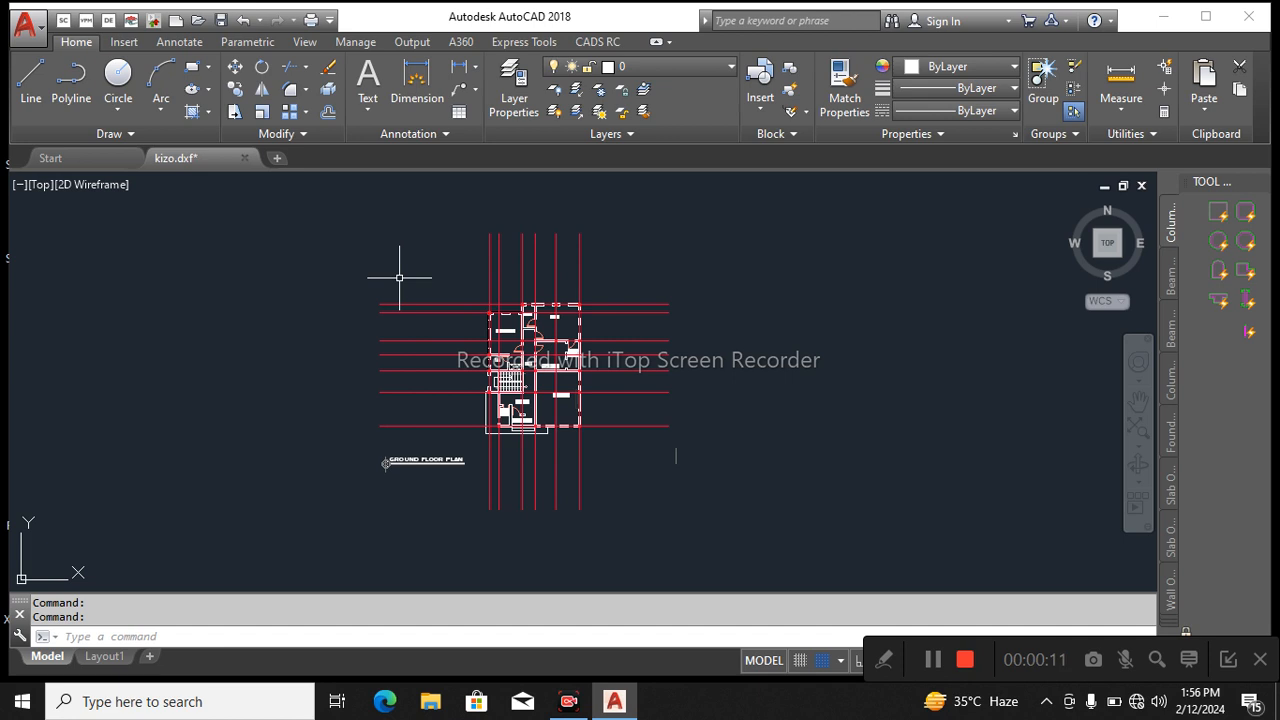
Create a new layer named column11 in the layer manager.
{"action": "type", "text": "layer"}
{"action": "key", "text": "Return"}
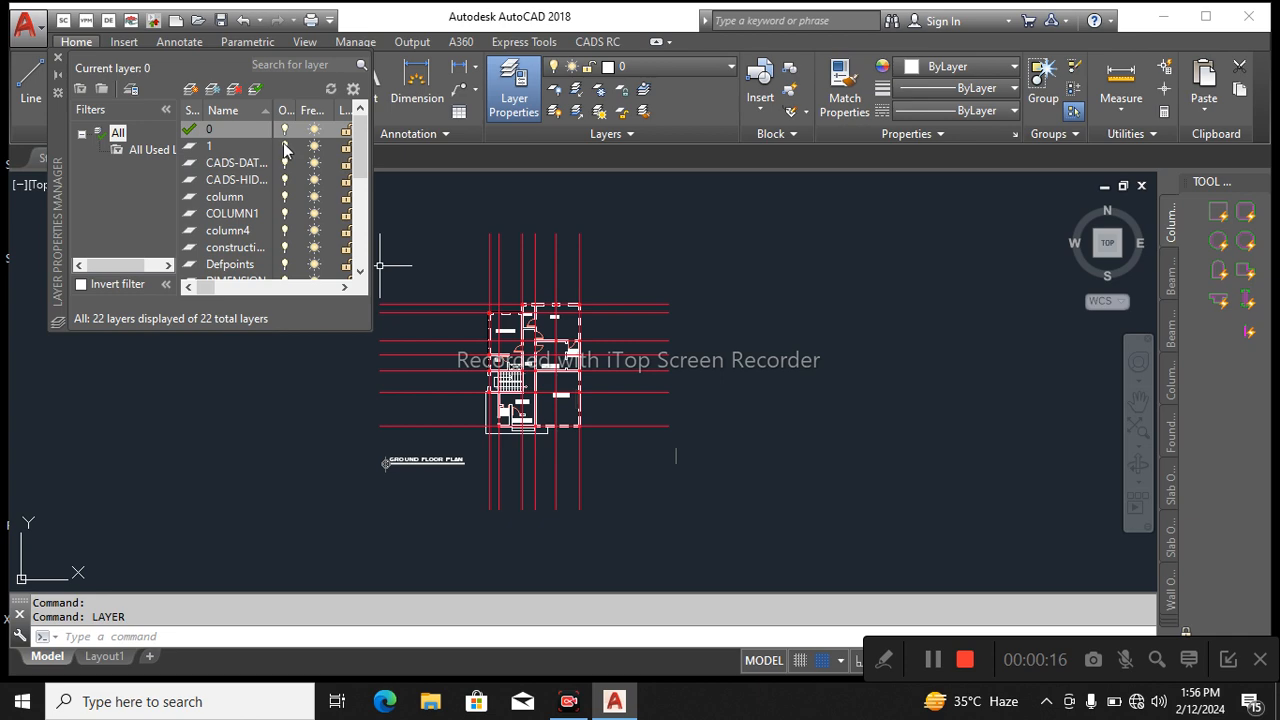
{"action": "right_click", "coordinate": [216, 183]}
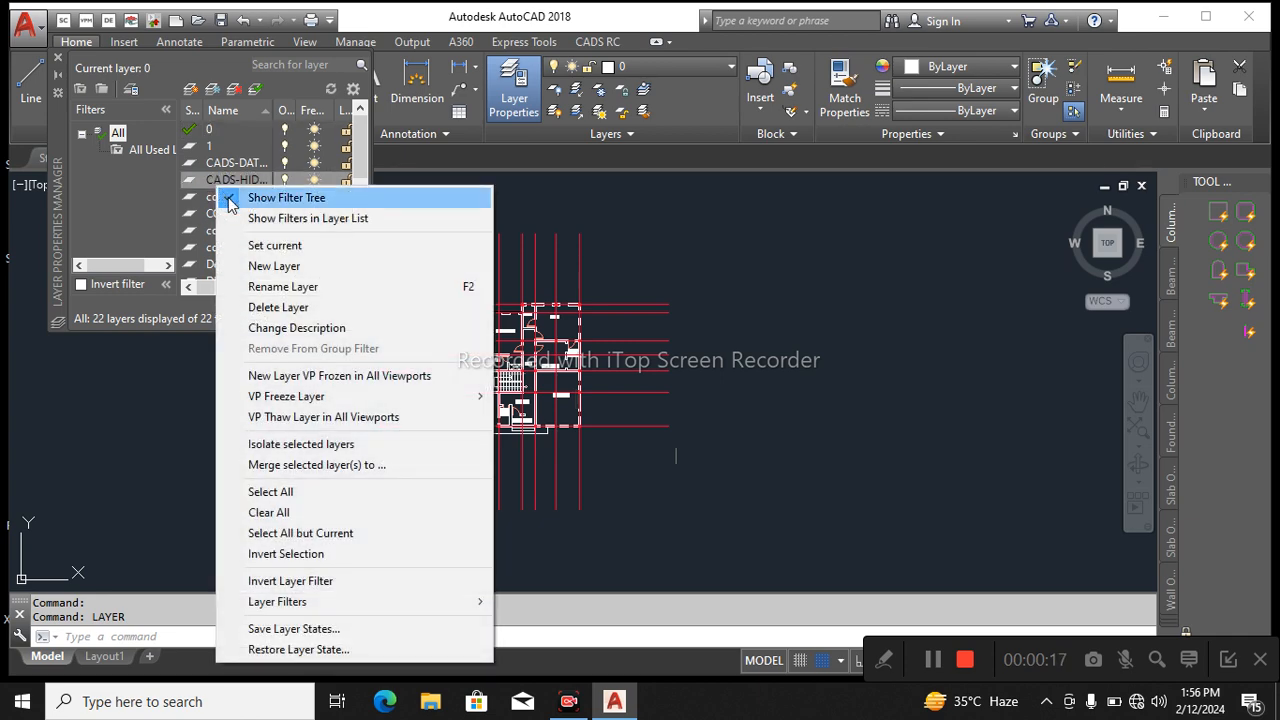
{"action": "left_click", "coordinate": [280, 270]}
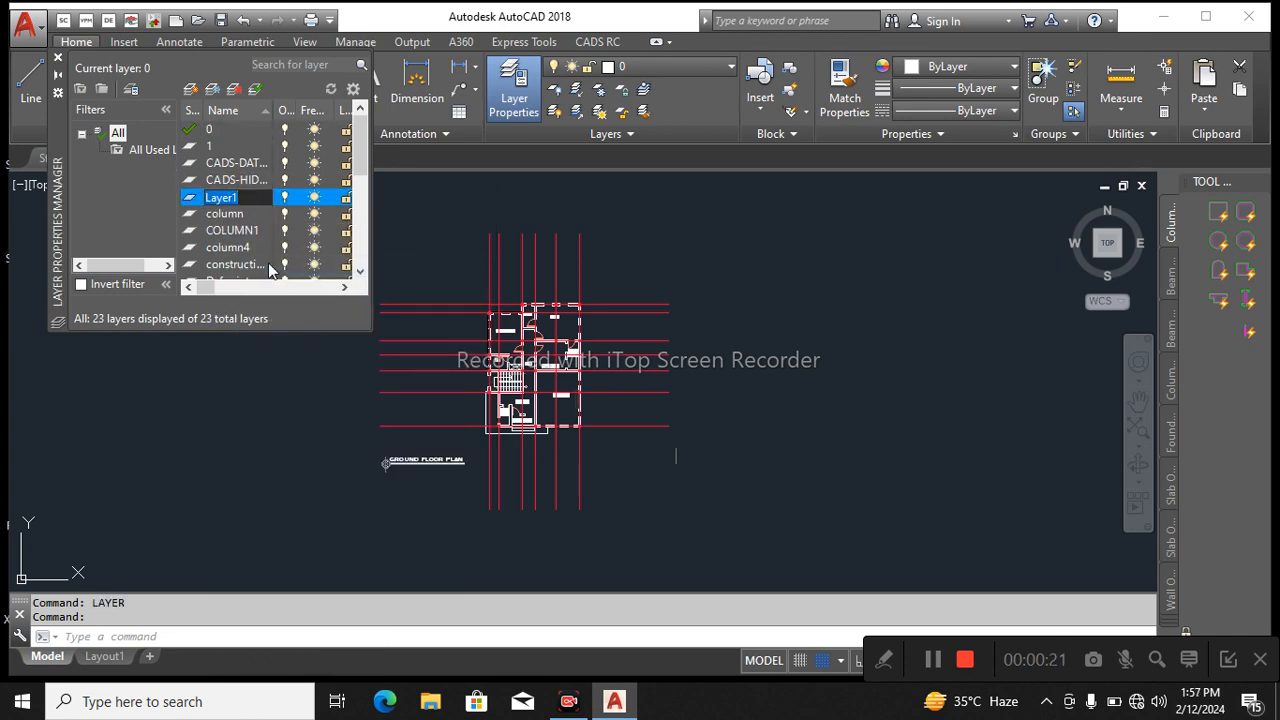
{"action": "key", "text": "BackSpace"}
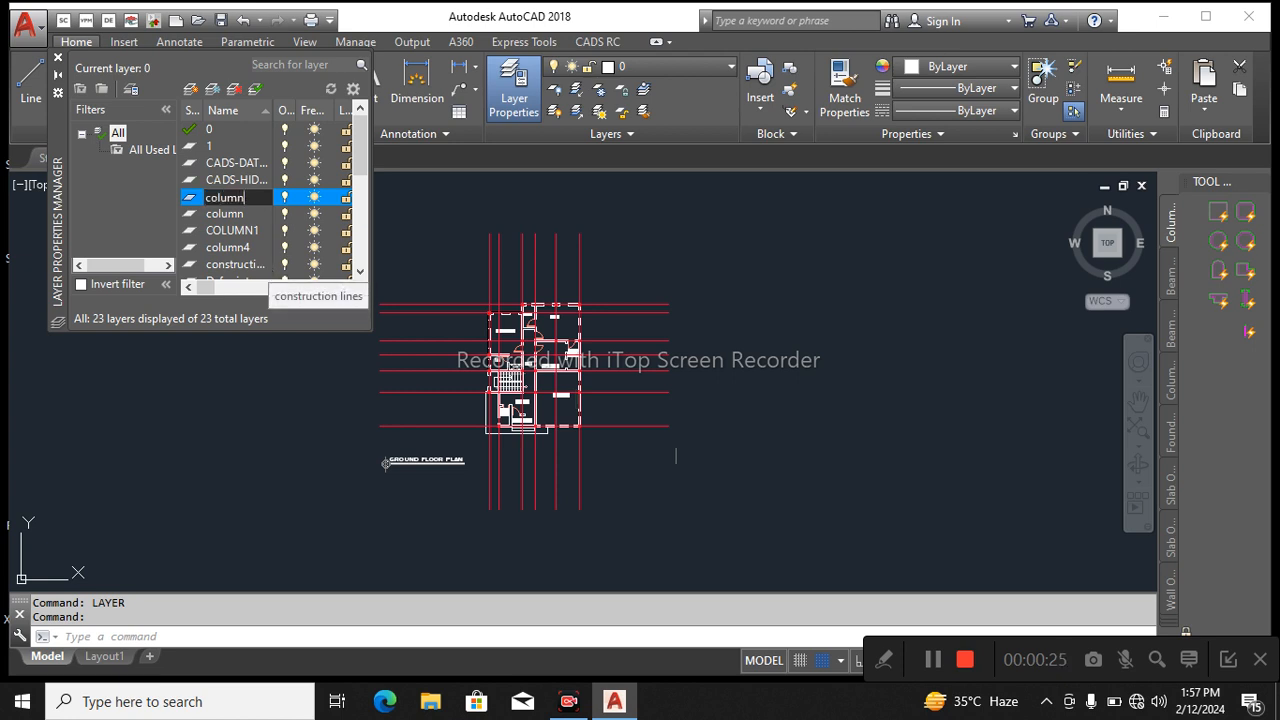
{"action": "type", "text": "column1"}
{"action": "key", "text": "Return"}
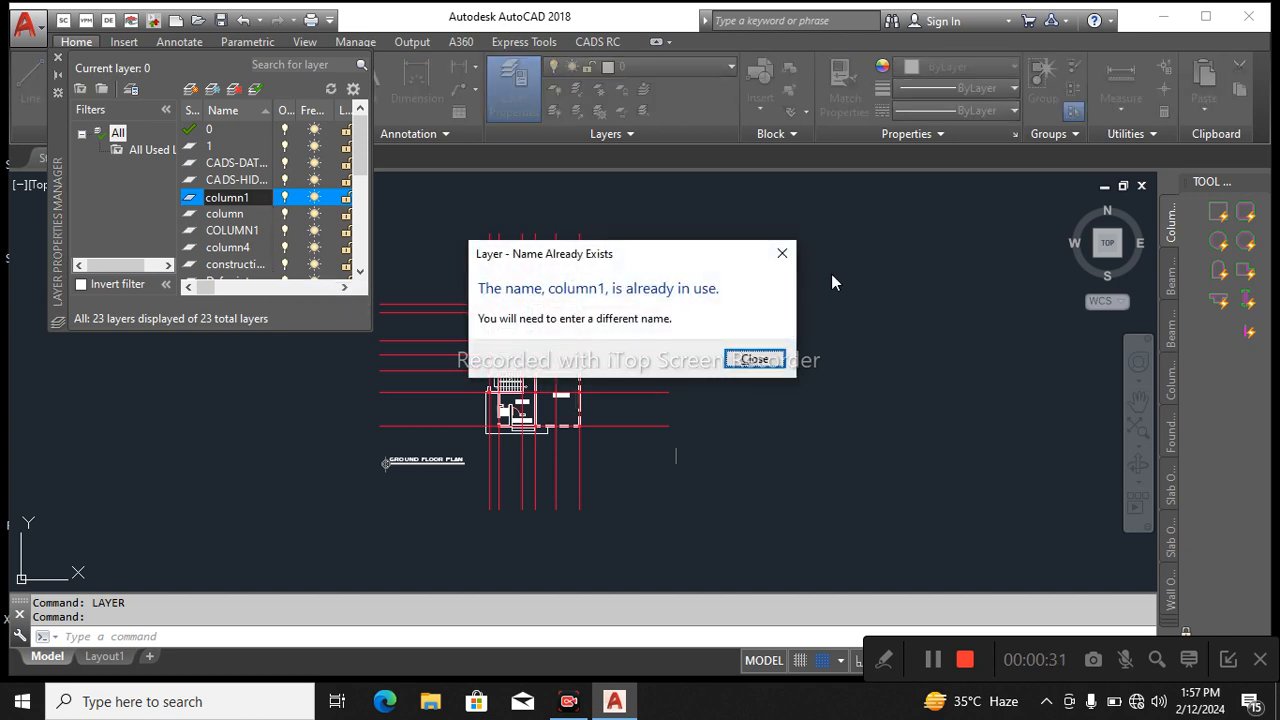
{"action": "left_click", "coordinate": [782, 253]}
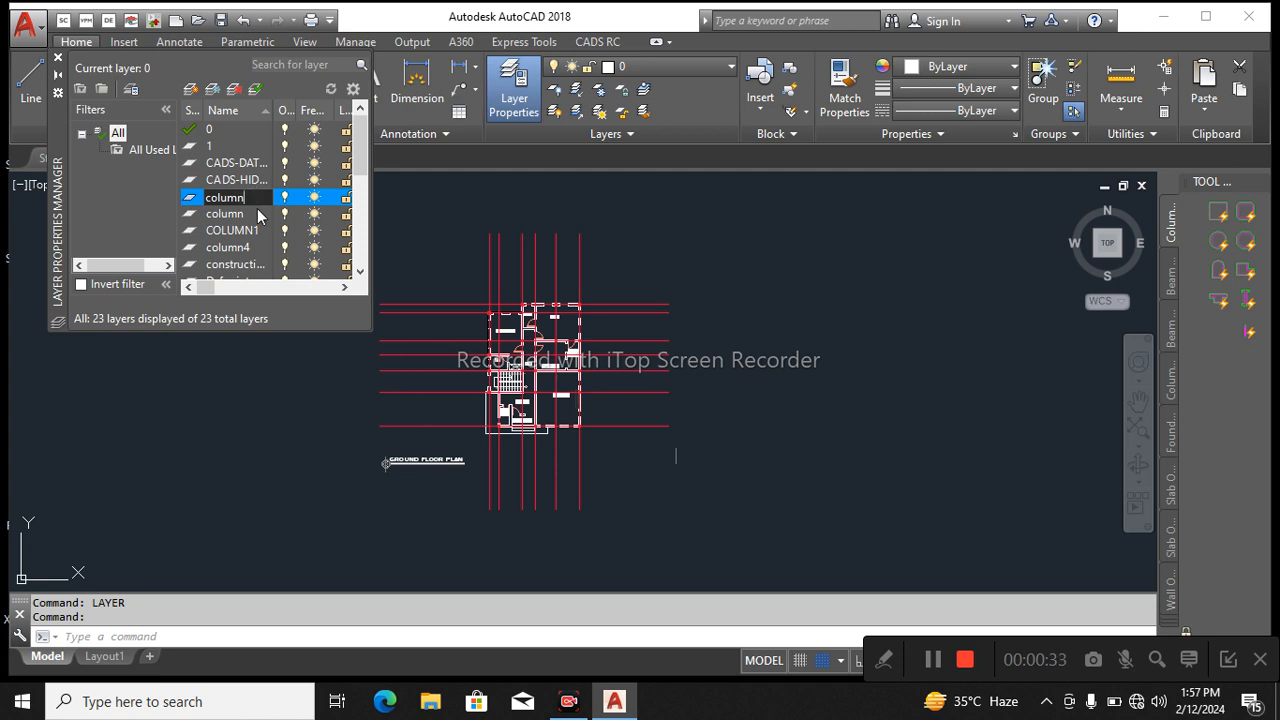
{"action": "type", "text": "4"}
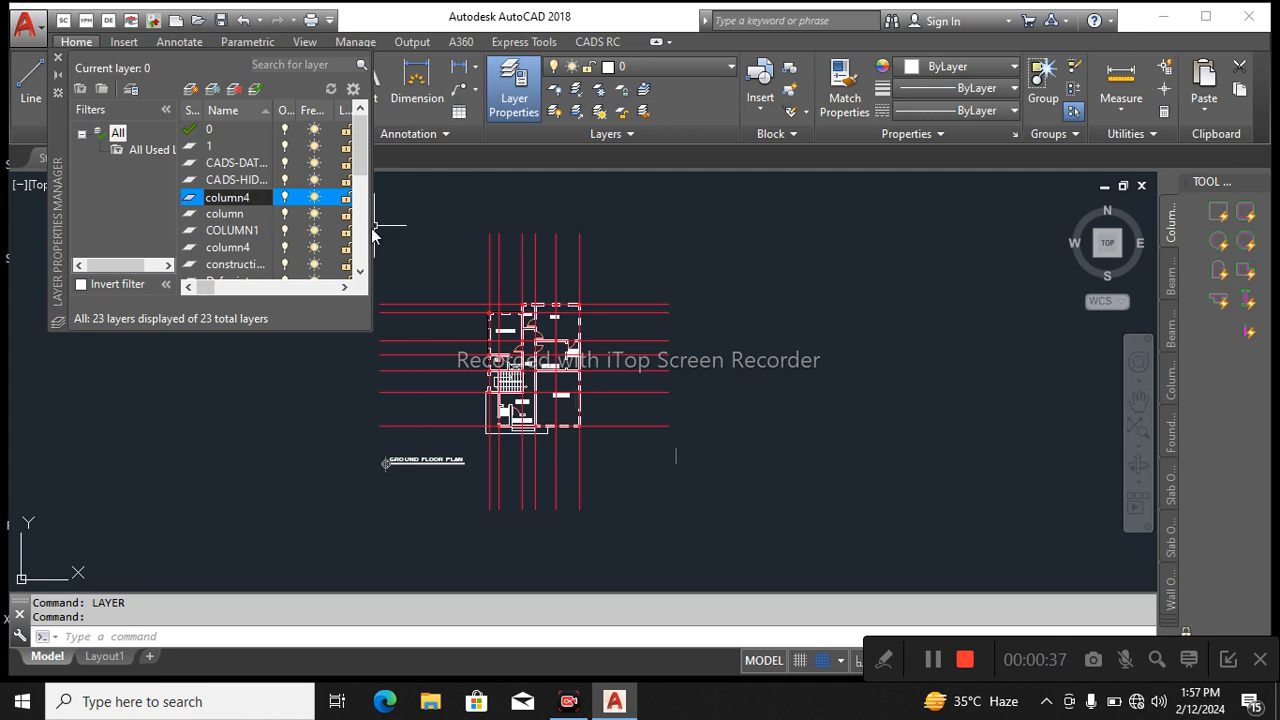
{"action": "left_click", "coordinate": [423, 212]}
{"action": "left_click", "coordinate": [768, 360]}
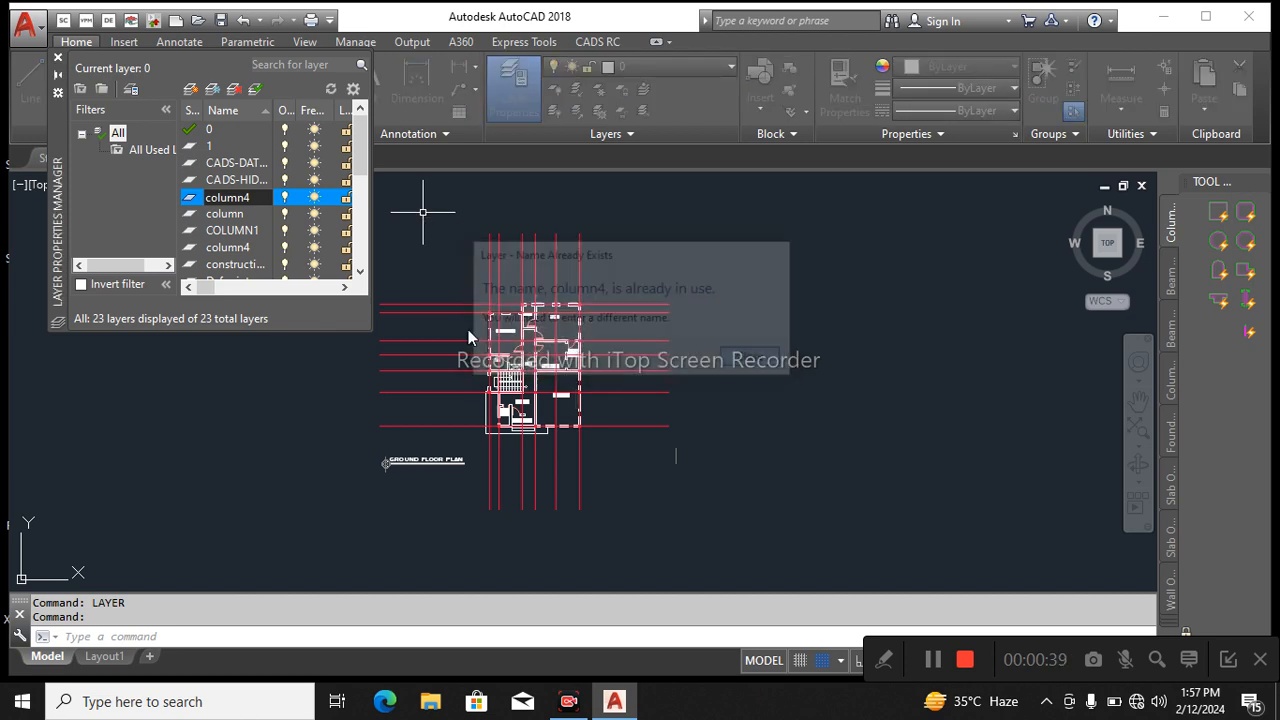
{"action": "type", "text": "11"}
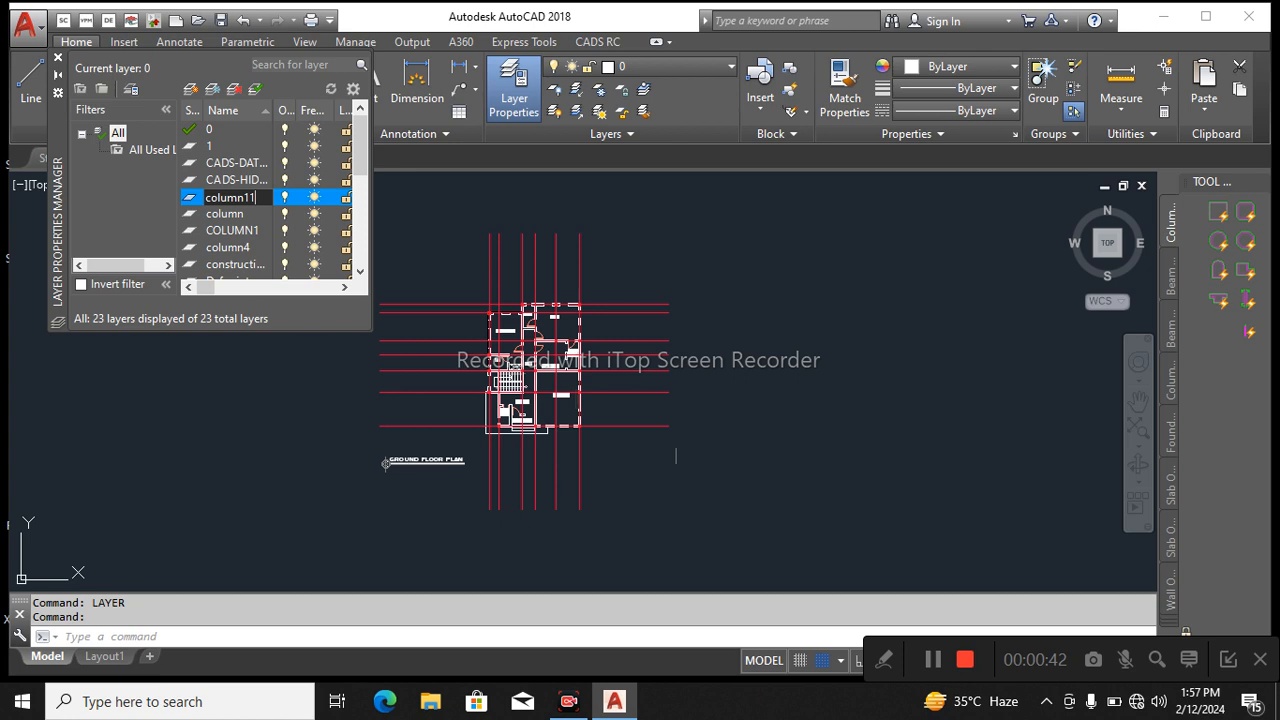
{"action": "key", "text": "Return"}
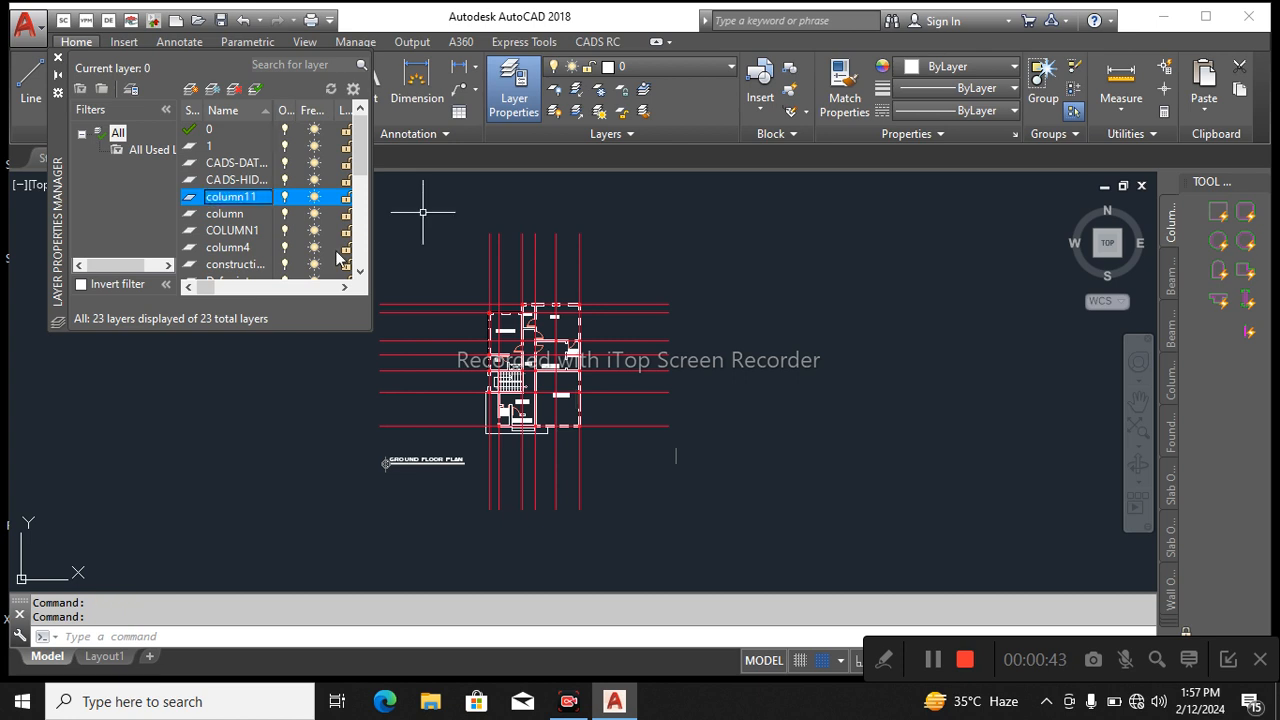
Add another new layer named grid11 and close the layer manager.
{"action": "right_click", "coordinate": [232, 206]}
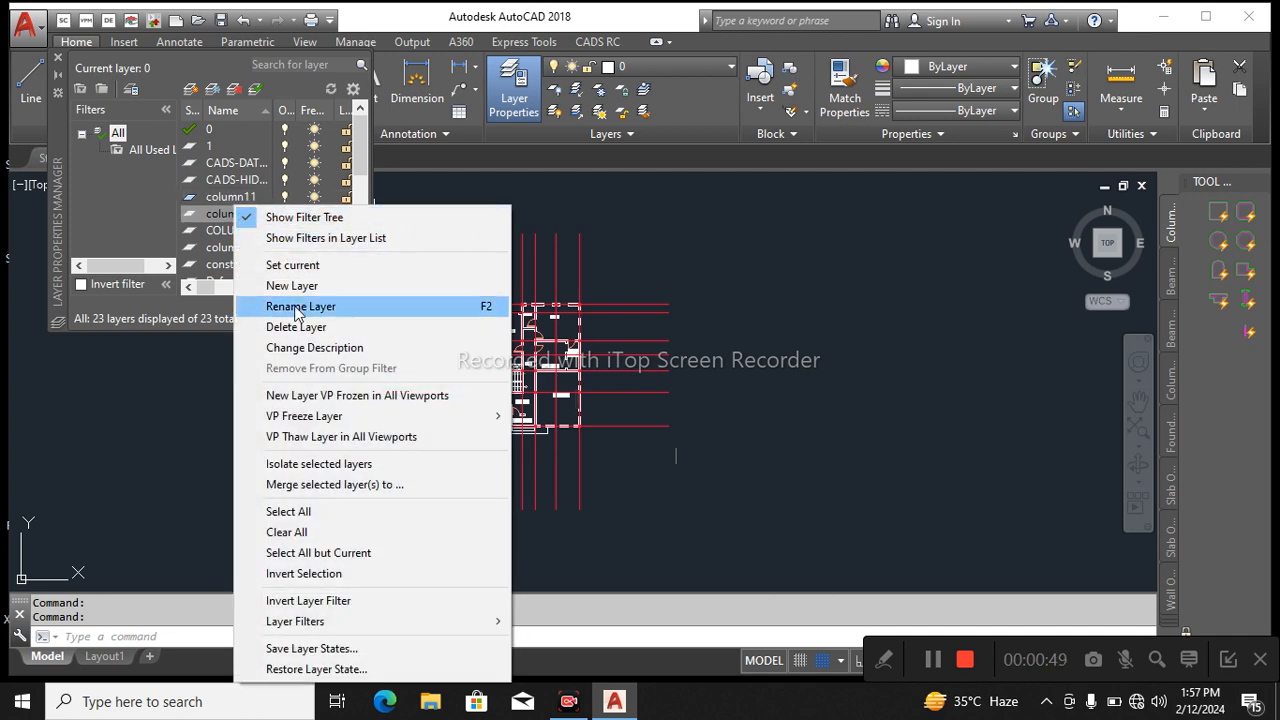
{"action": "left_click", "coordinate": [295, 286]}
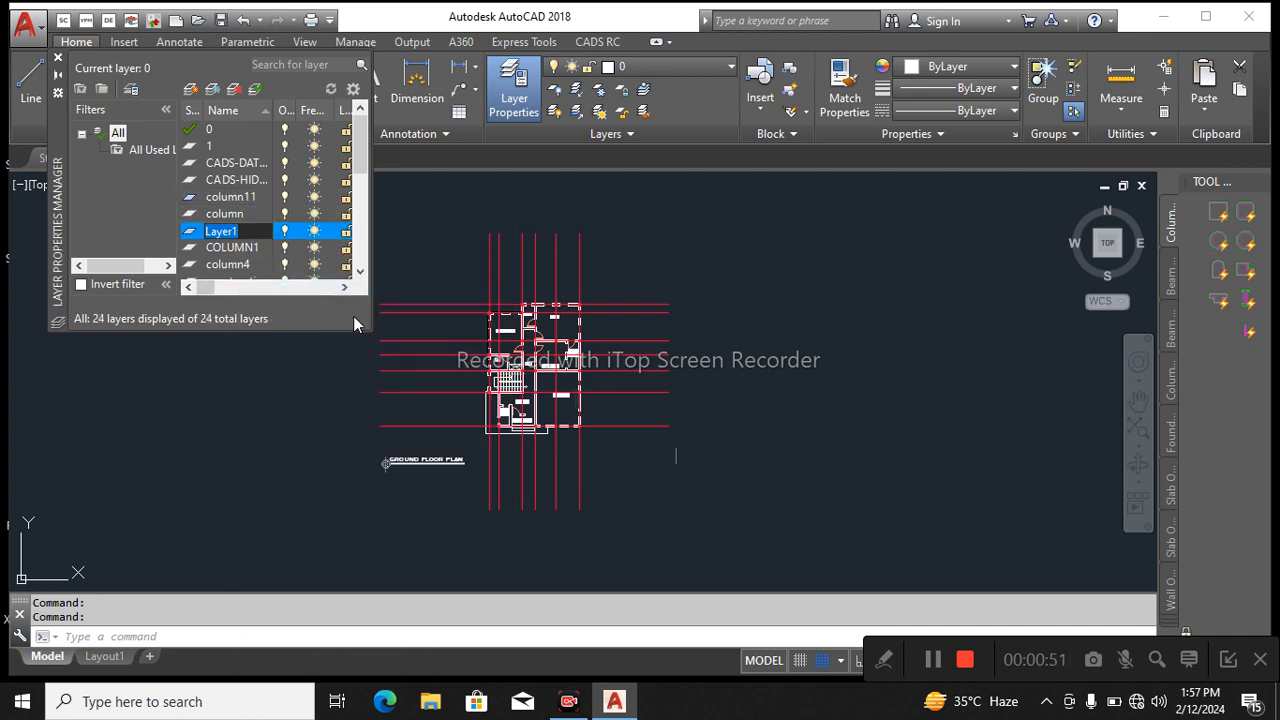
{"action": "type", "text": "grid11"}
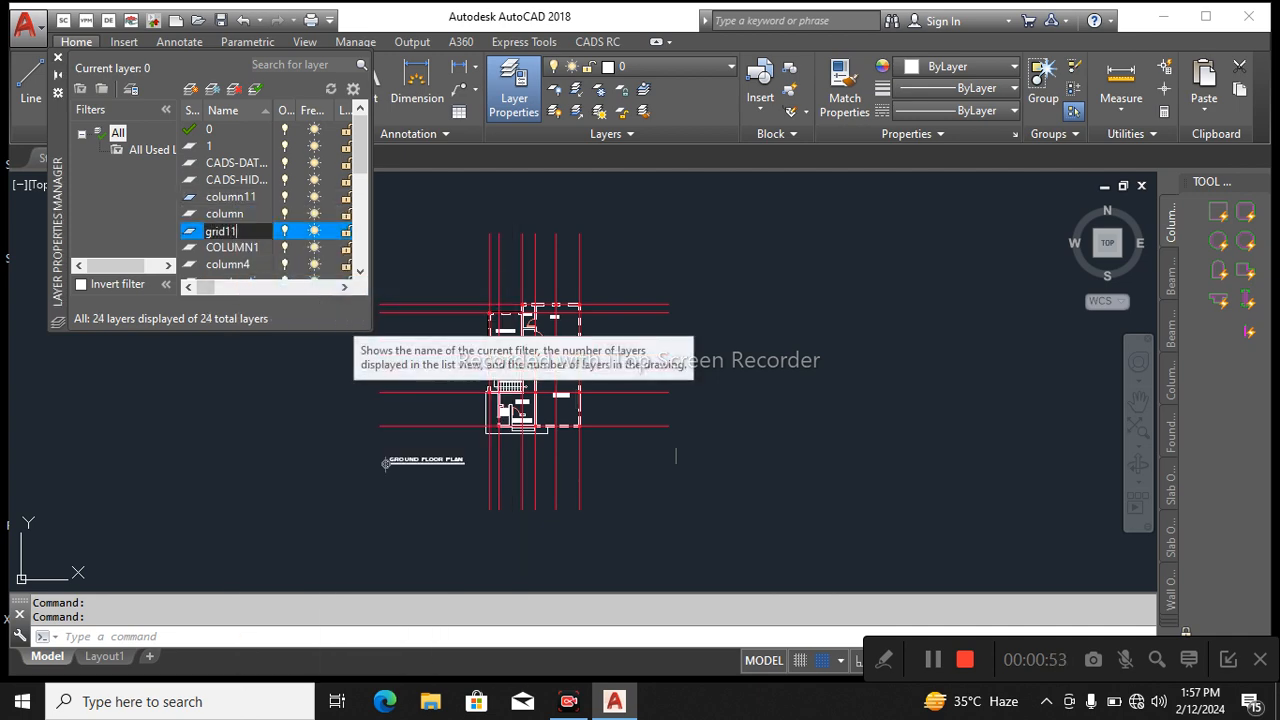
{"action": "left_click", "coordinate": [258, 197]}
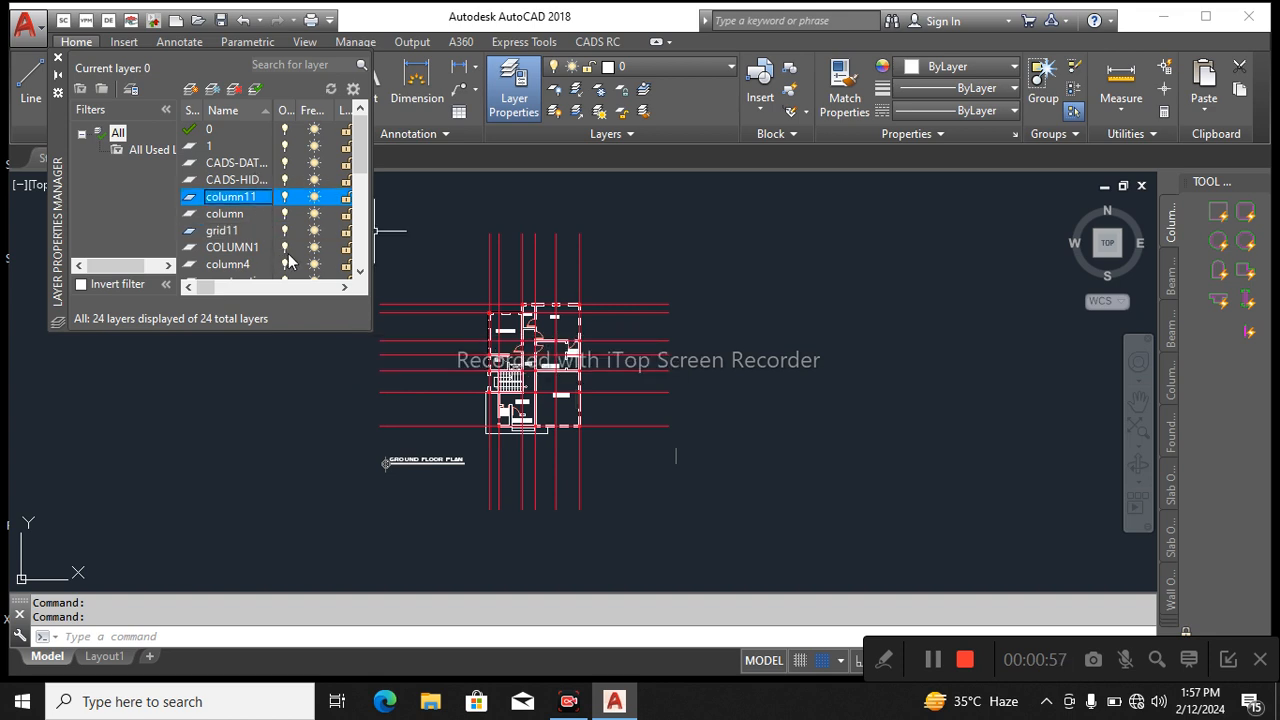
{"action": "left_click", "coordinate": [57, 60]}
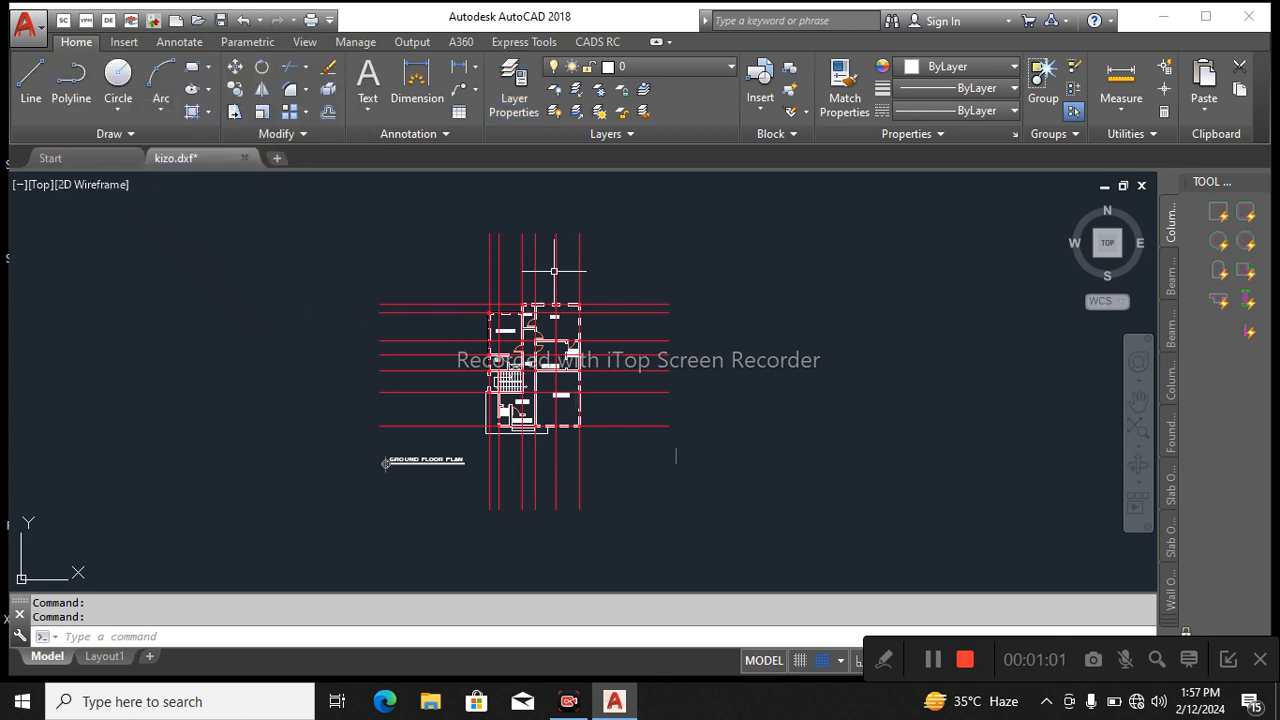
Assign all vertical and horizontal grid lines, with the short stray line beside the plan, to the GRID layer.
{"action": "left_click", "coordinate": [650, 272]}
{"action": "left_click", "coordinate": [365, 215]}
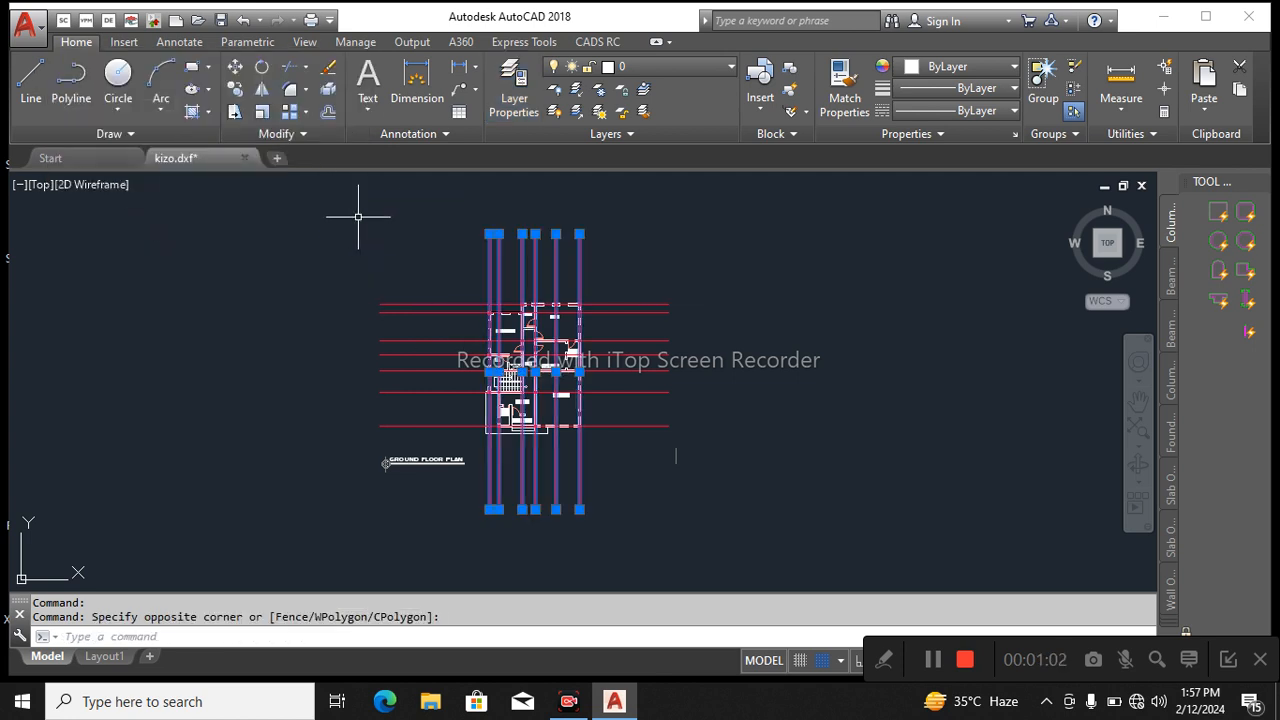
{"action": "left_click", "coordinate": [707, 457]}
{"action": "left_click", "coordinate": [611, 250]}
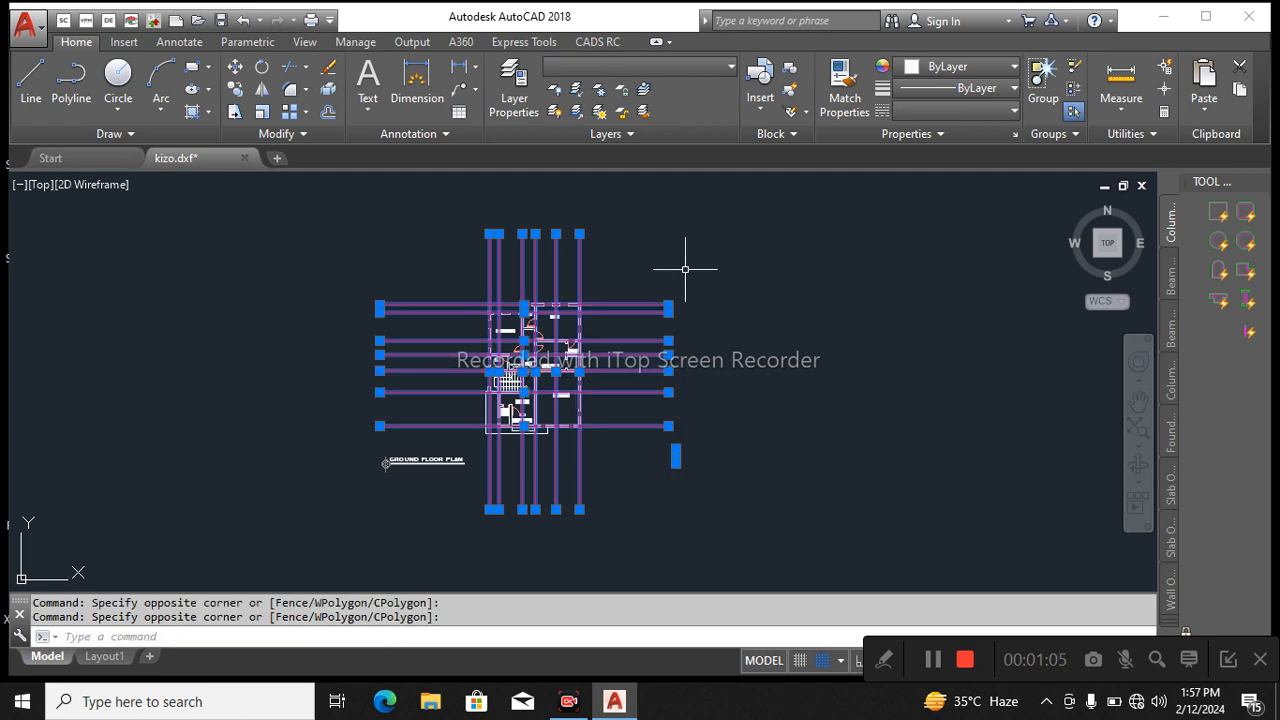
{"action": "left_click", "coordinate": [690, 66]}
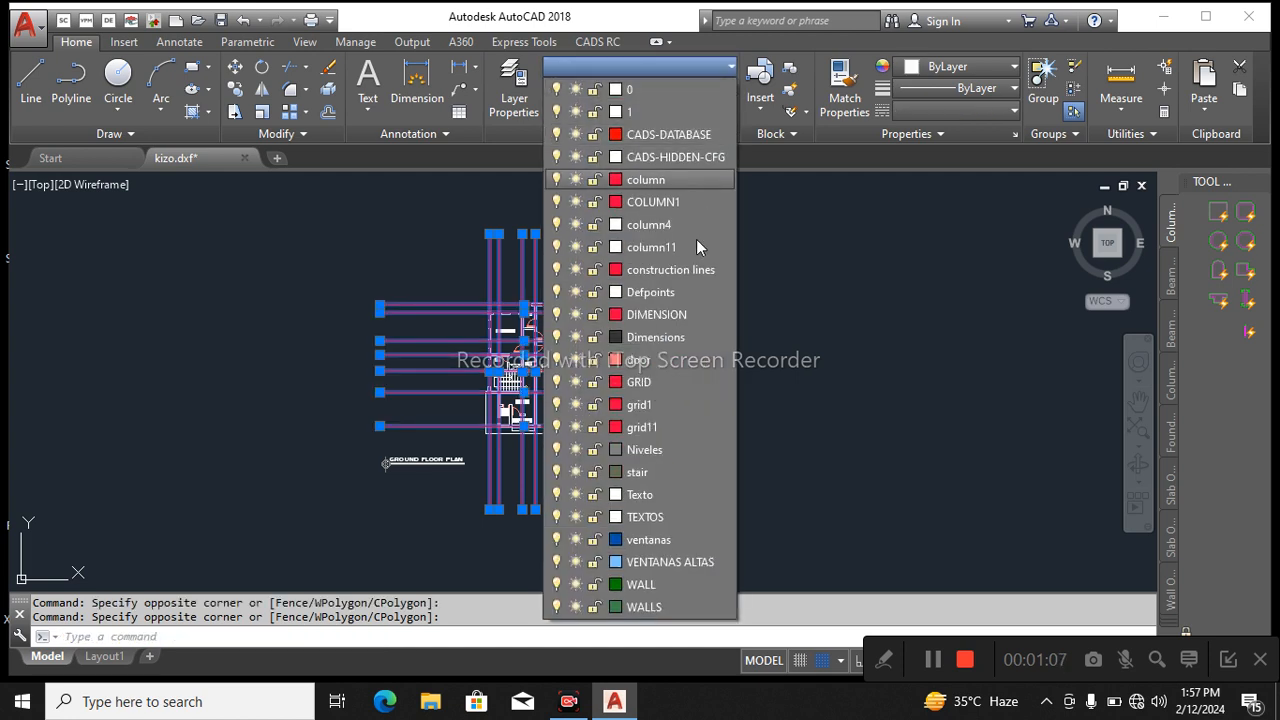
{"action": "left_click", "coordinate": [649, 381]}
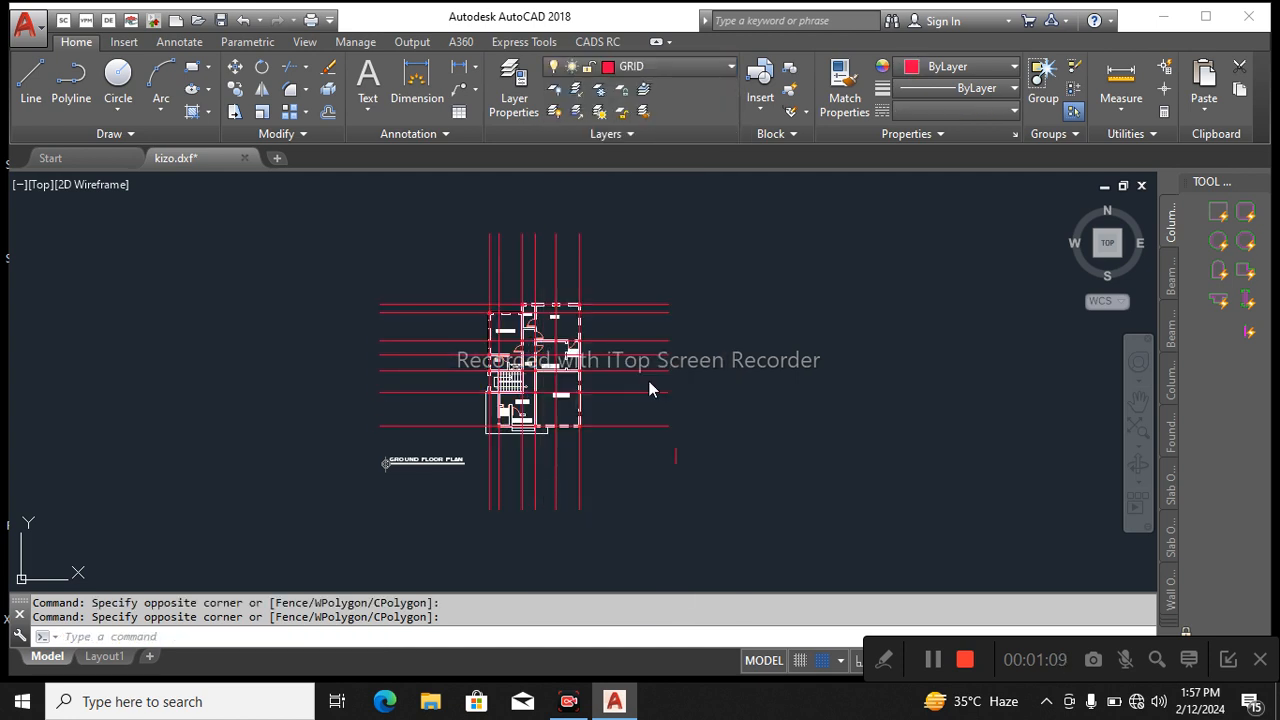
{"action": "key", "text": "Escape"}
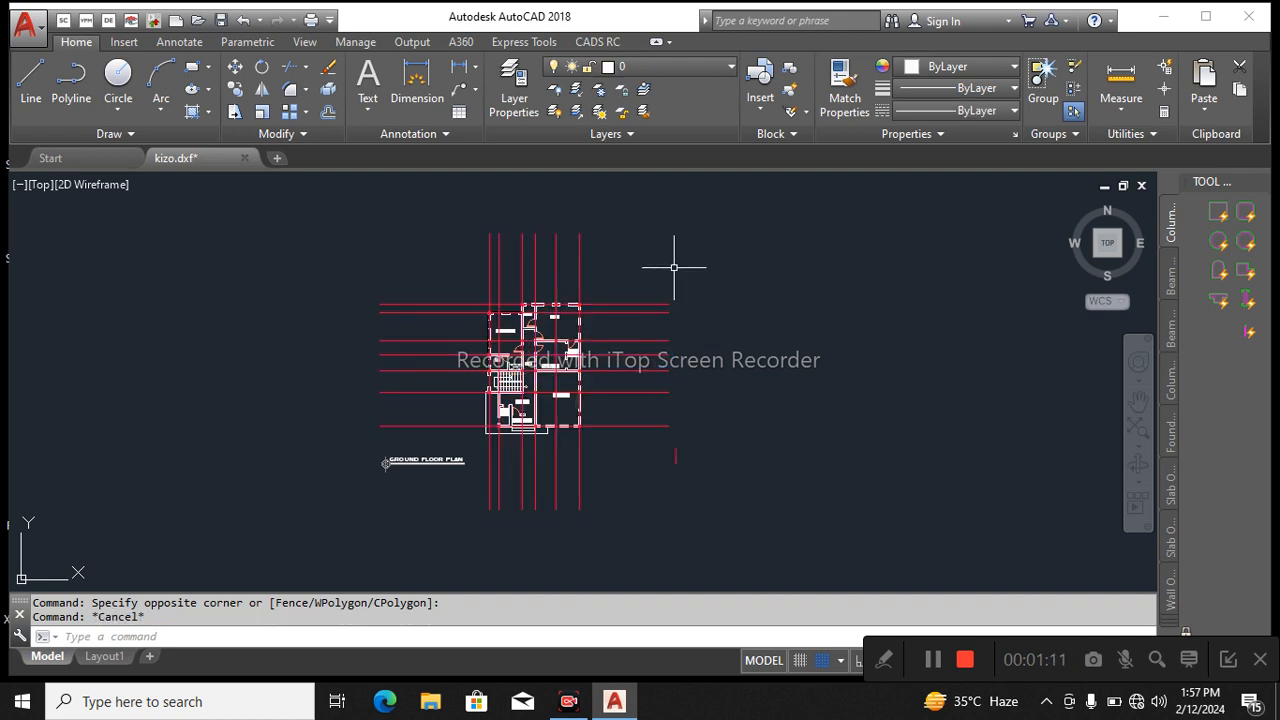
Check which layer the rightmost vertical grid line of the plan is on.
{"action": "left_click", "coordinate": [663, 255]}
{"action": "left_click", "coordinate": [578, 250]}
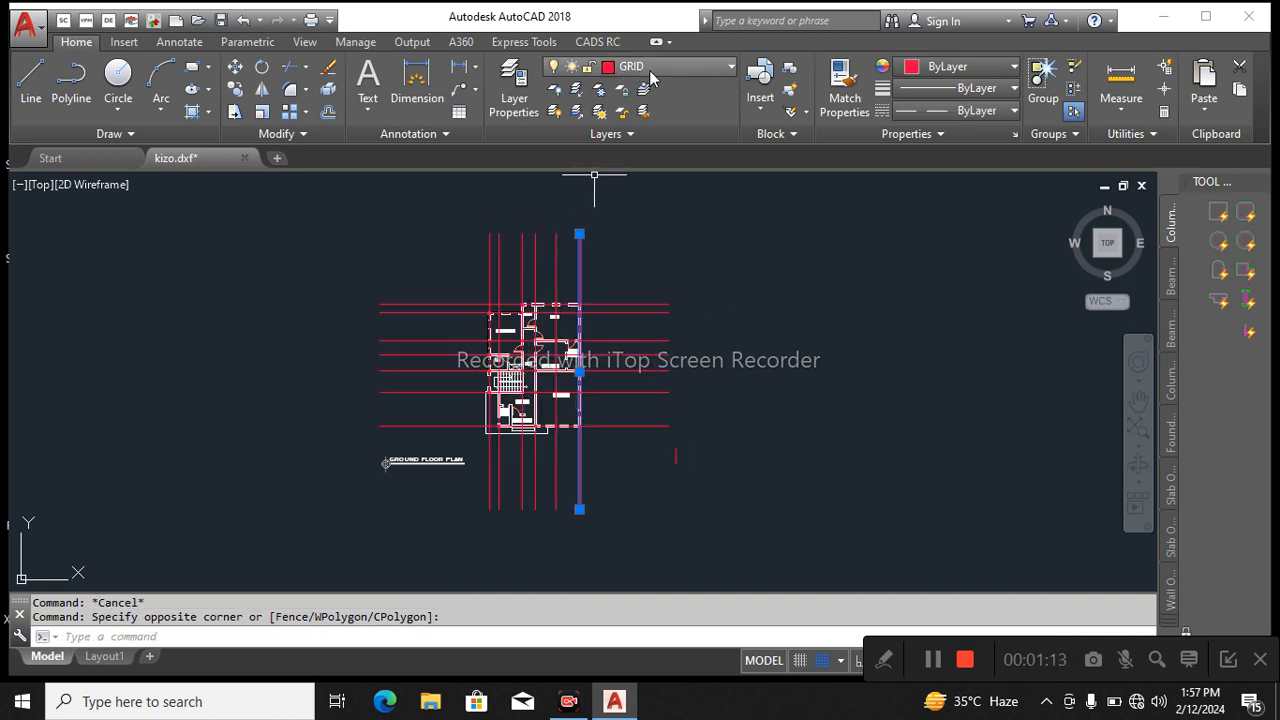
{"action": "key", "text": "Escape"}
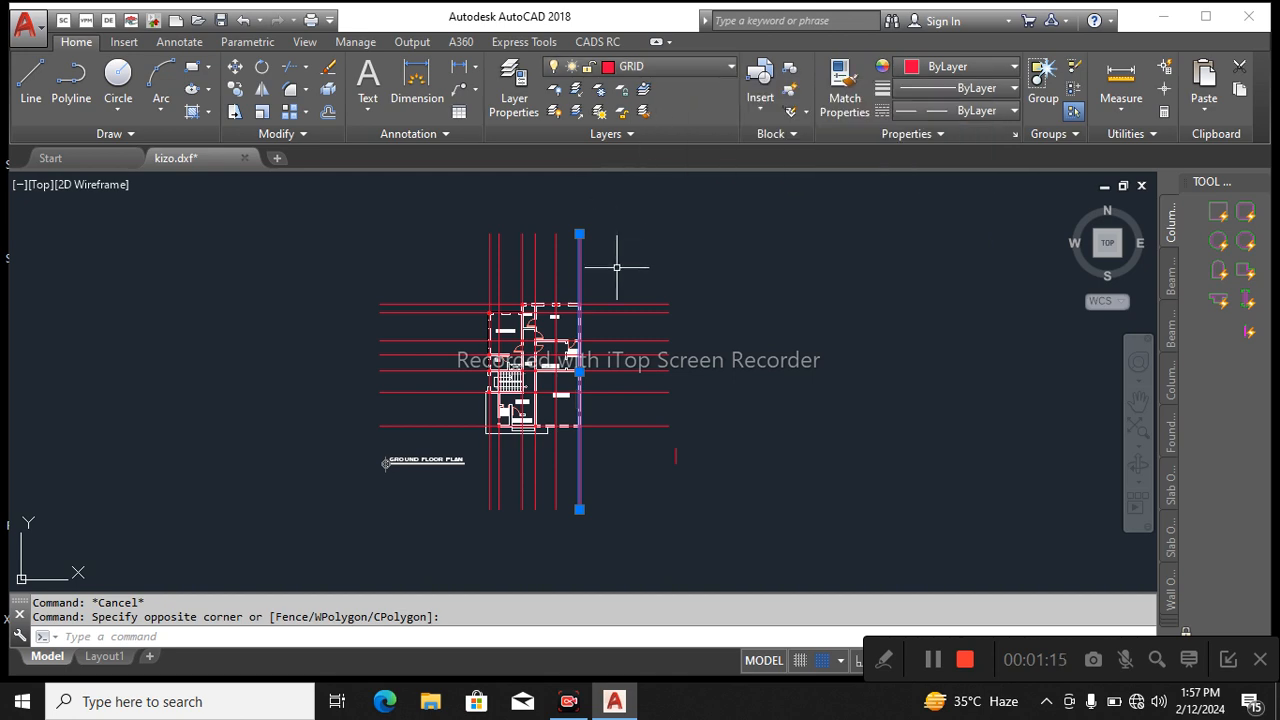
Select all column outlines similar to the one at the kitchen's outer corner and assign them to the column layer.
{"action": "scroll", "coordinate": [599, 342], "scroll_direction": "up", "scroll_amount": 10}
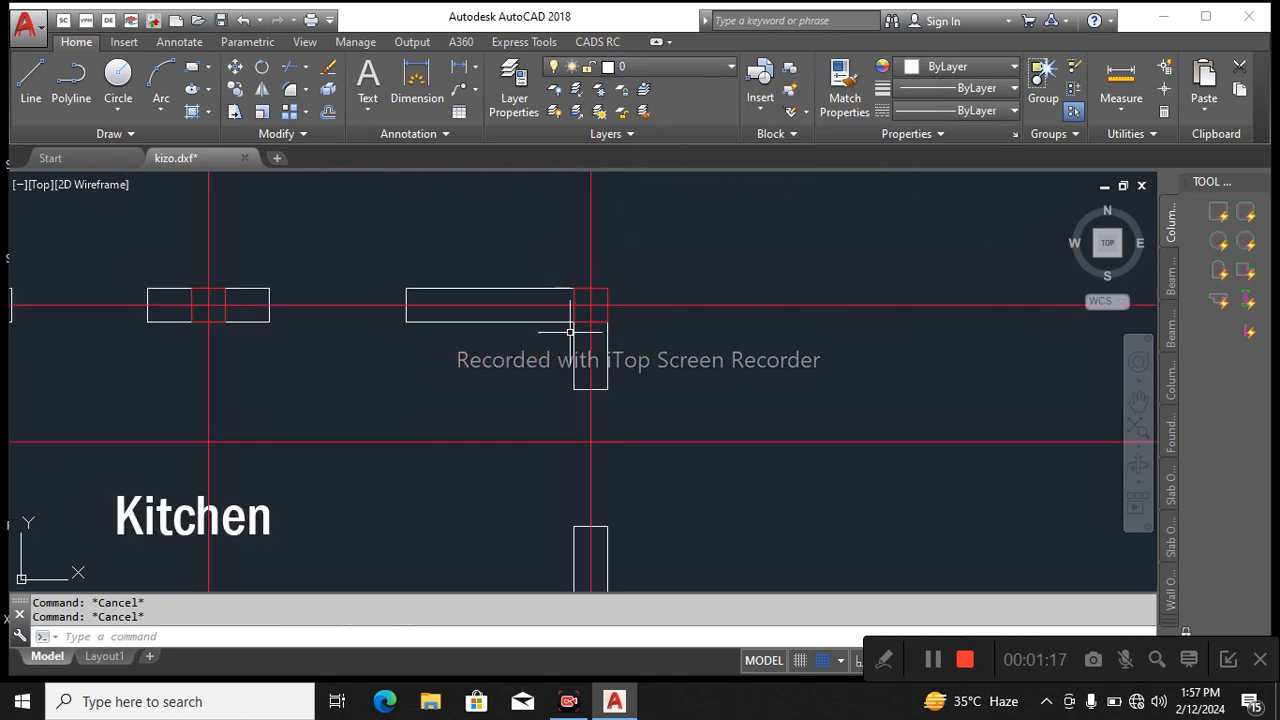
{"action": "left_click", "coordinate": [577, 320]}
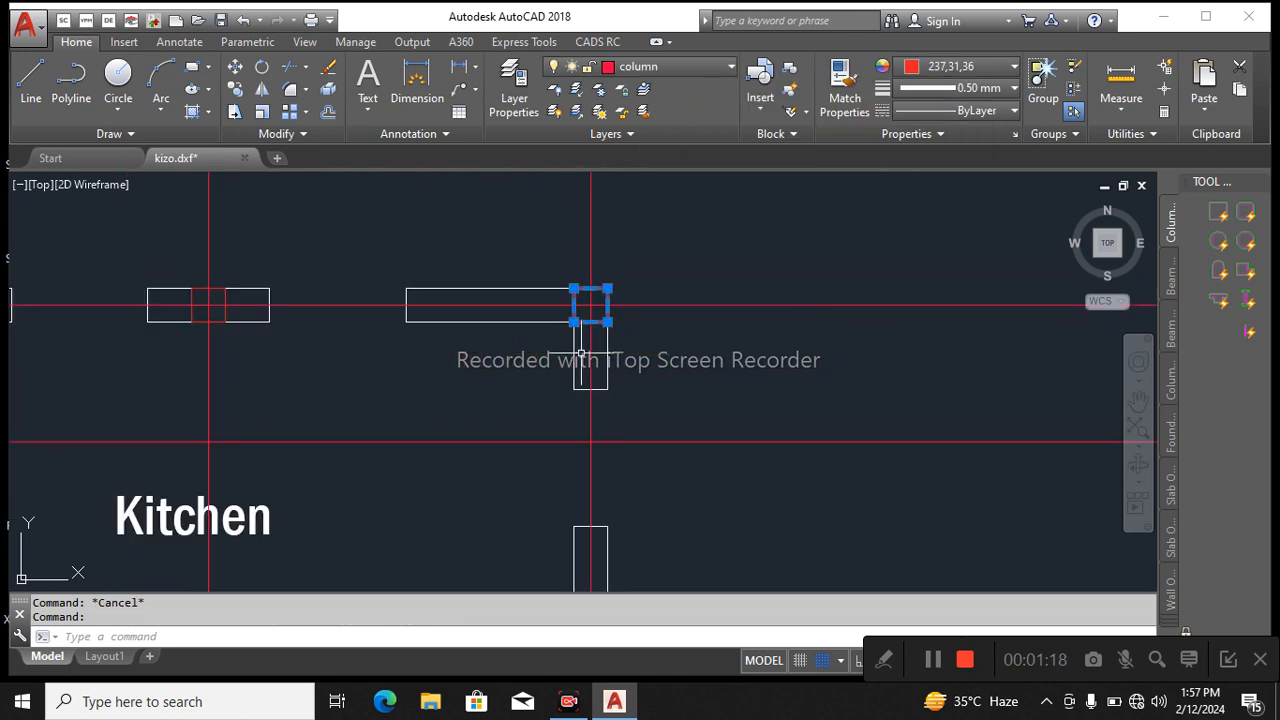
{"action": "right_click", "coordinate": [704, 334]}
{"action": "left_click", "coordinate": [787, 519]}
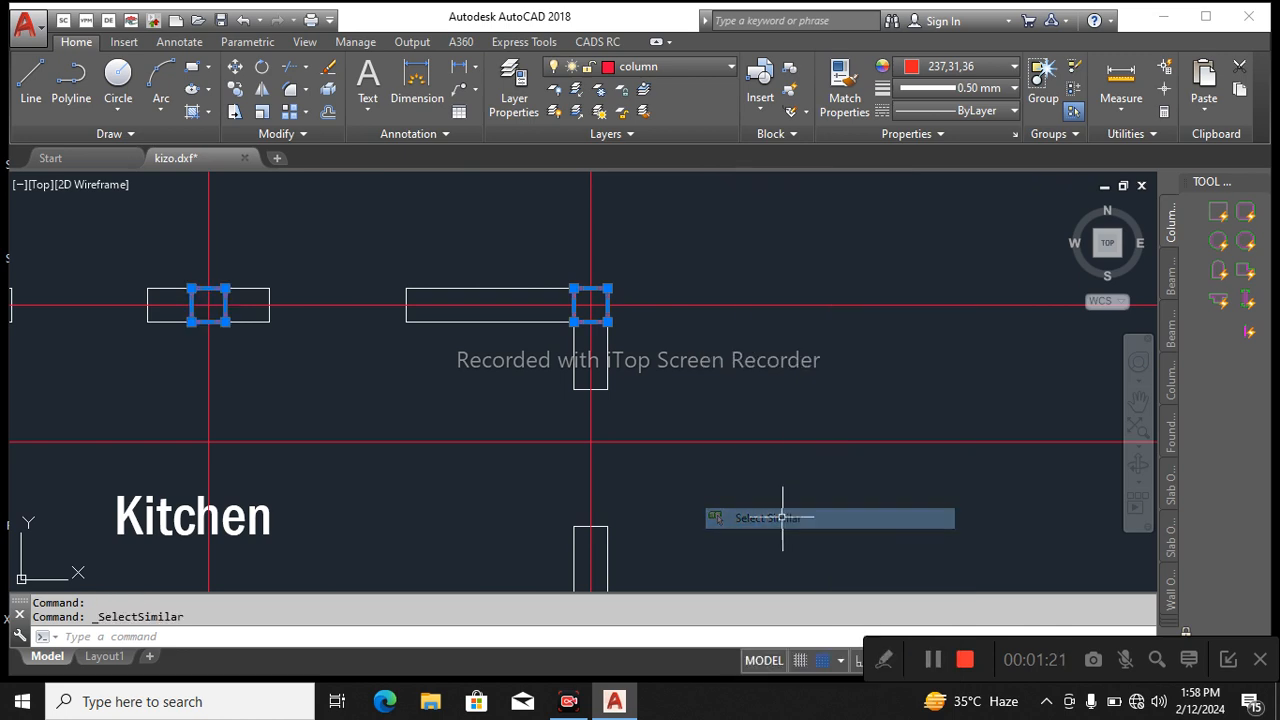
{"action": "scroll", "coordinate": [630, 325], "scroll_direction": "down", "scroll_amount": 9}
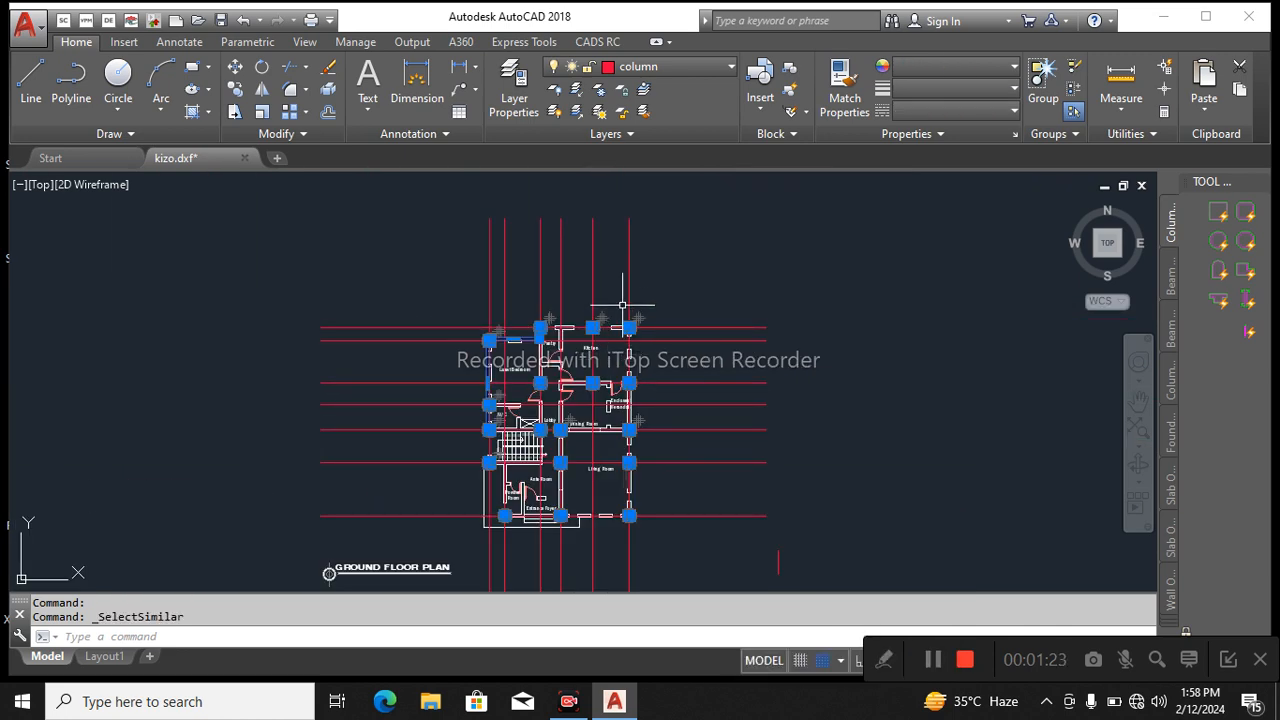
{"action": "left_click", "coordinate": [701, 68]}
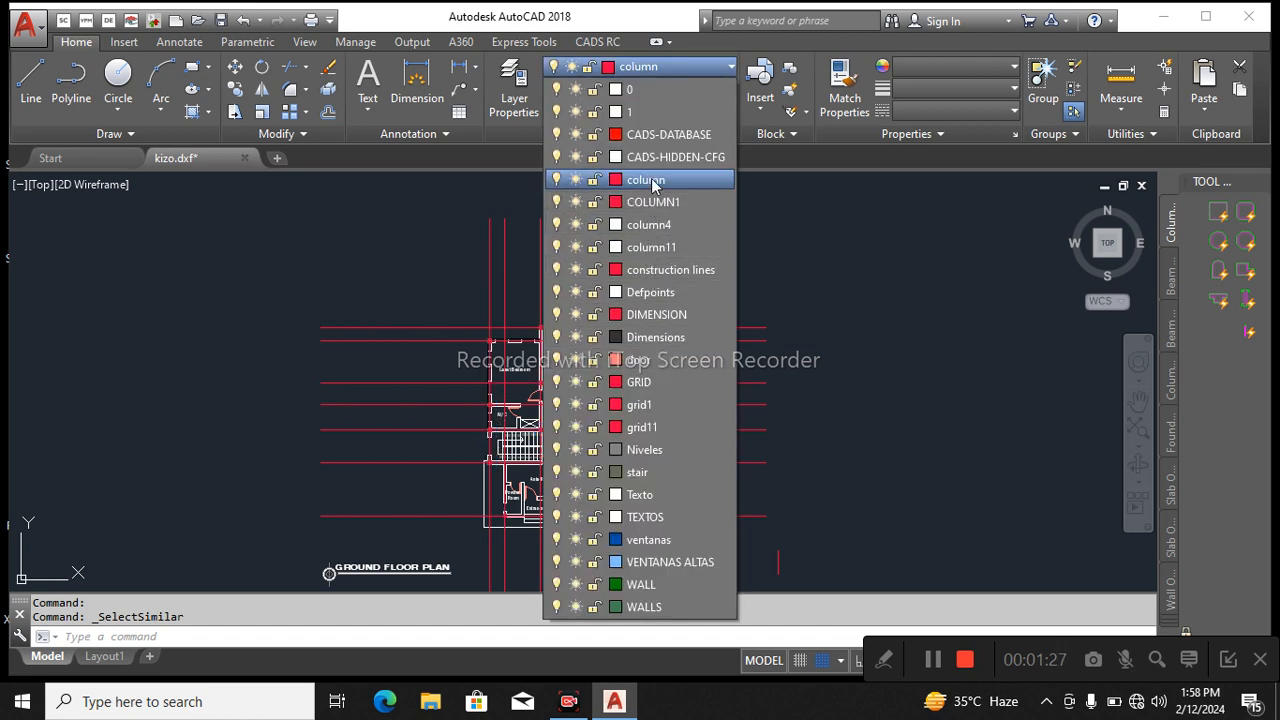
{"action": "left_click", "coordinate": [650, 182]}
{"action": "key", "text": "Escape"}
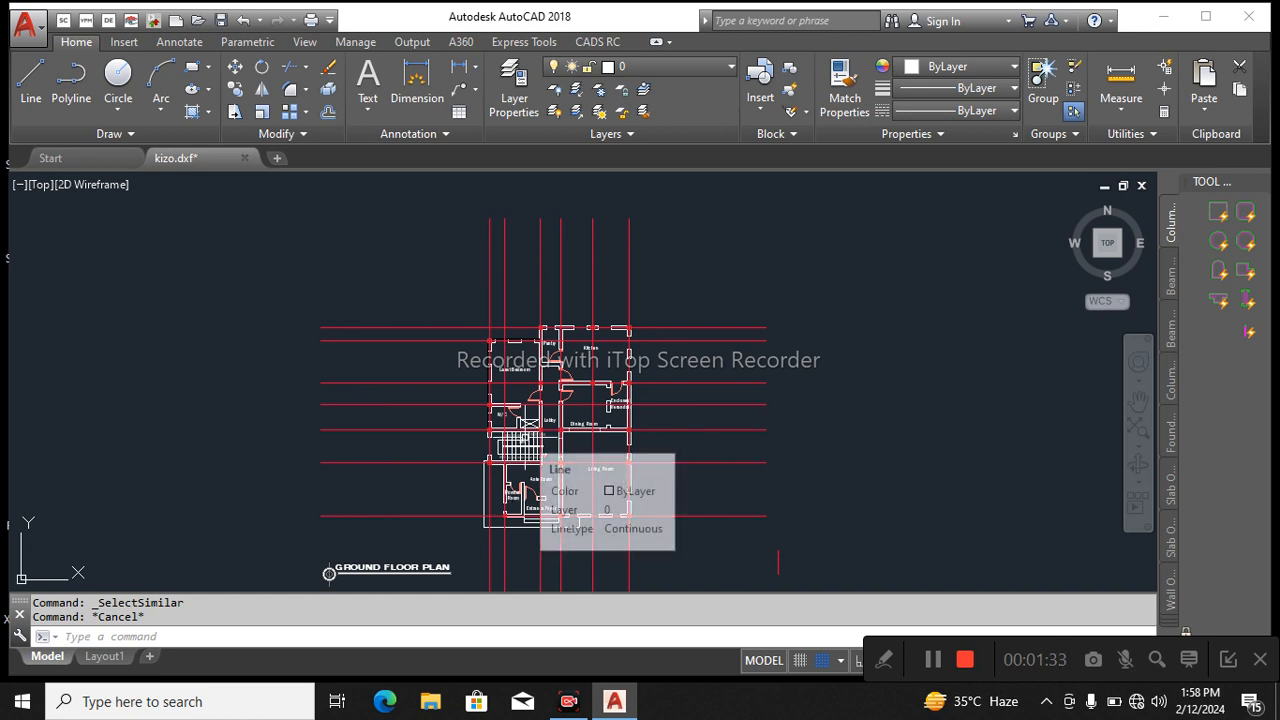
Save the drawing to the Desktop as kizo.dxf in AutoCAD 2013/LT2013 DXF format, replacing the existing file.
{"action": "left_click", "coordinate": [26, 24]}
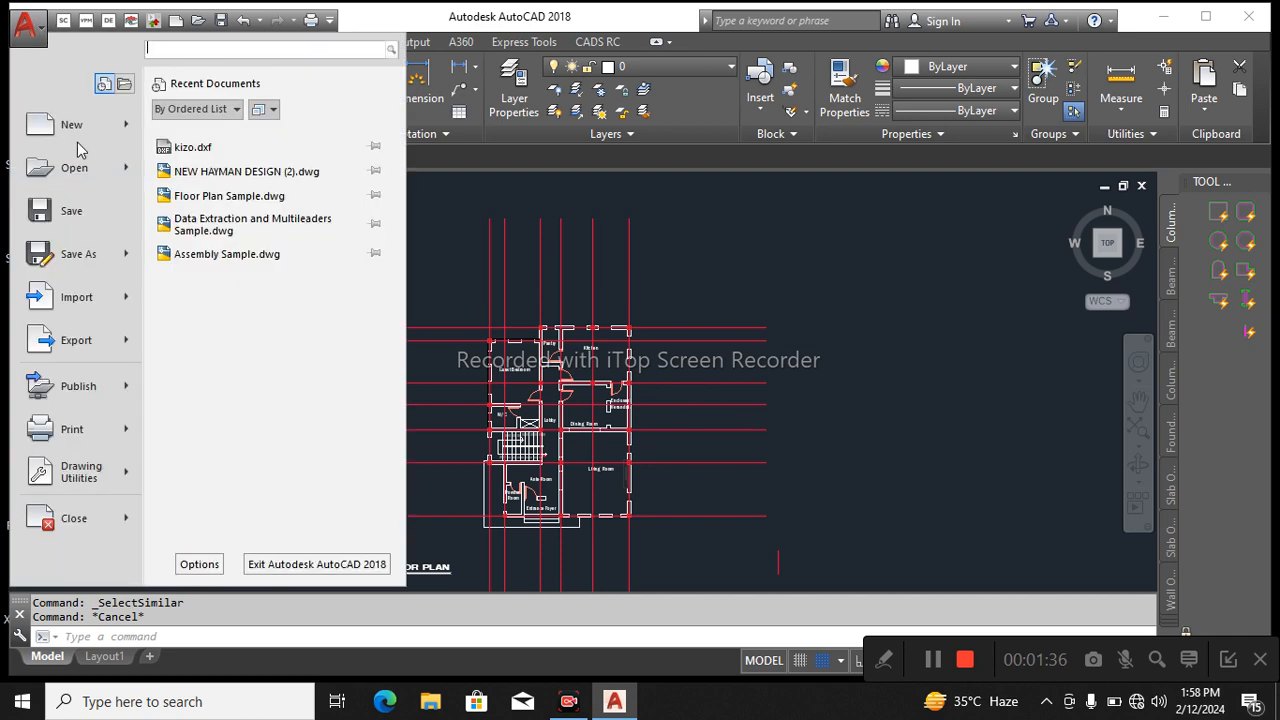
{"action": "left_click", "coordinate": [112, 263]}
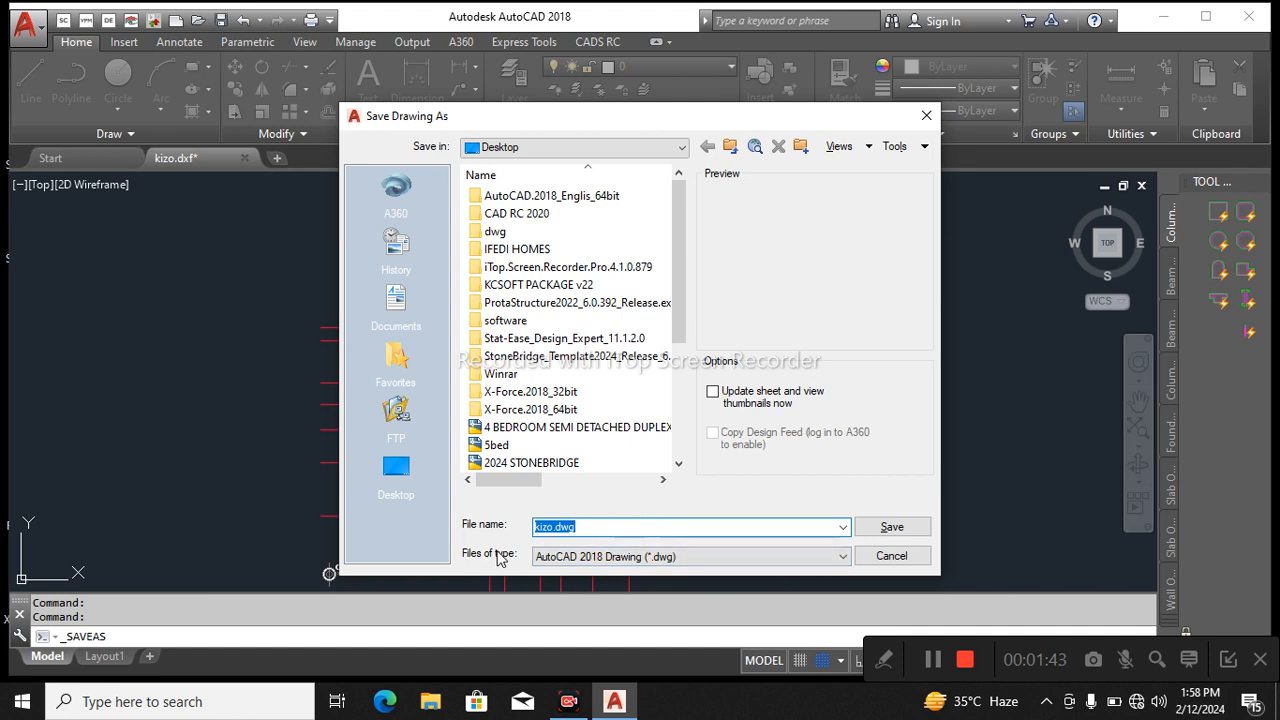
{"action": "left_click", "coordinate": [670, 556]}
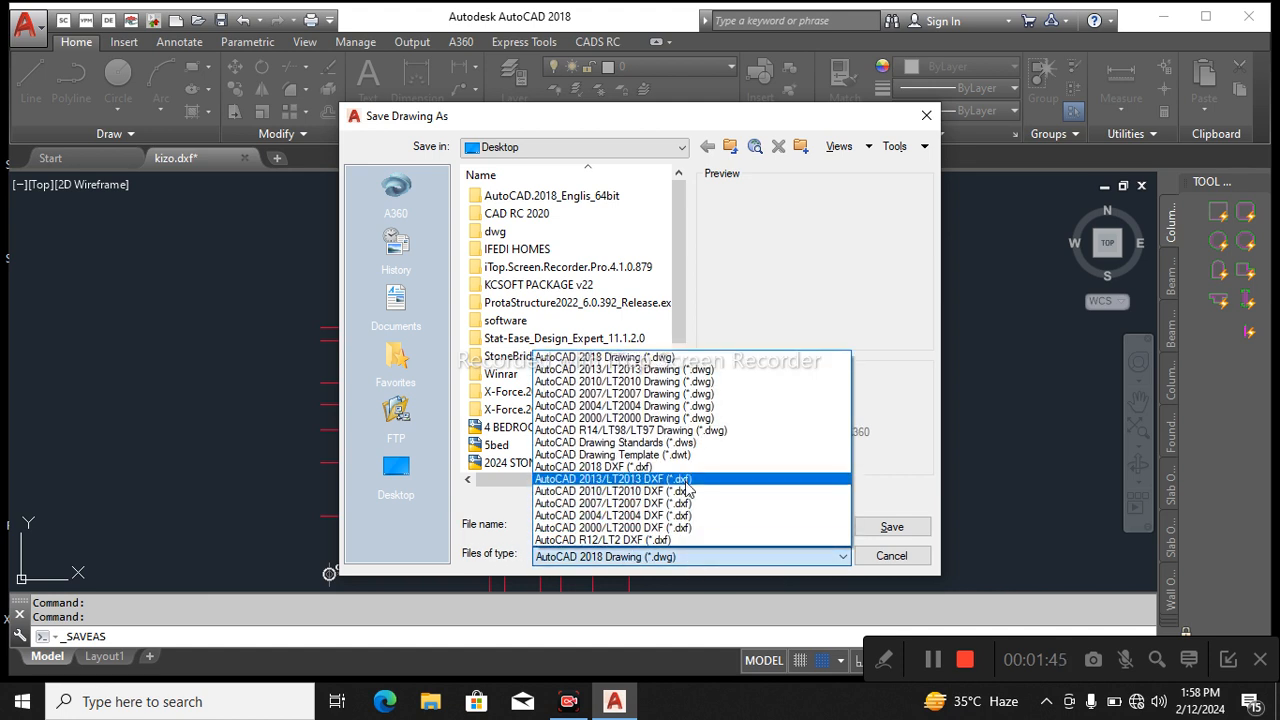
{"action": "left_click", "coordinate": [655, 491]}
{"action": "left_click", "coordinate": [396, 468]}
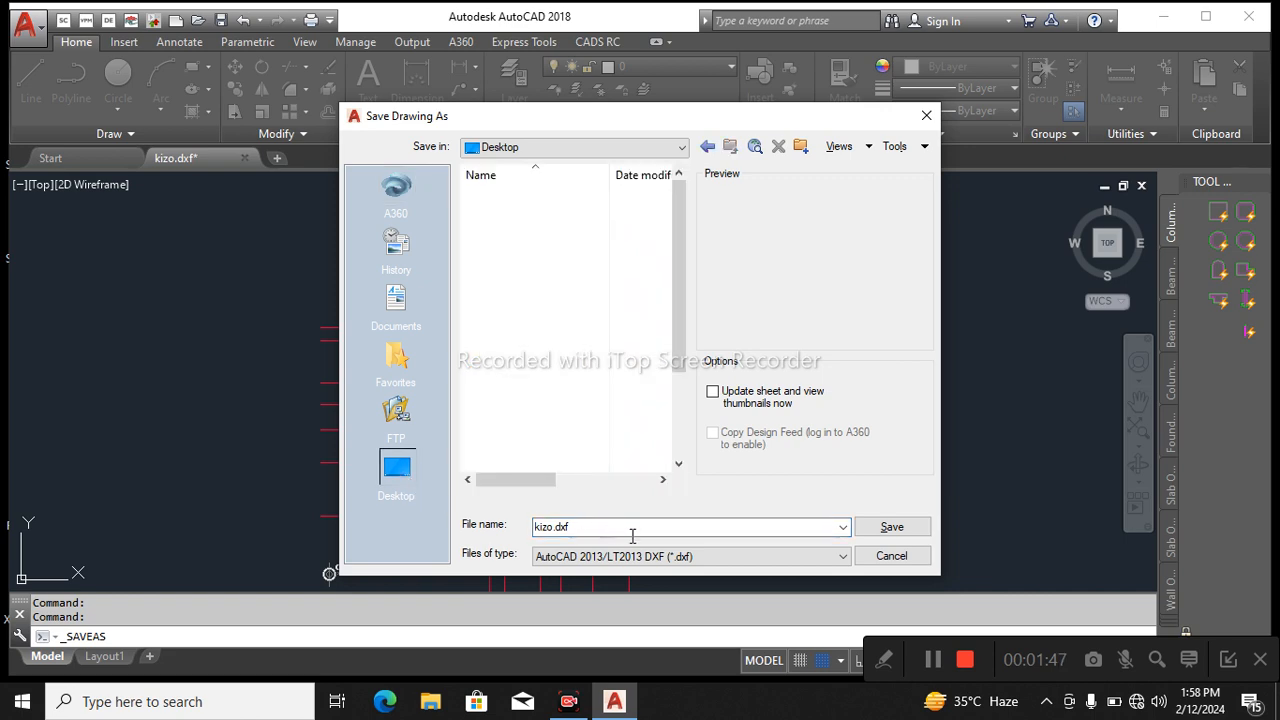
{"action": "left_click", "coordinate": [883, 528]}
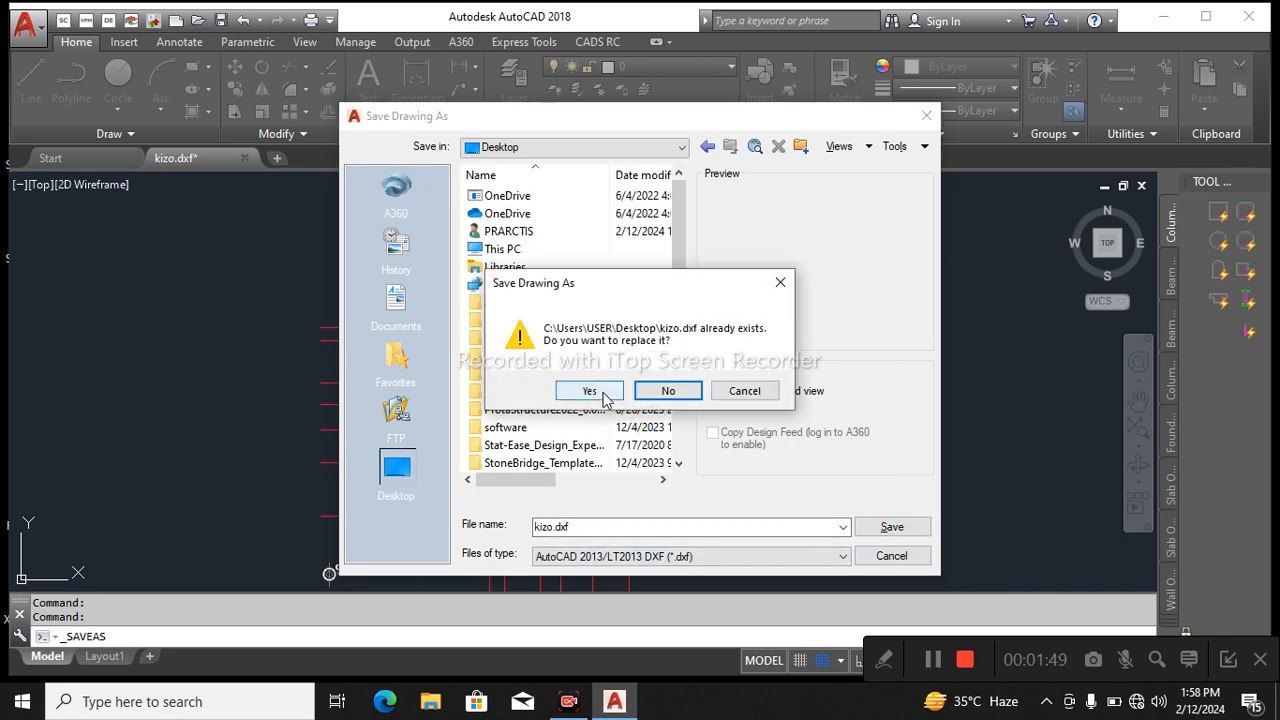
{"action": "left_click", "coordinate": [590, 391]}
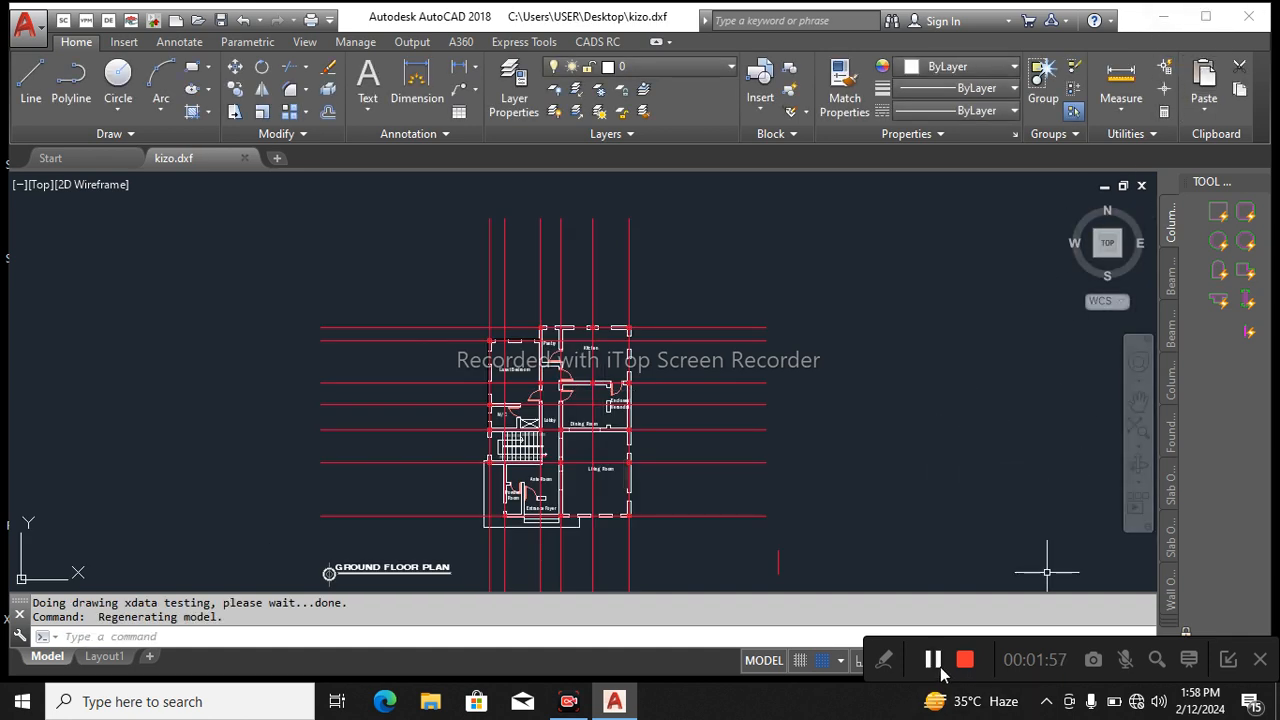
{"action": "left_click", "coordinate": [940, 670]}
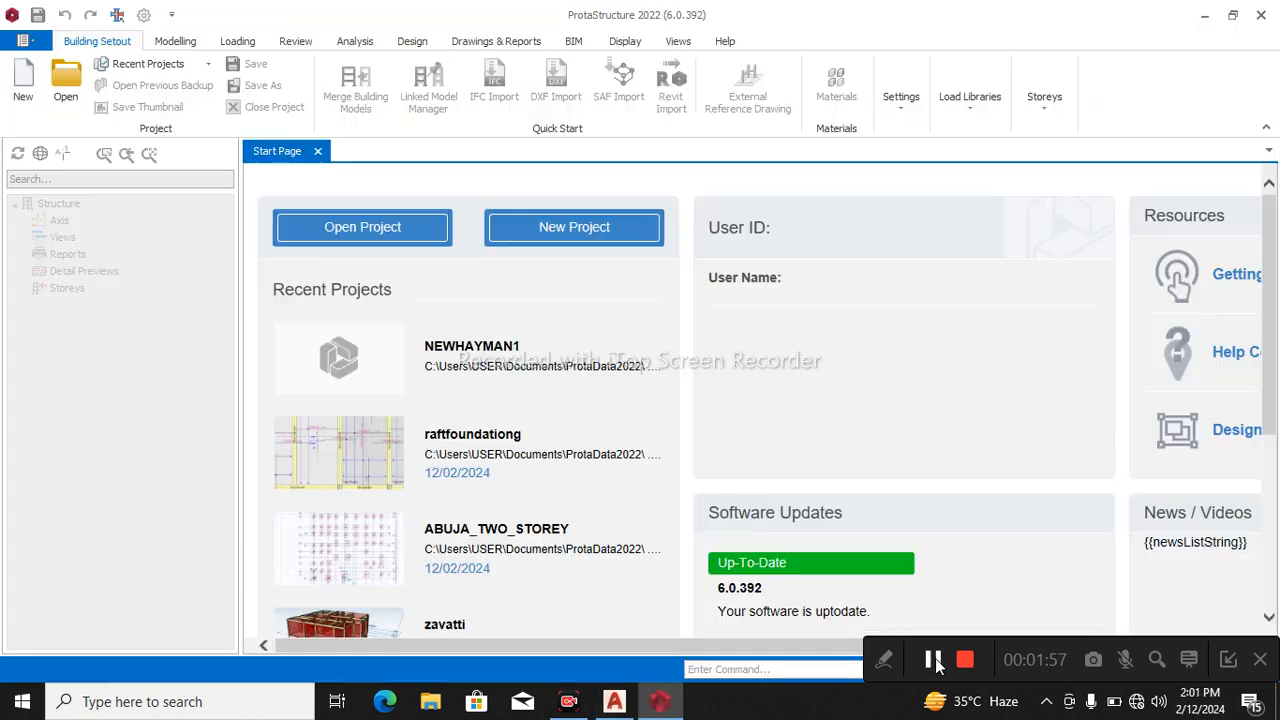
Create a new project with the code kizito from the United Kingdom (BS8110) template.
{"action": "left_click", "coordinate": [537, 230]}
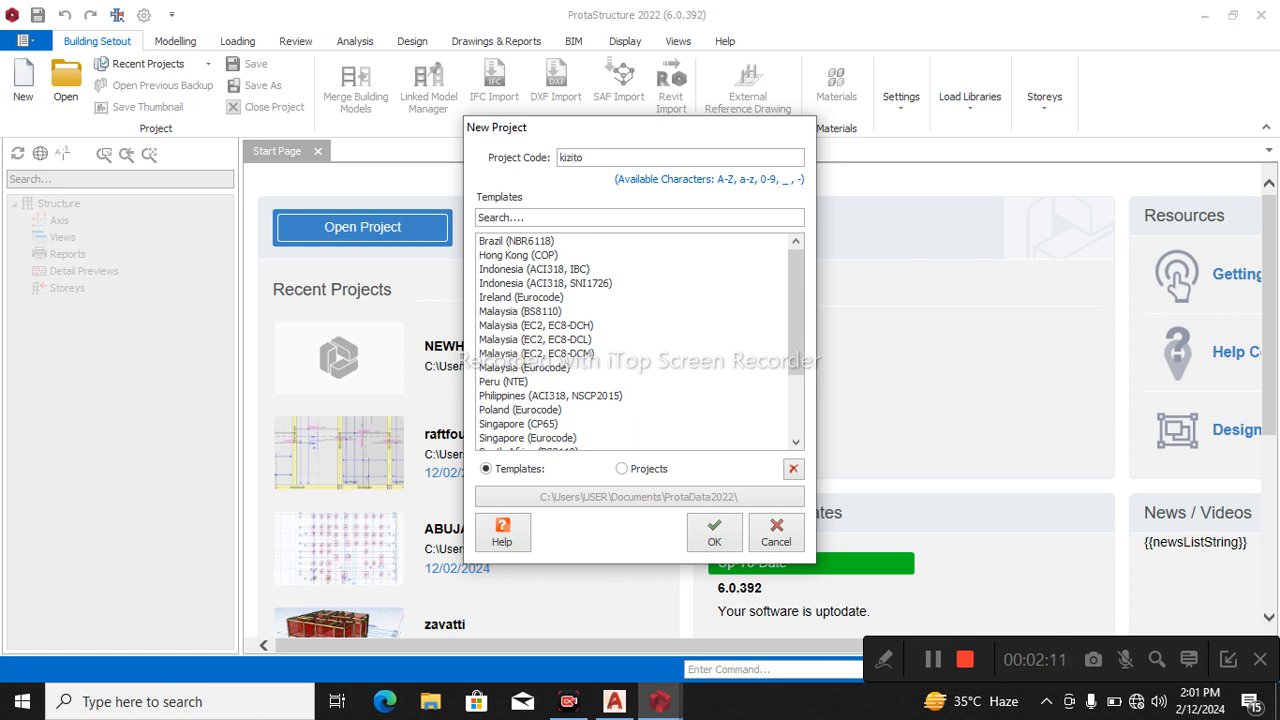
{"action": "scroll", "coordinate": [495, 415], "scroll_direction": "down", "scroll_amount": 3}
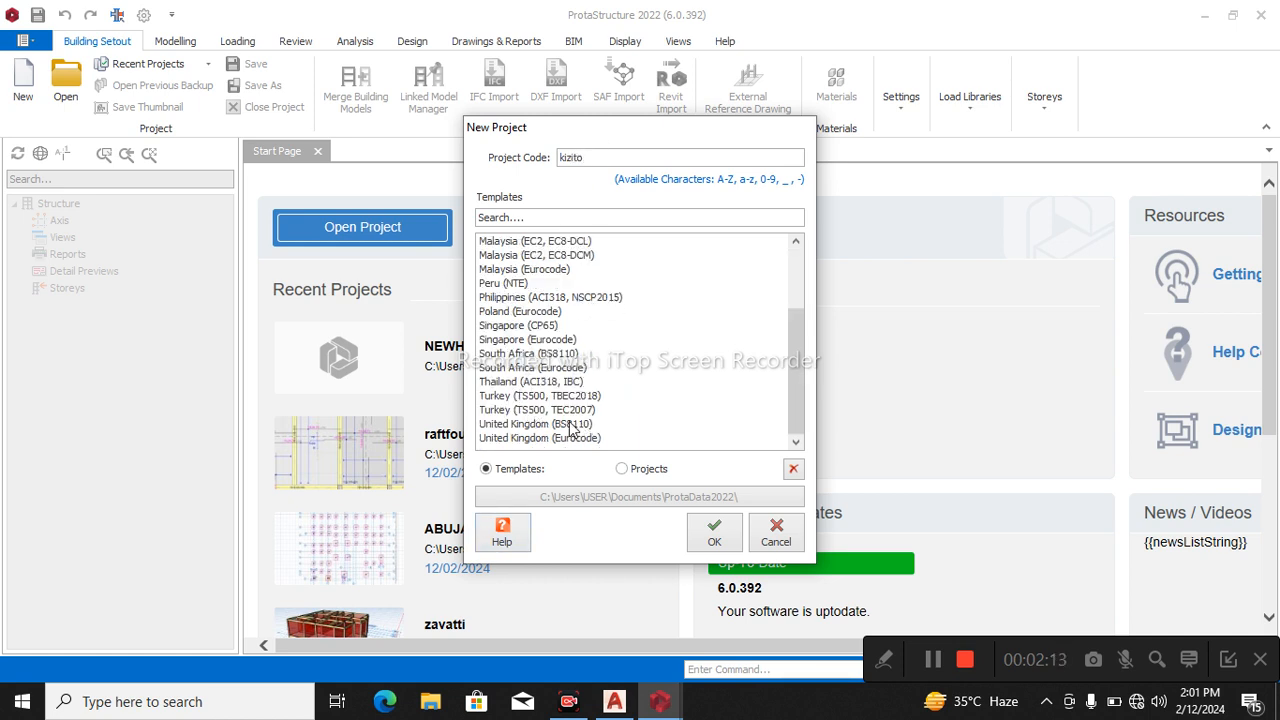
{"action": "left_click", "coordinate": [568, 424]}
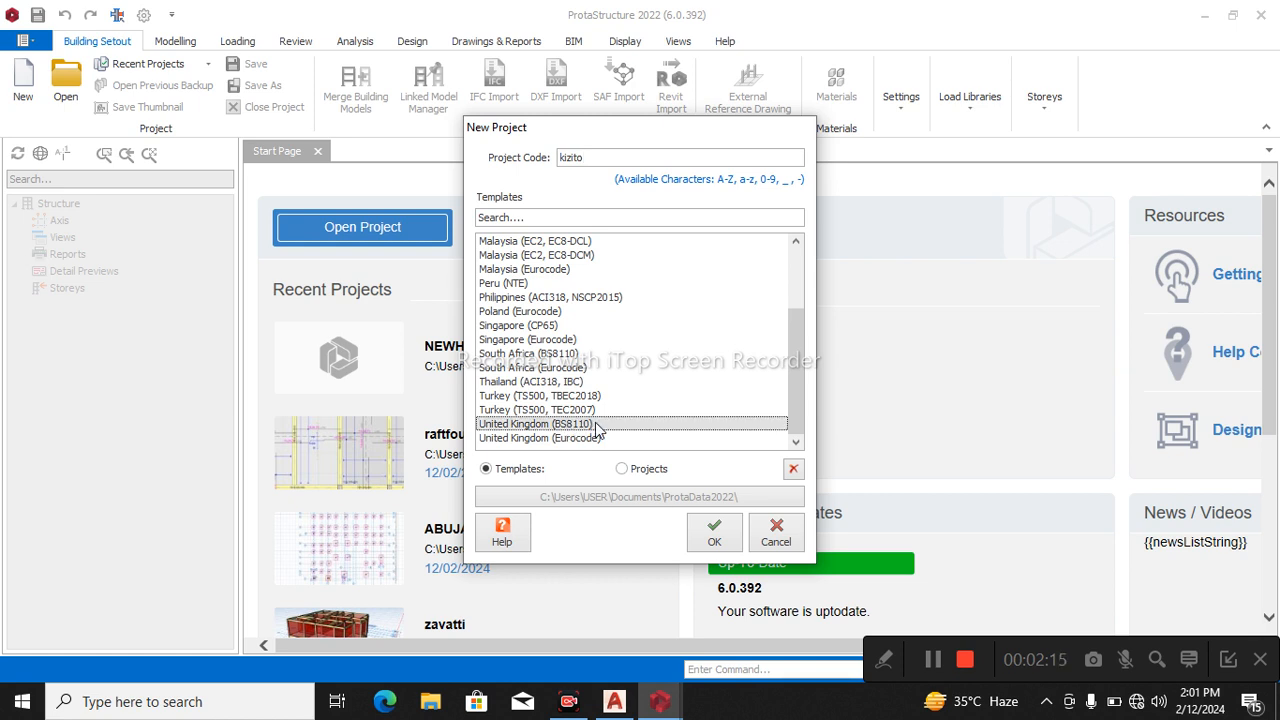
{"action": "left_click", "coordinate": [714, 538]}
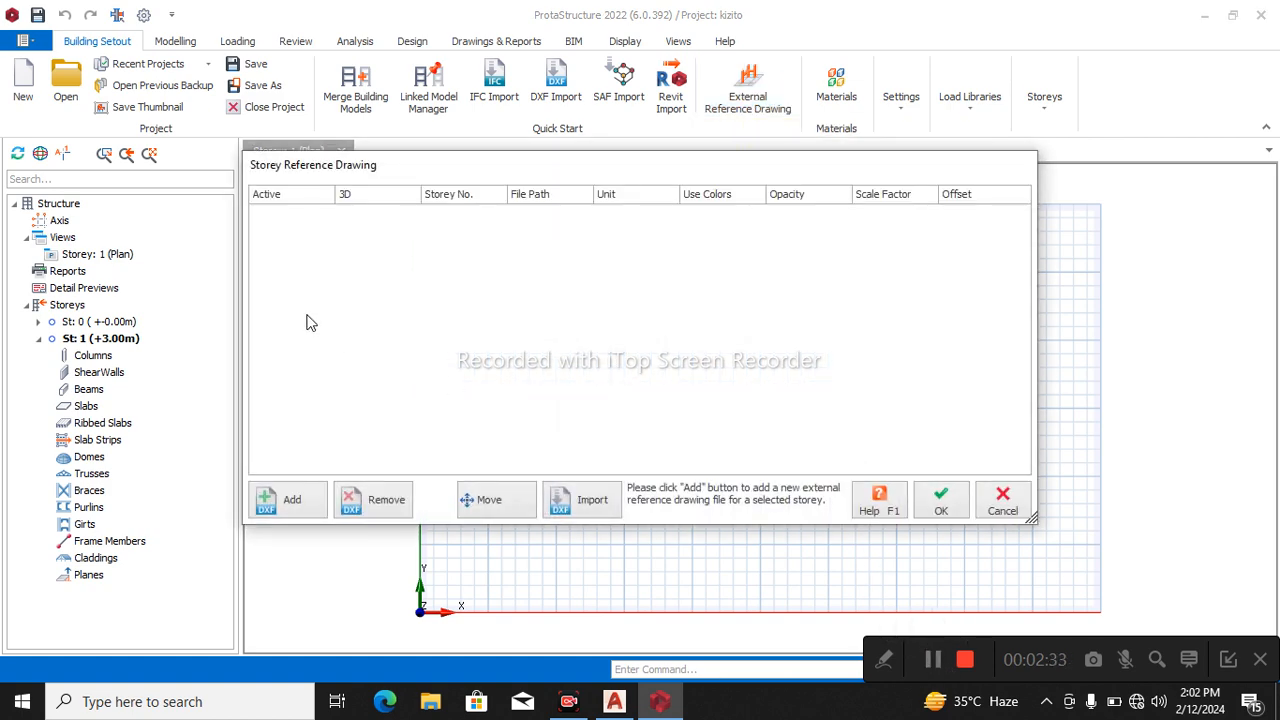
Add kizo.dxf from the Desktop as a storey reference drawing and enable its Active, 3D and Use Colors options.
{"action": "left_click", "coordinate": [291, 502]}
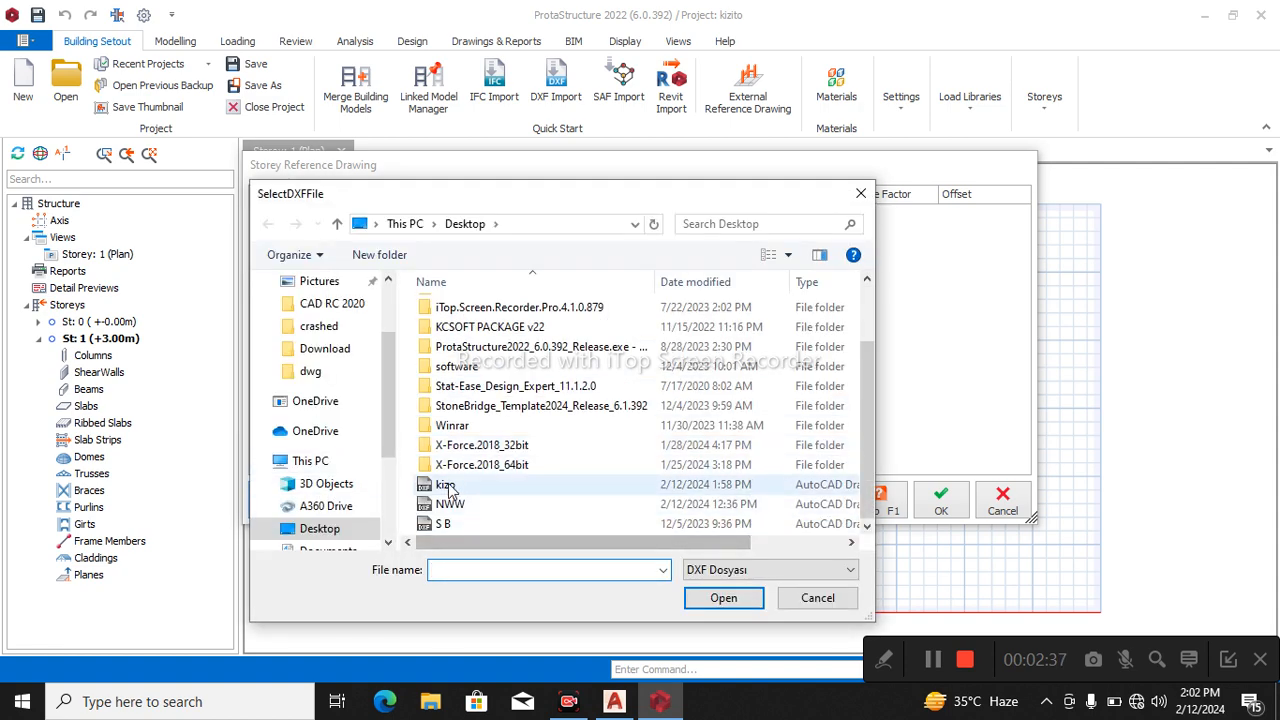
{"action": "left_click", "coordinate": [447, 486]}
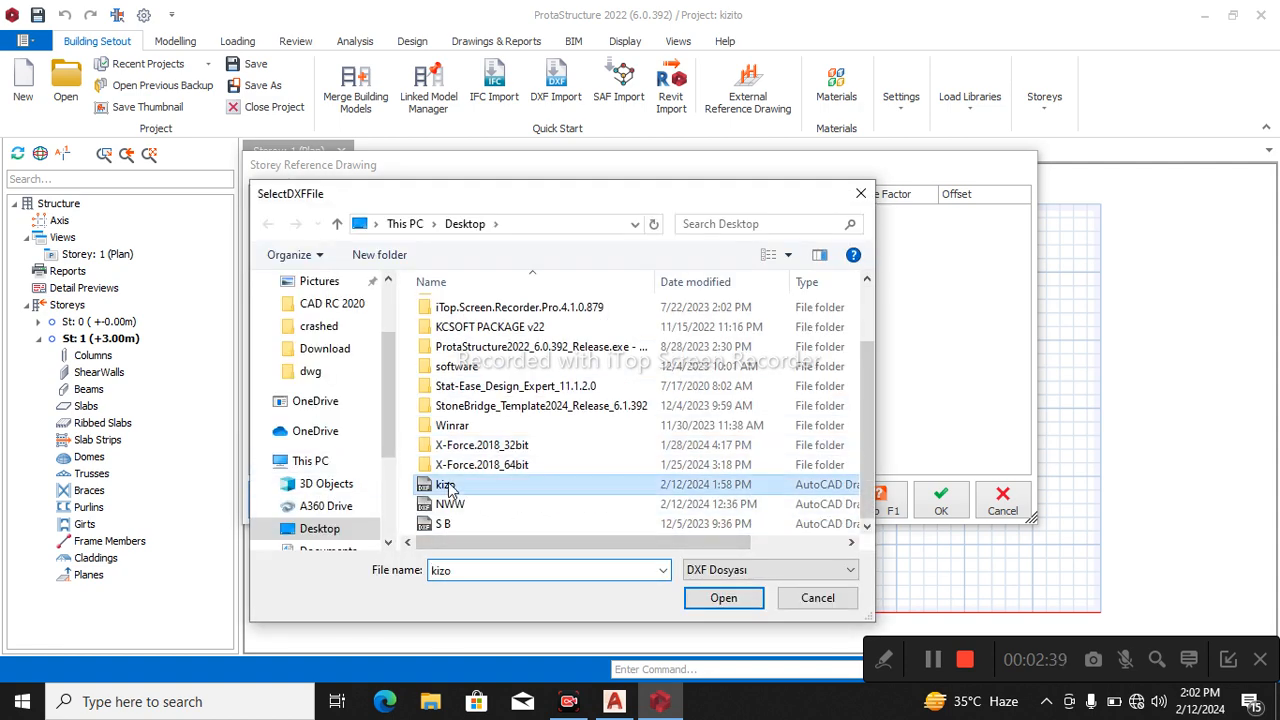
{"action": "left_click", "coordinate": [715, 600]}
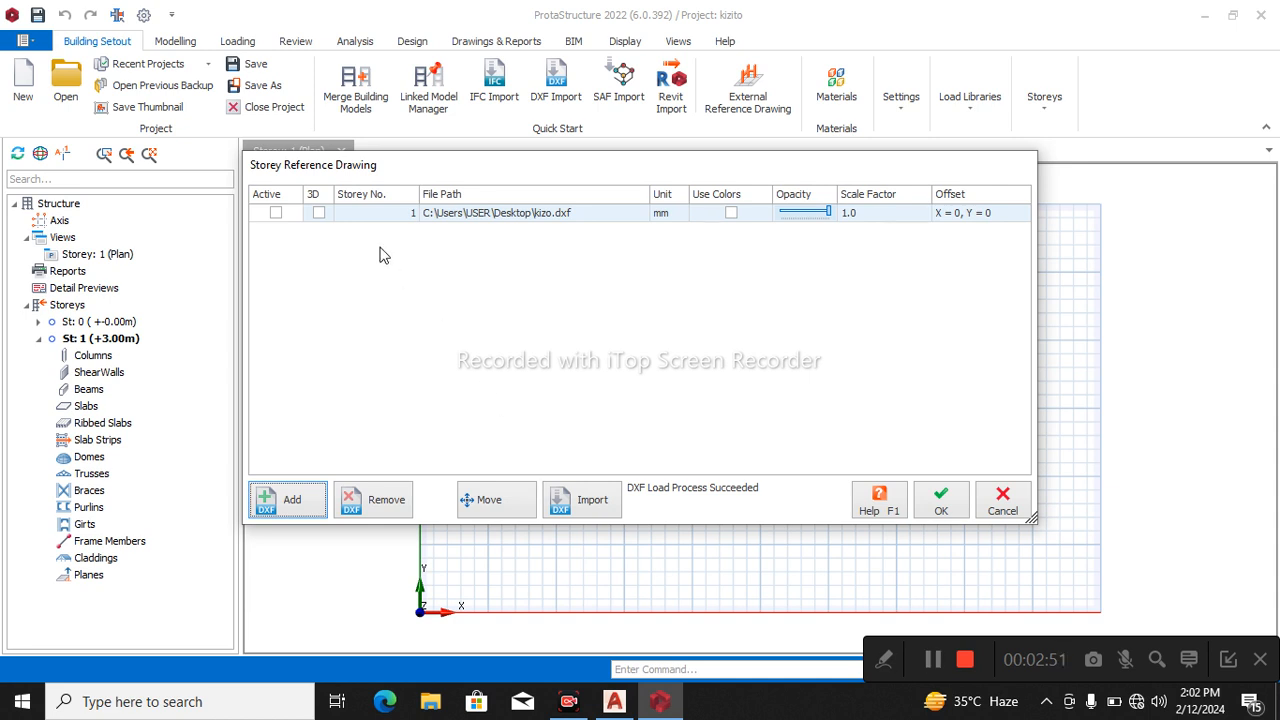
{"action": "left_click", "coordinate": [277, 216]}
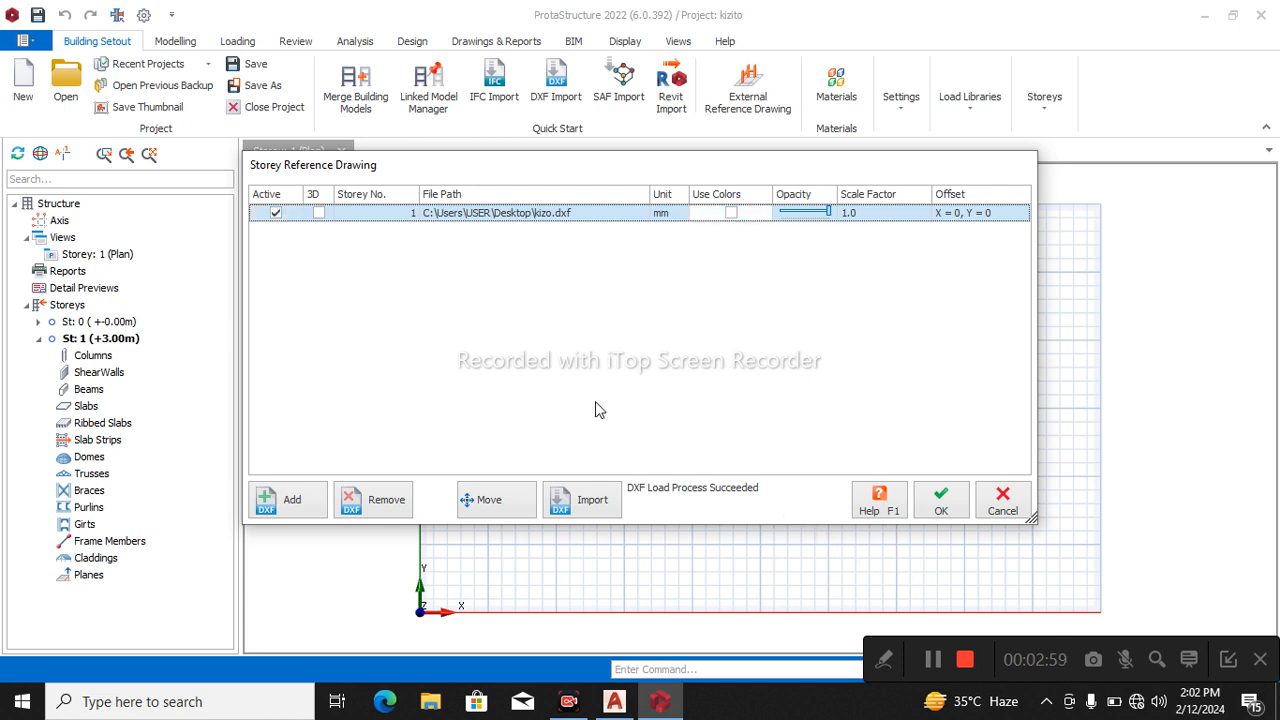
{"action": "left_click", "coordinate": [319, 213]}
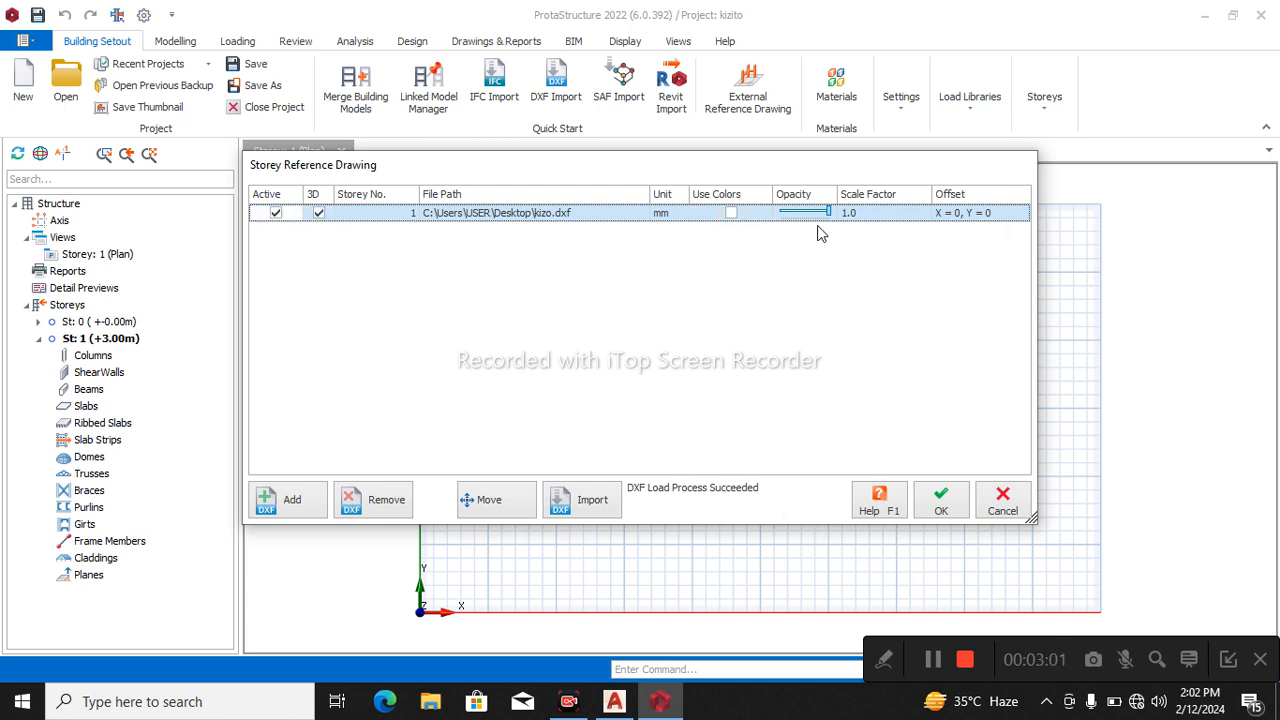
{"action": "left_click", "coordinate": [731, 213]}
Import the grid, column and wall layers of kizo.dxf into Storey 1 as a floor plan and accept the reference drawing.
{"action": "left_click", "coordinate": [586, 507]}
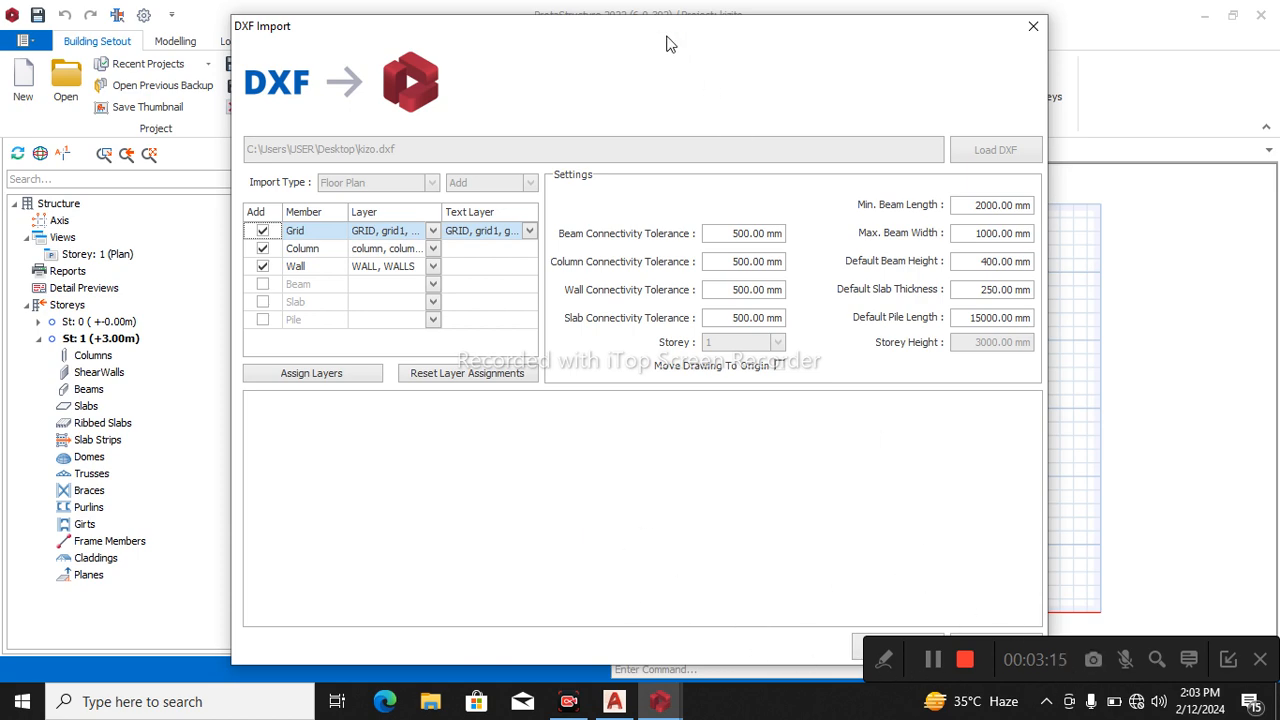
{"action": "left_click_drag", "start_coordinate": [603, 29], "coordinate": [445, 21]}
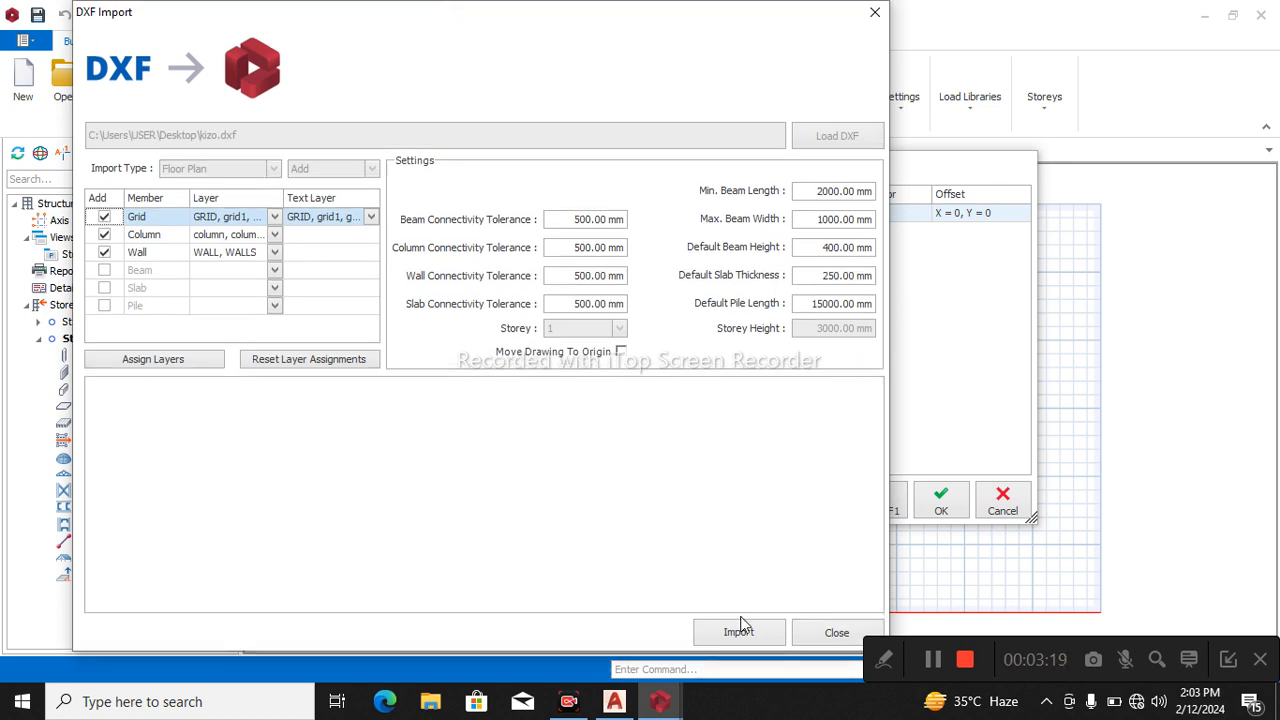
{"action": "left_click", "coordinate": [743, 632]}
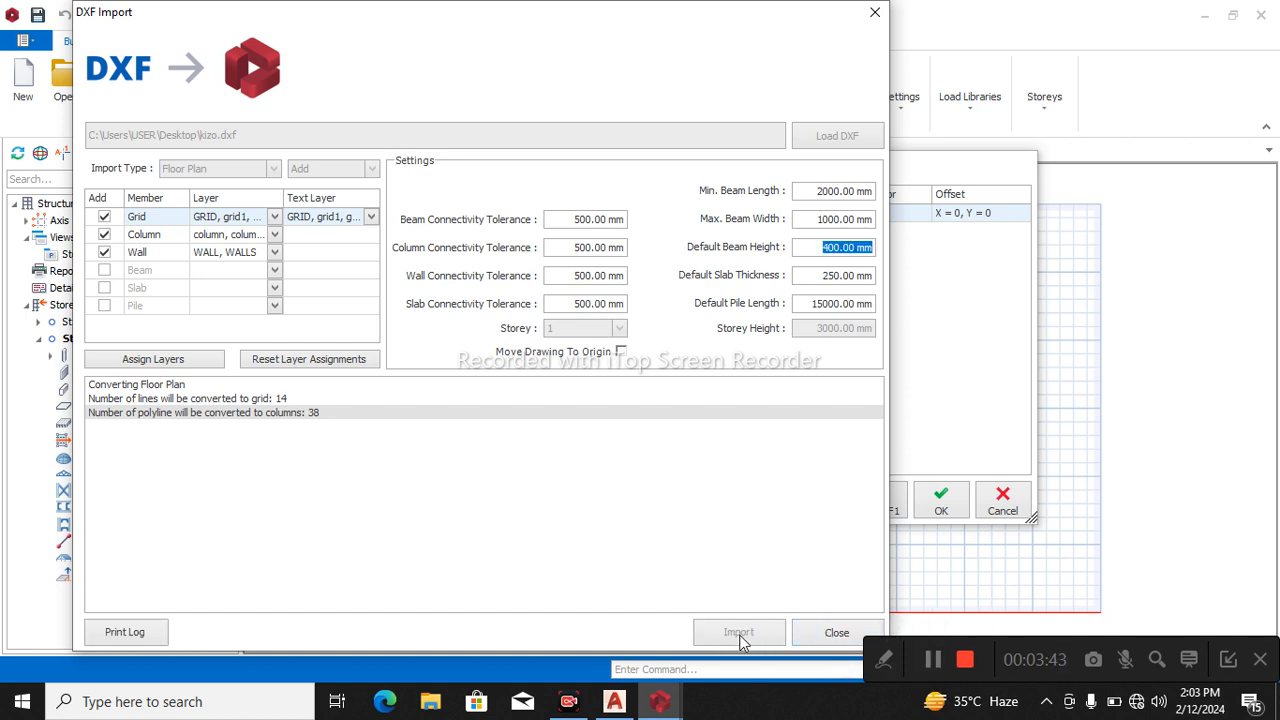
{"action": "left_click", "coordinate": [836, 633]}
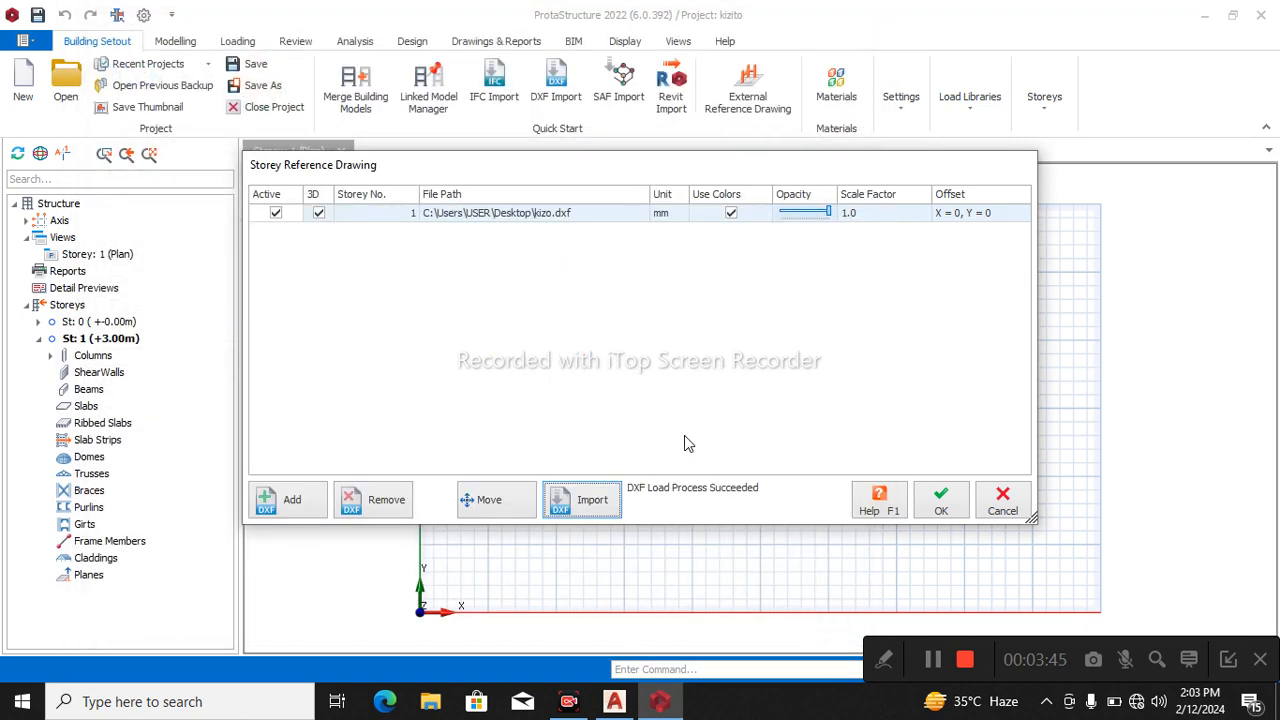
{"action": "left_click", "coordinate": [960, 512]}
Delete the stray rightmost vertical axis, which stands apart from the columns in the Storey 1 plan.
{"action": "scroll", "coordinate": [618, 374], "scroll_direction": "down", "scroll_amount": 10}
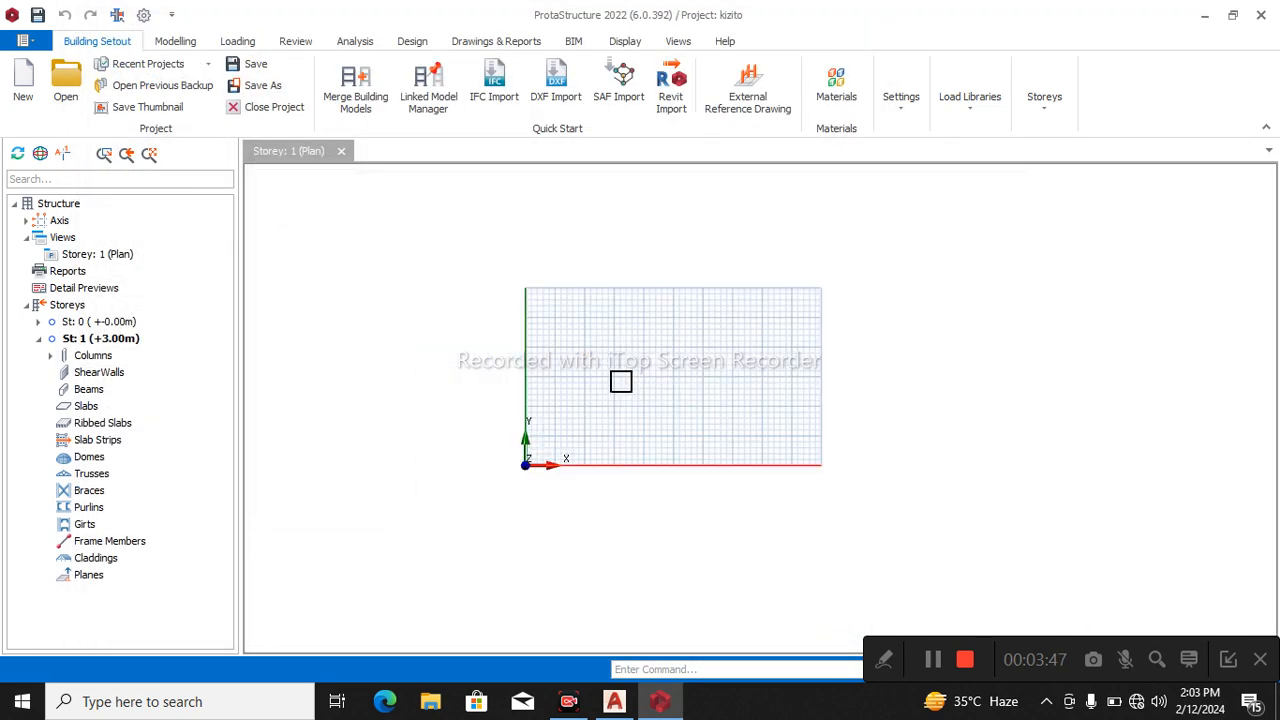
{"action": "scroll", "coordinate": [666, 347], "scroll_direction": "up", "scroll_amount": 3}
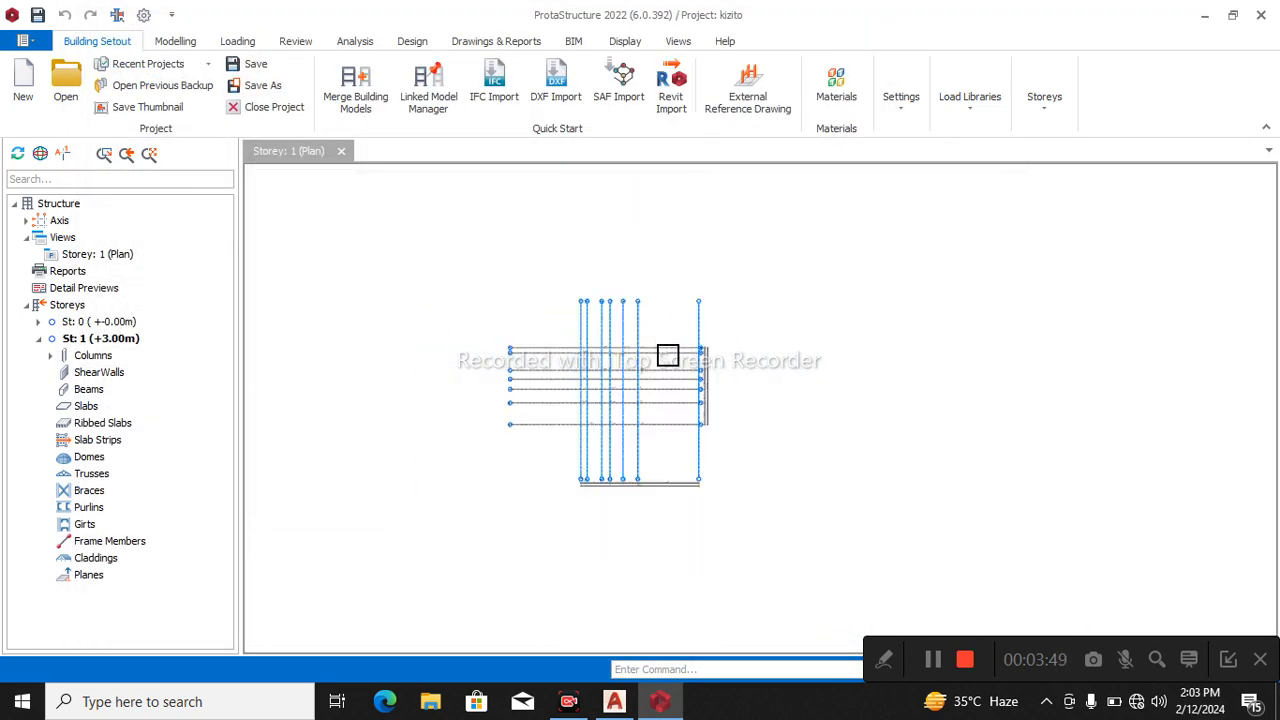
{"action": "scroll", "coordinate": [668, 355], "scroll_direction": "up", "scroll_amount": 3}
{"action": "scroll", "coordinate": [668, 380], "scroll_direction": "down", "scroll_amount": 2}
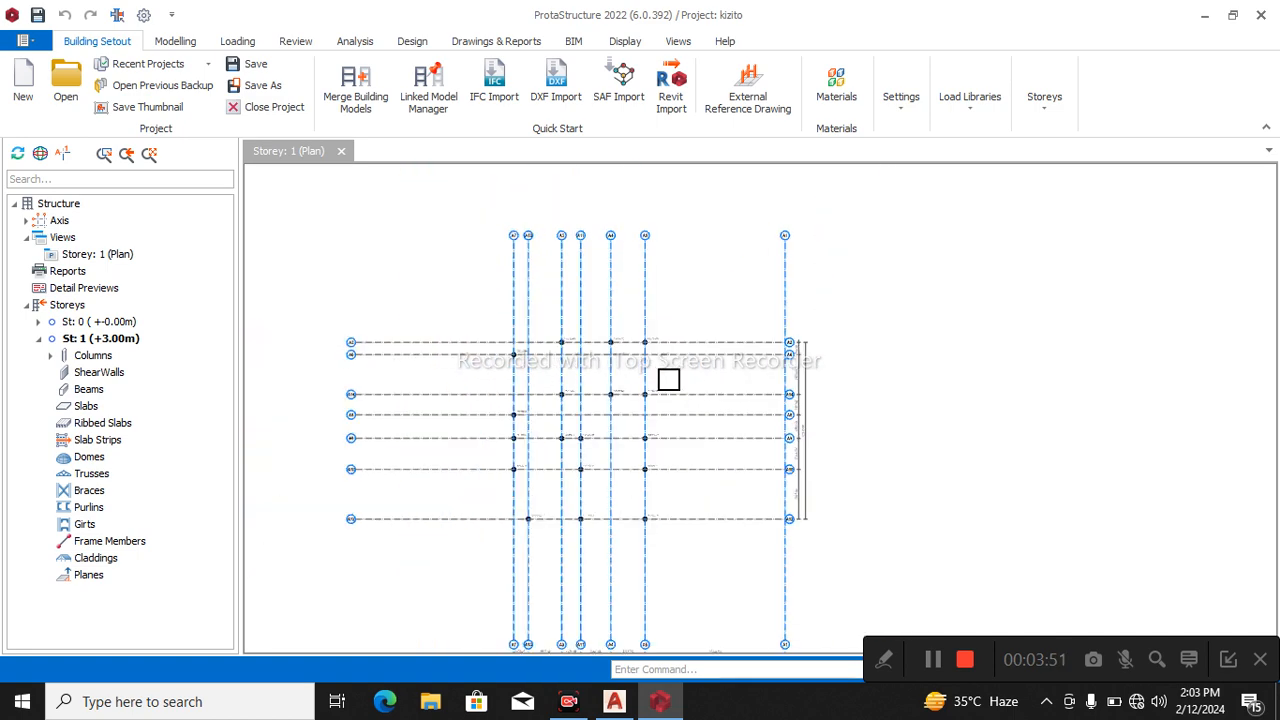
{"action": "scroll", "coordinate": [620, 365], "scroll_direction": "up", "scroll_amount": 2}
{"action": "scroll", "coordinate": [672, 375], "scroll_direction": "down", "scroll_amount": 1}
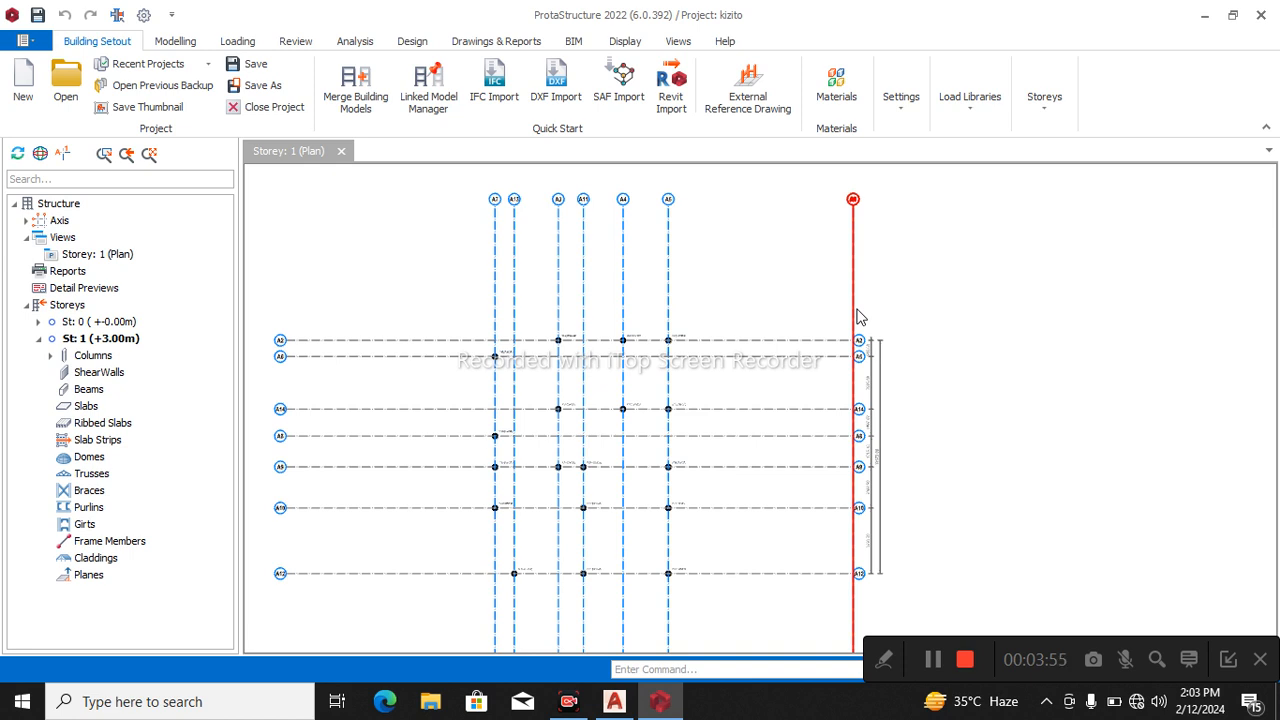
{"action": "key", "text": "Delete"}
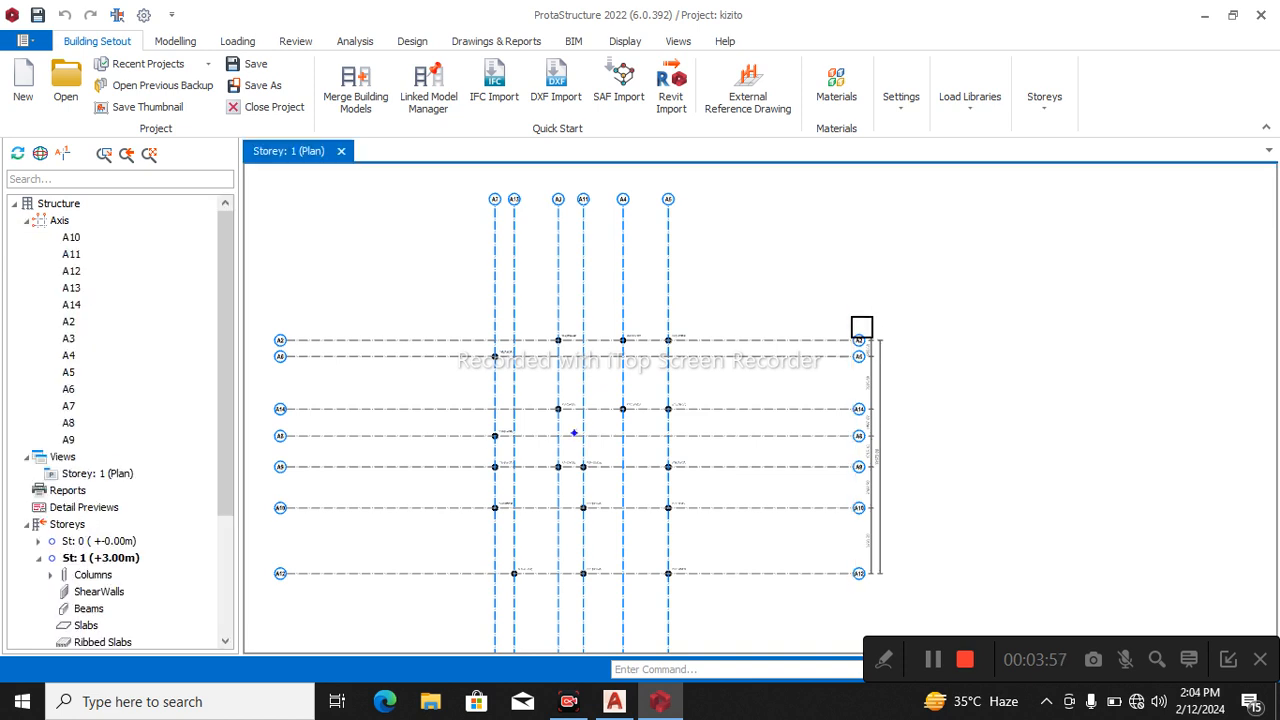
{"action": "left_click", "coordinate": [558, 355]}
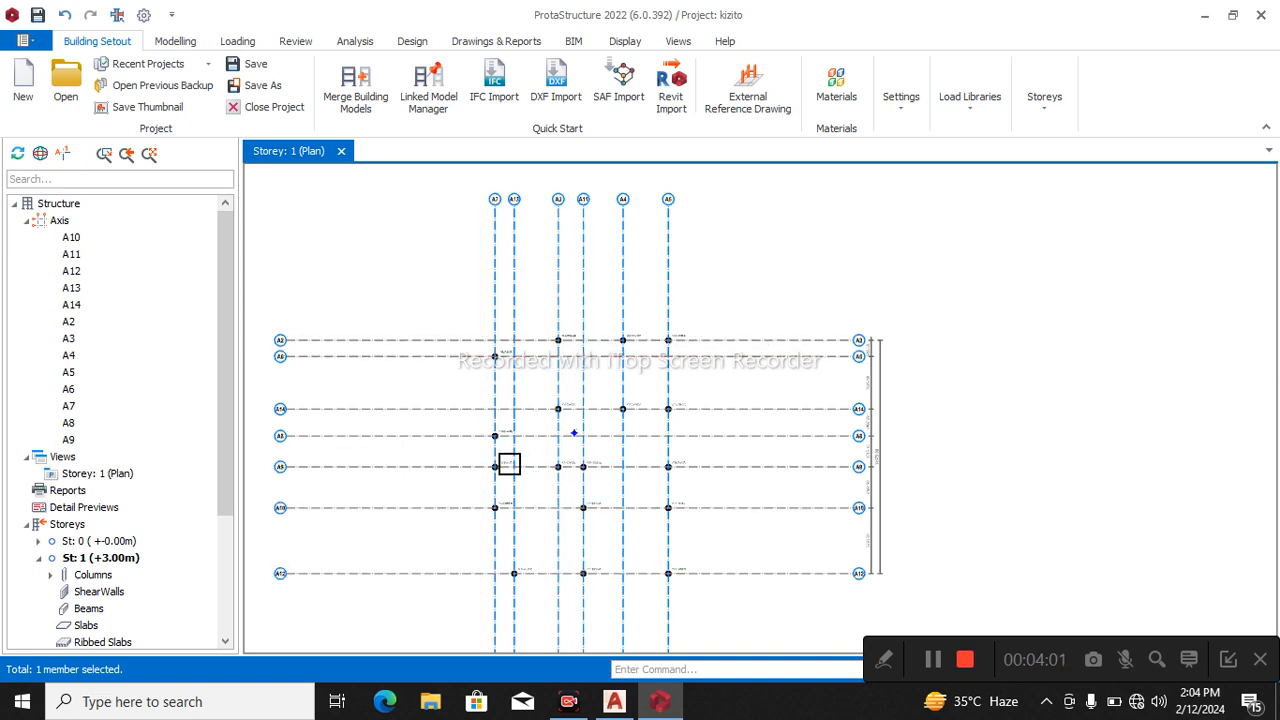
Insert a storey at storey number 1 with a height of 3000 mm, without generating members from a selected storey.
{"action": "left_click", "coordinate": [1045, 112]}
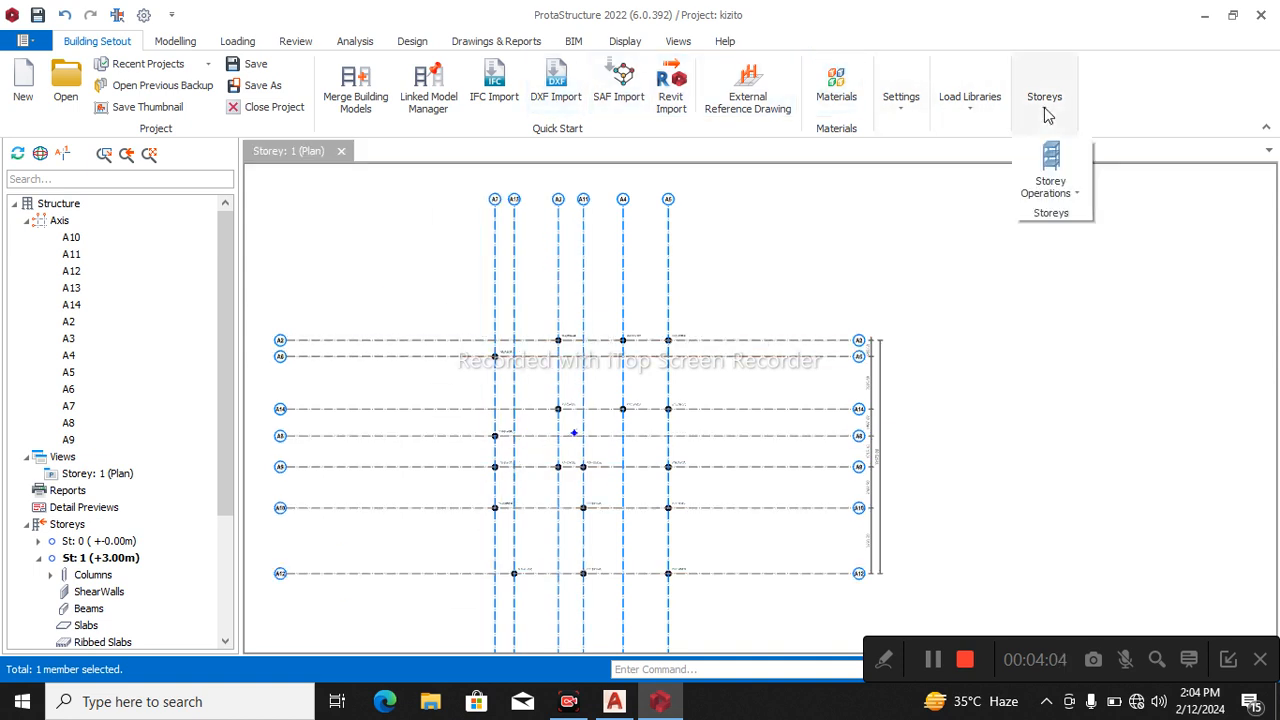
{"action": "left_click", "coordinate": [1076, 195]}
{"action": "left_click", "coordinate": [1090, 262]}
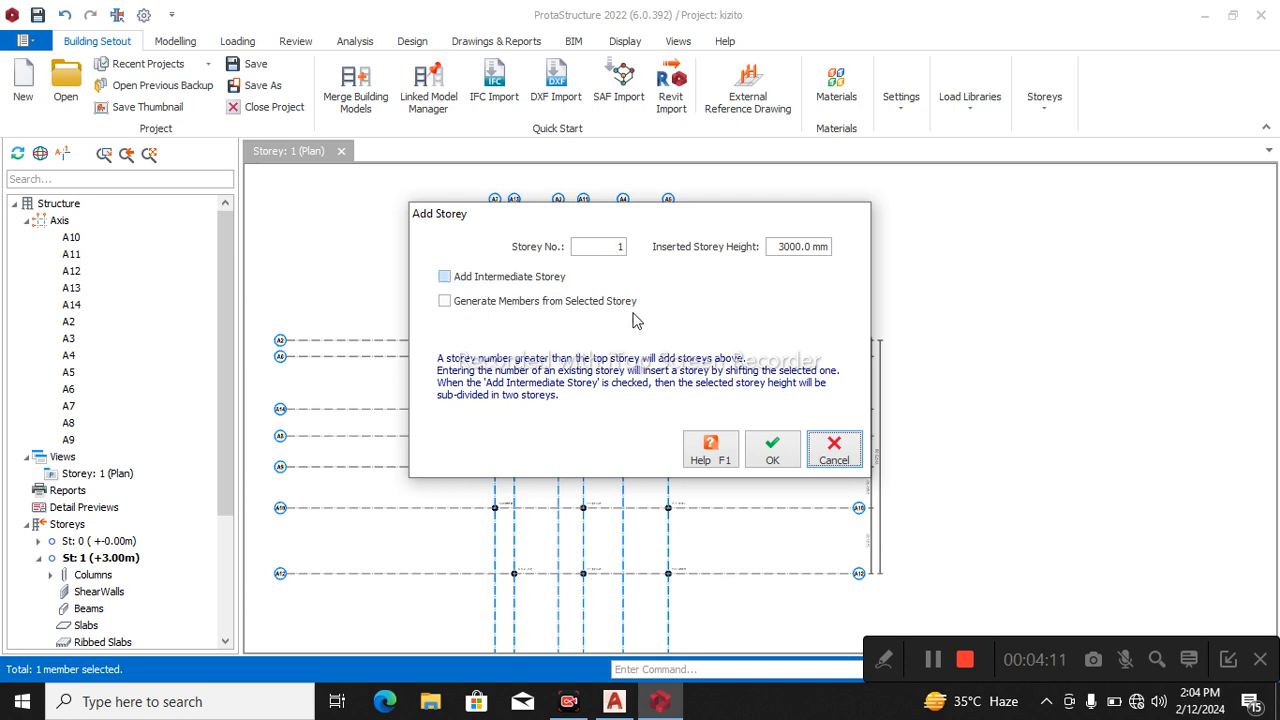
{"action": "left_click", "coordinate": [772, 455]}
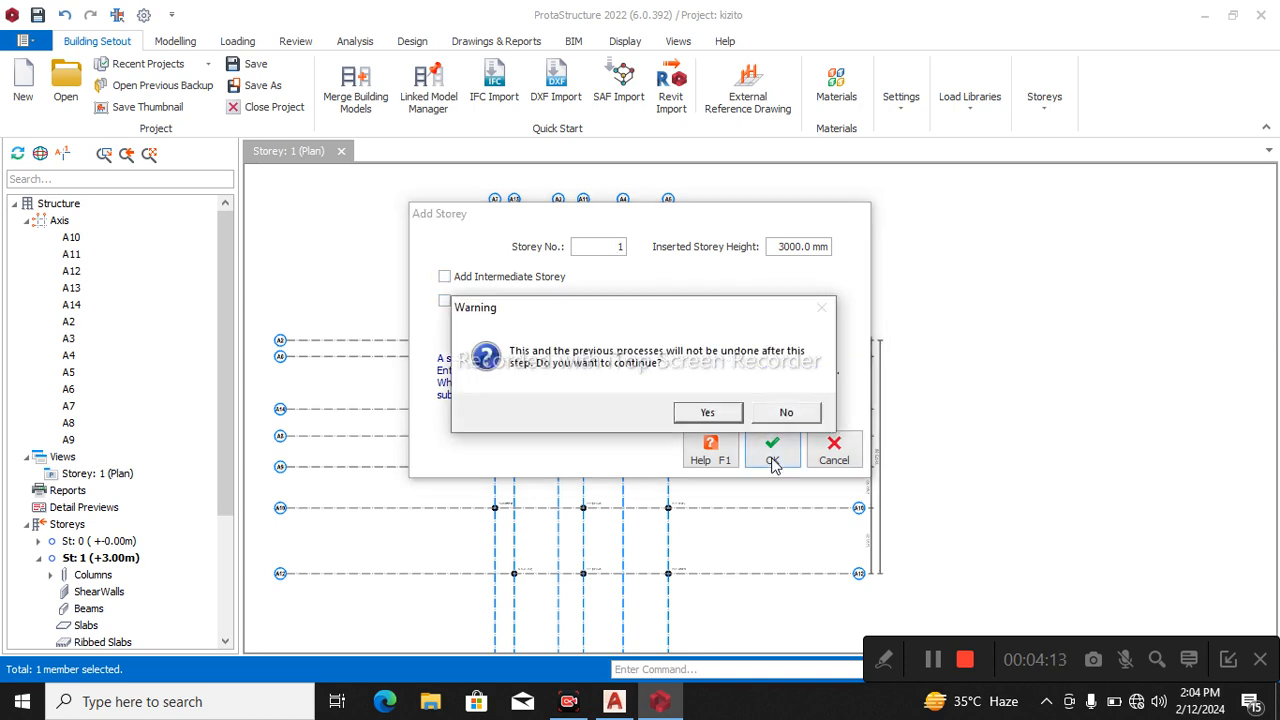
{"action": "left_click", "coordinate": [708, 414]}
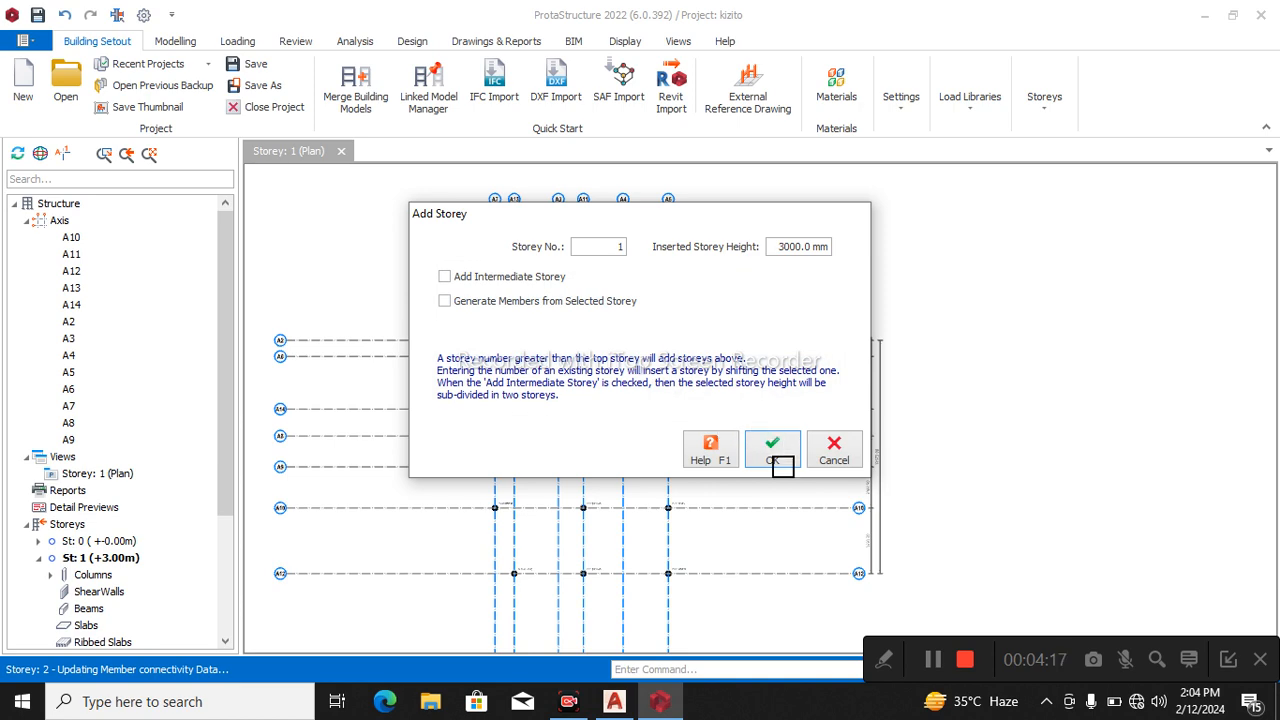
{"action": "left_click", "coordinate": [772, 452]}
{"action": "scroll", "coordinate": [611, 354], "scroll_direction": "down", "scroll_amount": 3}
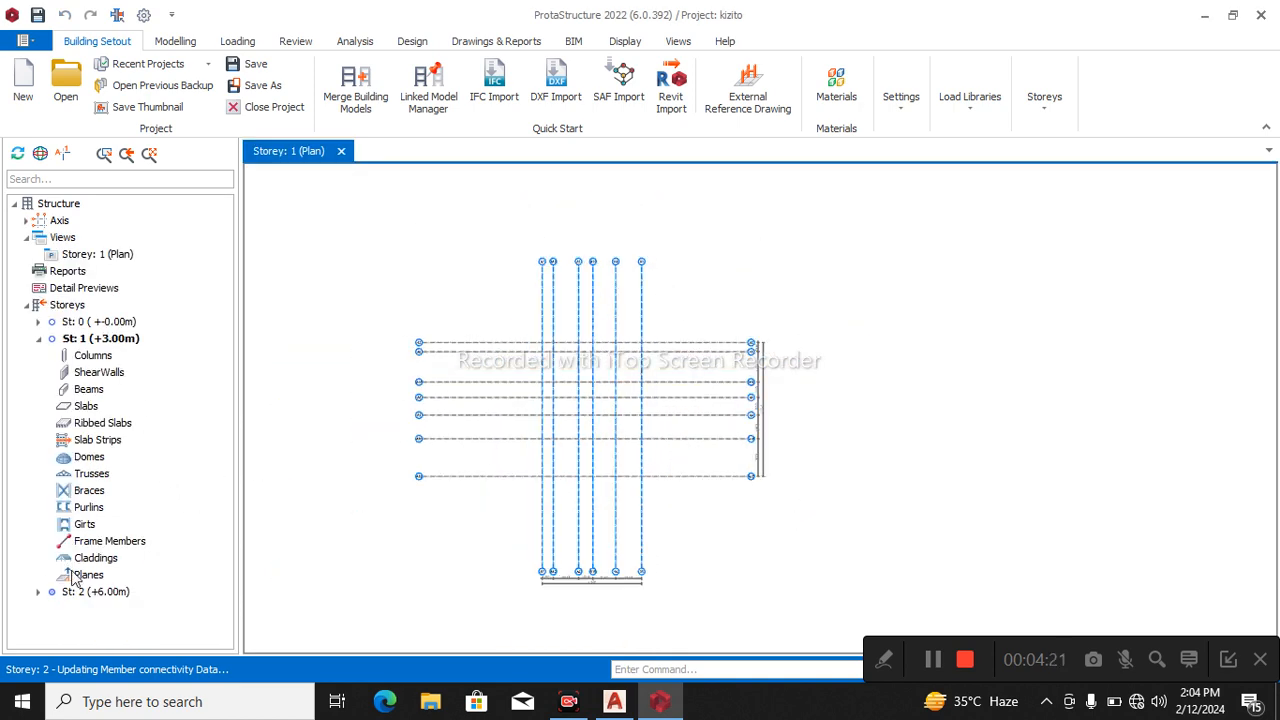
Select all columns in the Storey 2 plan and generate them to Storey 1, limited to selected members only.
{"action": "double_click", "coordinate": [86, 591]}
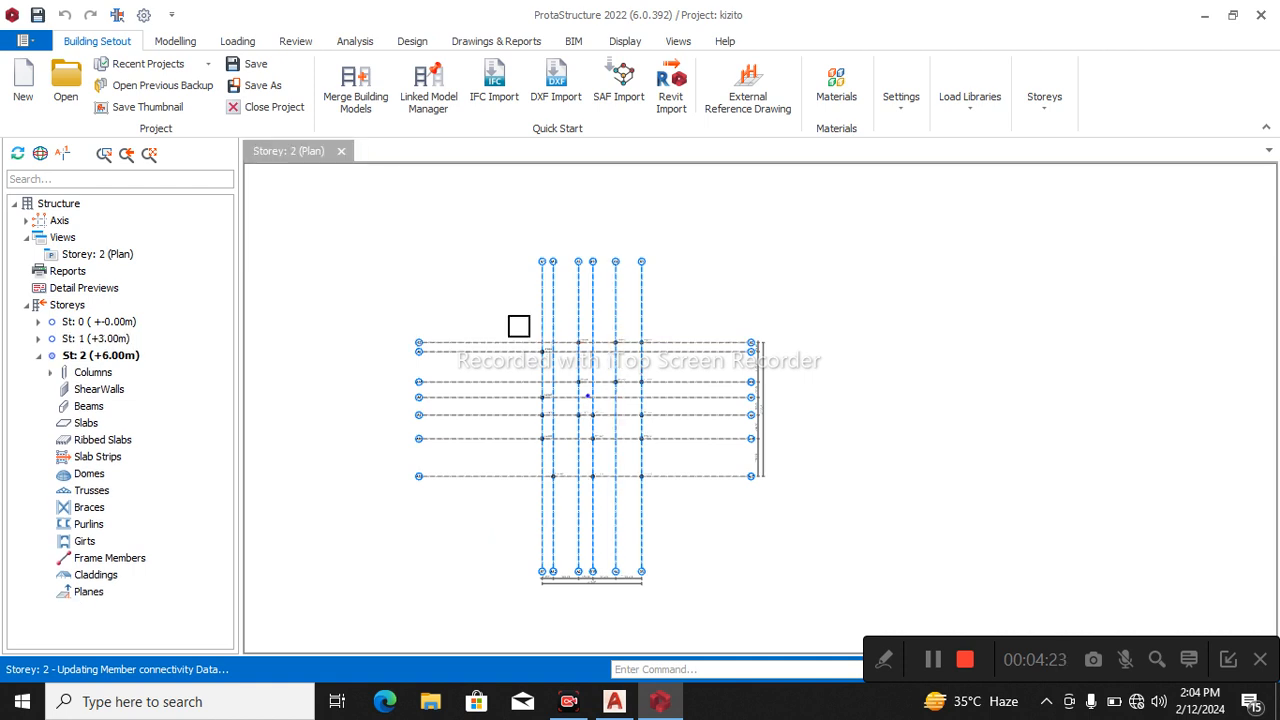
{"action": "left_click_drag", "start_coordinate": [489, 302], "coordinate": [714, 533]}
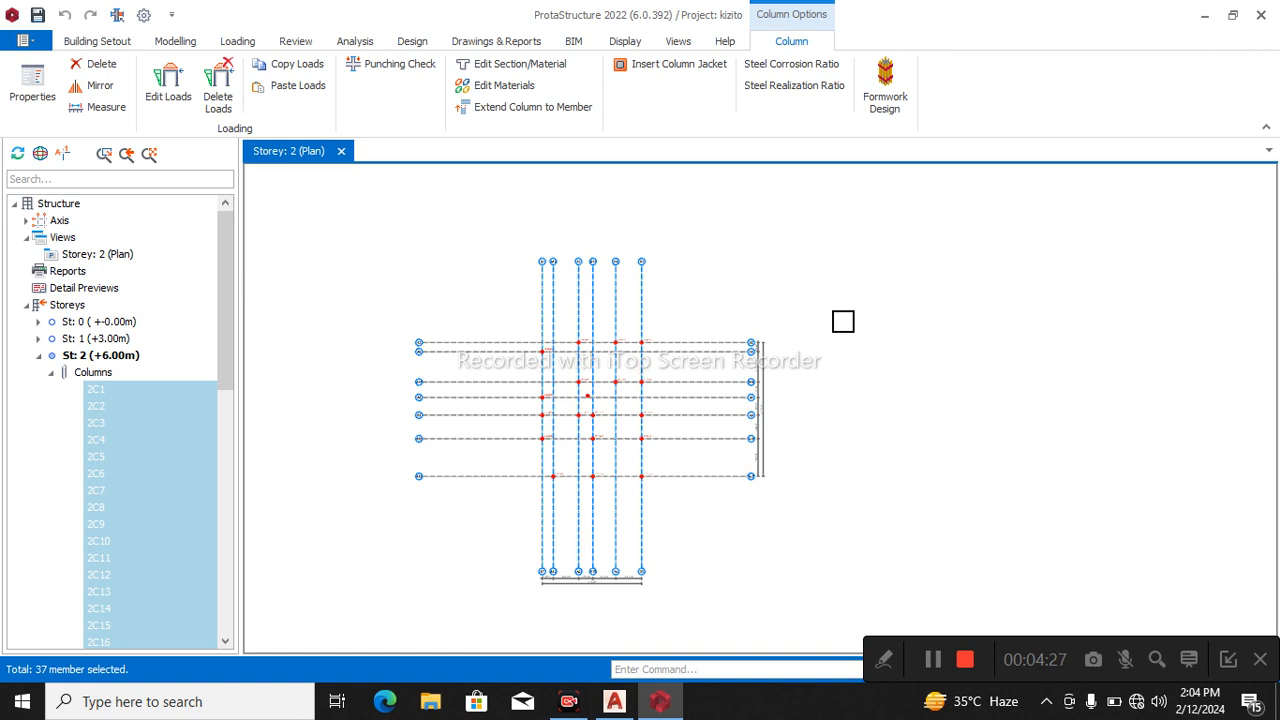
{"action": "right_click", "coordinate": [843, 321]}
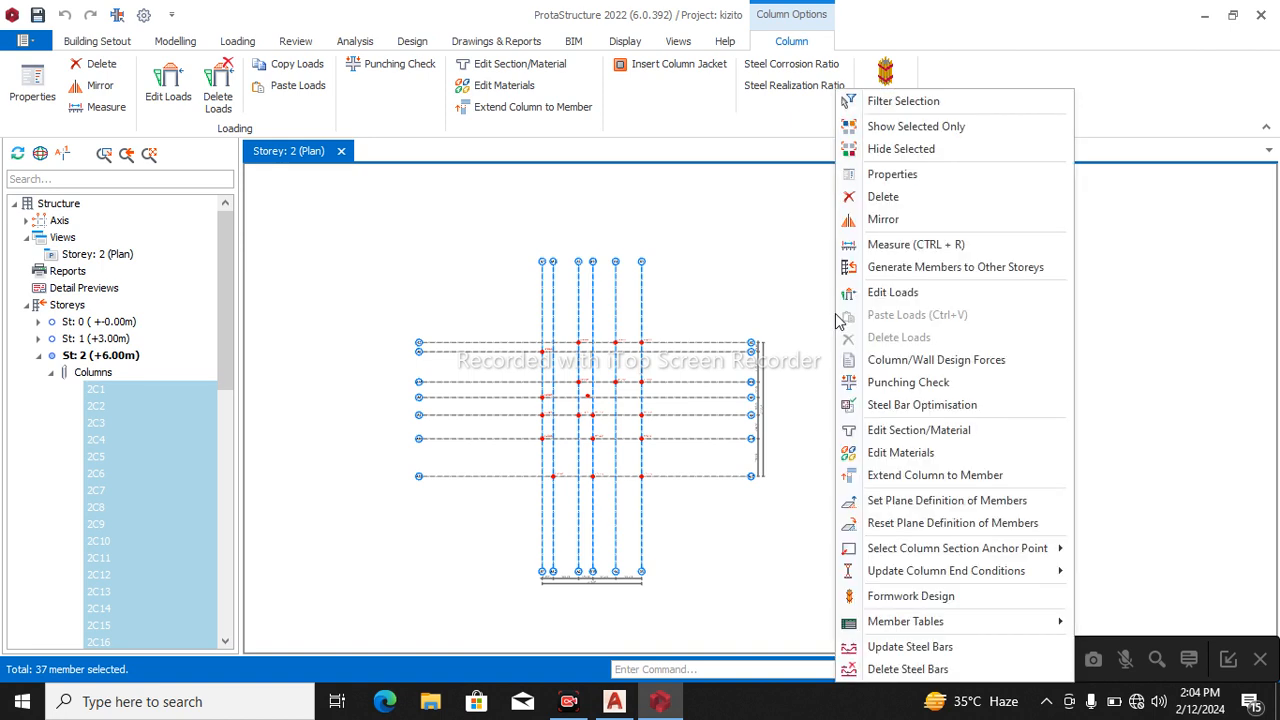
{"action": "left_click", "coordinate": [935, 272]}
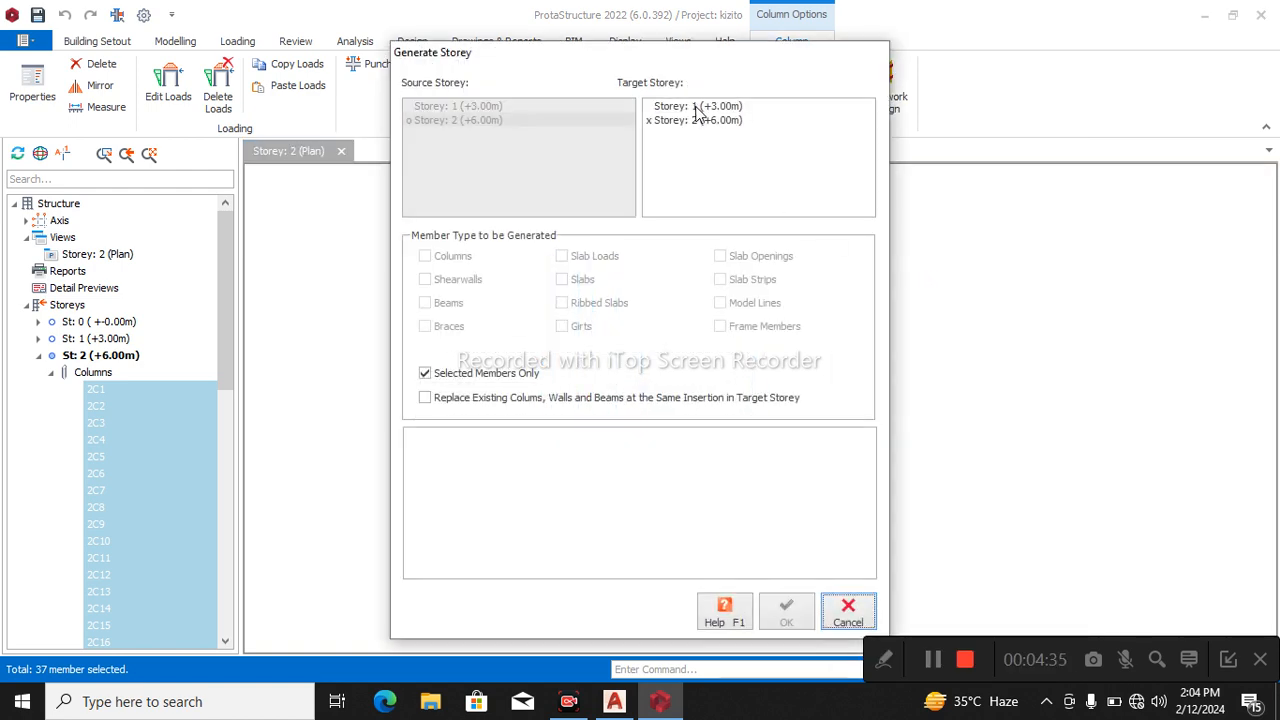
{"action": "left_click", "coordinate": [697, 106]}
{"action": "left_click", "coordinate": [428, 401]}
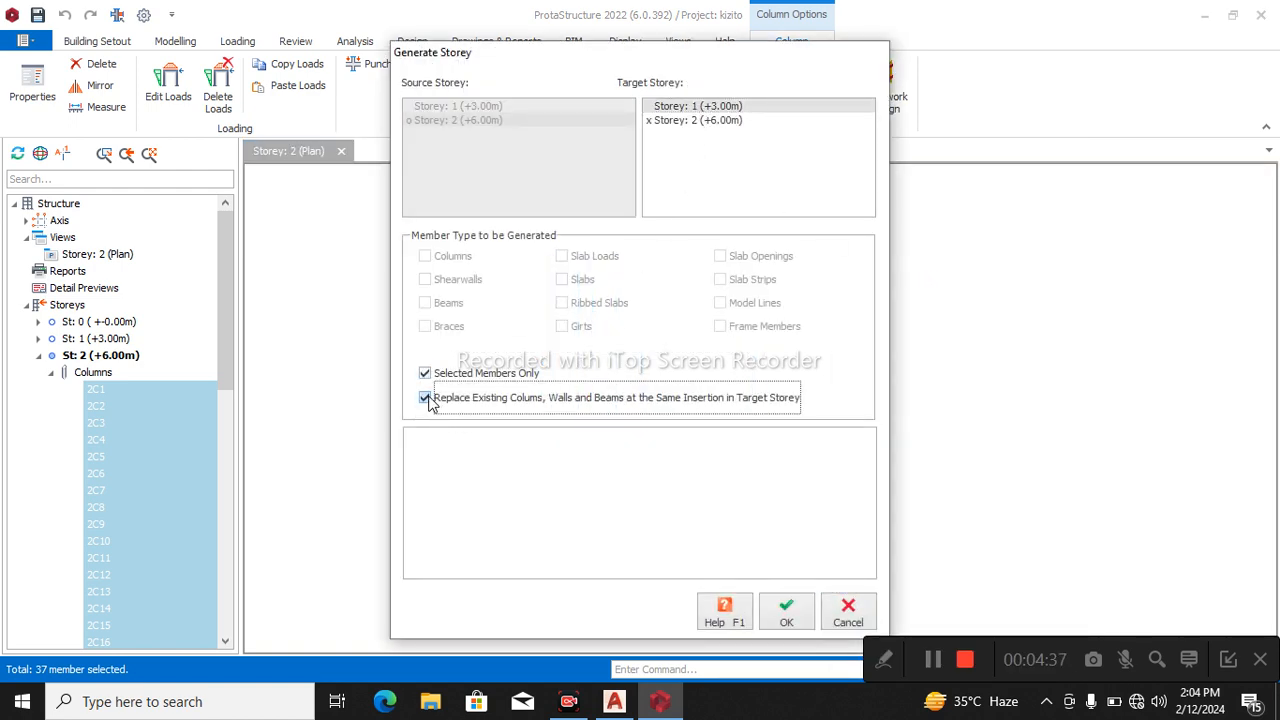
{"action": "left_click", "coordinate": [424, 373]}
{"action": "left_click", "coordinate": [426, 400]}
{"action": "left_click", "coordinate": [424, 374]}
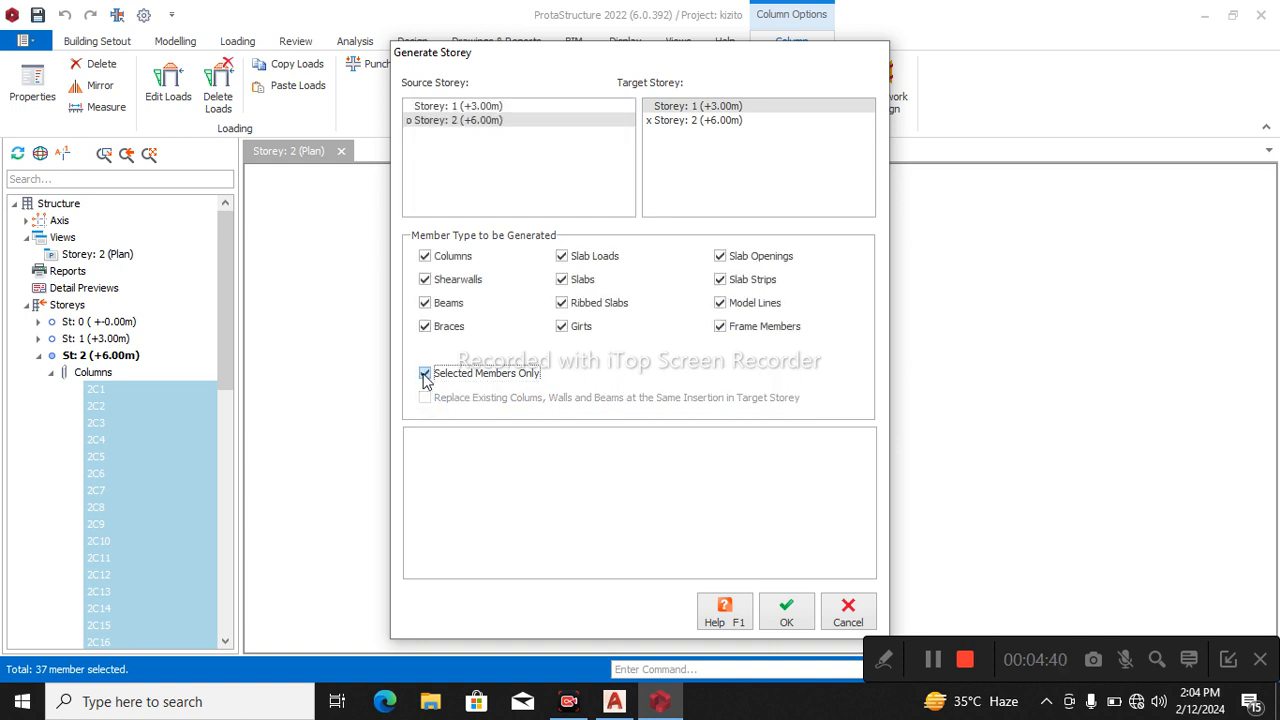
{"action": "left_click", "coordinate": [787, 620]}
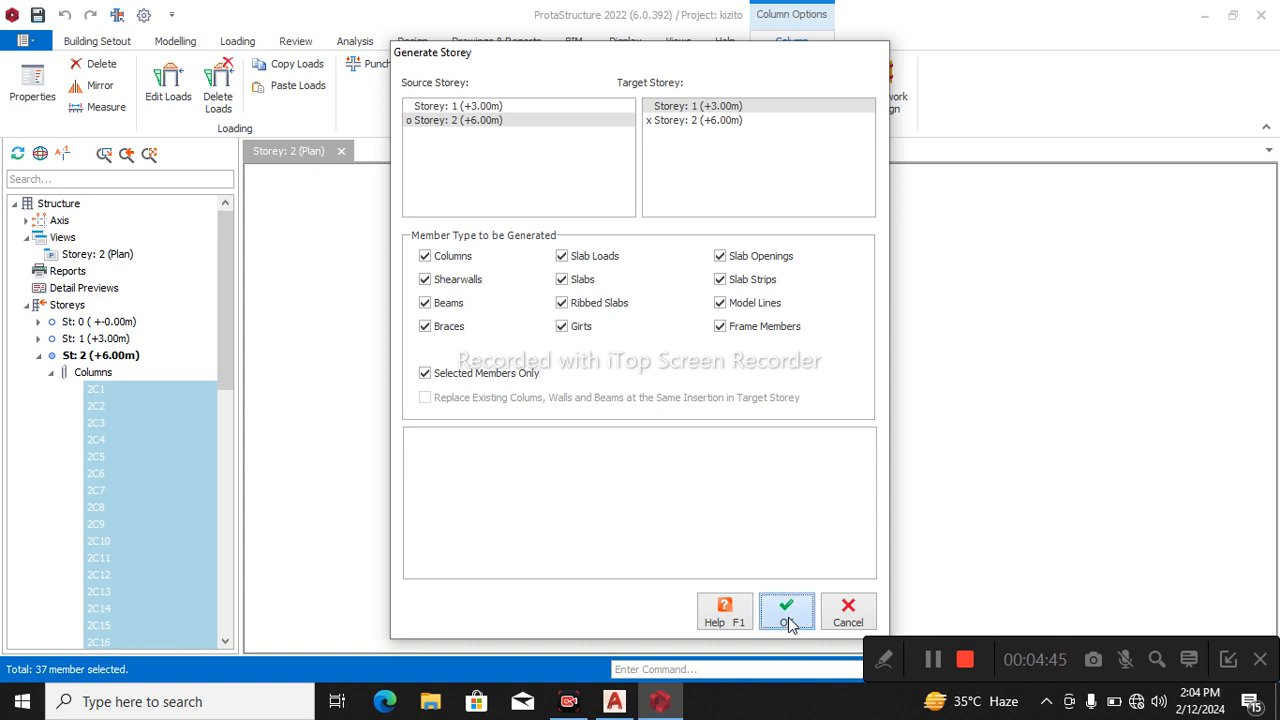
{"action": "left_click", "coordinate": [787, 622]}
{"action": "left_click", "coordinate": [847, 612]}
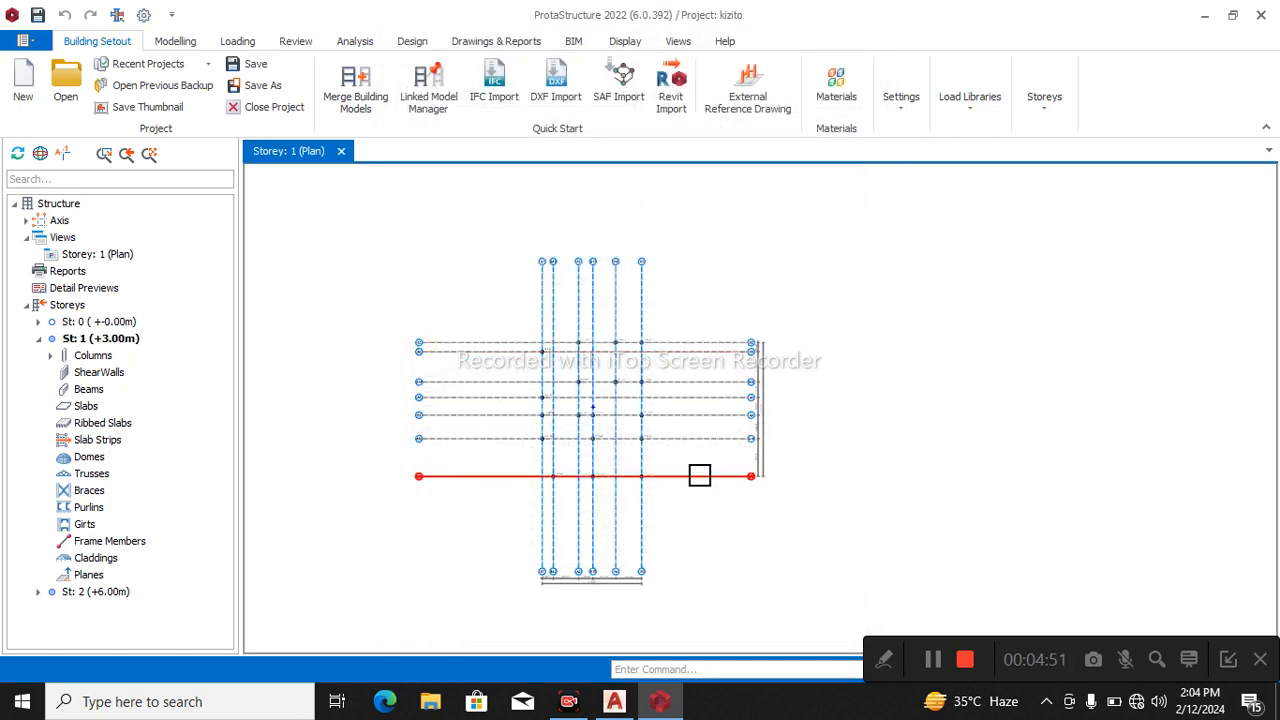
Start a normal beam for the Storey 1 plan with a width of 225 mm and a depth of 450 mm.
{"action": "scroll", "coordinate": [631, 346], "scroll_direction": "up", "scroll_amount": 4}
{"action": "scroll", "coordinate": [717, 352], "scroll_direction": "down", "scroll_amount": 2}
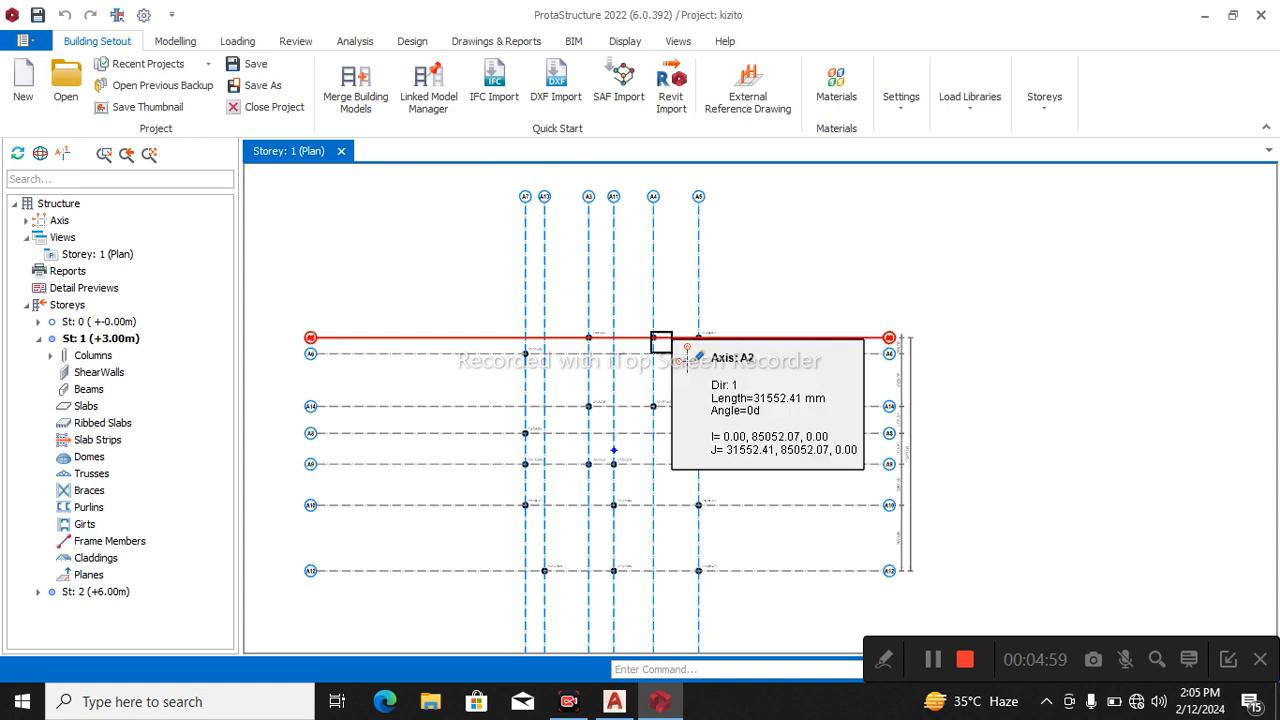
{"action": "left_click", "coordinate": [186, 42]}
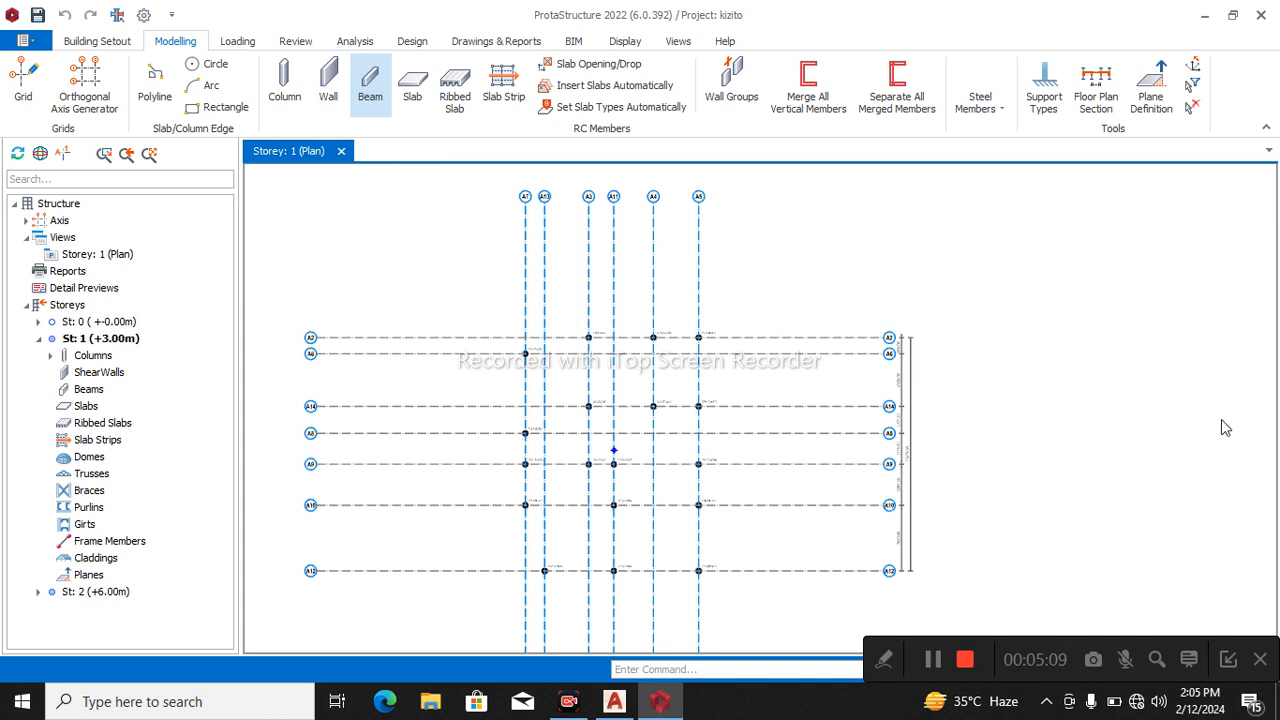
{"action": "left_click", "coordinate": [360, 93]}
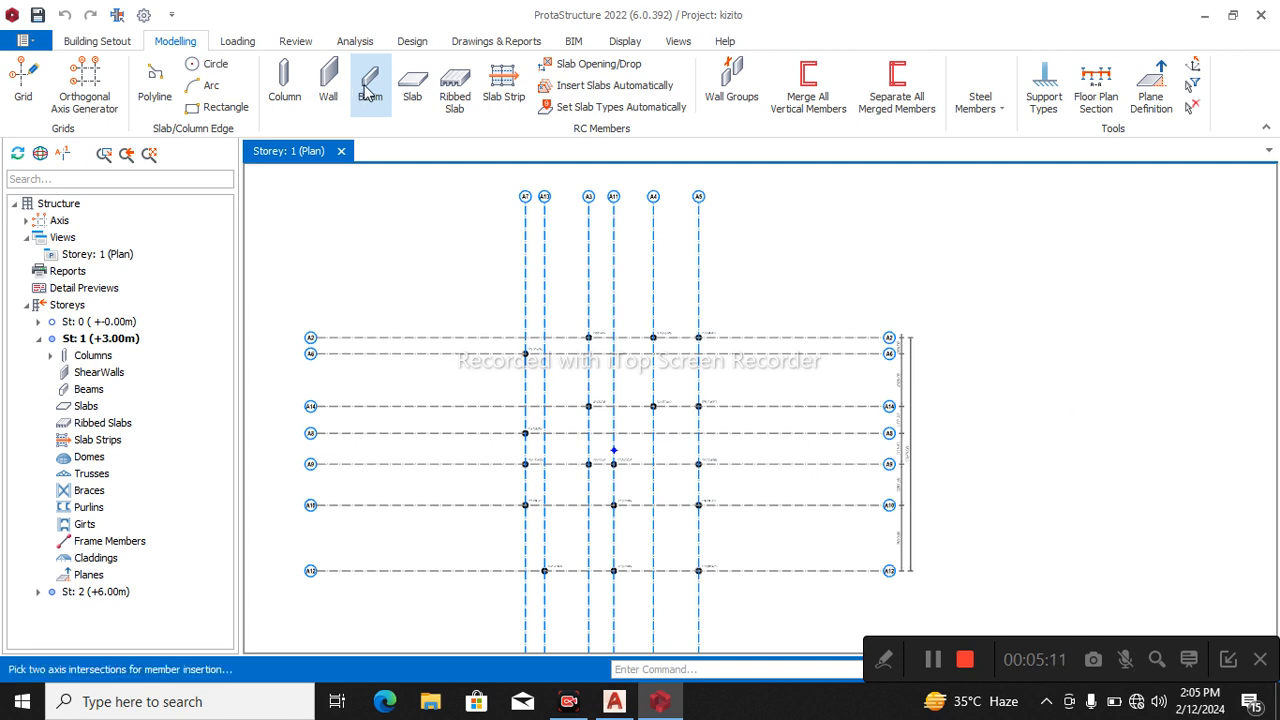
{"action": "left_click", "coordinate": [1205, 315]}
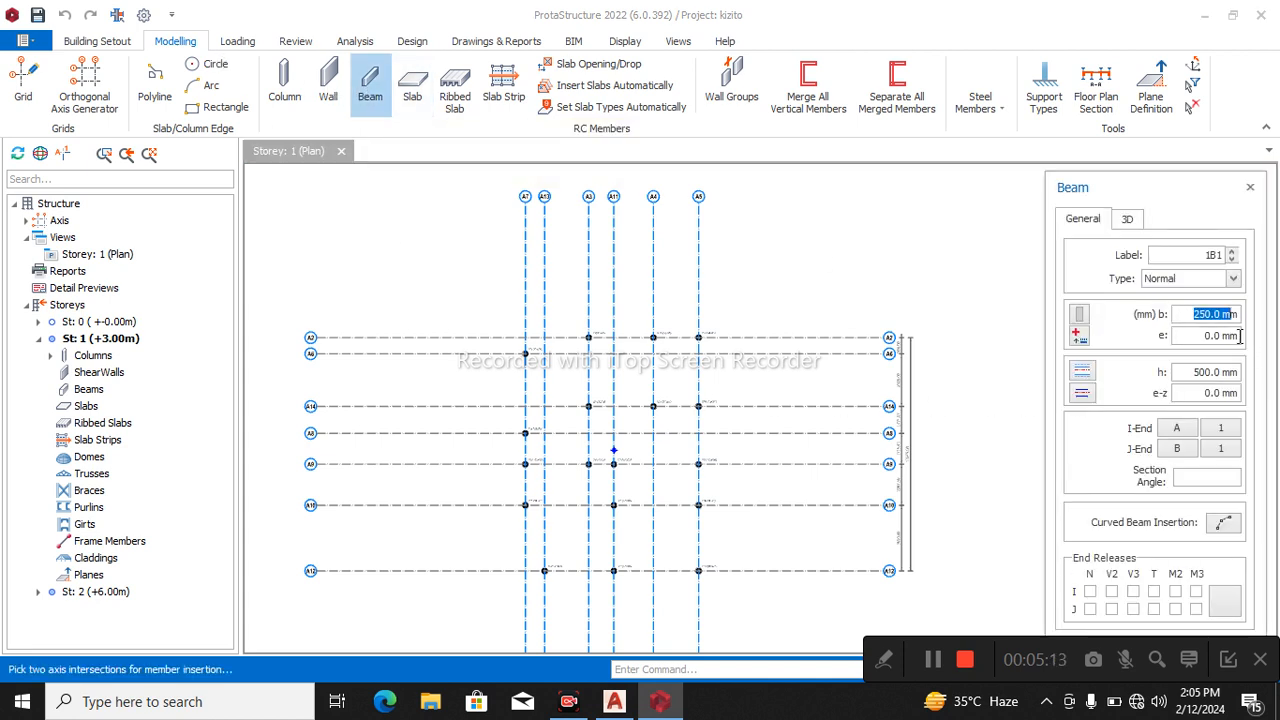
{"action": "type", "text": "225"}
{"action": "left_click", "coordinate": [1203, 372]}
{"action": "type", "text": "450"}
Insert beams along axis A2 between the columns at A3, A4 and A5.
{"action": "scroll", "coordinate": [651, 334], "scroll_direction": "up", "scroll_amount": 3}
{"action": "left_click", "coordinate": [505, 331]}
{"action": "left_click", "coordinate": [654, 331]}
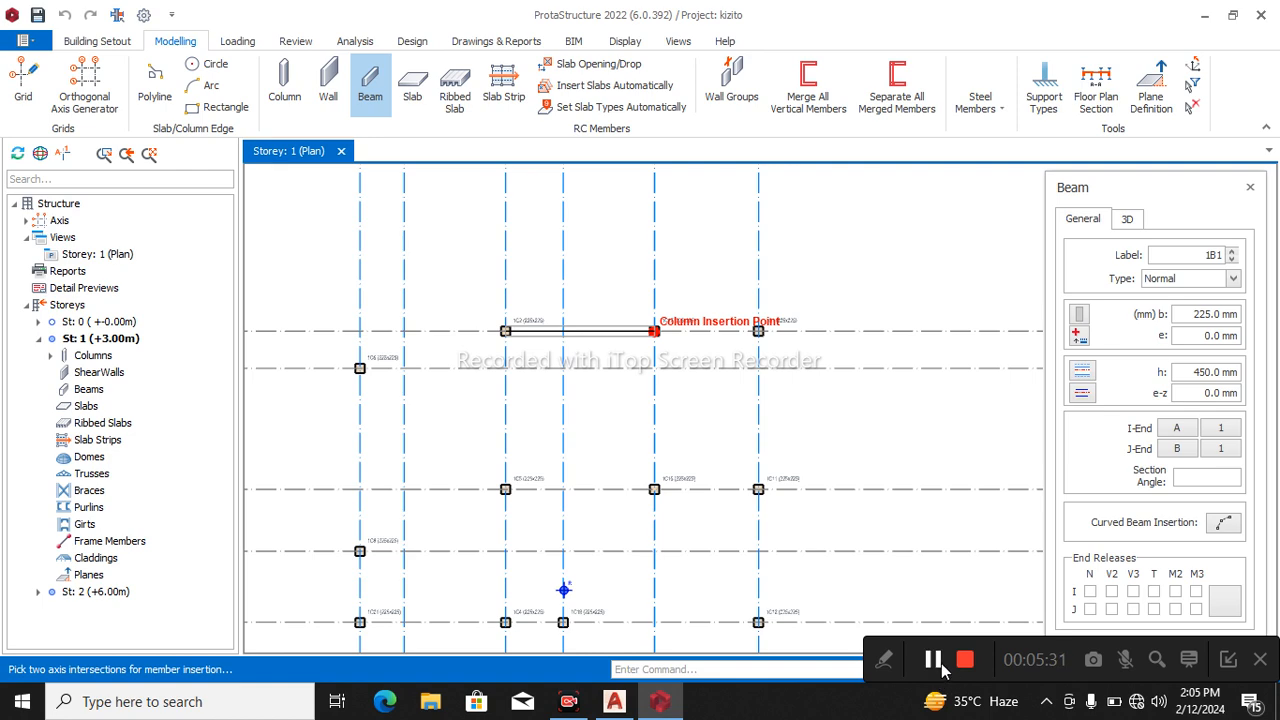
{"action": "left_click", "coordinate": [654, 331]}
{"action": "scroll", "coordinate": [730, 360], "scroll_direction": "down", "scroll_amount": 1}
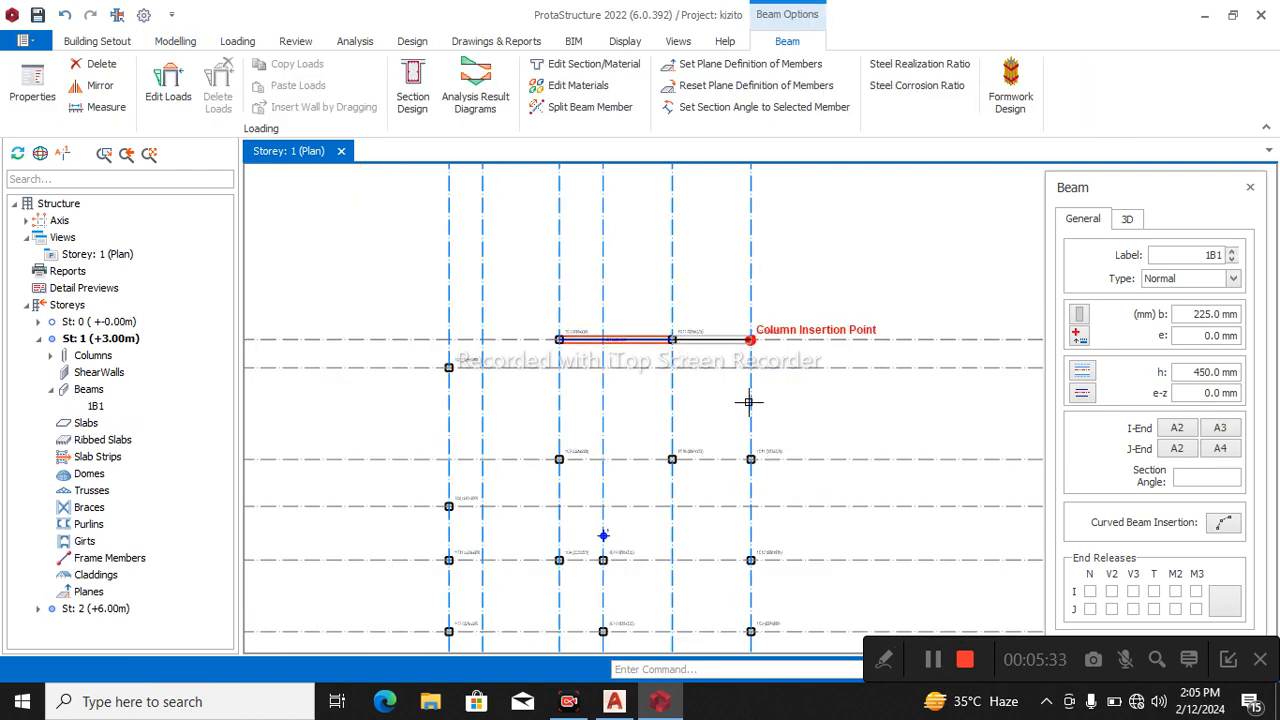
{"action": "left_click", "coordinate": [747, 438]}
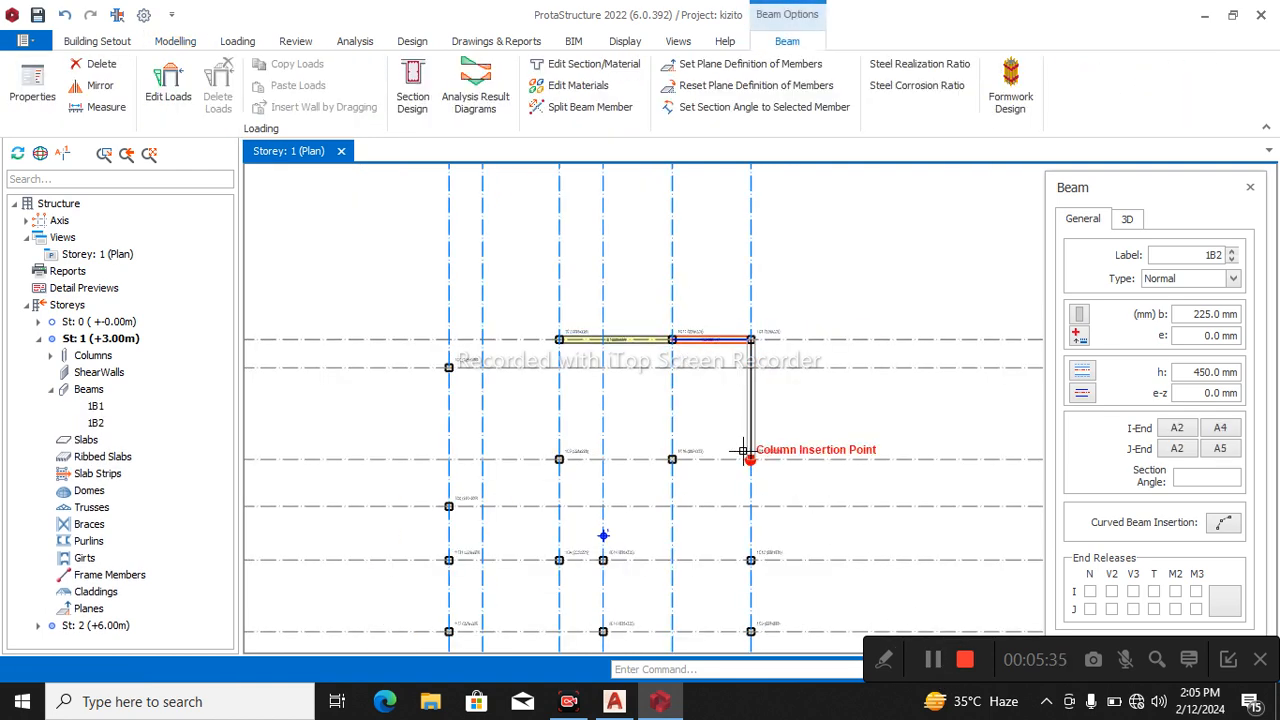
Insert beams along axis A5 from A2 through A14, A9 and A10 to A12, and along A12 from A5 through A11 to A13.
{"action": "left_click", "coordinate": [750, 455]}
{"action": "scroll", "coordinate": [758, 448], "scroll_direction": "down", "scroll_amount": 1}
{"action": "scroll", "coordinate": [758, 525], "scroll_direction": "up", "scroll_amount": 2}
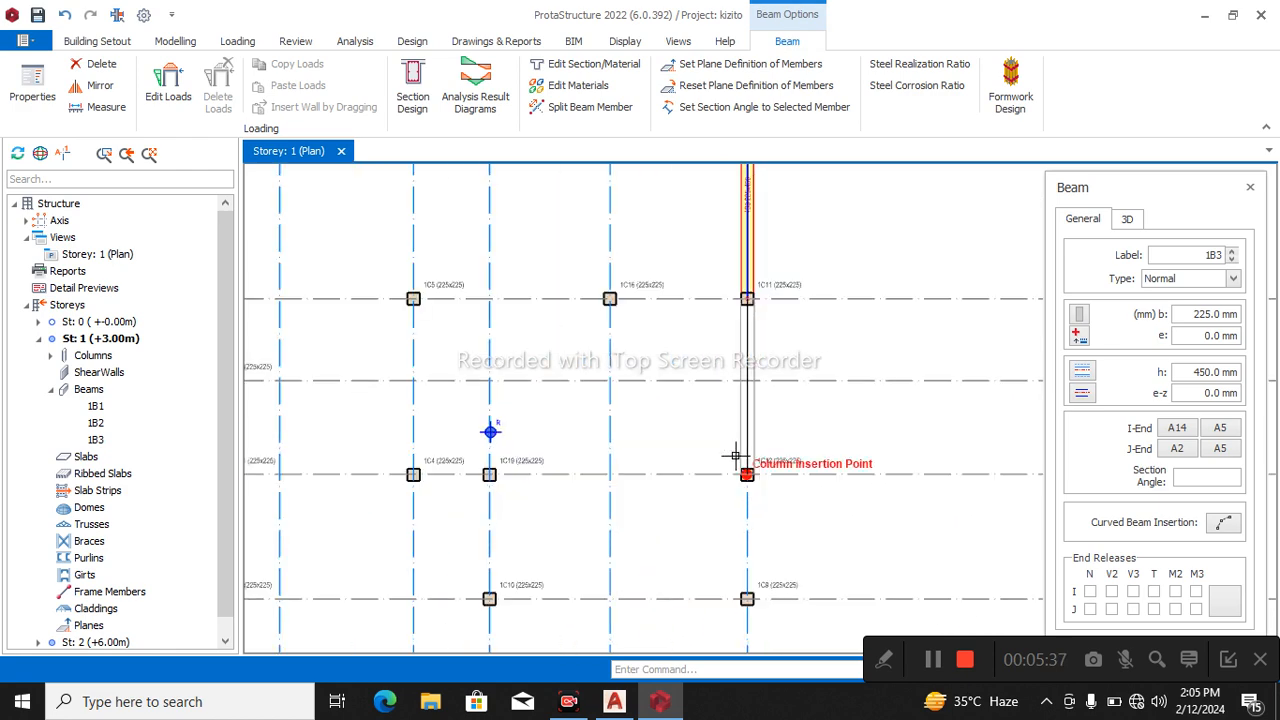
{"action": "left_click", "coordinate": [745, 473]}
{"action": "scroll", "coordinate": [737, 457], "scroll_direction": "down", "scroll_amount": 1}
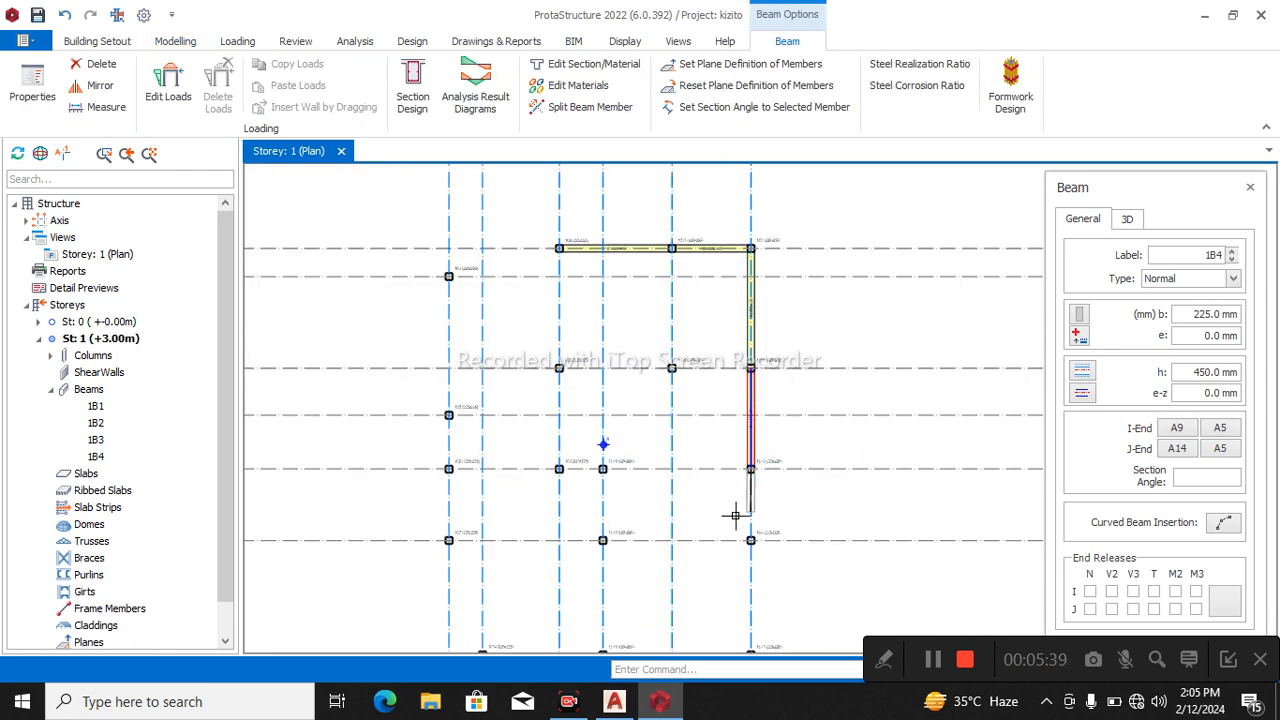
{"action": "left_click", "coordinate": [736, 526]}
{"action": "scroll", "coordinate": [757, 457], "scroll_direction": "down", "scroll_amount": 1}
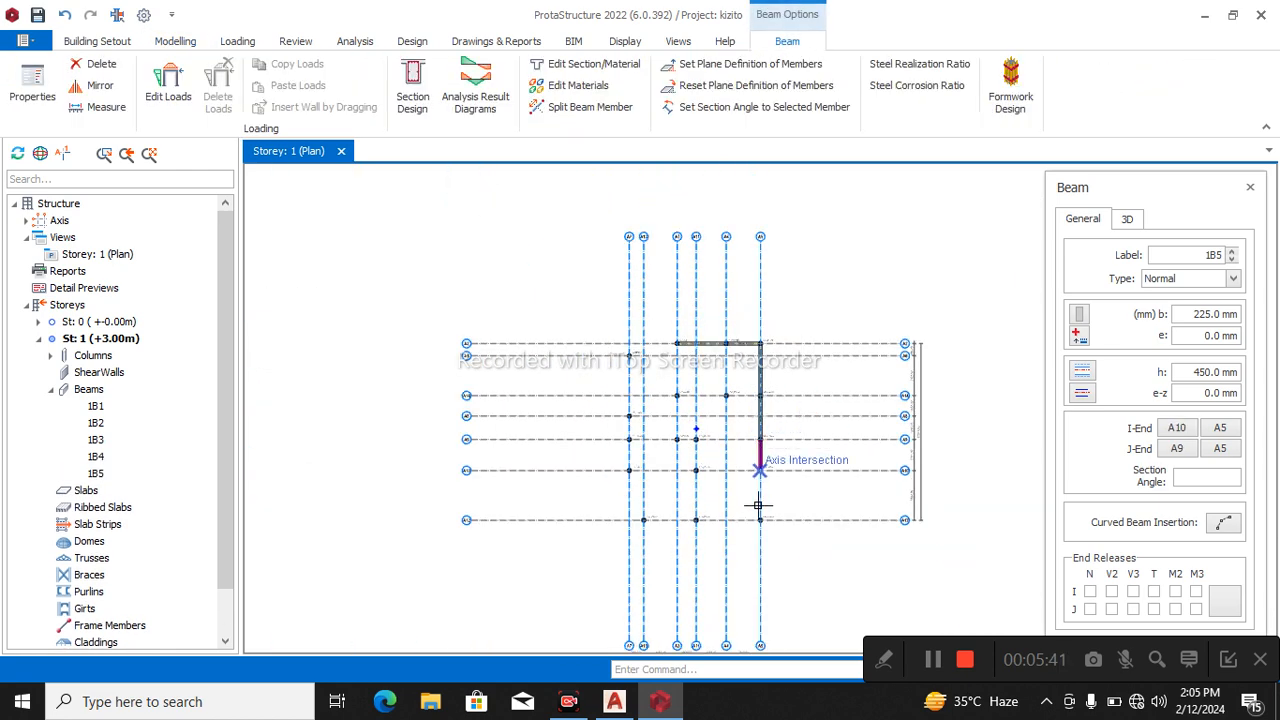
{"action": "scroll", "coordinate": [757, 514], "scroll_direction": "up", "scroll_amount": 1}
{"action": "left_click", "coordinate": [748, 514]}
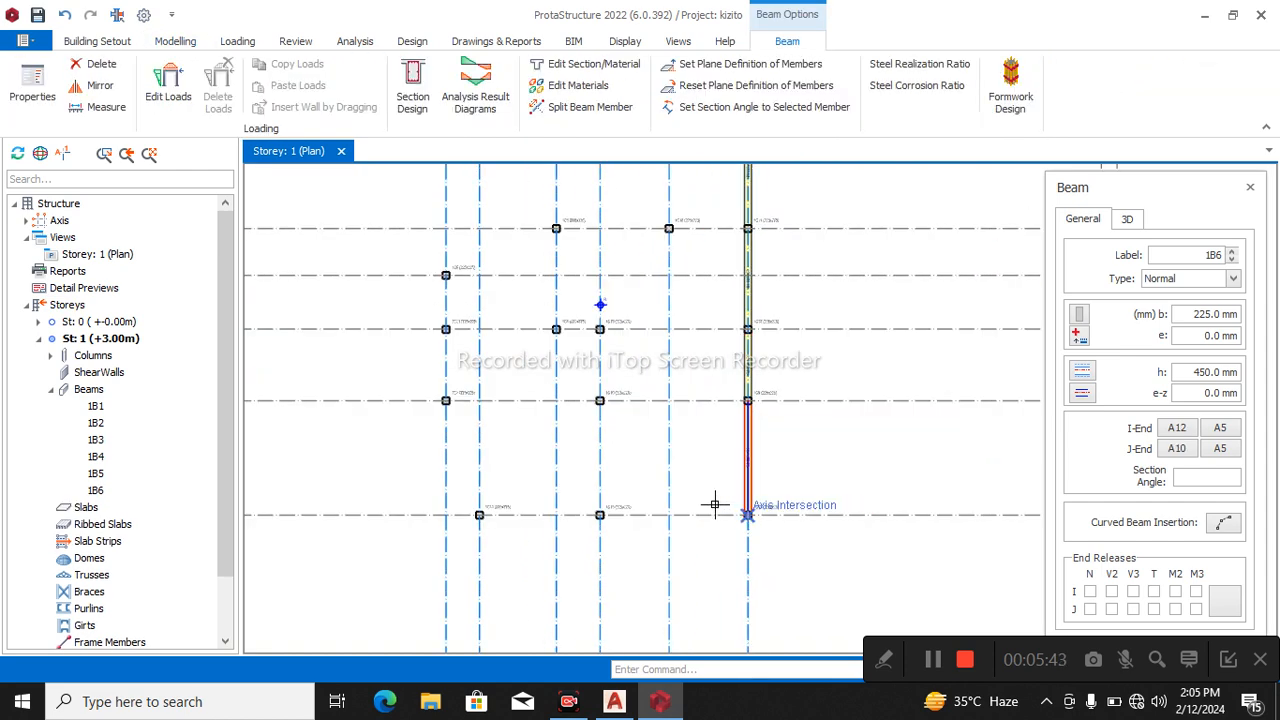
{"action": "left_click", "coordinate": [599, 514]}
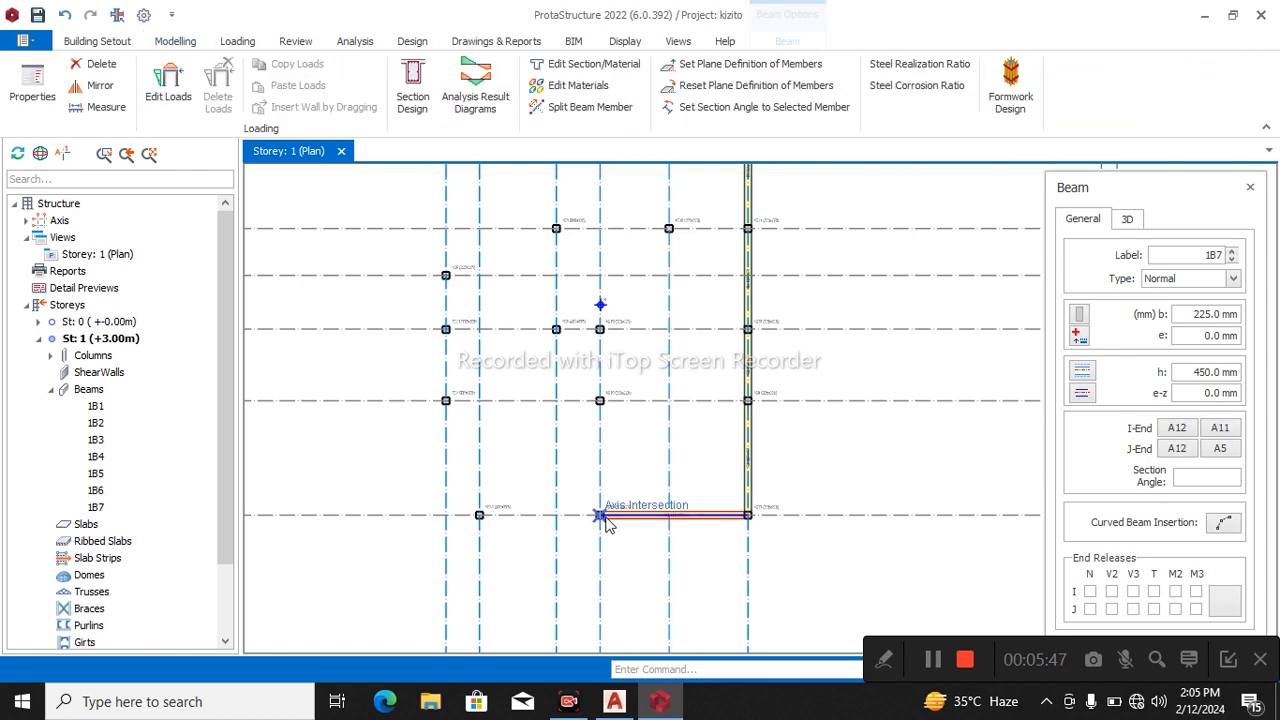
{"action": "left_click", "coordinate": [477, 507]}
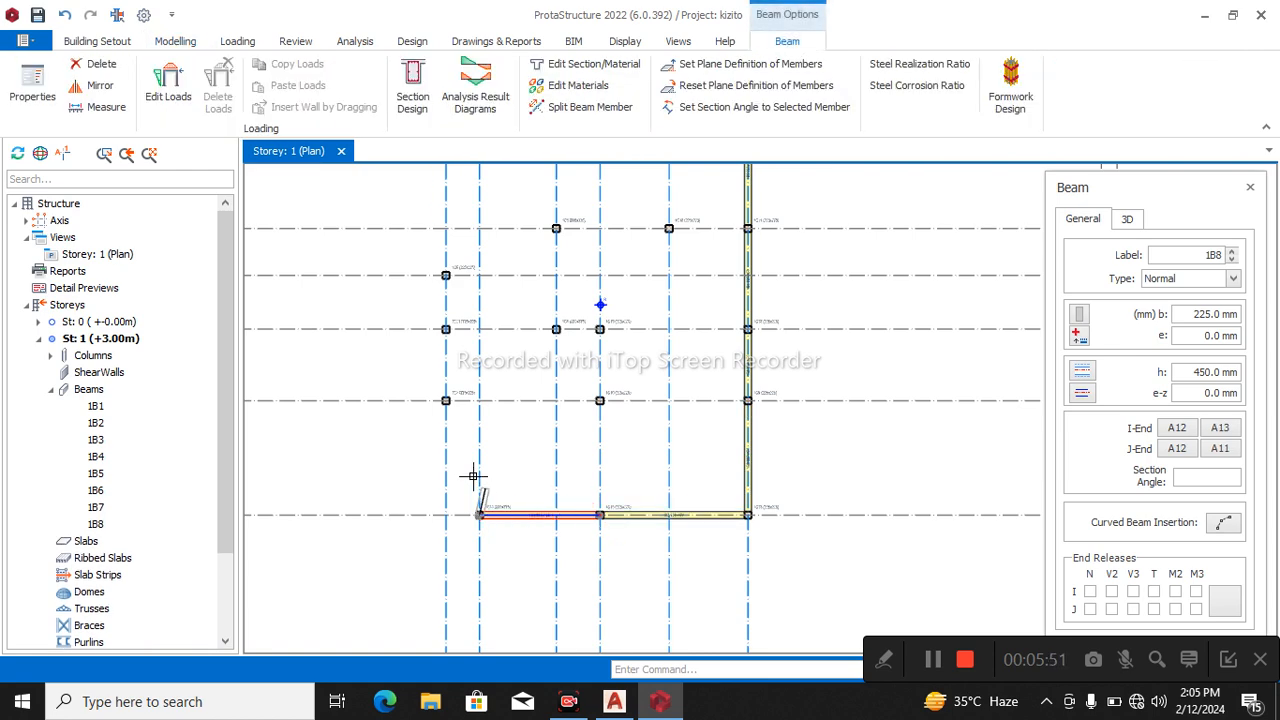
Insert a beam on axis A10 from A7 to A11 and one on axis A13 from A12 to A10.
{"action": "left_click", "coordinate": [446, 400]}
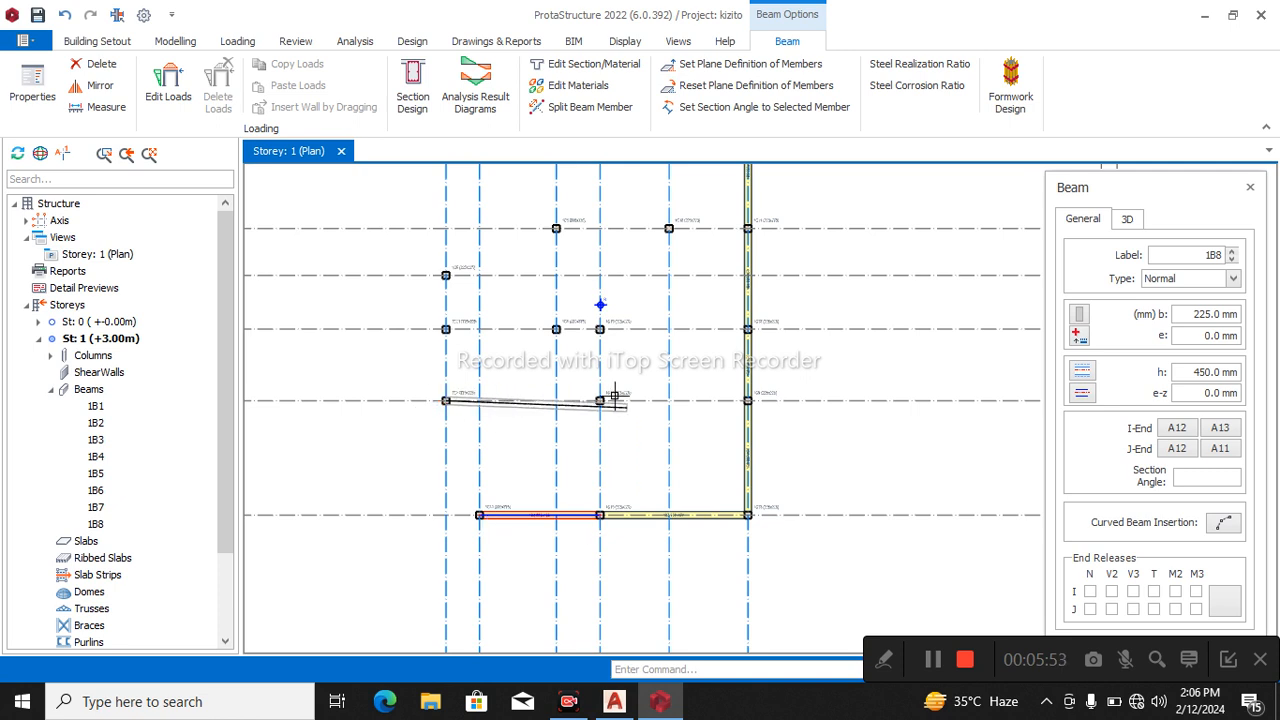
{"action": "left_click", "coordinate": [600, 400]}
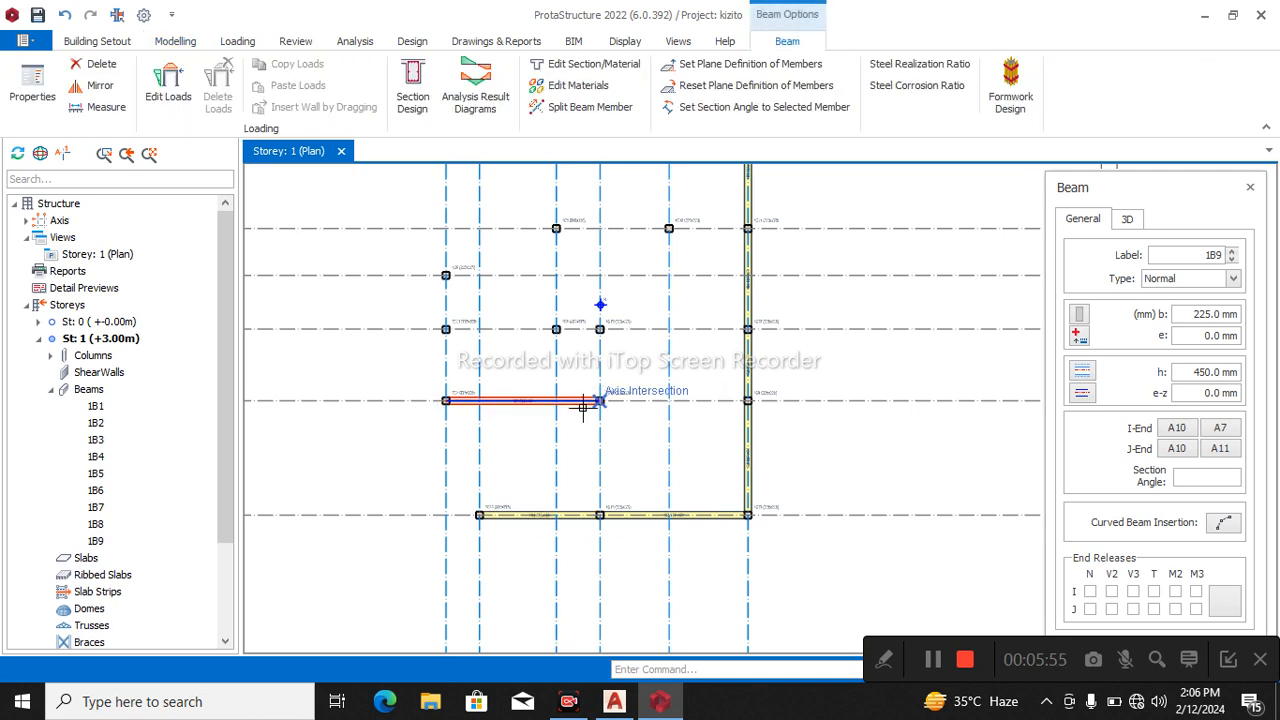
{"action": "left_click", "coordinate": [472, 508]}
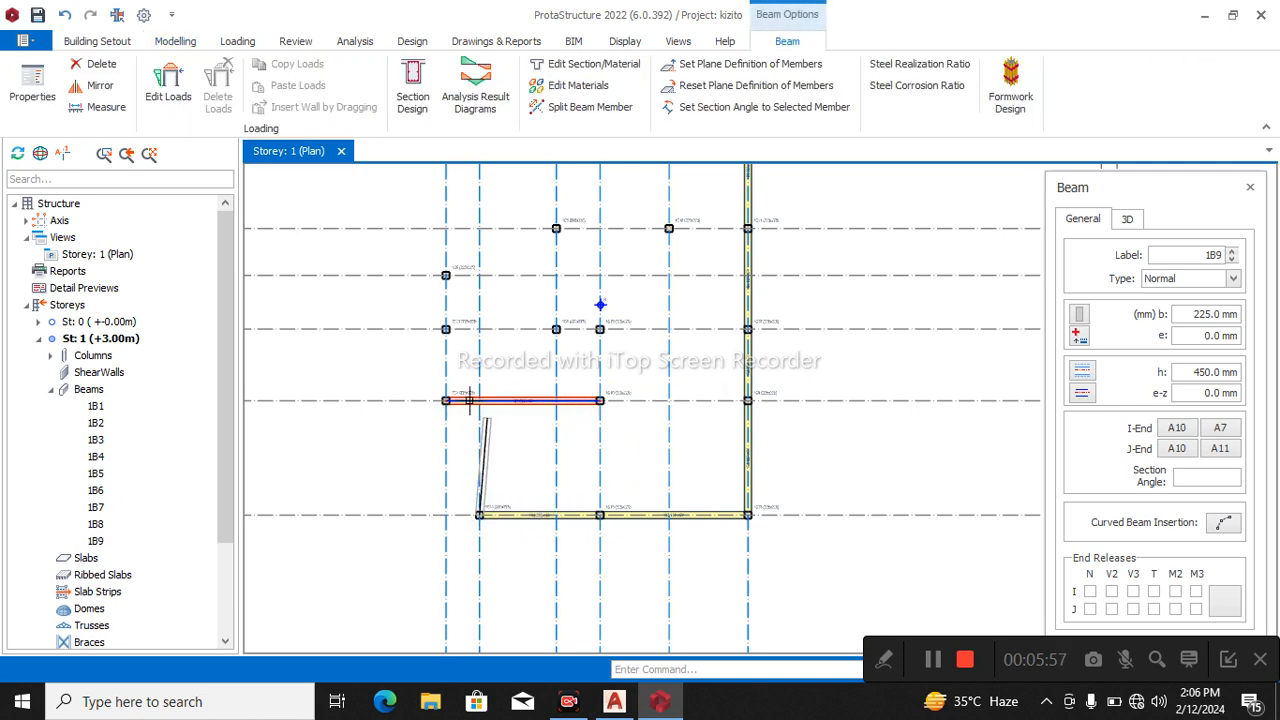
{"action": "left_click", "coordinate": [476, 400]}
Insert a beam on axis A7 from A10 to A9, and beams along A9 from A7 through A3 to A11.
{"action": "scroll", "coordinate": [690, 460], "scroll_direction": "down", "scroll_amount": 5}
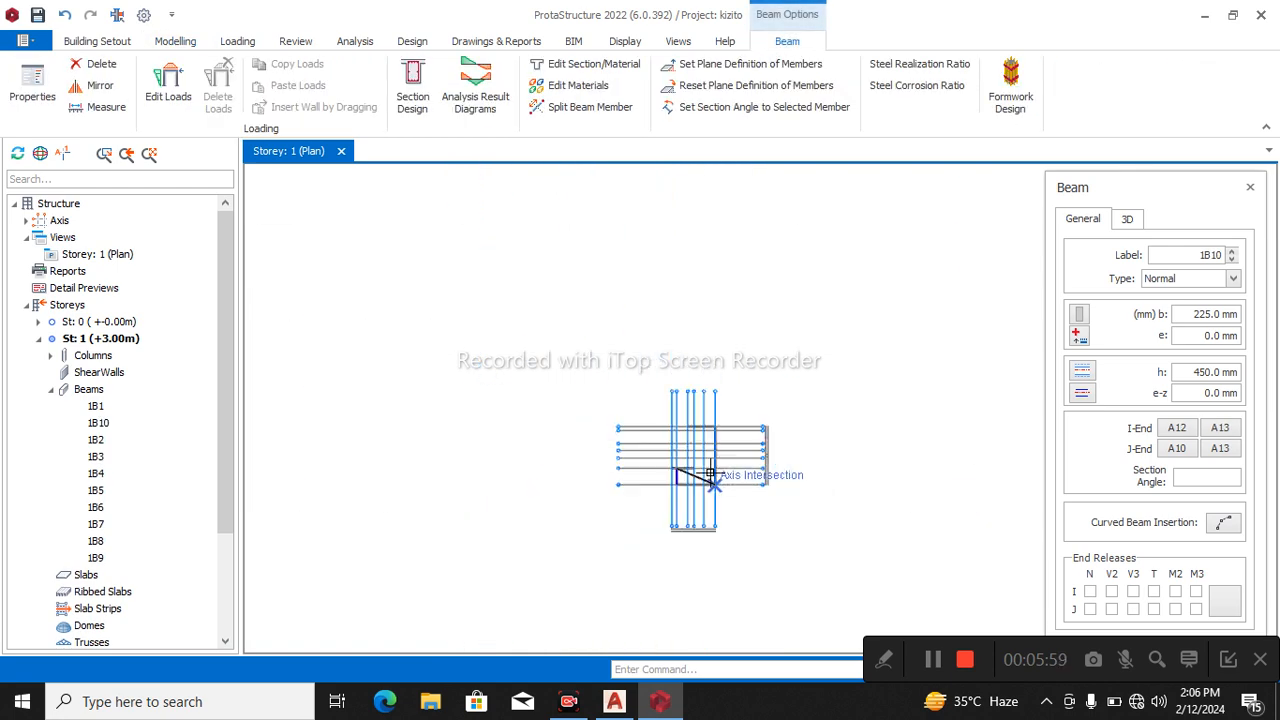
{"action": "scroll", "coordinate": [710, 472], "scroll_direction": "down", "scroll_amount": 2}
{"action": "scroll", "coordinate": [300, 475], "scroll_direction": "up", "scroll_amount": 8}
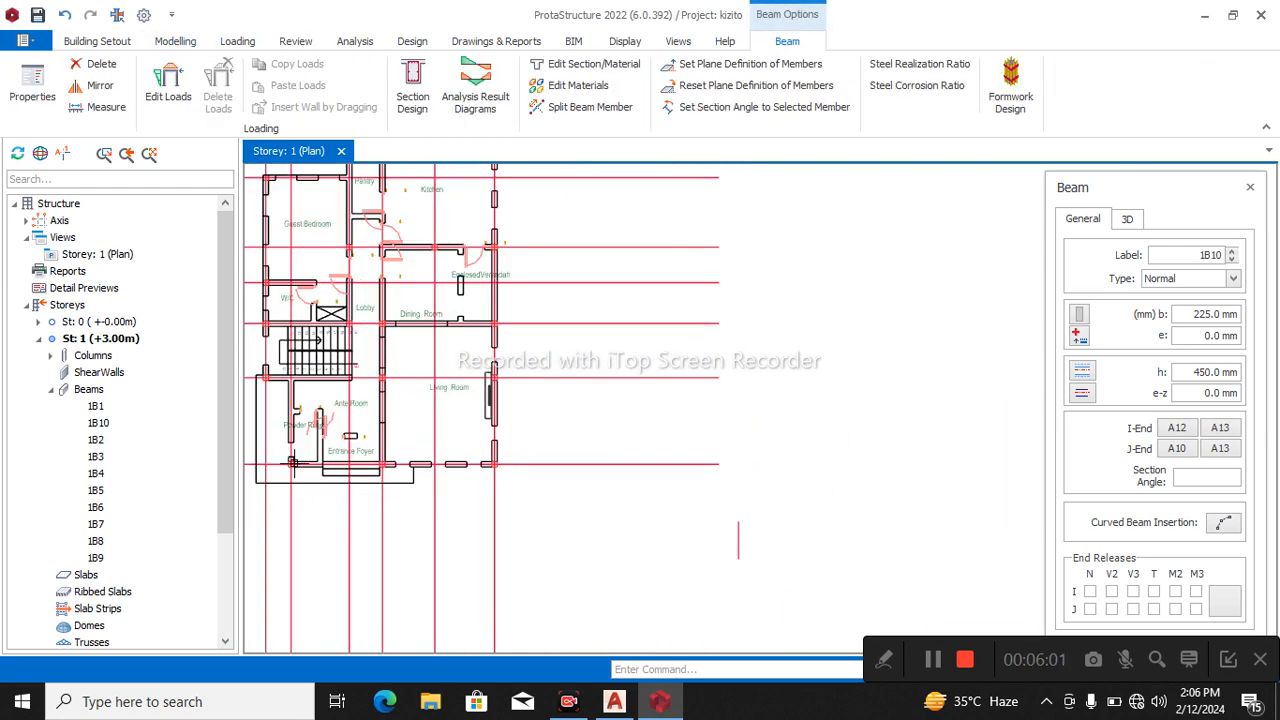
{"action": "scroll", "coordinate": [290, 465], "scroll_direction": "up", "scroll_amount": 3}
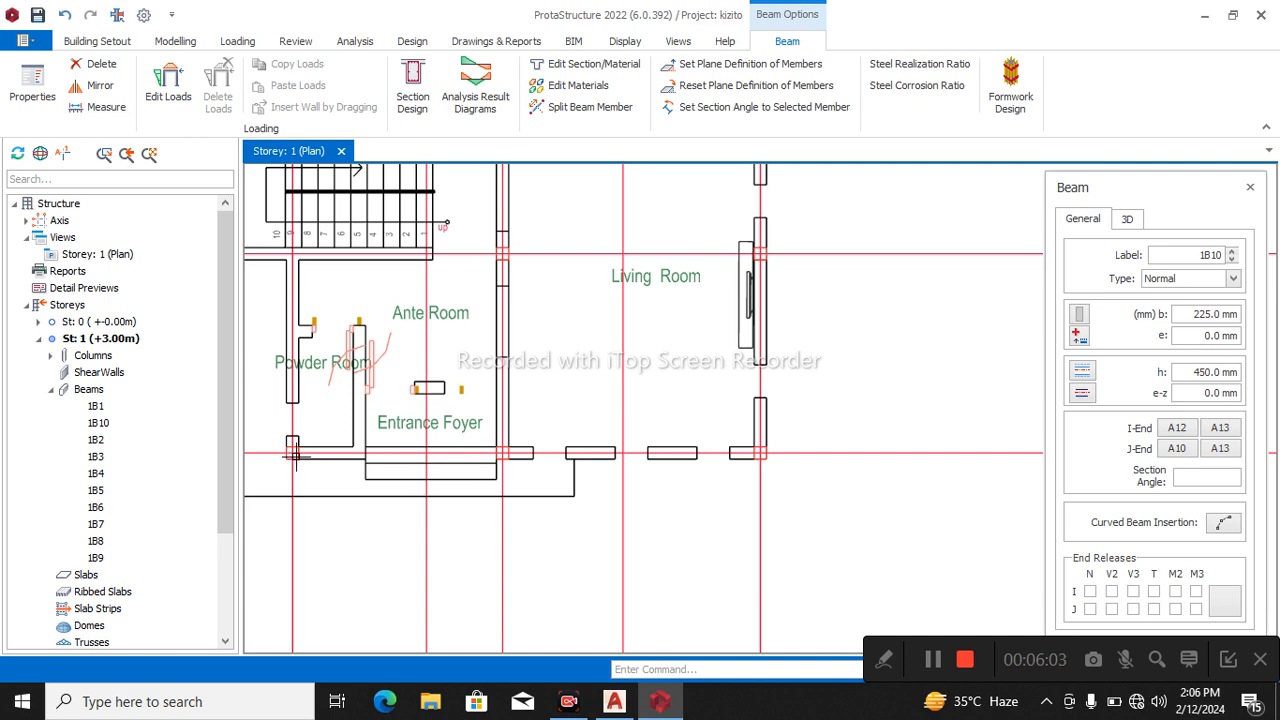
{"action": "scroll", "coordinate": [296, 457], "scroll_direction": "down", "scroll_amount": 12}
{"action": "scroll", "coordinate": [557, 496], "scroll_direction": "up", "scroll_amount": 4}
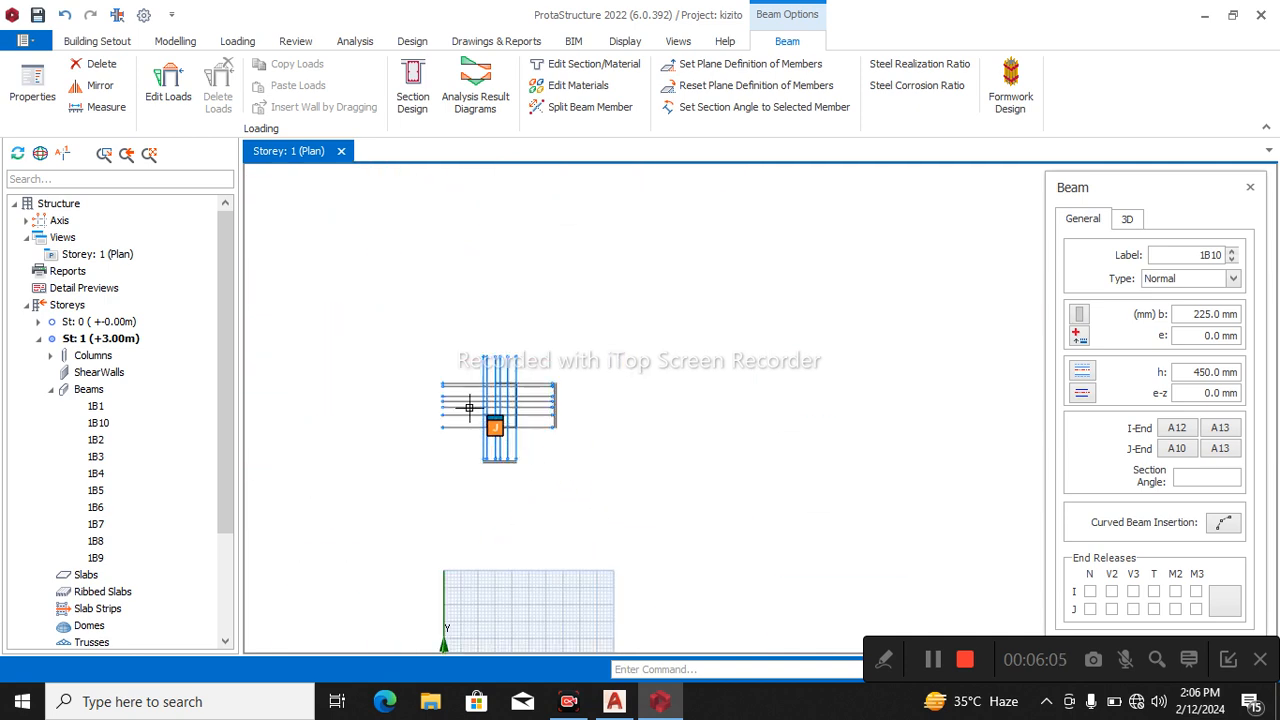
{"action": "scroll", "coordinate": [469, 407], "scroll_direction": "up", "scroll_amount": 5}
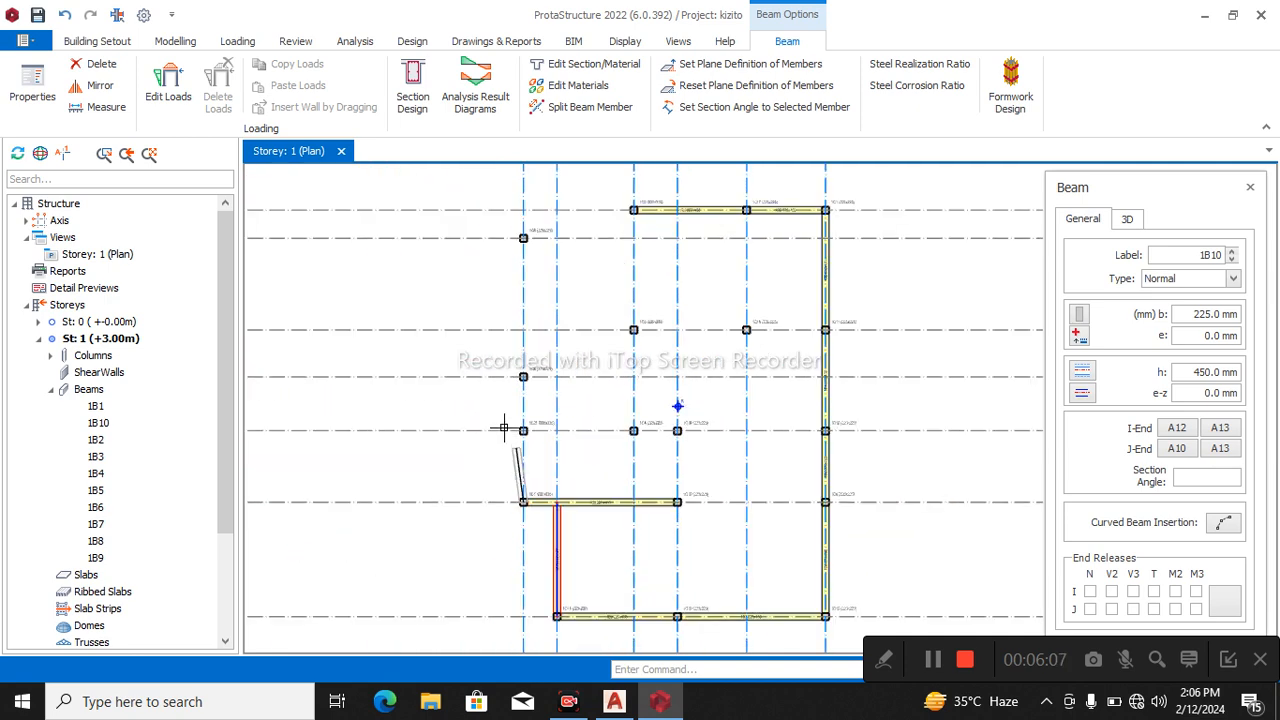
{"action": "left_click", "coordinate": [523, 430]}
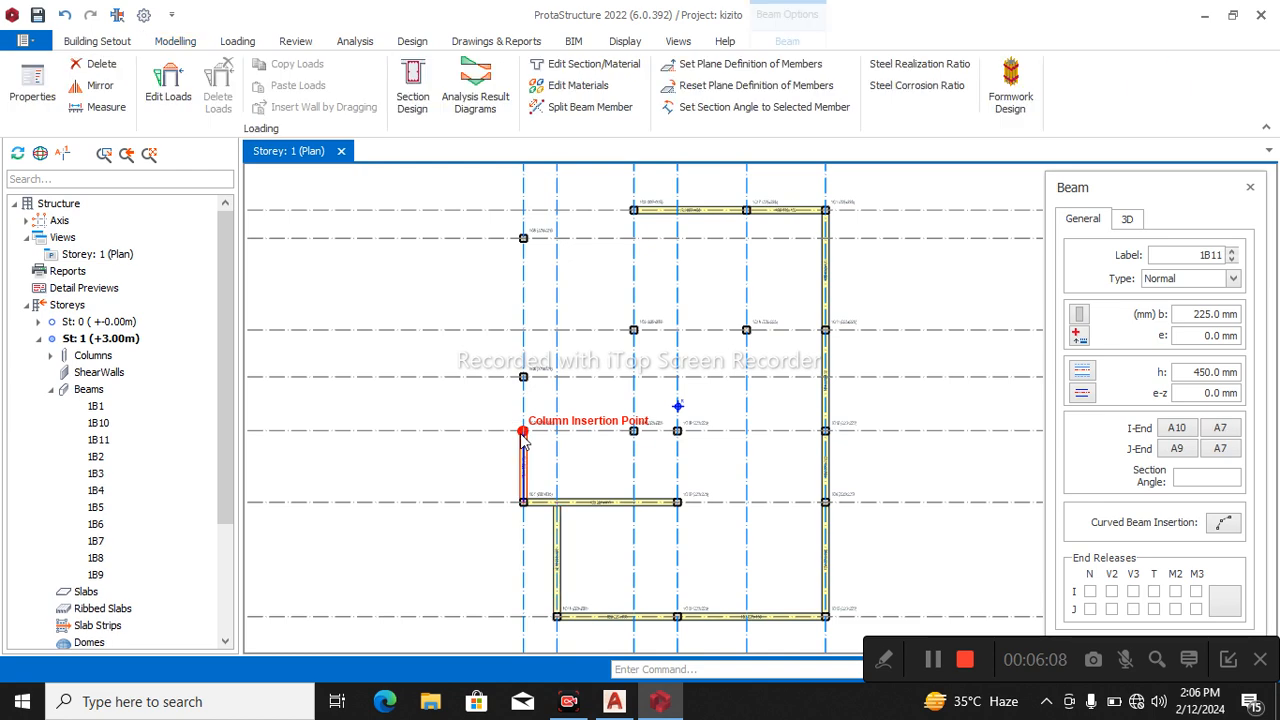
{"action": "left_click", "coordinate": [623, 420]}
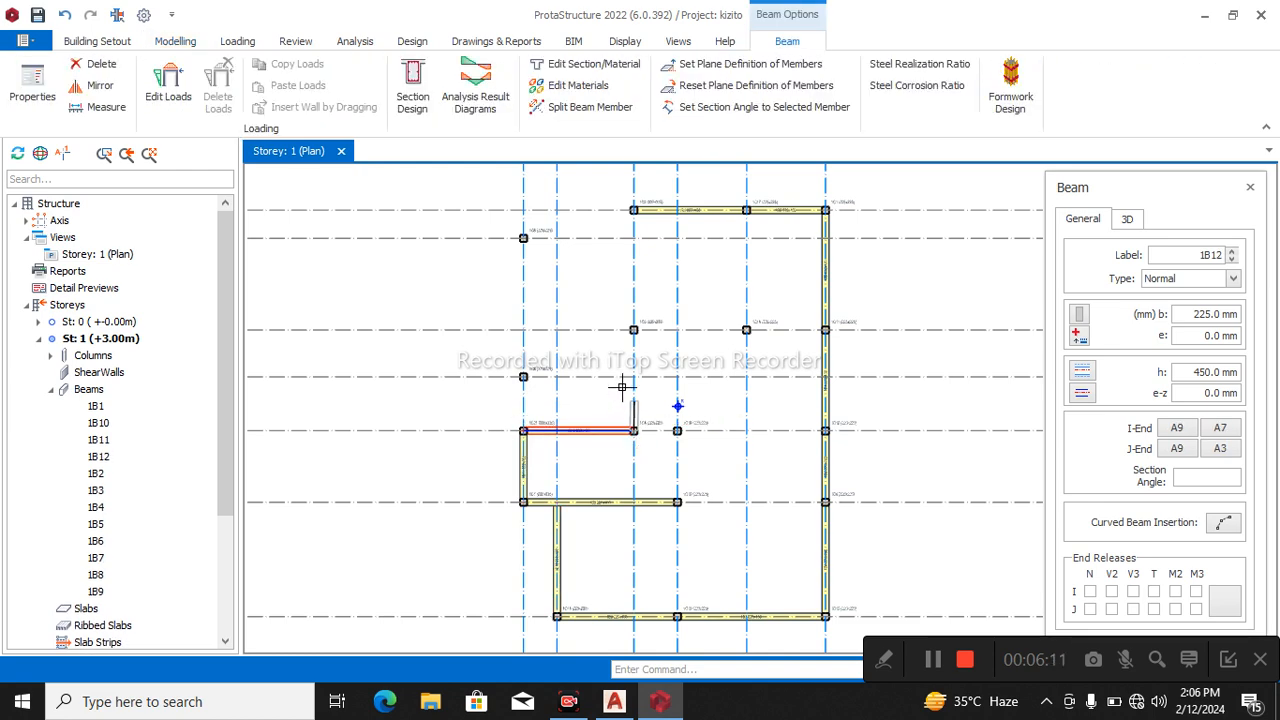
{"action": "left_click", "coordinate": [677, 428]}
Insert beams along axis A11 from A9 through A10 to A12, and one on A10 from A11 to A5.
{"action": "left_click", "coordinate": [663, 497]}
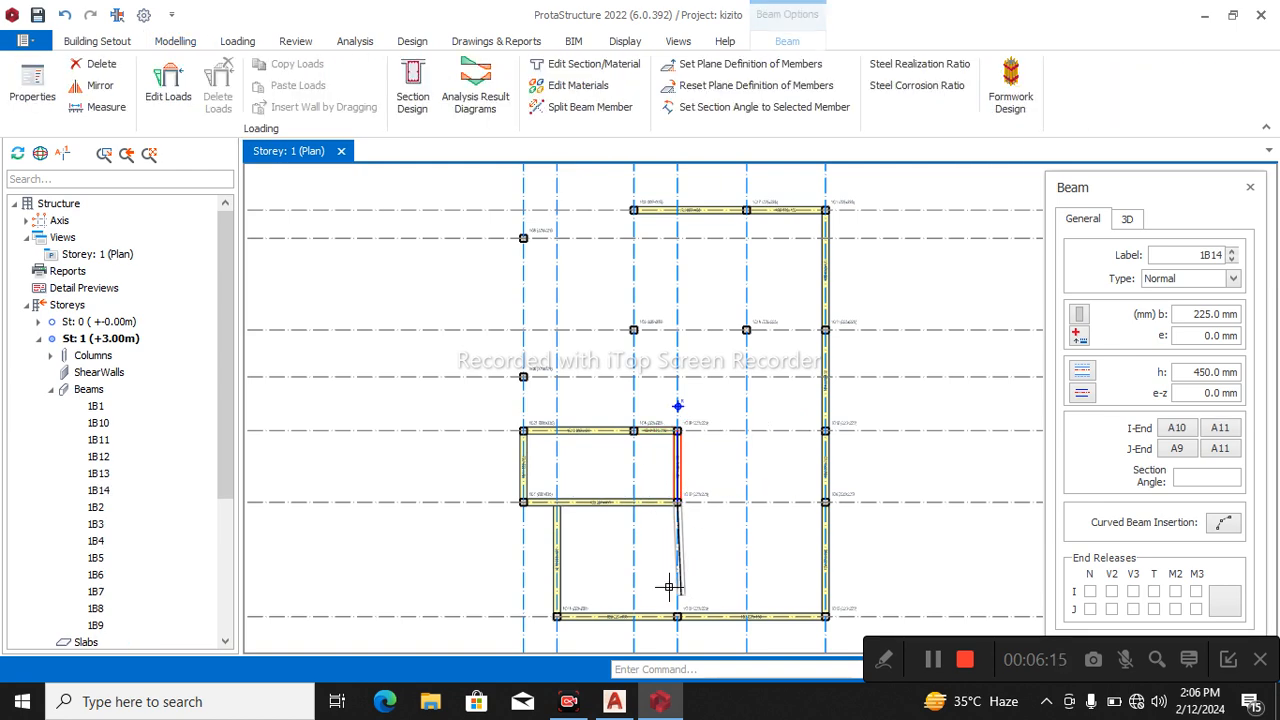
{"action": "left_click", "coordinate": [670, 613]}
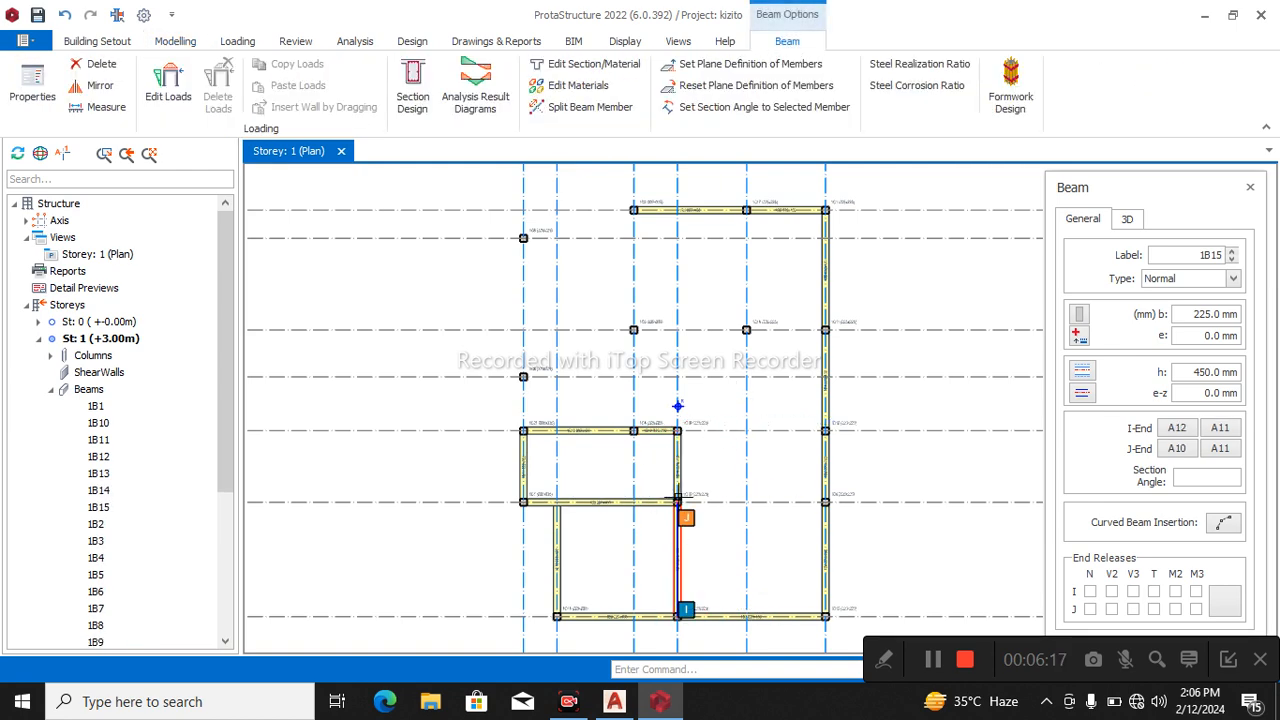
{"action": "left_click", "coordinate": [820, 499]}
Insert beams along axis A3 from A9 through A14 to A2.
{"action": "left_click", "coordinate": [633, 430]}
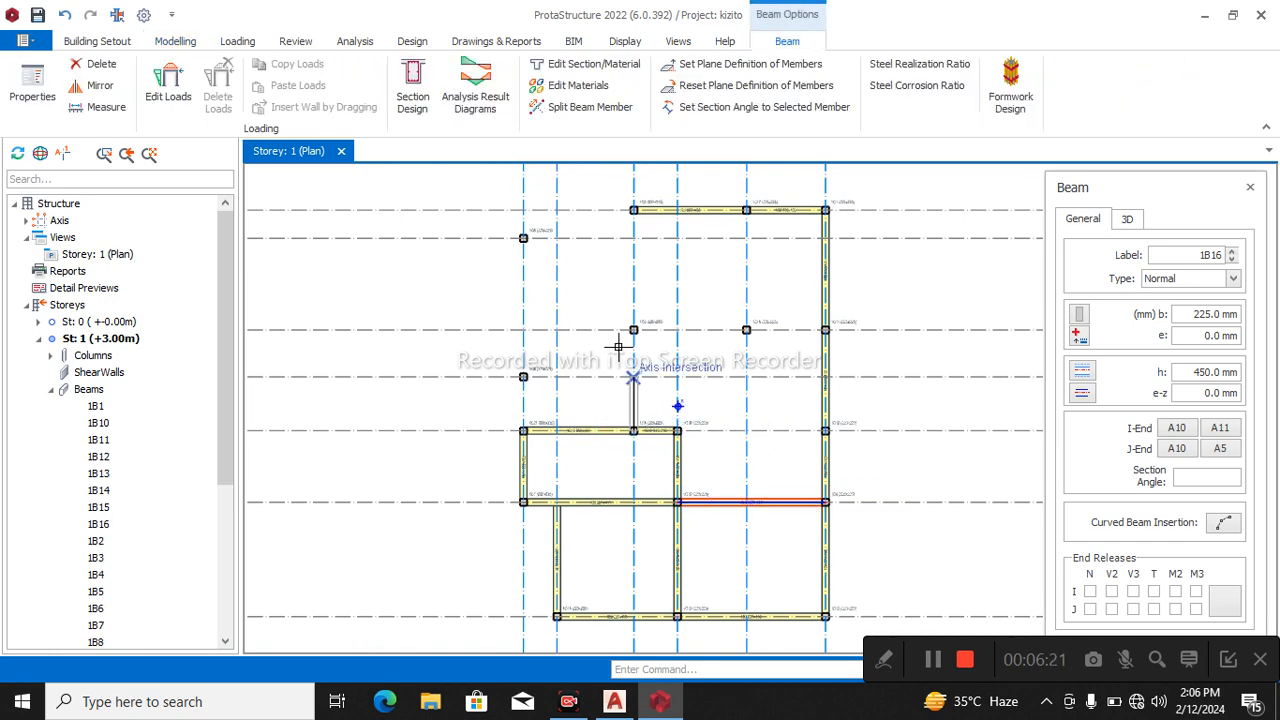
{"action": "left_click", "coordinate": [622, 281]}
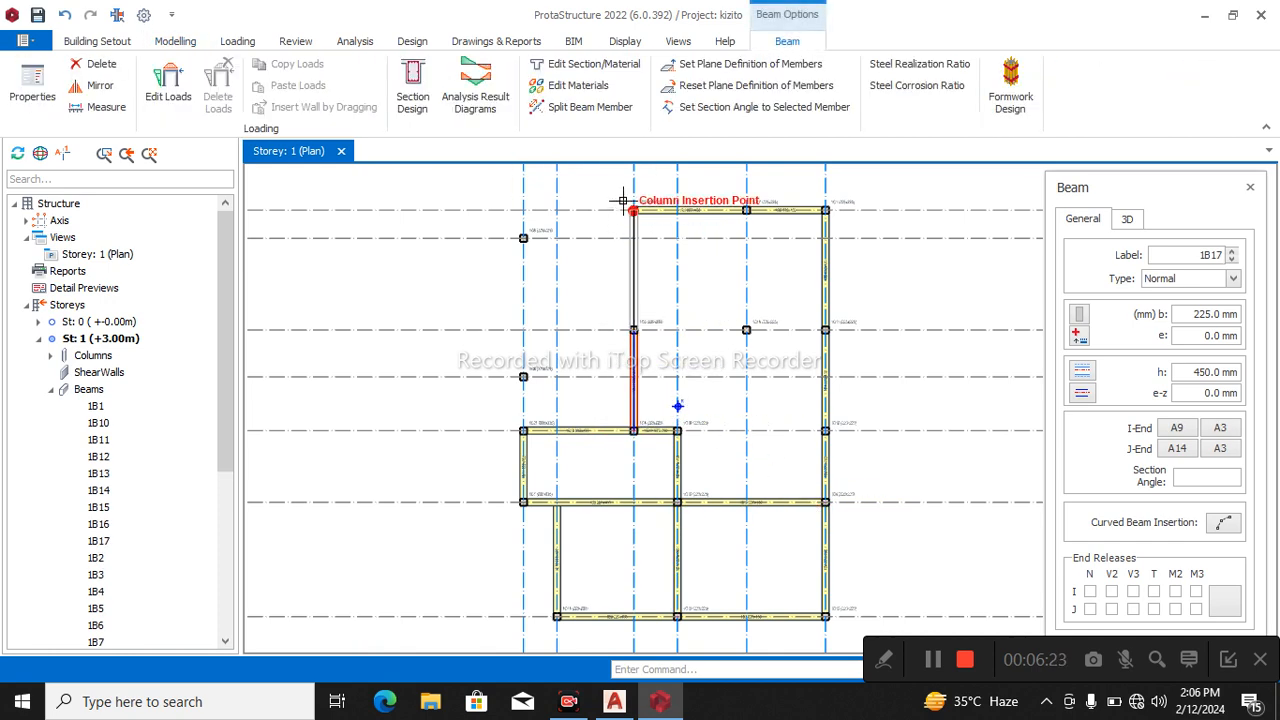
{"action": "left_click", "coordinate": [630, 208]}
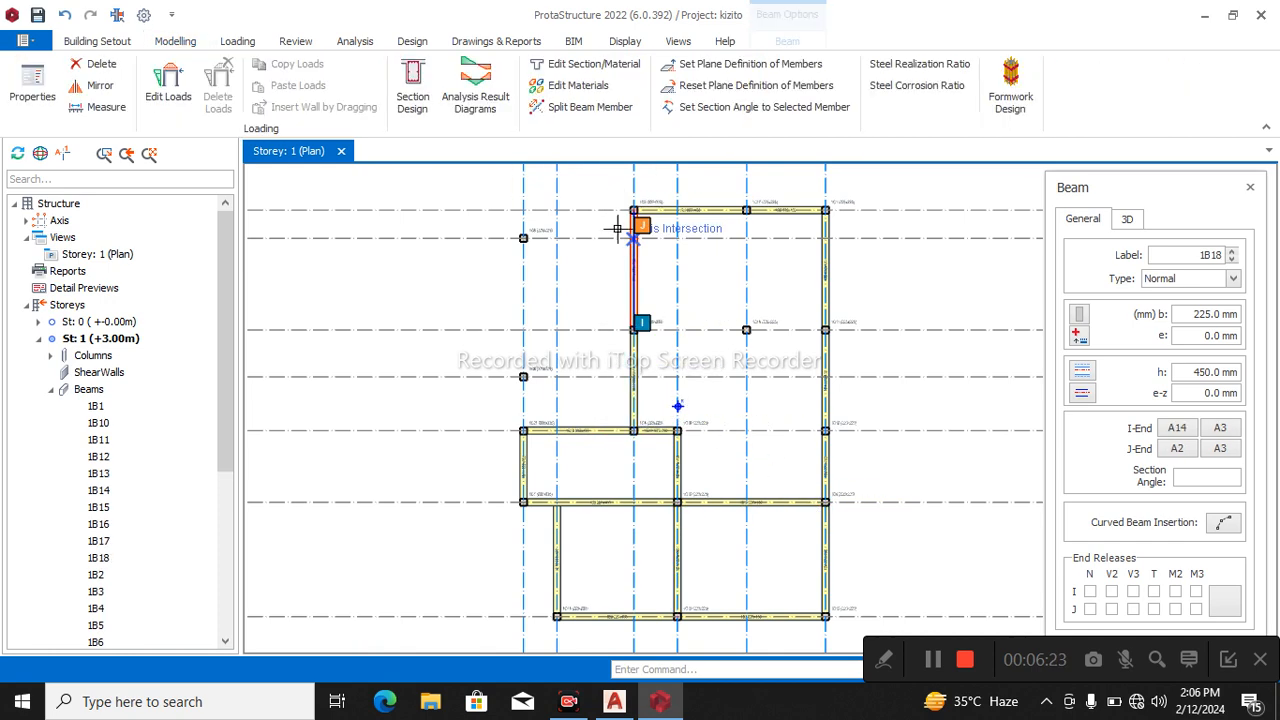
Insert beams on axes A6 and A8 between A3 and A7, and along A7 from A6 through A8 to A9.
{"action": "left_click", "coordinate": [512, 230]}
{"action": "left_click", "coordinate": [524, 375]}
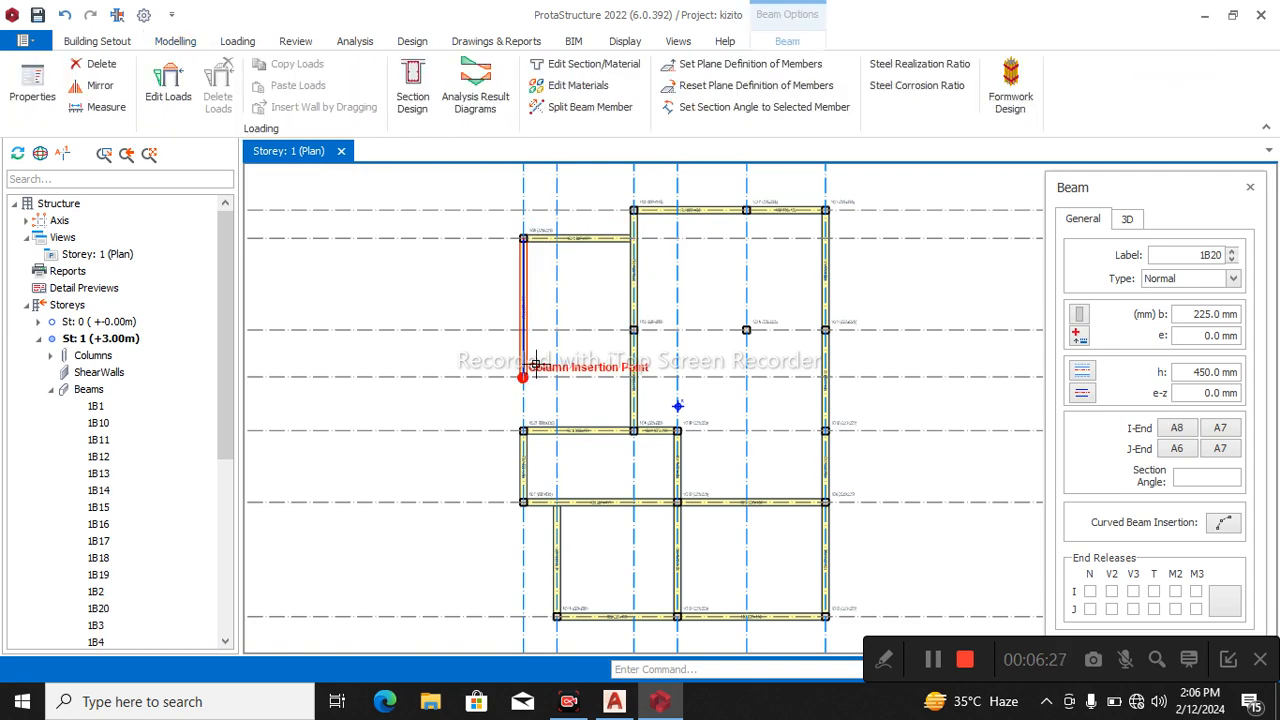
{"action": "left_click", "coordinate": [634, 376]}
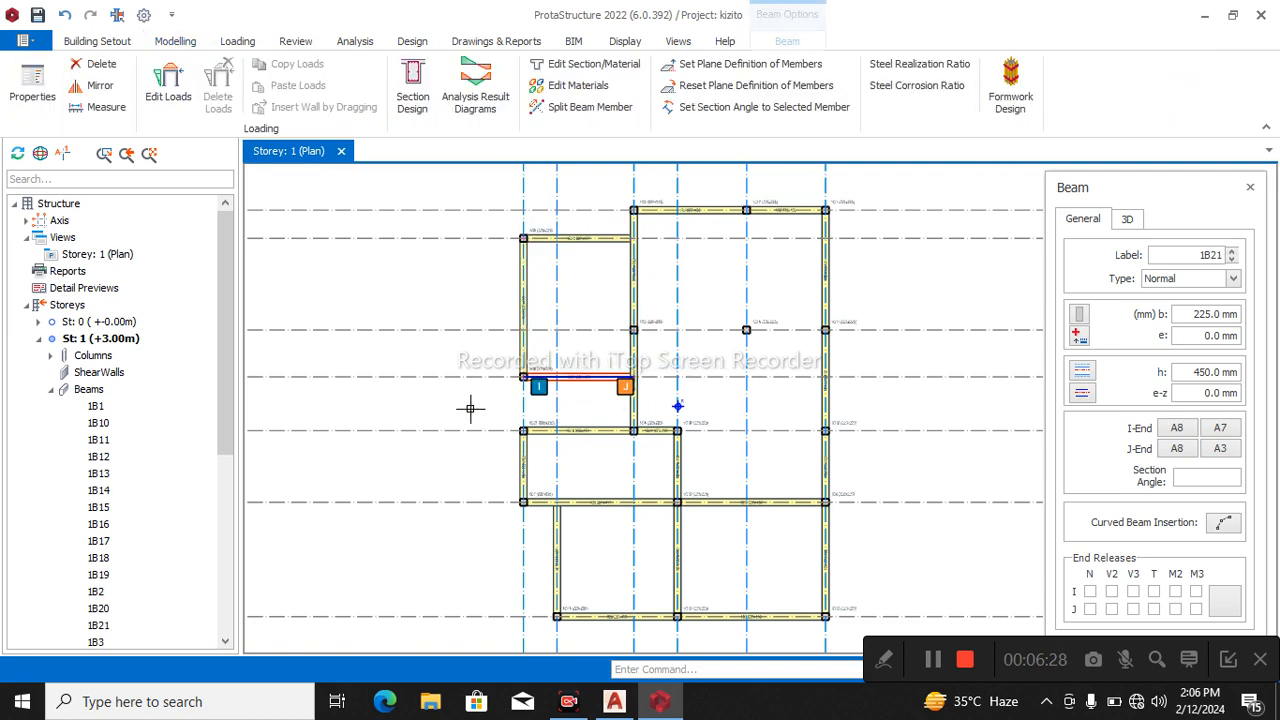
{"action": "left_click", "coordinate": [524, 430]}
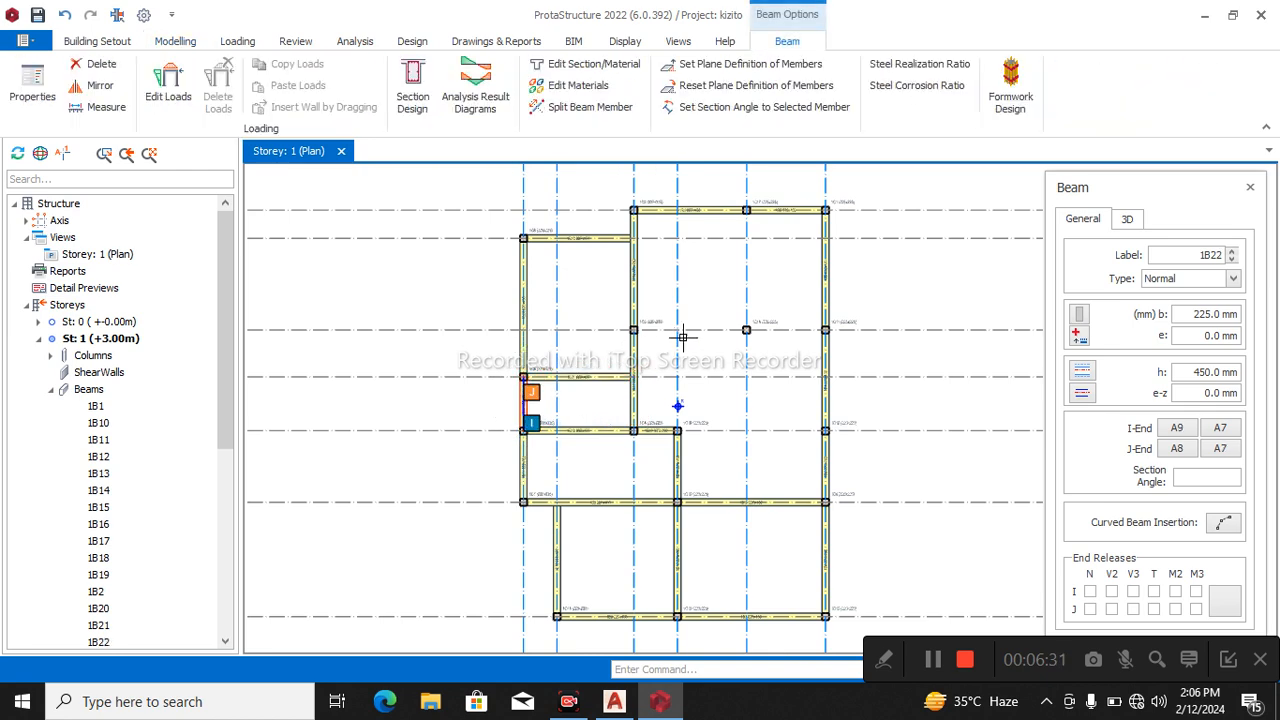
Insert beams along axis A14 from A3 through A4 to A5, and one on A4 from A14 to A2.
{"action": "left_click", "coordinate": [623, 316]}
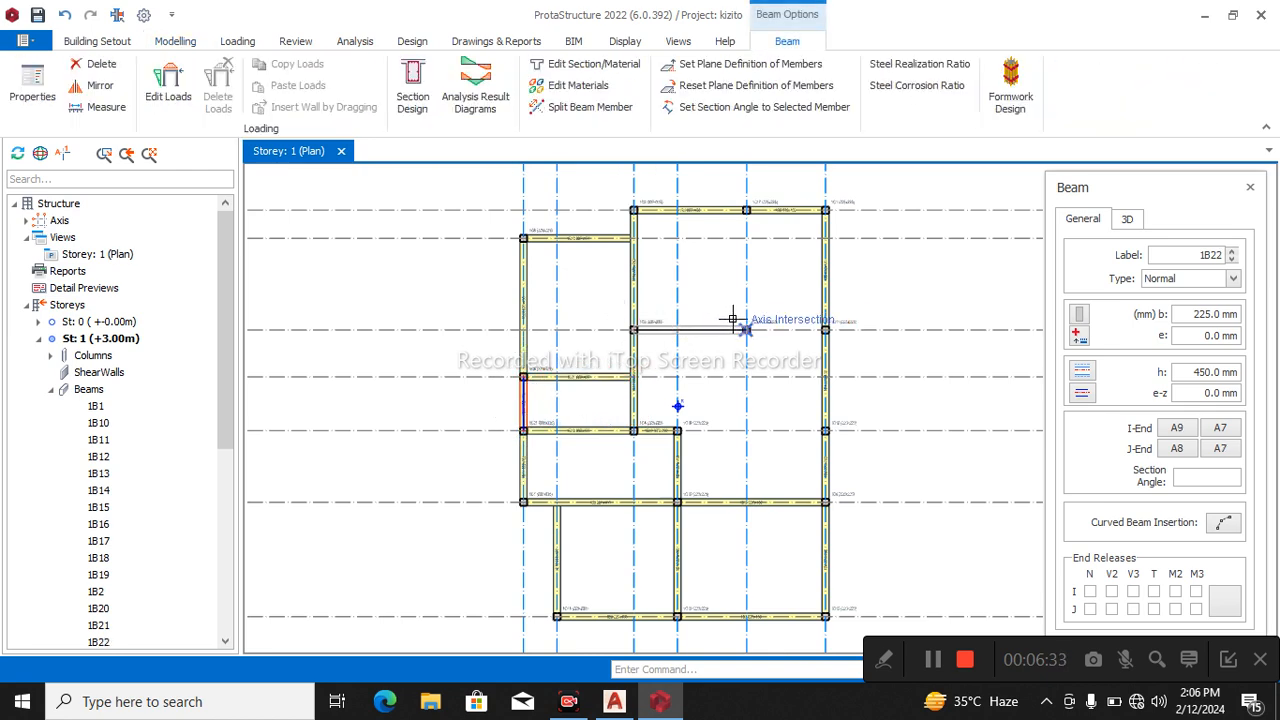
{"action": "left_click", "coordinate": [815, 320]}
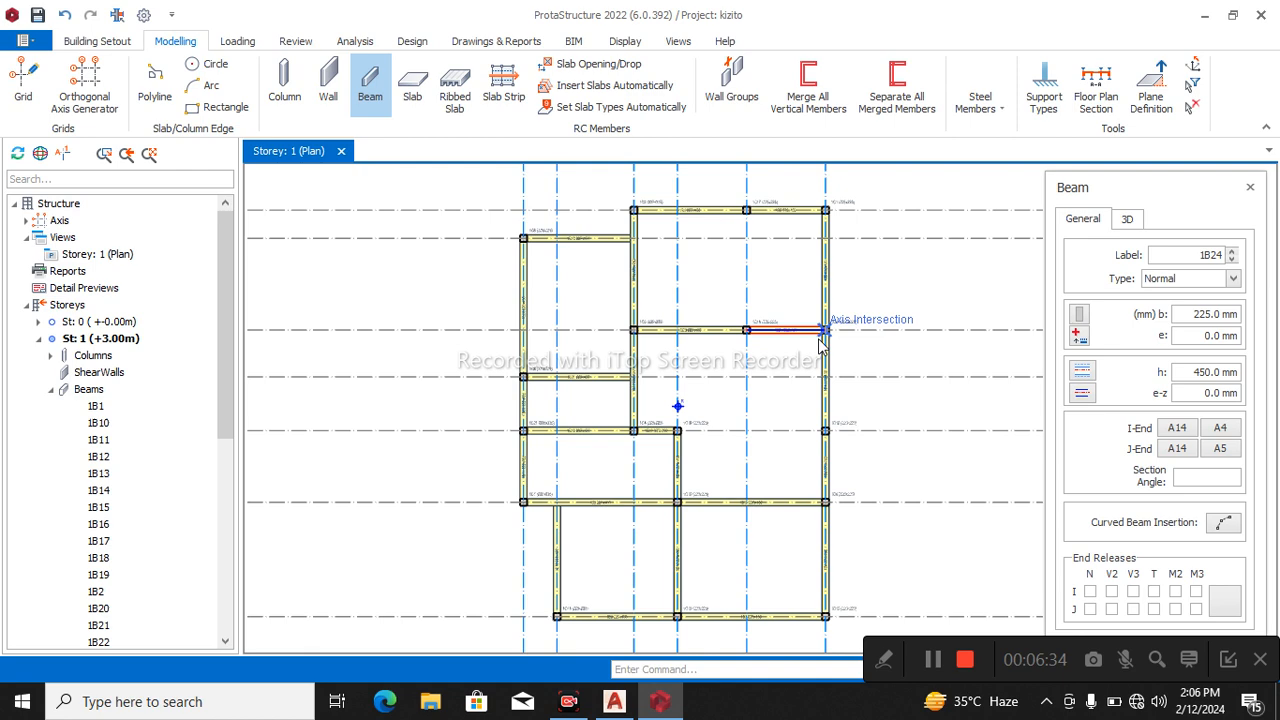
{"action": "left_click", "coordinate": [740, 318]}
{"action": "left_click", "coordinate": [727, 210]}
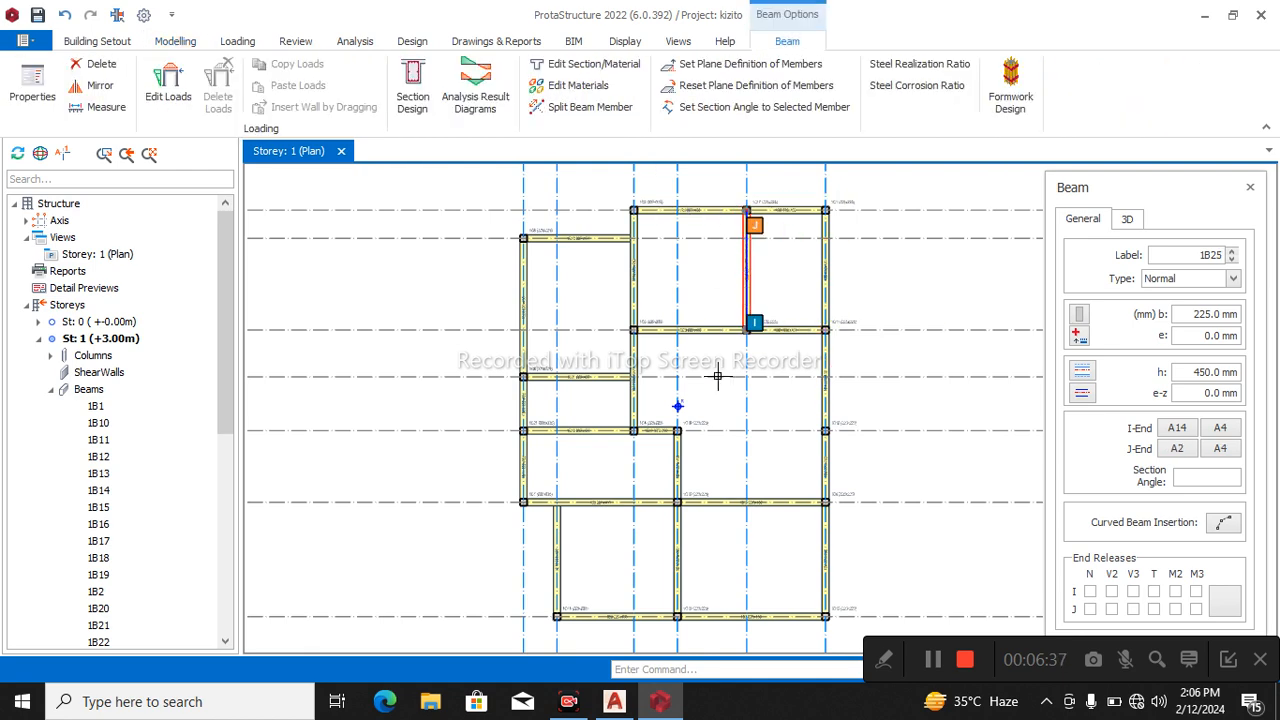
Insert a beam along axis A11 from A9 to A14, and one along axis A9 from A11 to A5.
{"action": "left_click", "coordinate": [671, 418]}
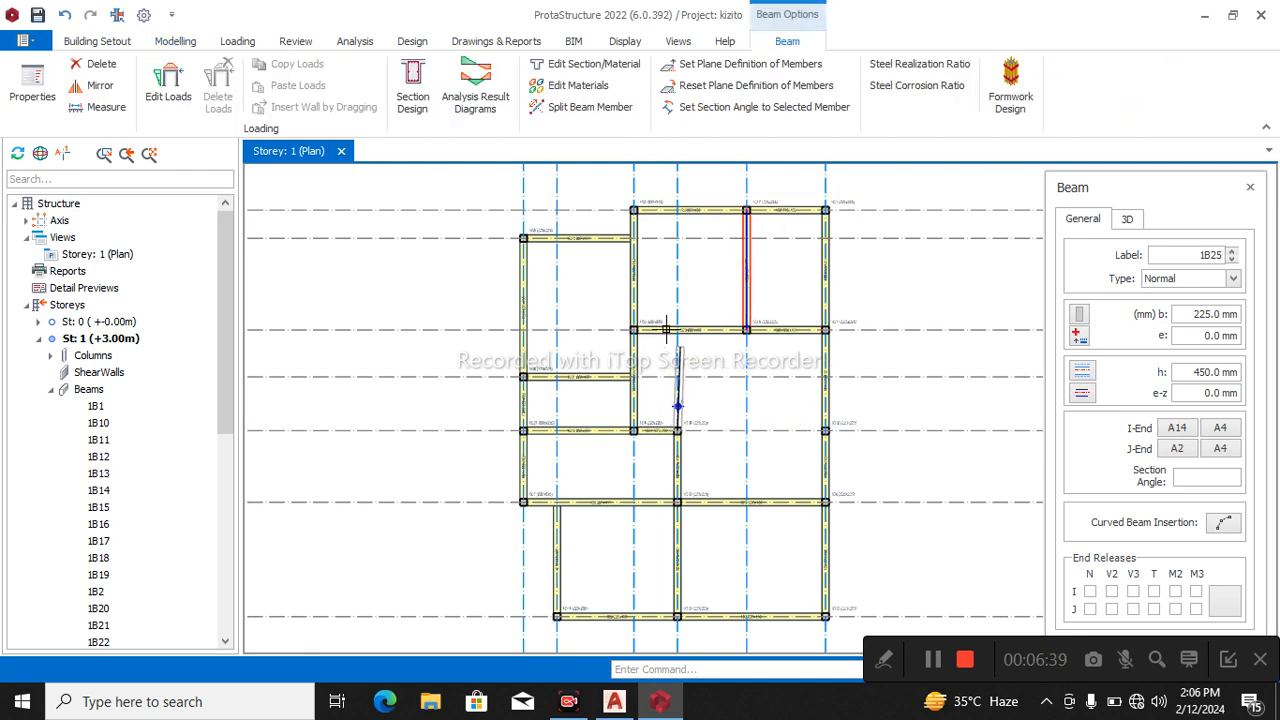
{"action": "left_click", "coordinate": [669, 332]}
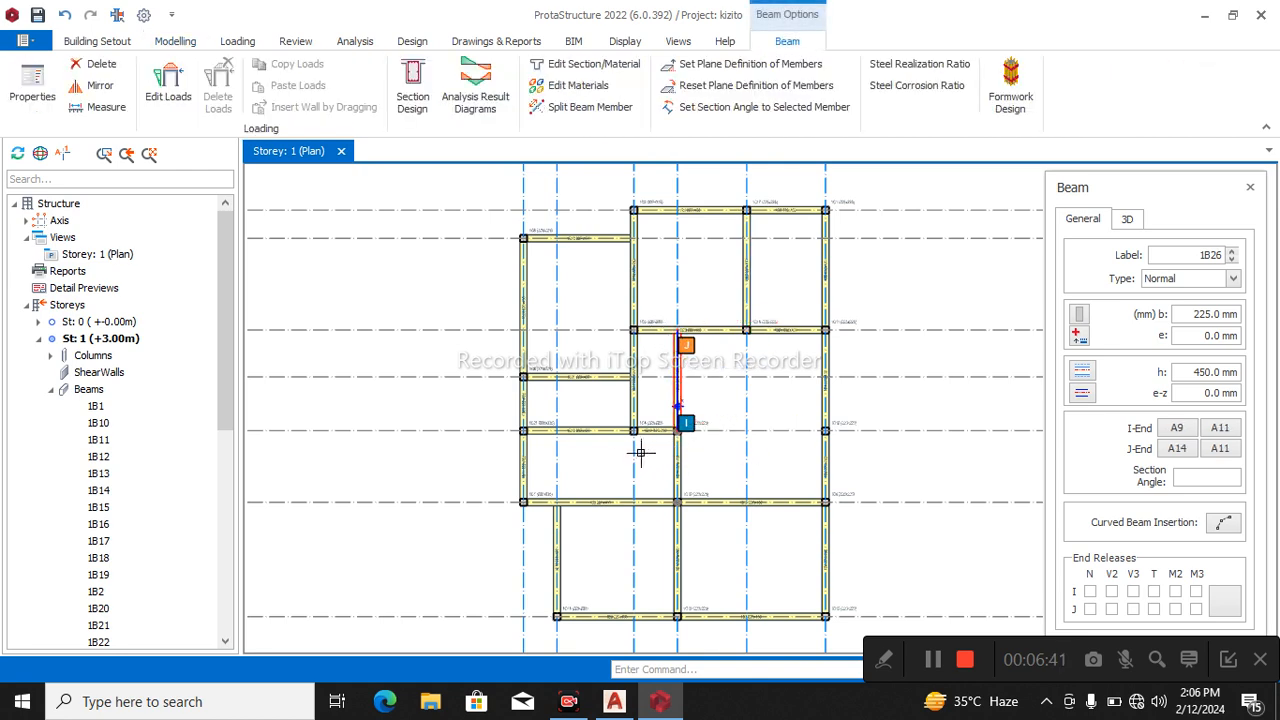
{"action": "middle_click_drag", "start_coordinate": [712, 535], "coordinate": [686, 463]}
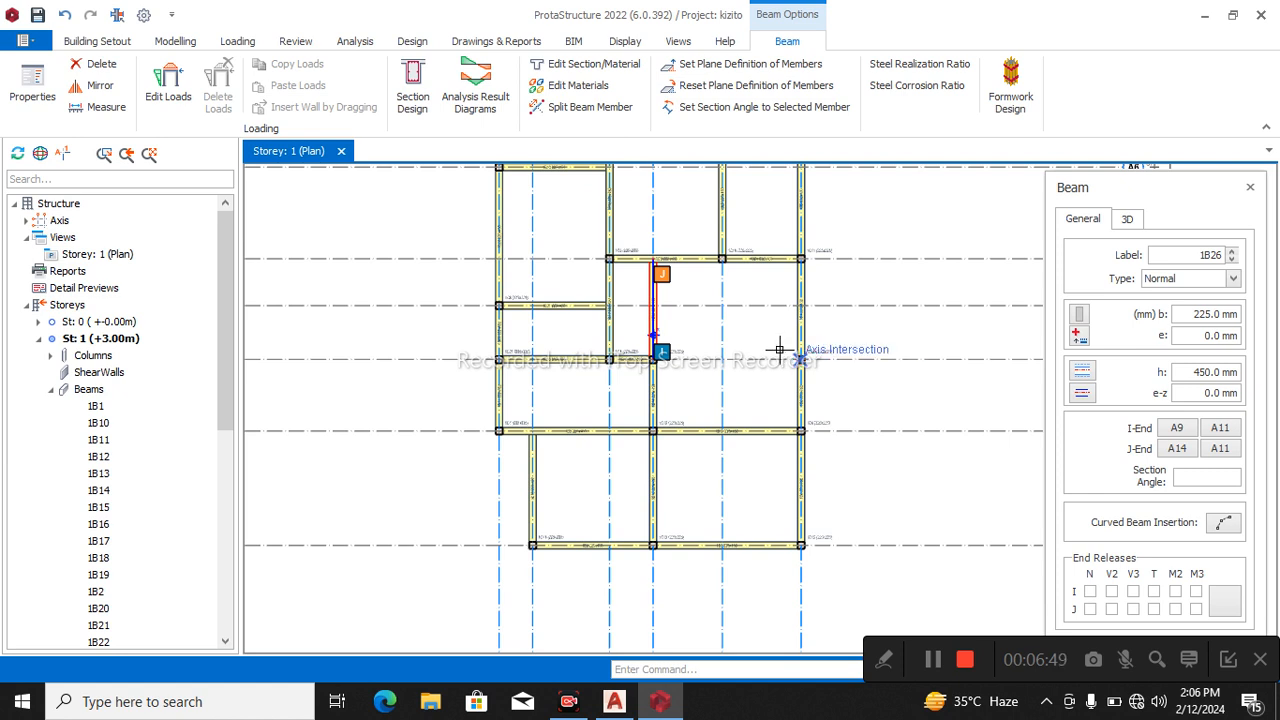
{"action": "scroll", "coordinate": [795, 361], "scroll_direction": "up", "scroll_amount": 1}
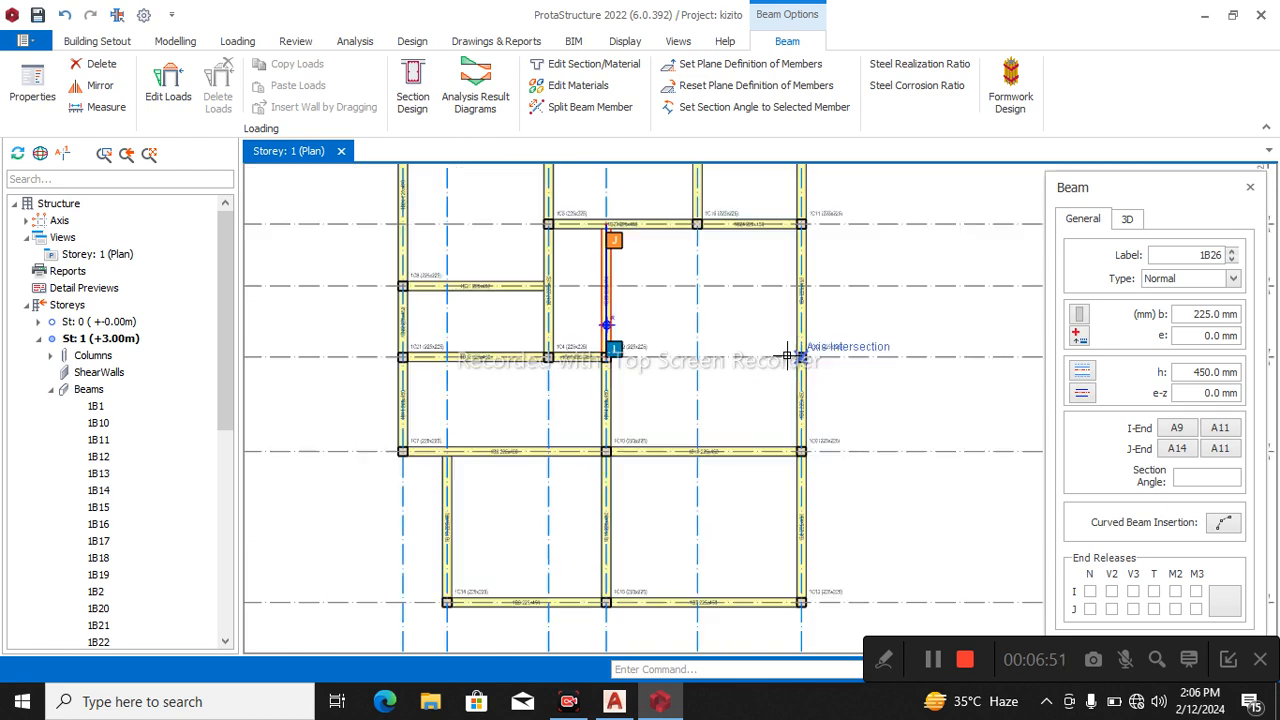
{"action": "scroll", "coordinate": [735, 360], "scroll_direction": "down", "scroll_amount": 1}
{"action": "left_click", "coordinate": [786, 373], "text": "ctrl"}
{"action": "scroll", "coordinate": [788, 373], "scroll_direction": "up", "scroll_amount": 1}
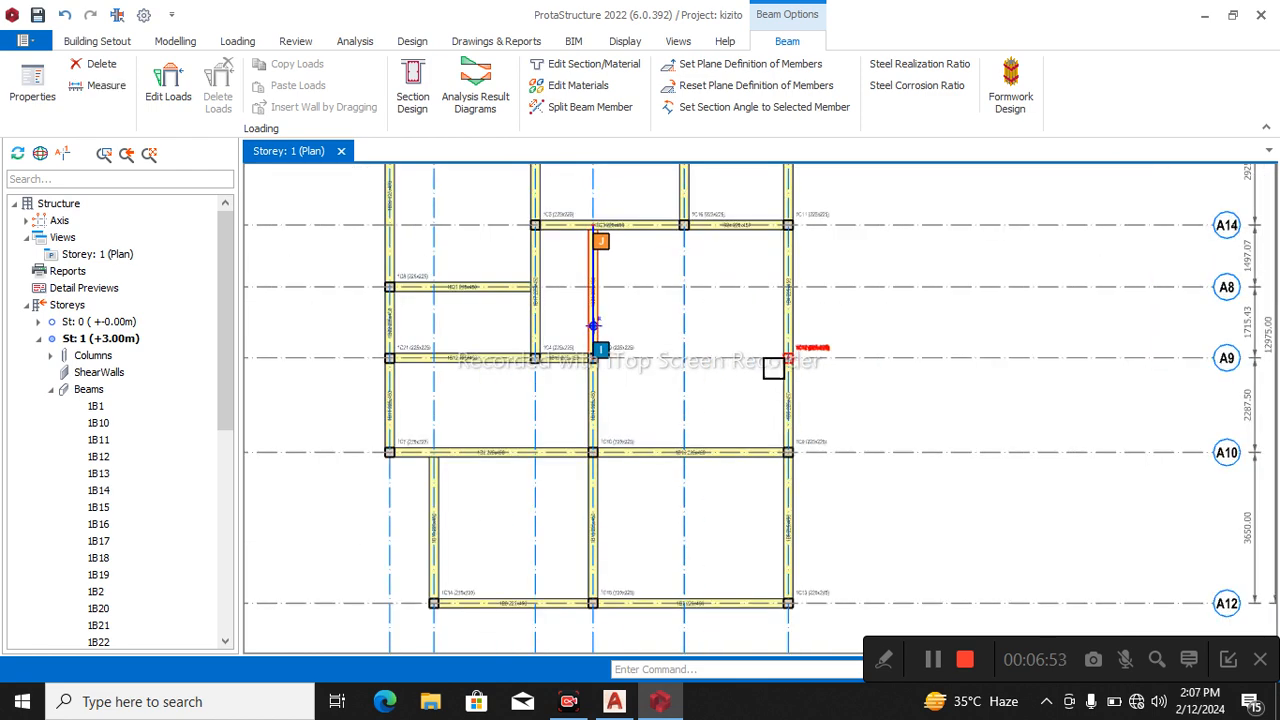
{"action": "left_click", "coordinate": [609, 421]}
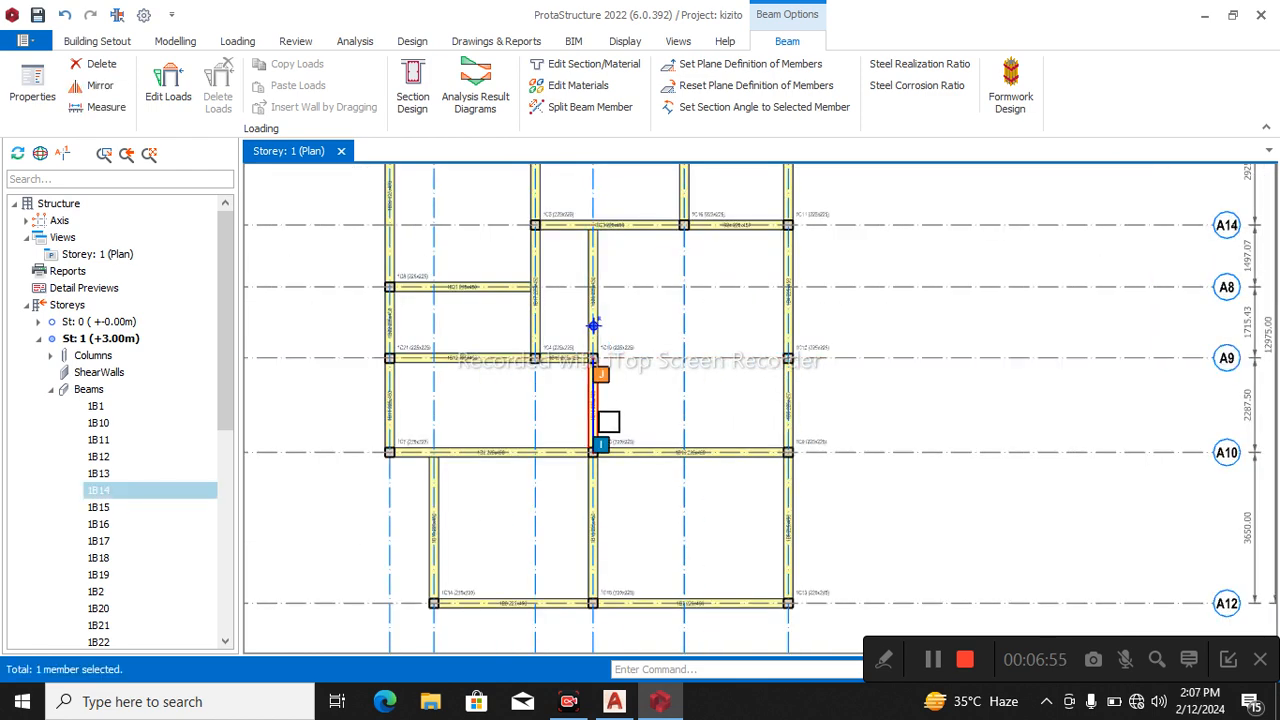
{"action": "double_click", "coordinate": [598, 425]}
{"action": "scroll", "coordinate": [768, 341], "scroll_direction": "up", "scroll_amount": 2}
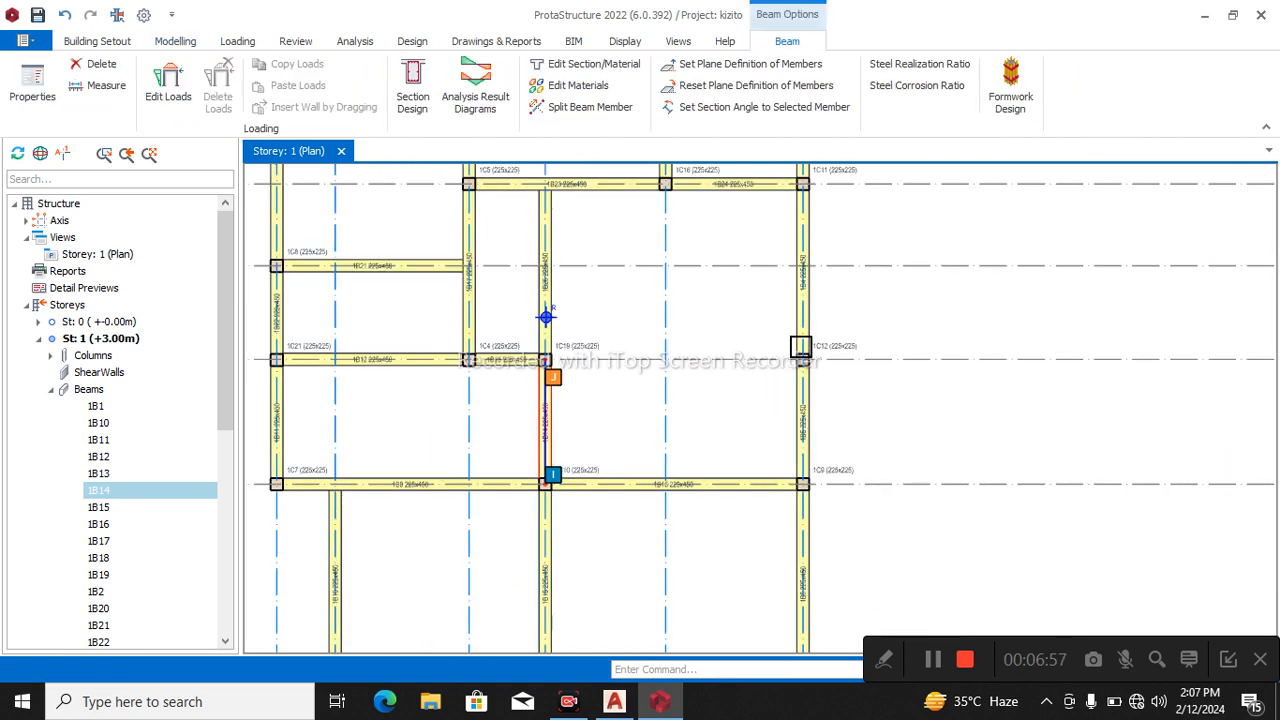
{"action": "double_click", "coordinate": [804, 336]}
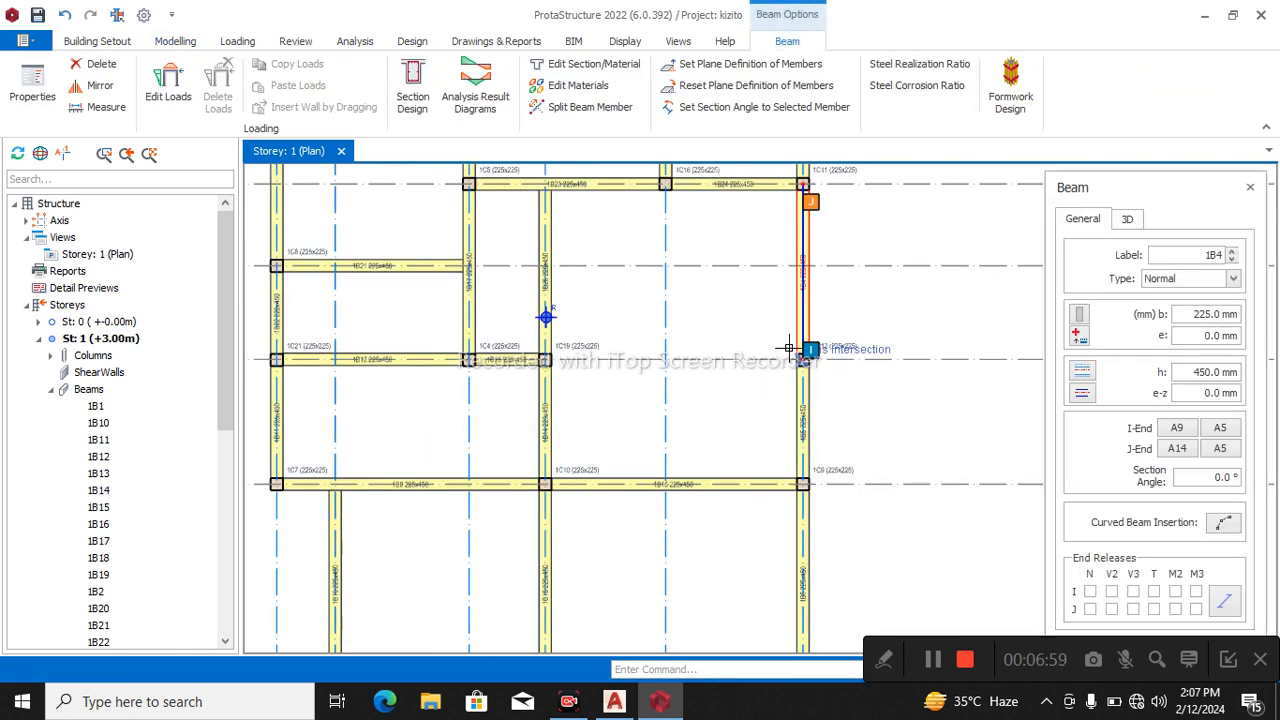
{"action": "left_click", "coordinate": [684, 362]}
{"action": "scroll", "coordinate": [684, 366], "scroll_direction": "down", "scroll_amount": 3}
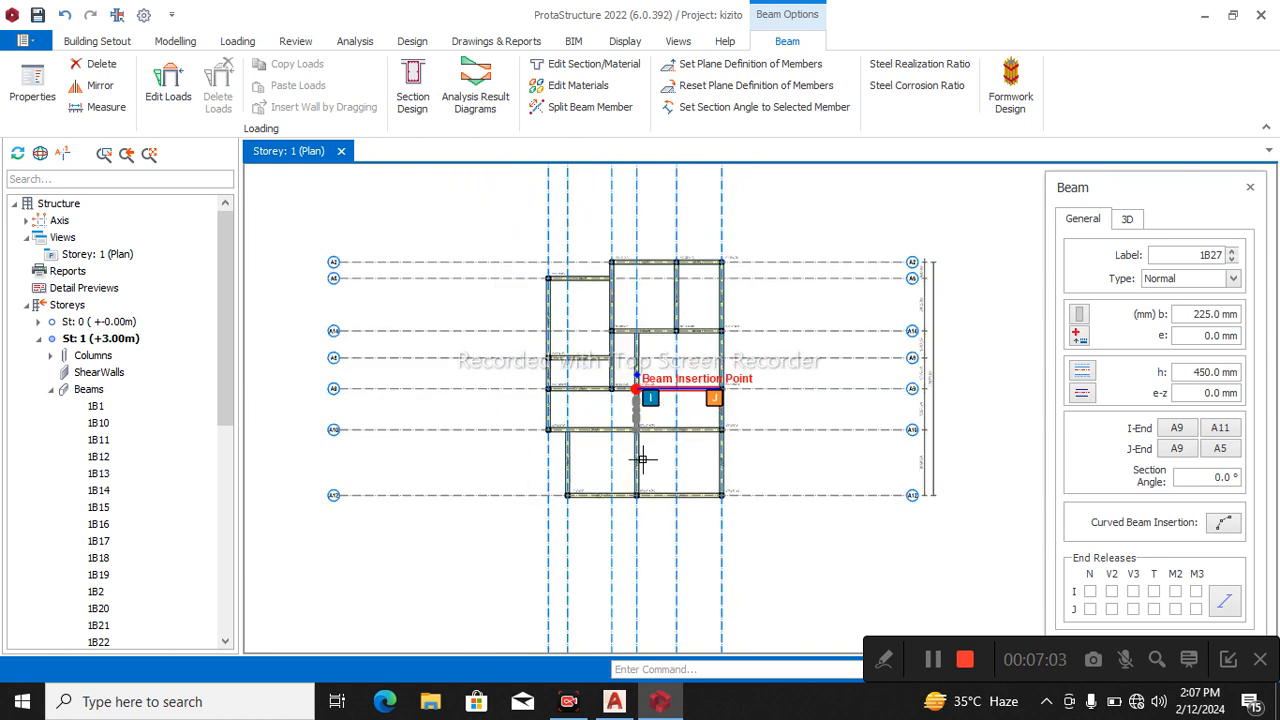
Generate the load combinations with dead, live and pattern load cases using factors 1.4 G and 1.6 Q, and accept the load cases.
{"action": "left_click", "coordinate": [172, 41]}
{"action": "left_click", "coordinate": [420, 90]}
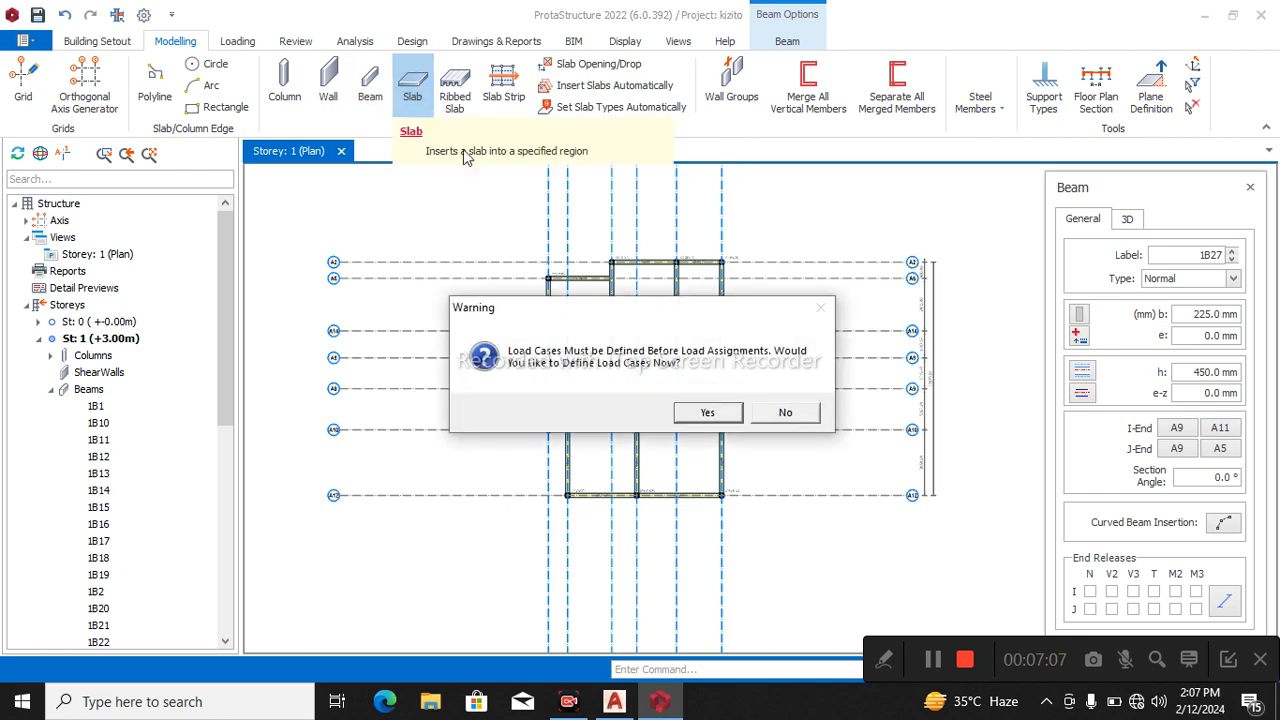
{"action": "left_click", "coordinate": [717, 420]}
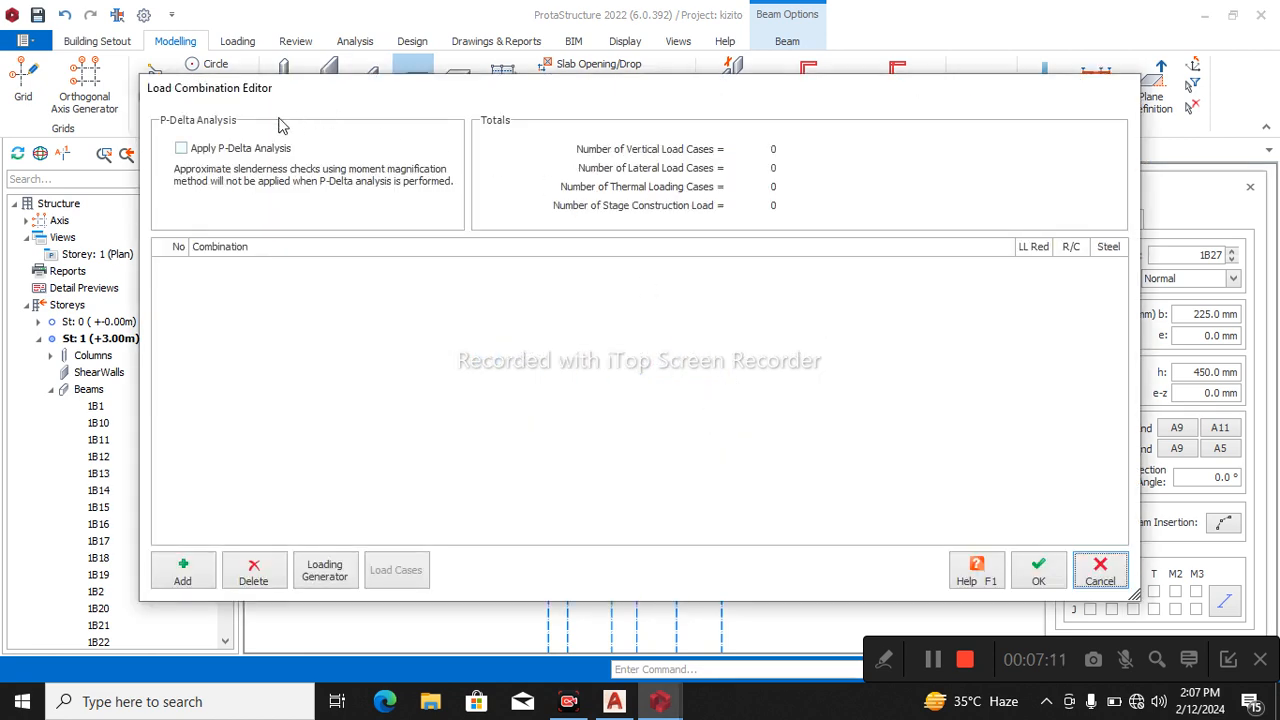
{"action": "left_click", "coordinate": [341, 573]}
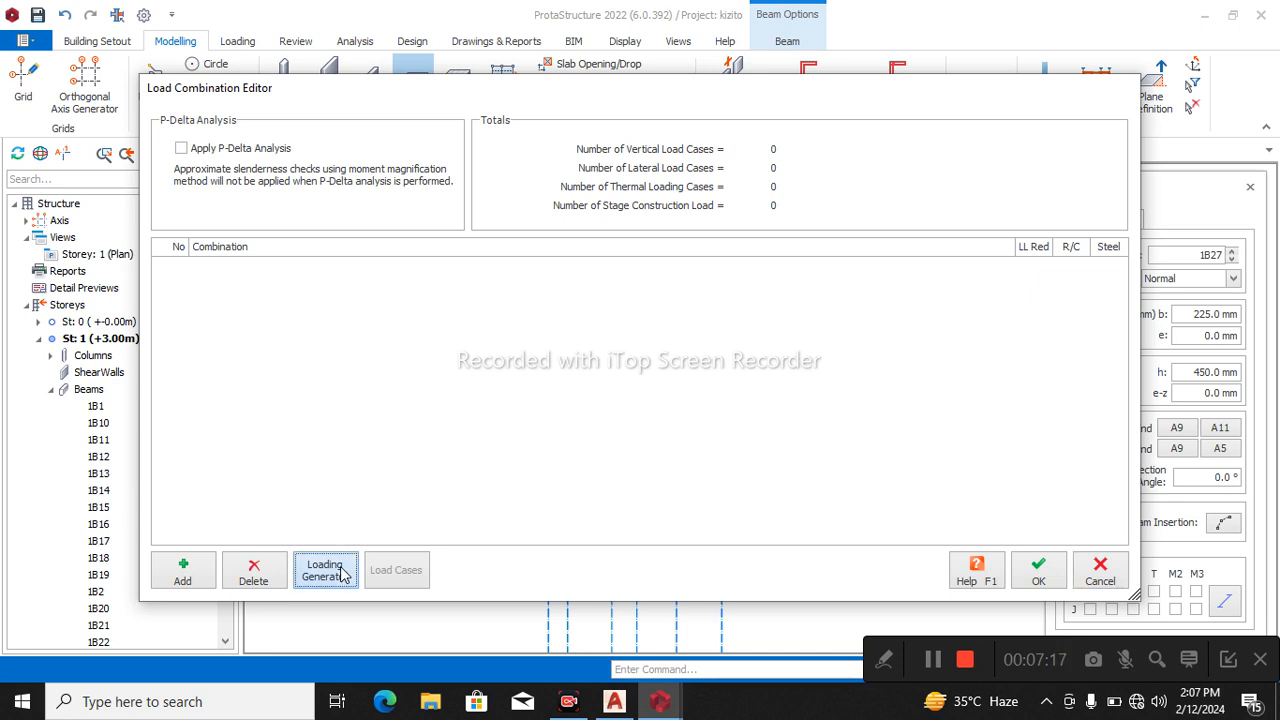
{"action": "left_click", "coordinate": [341, 573]}
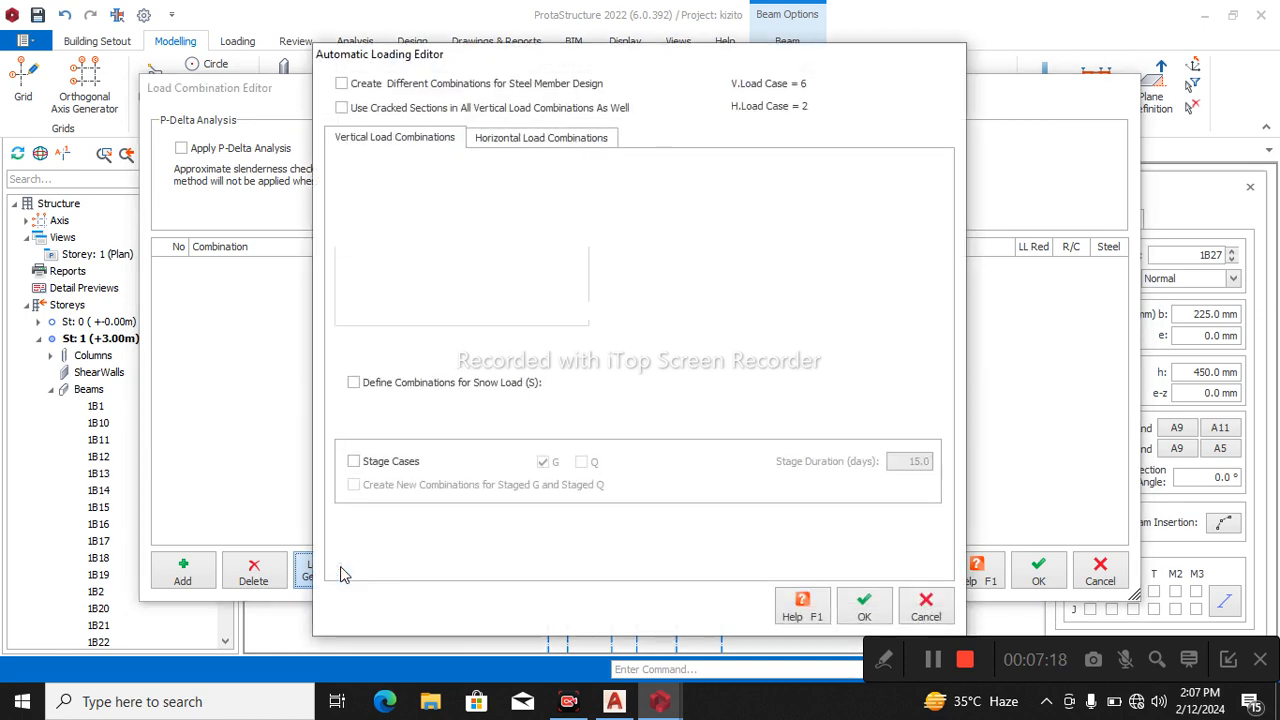
{"action": "left_click", "coordinate": [865, 612]}
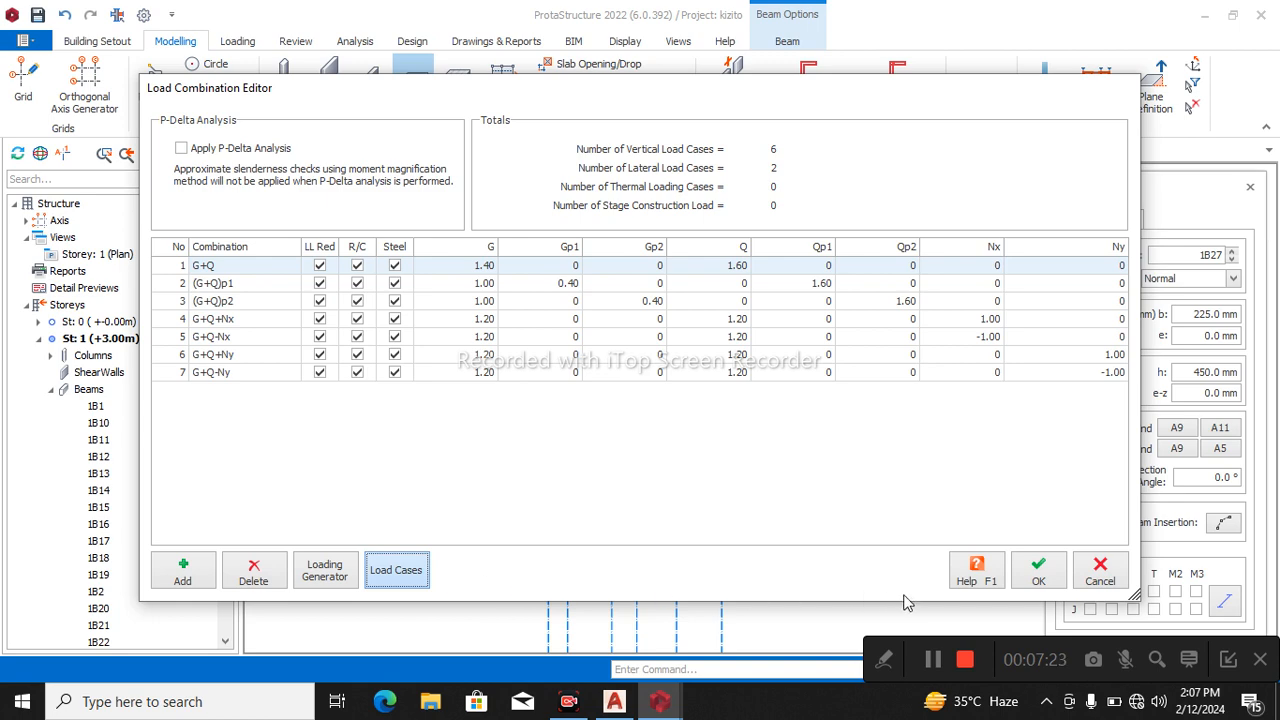
{"action": "left_click", "coordinate": [797, 481]}
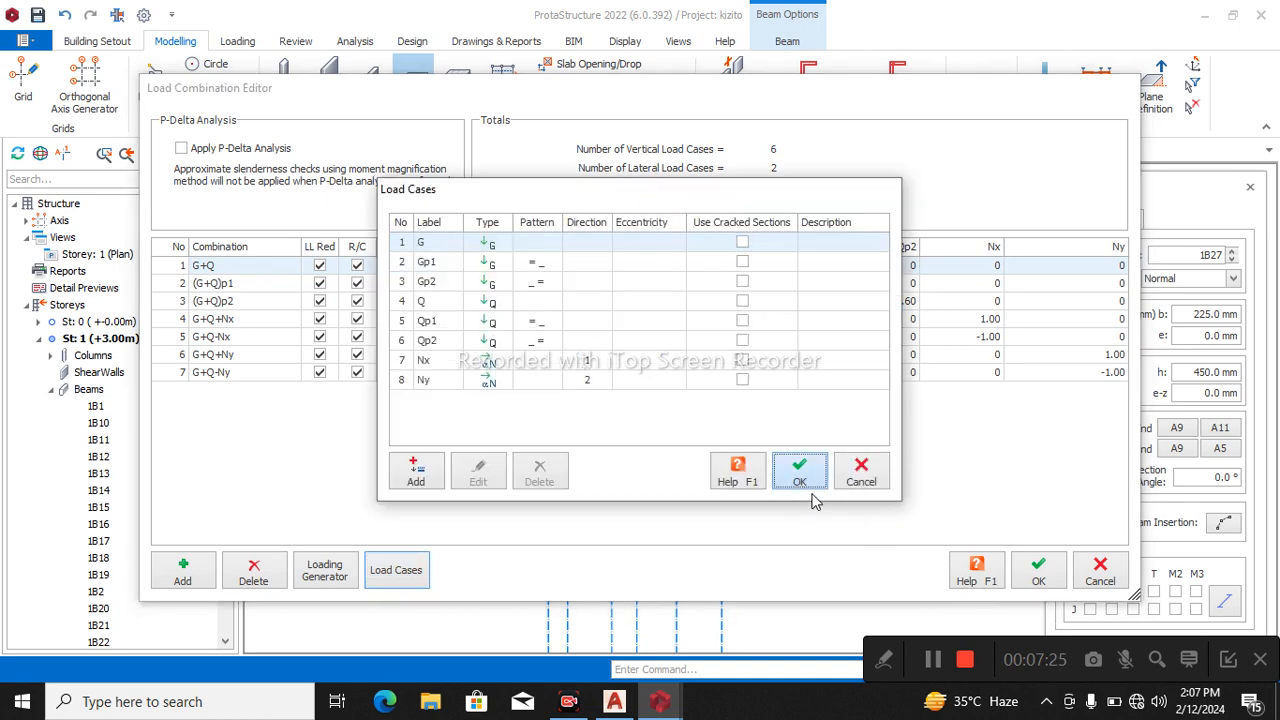
{"action": "left_click", "coordinate": [1040, 578]}
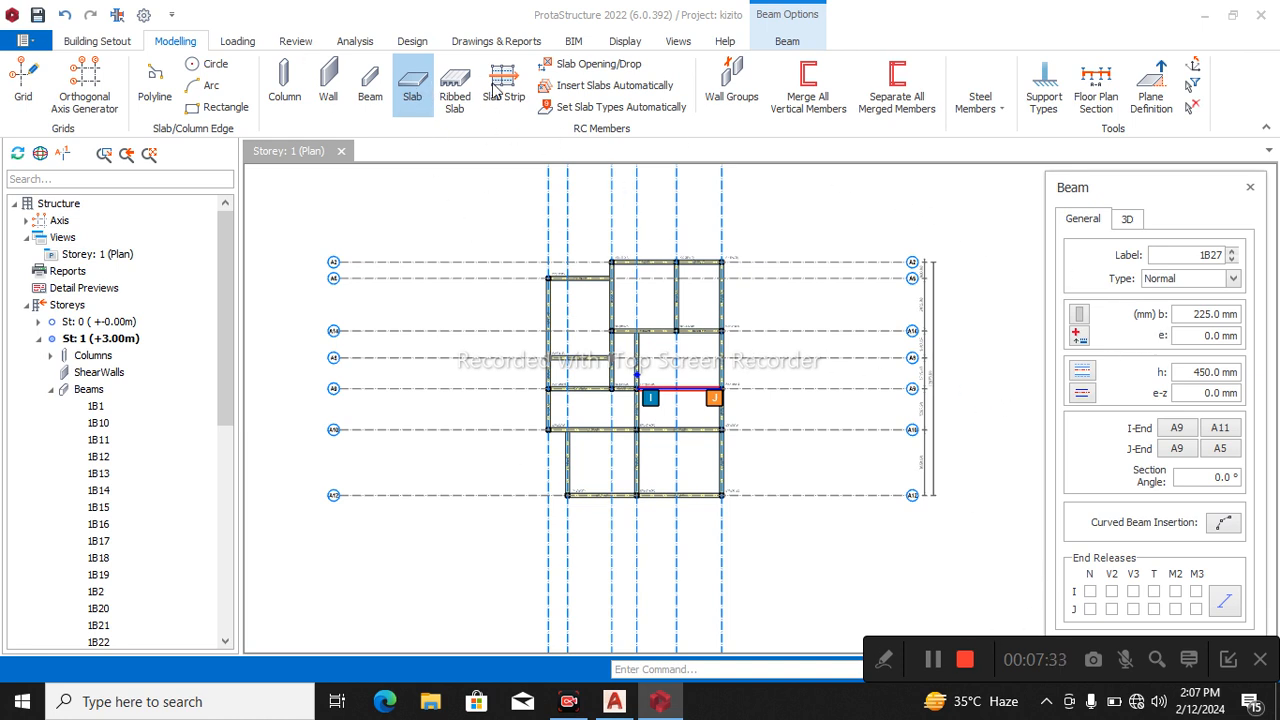
Start a beam-region slab and set its thickness h to 150 mm.
{"action": "left_click", "coordinate": [413, 100]}
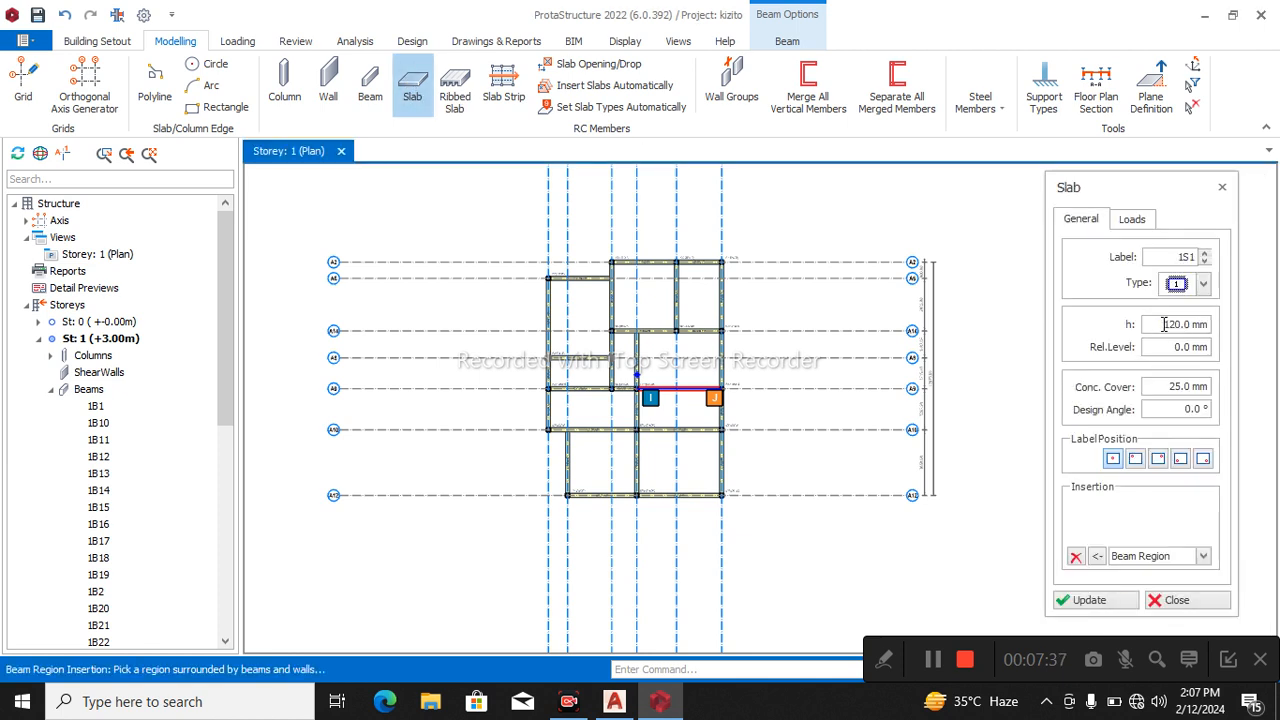
{"action": "left_click_drag", "start_coordinate": [1163, 324], "coordinate": [1201, 321]}
{"action": "type", "text": "150"}
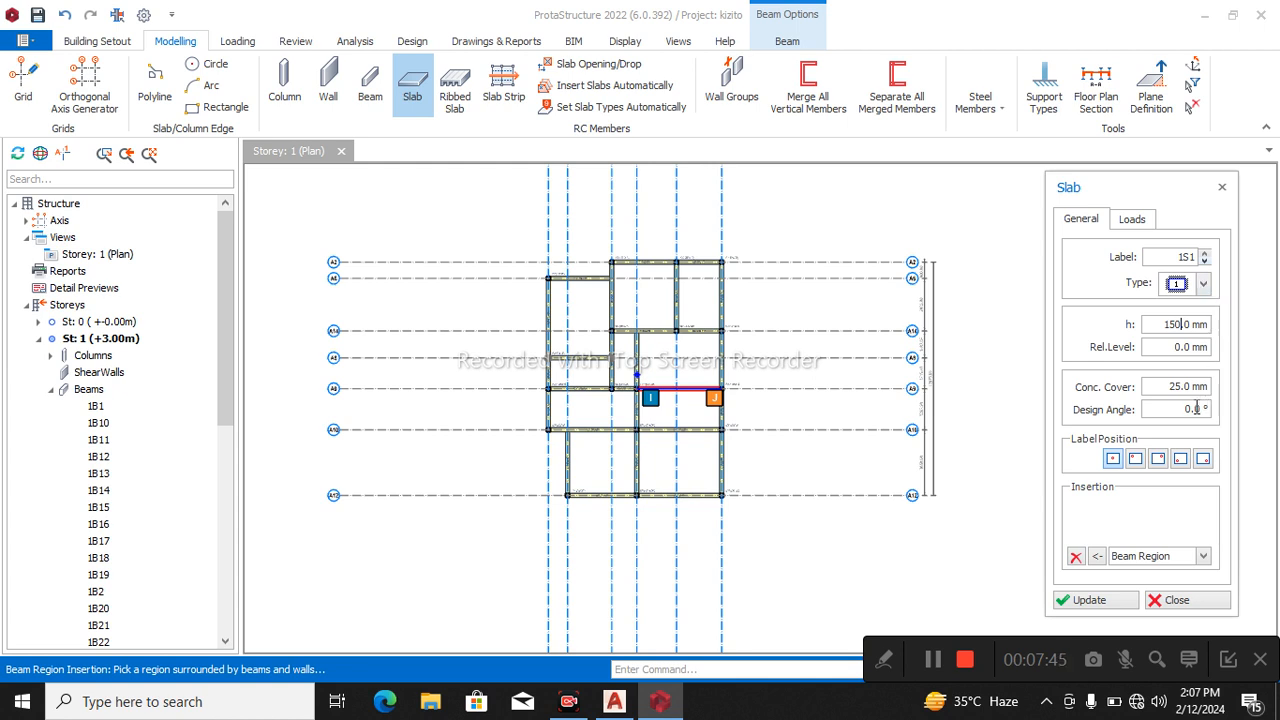
Set the slab dead load to 1 kN/m2 and choose the 1.50 imposed load for Residential Communal Areas with limited use.
{"action": "left_click", "coordinate": [1140, 219]}
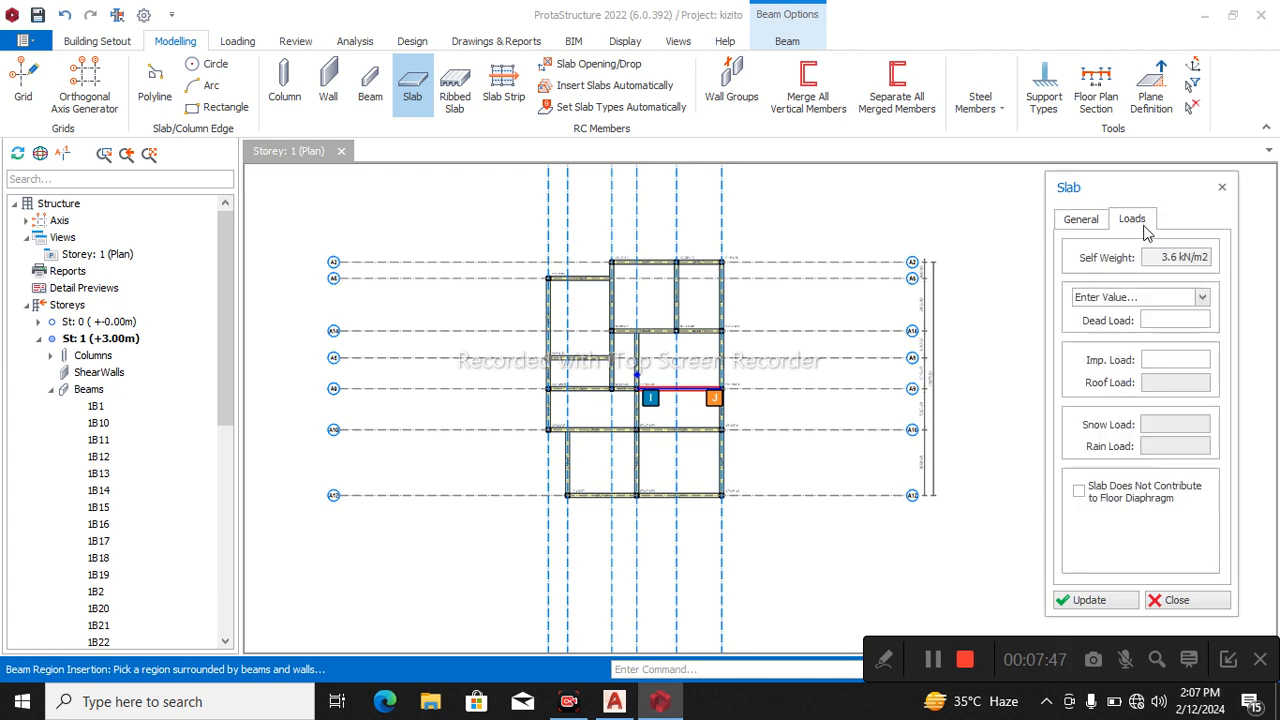
{"action": "type", "text": "1.0 kN/m2"}
{"action": "left_click", "coordinate": [1164, 358]}
{"action": "type", "text": "3.0 kN/m2"}
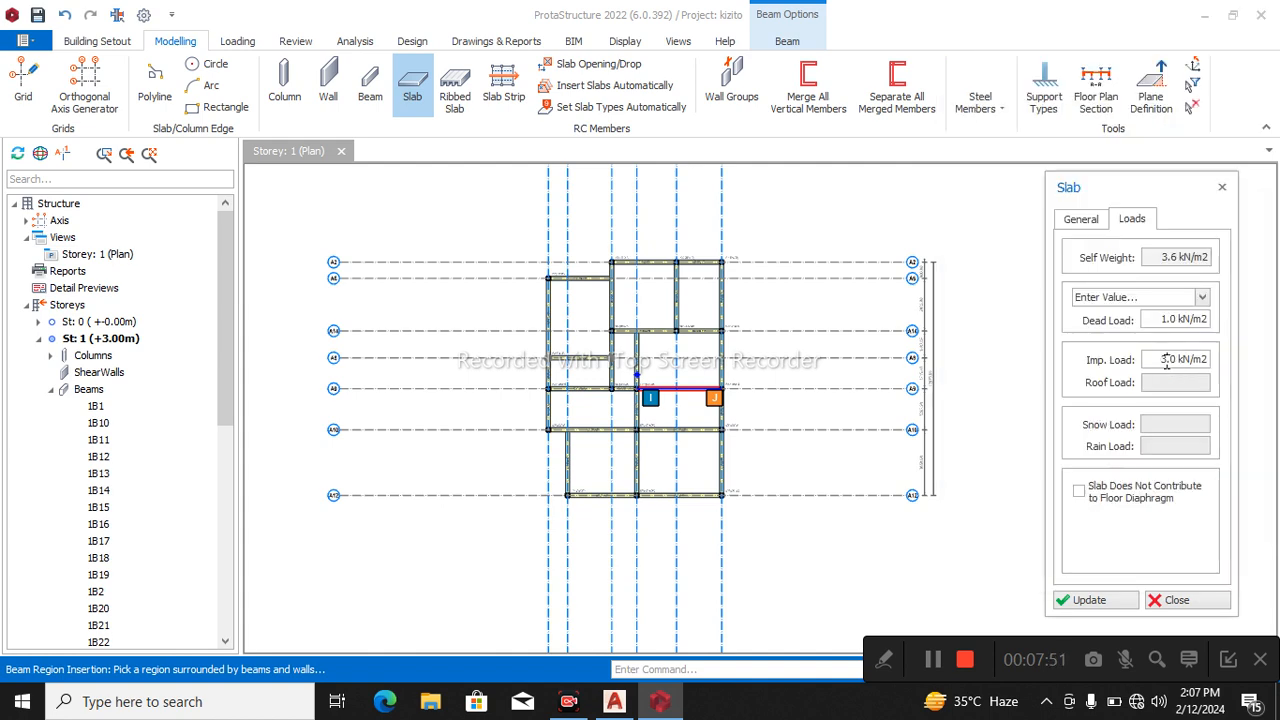
{"action": "left_click", "coordinate": [1165, 297]}
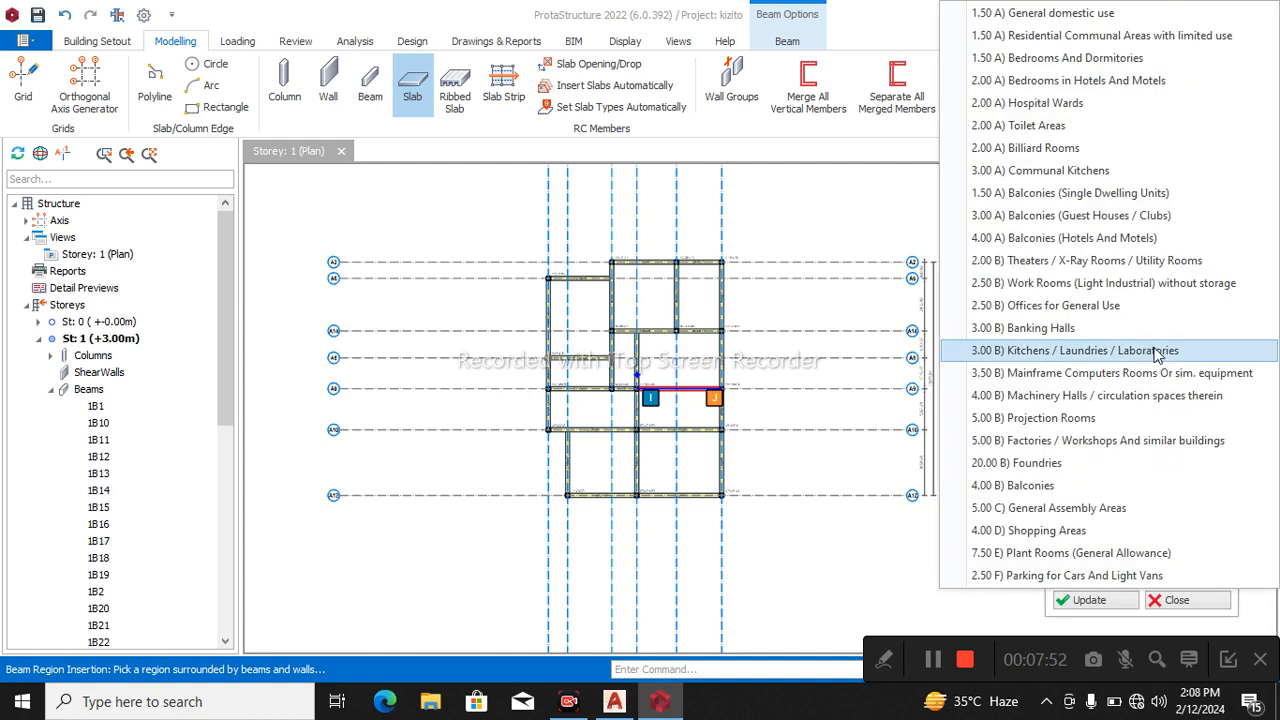
{"action": "left_click", "coordinate": [1068, 38]}
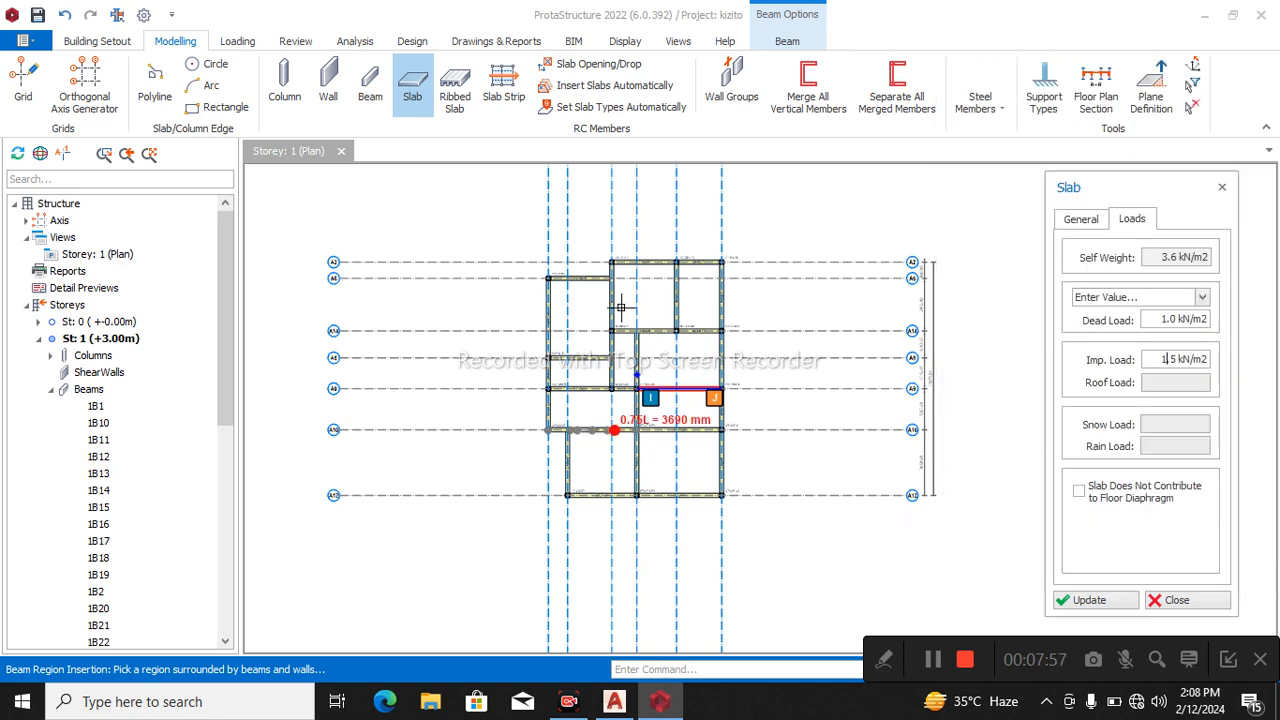
Insert slabs in all beam-enclosed regions of Storey 1 except the bay between A9 and A10 from A7 to A11.
{"action": "scroll", "coordinate": [640, 292], "scroll_direction": "up", "scroll_amount": 1}
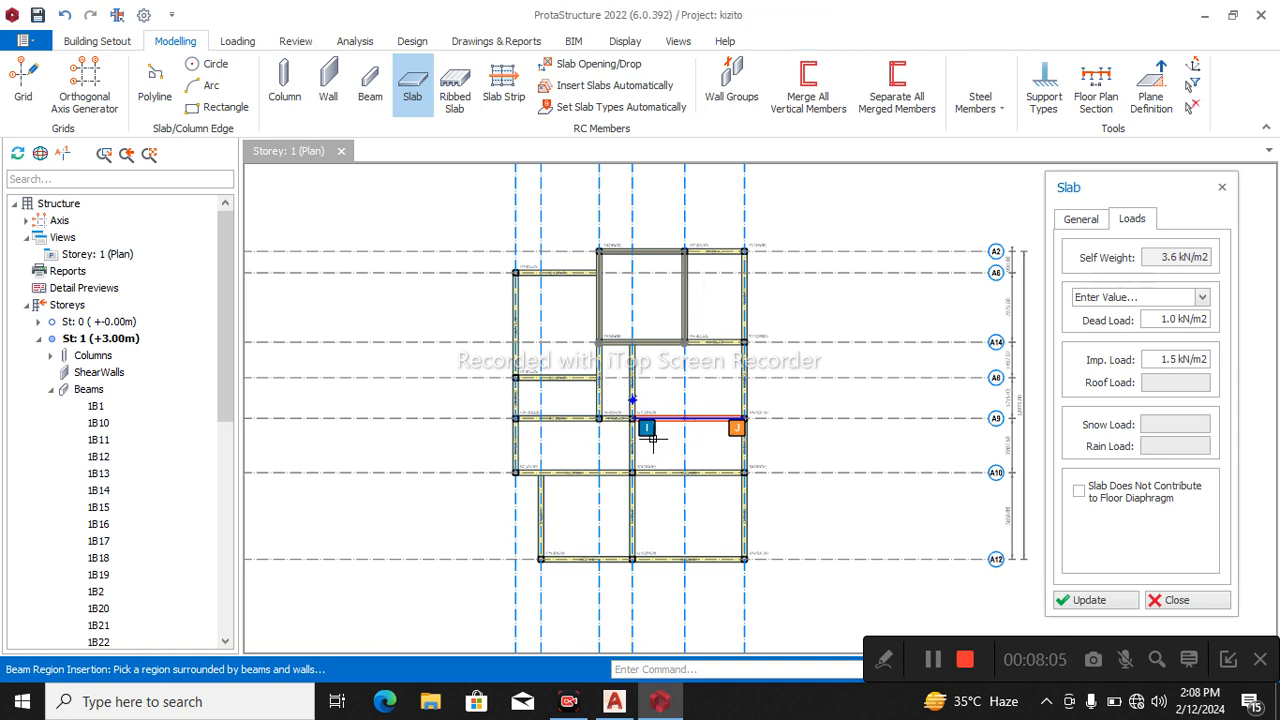
{"action": "left_click", "coordinate": [648, 514]}
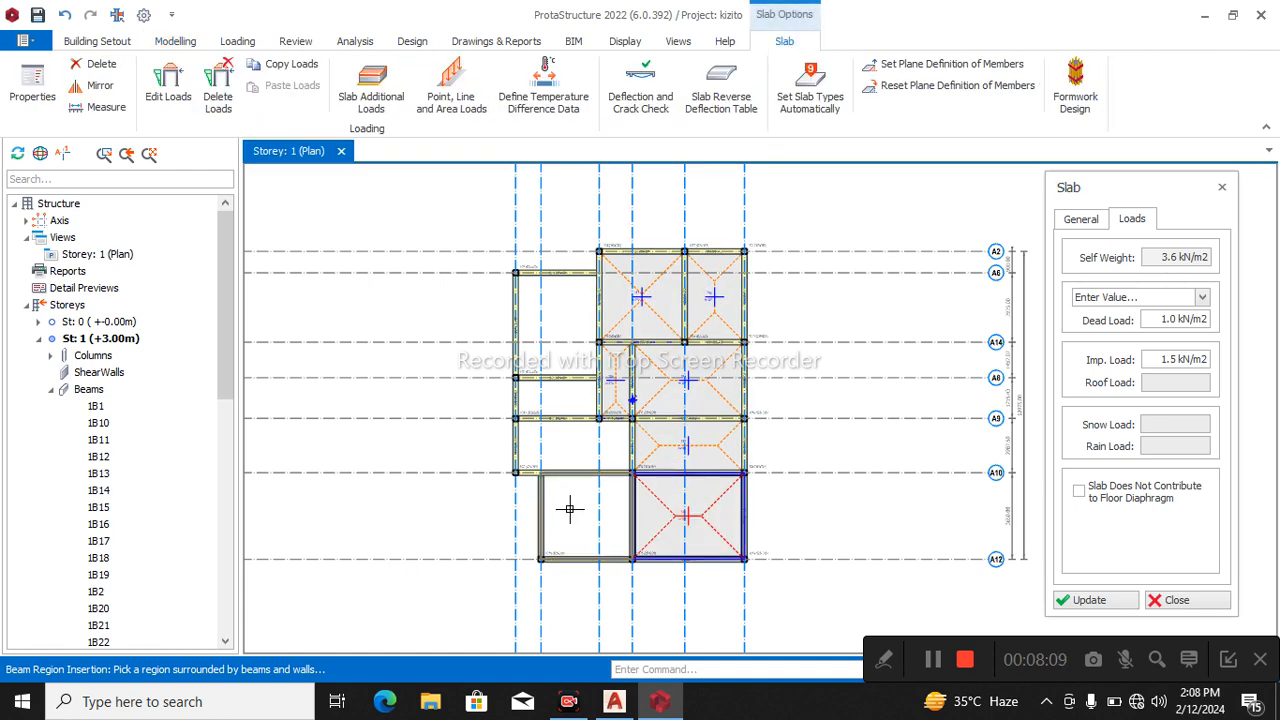
{"action": "left_click", "coordinate": [570, 510]}
{"action": "left_click", "coordinate": [556, 398]}
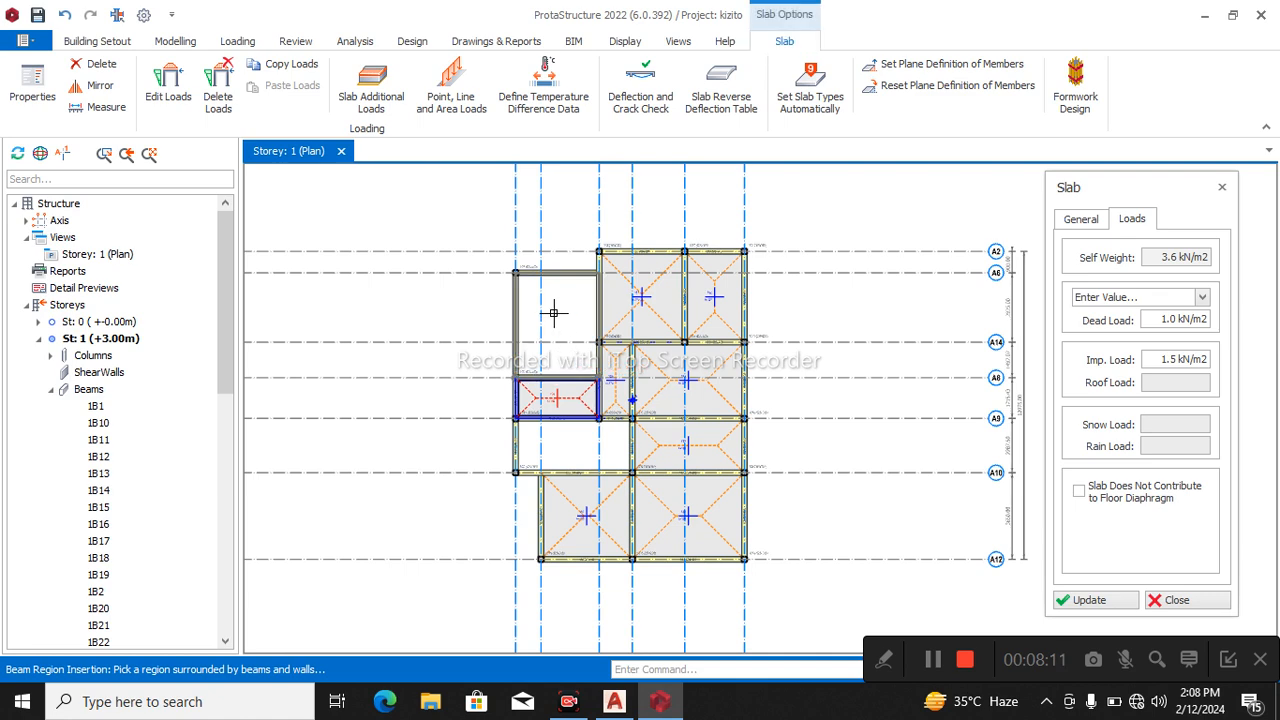
{"action": "left_click", "coordinate": [553, 338]}
Leave slab insertion and insert a beam along axis A3 from A10 to A9.
{"action": "scroll", "coordinate": [602, 436], "scroll_direction": "up", "scroll_amount": 2}
{"action": "key", "text": "Escape"}
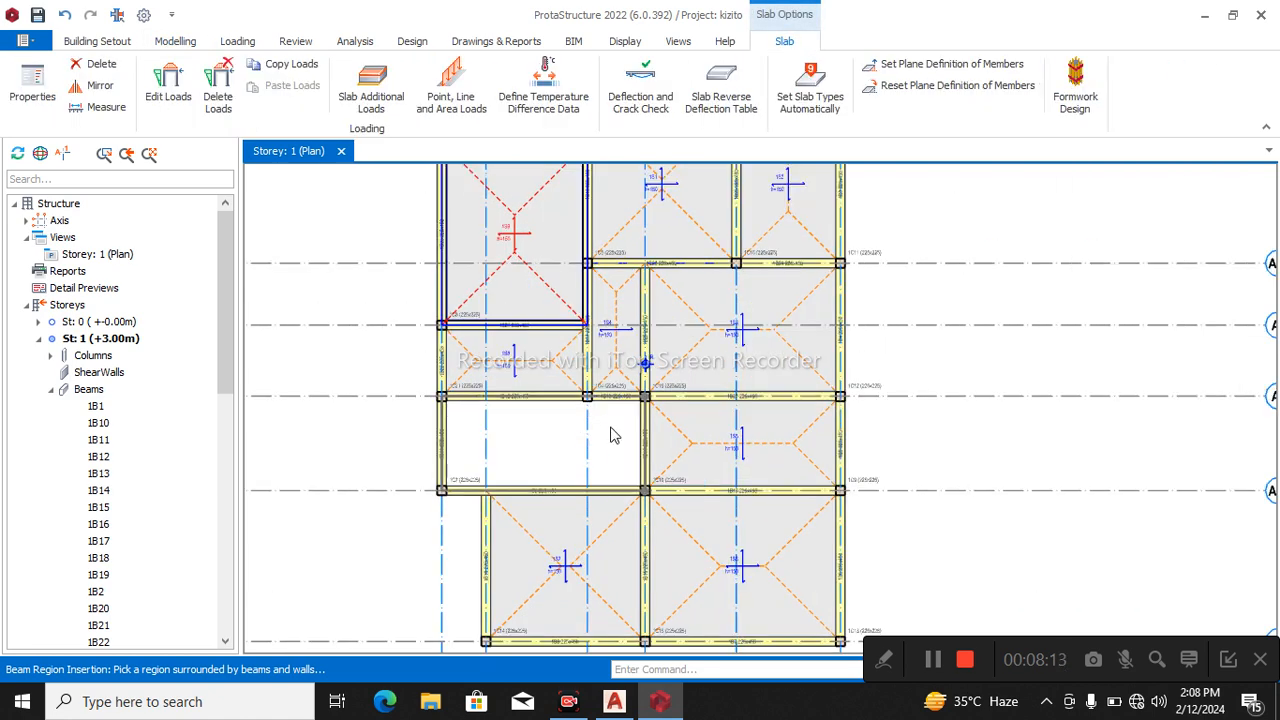
{"action": "left_click", "coordinate": [618, 400]}
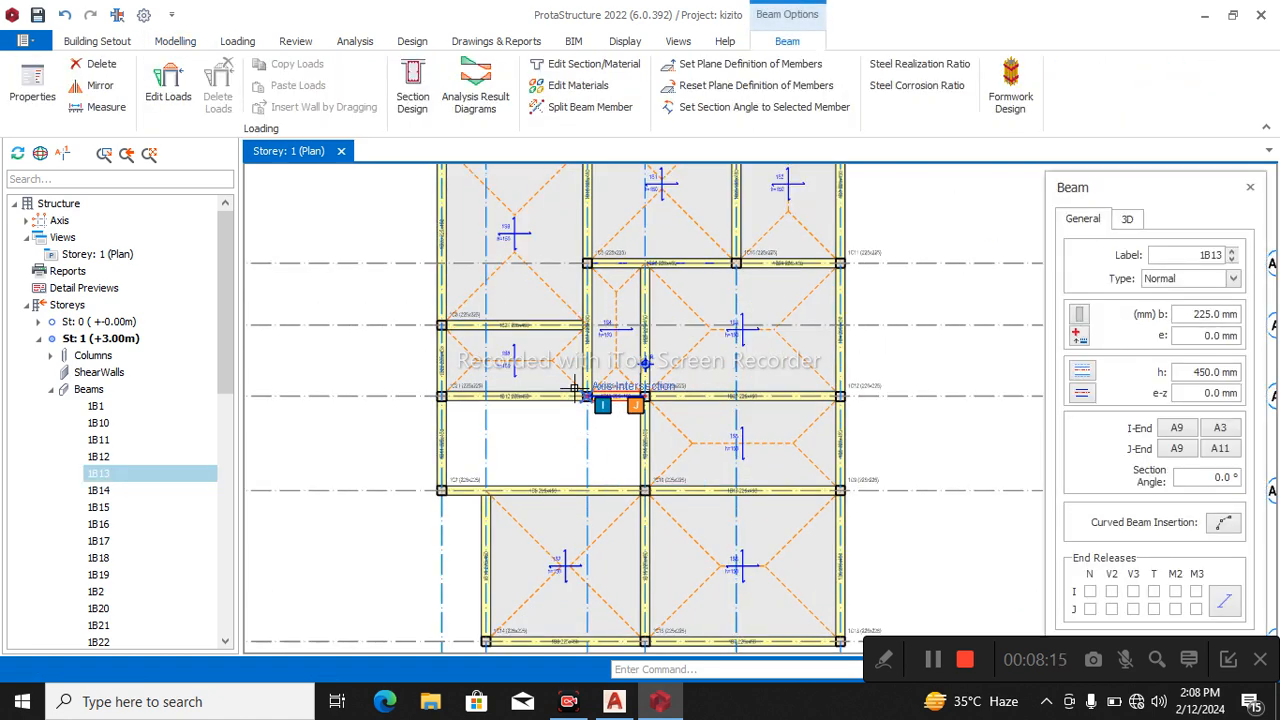
{"action": "left_click", "coordinate": [588, 470]}
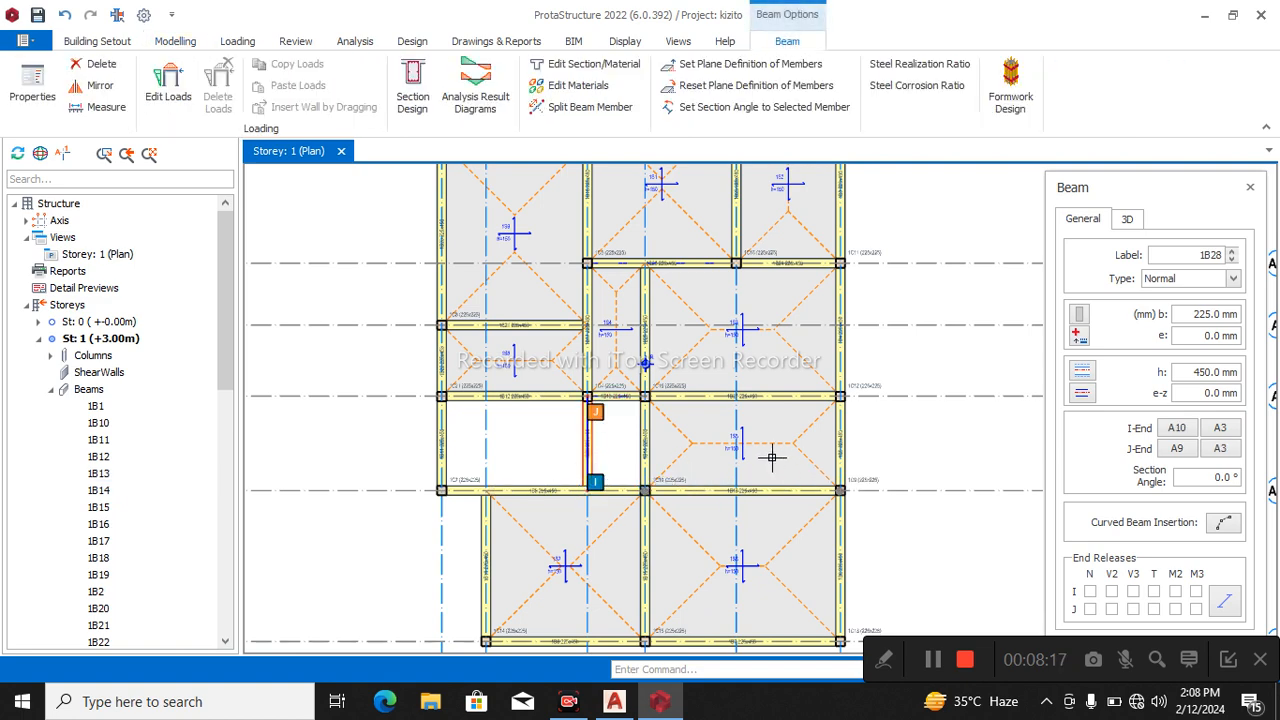
Insert a 150 mm slab in the small region between axes A3, A11, A9 and A10.
{"action": "left_click", "coordinate": [704, 448]}
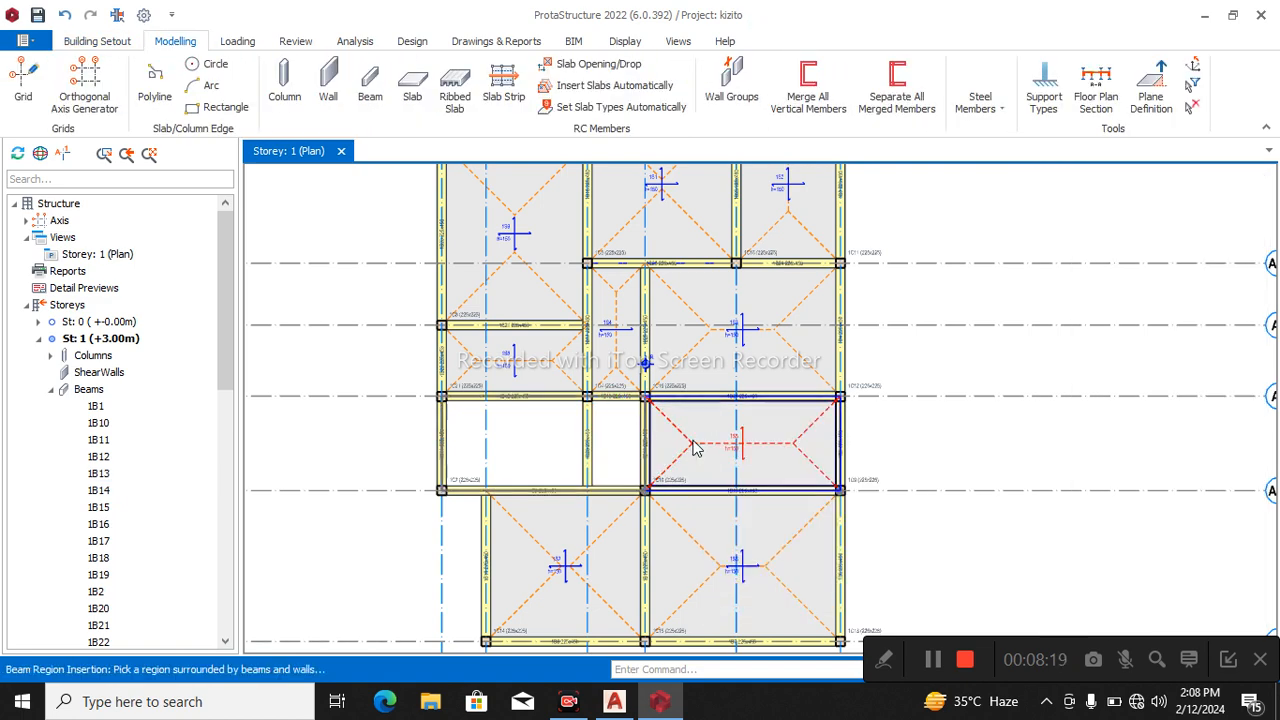
{"action": "left_click", "coordinate": [598, 434]}
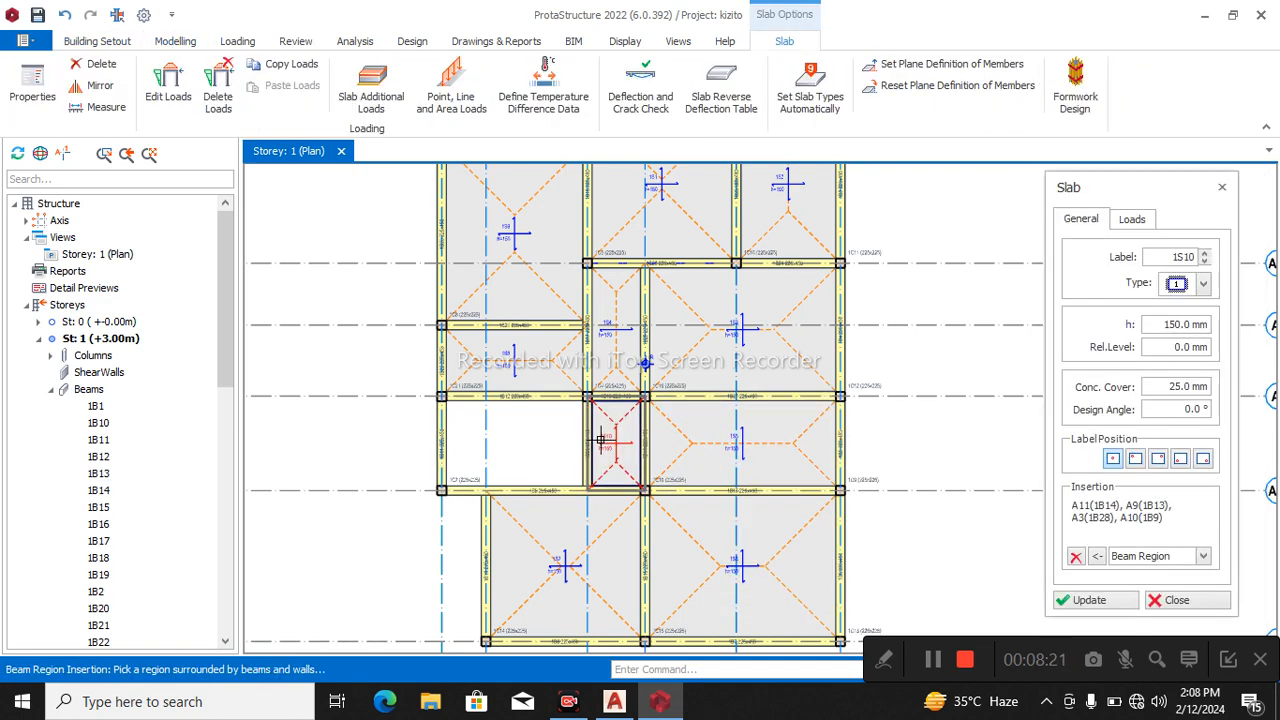
{"action": "scroll", "coordinate": [557, 451], "scroll_direction": "down", "scroll_amount": 2}
{"action": "scroll", "coordinate": [586, 378], "scroll_direction": "up", "scroll_amount": 1}
{"action": "scroll", "coordinate": [614, 362], "scroll_direction": "down", "scroll_amount": 3}
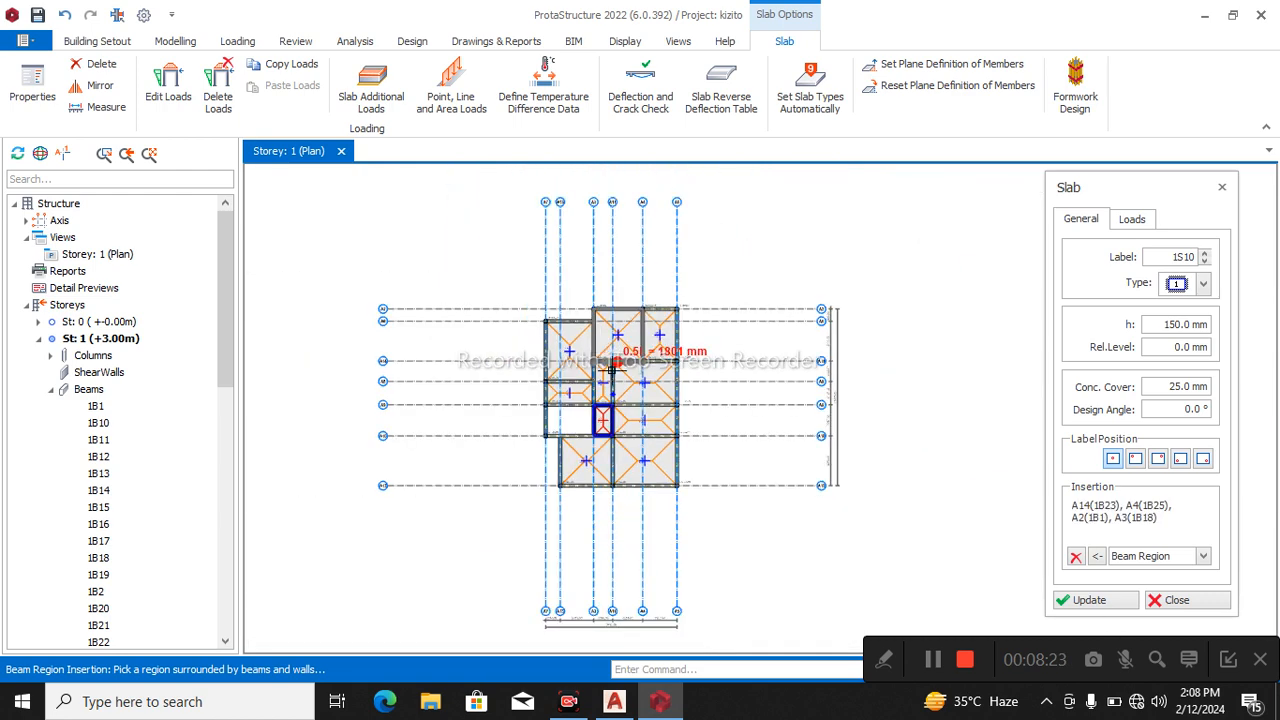
{"action": "scroll", "coordinate": [613, 443], "scroll_direction": "up", "scroll_amount": 2}
{"action": "key", "text": "Escape"}
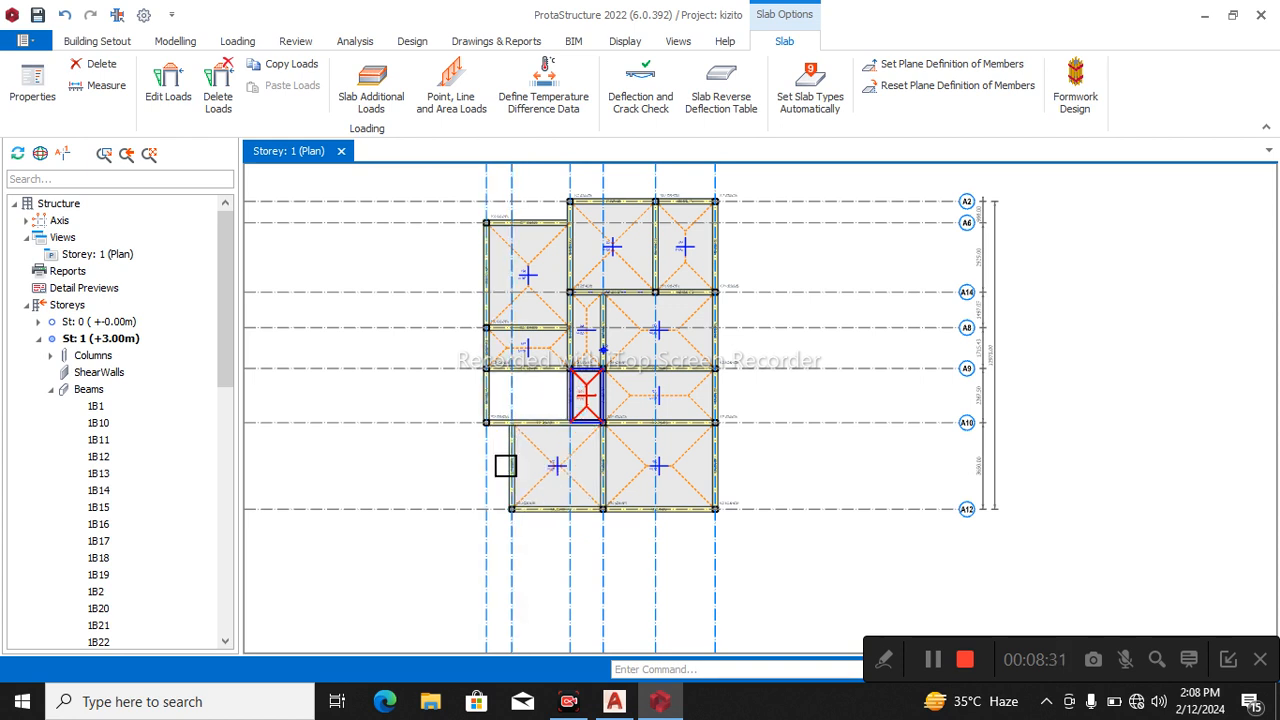
Insert a type 12 cantilever slab with a 1365 mm cantilever length outside the A13 beam, from A10 to A12.
{"action": "left_click", "coordinate": [512, 494]}
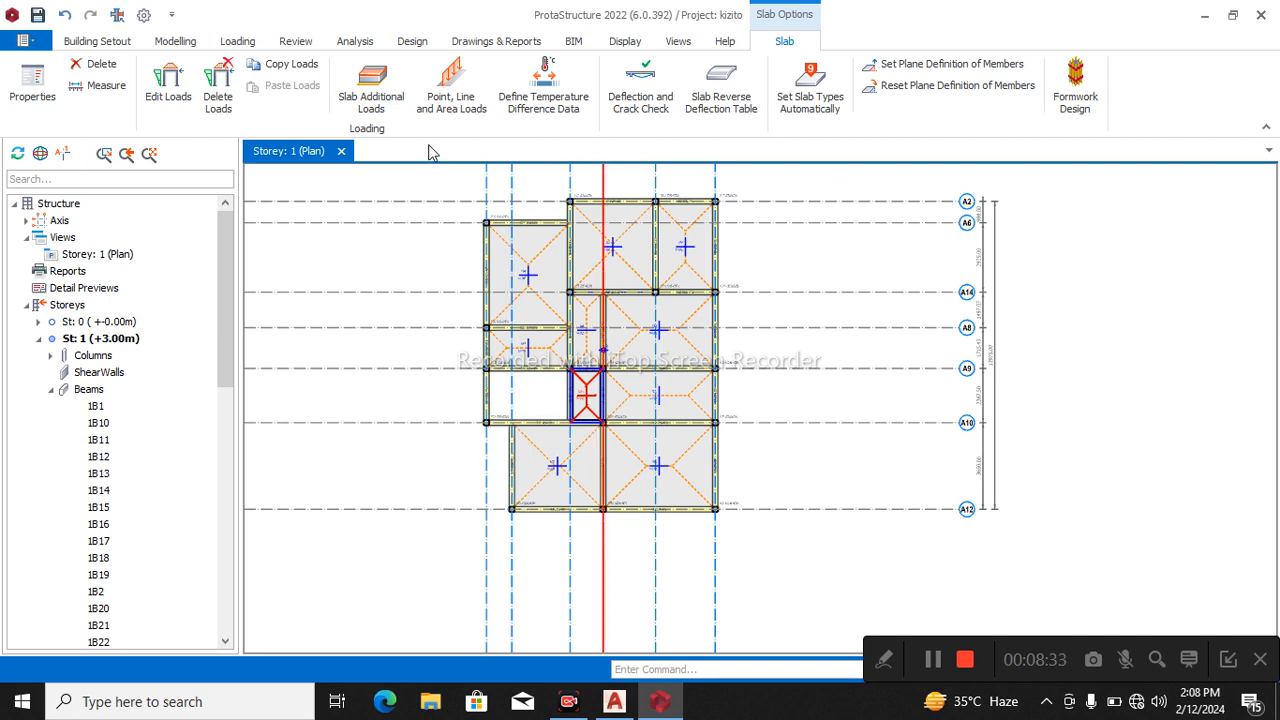
{"action": "left_click", "coordinate": [175, 41]}
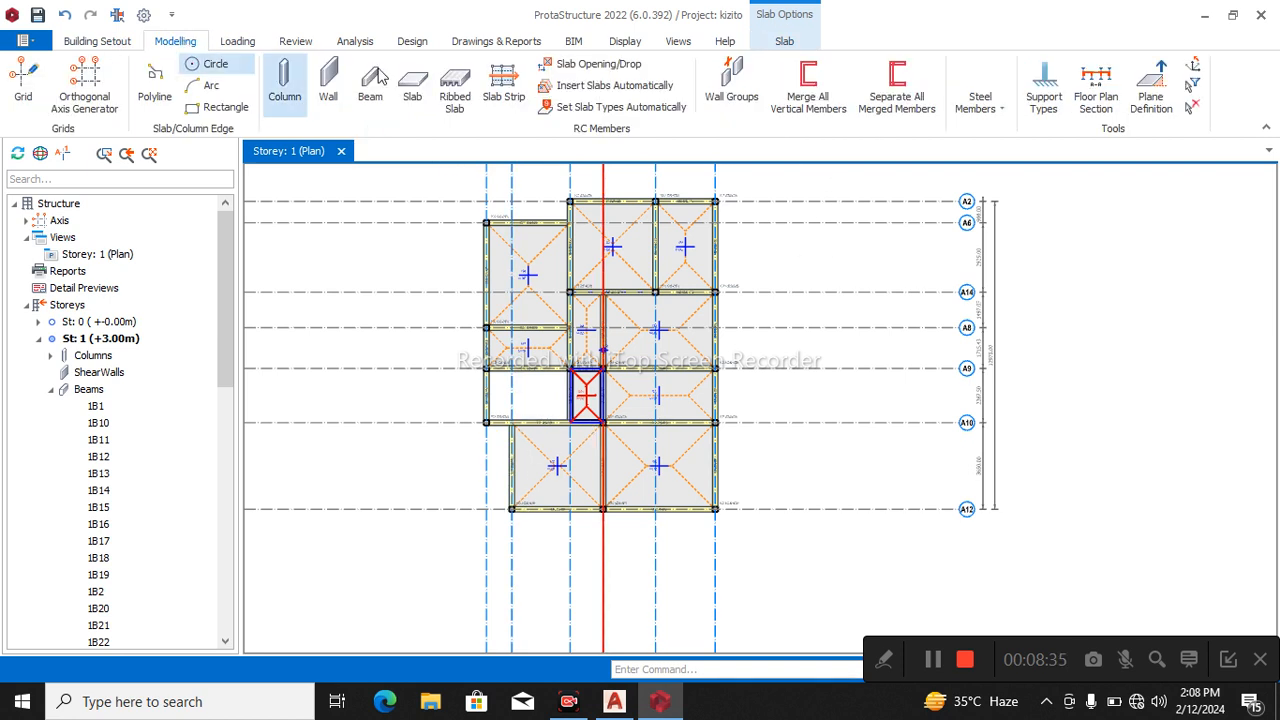
{"action": "left_click", "coordinate": [412, 90]}
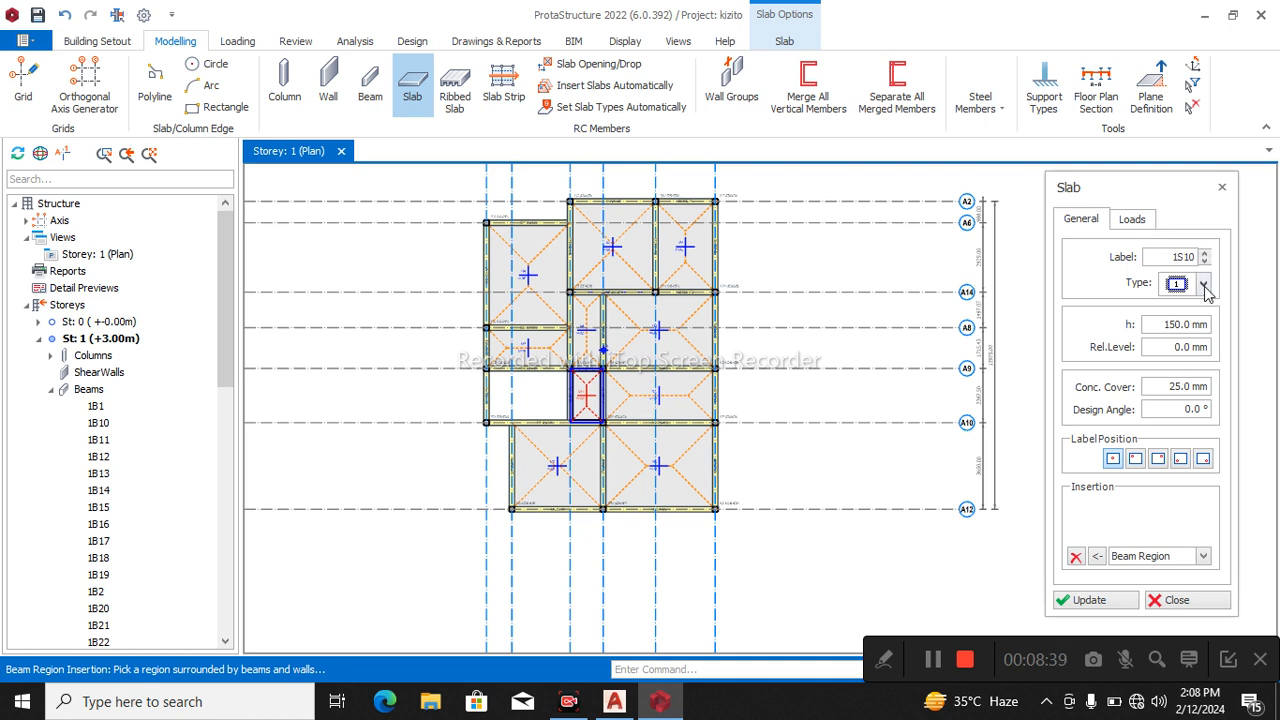
{"action": "left_click", "coordinate": [1204, 284]}
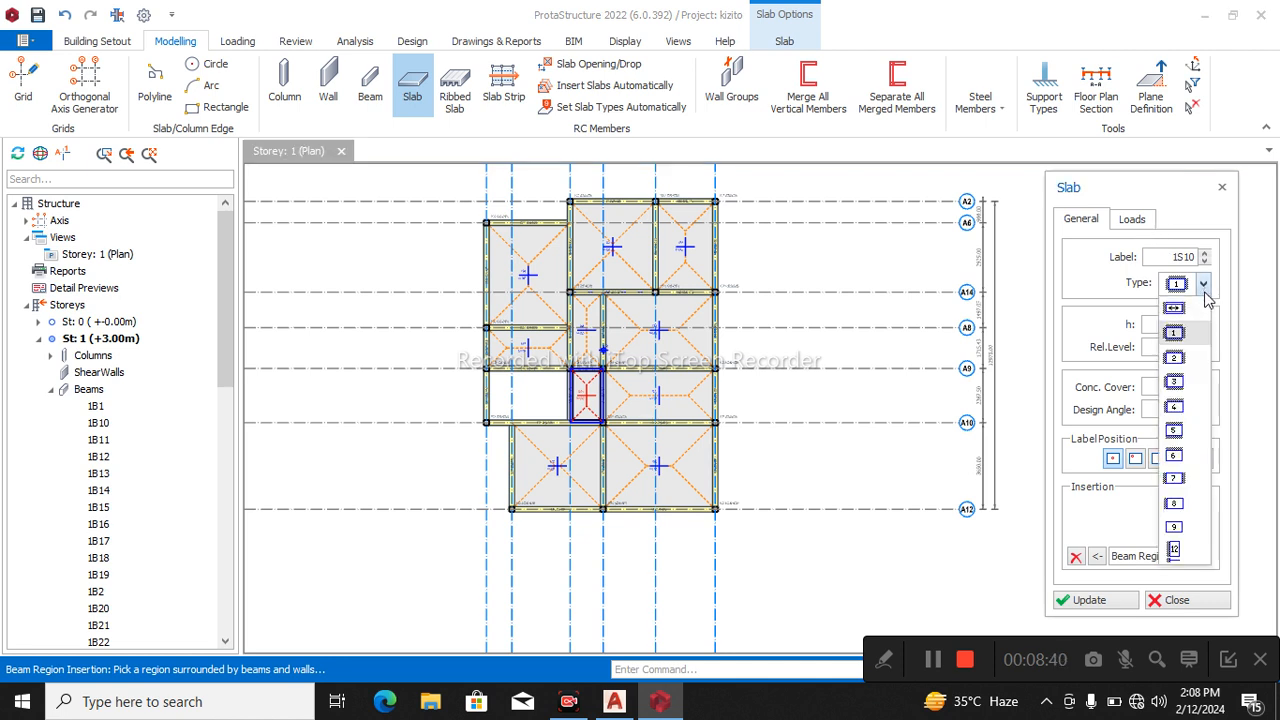
{"action": "left_click", "coordinate": [1175, 550]}
{"action": "left_click", "coordinate": [1184, 224]}
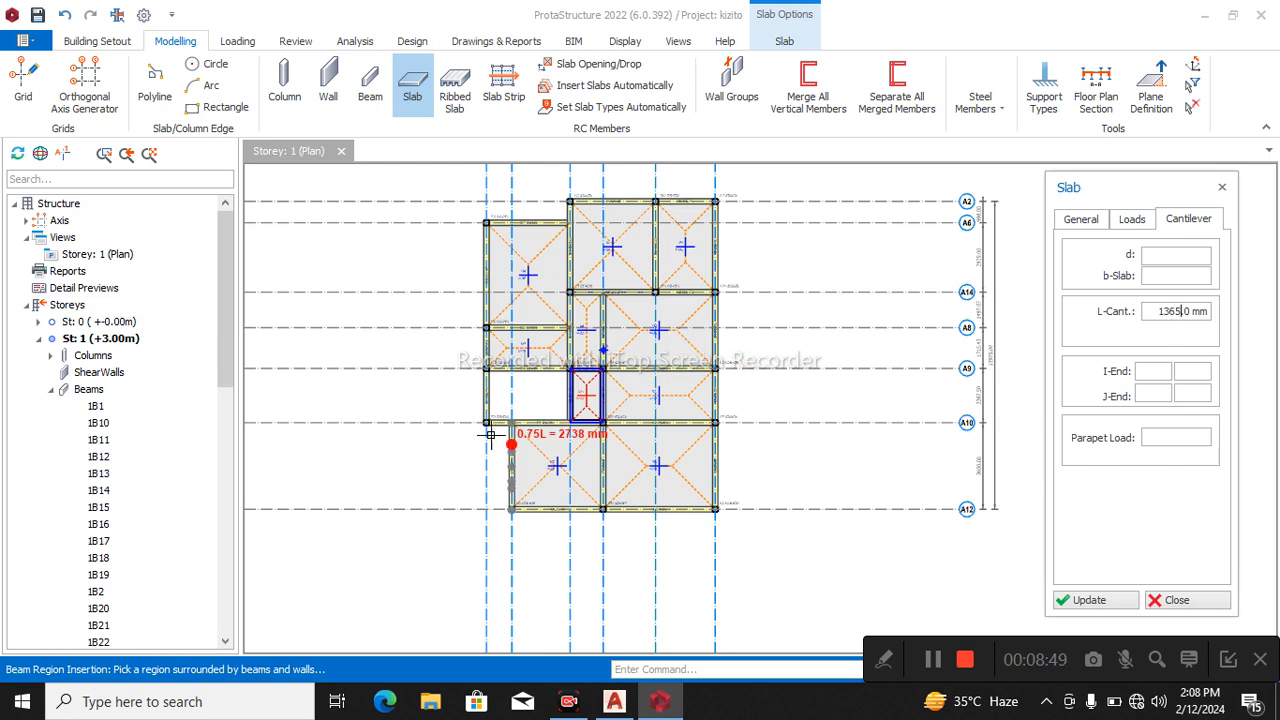
{"action": "scroll", "coordinate": [504, 440], "scroll_direction": "up", "scroll_amount": 2}
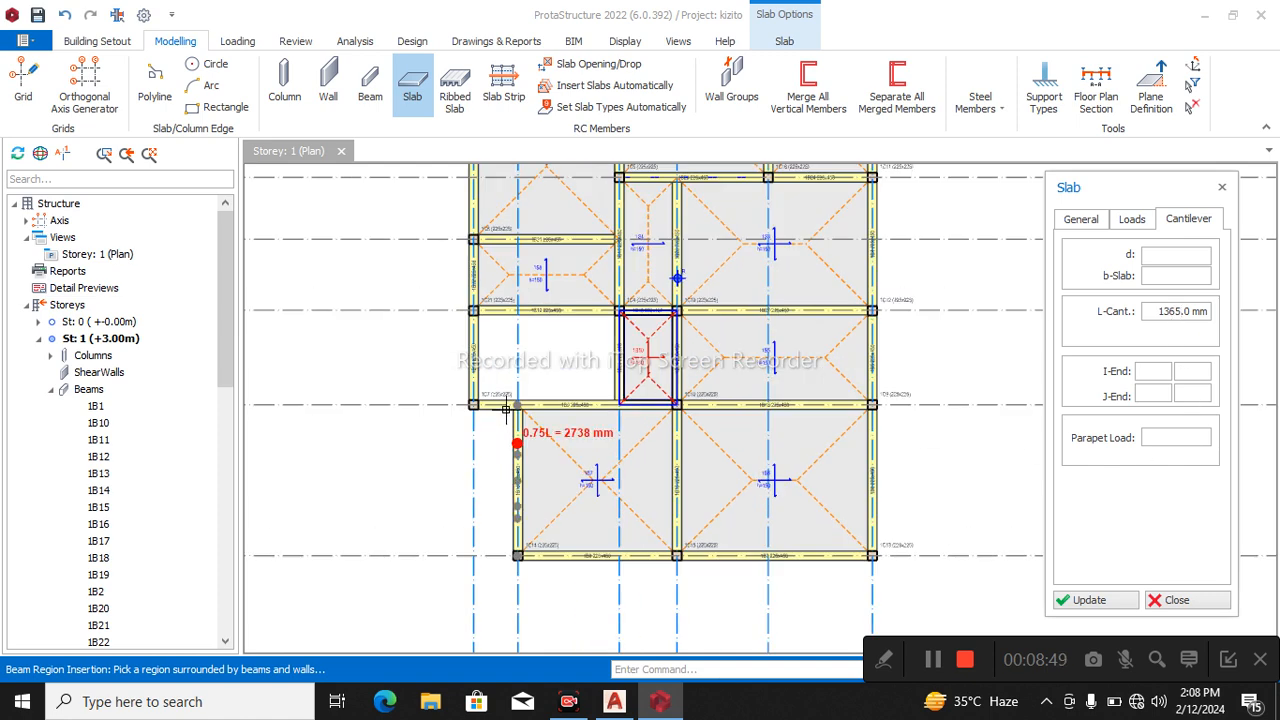
{"action": "left_click", "coordinate": [490, 560]}
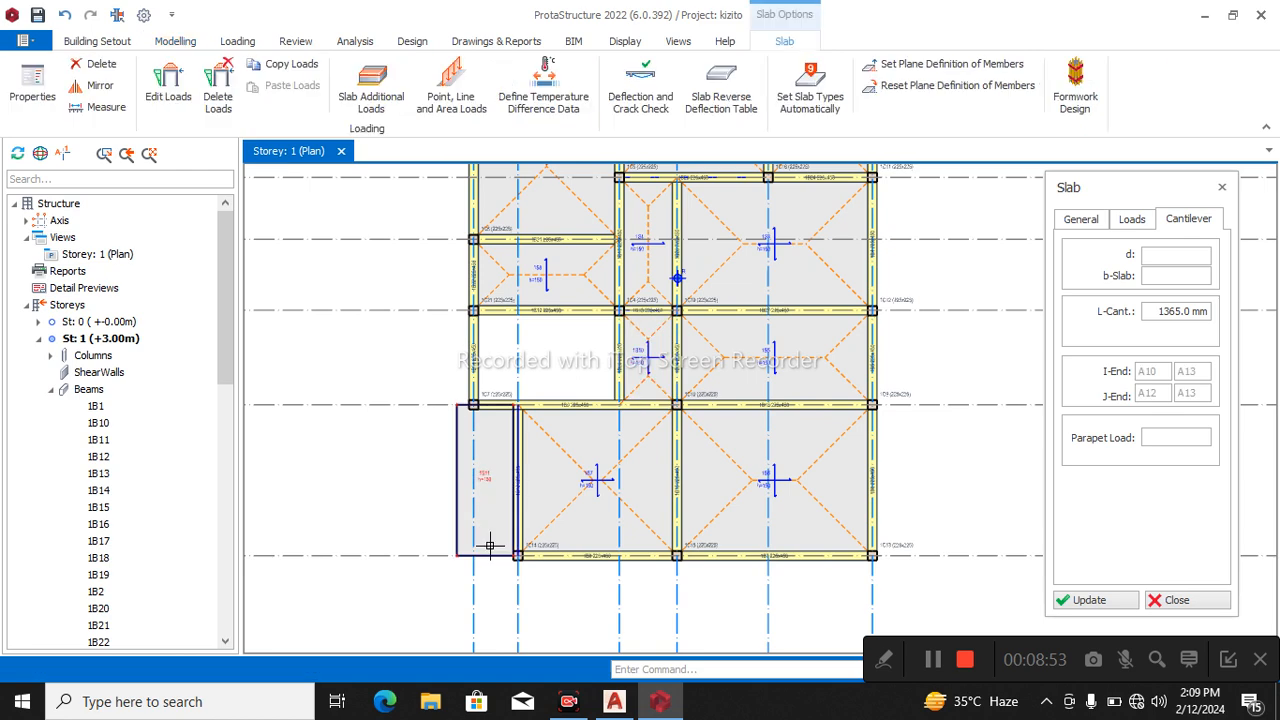
Insert another cantilever slab on the outer side of the A12 beam, from A11 to A13, and leave slab insertion.
{"action": "left_click", "coordinate": [664, 546]}
{"action": "left_click", "coordinate": [511, 548]}
{"action": "left_click", "coordinate": [517, 604]}
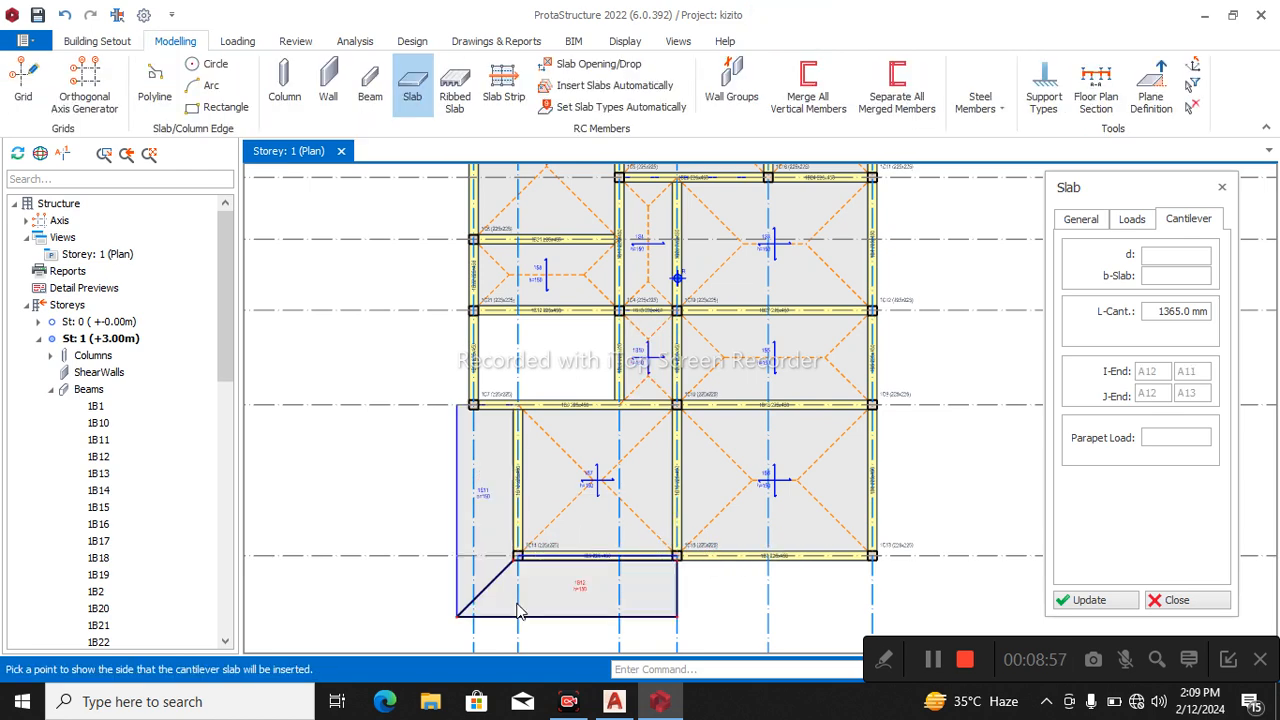
{"action": "scroll", "coordinate": [462, 476], "scroll_direction": "down", "scroll_amount": 2}
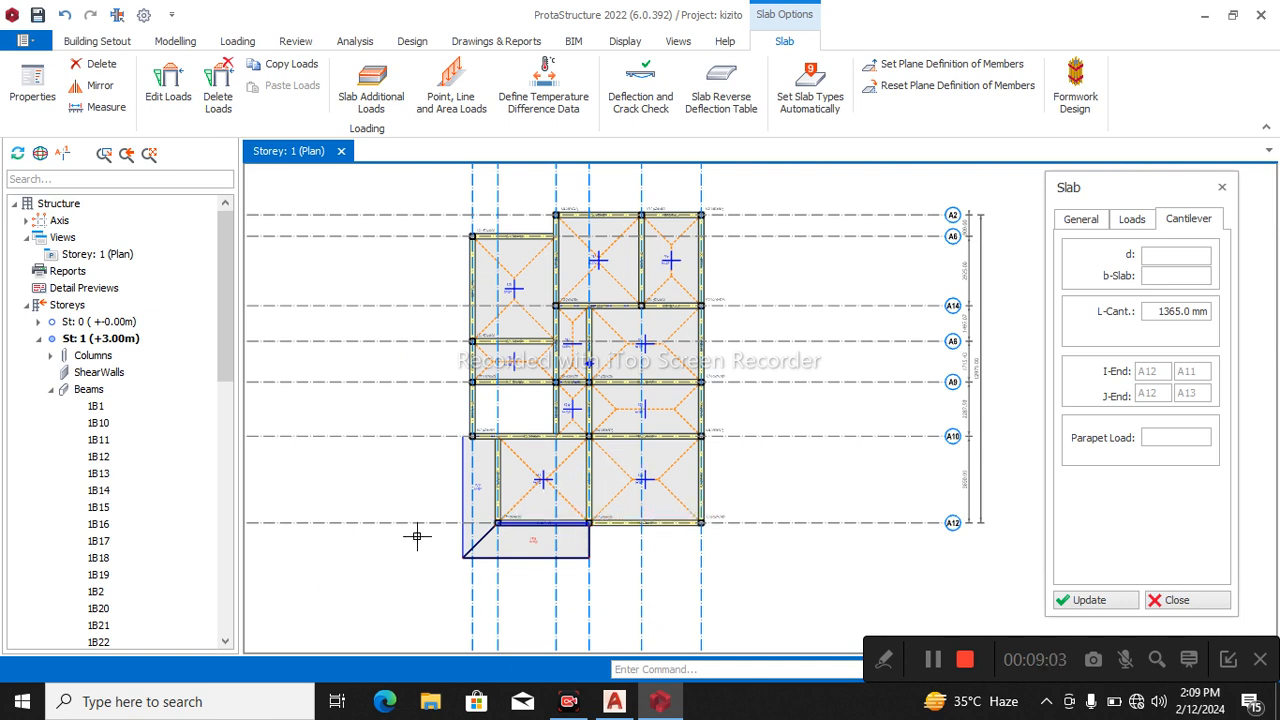
{"action": "key", "text": "Escape"}
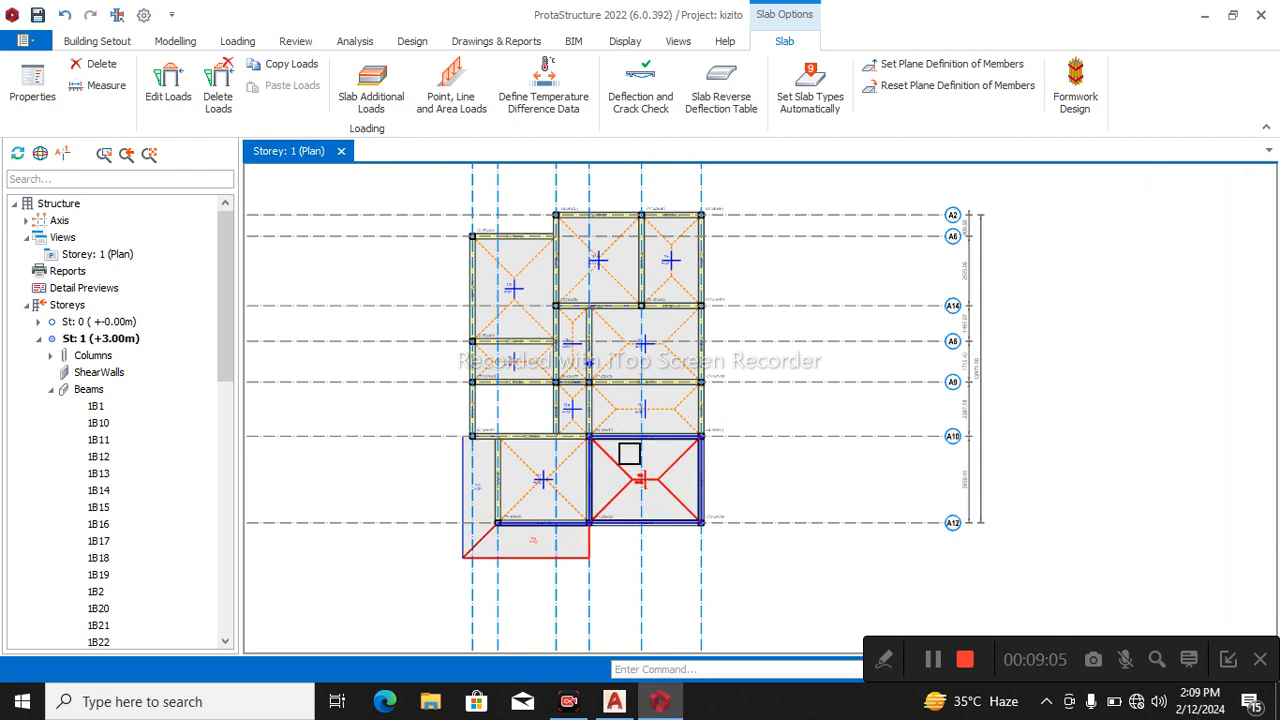
Examine the Storey 1 slabs and cantilevers in a 3D physical model view, then return to the plan.
{"action": "middle_click_drag", "start_coordinate": [734, 431], "coordinate": [666, 442]}
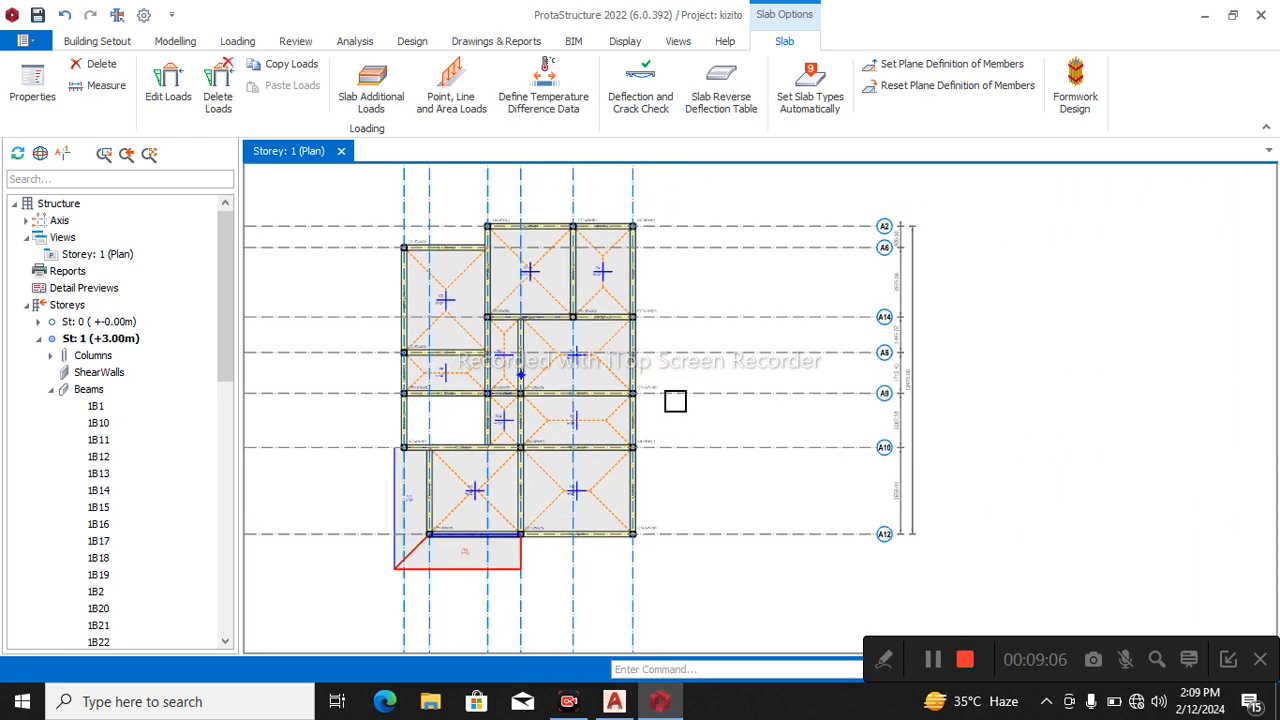
{"action": "right_click", "coordinate": [295, 163]}
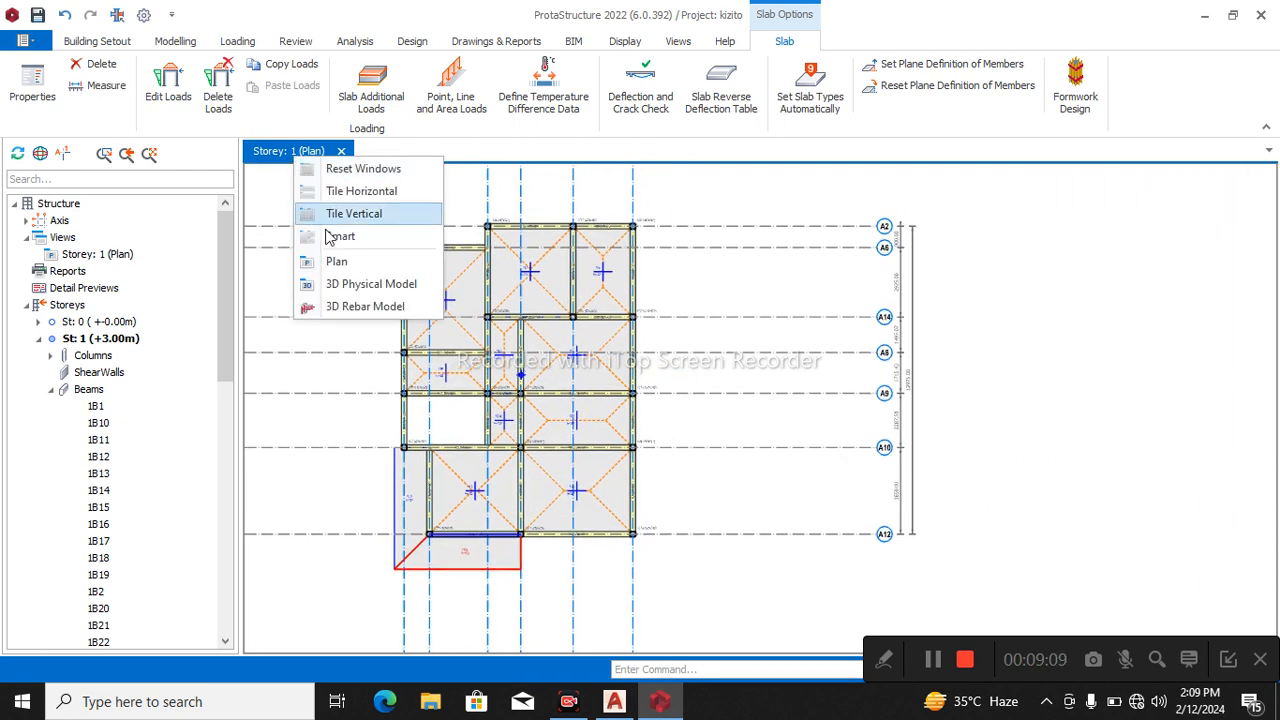
{"action": "left_click", "coordinate": [358, 284]}
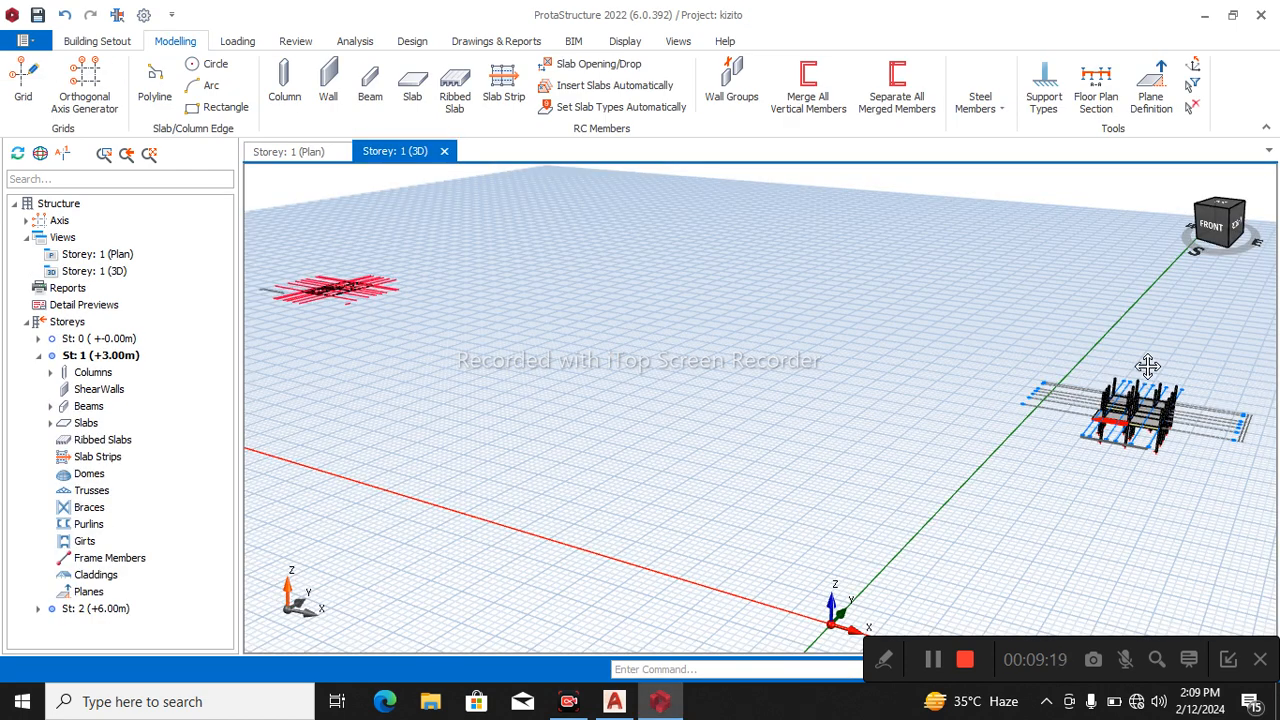
{"action": "middle_click_drag", "start_coordinate": [1148, 367], "coordinate": [626, 420]}
{"action": "scroll", "coordinate": [409, 457], "scroll_direction": "up", "scroll_amount": 3}
{"action": "scroll", "coordinate": [409, 457], "scroll_direction": "up", "scroll_amount": 2}
{"action": "middle_click_drag", "start_coordinate": [406, 453], "coordinate": [591, 442]}
{"action": "mouse_move", "coordinate": [541, 503]}
{"action": "right_mouse_down"}
{"action": "mouse_move", "coordinate": [562, 508]}
{"action": "mouse_move", "coordinate": [397, 297]}
{"action": "right_mouse_up"}
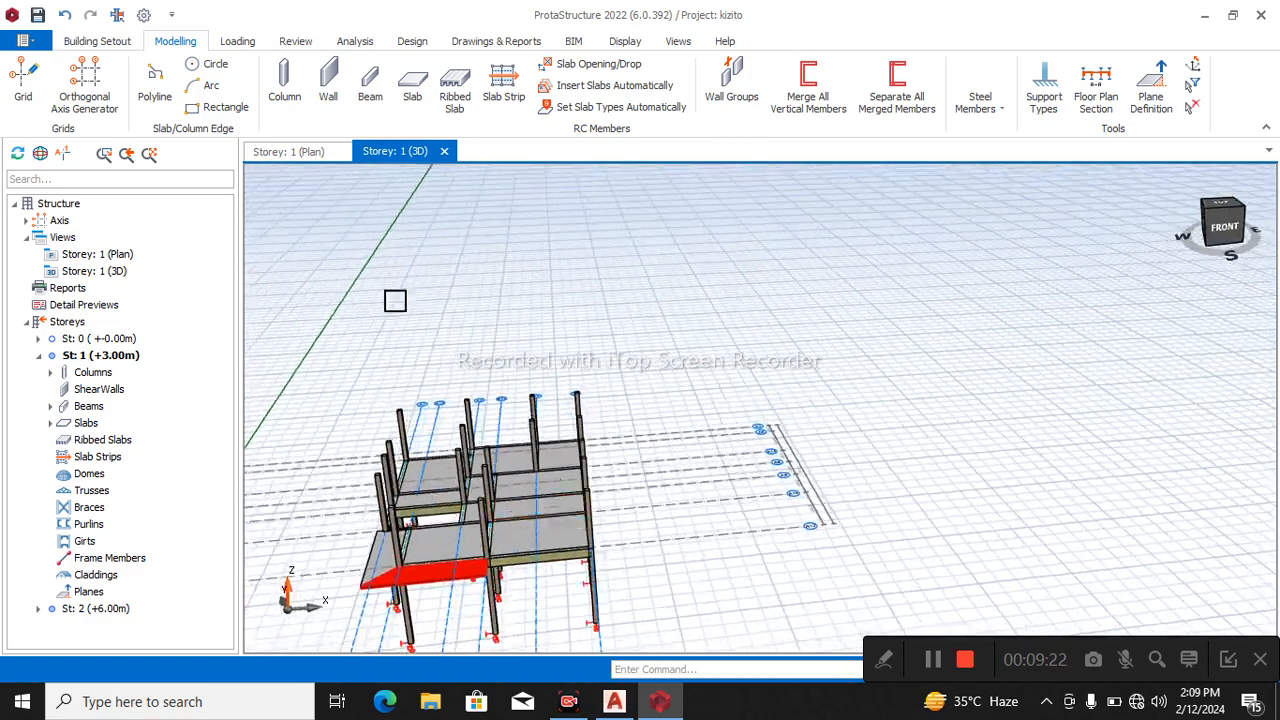
{"action": "left_click", "coordinate": [289, 152]}
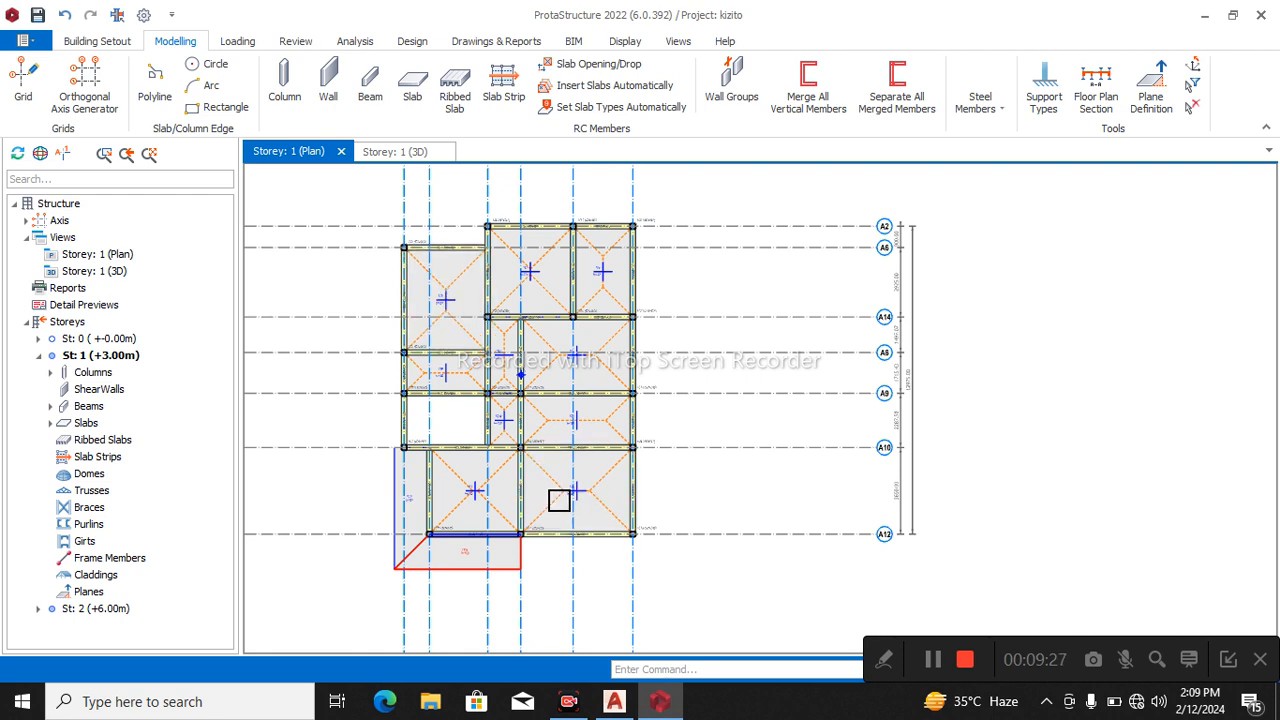
{"action": "mouse_move", "coordinate": [561, 508]}
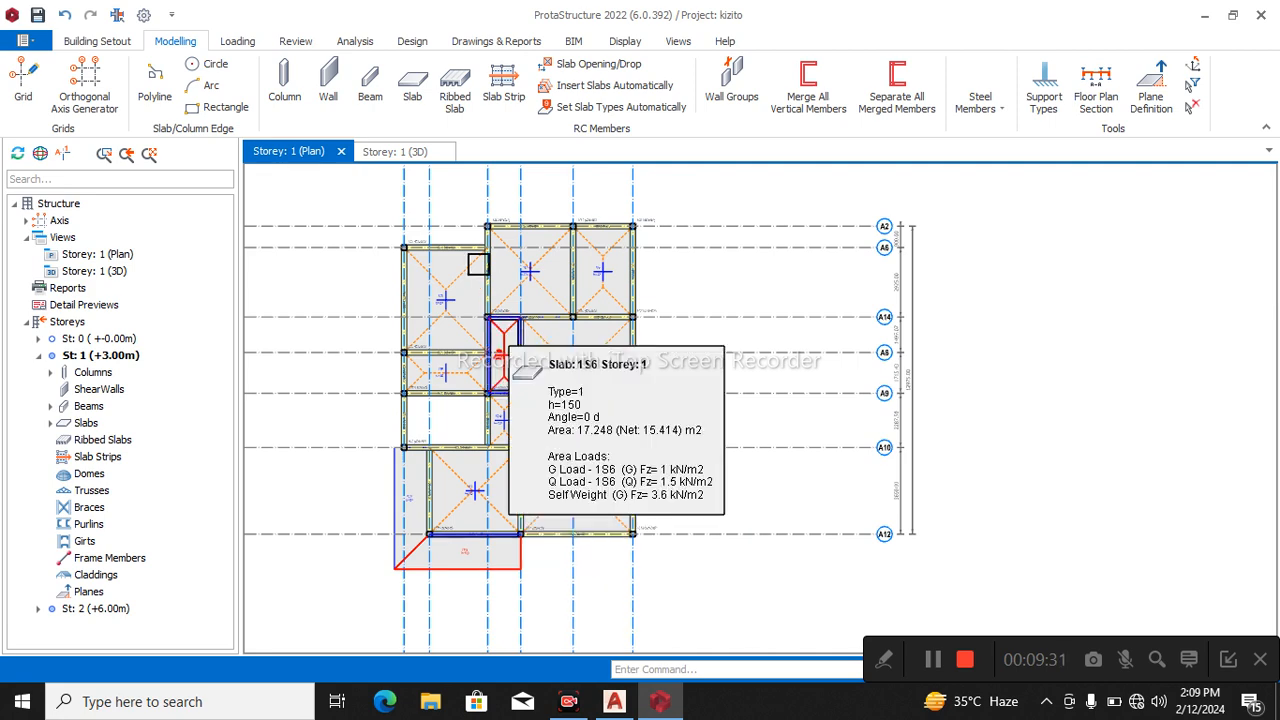
{"action": "scroll", "coordinate": [478, 263], "scroll_direction": "up", "scroll_amount": 1}
{"action": "scroll", "coordinate": [478, 263], "scroll_direction": "up", "scroll_amount": 1}
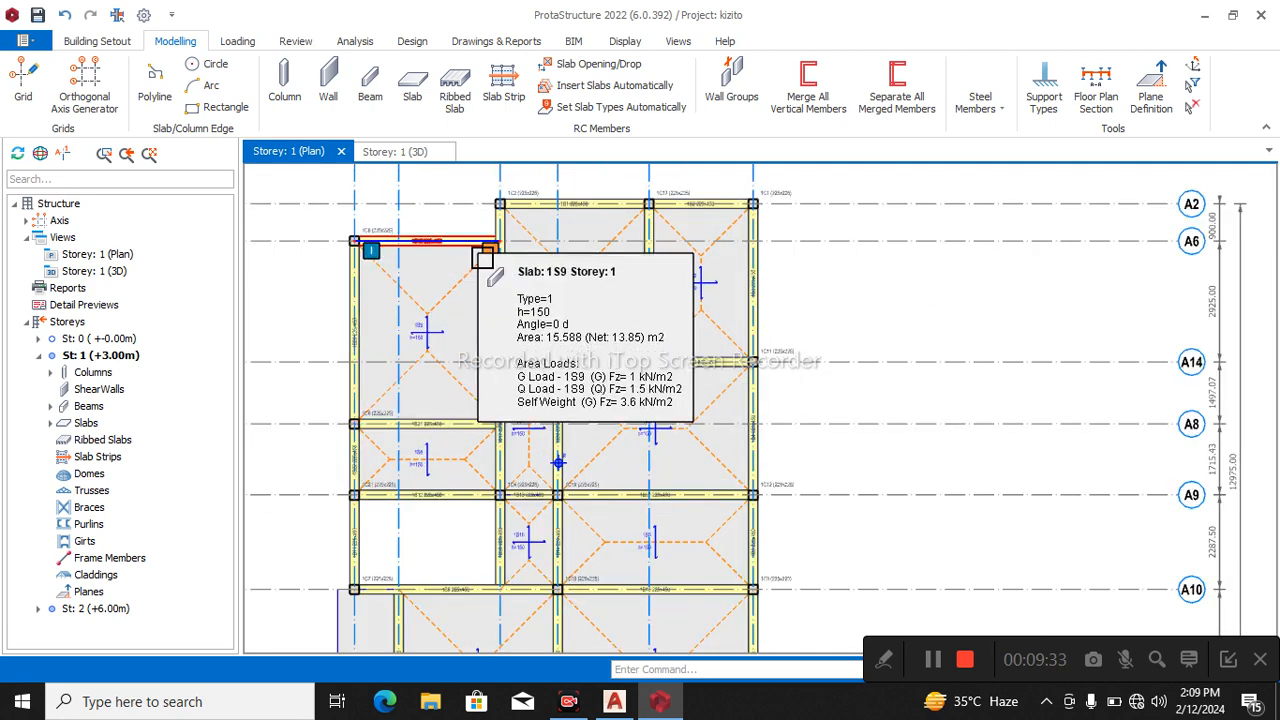
{"action": "left_click", "coordinate": [238, 41]}
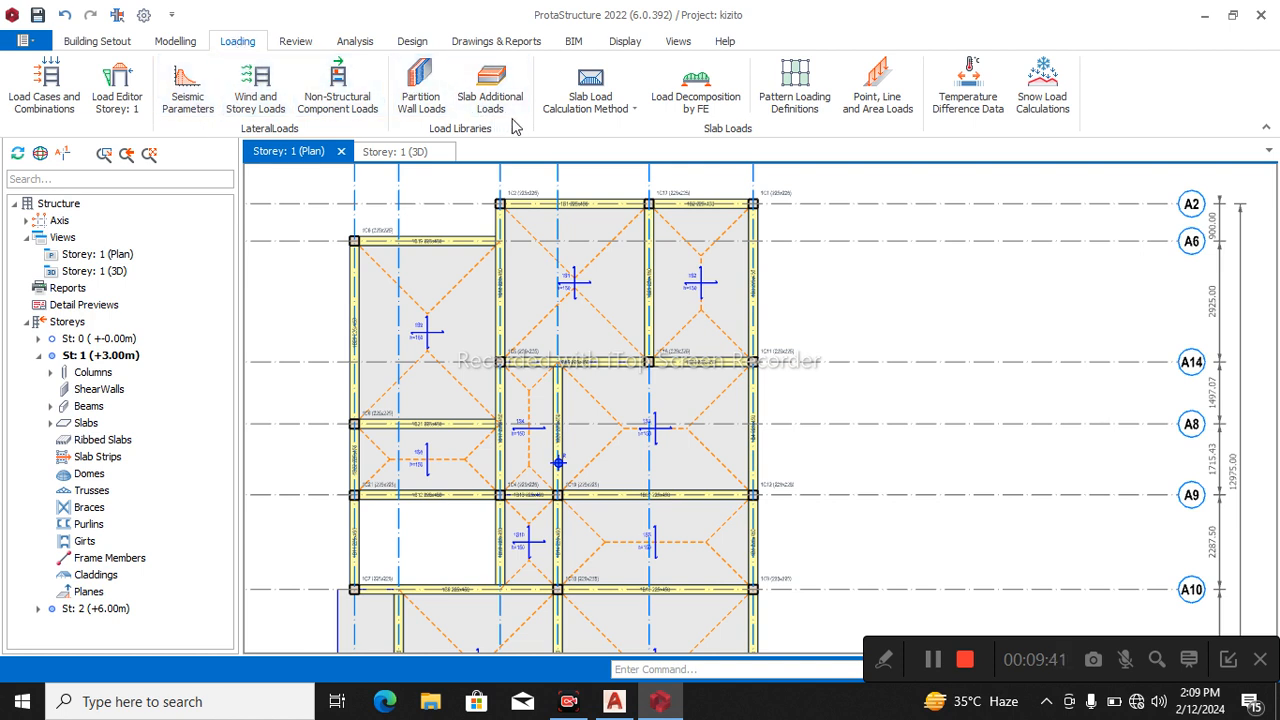
{"action": "left_click", "coordinate": [885, 114]}
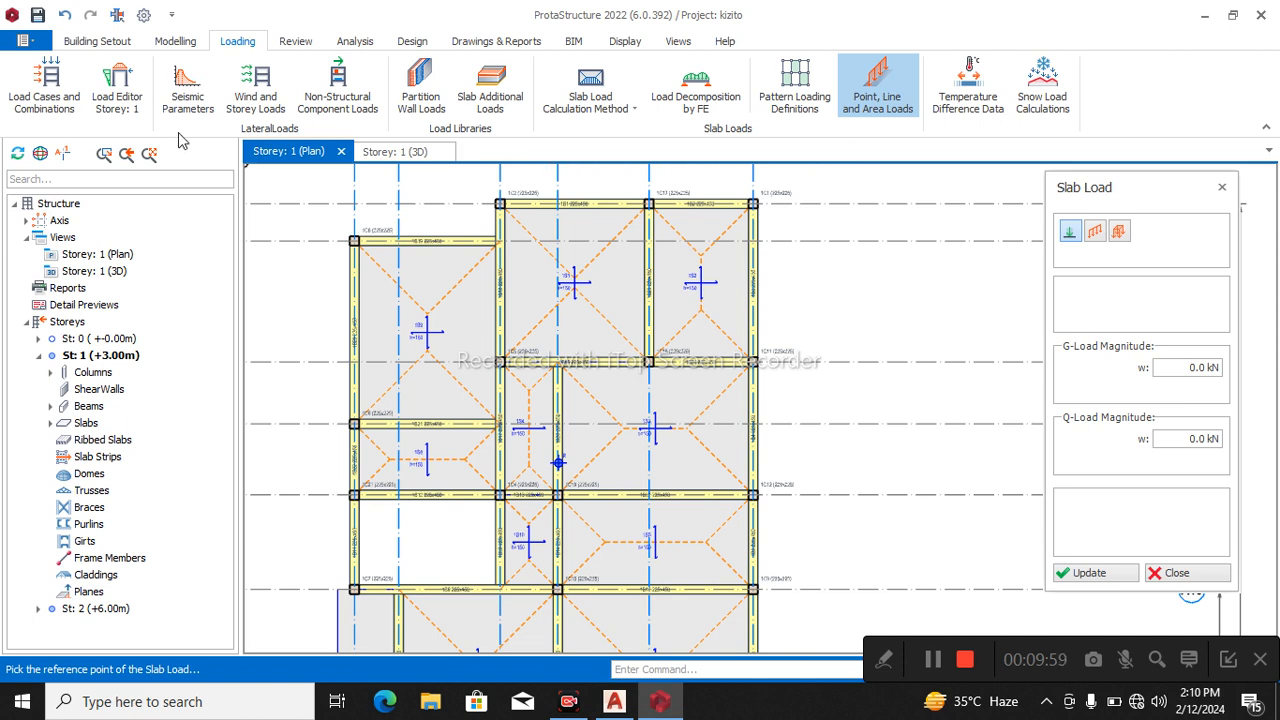
{"action": "key", "text": "Escape"}
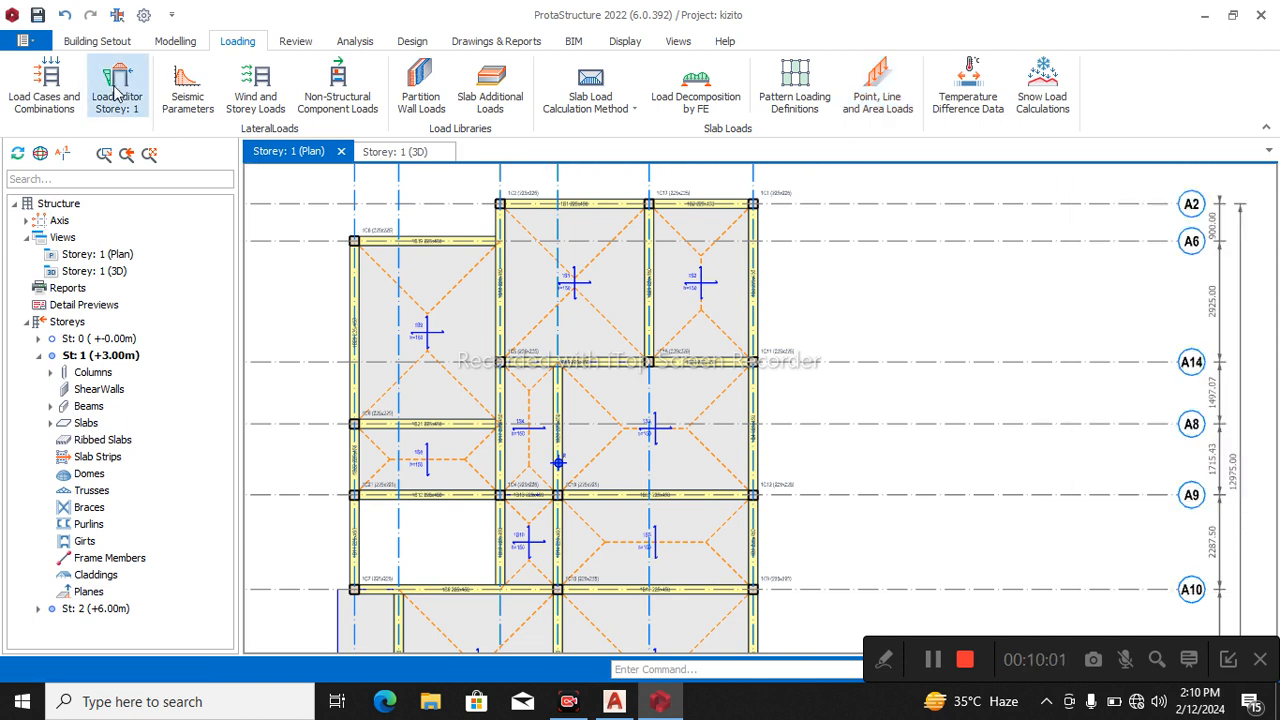
{"action": "left_click", "coordinate": [173, 42]}
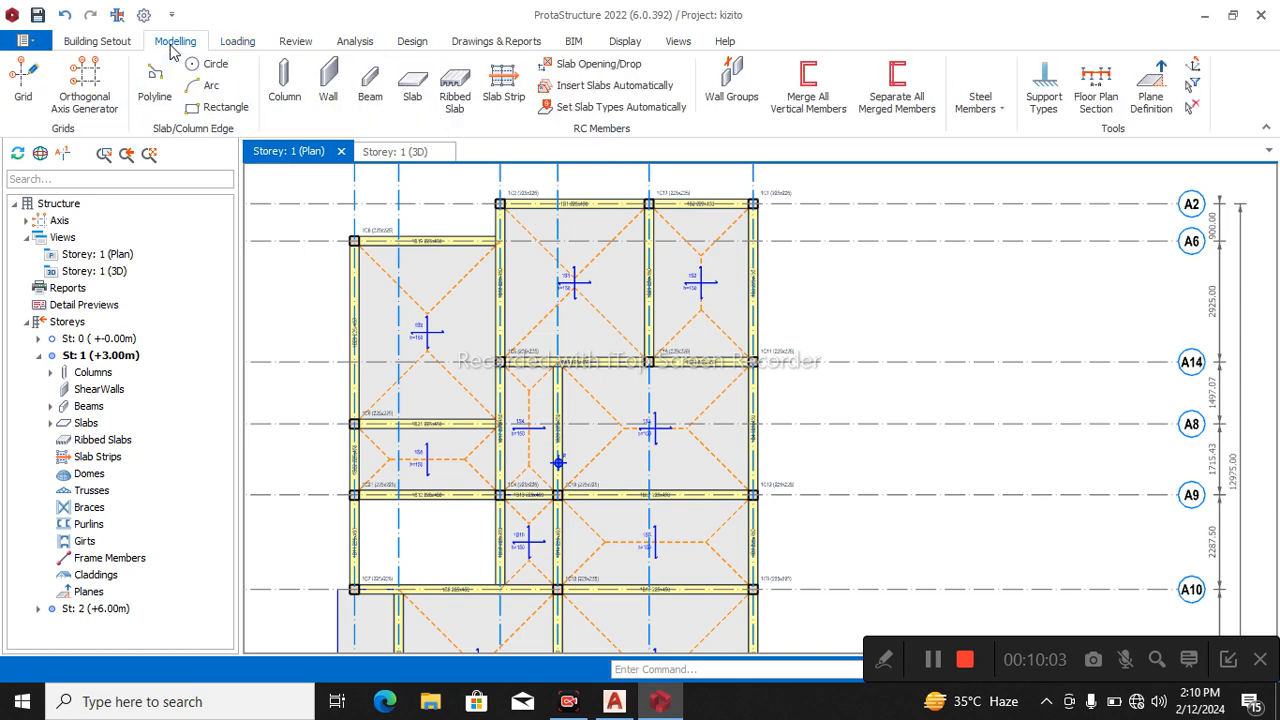
{"action": "left_click", "coordinate": [934, 661]}
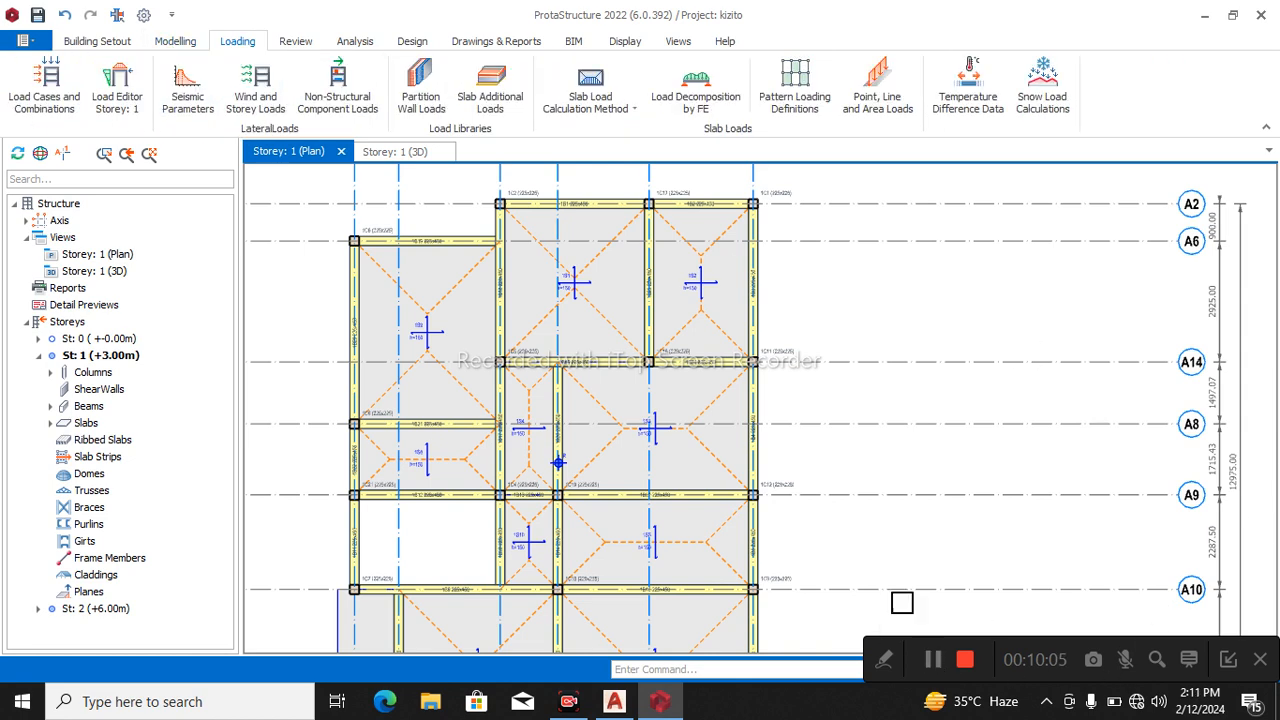
{"action": "left_click", "coordinate": [768, 312]}
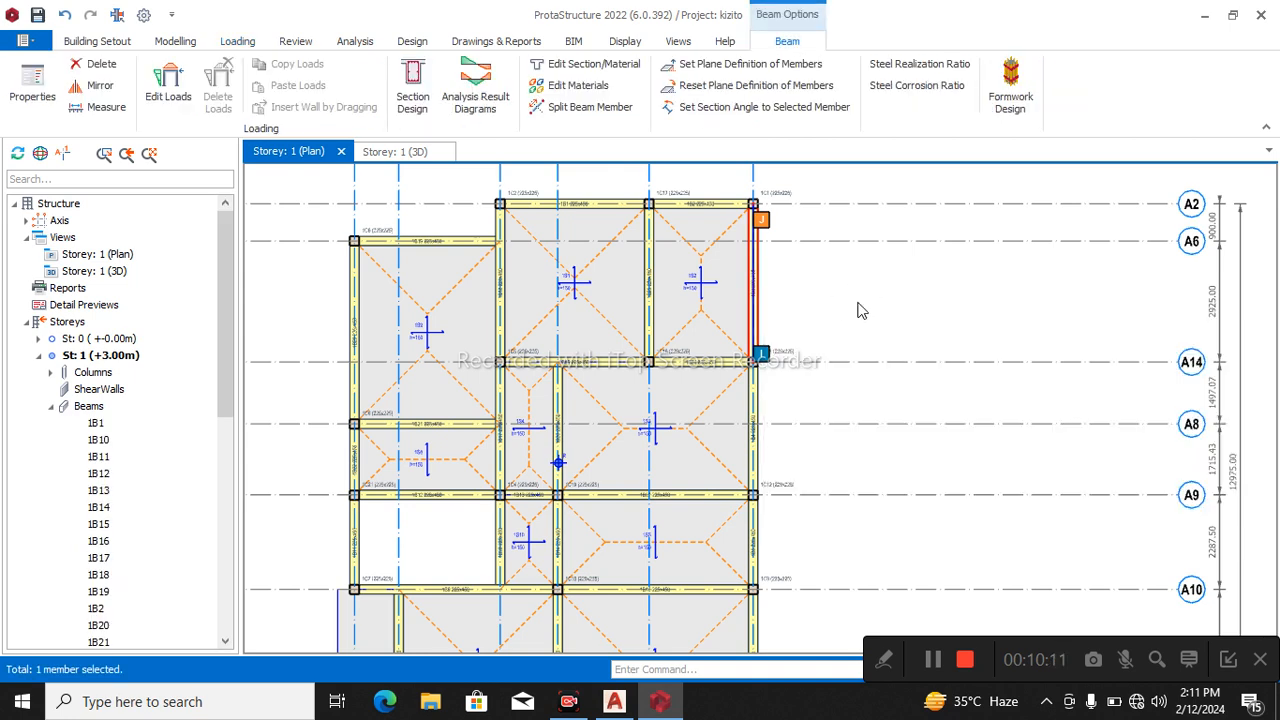
{"action": "right_click", "coordinate": [857, 311]}
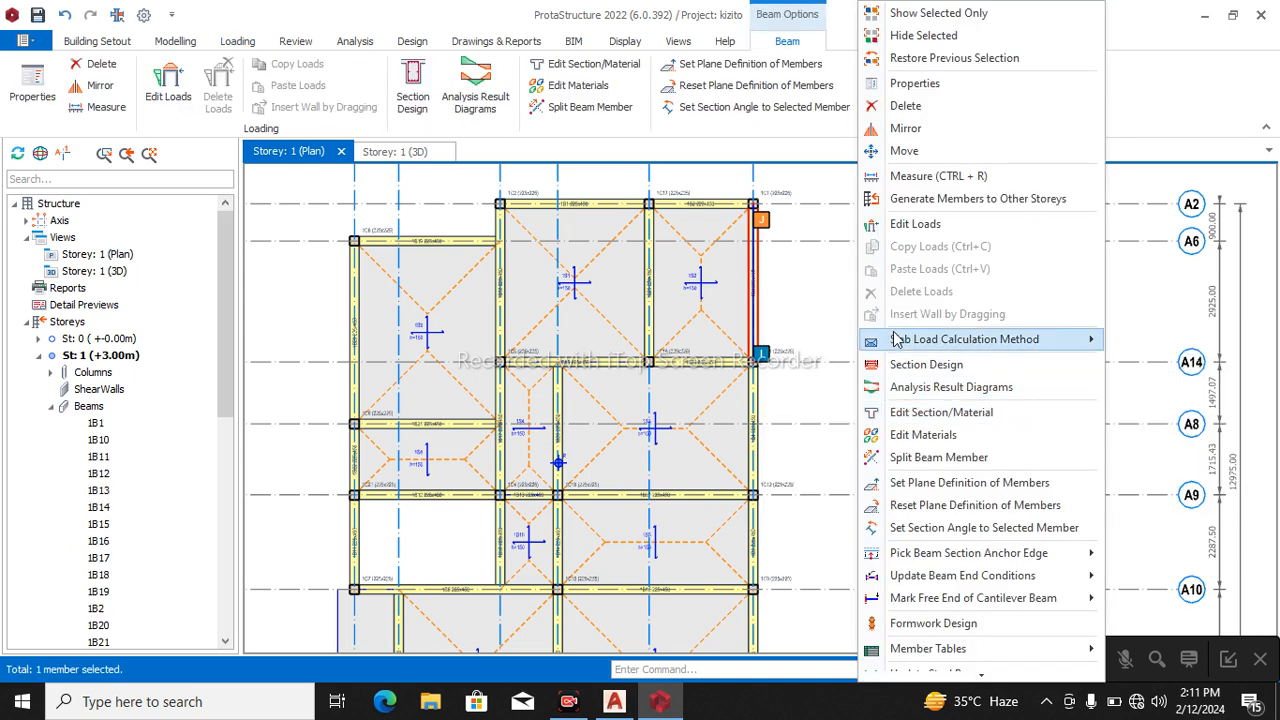
{"action": "left_click", "coordinate": [912, 226]}
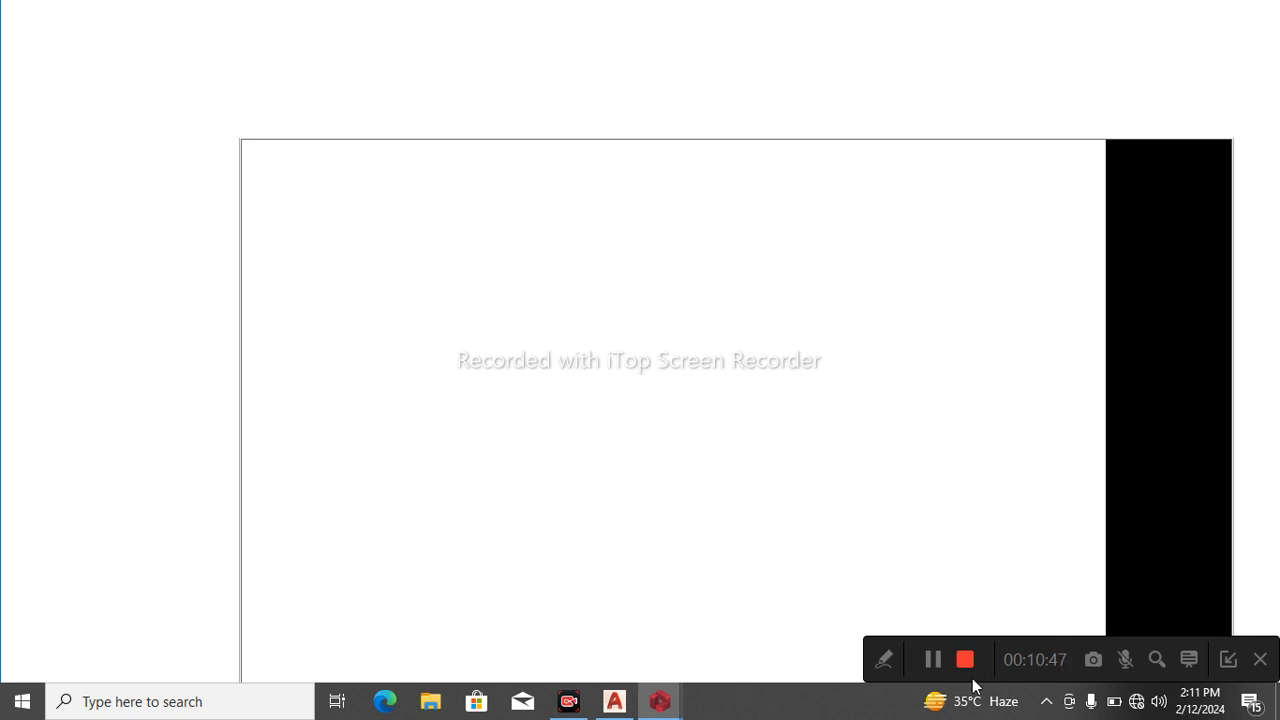
{"action": "left_click", "coordinate": [933, 658]}
{"action": "left_click", "coordinate": [939, 658]}
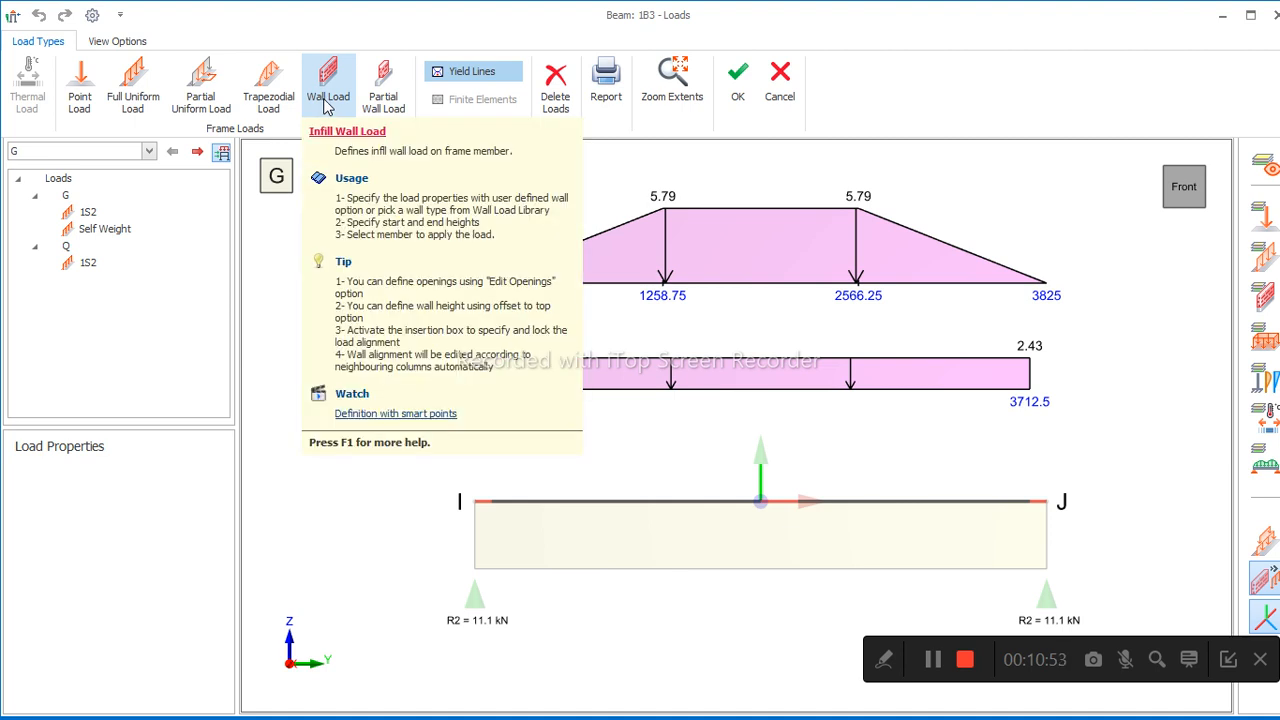
{"action": "left_click", "coordinate": [738, 88]}
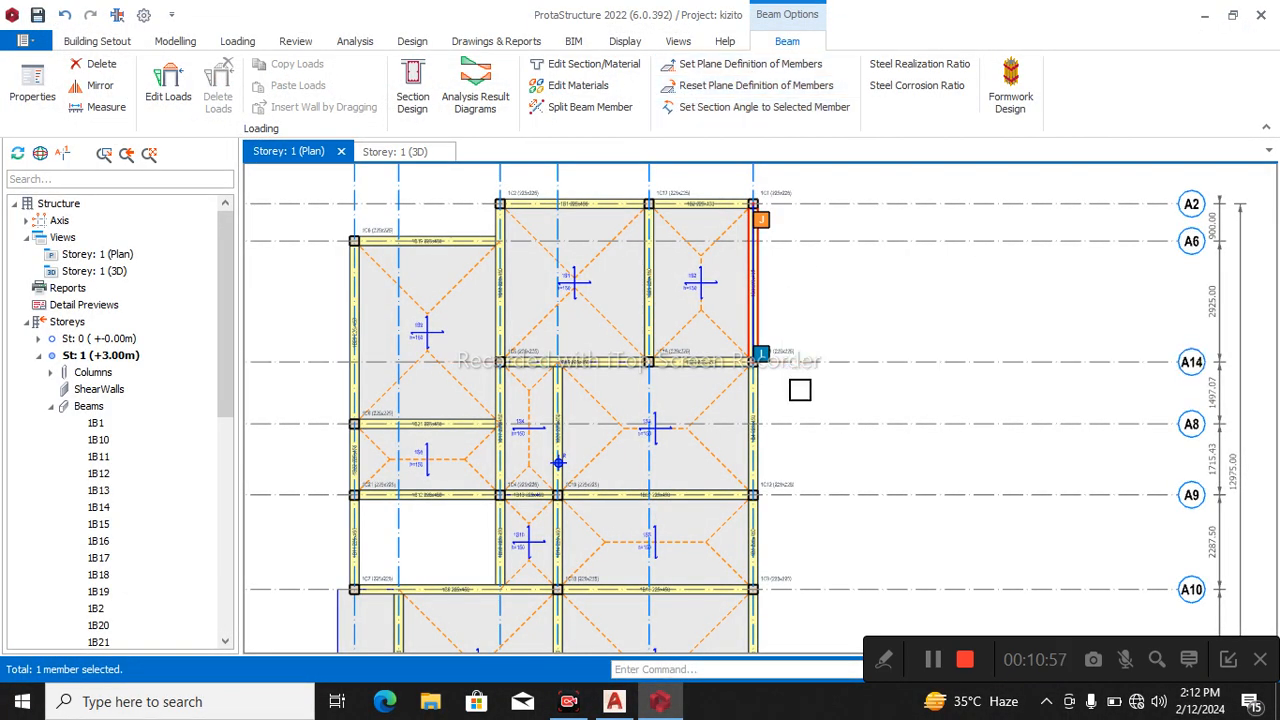
{"action": "key", "text": "Escape"}
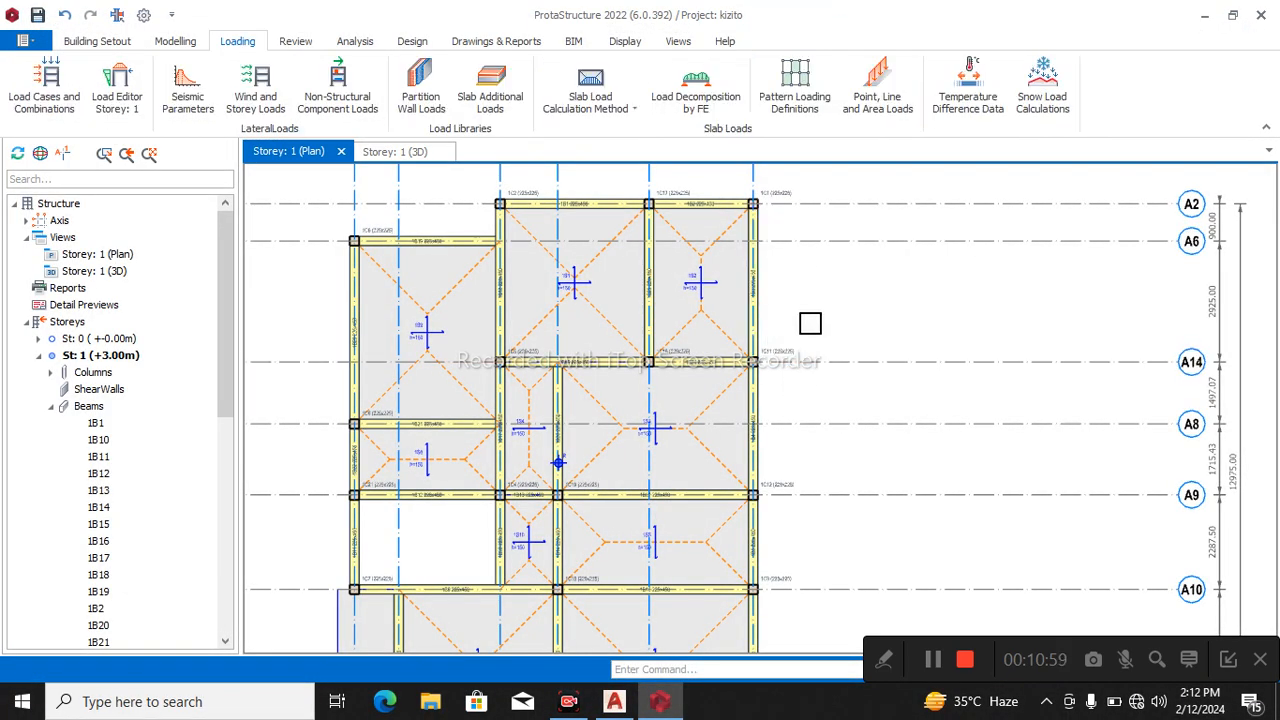
Try to define a wall load on beam 1B3 with a thickness of 225 mm and a unit weight of 3.87 kN/m2.
{"action": "left_click", "coordinate": [771, 311]}
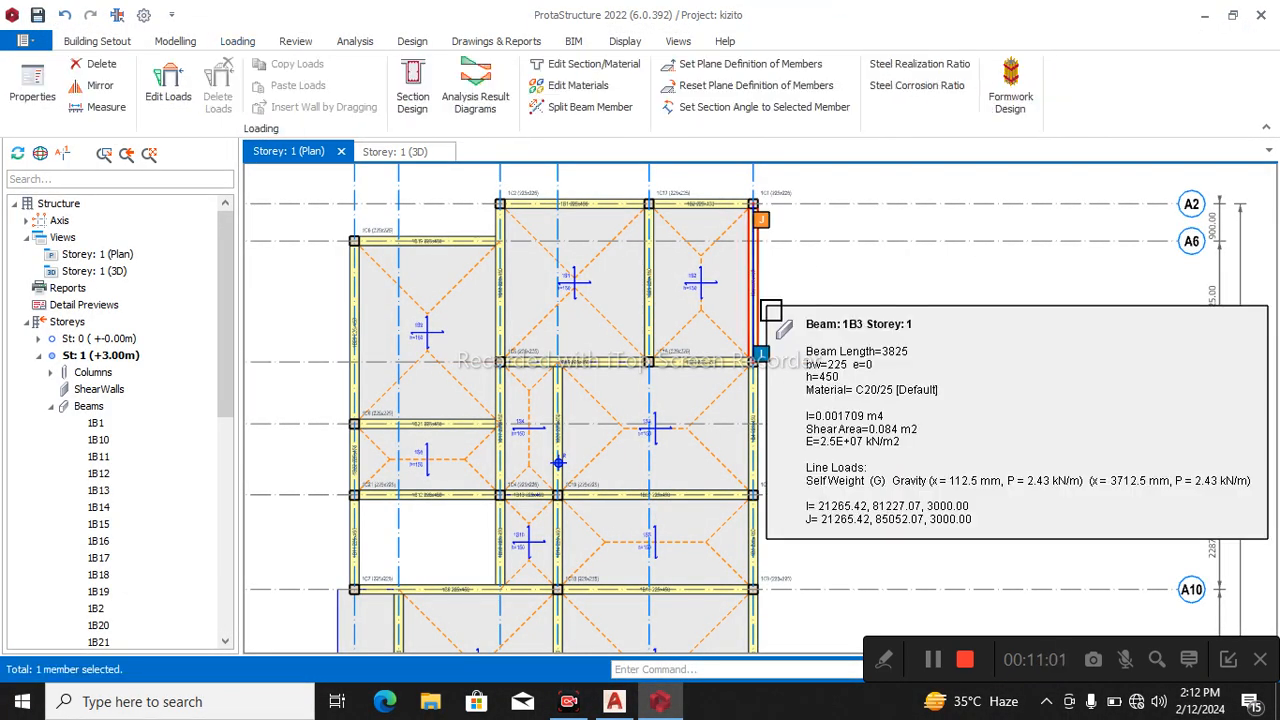
{"action": "right_click", "coordinate": [849, 308]}
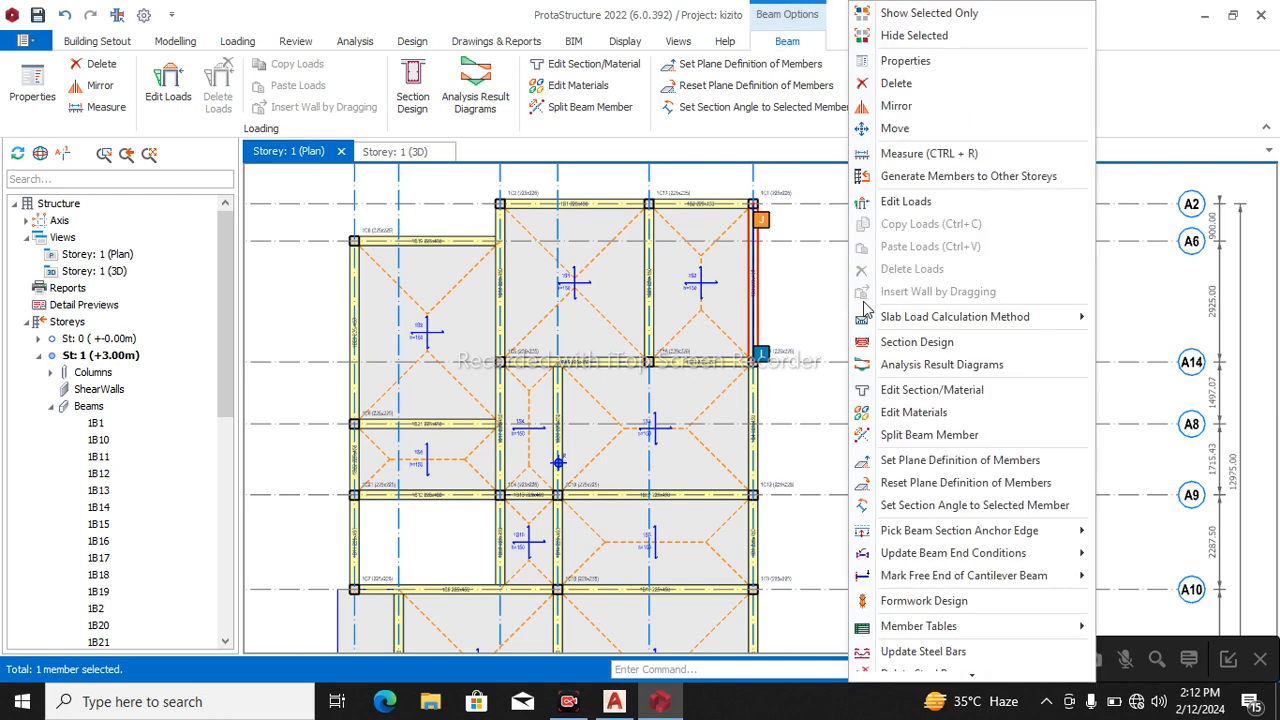
{"action": "left_click", "coordinate": [906, 201]}
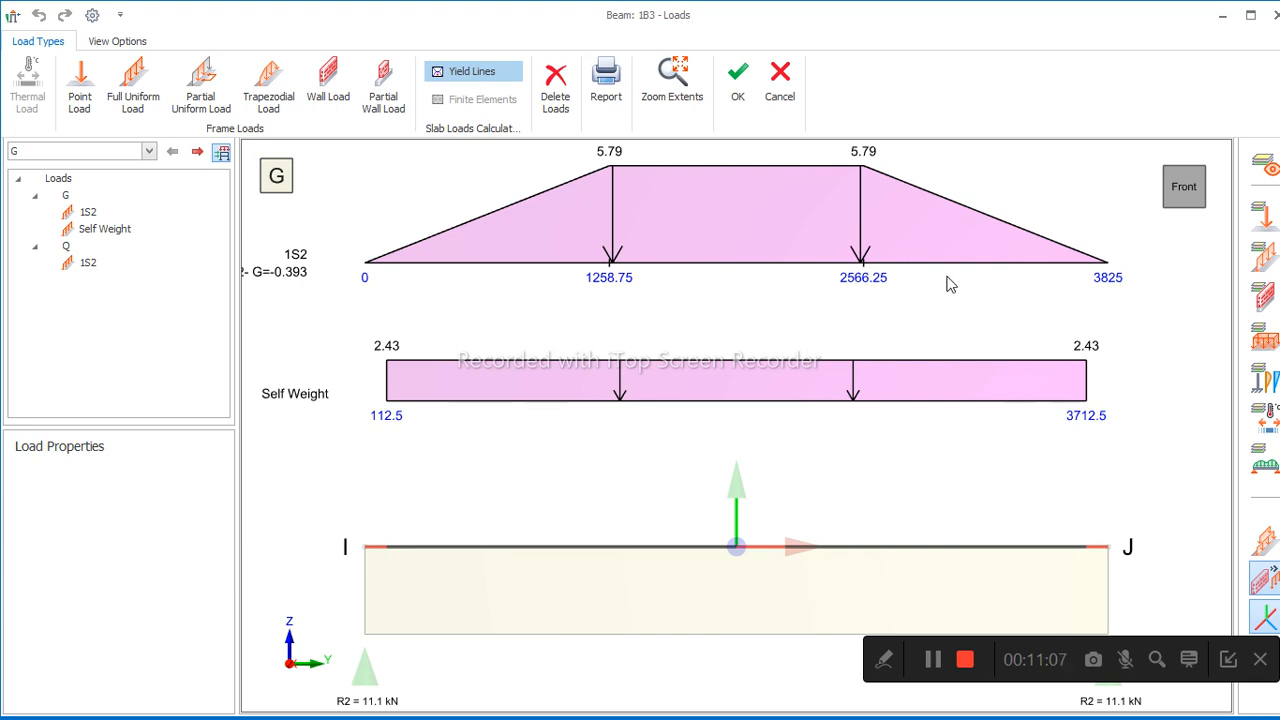
{"action": "left_click", "coordinate": [325, 80]}
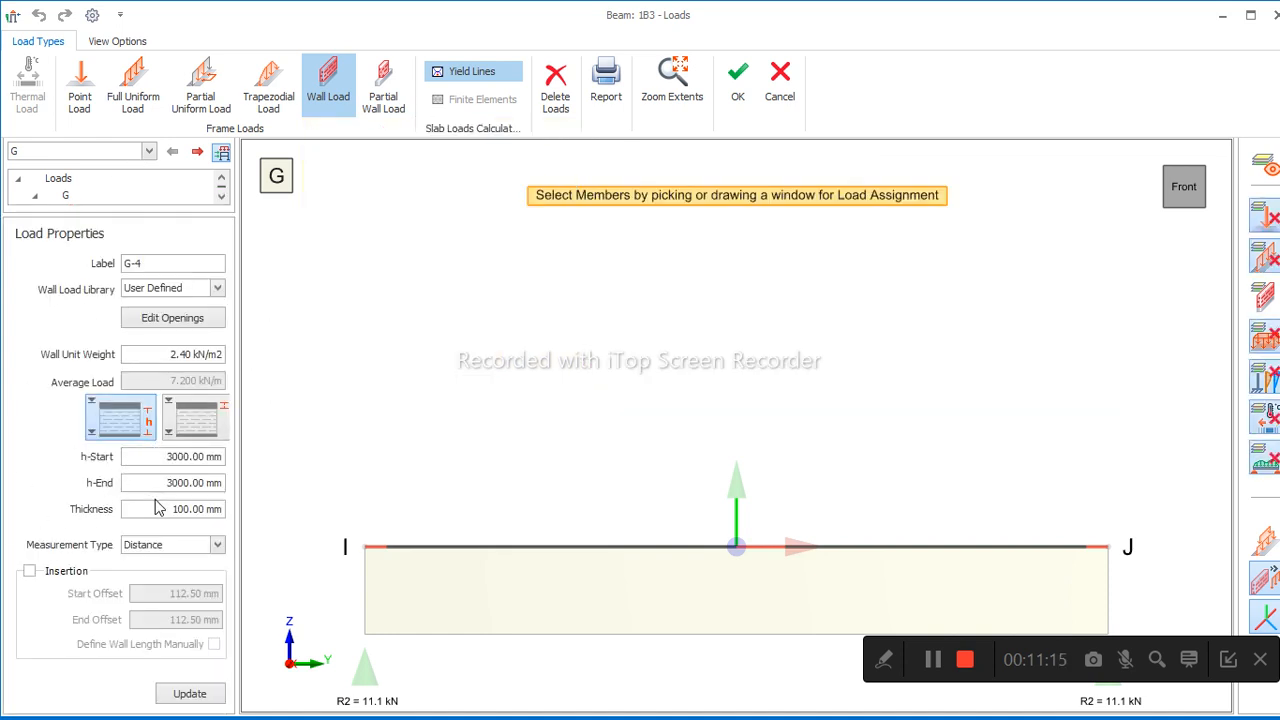
{"action": "left_click", "coordinate": [156, 508]}
{"action": "type", "text": "225"}
{"action": "left_click_drag", "start_coordinate": [168, 356], "coordinate": [213, 357]}
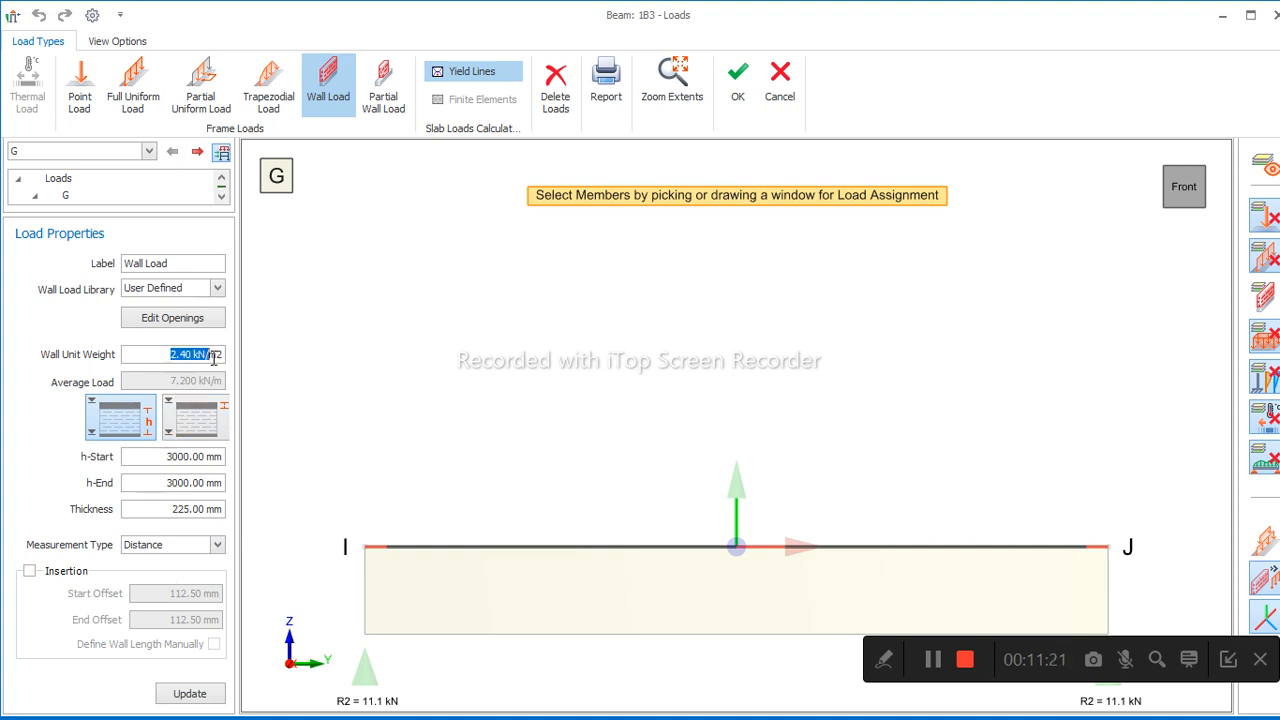
{"action": "type", "text": "3"}
{"action": "left_click", "coordinate": [196, 696]}
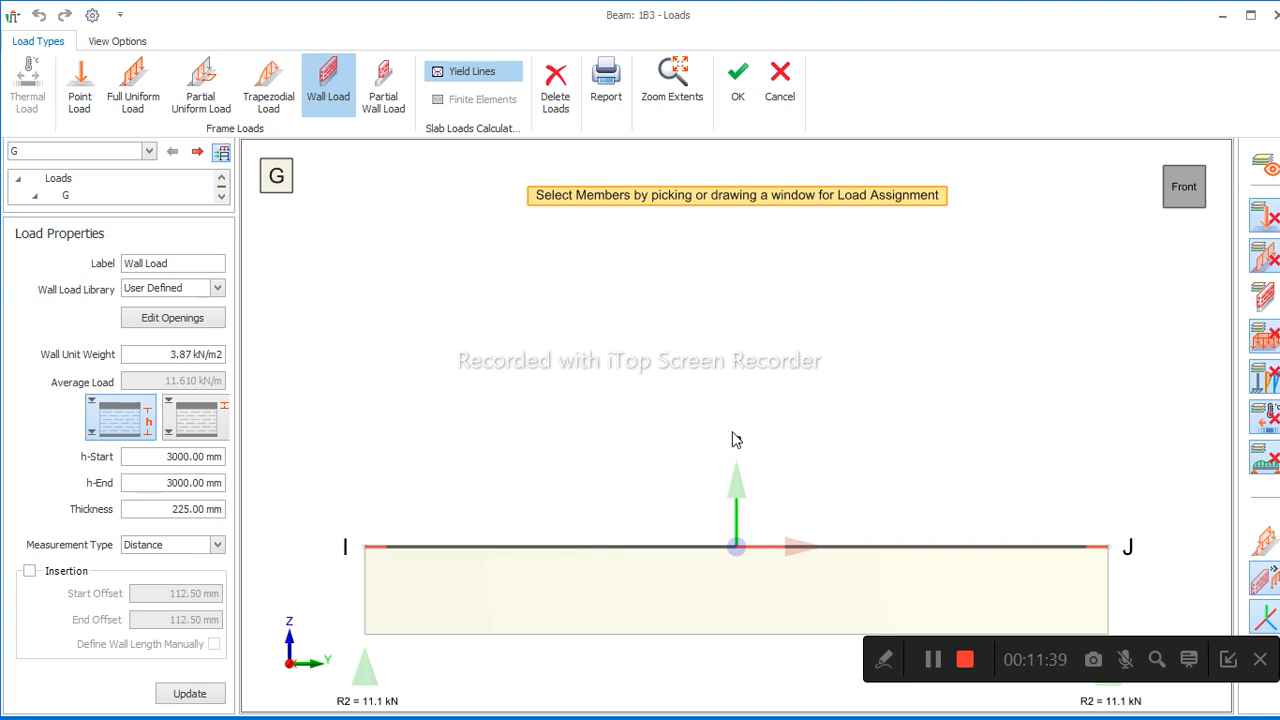
Try to pick beam 1B3 for the wall load in its load editor, and close the editor.
{"action": "key", "text": "Escape"}
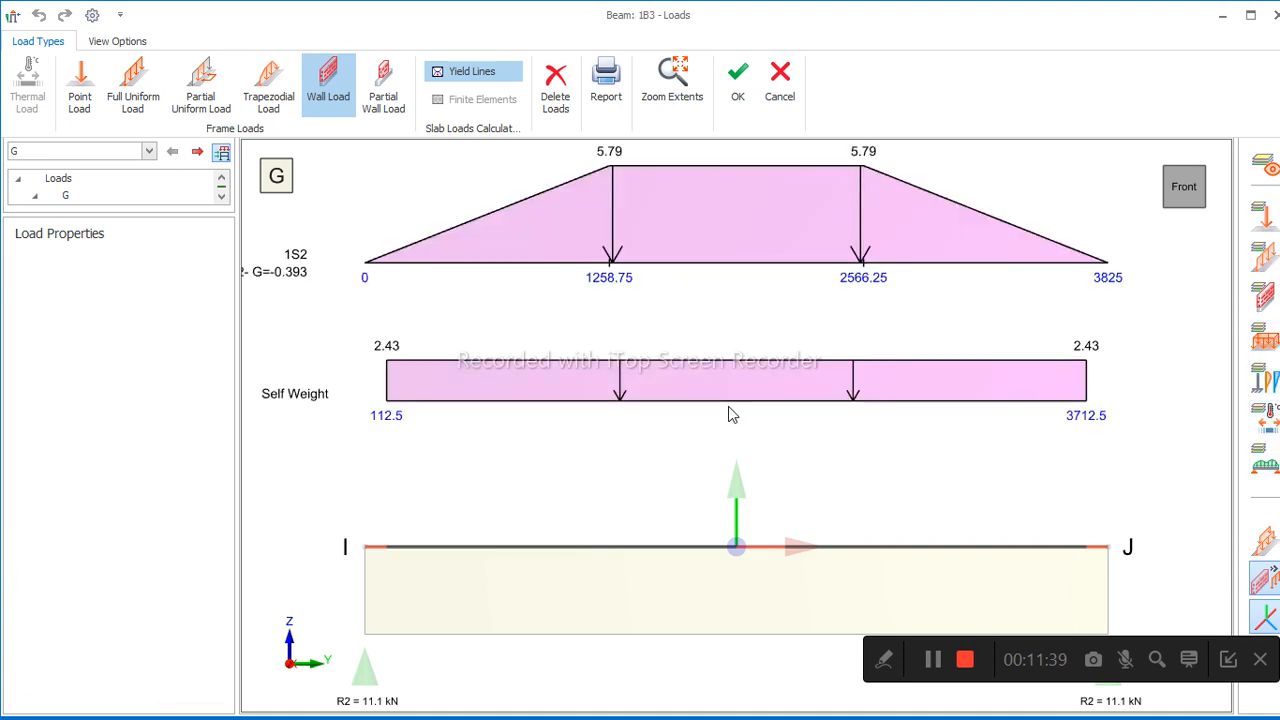
{"action": "left_click", "coordinate": [738, 516]}
{"action": "key", "text": "Escape"}
{"action": "left_click", "coordinate": [738, 472]}
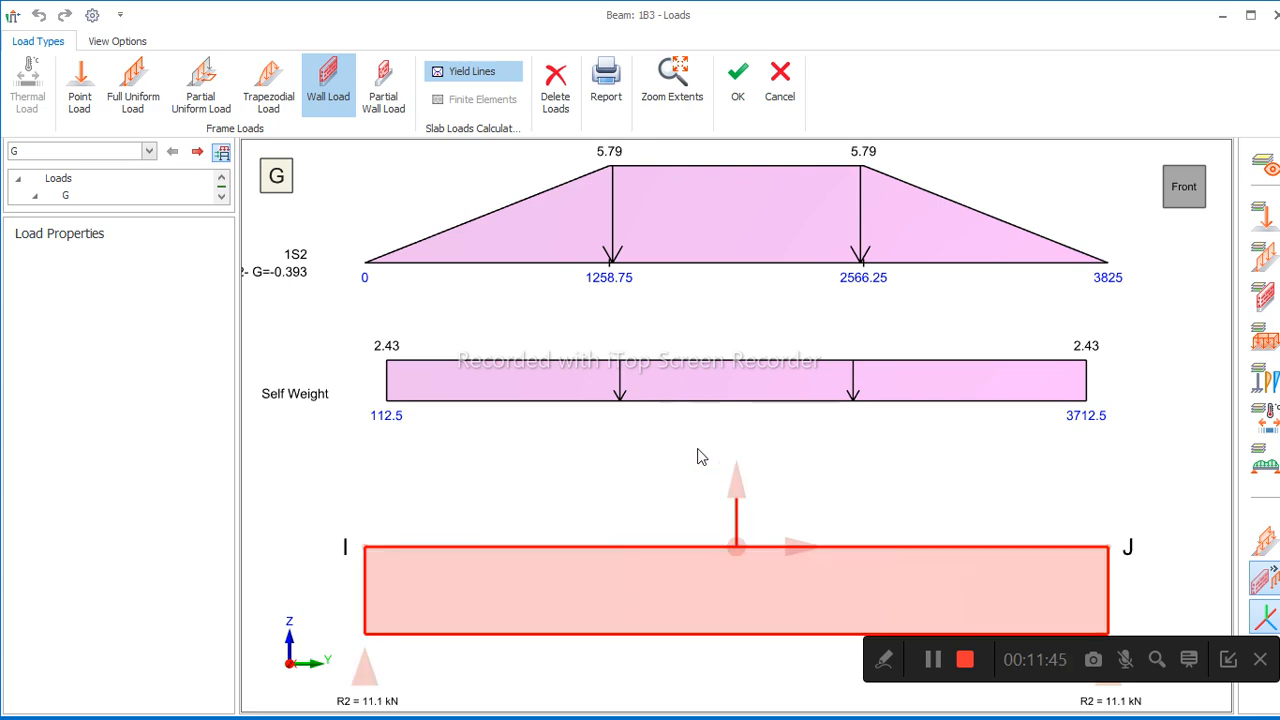
{"action": "key", "text": "Escape"}
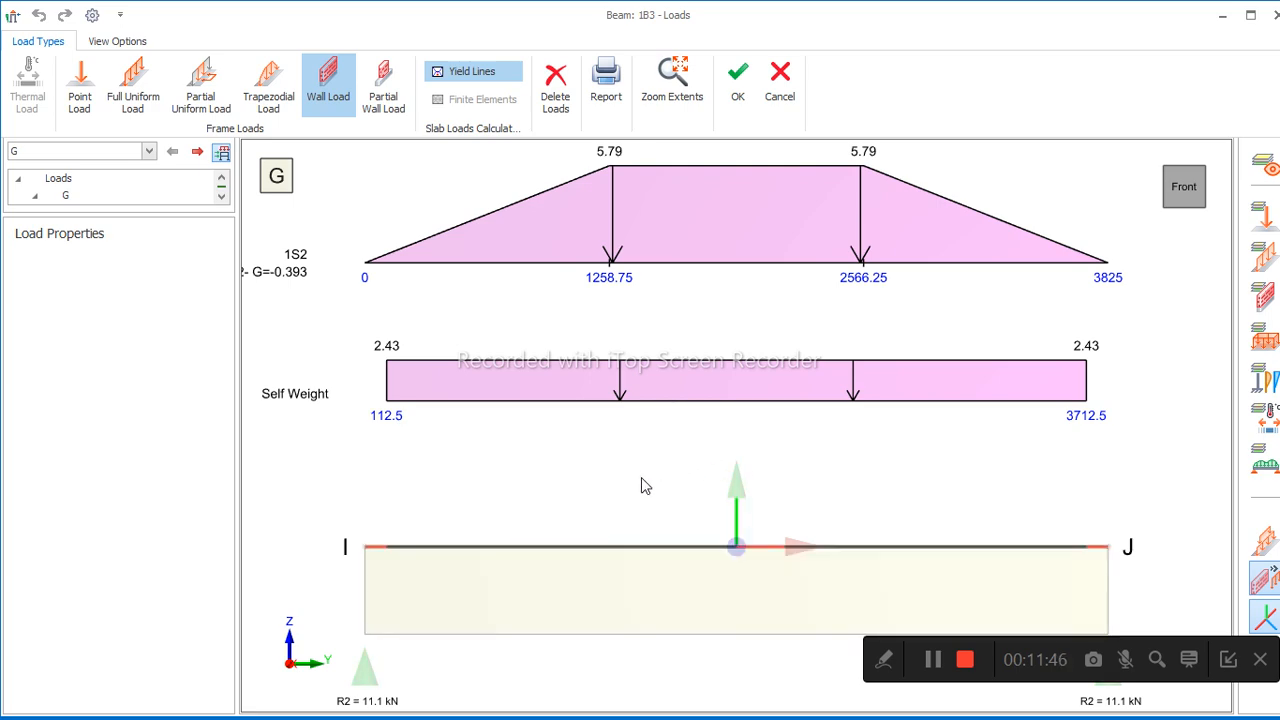
{"action": "left_click", "coordinate": [735, 88]}
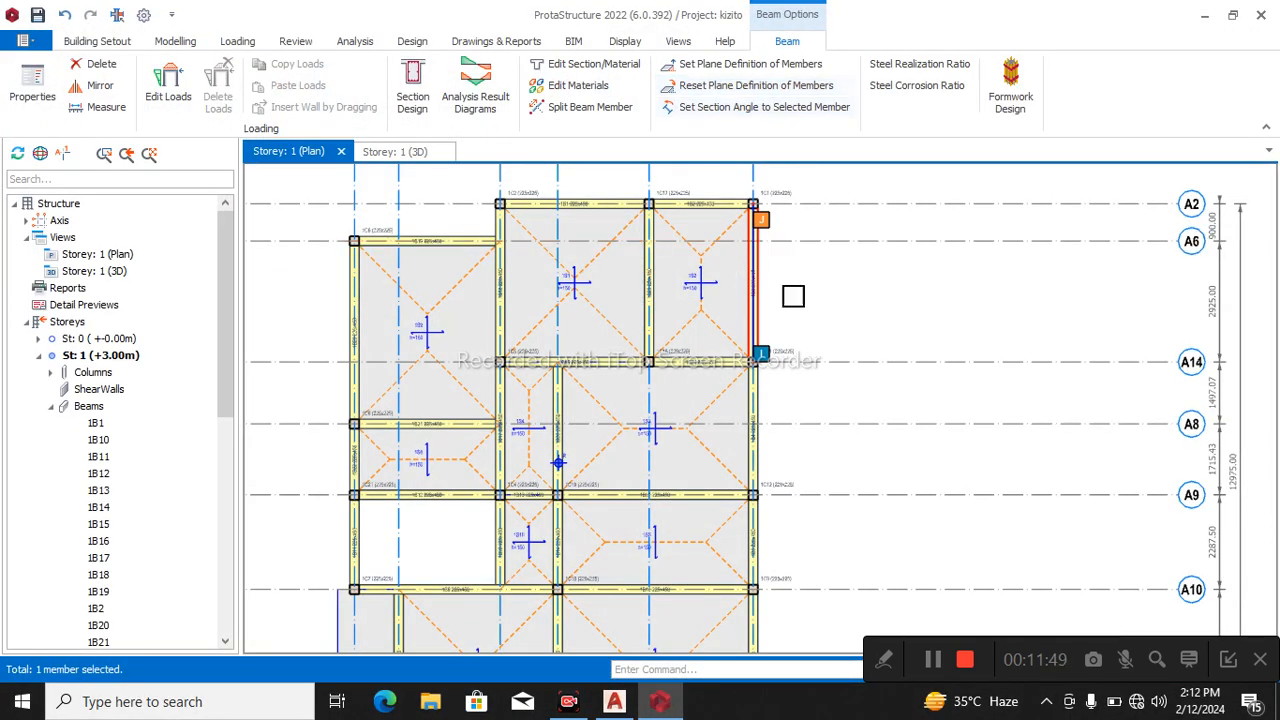
Reopen the load editor for beam 1B3, between axes A2 and A14.
{"action": "scroll", "coordinate": [799, 302], "scroll_direction": "up", "scroll_amount": 2}
{"action": "right_click", "coordinate": [751, 311]}
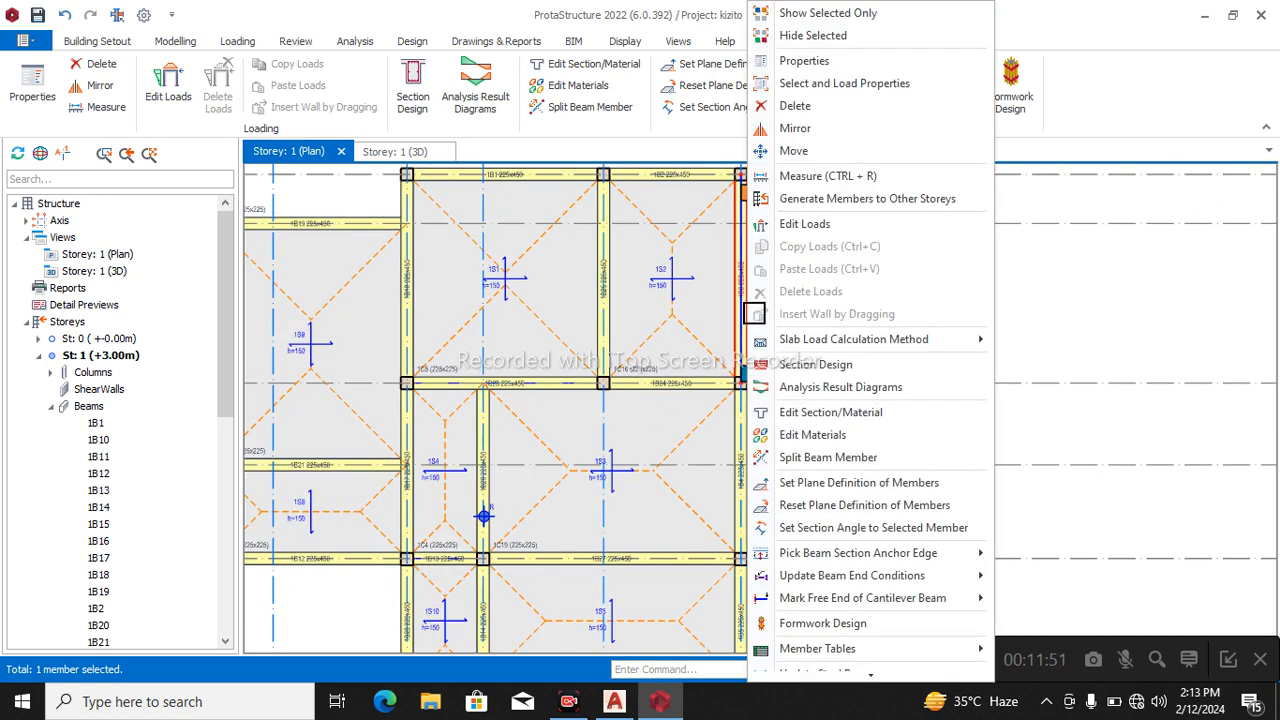
{"action": "left_click", "coordinate": [828, 225]}
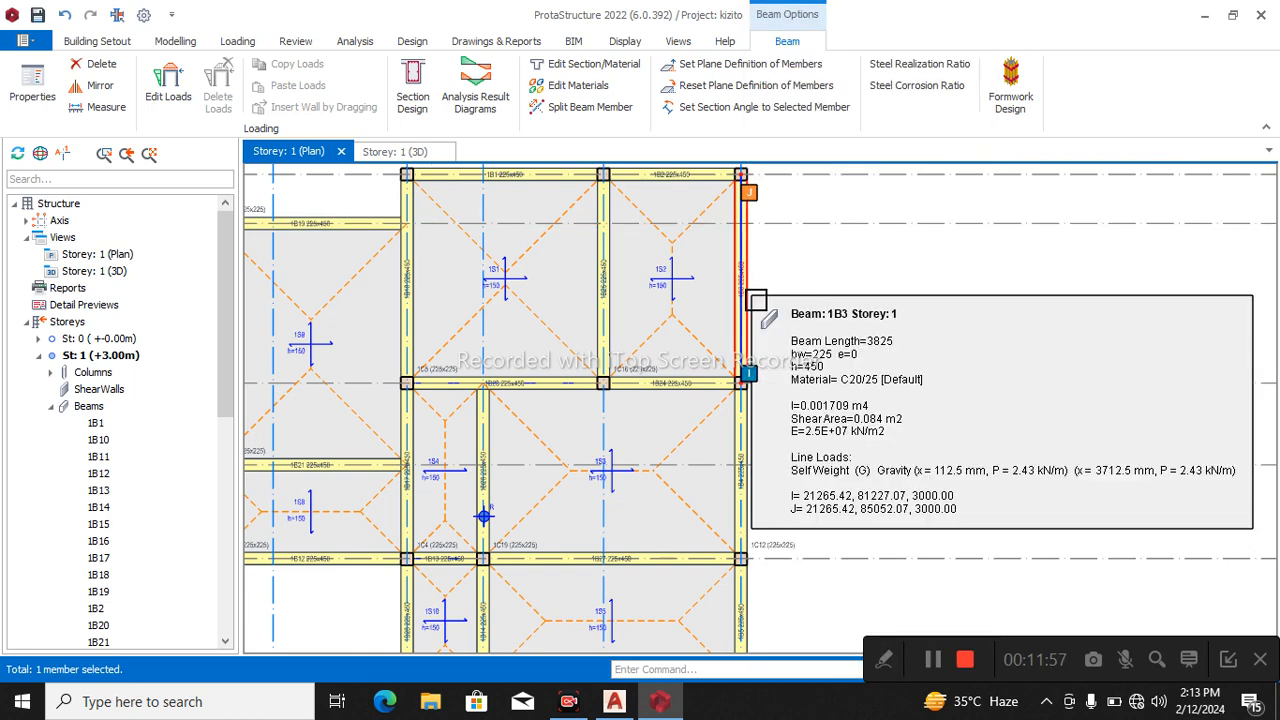
{"action": "left_click", "coordinate": [786, 280]}
{"action": "left_click", "coordinate": [755, 307]}
{"action": "right_click", "coordinate": [755, 307]}
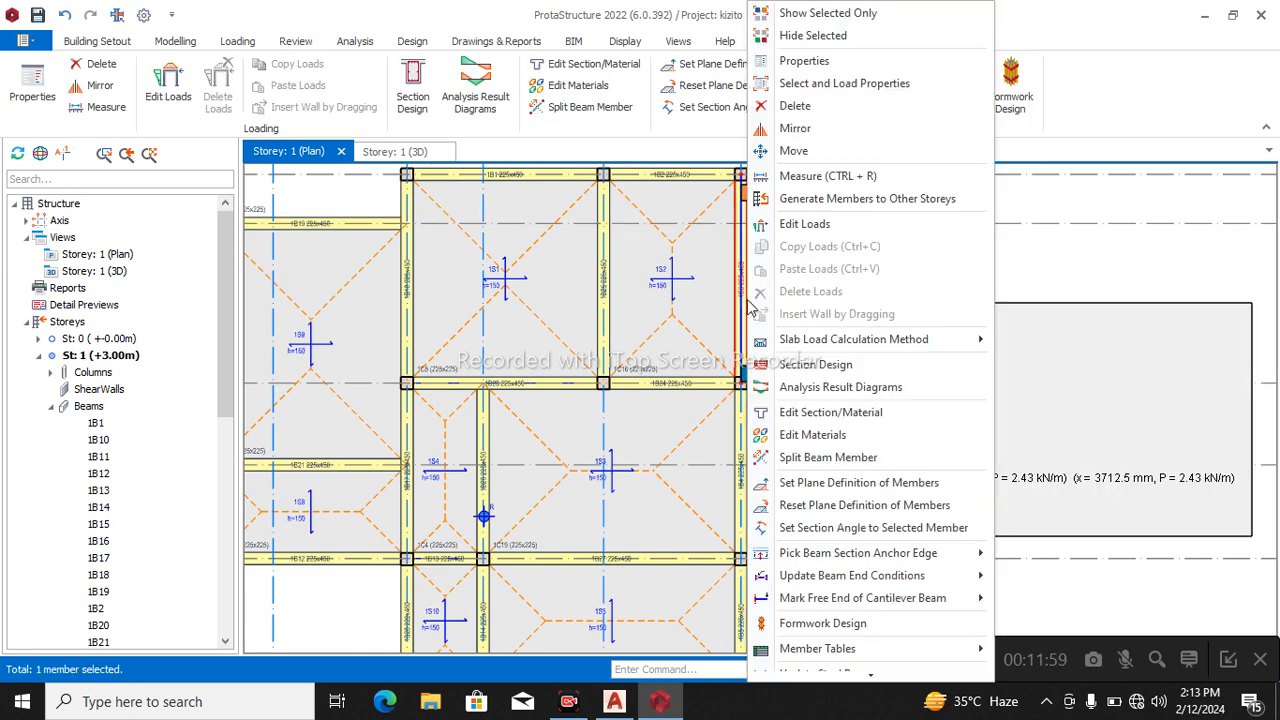
{"action": "left_click", "coordinate": [812, 230]}
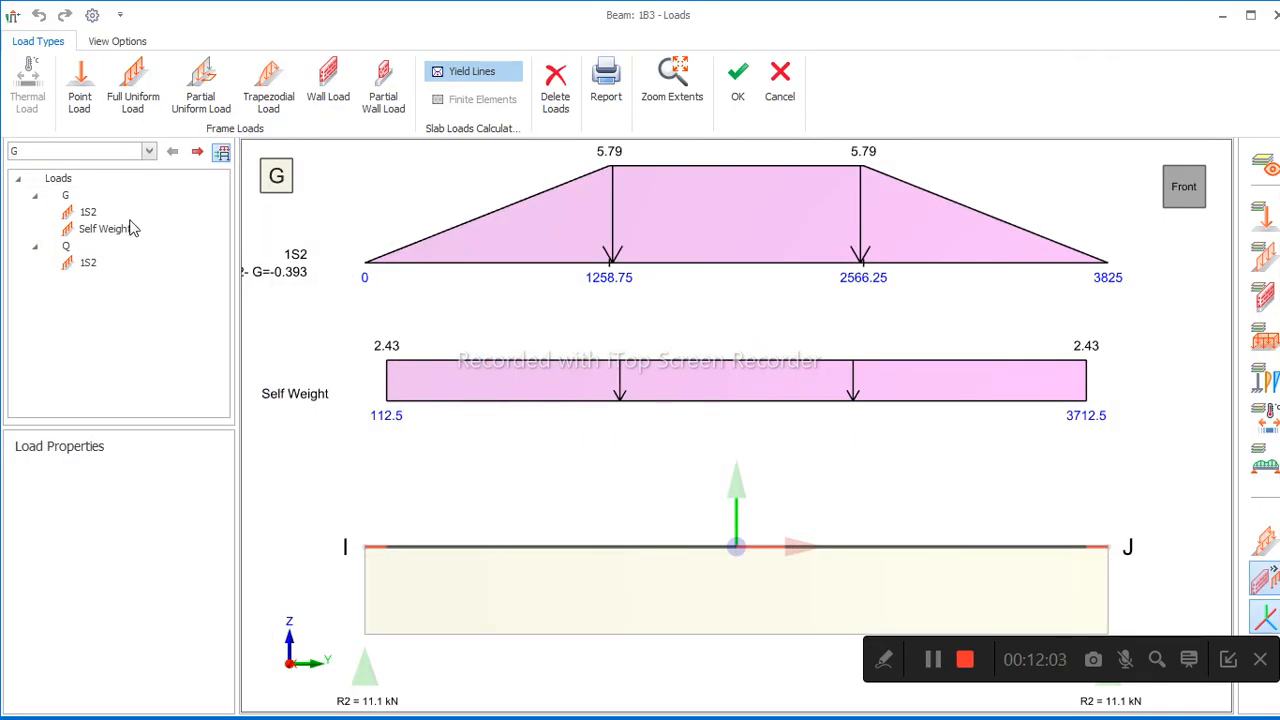
Assign a 225 mm thick wall load with a unit weight of 3.87 kN/m2 to beam 1B3 and accept the loads.
{"action": "left_click", "coordinate": [335, 79]}
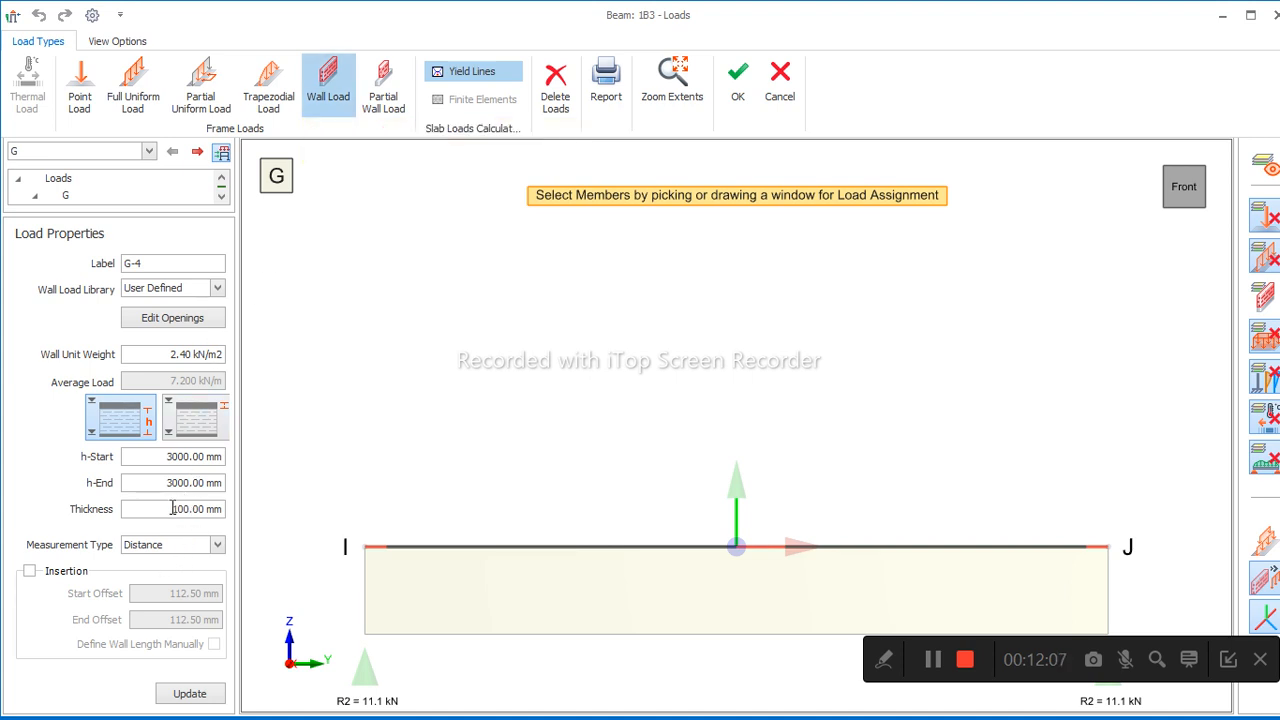
{"action": "left_click_drag", "start_coordinate": [172, 509], "coordinate": [234, 538]}
{"action": "type", "text": "225"}
{"action": "left_click_drag", "start_coordinate": [174, 354], "coordinate": [340, 400]}
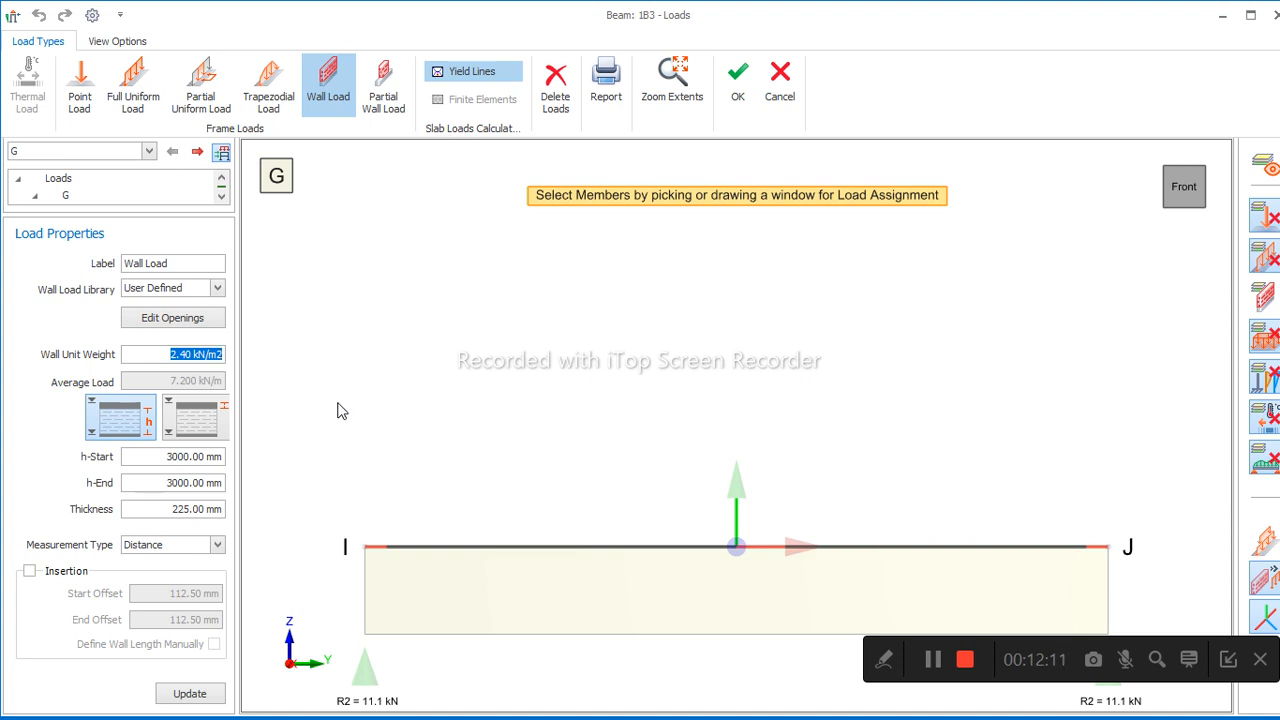
{"action": "type", "text": "3.87"}
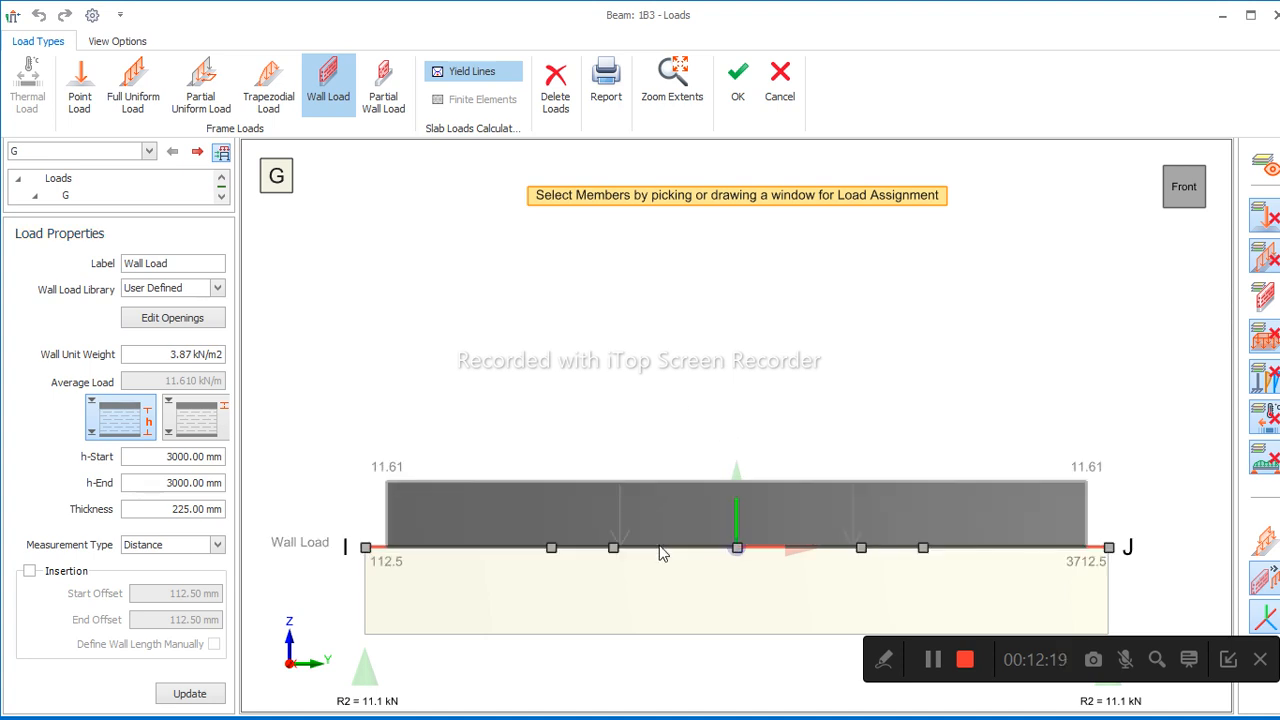
{"action": "left_click", "coordinate": [666, 540]}
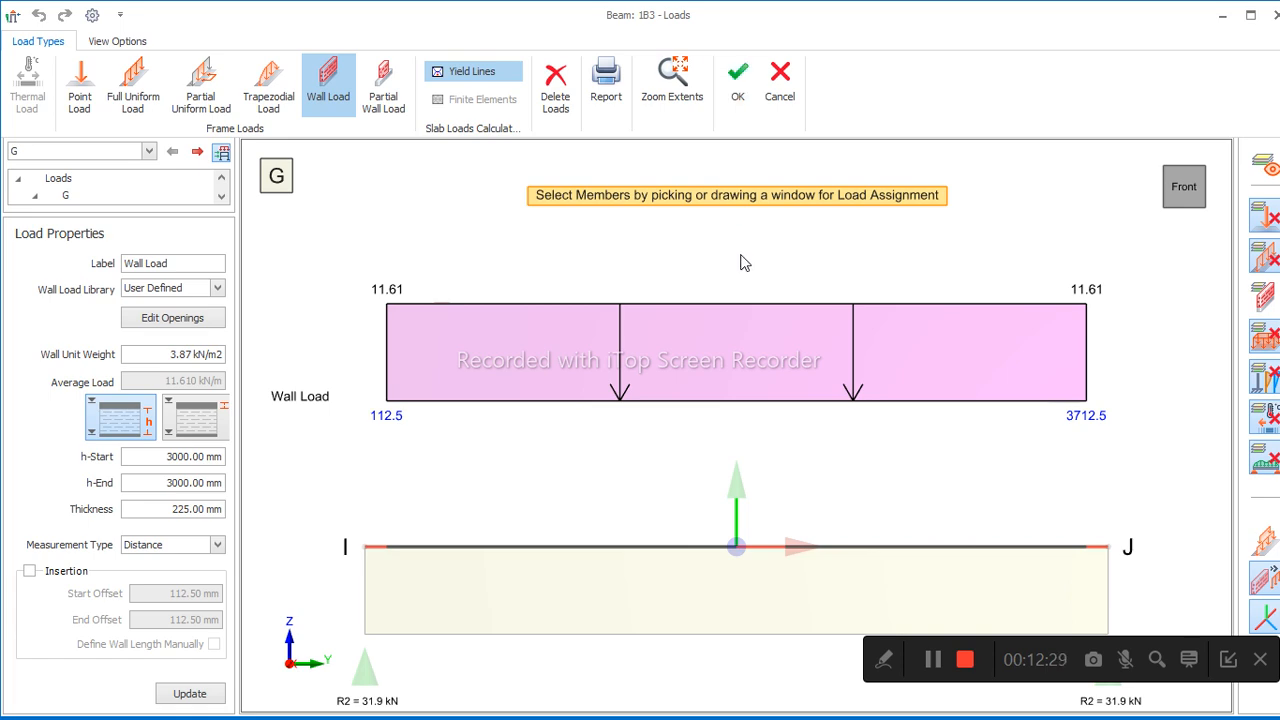
{"action": "left_click", "coordinate": [740, 98]}
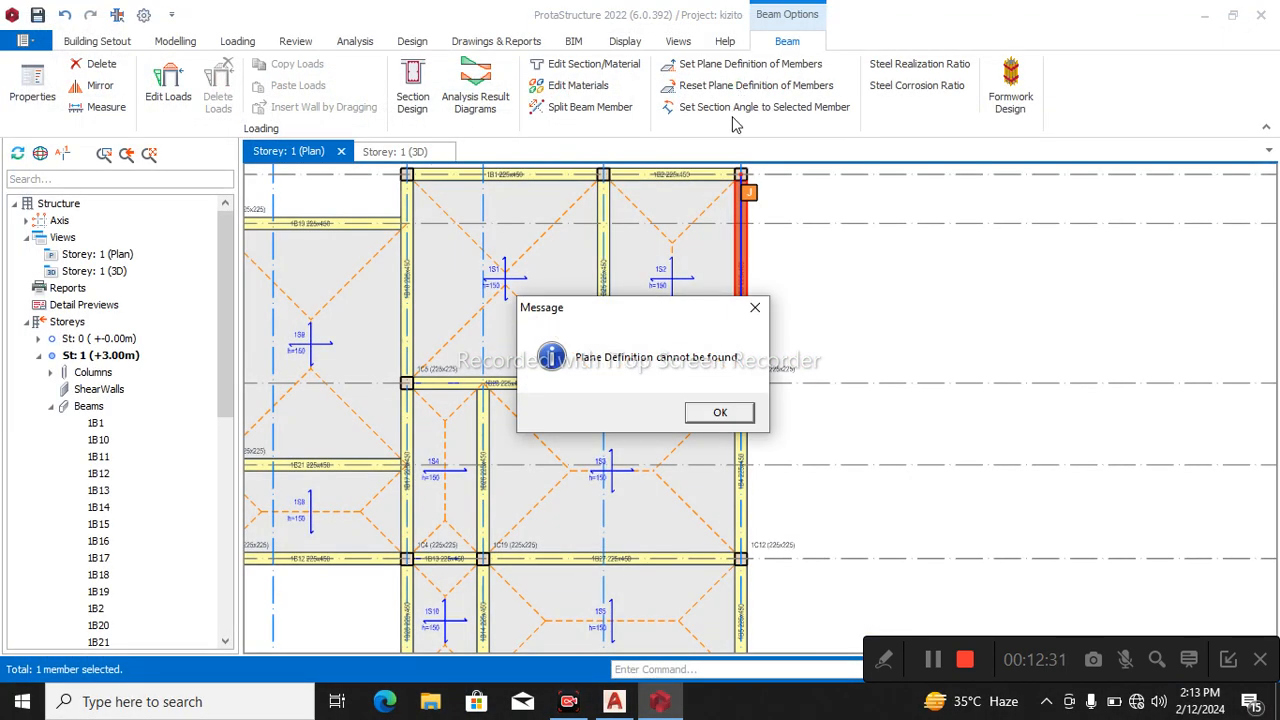
{"action": "left_click", "coordinate": [720, 413]}
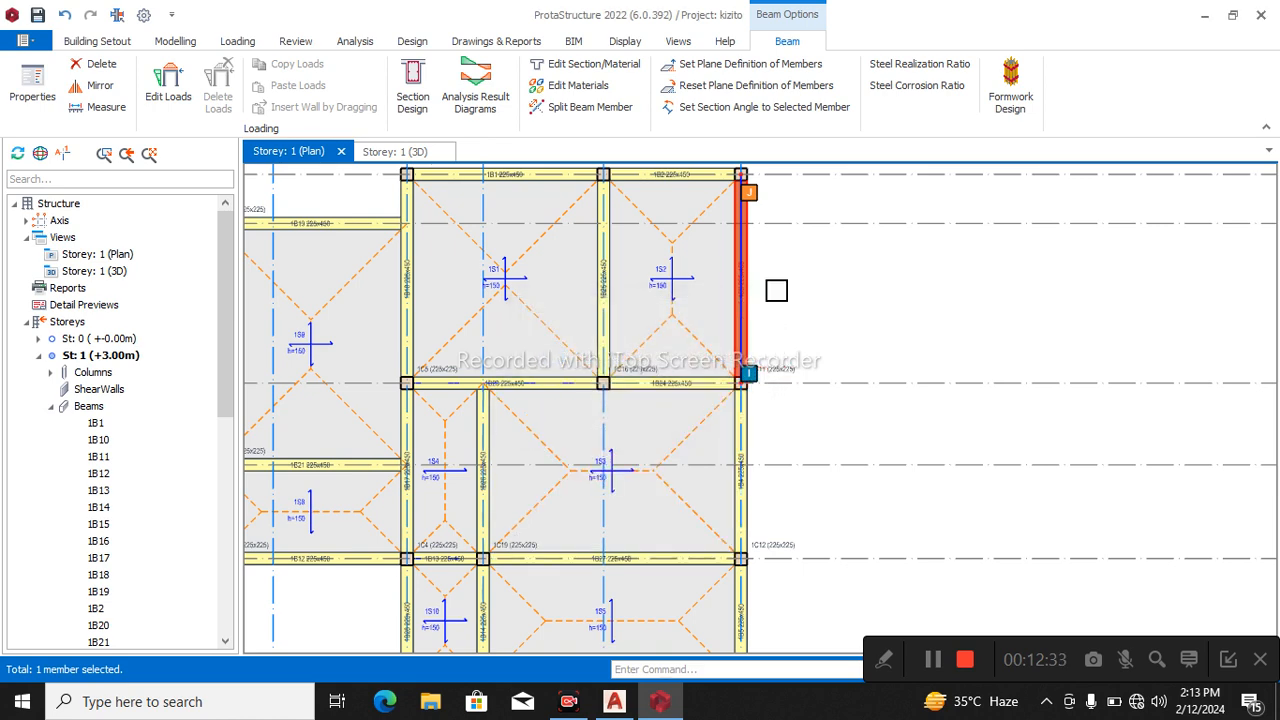
Copy the wall load from beam 1B3.
{"action": "right_click", "coordinate": [756, 301]}
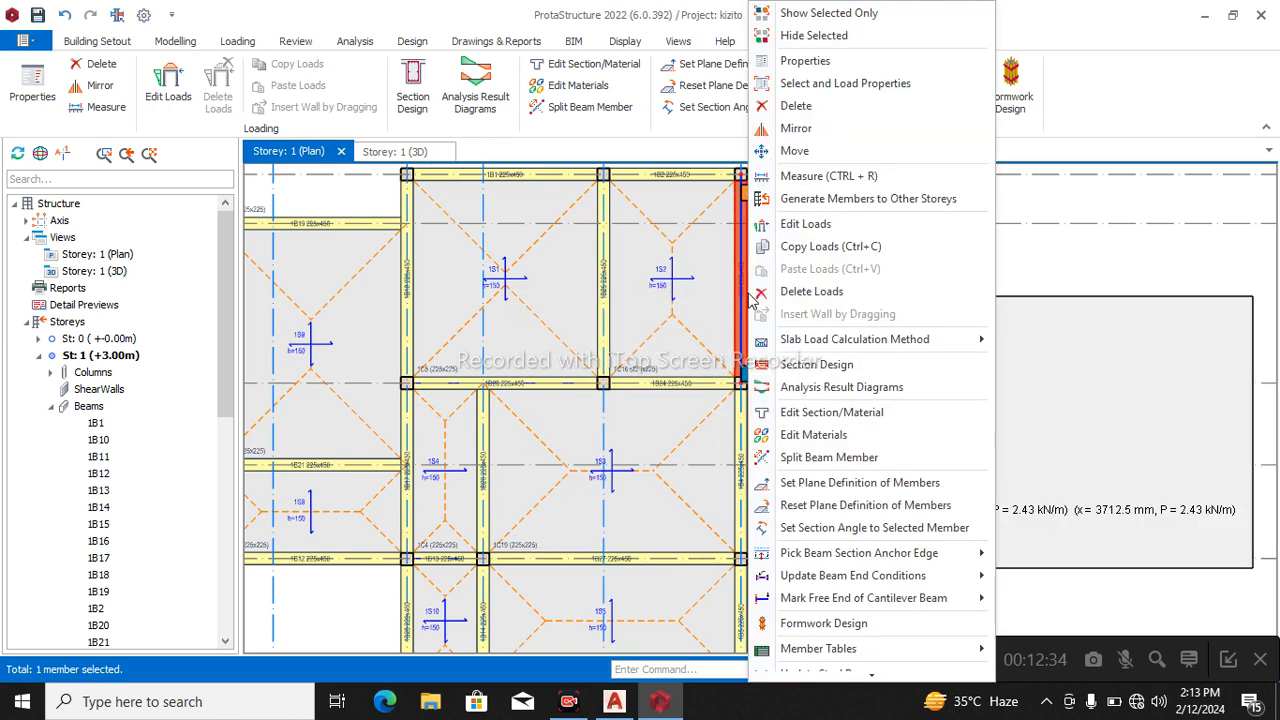
{"action": "left_click", "coordinate": [805, 247]}
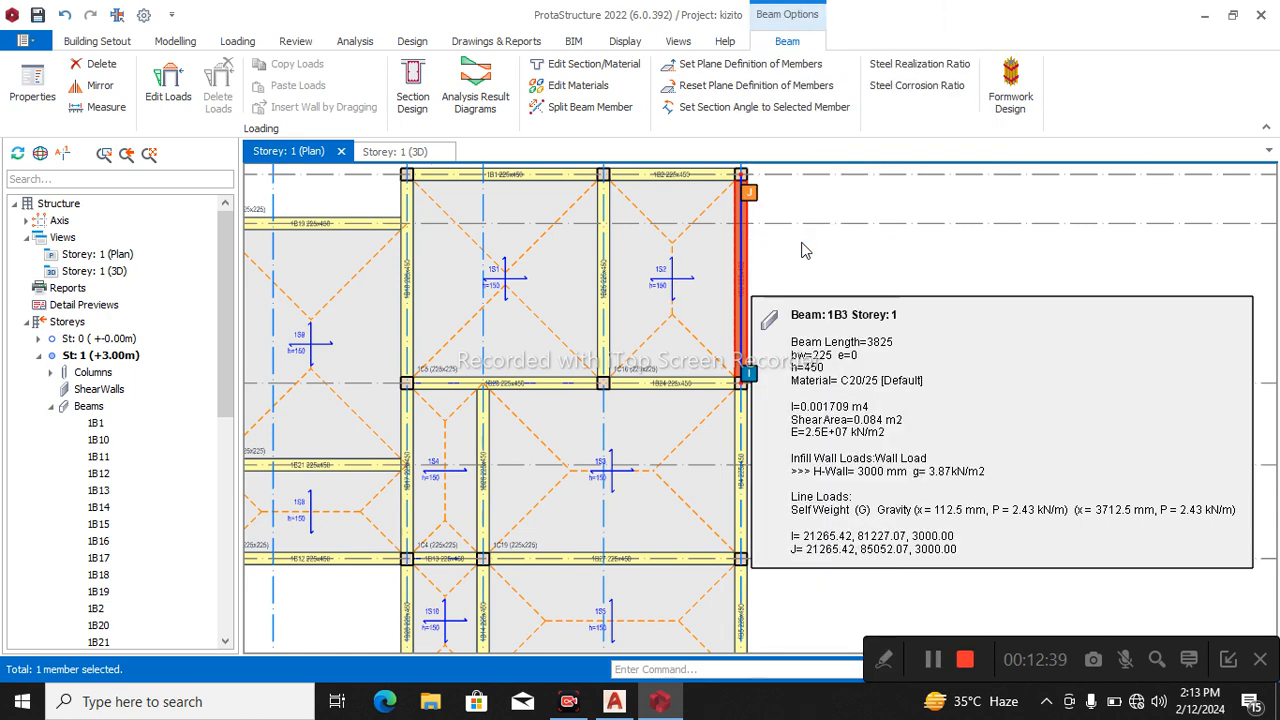
{"action": "left_click", "coordinate": [637, 492]}
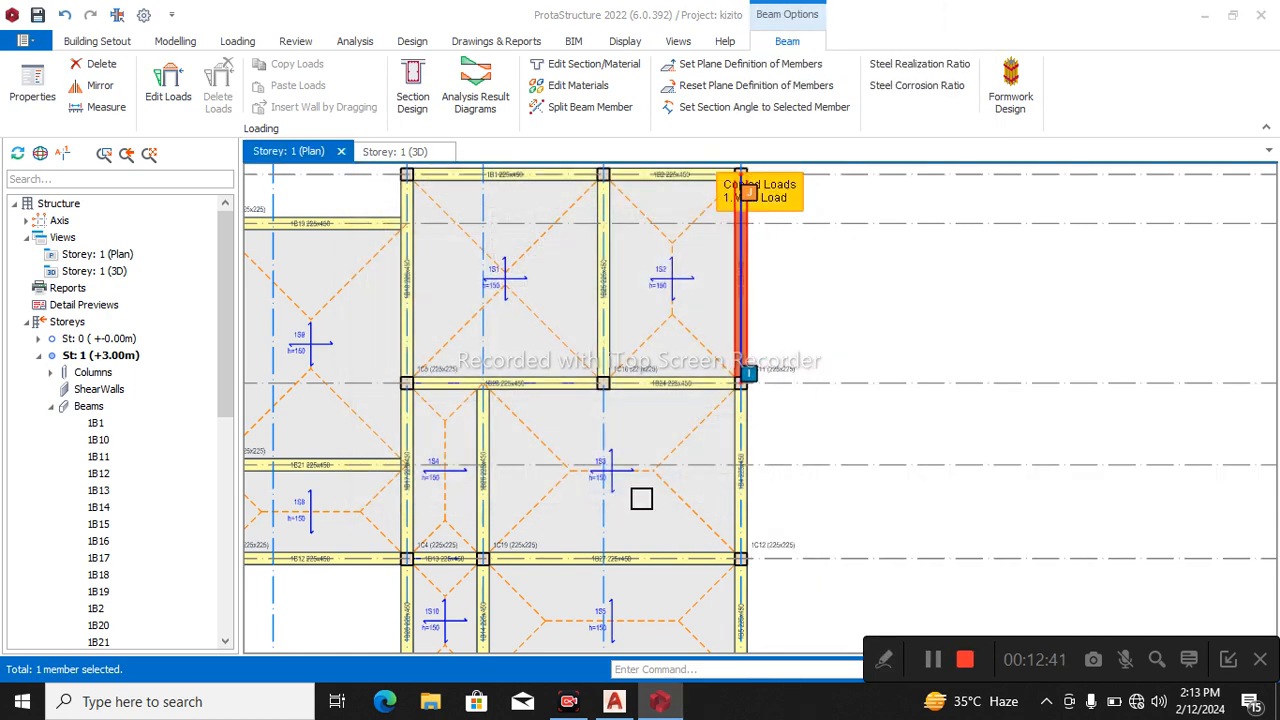
{"action": "scroll", "coordinate": [737, 337], "scroll_direction": "down", "scroll_amount": 3}
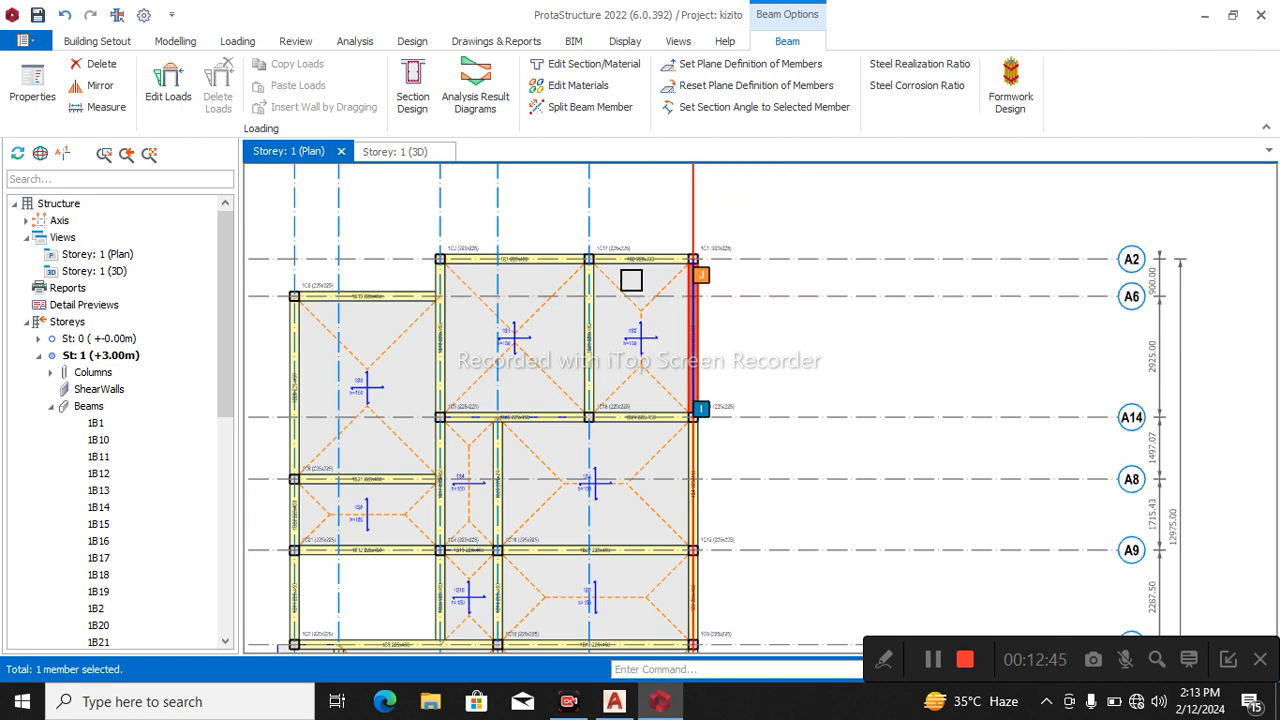
{"action": "scroll", "coordinate": [635, 272], "scroll_direction": "up", "scroll_amount": 2}
{"action": "left_click", "coordinate": [644, 262]}
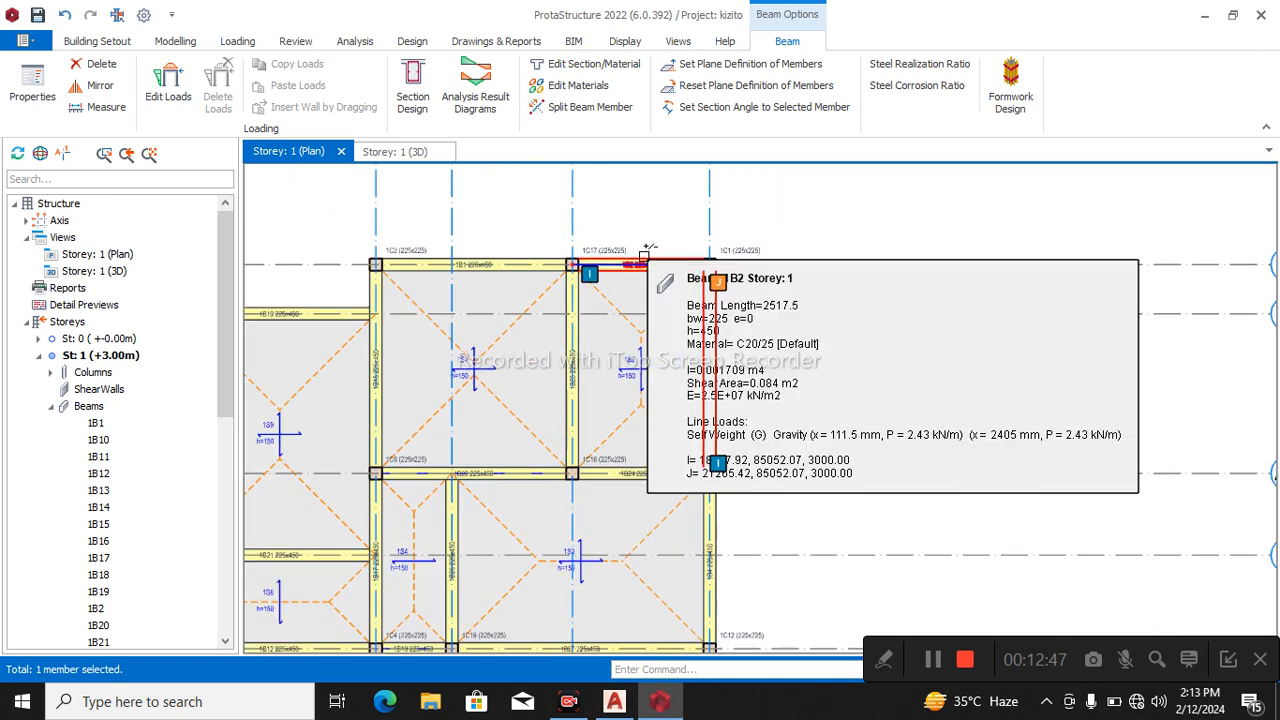
{"action": "left_click", "coordinate": [692, 260]}
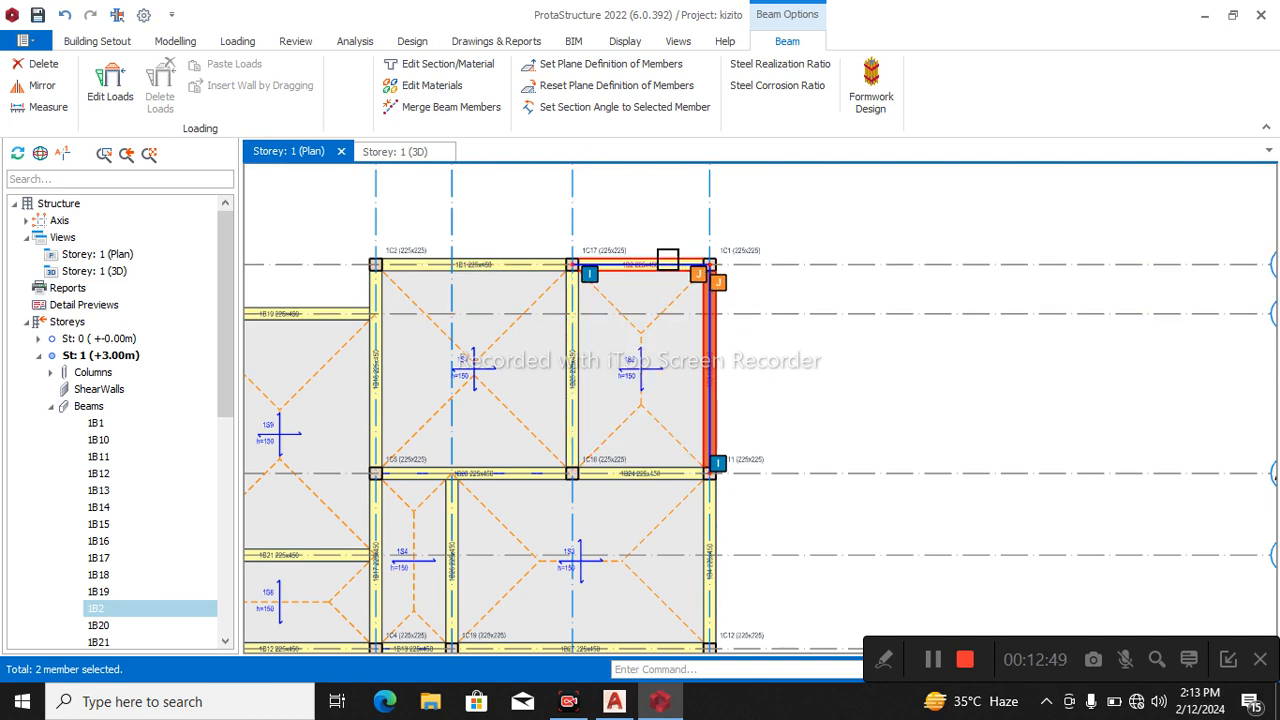
{"action": "key", "text": "Escape"}
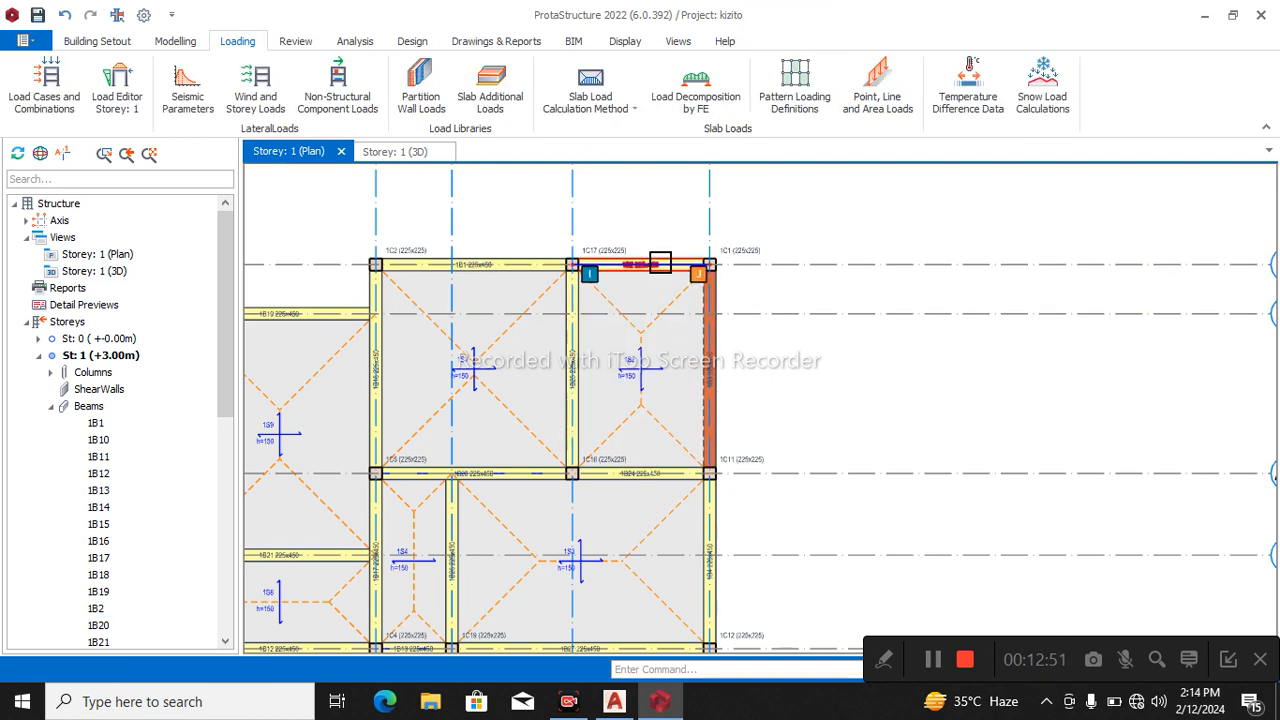
Select the two A2 beams, the A6 beam and the outer beam from A6 to A8 as targets for the copied load.
{"action": "left_click", "coordinate": [660, 240]}
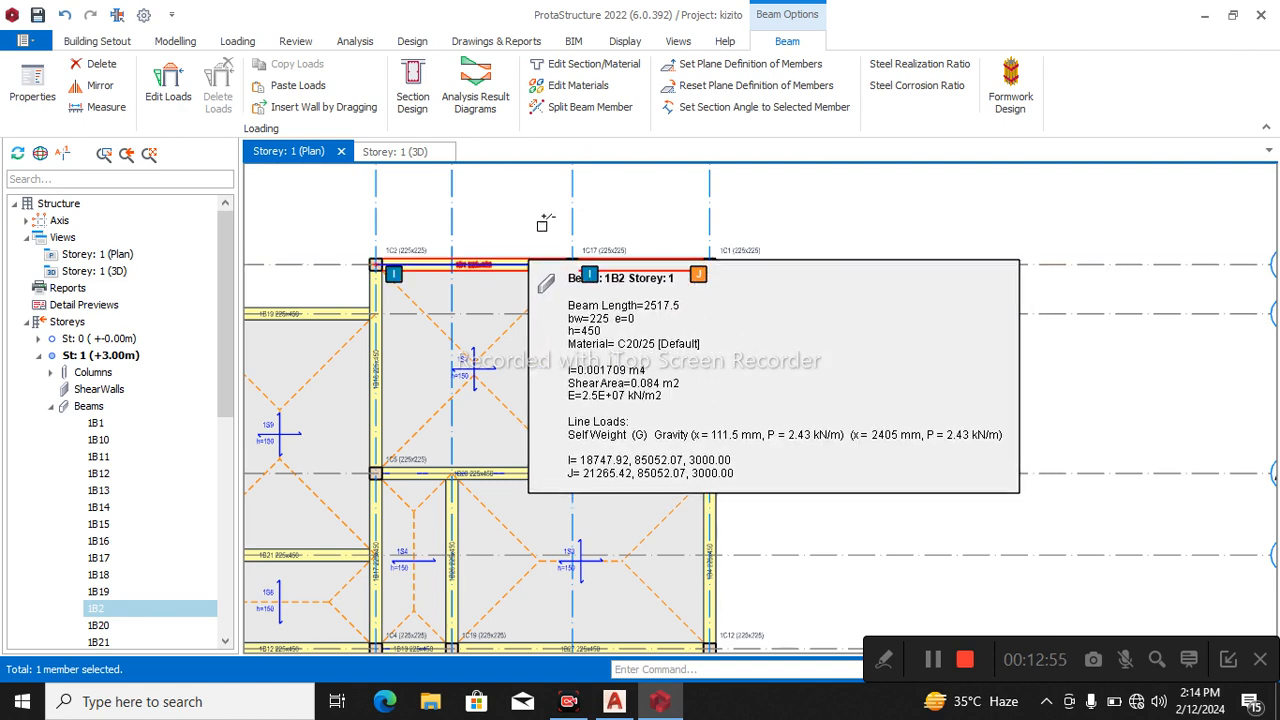
{"action": "scroll", "coordinate": [534, 226], "scroll_direction": "down", "scroll_amount": 2}
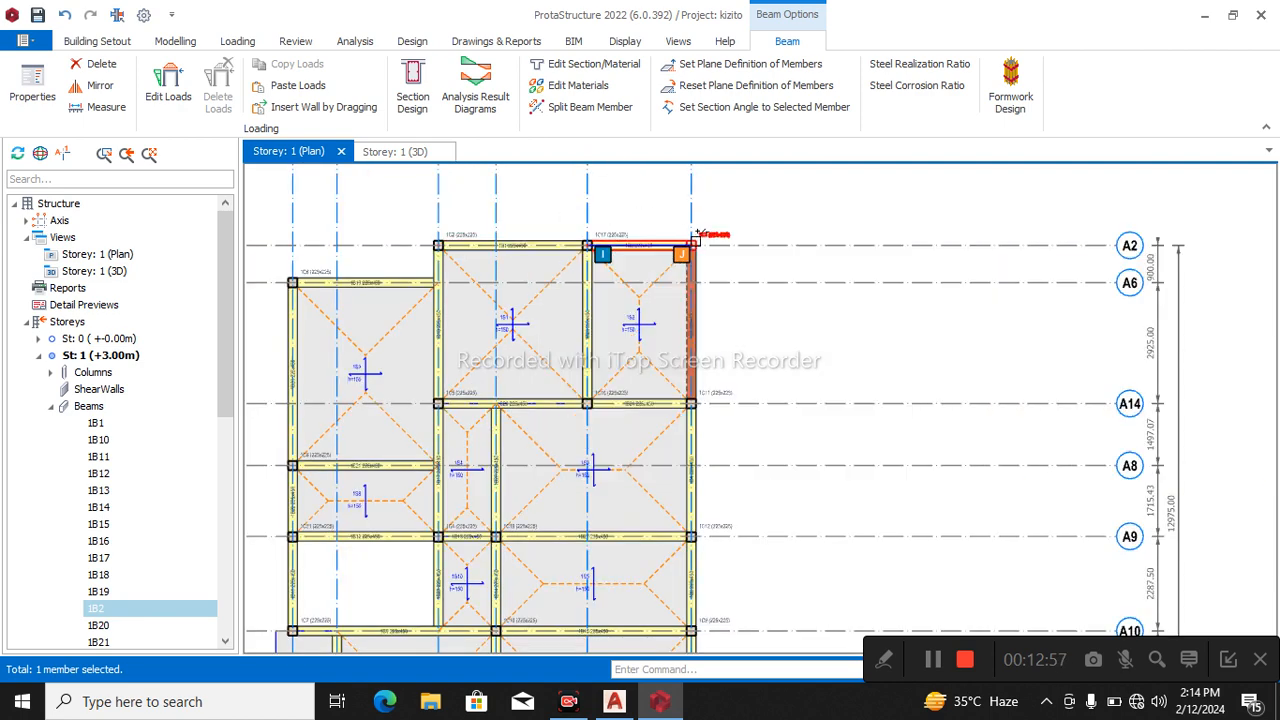
{"action": "left_click", "coordinate": [543, 232]}
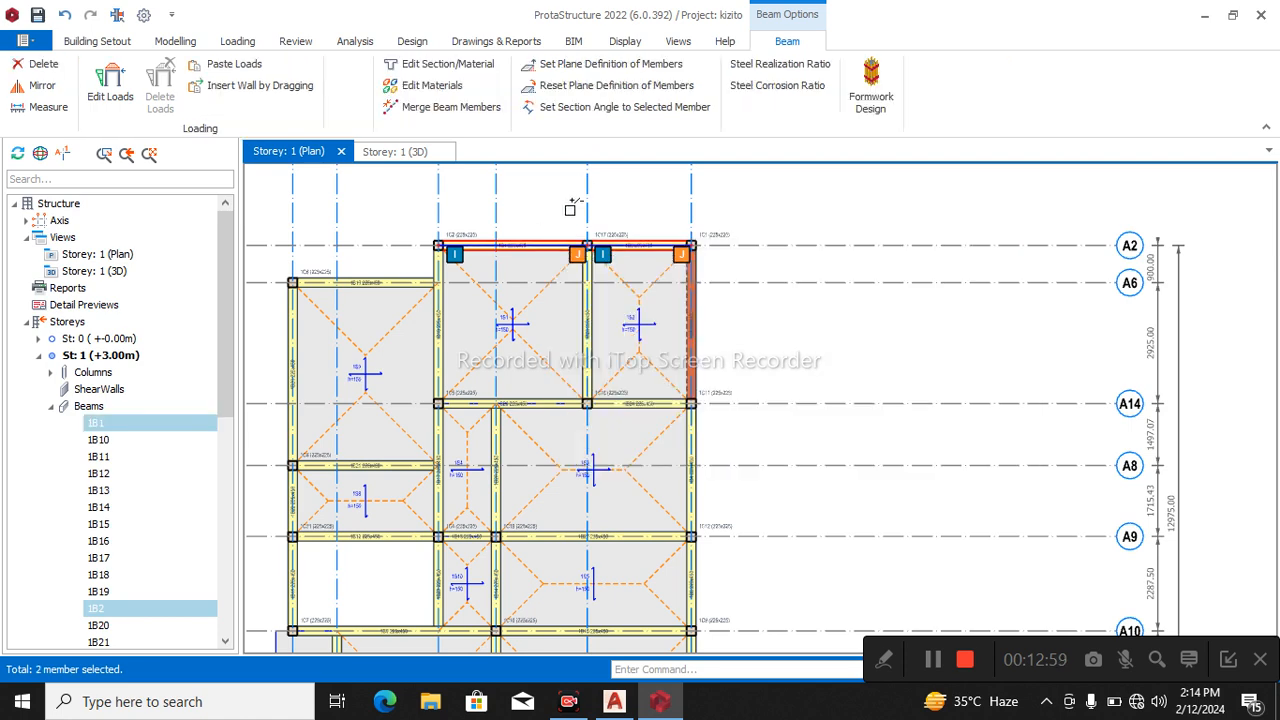
{"action": "left_click", "coordinate": [292, 372]}
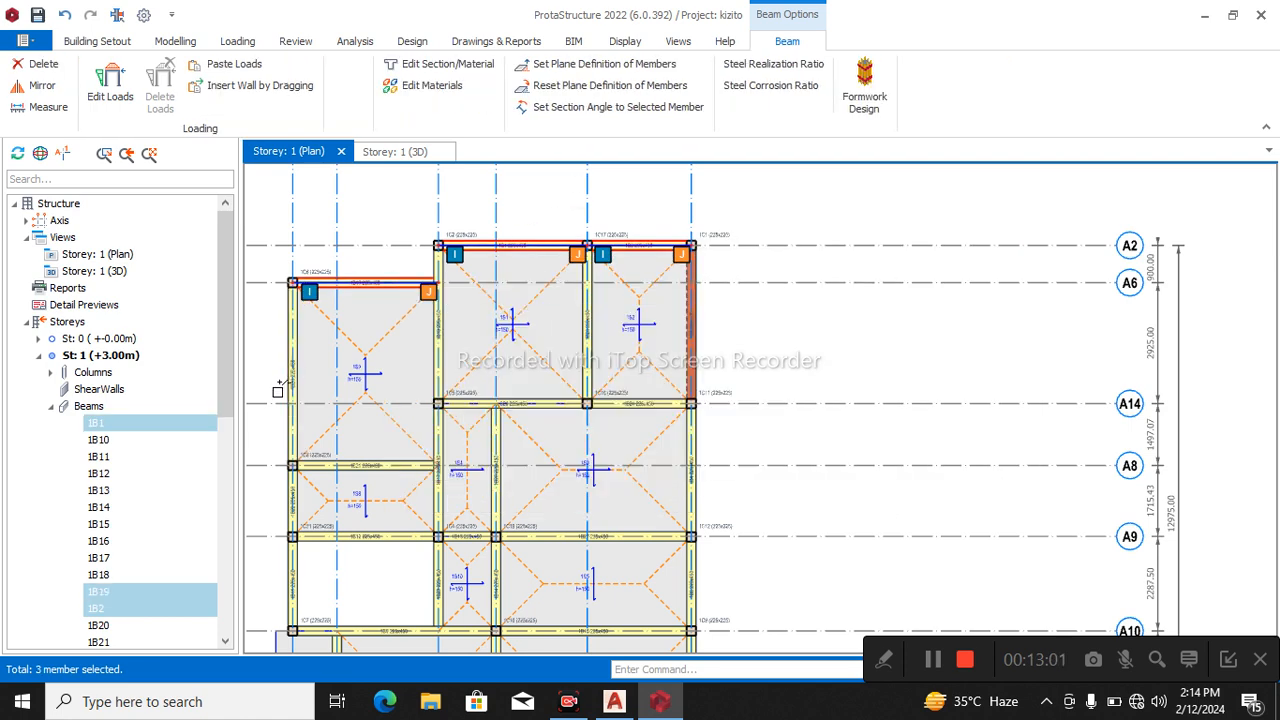
{"action": "left_click", "coordinate": [312, 466]}
Add the outer beams from A8 to A10 and the adjoining beams on axes A9 and A10 to the selection.
{"action": "scroll", "coordinate": [380, 470], "scroll_direction": "down", "scroll_amount": 1}
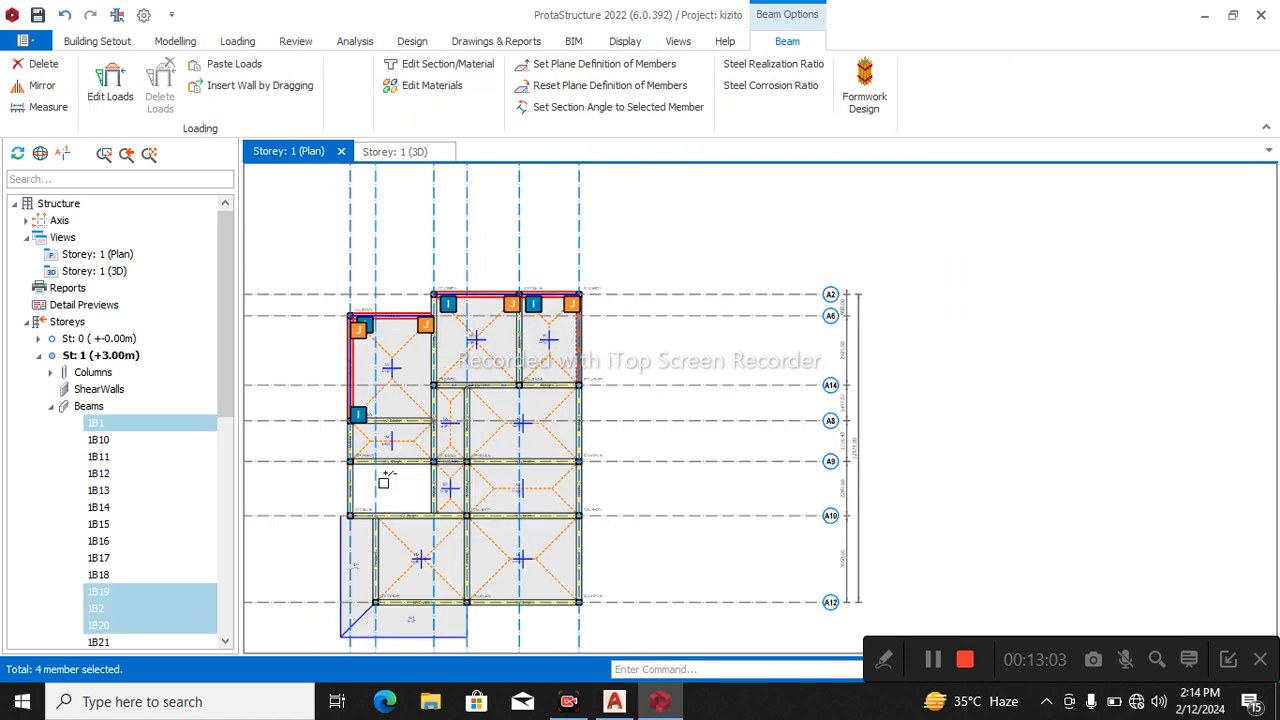
{"action": "scroll", "coordinate": [400, 457], "scroll_direction": "up", "scroll_amount": 2}
{"action": "left_click", "coordinate": [401, 437]}
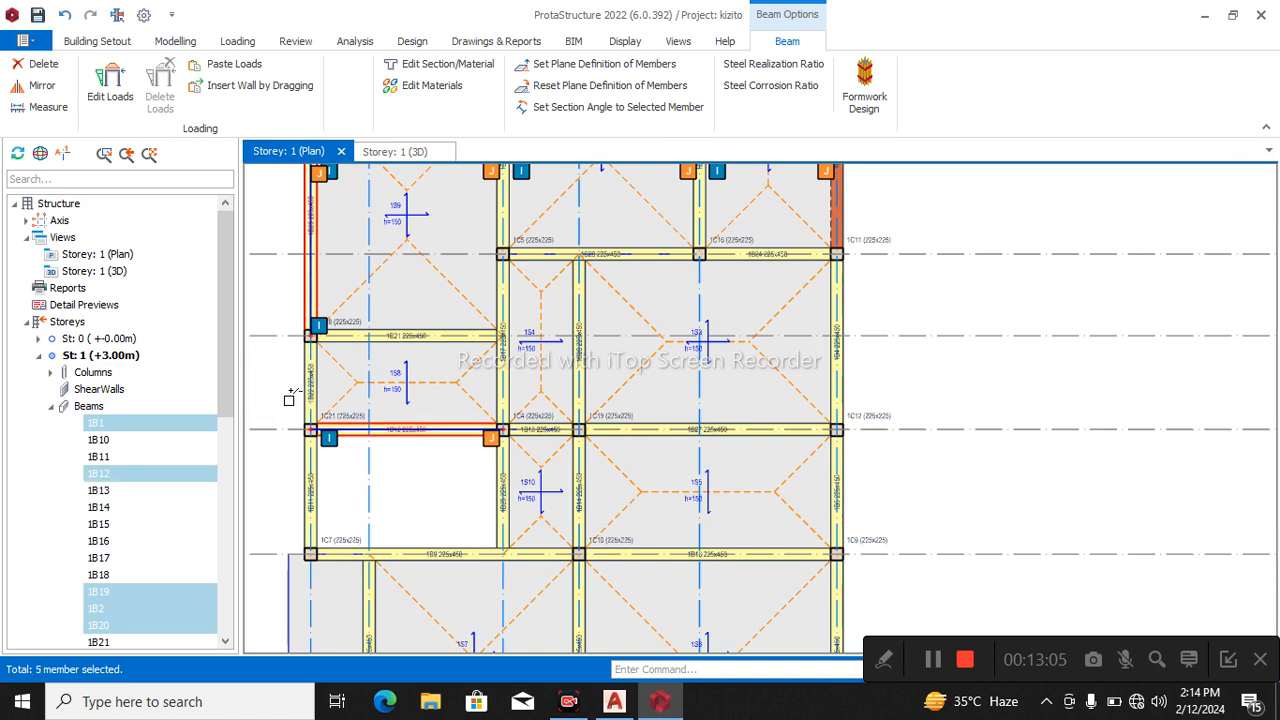
{"action": "left_click", "coordinate": [306, 502]}
{"action": "scroll", "coordinate": [313, 358], "scroll_direction": "down", "scroll_amount": 3}
{"action": "scroll", "coordinate": [357, 541], "scroll_direction": "up", "scroll_amount": 3}
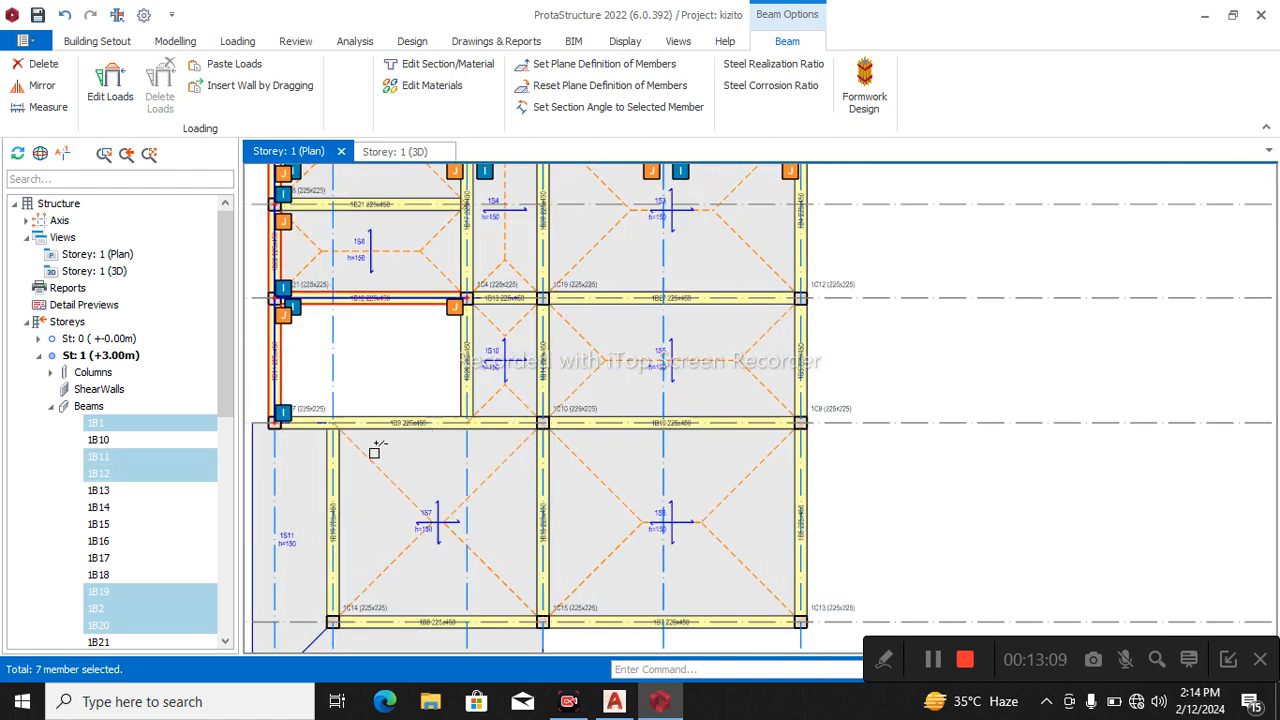
Add the A13 beam between A10 and A12 and the two beams along A12 to the wall-load target selection.
{"action": "left_click", "coordinate": [336, 522]}
{"action": "scroll", "coordinate": [385, 392], "scroll_direction": "down", "scroll_amount": 3}
{"action": "scroll", "coordinate": [406, 535], "scroll_direction": "up", "scroll_amount": 3}
{"action": "left_click", "coordinate": [405, 519]}
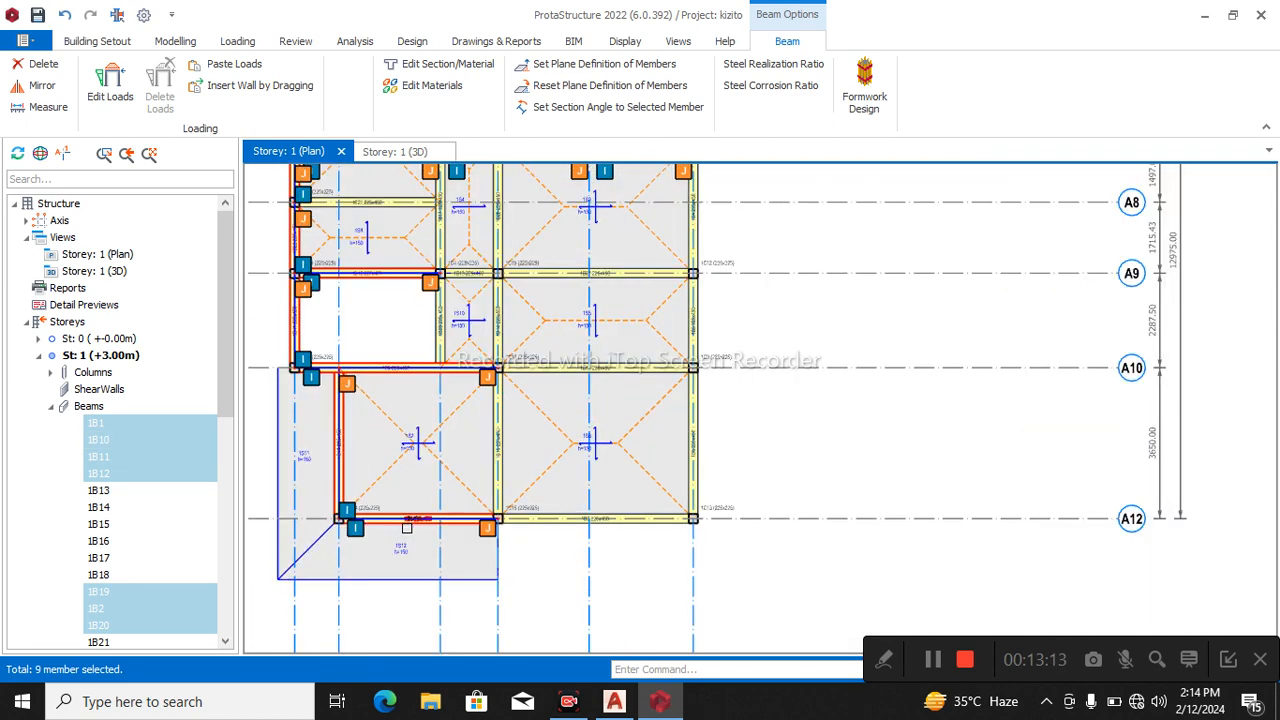
{"action": "left_click", "coordinate": [576, 520]}
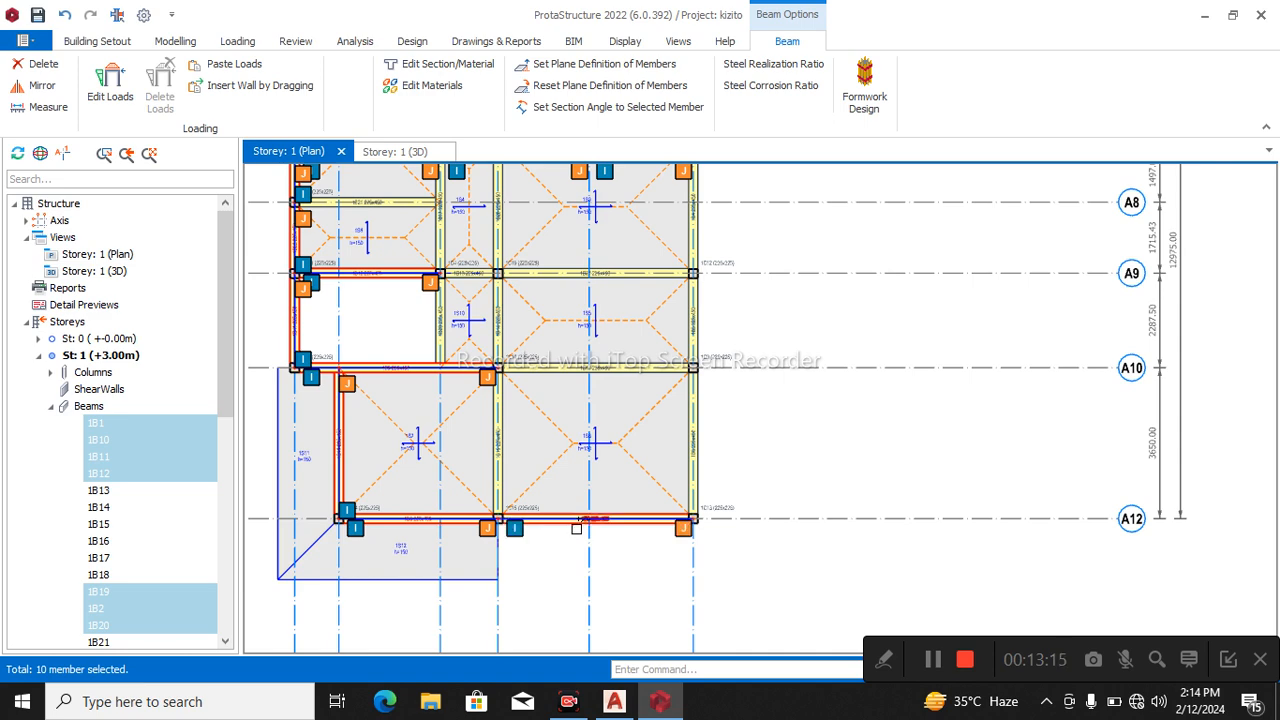
Add the inner beams from A9 to A12 and the outer A5 beams from A9 to A12 to the target selection.
{"action": "left_click", "coordinate": [505, 465]}
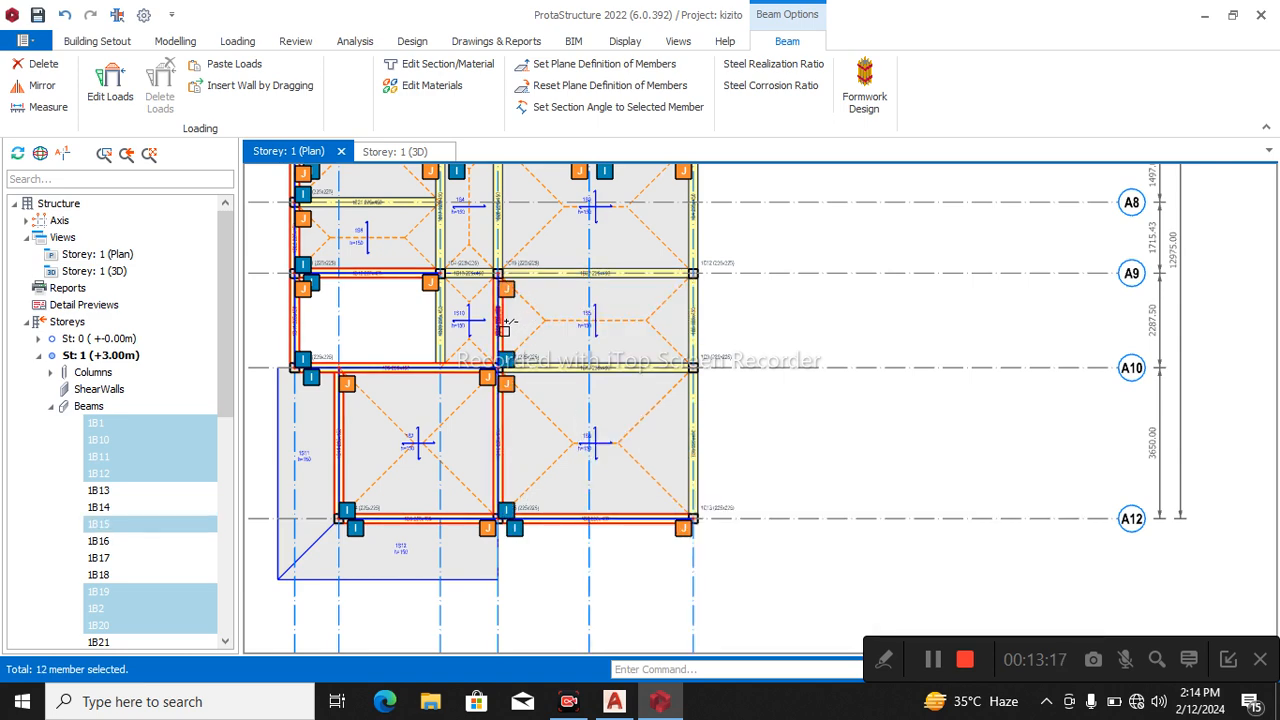
{"action": "left_click", "coordinate": [503, 328]}
{"action": "scroll", "coordinate": [510, 563], "scroll_direction": "down", "scroll_amount": 3}
{"action": "scroll", "coordinate": [614, 509], "scroll_direction": "up", "scroll_amount": 2}
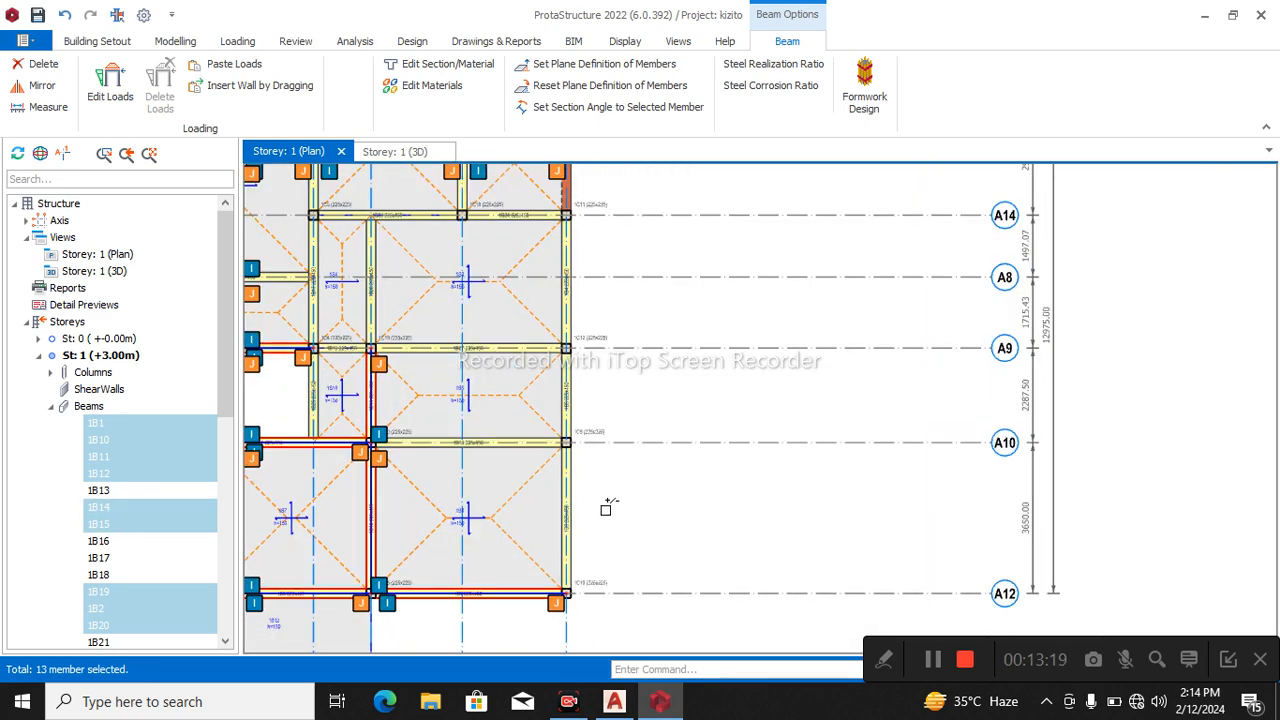
{"action": "scroll", "coordinate": [566, 460], "scroll_direction": "up", "scroll_amount": 2}
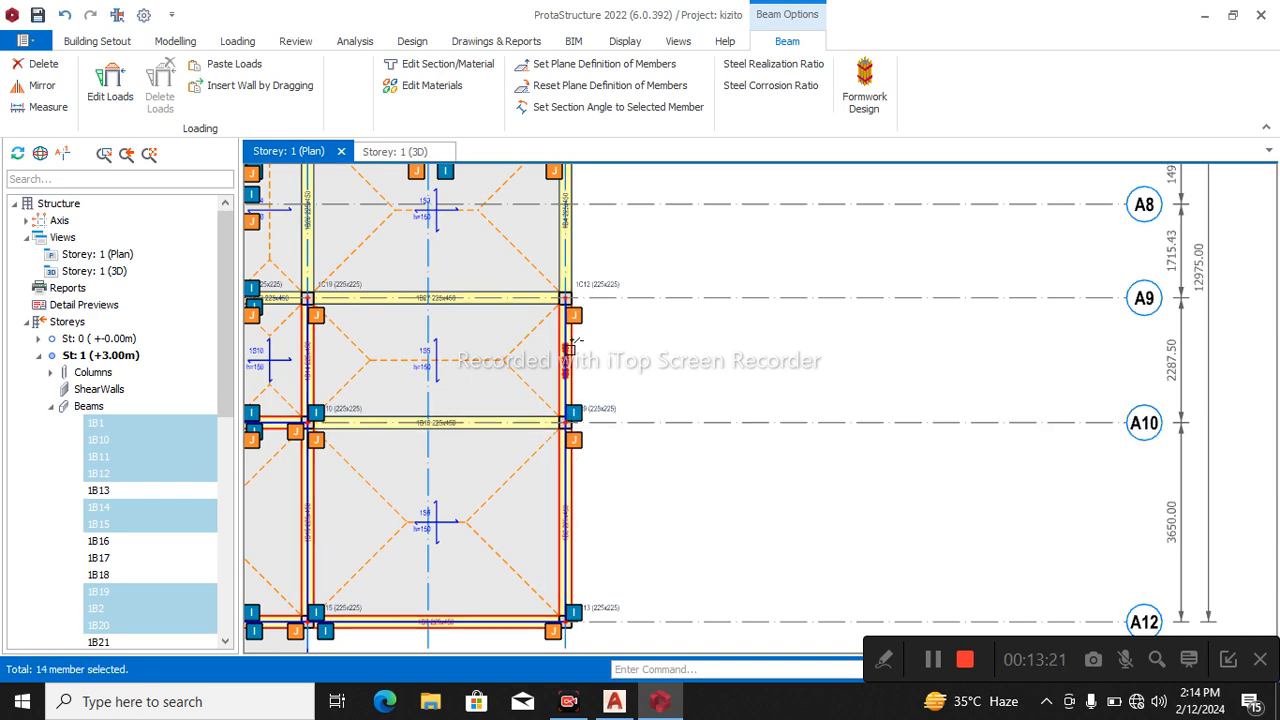
{"action": "left_click", "coordinate": [566, 360]}
{"action": "scroll", "coordinate": [634, 431], "scroll_direction": "down", "scroll_amount": 2}
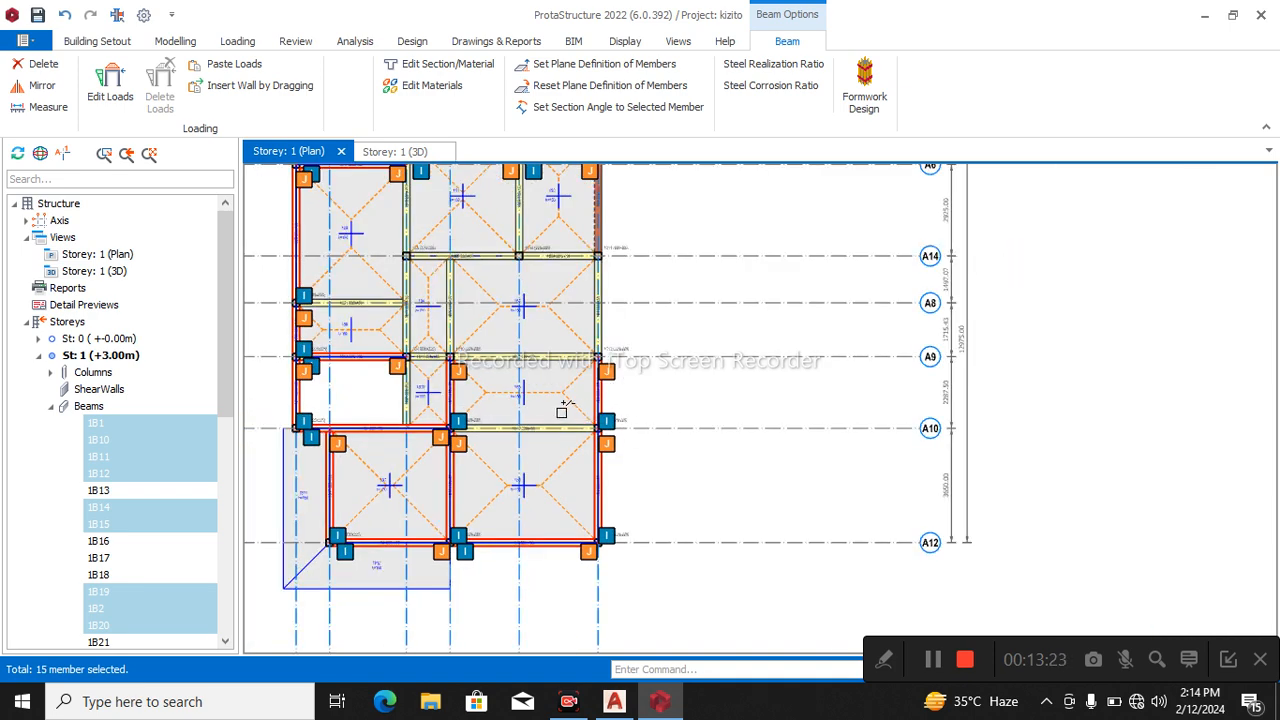
Add beam 1B13, the adjoining A9 beam out to axis A5 and the beam beside the slab opening to the selection.
{"action": "left_click", "coordinate": [440, 362]}
{"action": "left_click", "coordinate": [492, 361]}
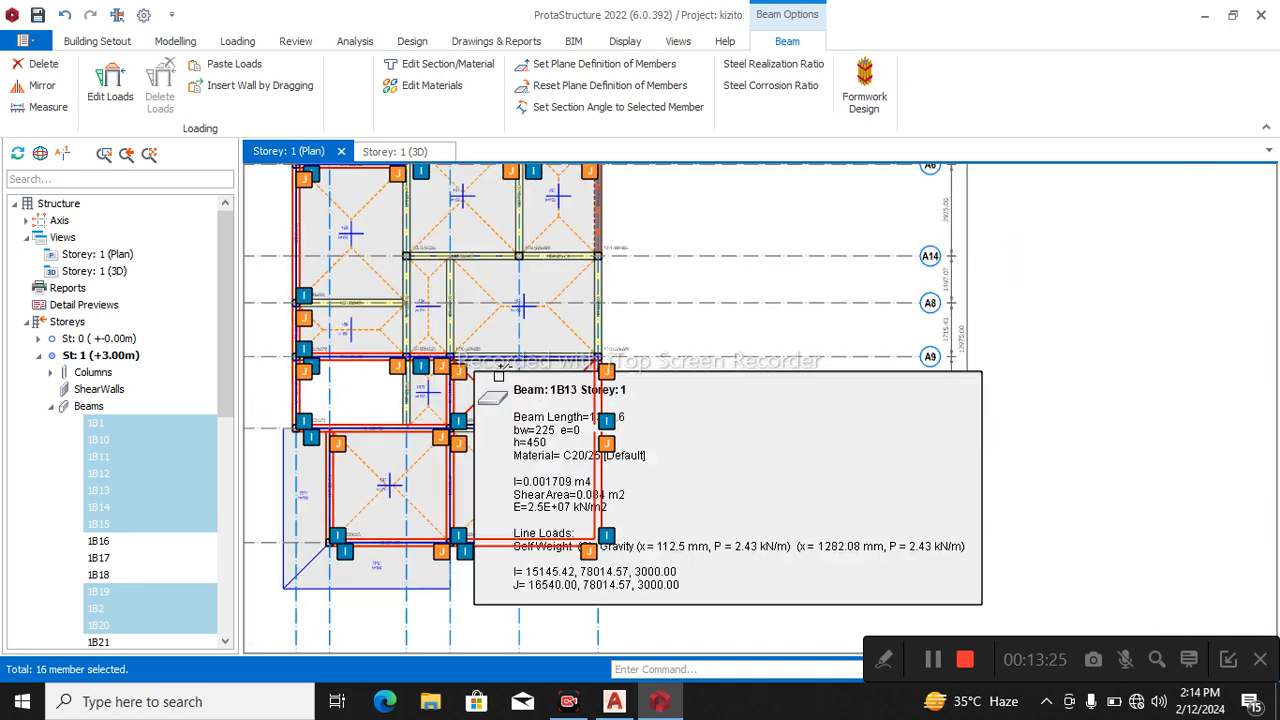
{"action": "left_click", "coordinate": [404, 404]}
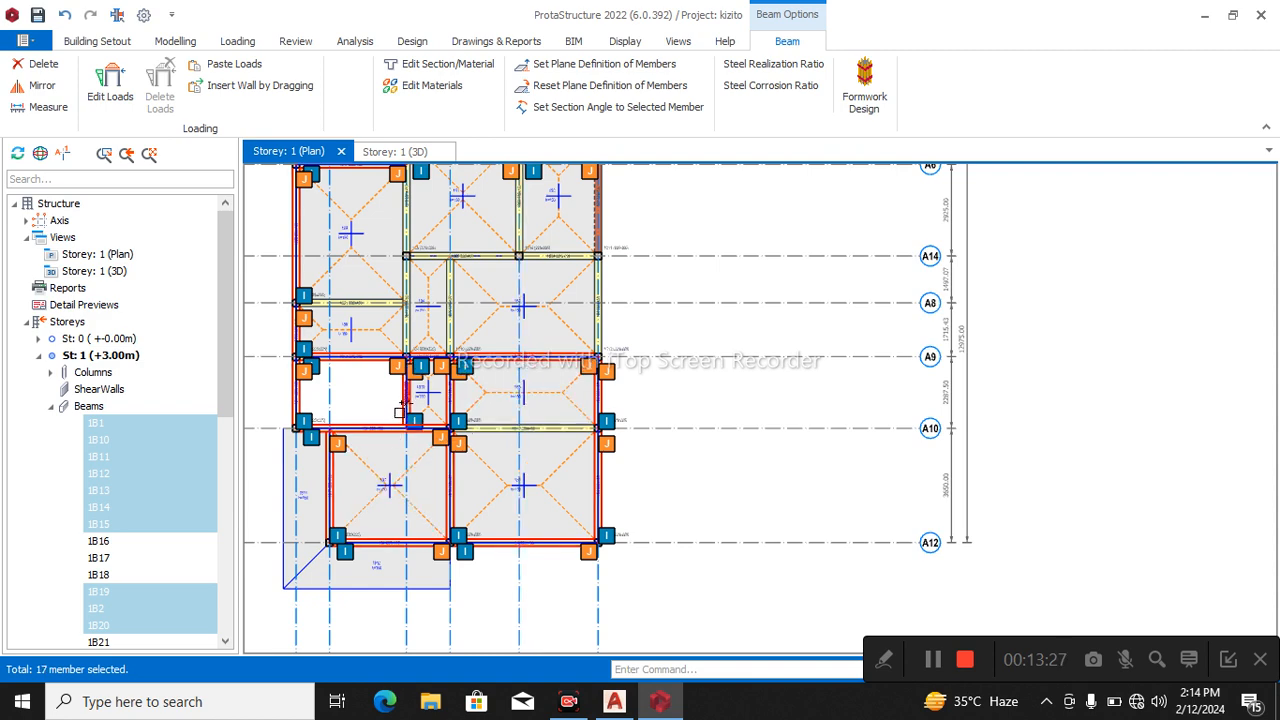
Add beams 1B17 and 1B26, the two A14 beams and the beam running from A14 up to A2 to the selection.
{"action": "scroll", "coordinate": [445, 385], "scroll_direction": "up", "scroll_amount": 2}
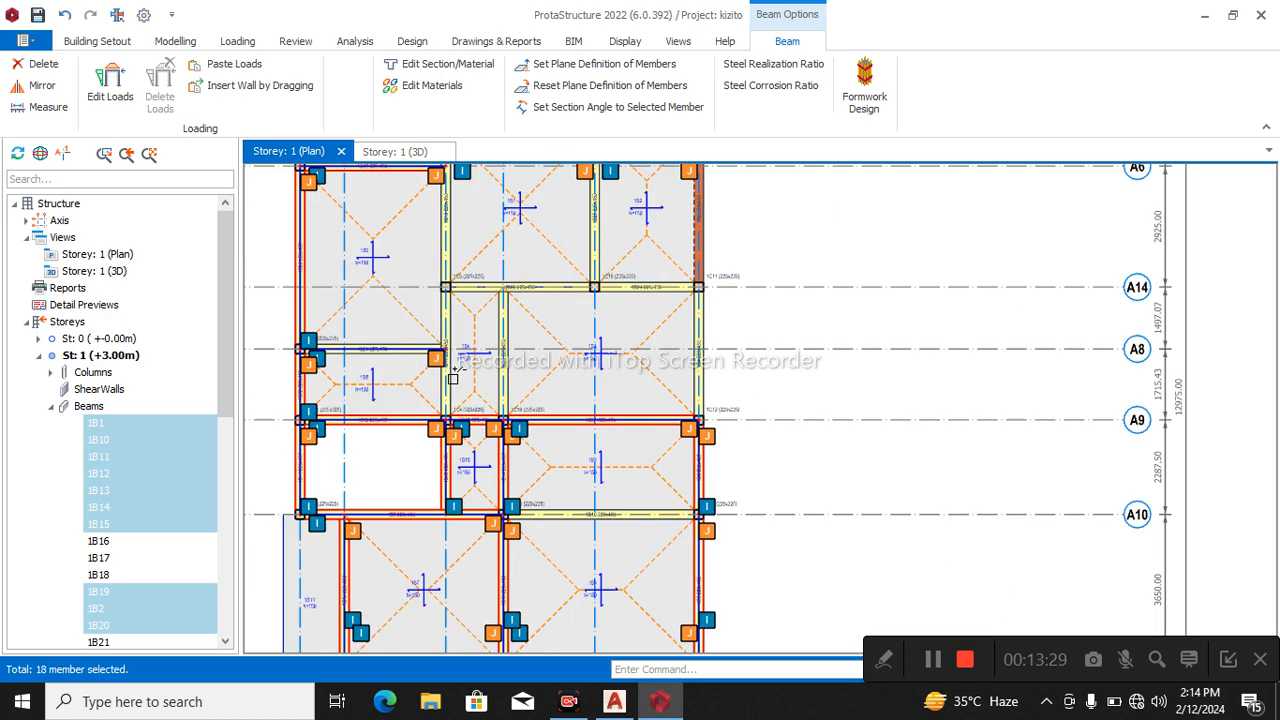
{"action": "left_click", "coordinate": [452, 388]}
{"action": "left_click", "coordinate": [449, 390]}
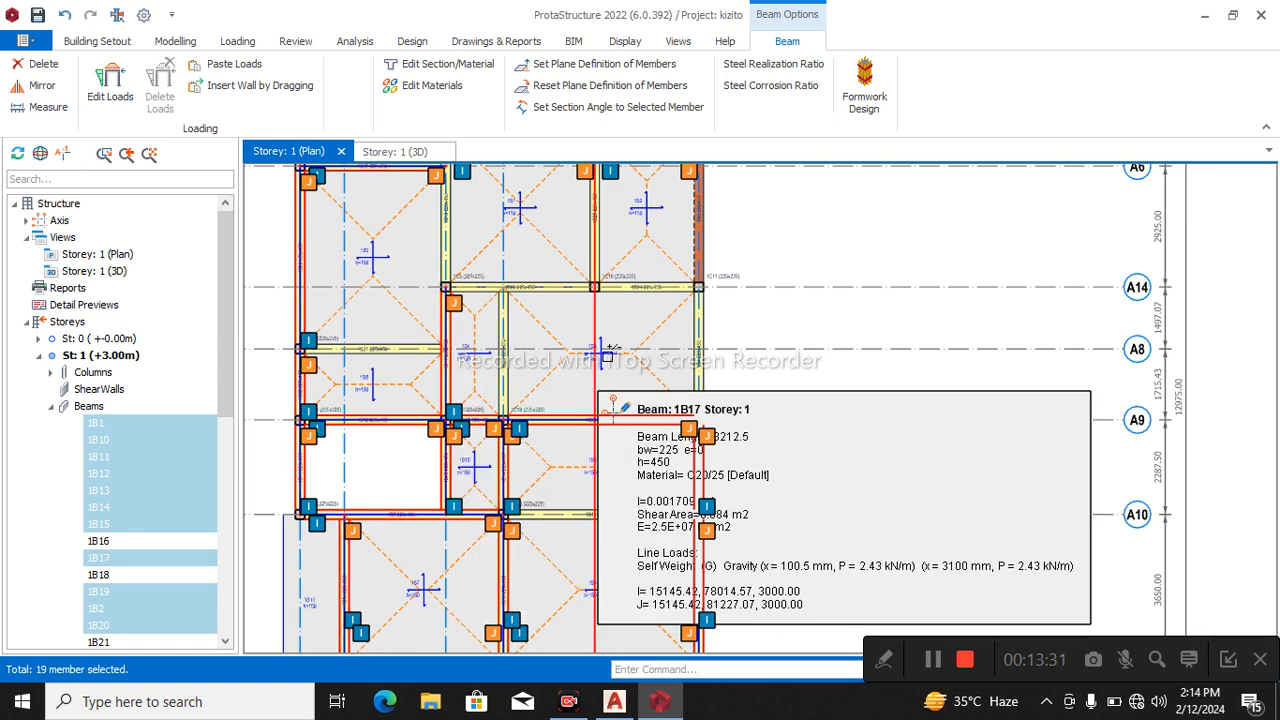
{"action": "left_click", "coordinate": [630, 289]}
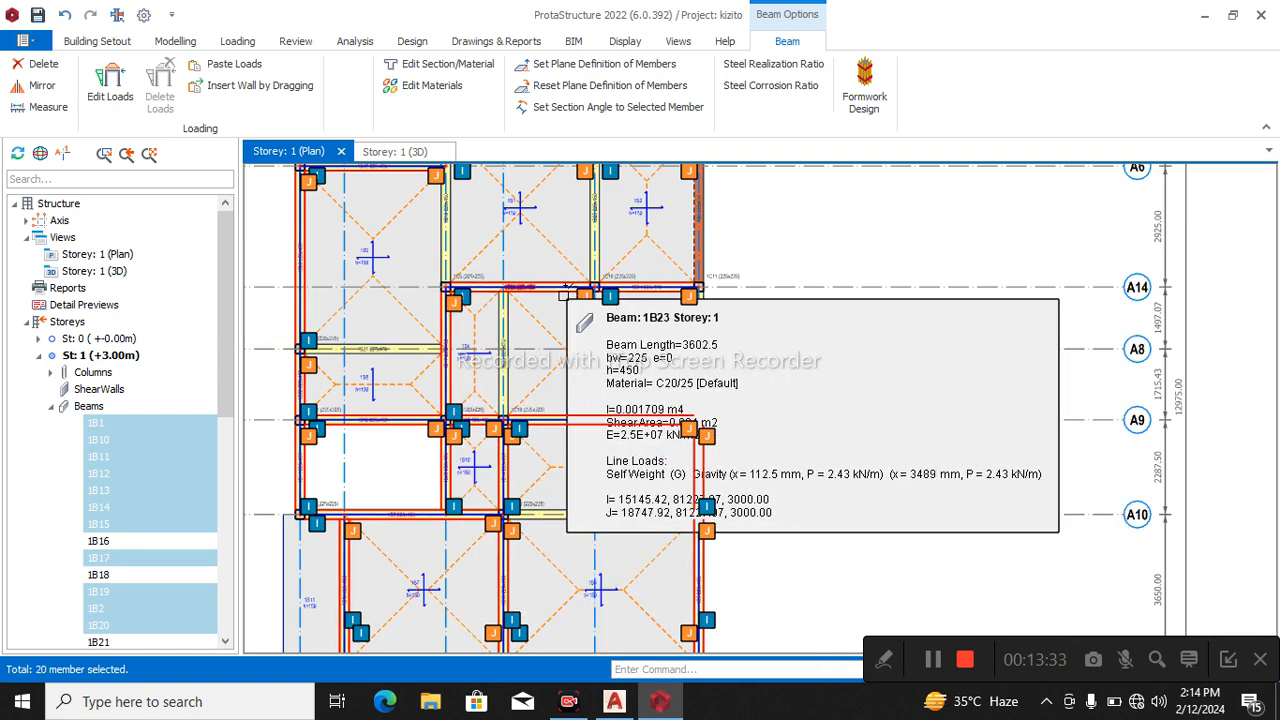
{"action": "left_click", "coordinate": [448, 252]}
{"action": "scroll", "coordinate": [486, 272], "scroll_direction": "down", "scroll_amount": 3}
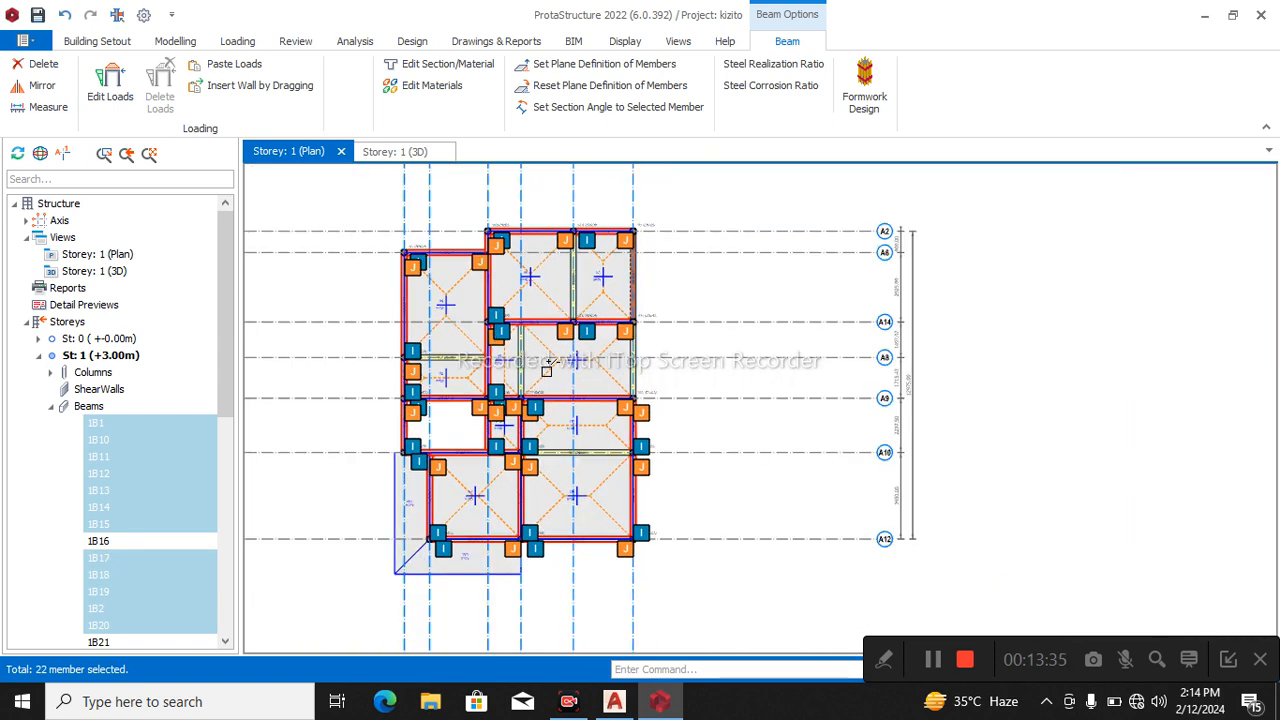
{"action": "scroll", "coordinate": [530, 400], "scroll_direction": "up", "scroll_amount": 3}
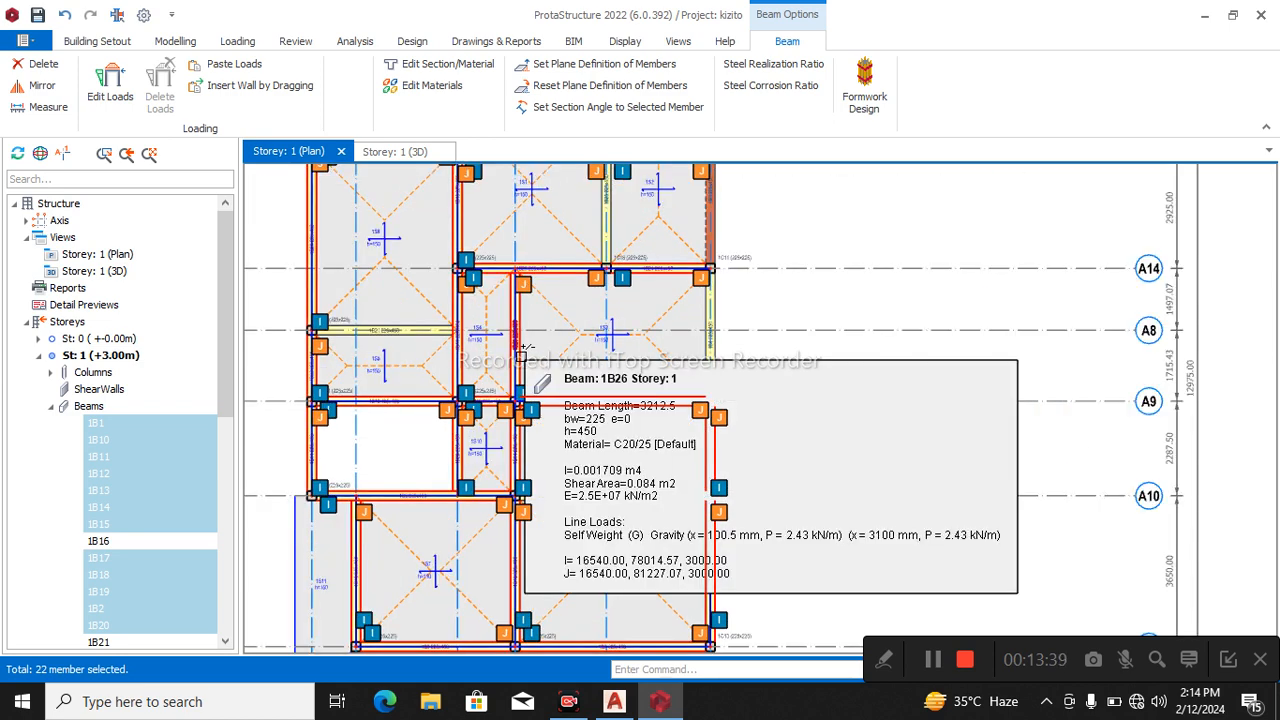
{"action": "left_click", "coordinate": [518, 352]}
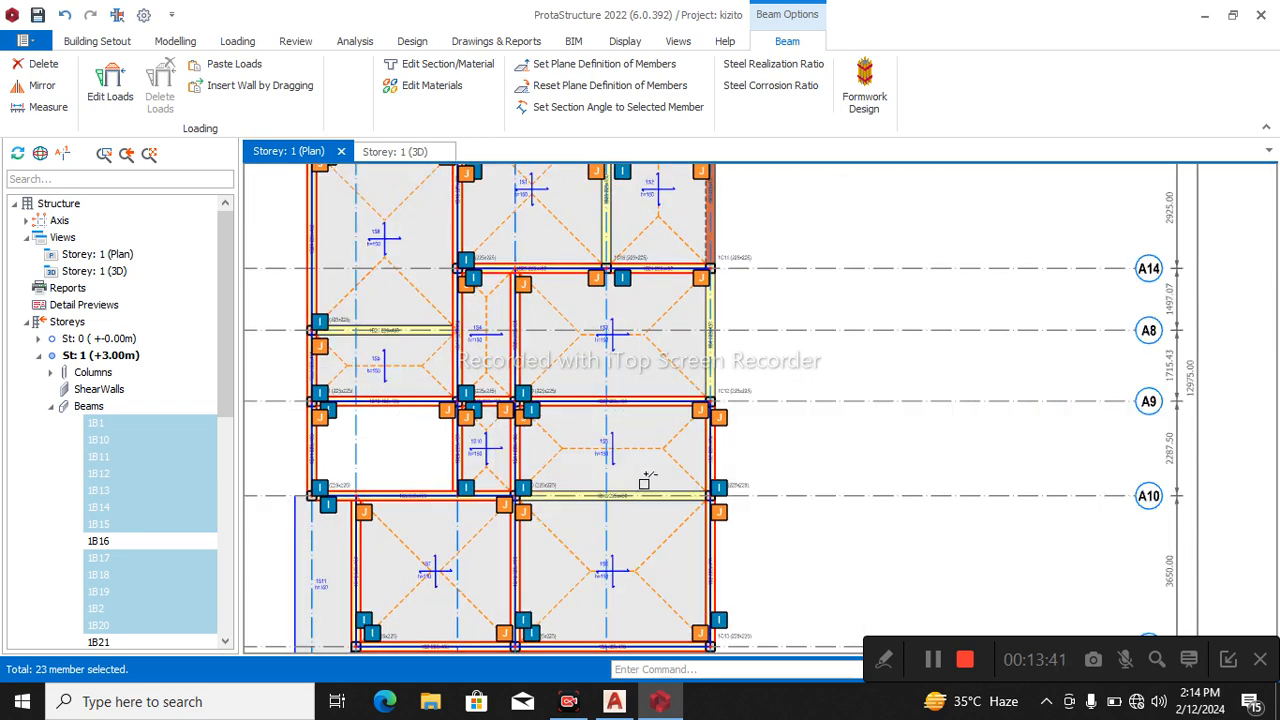
Paste the copied wall load onto all selected beams and clear the selection.
{"action": "scroll", "coordinate": [639, 450], "scroll_direction": "down", "scroll_amount": 3}
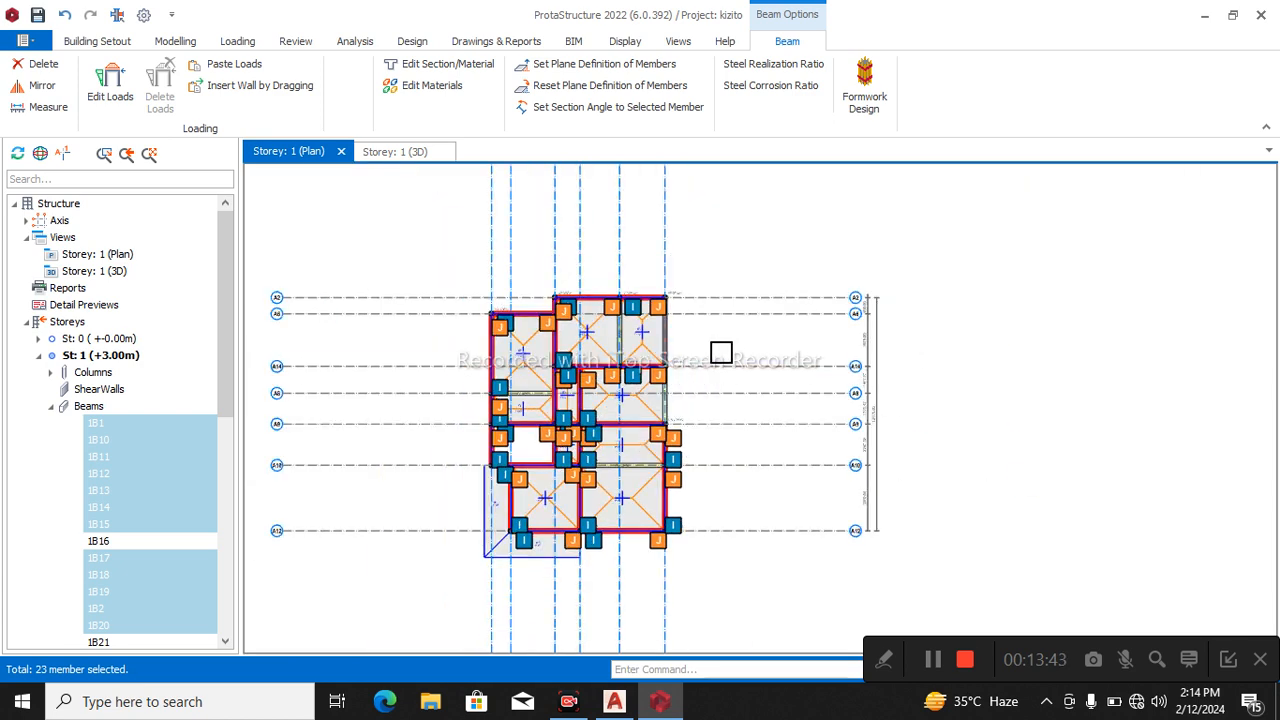
{"action": "right_click", "coordinate": [718, 348]}
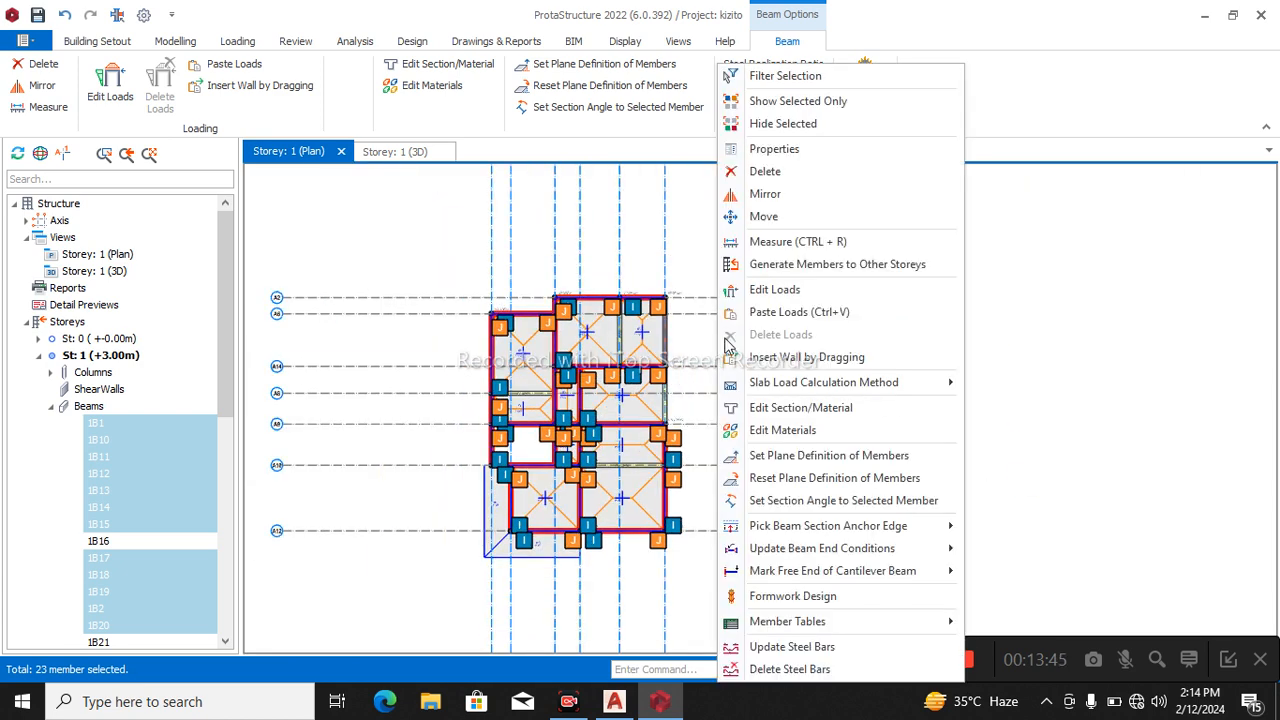
{"action": "left_click", "coordinate": [783, 316]}
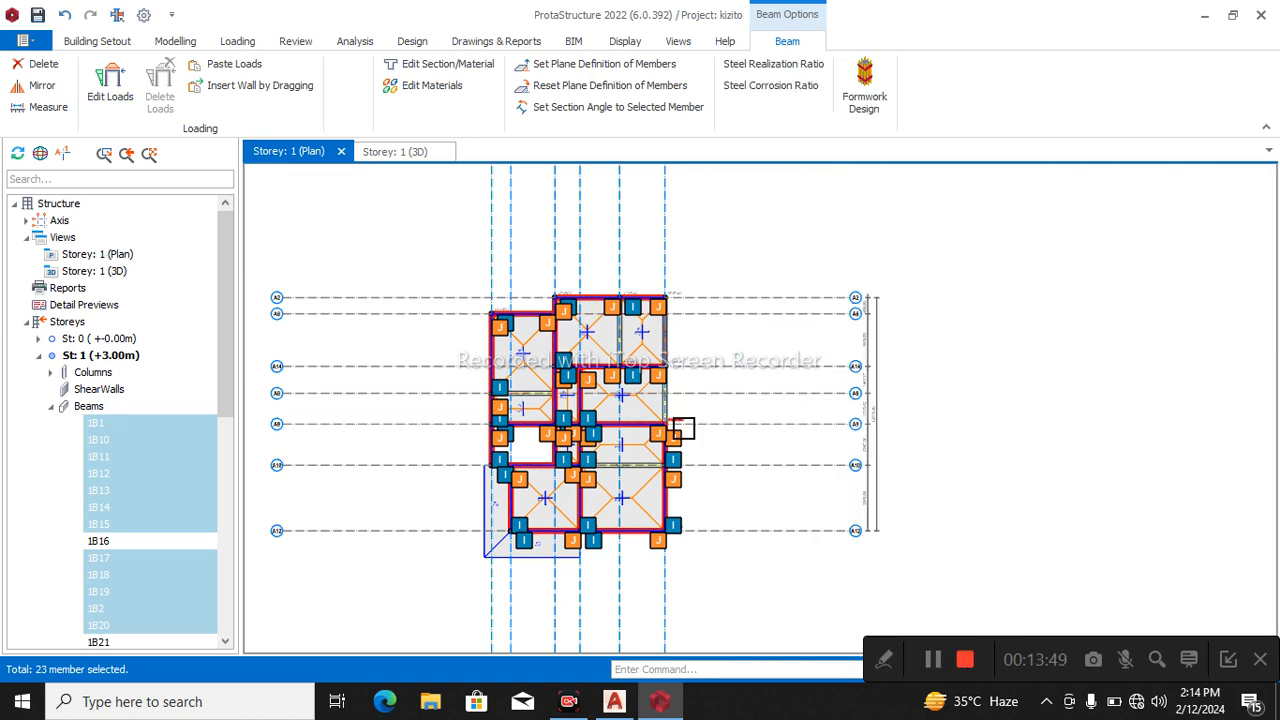
{"action": "scroll", "coordinate": [684, 428], "scroll_direction": "up", "scroll_amount": 3}
{"action": "scroll", "coordinate": [684, 428], "scroll_direction": "down", "scroll_amount": 2}
{"action": "key", "text": "Escape"}
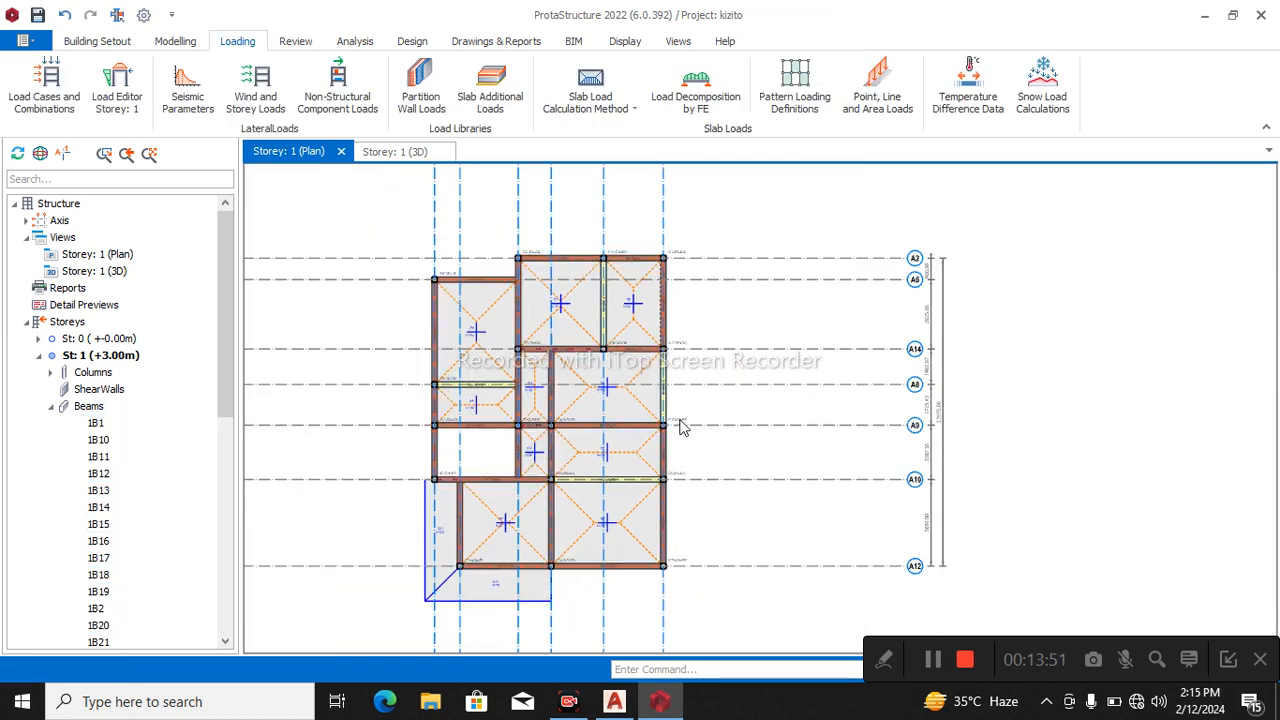
Paste the copied wall load onto outer beam 1B4 between A9 and A14, and deselect it.
{"action": "scroll", "coordinate": [684, 428], "scroll_direction": "up", "scroll_amount": 3}
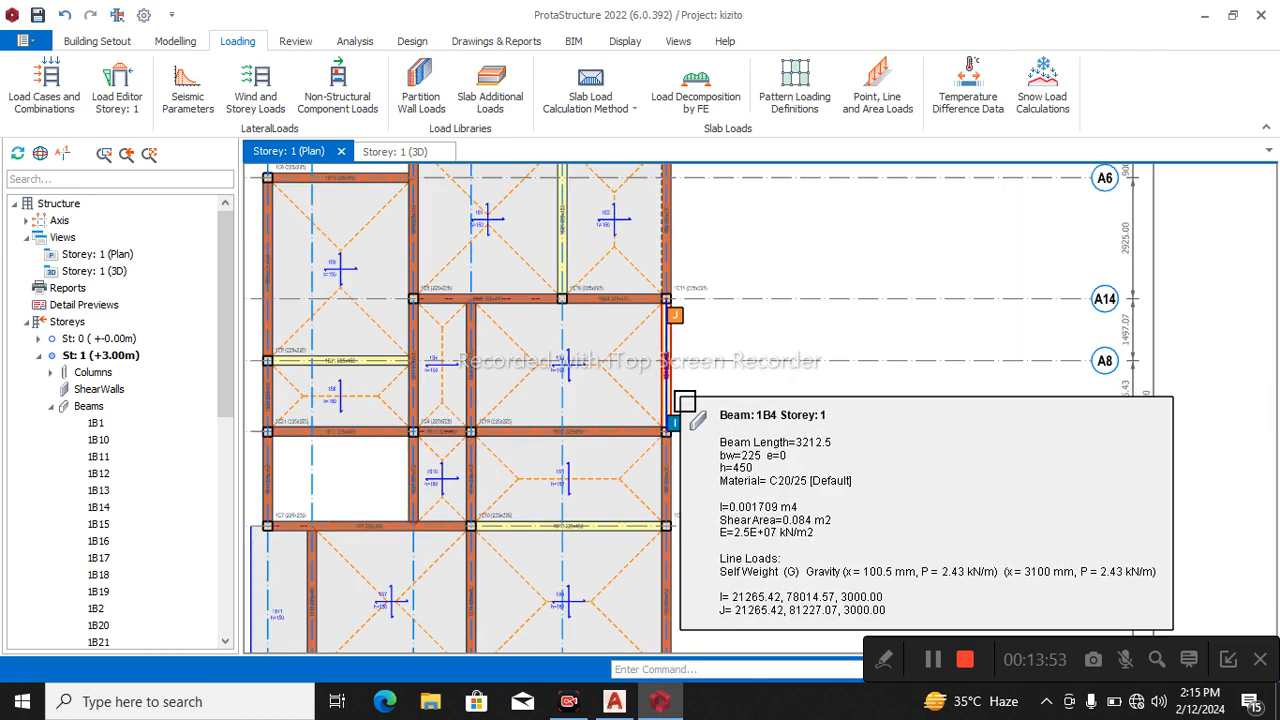
{"action": "left_click", "coordinate": [677, 410]}
{"action": "right_click", "coordinate": [677, 405]}
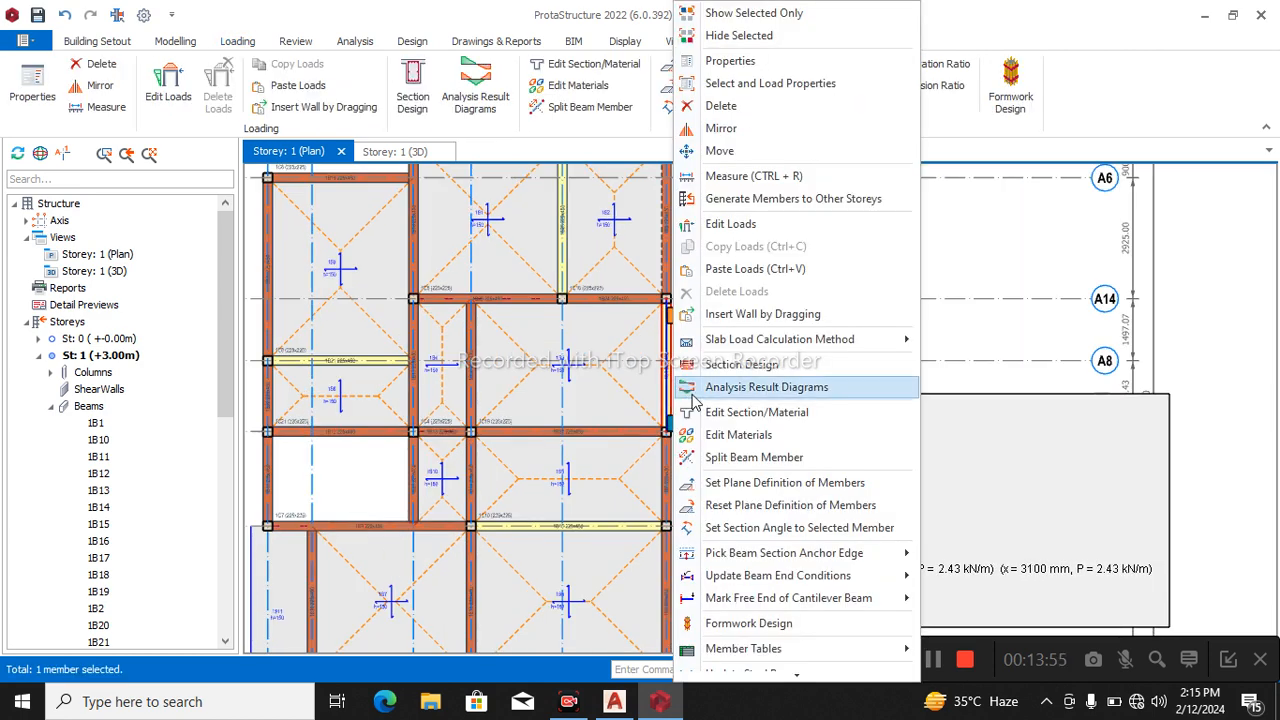
{"action": "left_click", "coordinate": [759, 271]}
{"action": "scroll", "coordinate": [768, 389], "scroll_direction": "down", "scroll_amount": 5}
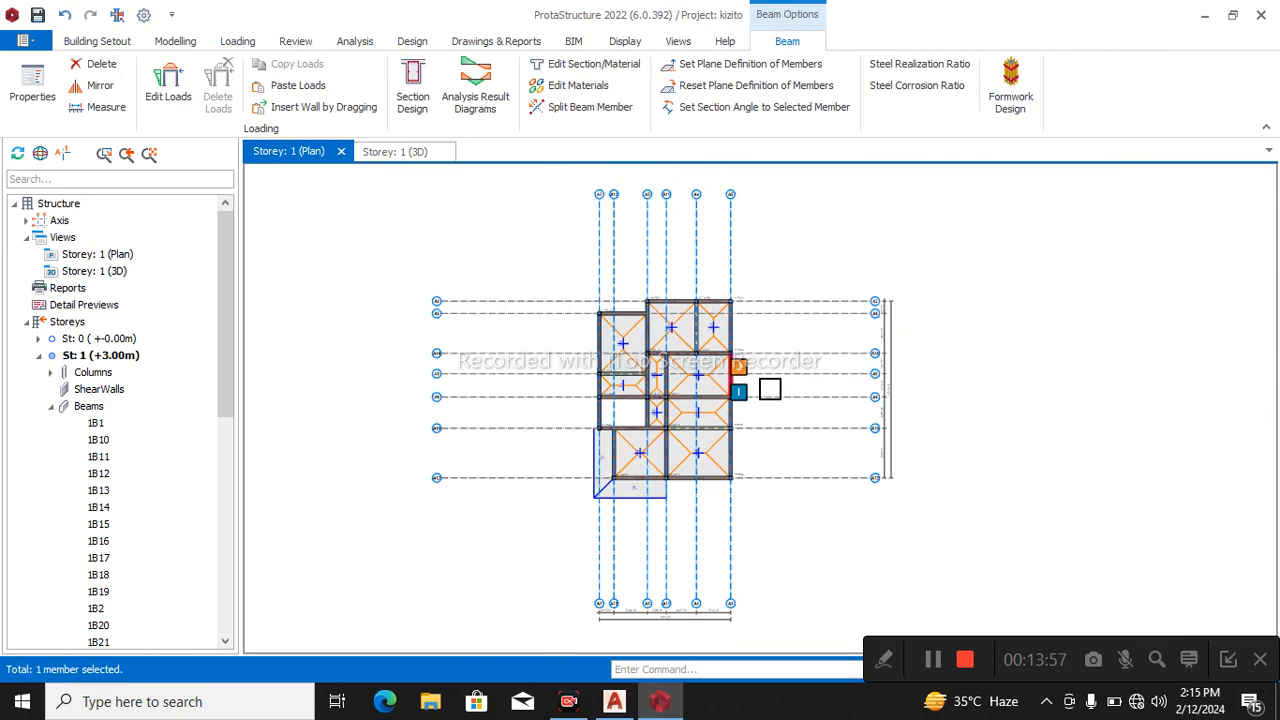
{"action": "scroll", "coordinate": [769, 389], "scroll_direction": "up", "scroll_amount": 3}
{"action": "key", "text": "Escape"}
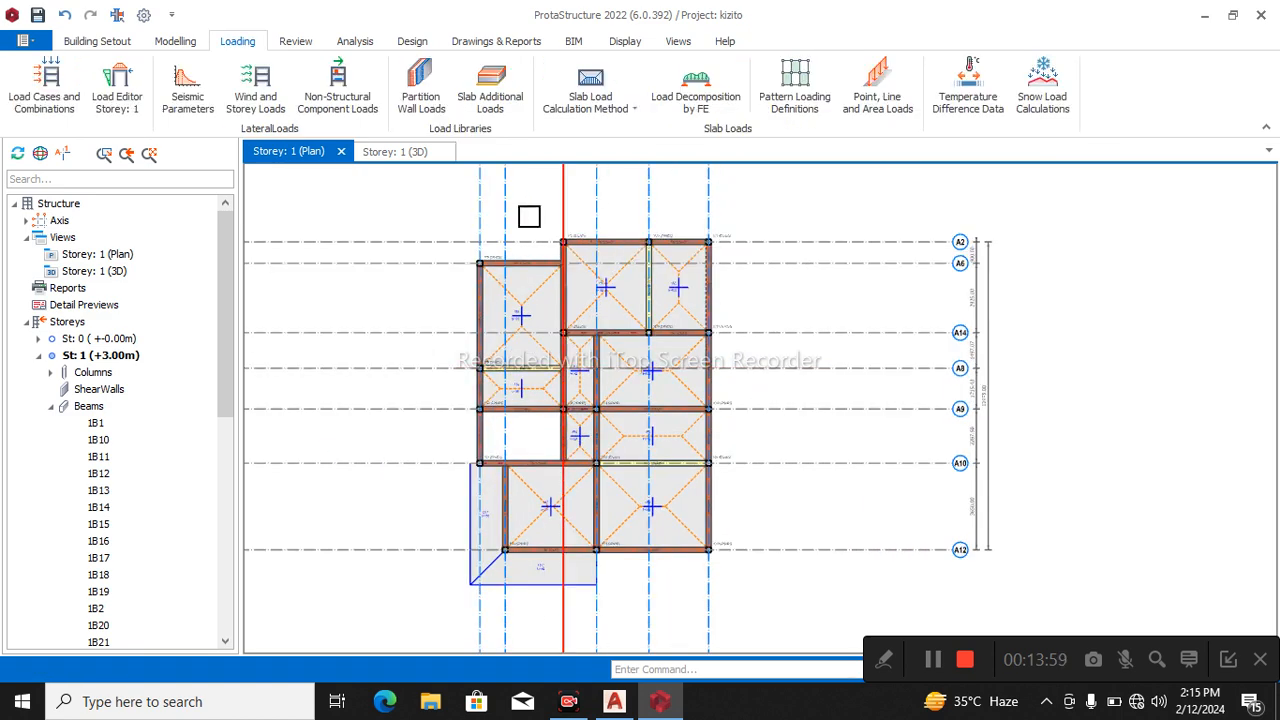
Examine the wall loads on the Storey 1 beams in the 3D view from another angle and return to the plan.
{"action": "left_click", "coordinate": [396, 152]}
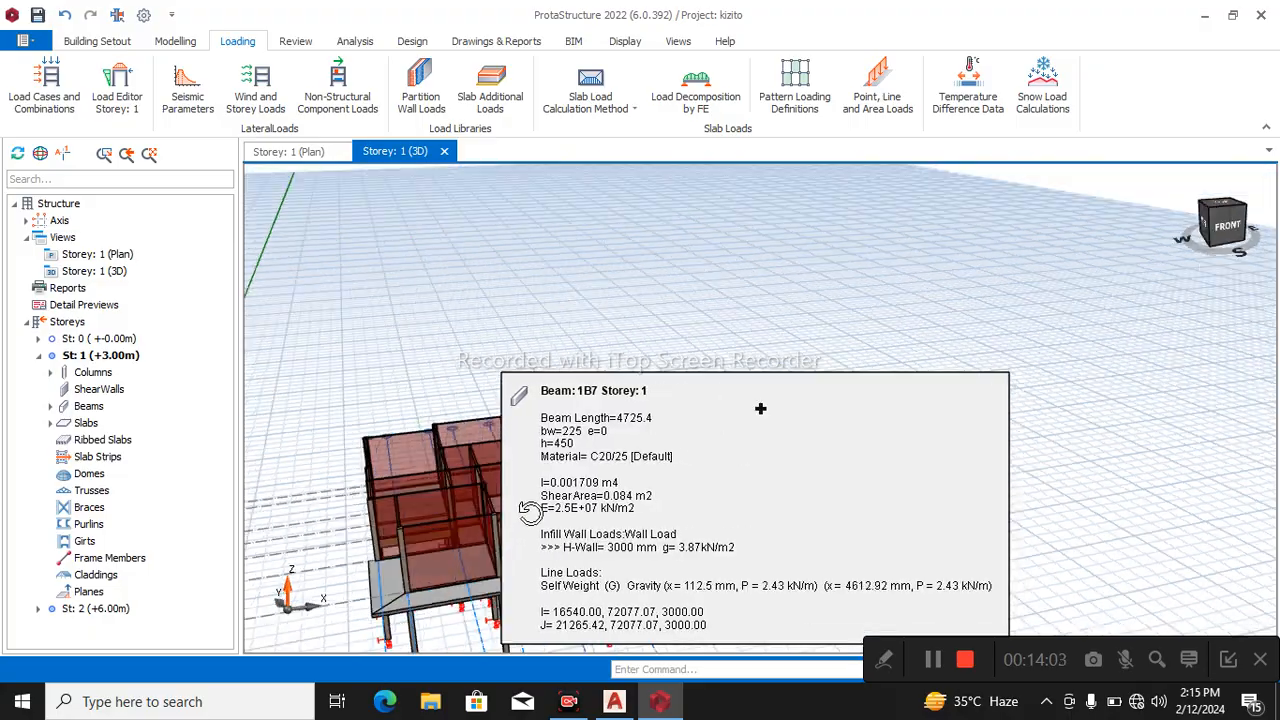
{"action": "mouse_move", "coordinate": [761, 408]}
{"action": "middle_mouse_down"}
{"action": "mouse_move", "coordinate": [571, 489]}
{"action": "mouse_move", "coordinate": [522, 525]}
{"action": "mouse_move", "coordinate": [431, 535]}
{"action": "mouse_move", "coordinate": [440, 390]}
{"action": "middle_mouse_up"}
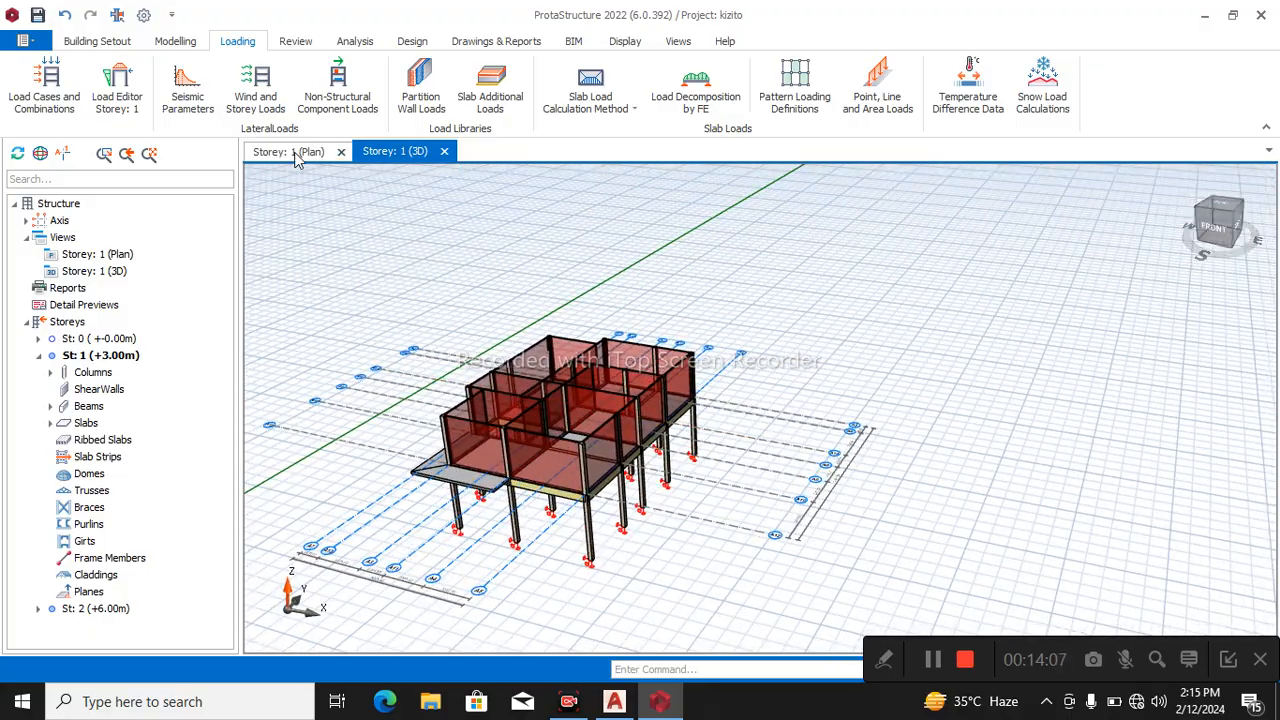
{"action": "left_click", "coordinate": [288, 151]}
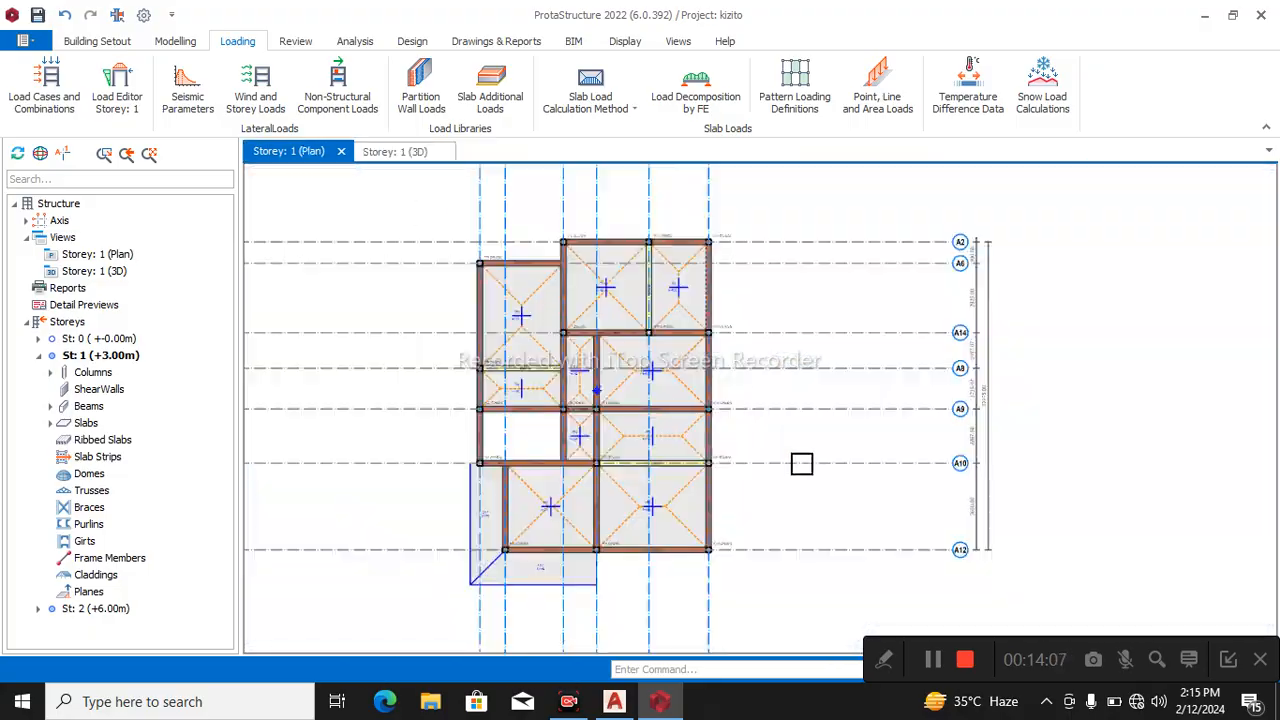
Open the Storey 2 plan and set up new beams with a width and depth of 225 mm.
{"action": "double_click", "coordinate": [110, 609]}
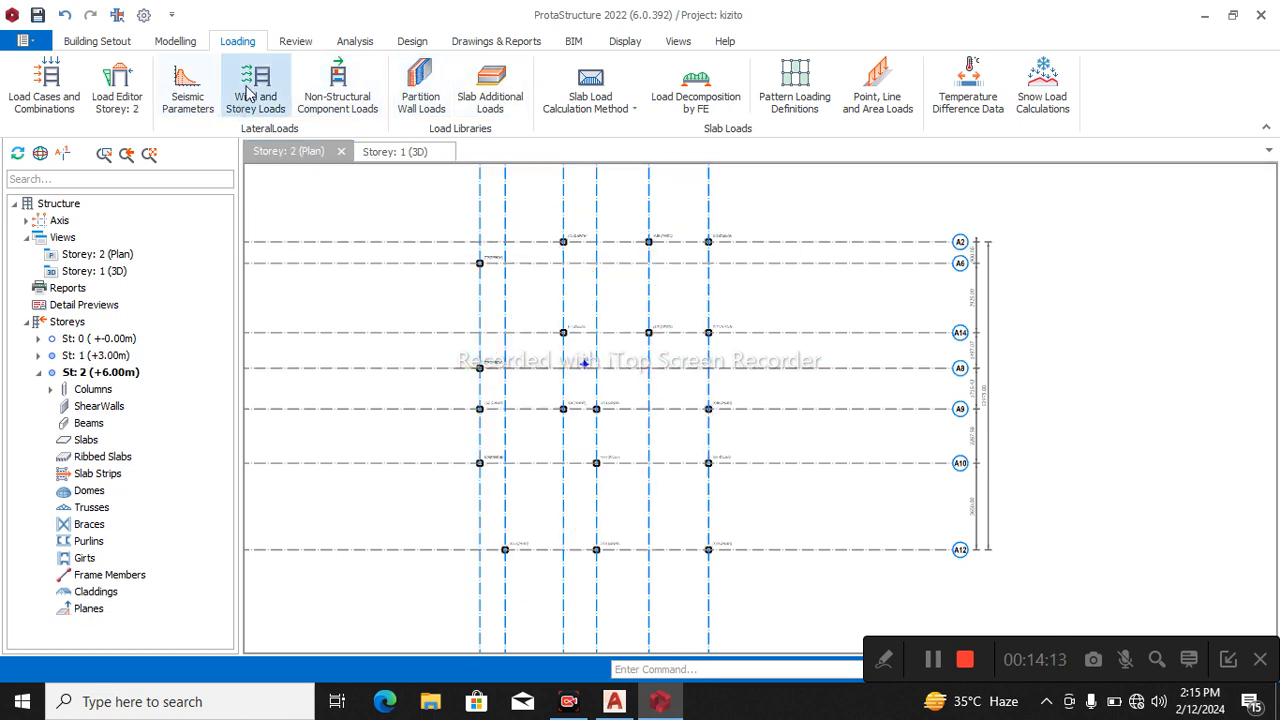
{"action": "left_click", "coordinate": [162, 41]}
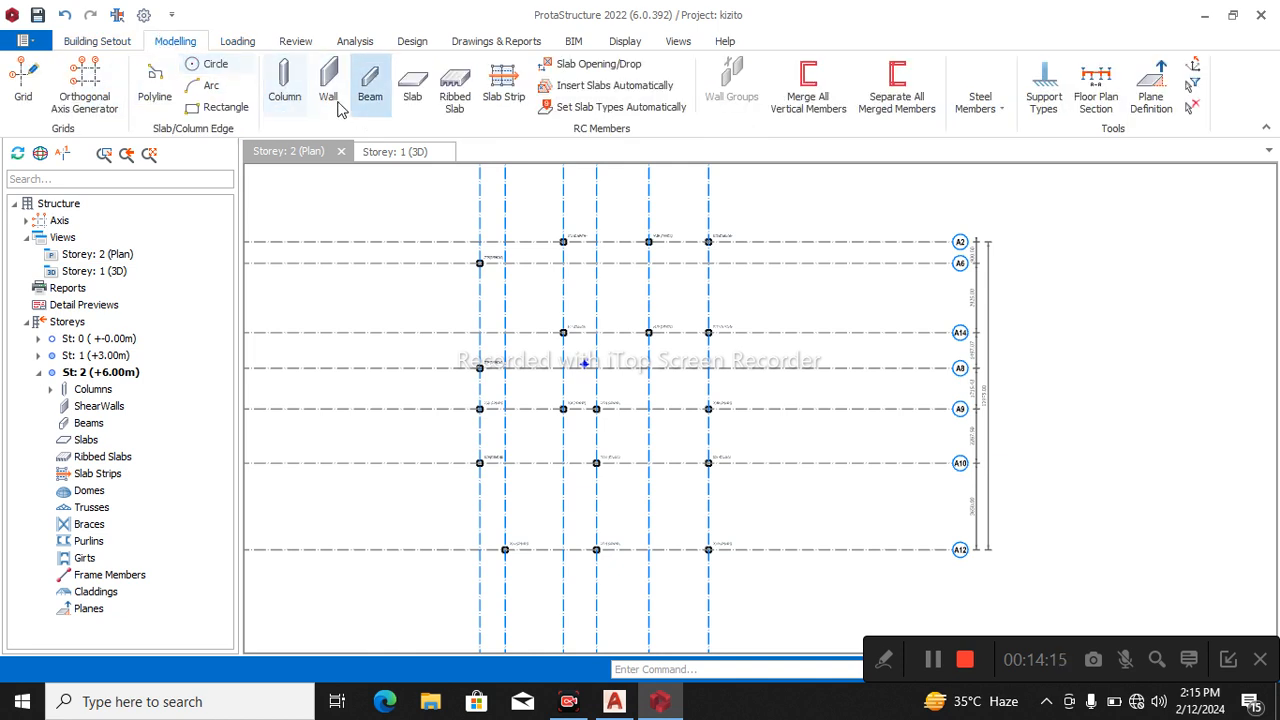
{"action": "left_click", "coordinate": [368, 88]}
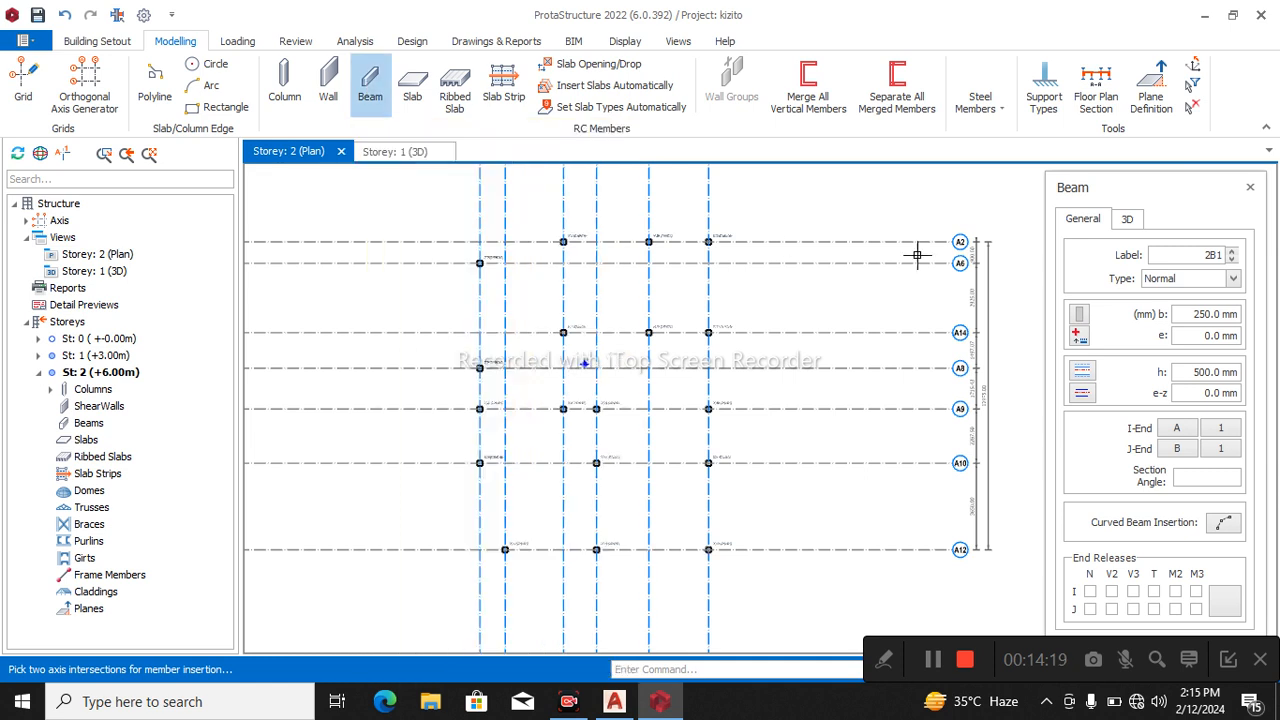
{"action": "left_click_drag", "start_coordinate": [1194, 318], "coordinate": [1216, 316]}
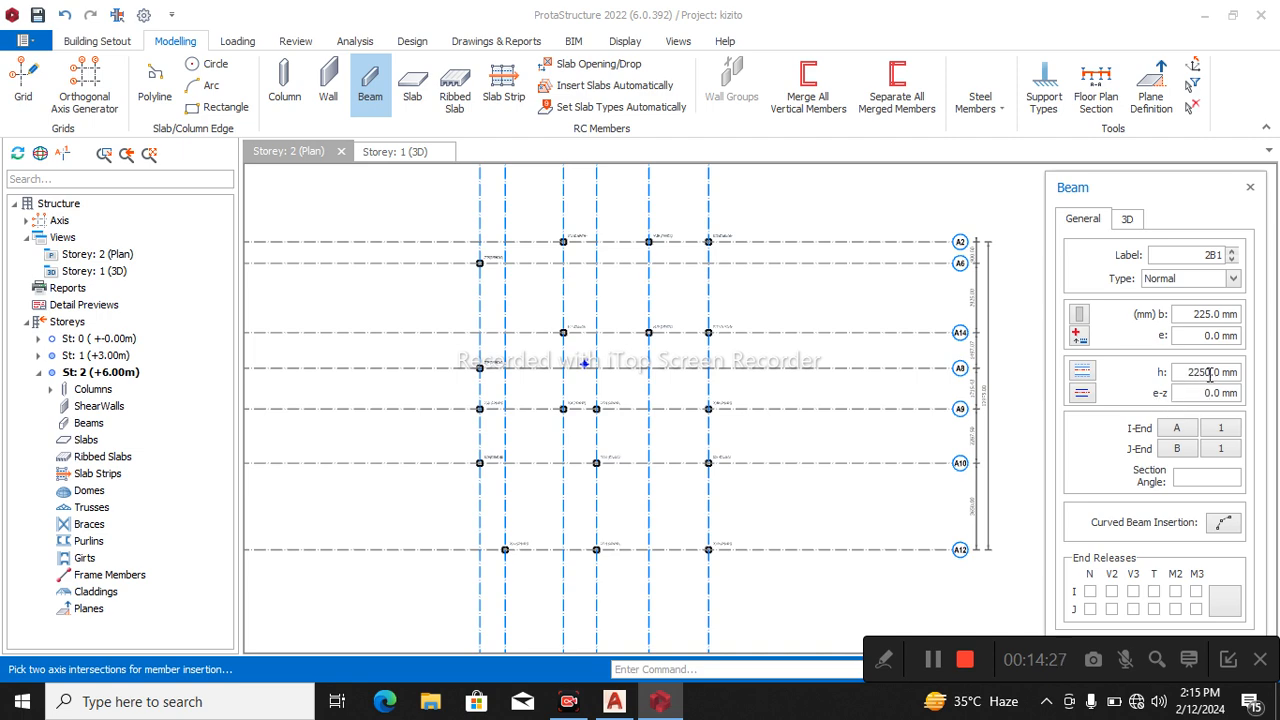
{"action": "scroll", "coordinate": [611, 246], "scroll_direction": "up", "scroll_amount": 2}
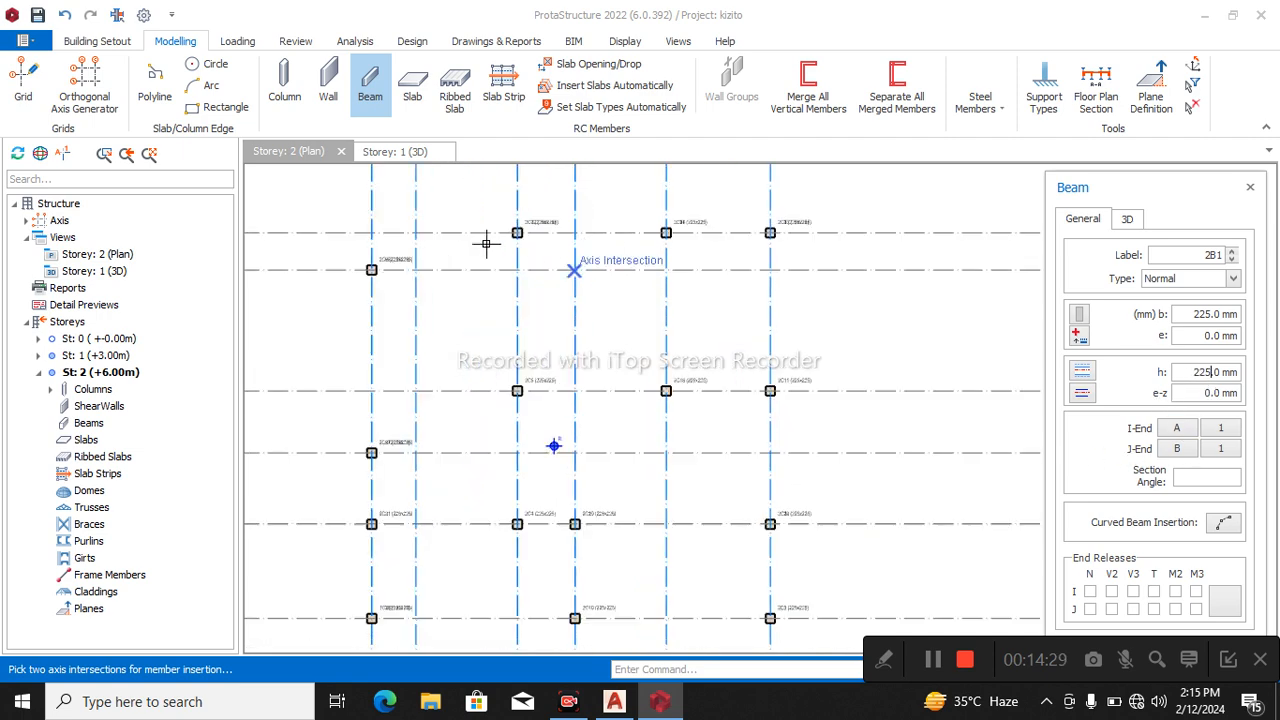
Insert two consecutive Storey 2 beams along axis A2, from A3 through A4 to A5.
{"action": "left_click", "coordinate": [517, 232]}
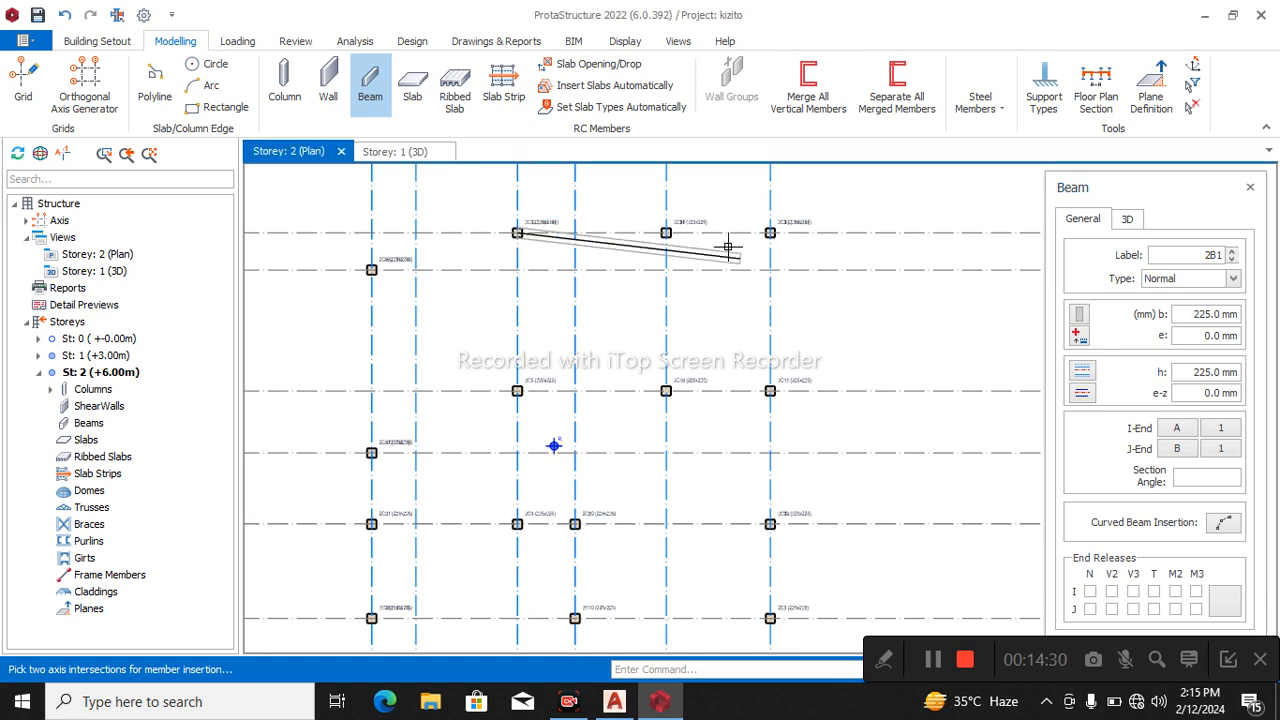
{"action": "left_click", "coordinate": [666, 232]}
{"action": "left_click", "coordinate": [770, 232]}
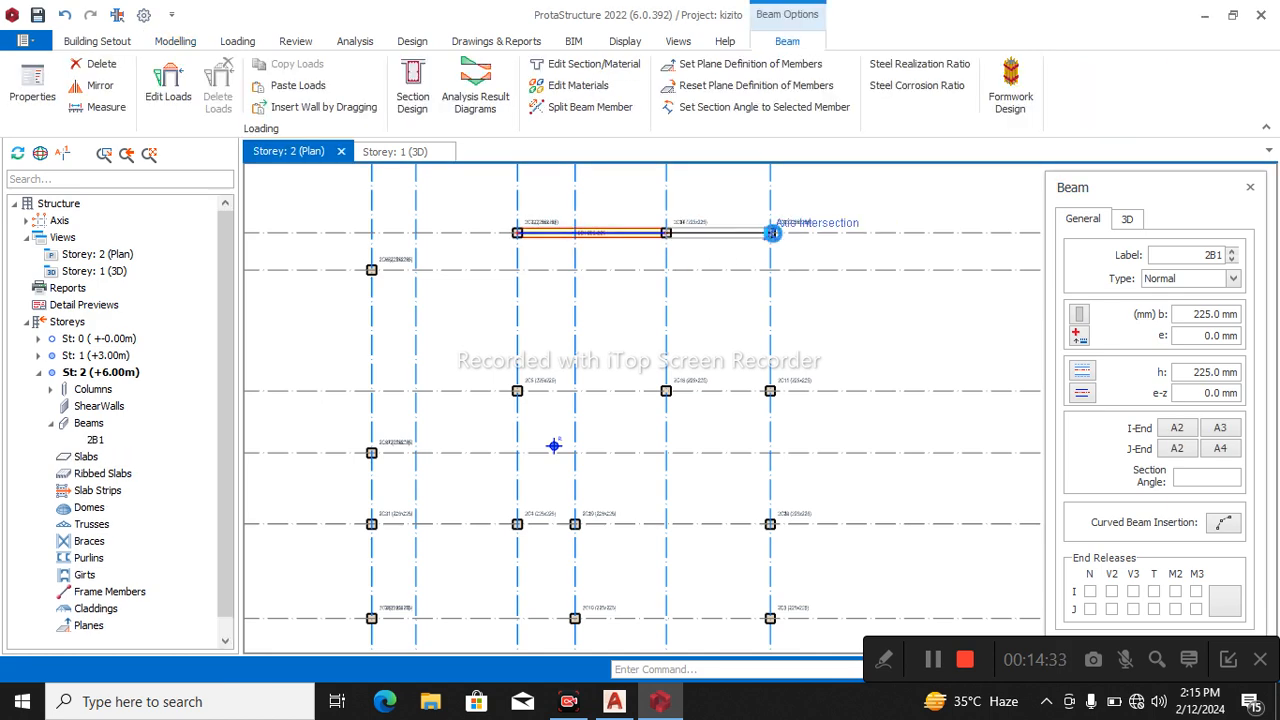
Continue the Storey 2 beams along axis A5 from A2 through A14, A9 and A10 to A12.
{"action": "left_click", "coordinate": [762, 382]}
{"action": "scroll", "coordinate": [765, 395], "scroll_direction": "down", "scroll_amount": 2}
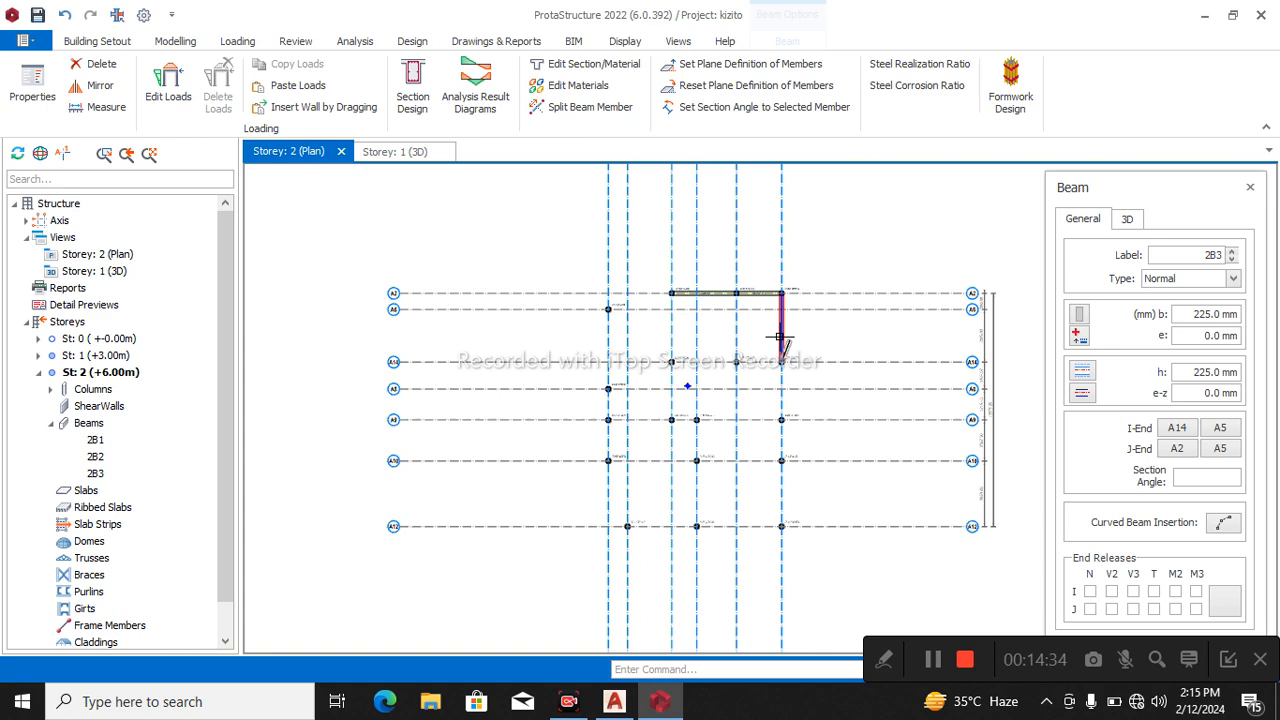
{"action": "left_click", "coordinate": [783, 422]}
{"action": "left_click", "coordinate": [781, 460]}
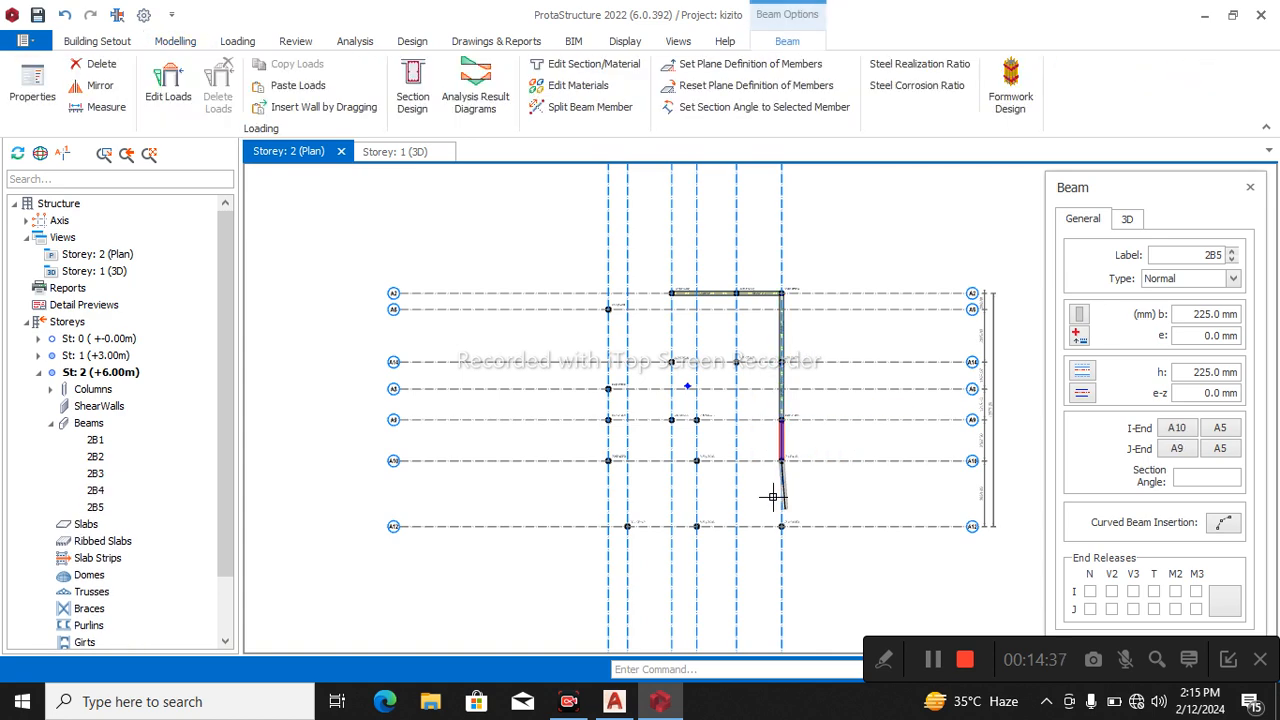
{"action": "left_click", "coordinate": [771, 517]}
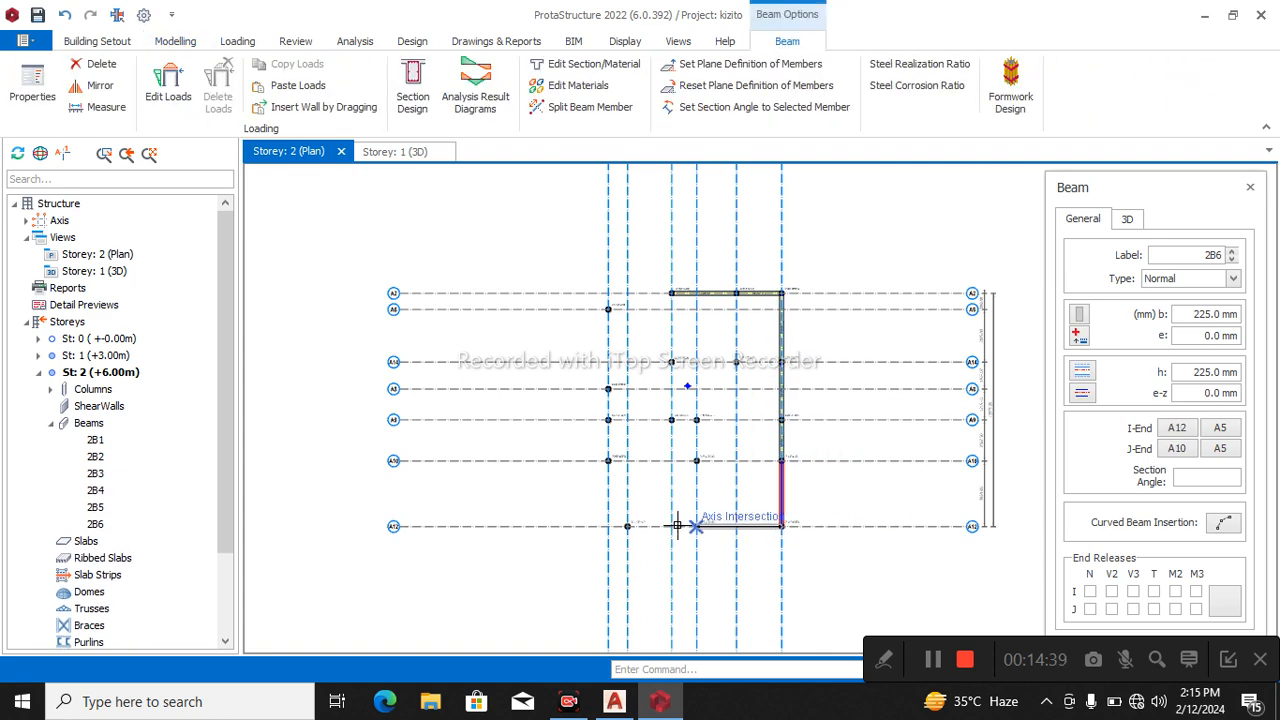
Insert the Storey 2 beams along axis A12 from A5 through A11 to A13 and along axis A11 from A12 to A10.
{"action": "left_click", "coordinate": [679, 525]}
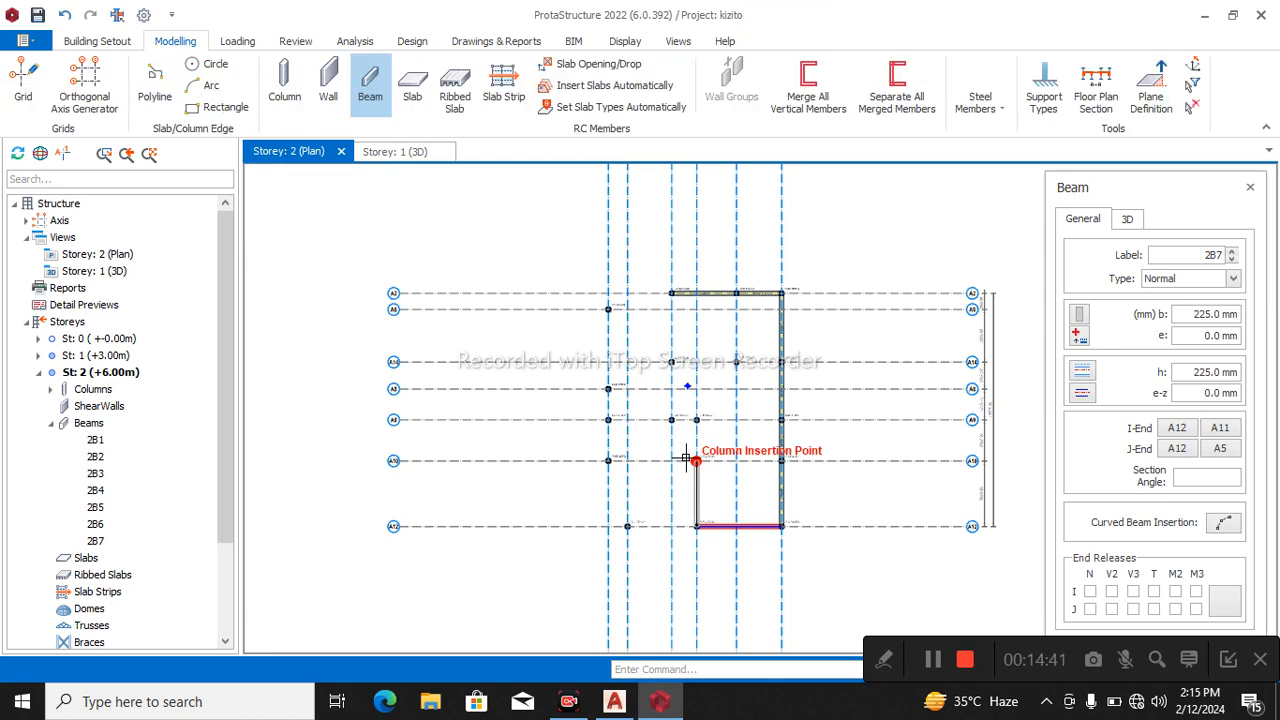
{"action": "left_click", "coordinate": [688, 459]}
{"action": "scroll", "coordinate": [675, 520], "scroll_direction": "up", "scroll_amount": 3}
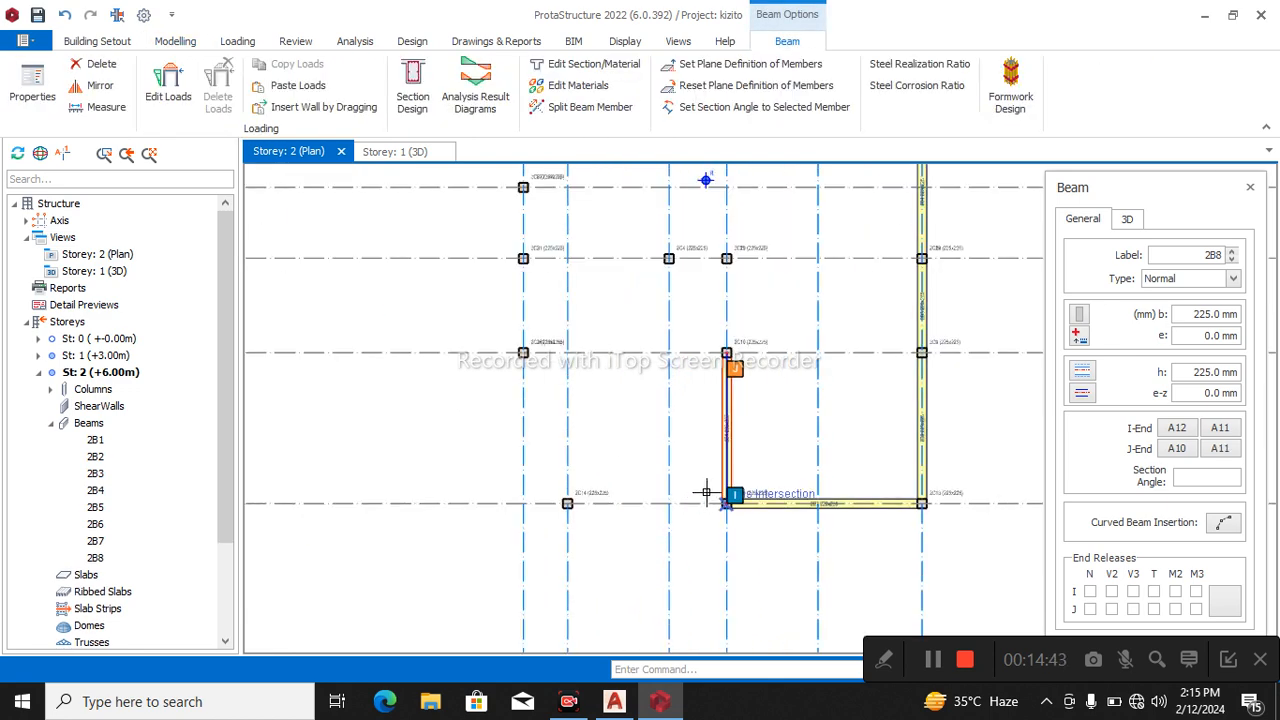
{"action": "left_click", "coordinate": [706, 493]}
{"action": "left_click", "coordinate": [565, 400]}
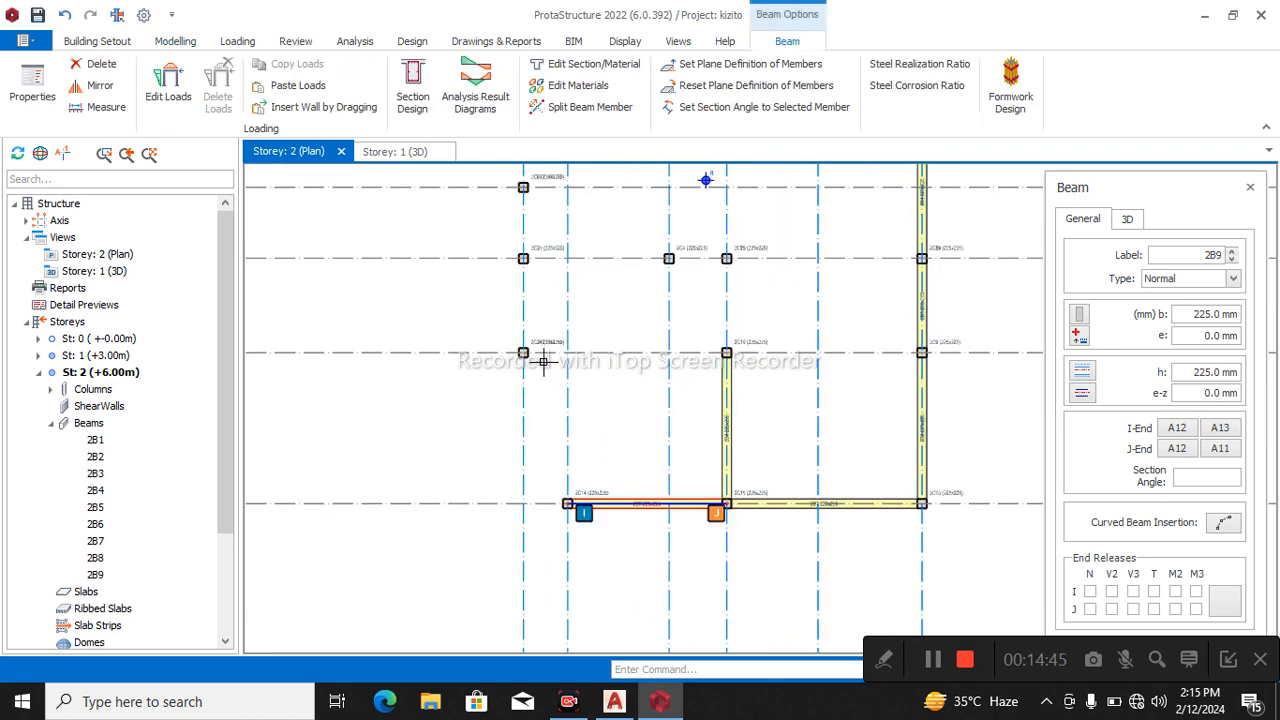
Insert Storey 2 beams along axis A10 from A7 to A11 and along axis A13 between A12 and A10.
{"action": "left_click", "coordinate": [521, 350]}
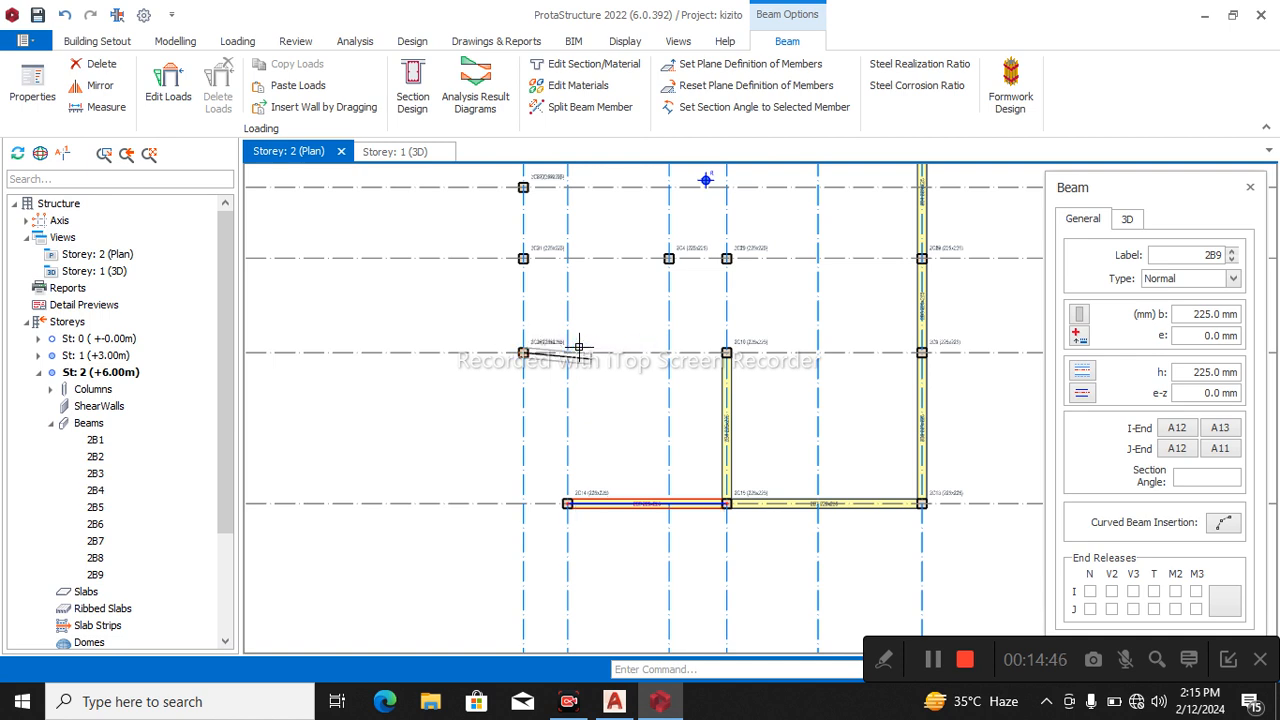
{"action": "left_click", "coordinate": [716, 350]}
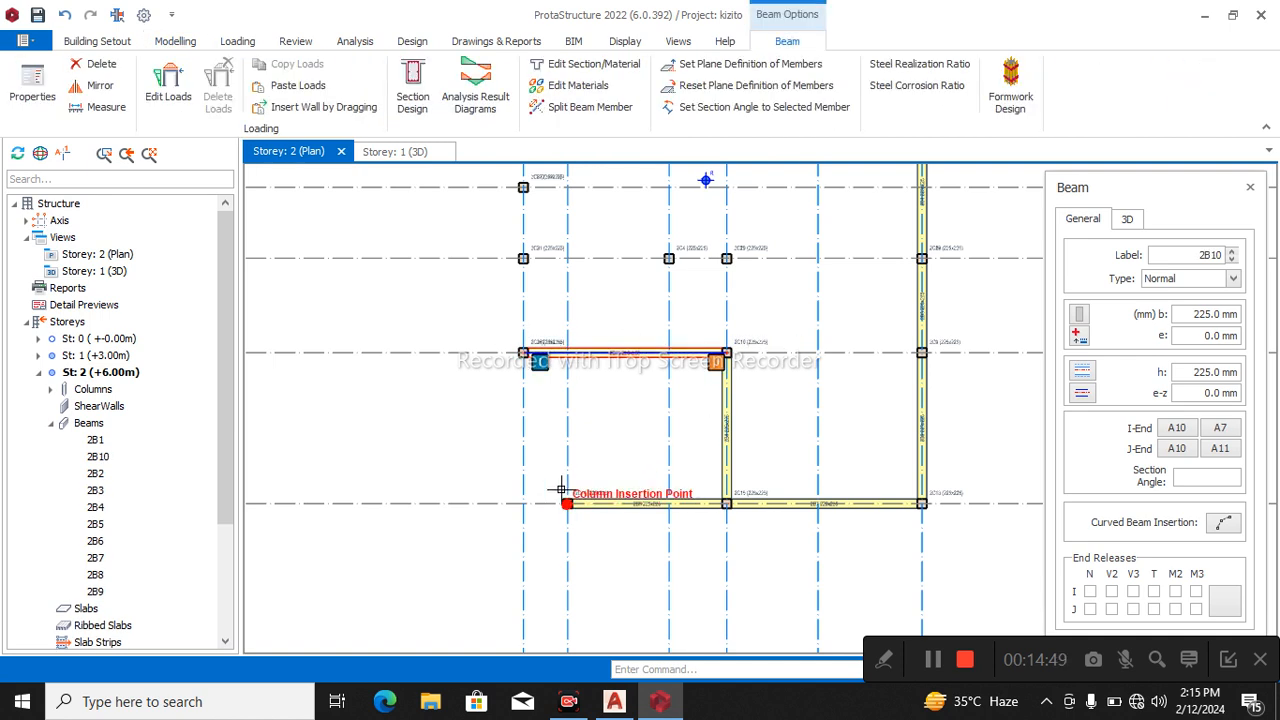
{"action": "left_click", "coordinate": [566, 352]}
{"action": "scroll", "coordinate": [597, 507], "scroll_direction": "down", "scroll_amount": 3}
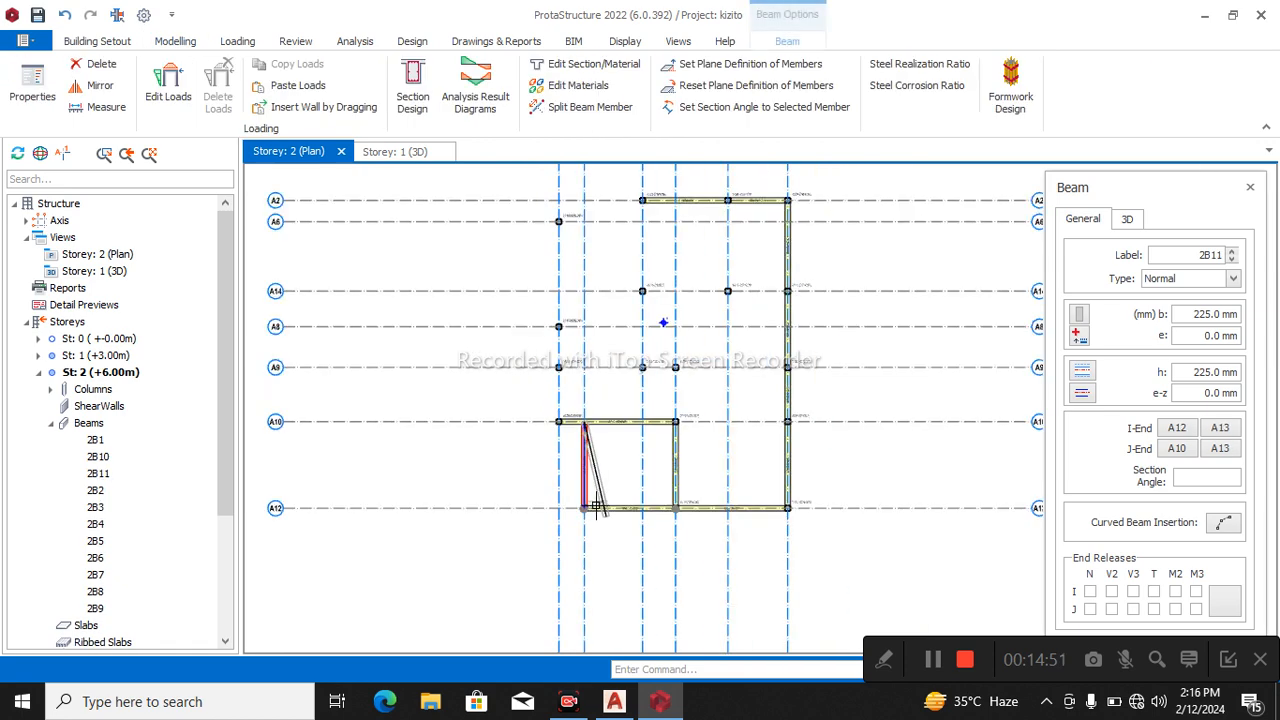
{"action": "key", "text": "Escape"}
Insert Storey 2 beams along axis A7 from A10 to A9 and along axis A9 from A7 through A3 and A11 to A5.
{"action": "scroll", "coordinate": [535, 440], "scroll_direction": "up", "scroll_amount": 2}
{"action": "left_click", "coordinate": [558, 396]}
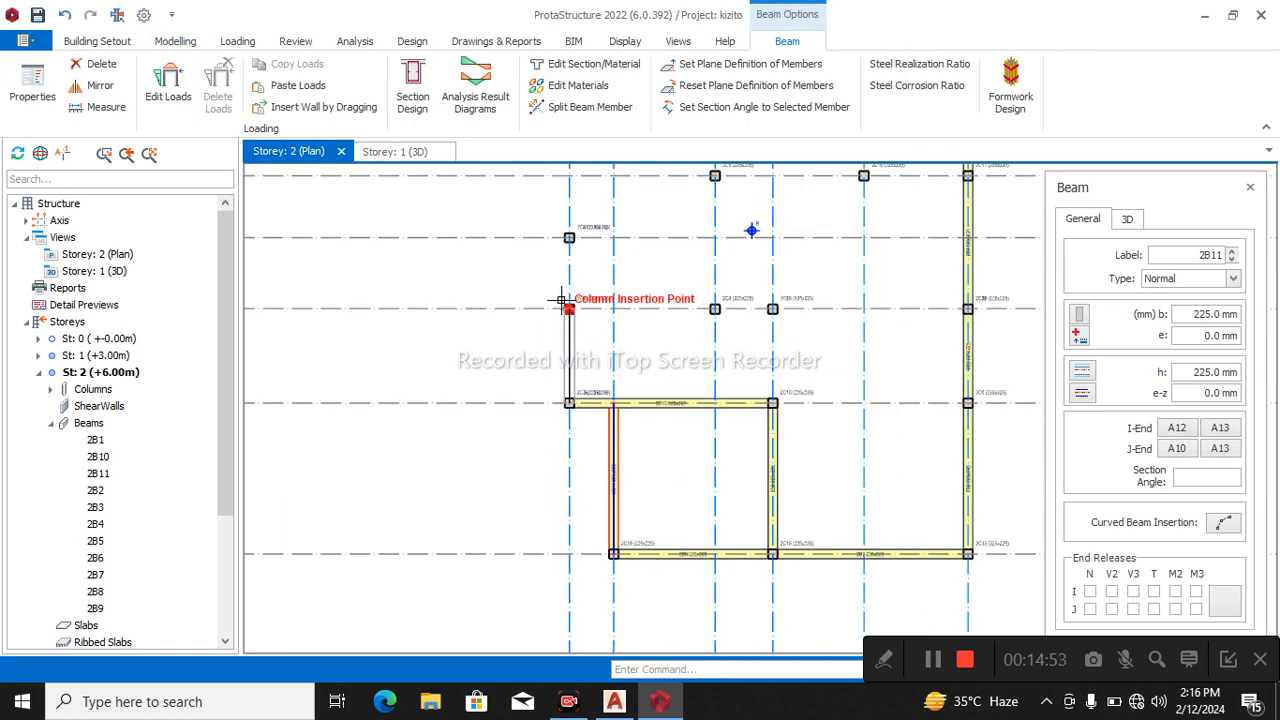
{"action": "left_click", "coordinate": [563, 299]}
{"action": "left_click", "coordinate": [713, 298]}
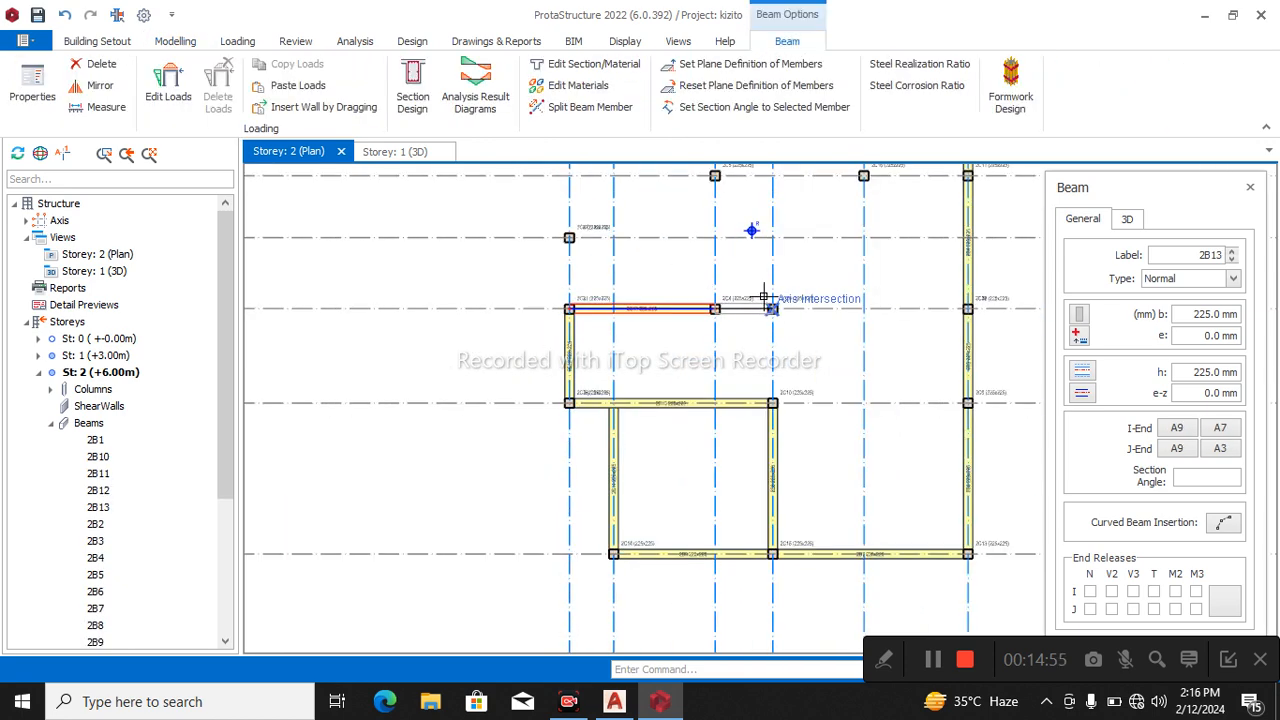
{"action": "left_click", "coordinate": [765, 299]}
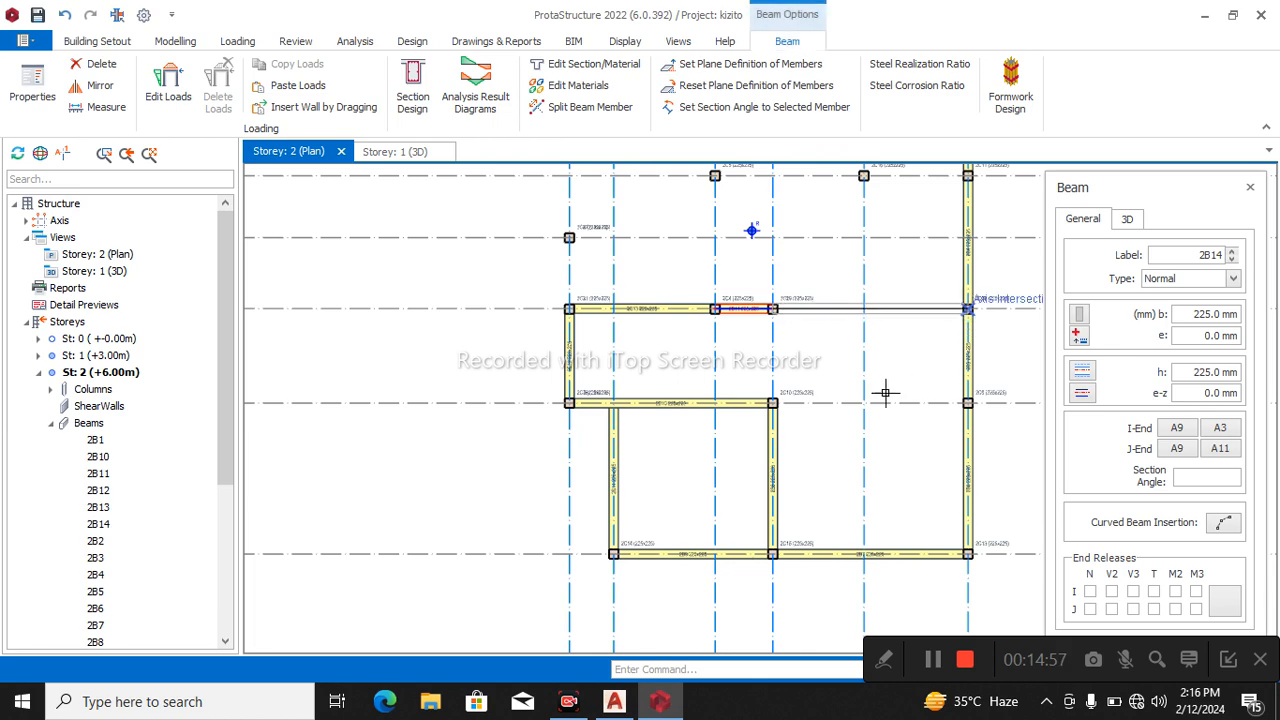
{"action": "left_click", "coordinate": [962, 302]}
{"action": "key", "text": "Escape"}
Insert Storey 2 beams along axis A11 from A10 to A9 and along axis A3 from A9 through A14 to A2.
{"action": "scroll", "coordinate": [880, 430], "scroll_direction": "down", "scroll_amount": 2}
{"action": "scroll", "coordinate": [820, 401], "scroll_direction": "up", "scroll_amount": 2}
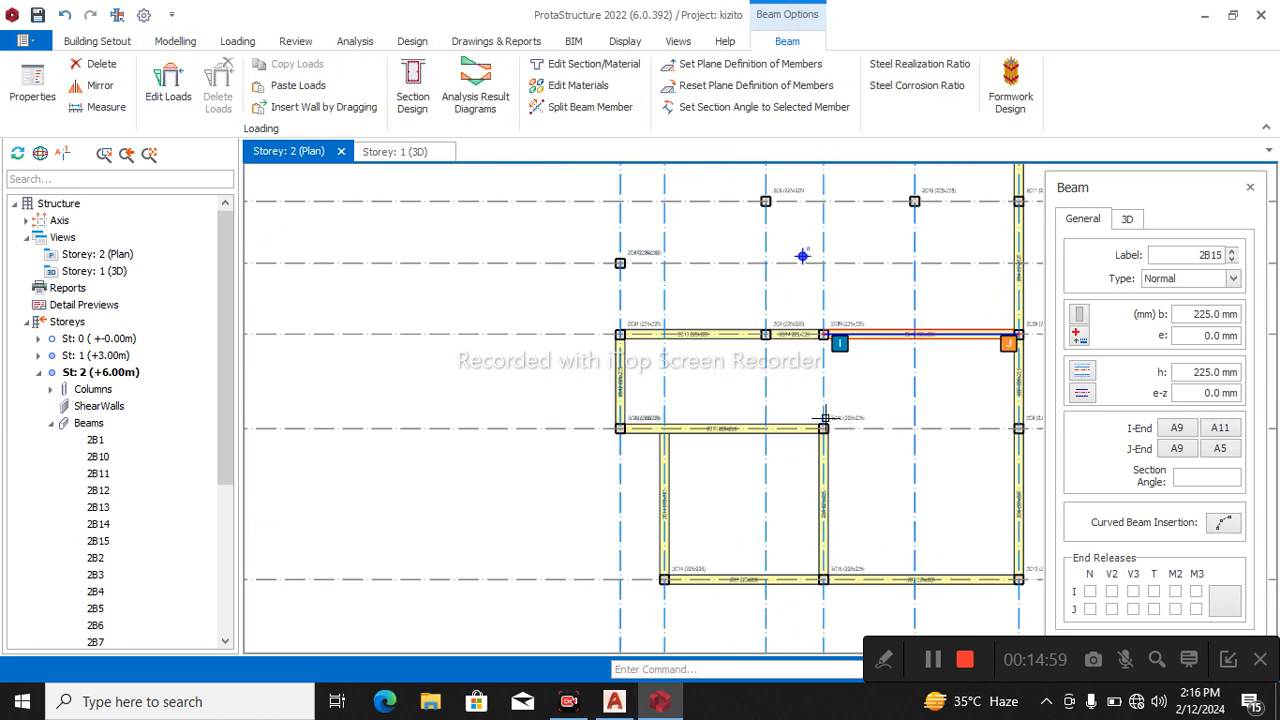
{"action": "left_click", "coordinate": [823, 428]}
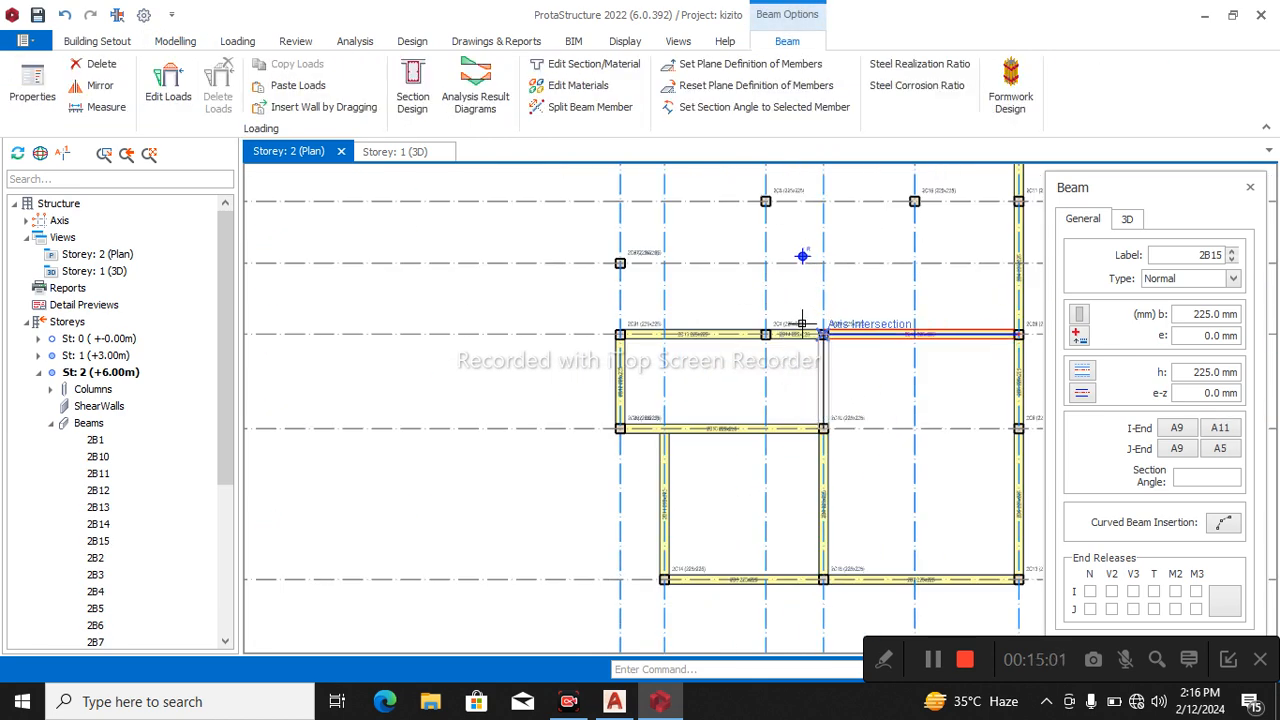
{"action": "left_click", "coordinate": [820, 332]}
{"action": "scroll", "coordinate": [803, 446], "scroll_direction": "down", "scroll_amount": 2}
{"action": "scroll", "coordinate": [776, 369], "scroll_direction": "up", "scroll_amount": 1}
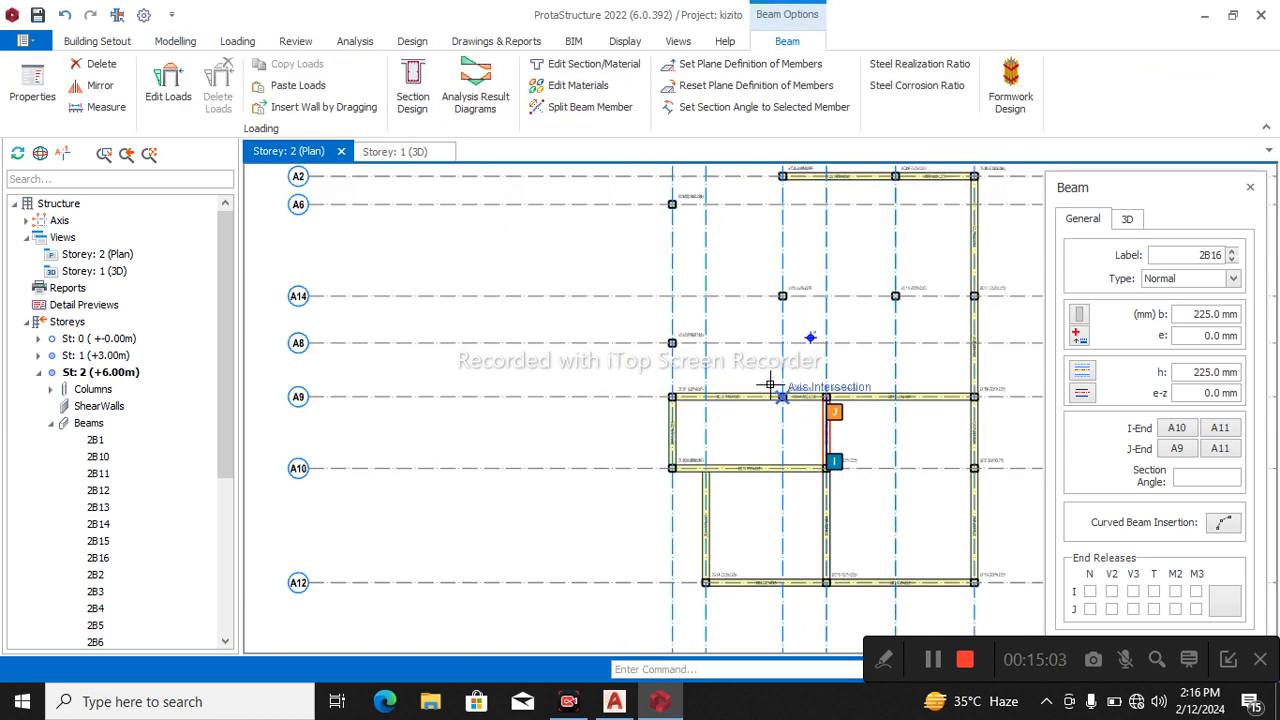
{"action": "left_click", "coordinate": [771, 387]}
{"action": "left_click", "coordinate": [767, 287]}
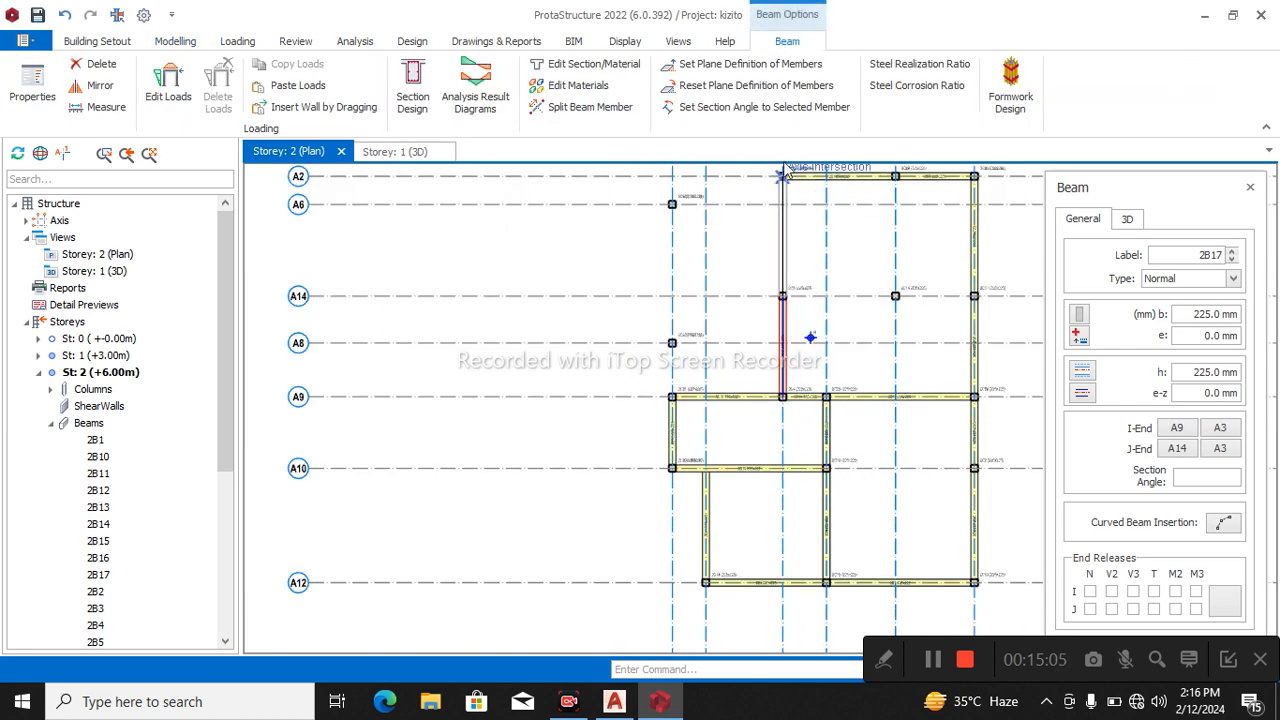
{"action": "left_click", "coordinate": [770, 172]}
Insert Storey 2 beams along axis A6 from A7 to A3 and along axis A7 between A6, A8 and A9.
{"action": "left_click", "coordinate": [673, 204]}
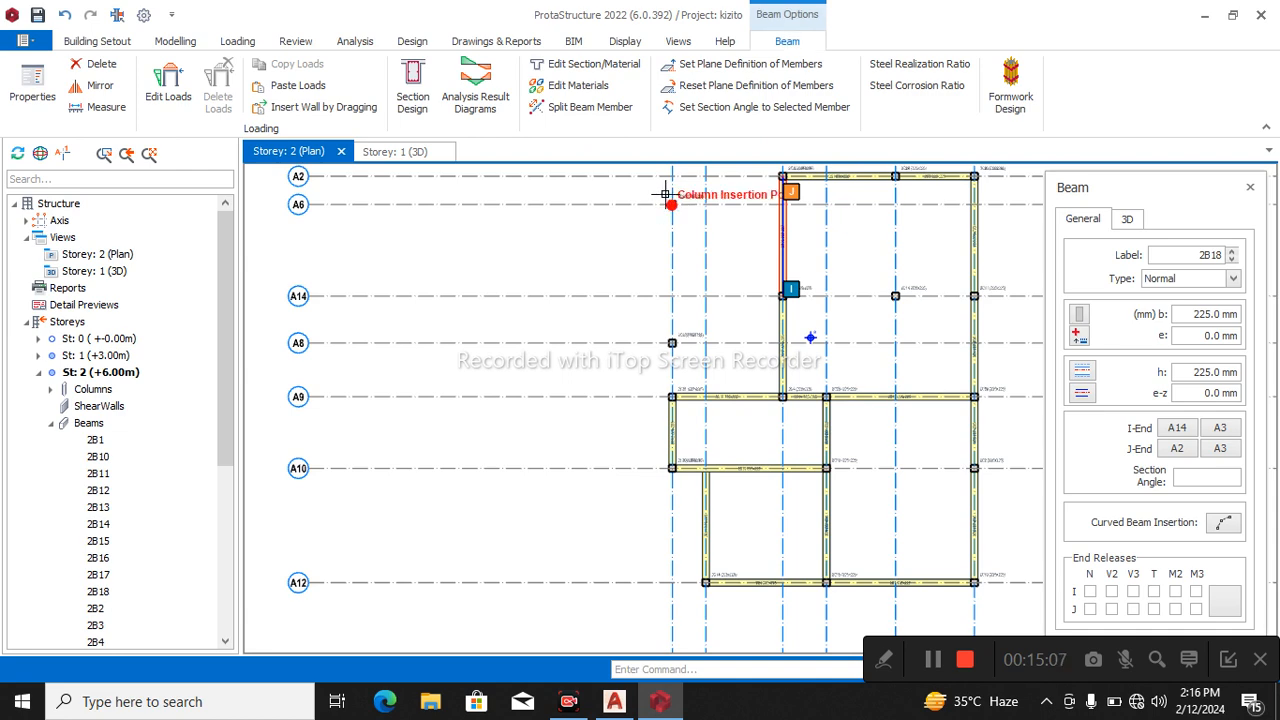
{"action": "left_click", "coordinate": [776, 193]}
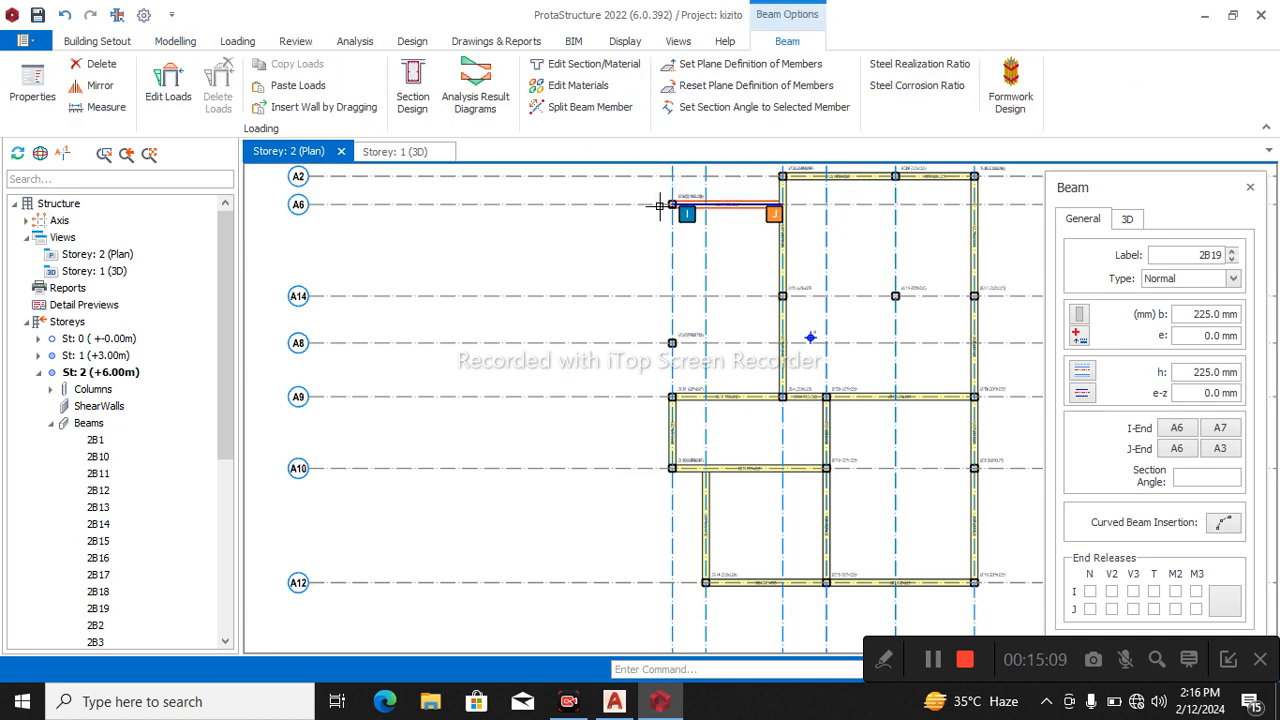
{"action": "left_click", "coordinate": [672, 396]}
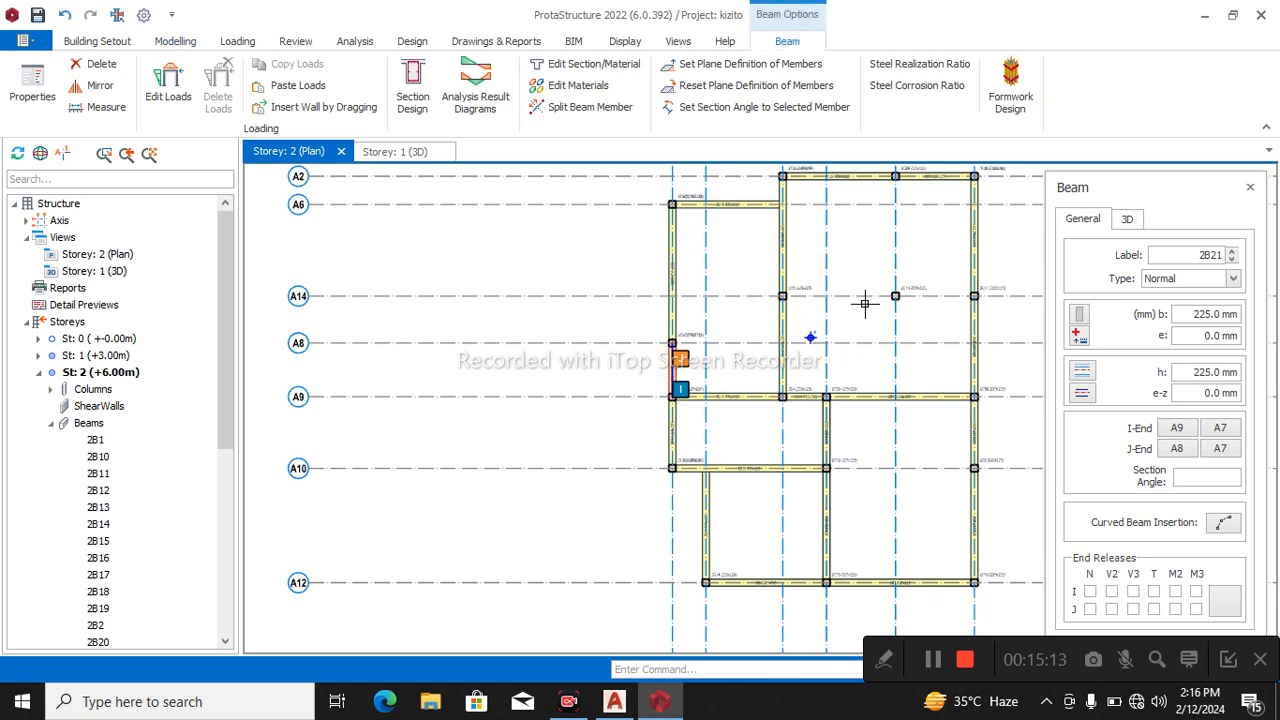
Insert Storey 2 beams along axis A14 from A3 through A4 to A5 and along axis A4 between A2 and A14.
{"action": "left_click", "coordinate": [782, 296]}
{"action": "left_click", "coordinate": [881, 291]}
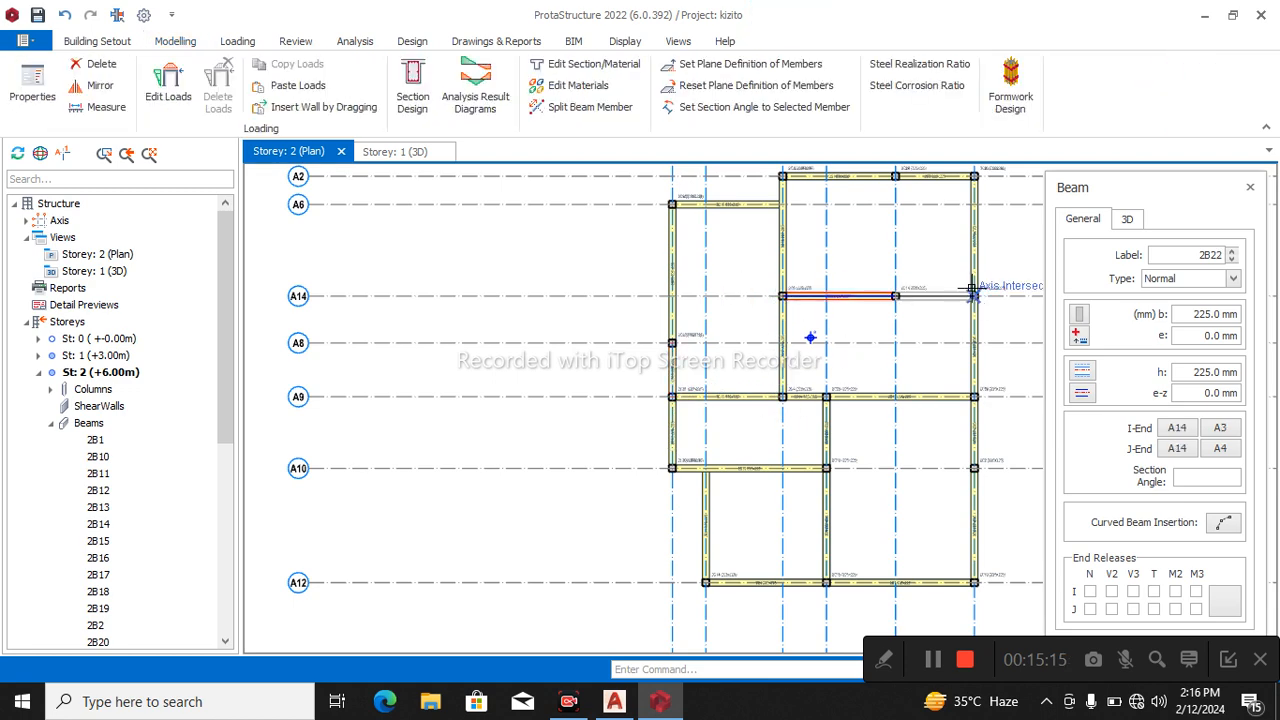
{"action": "left_click", "coordinate": [975, 291]}
{"action": "left_click", "coordinate": [880, 172]}
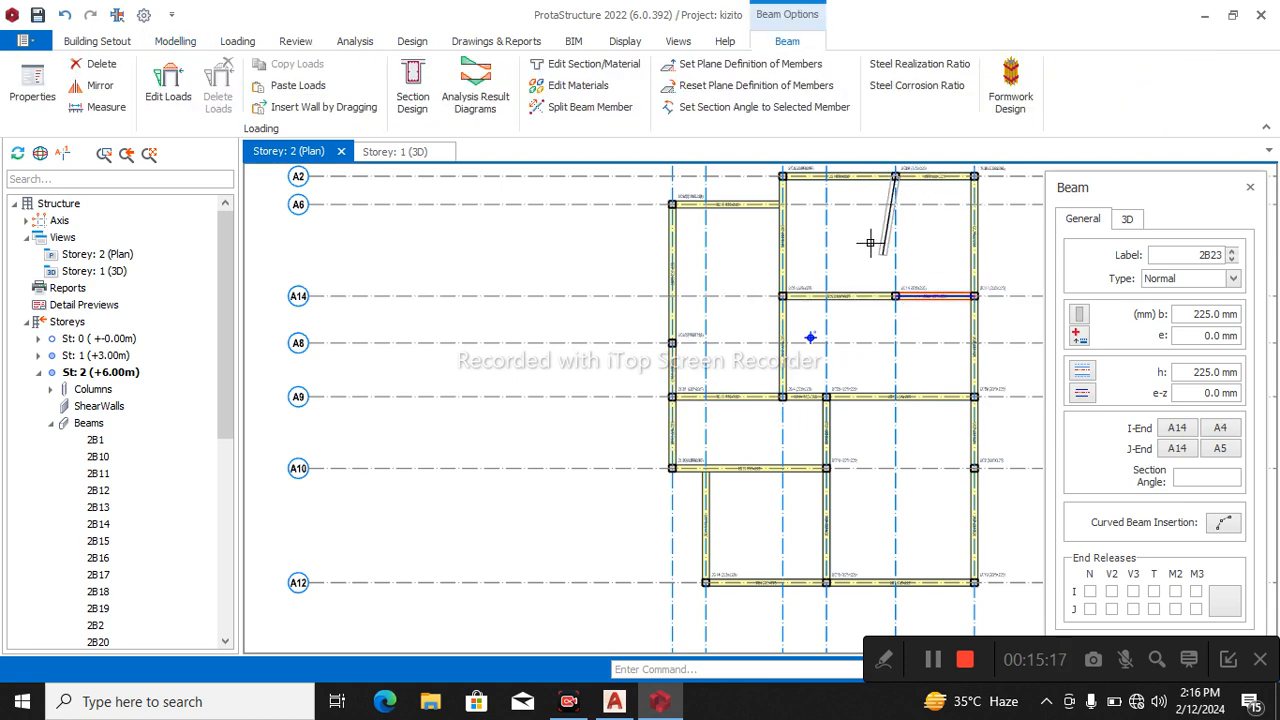
{"action": "left_click", "coordinate": [888, 280]}
{"action": "scroll", "coordinate": [859, 265], "scroll_direction": "down", "scroll_amount": 2}
{"action": "scroll", "coordinate": [730, 408], "scroll_direction": "down", "scroll_amount": 2}
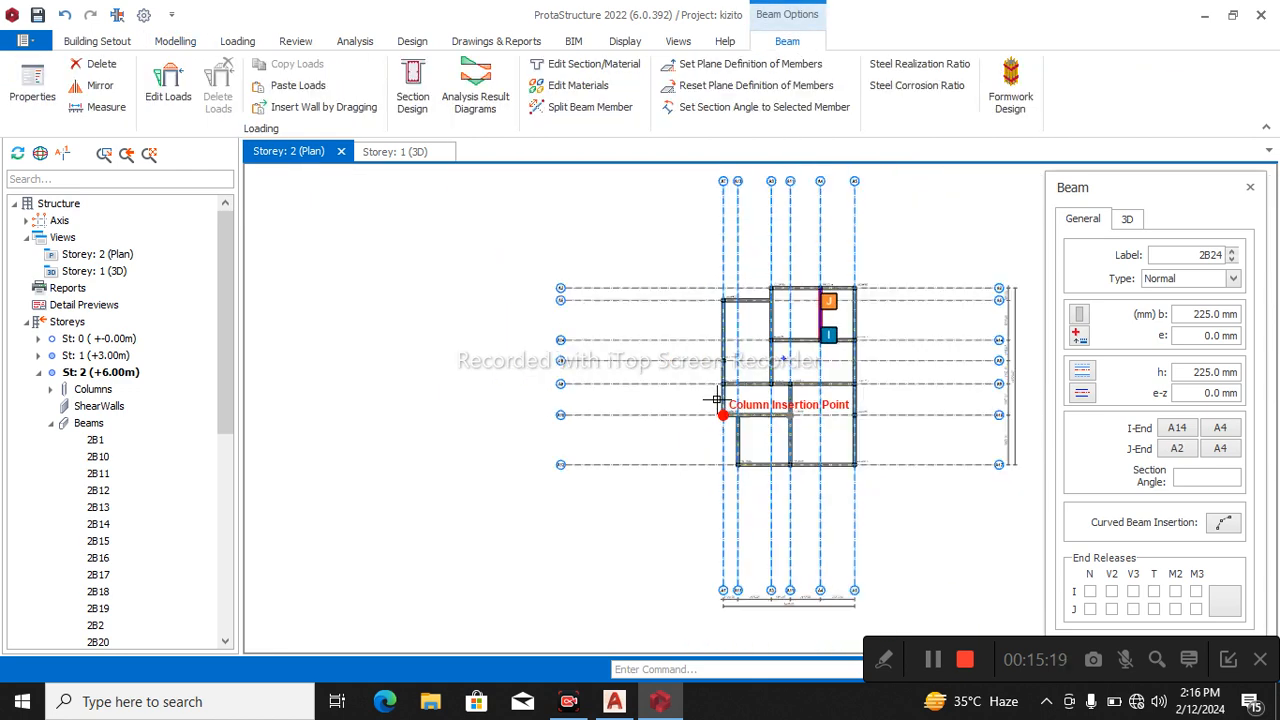
Examine the two-storey frame with its Storey 2 beams in the 3D view from another angle.
{"action": "left_click", "coordinate": [405, 152]}
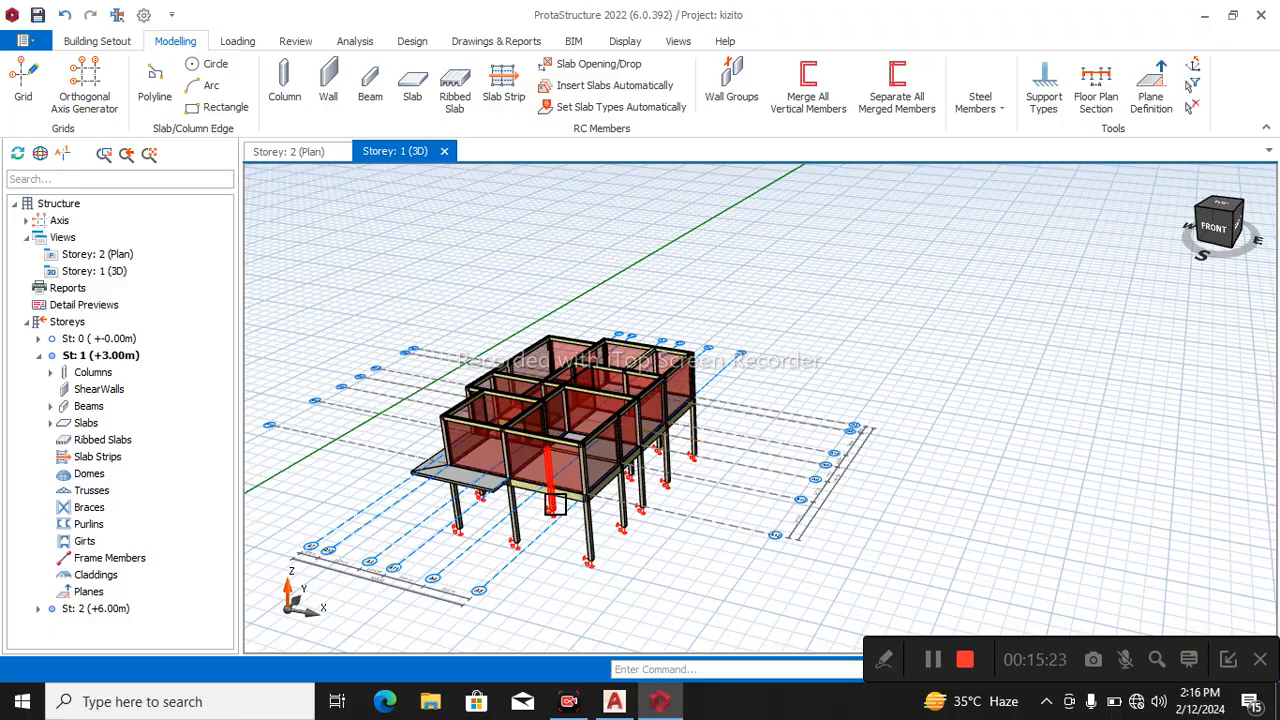
{"action": "scroll", "coordinate": [575, 503], "scroll_direction": "up", "scroll_amount": 5}
{"action": "scroll", "coordinate": [575, 503], "scroll_direction": "down", "scroll_amount": 5}
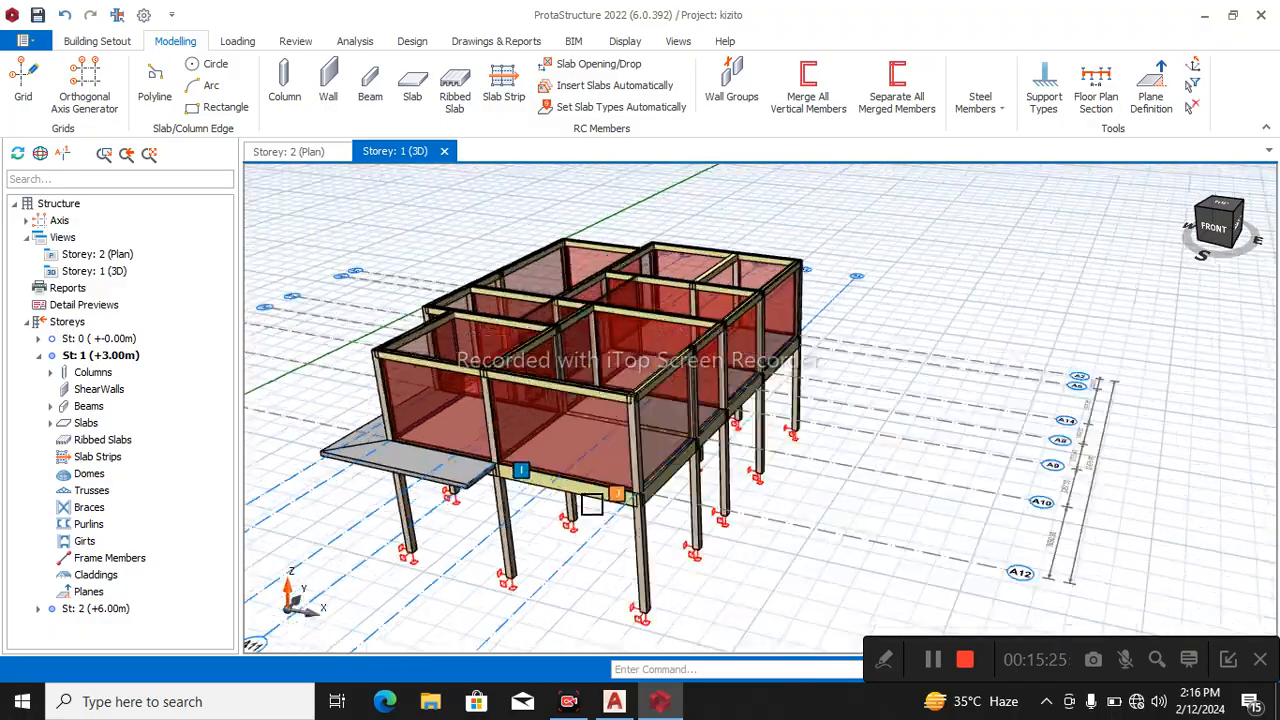
{"action": "middle_click_drag", "start_coordinate": [607, 495], "coordinate": [680, 440]}
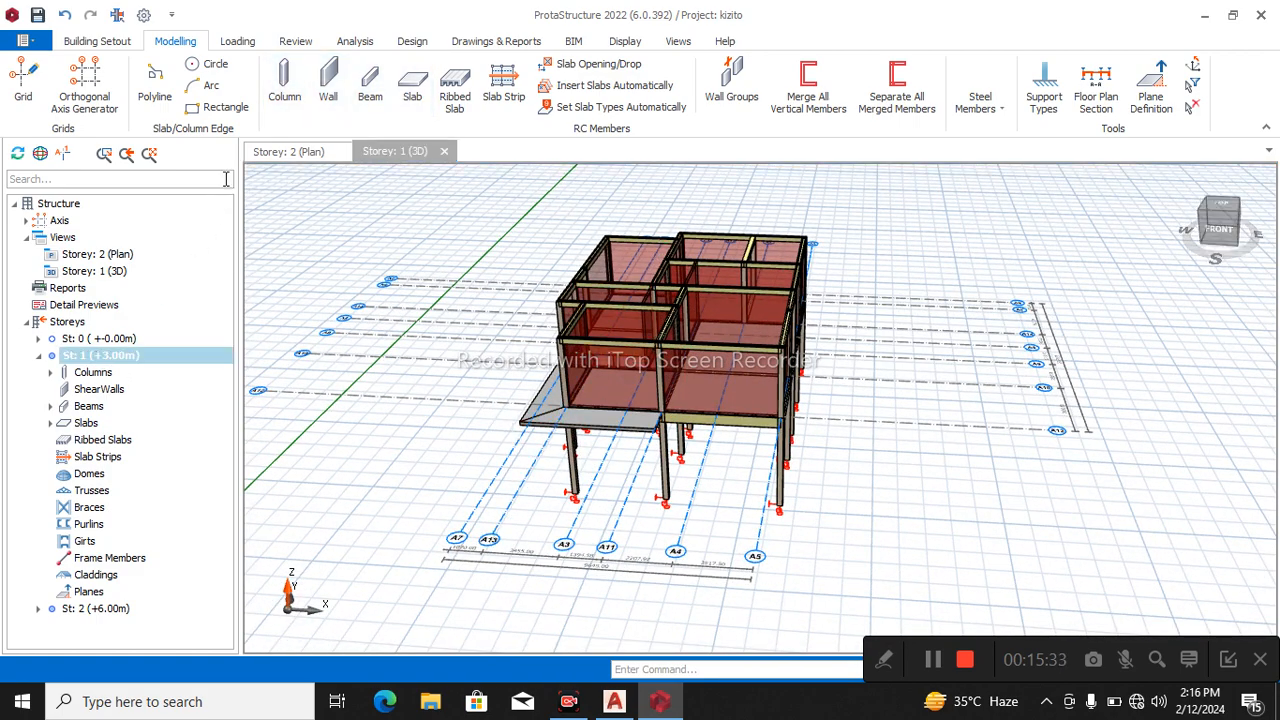
Open the Storey 1 plan and insert an X-direction analytical slab strip about 10600 mm long across slabs 1S9, 1S1 and 1S2.
{"action": "left_click", "coordinate": [296, 151]}
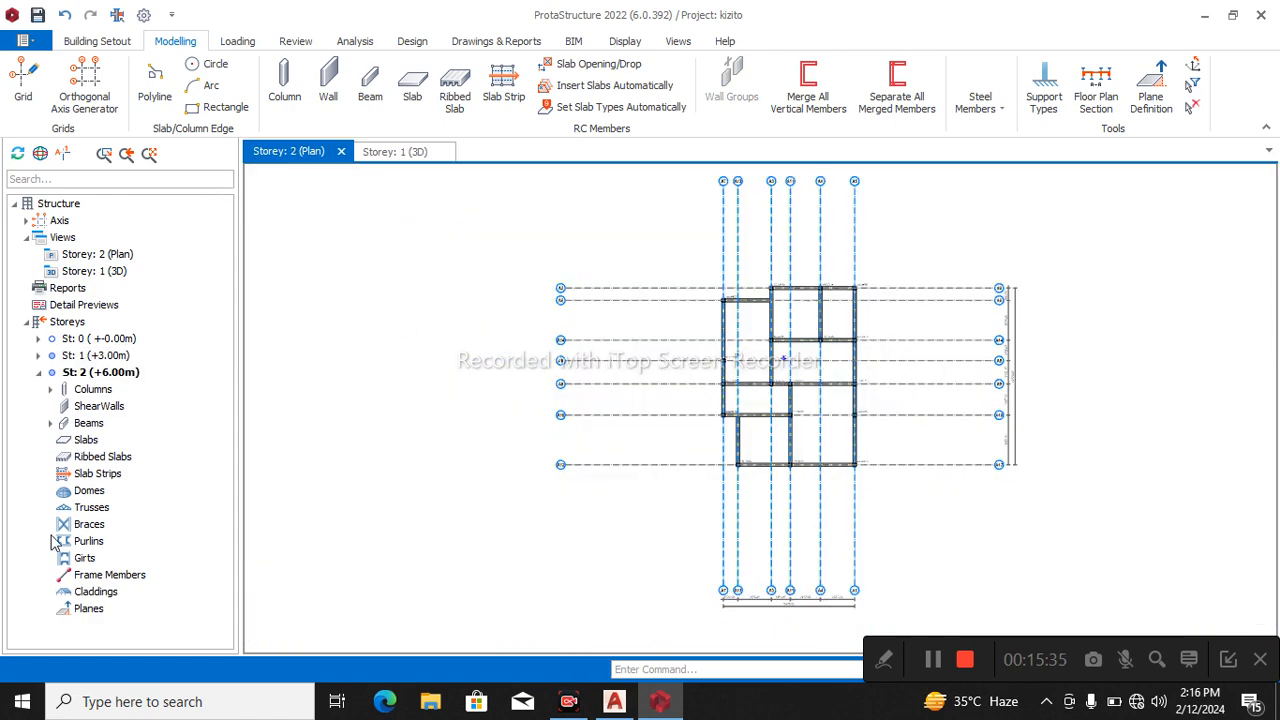
{"action": "double_click", "coordinate": [101, 357]}
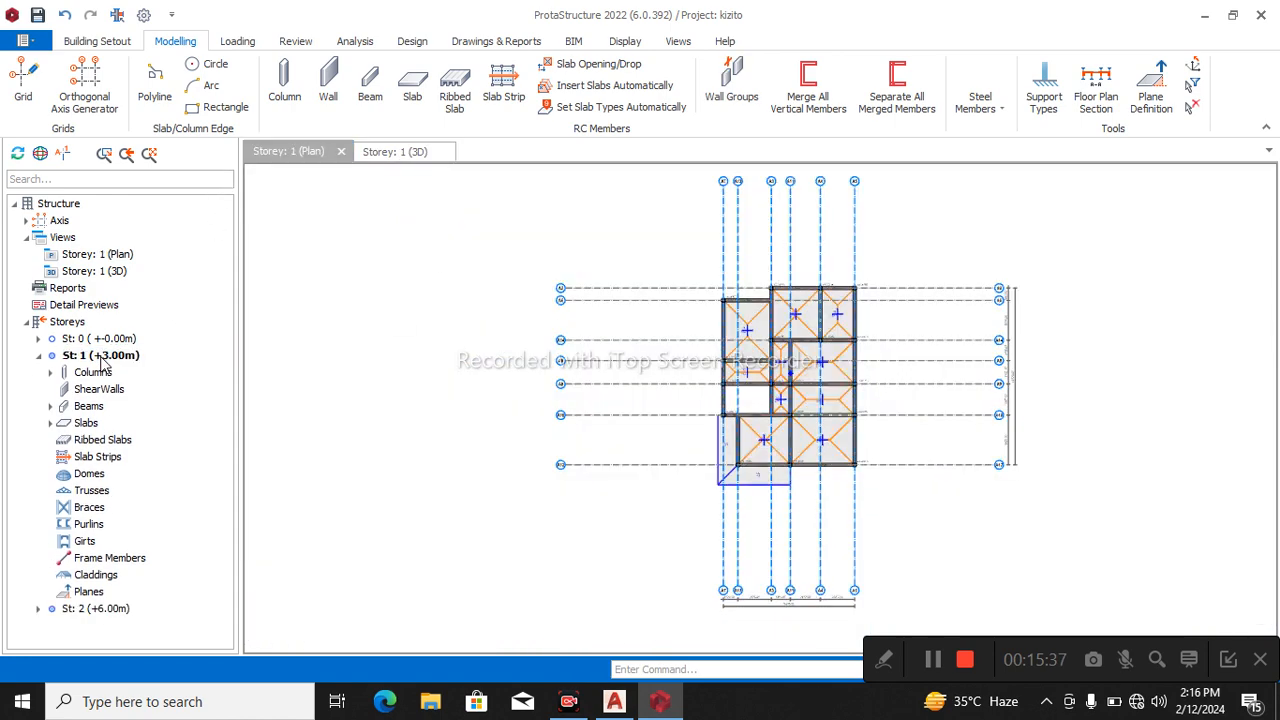
{"action": "scroll", "coordinate": [740, 345], "scroll_direction": "up", "scroll_amount": 3}
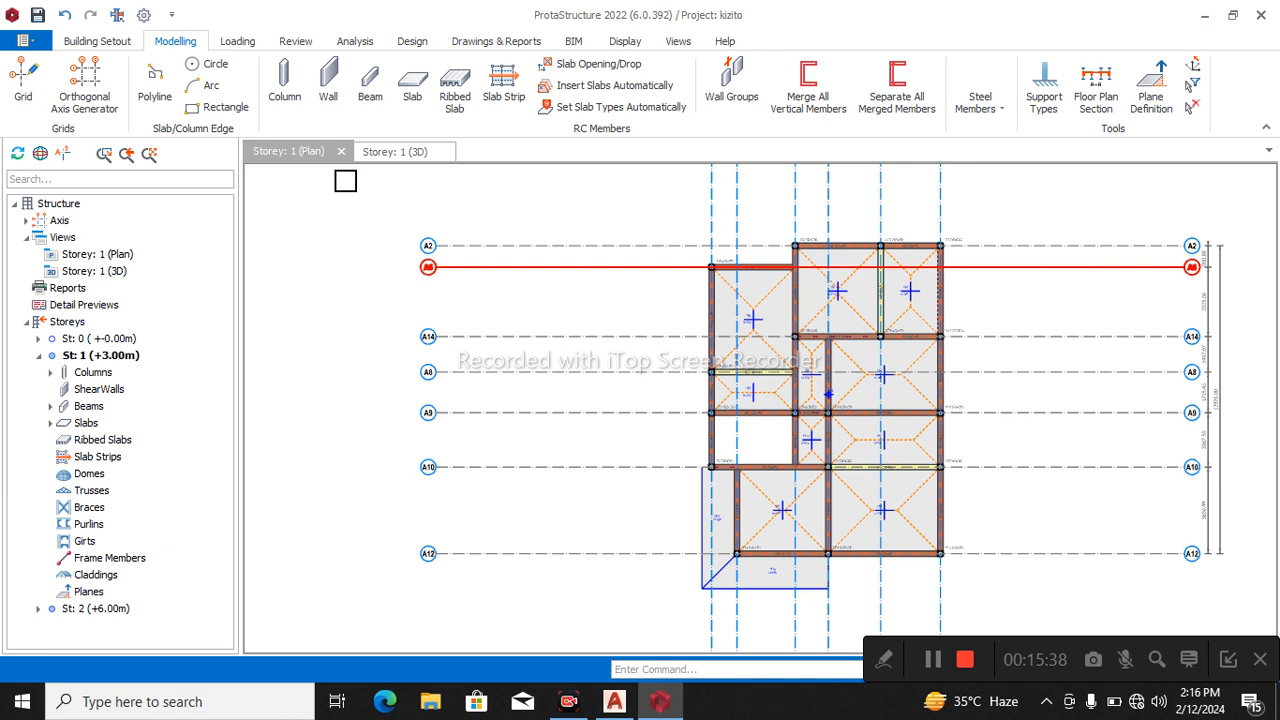
{"action": "left_click", "coordinate": [505, 80]}
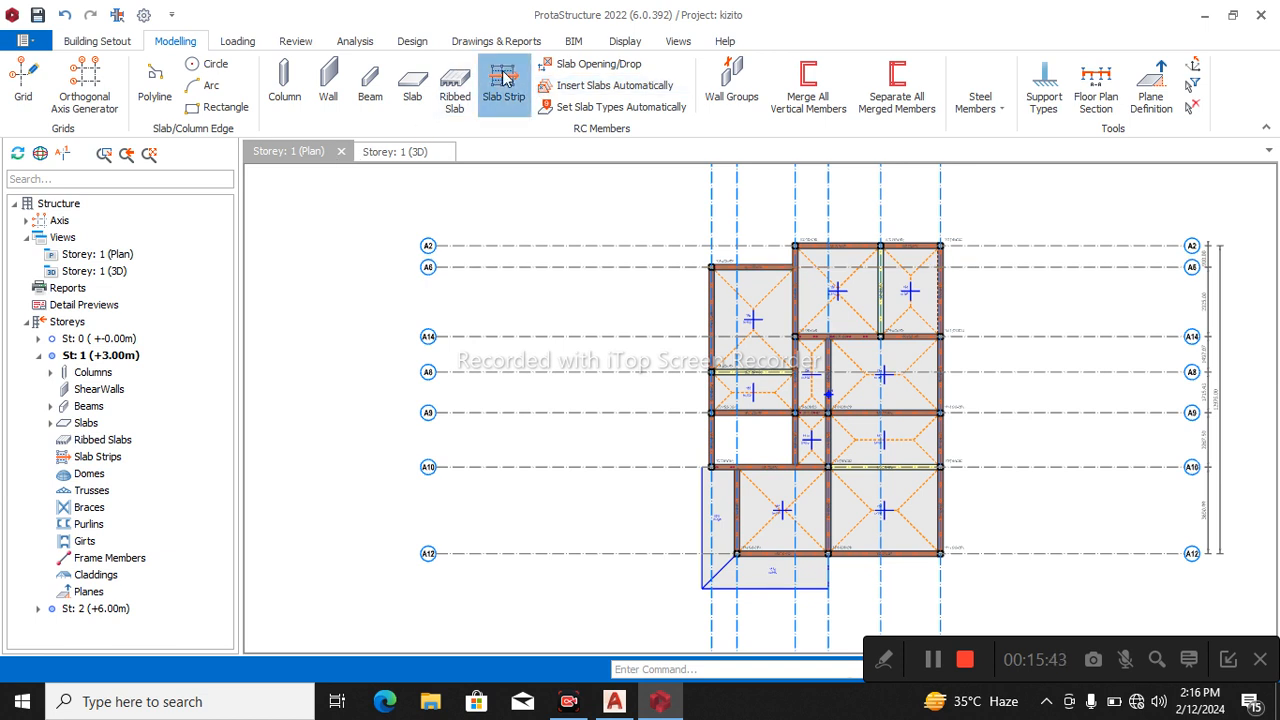
{"action": "left_click", "coordinate": [505, 80]}
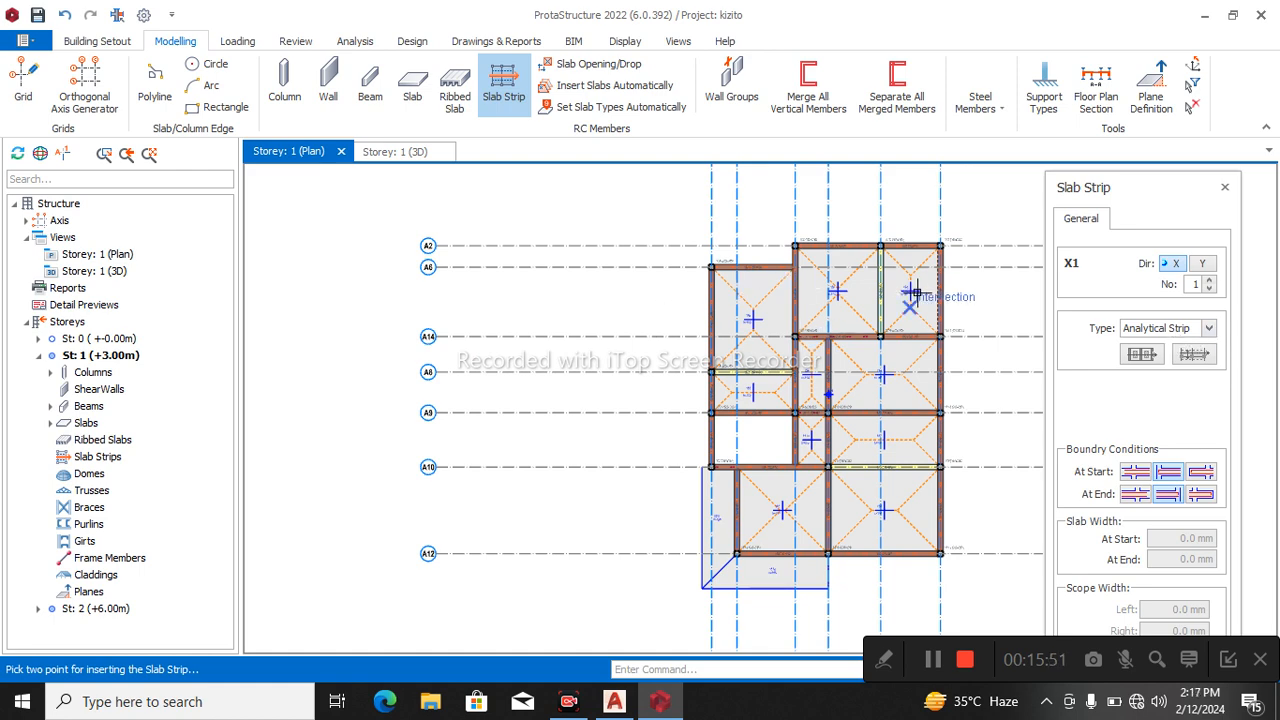
{"action": "middle_click_drag", "start_coordinate": [930, 300], "coordinate": [793, 285]}
{"action": "scroll", "coordinate": [618, 300], "scroll_direction": "up", "scroll_amount": 2}
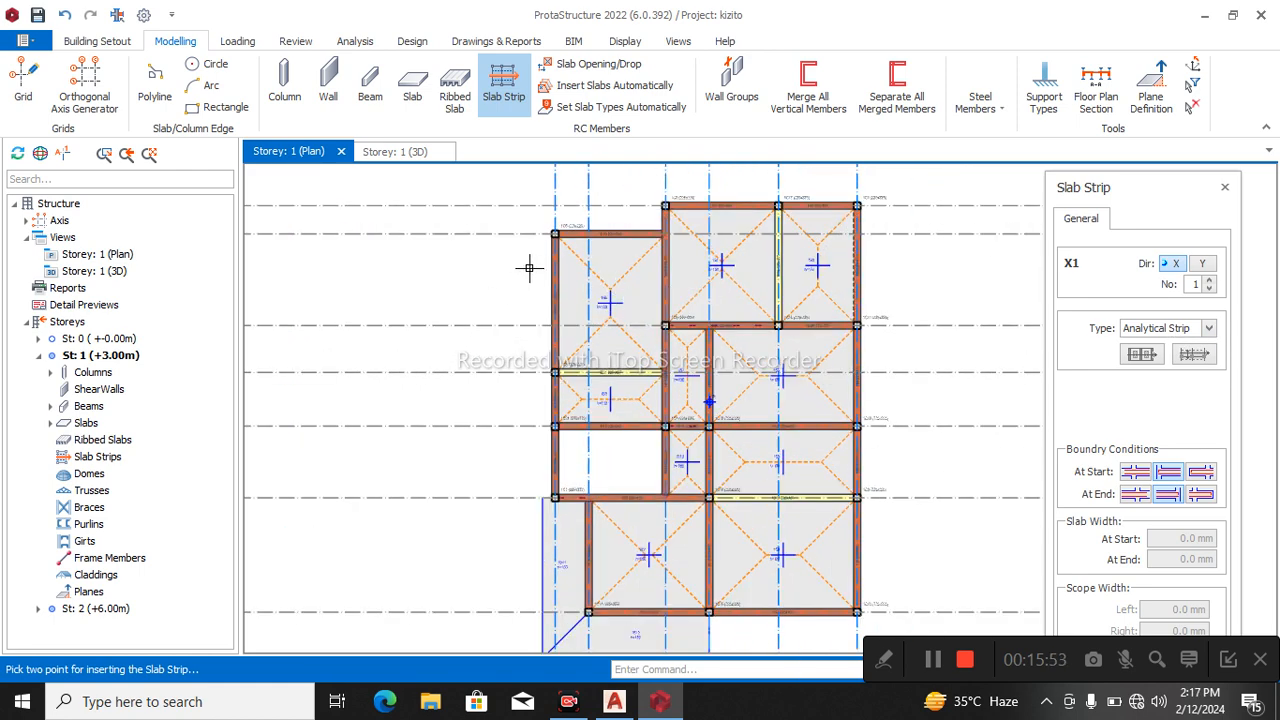
{"action": "left_click", "coordinate": [540, 284]}
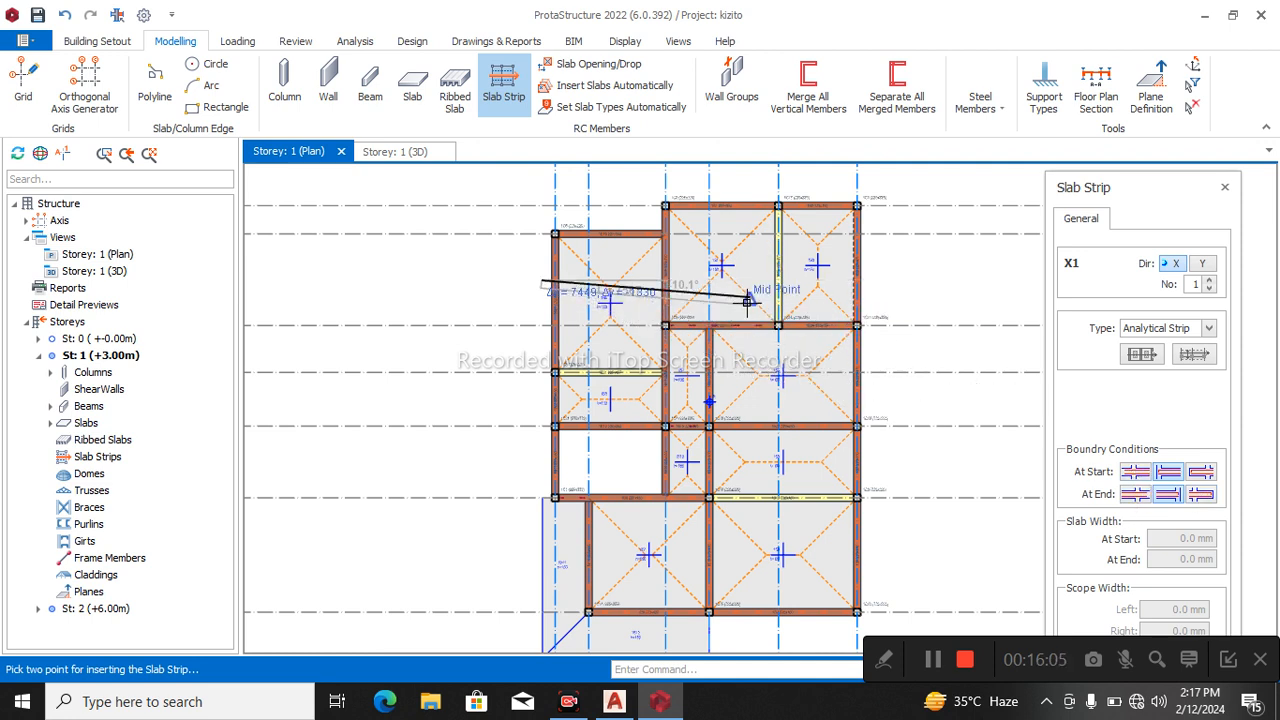
{"action": "scroll", "coordinate": [846, 275], "scroll_direction": "up", "scroll_amount": 3}
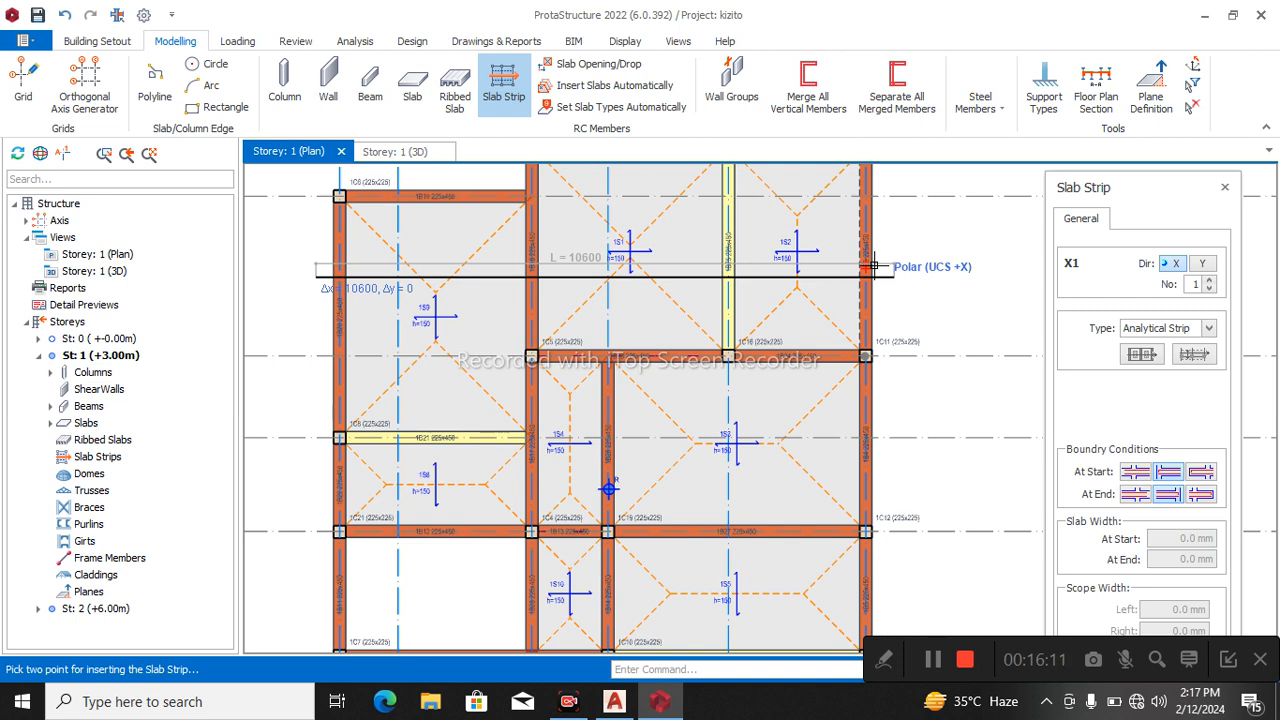
{"action": "left_click", "coordinate": [831, 331]}
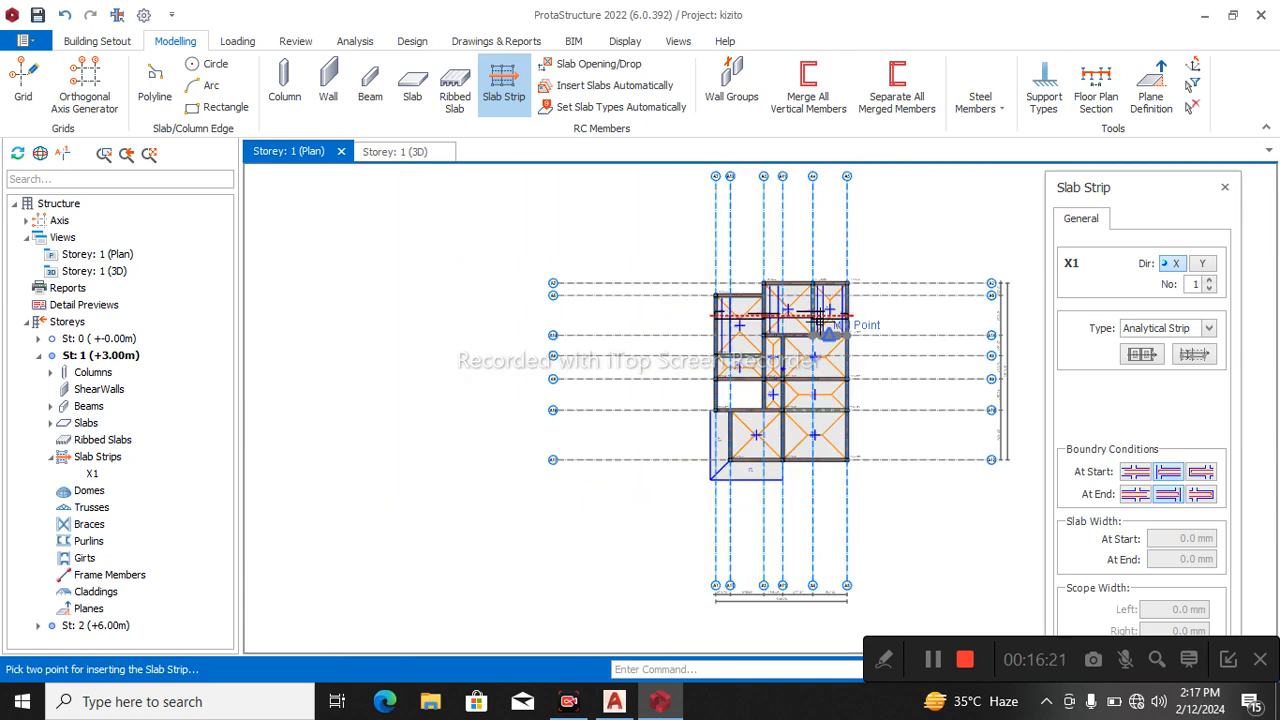
Examine the reinforcement bars drawn along the slab strip in slabs 1S1, 1S2 and 1S9.
{"action": "scroll", "coordinate": [740, 316], "scroll_direction": "up", "scroll_amount": 5}
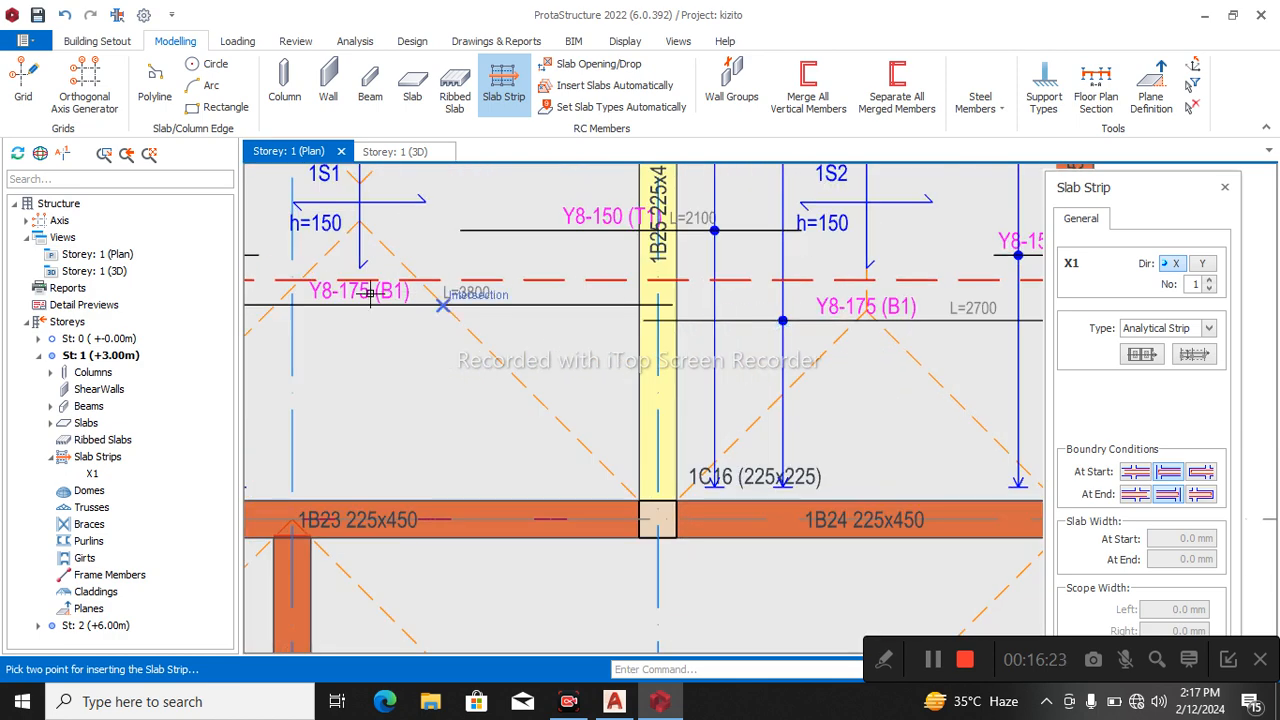
{"action": "scroll", "coordinate": [347, 295], "scroll_direction": "down", "scroll_amount": 2}
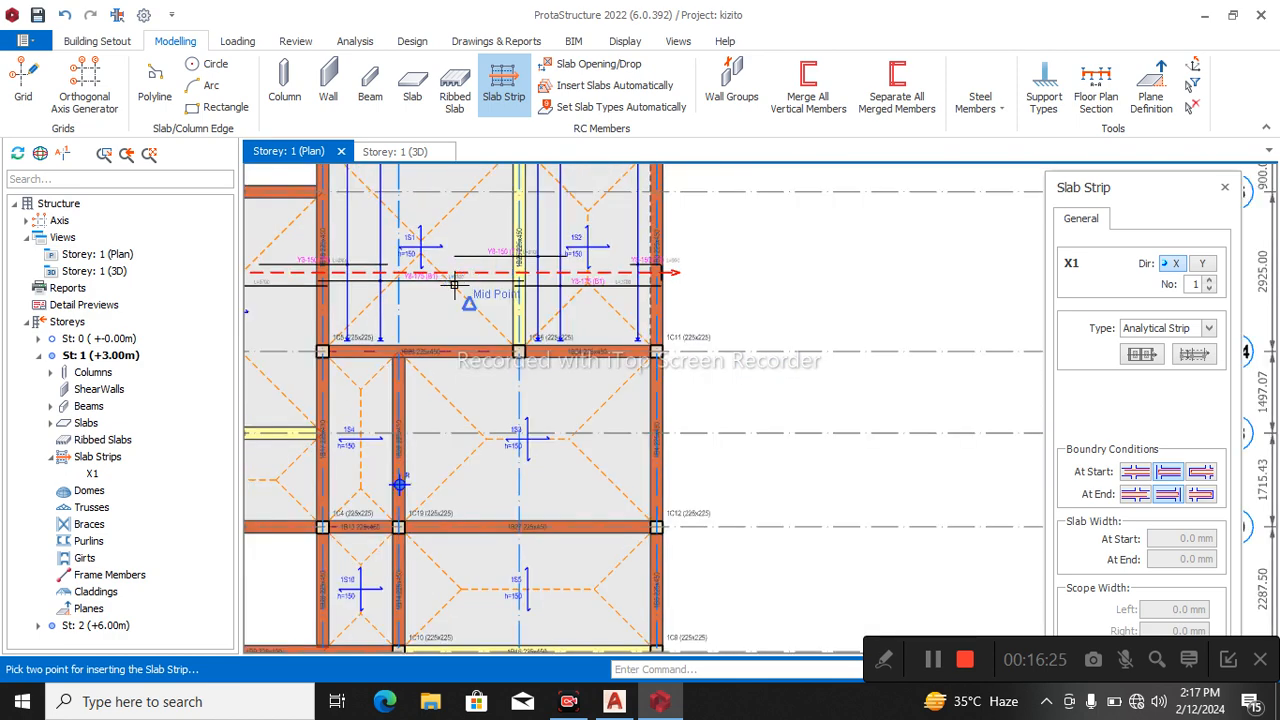
{"action": "scroll", "coordinate": [809, 391], "scroll_direction": "down", "scroll_amount": 2}
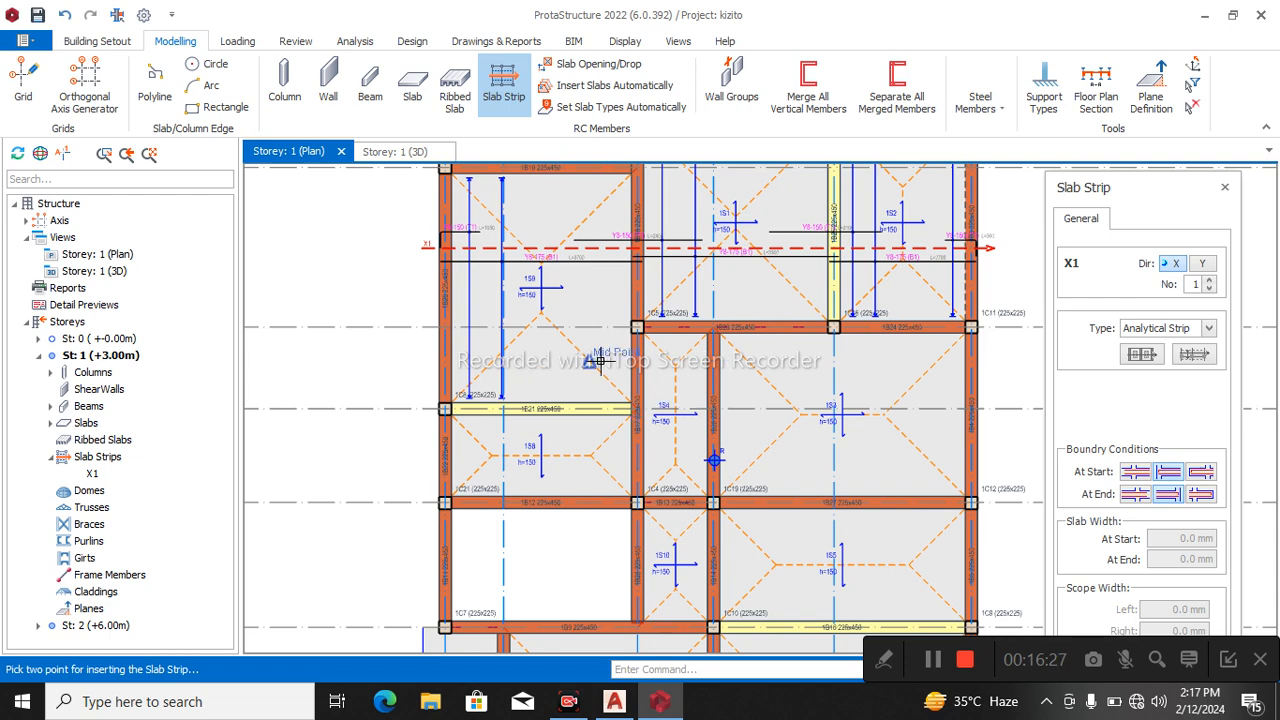
{"action": "scroll", "coordinate": [570, 308], "scroll_direction": "up", "scroll_amount": 3}
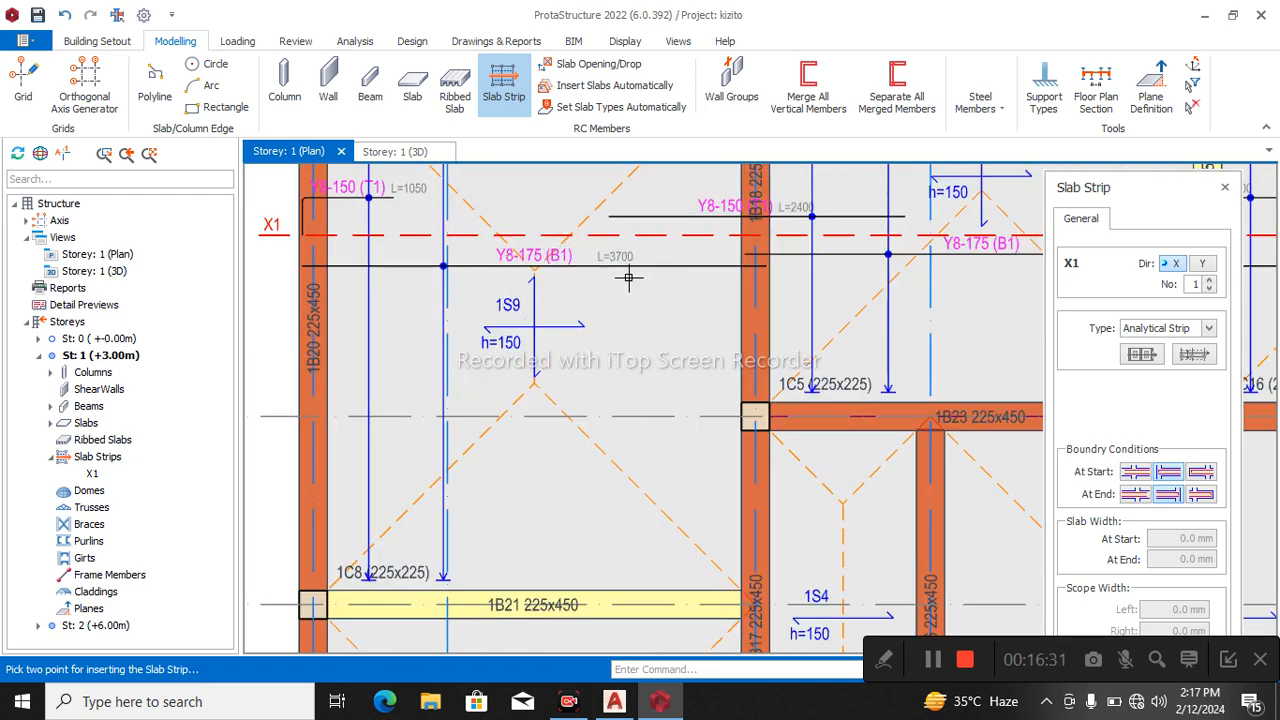
Insert an X-direction analytical slab strip between axes A8 and A9, running from slab 1S8 across 1S4 to the building's far edge.
{"action": "scroll", "coordinate": [471, 277], "scroll_direction": "down", "scroll_amount": 3}
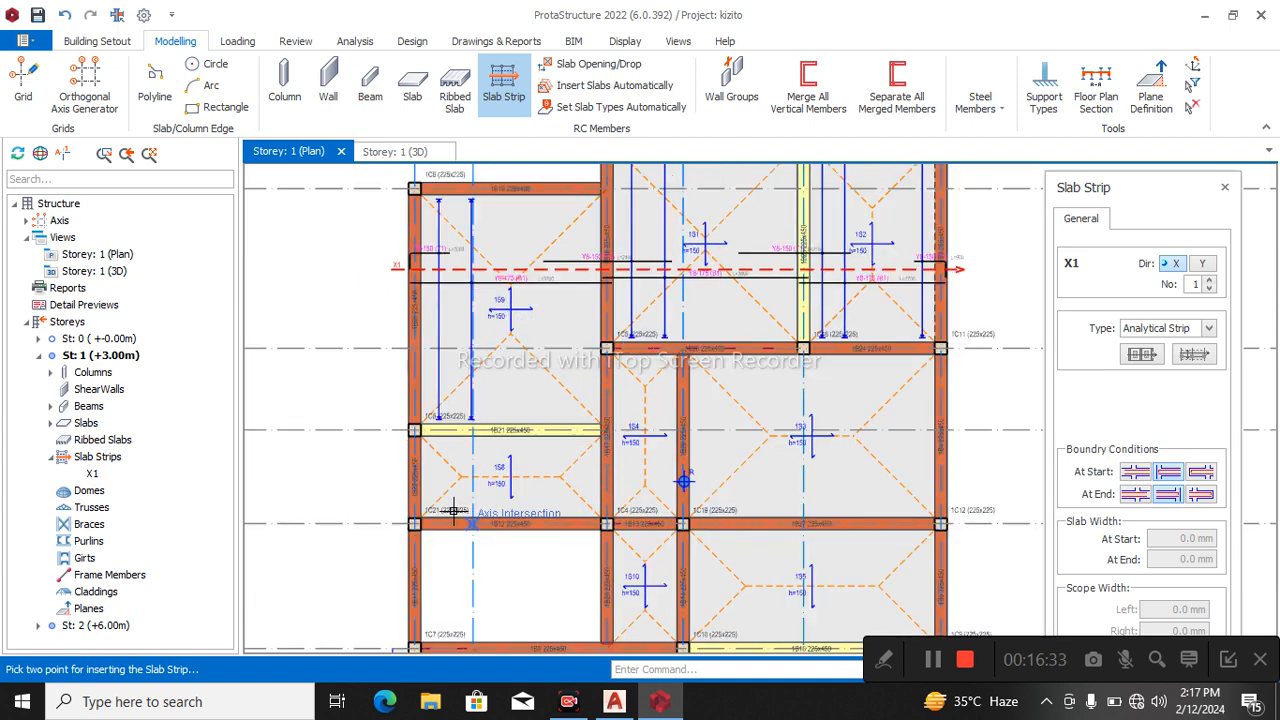
{"action": "scroll", "coordinate": [383, 474], "scroll_direction": "up", "scroll_amount": 1}
{"action": "left_click", "coordinate": [384, 475]}
{"action": "scroll", "coordinate": [381, 527], "scroll_direction": "down", "scroll_amount": 2}
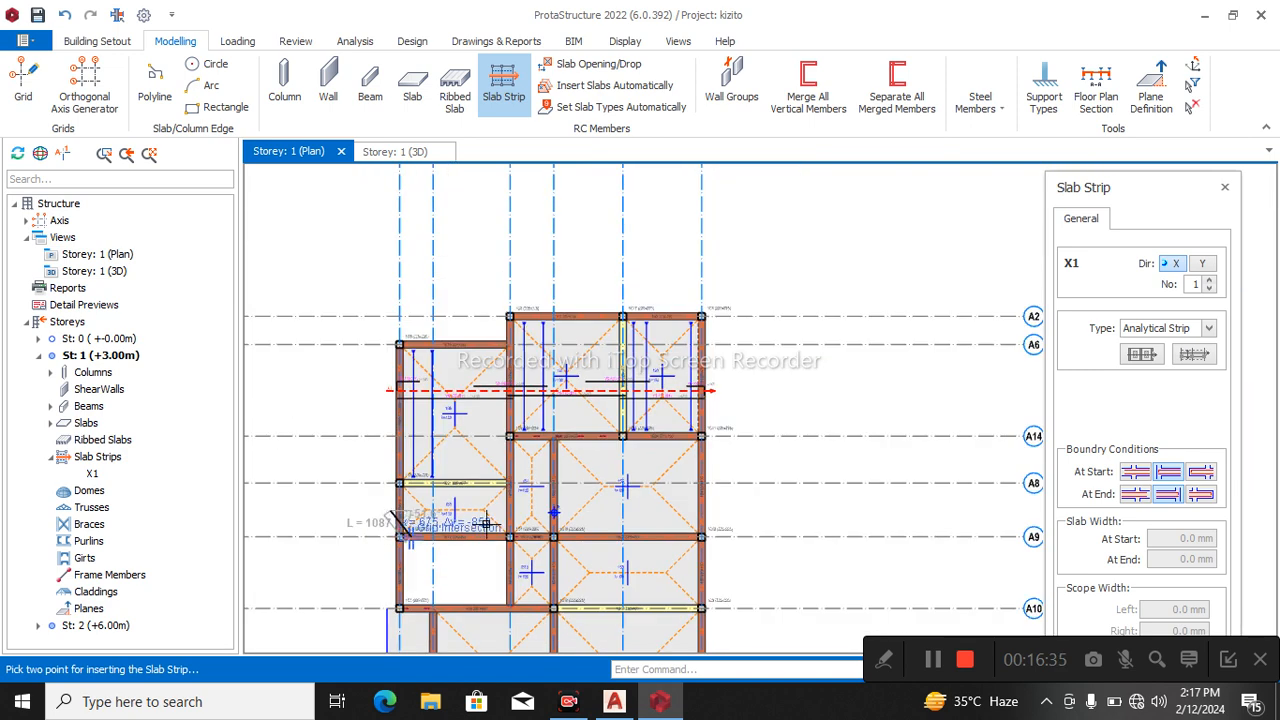
{"action": "left_click", "coordinate": [713, 506]}
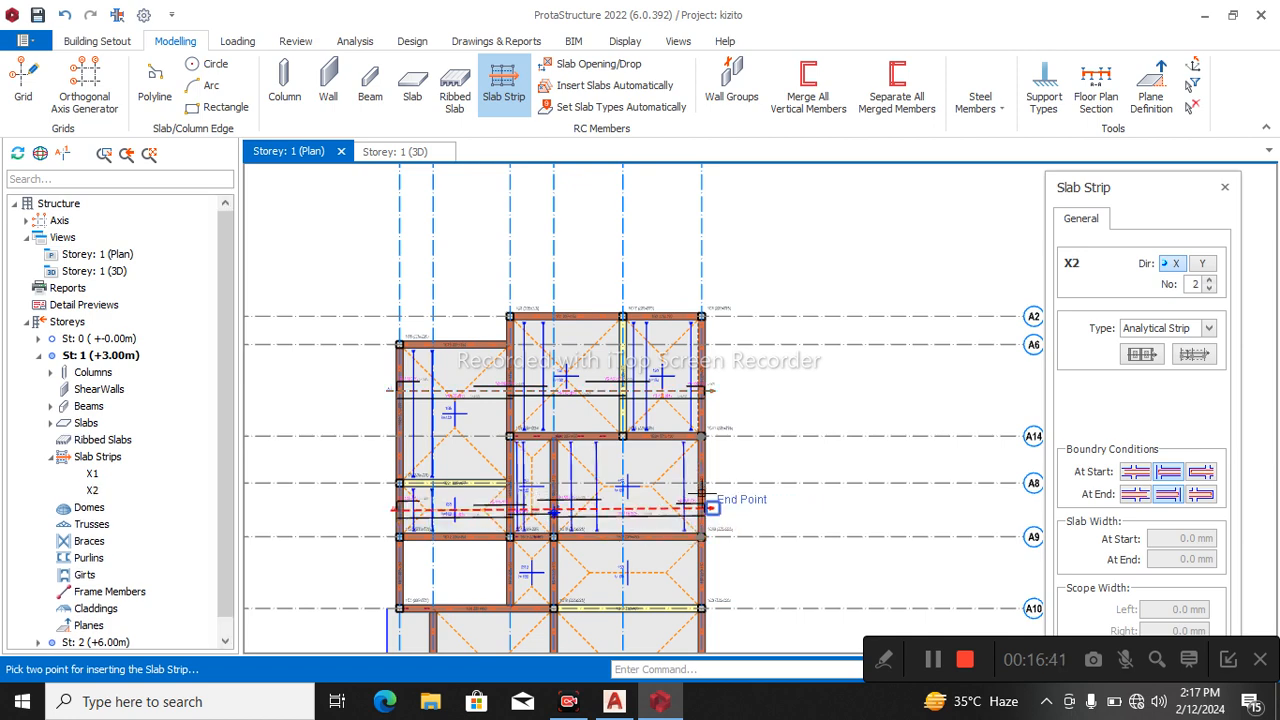
Insert an X-direction analytical slab strip about 6600 mm long across slabs 1S10 and 1S5, between axes A9 and A10.
{"action": "middle_click_drag", "start_coordinate": [680, 540], "coordinate": [674, 372]}
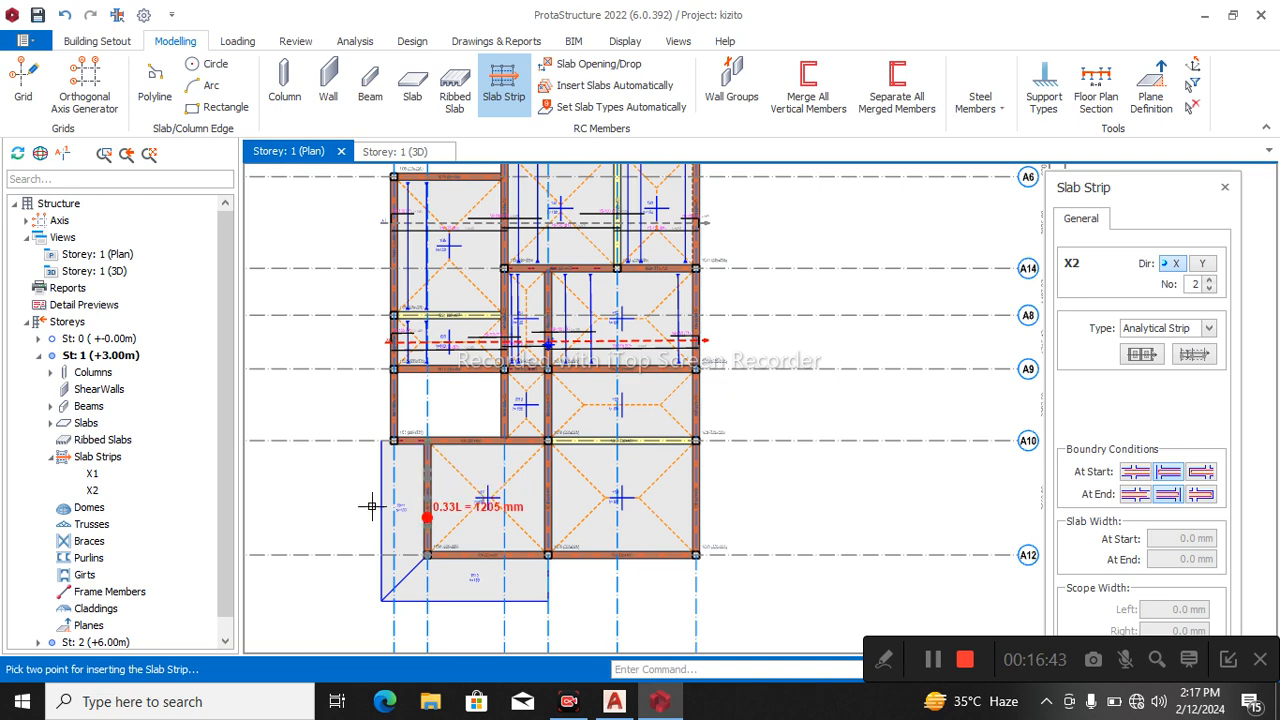
{"action": "scroll", "coordinate": [580, 408], "scroll_direction": "up", "scroll_amount": 1}
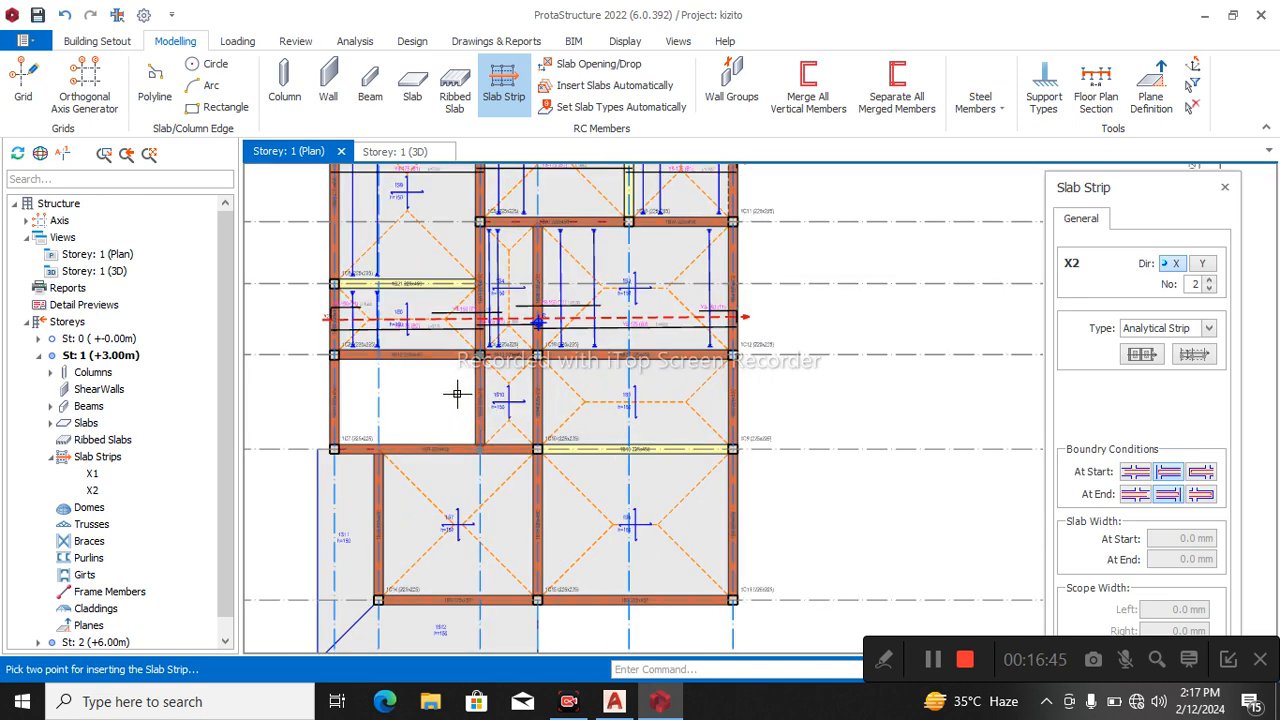
{"action": "left_click", "coordinate": [478, 402]}
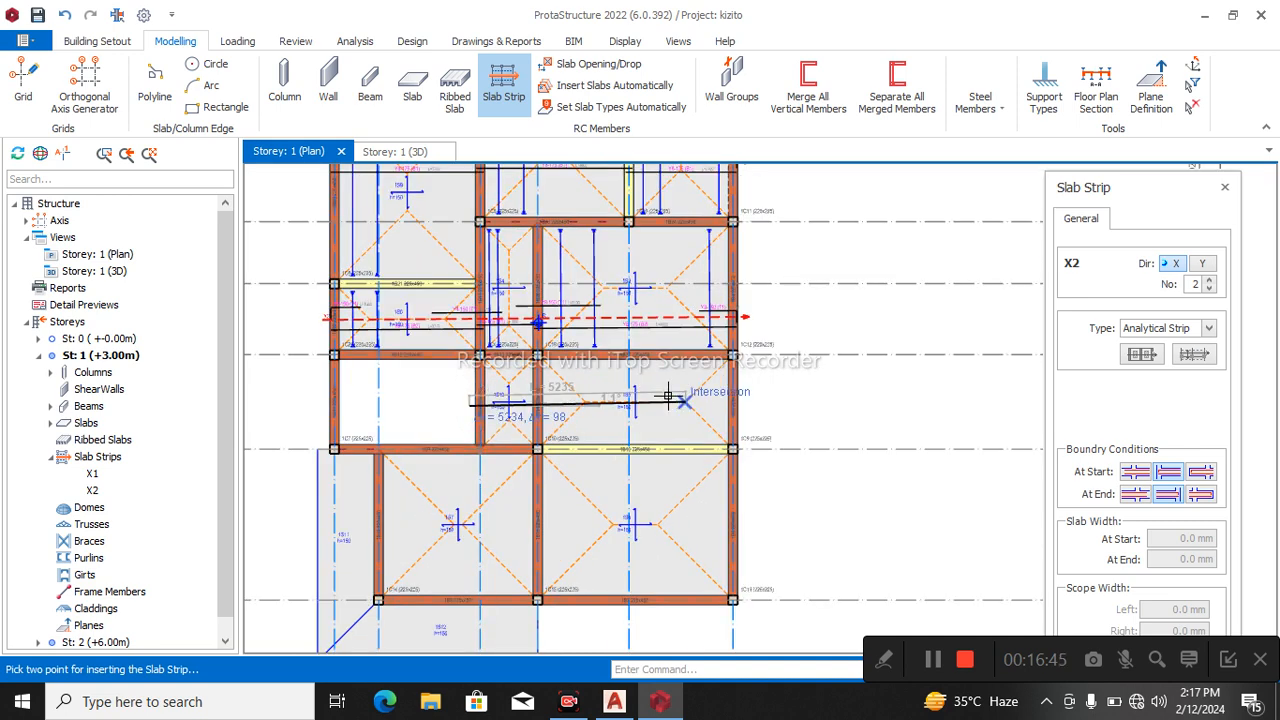
{"action": "left_click", "coordinate": [731, 398]}
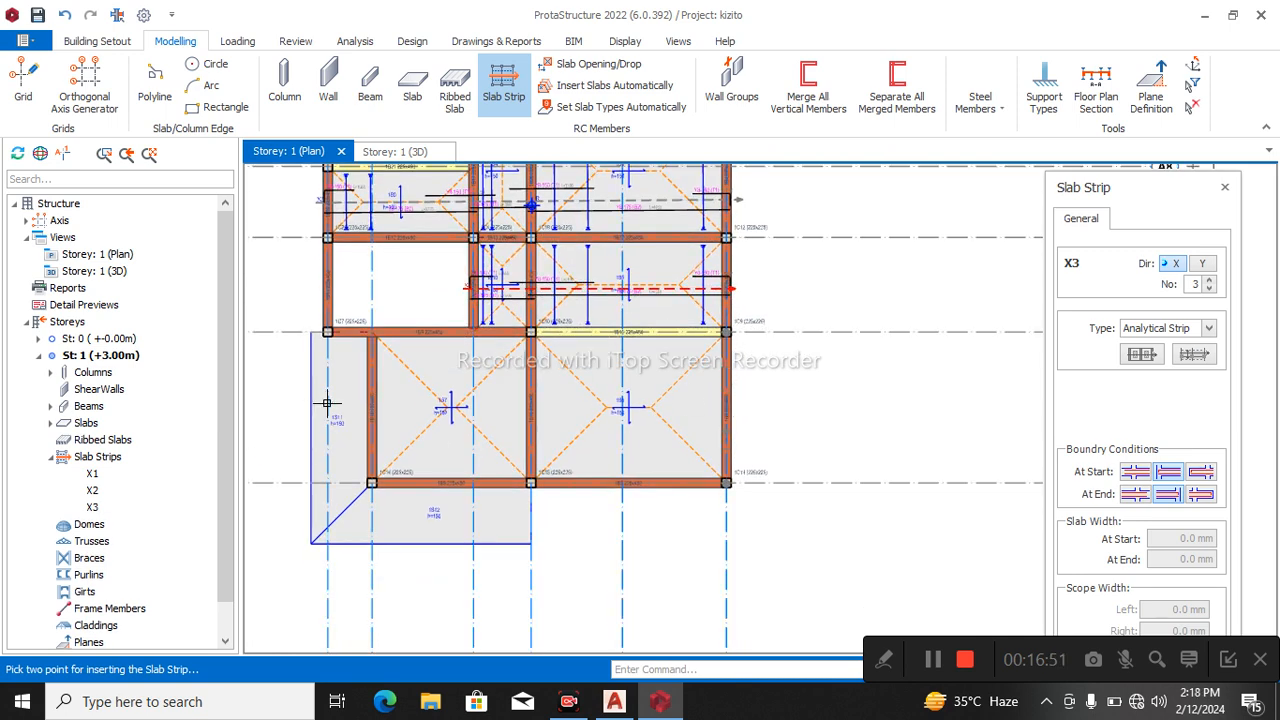
Try an X-direction slab strip about 10900 mm long with a cantilever end condition across slabs 1S6, 1S7 and 1S11, and delete it.
{"action": "left_click", "coordinate": [1203, 497]}
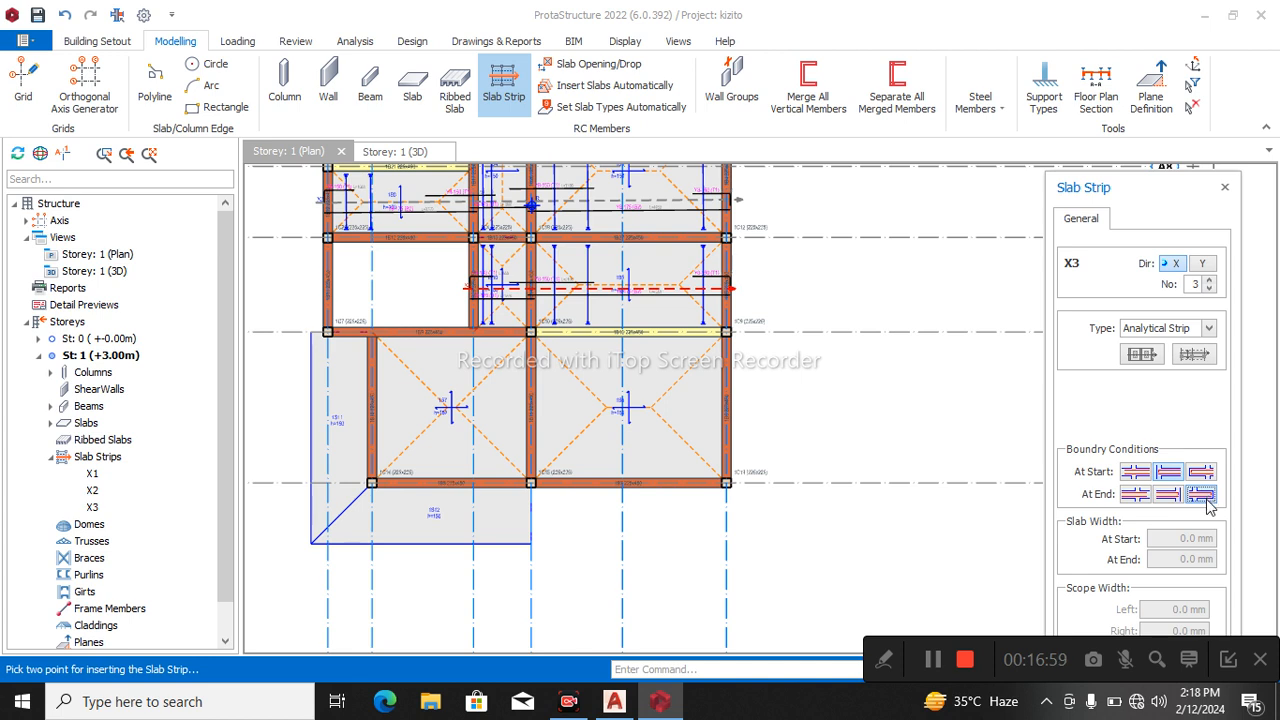
{"action": "left_click", "coordinate": [733, 405]}
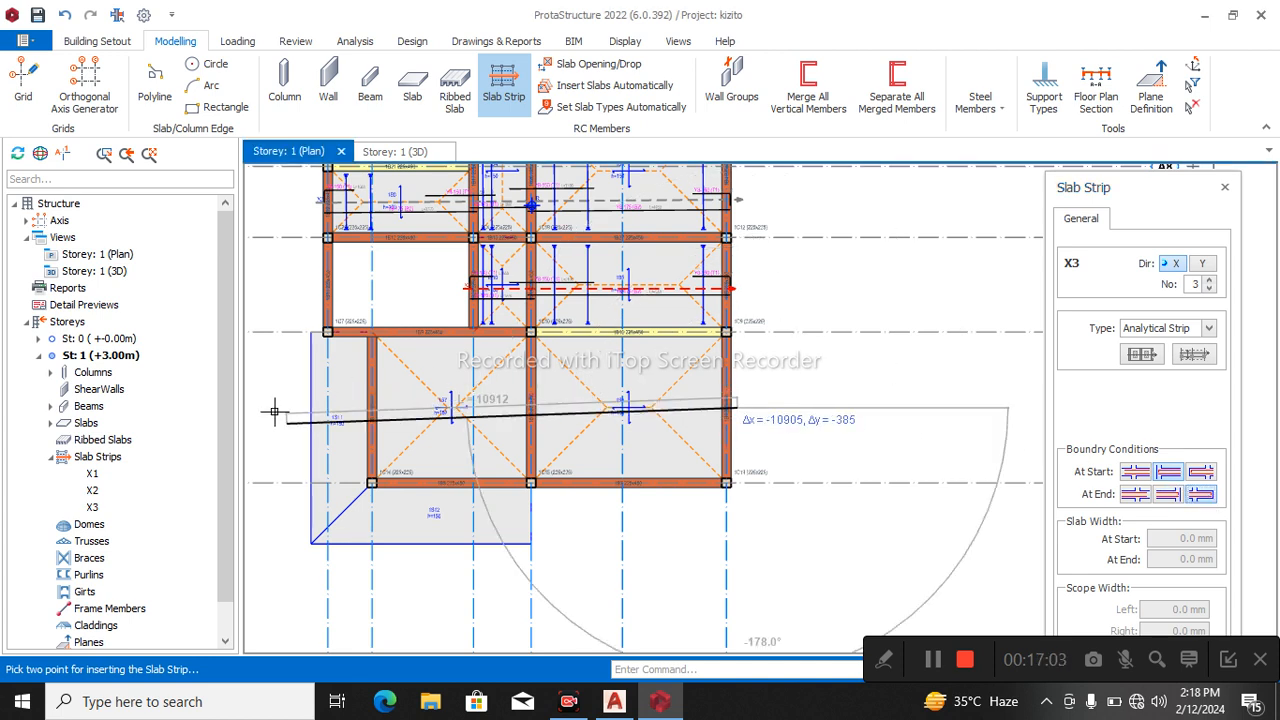
{"action": "left_click", "coordinate": [287, 410]}
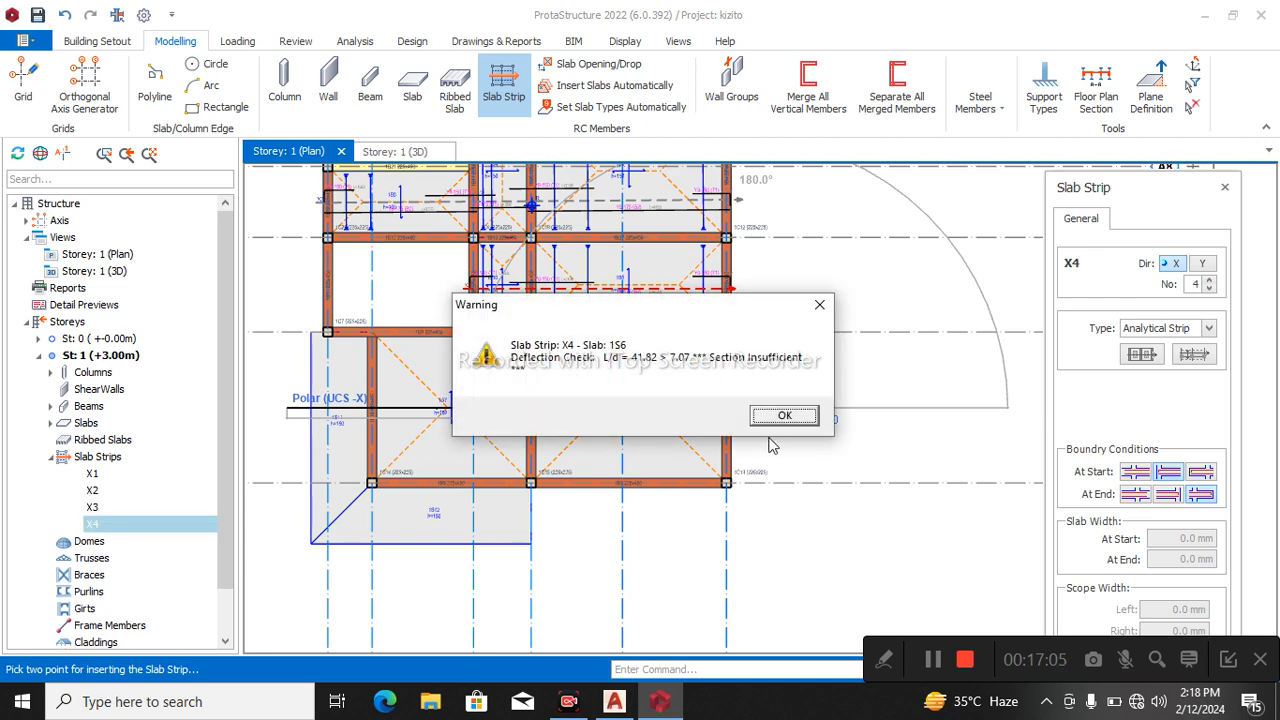
{"action": "left_click", "coordinate": [819, 305]}
{"action": "left_click", "coordinate": [735, 414]}
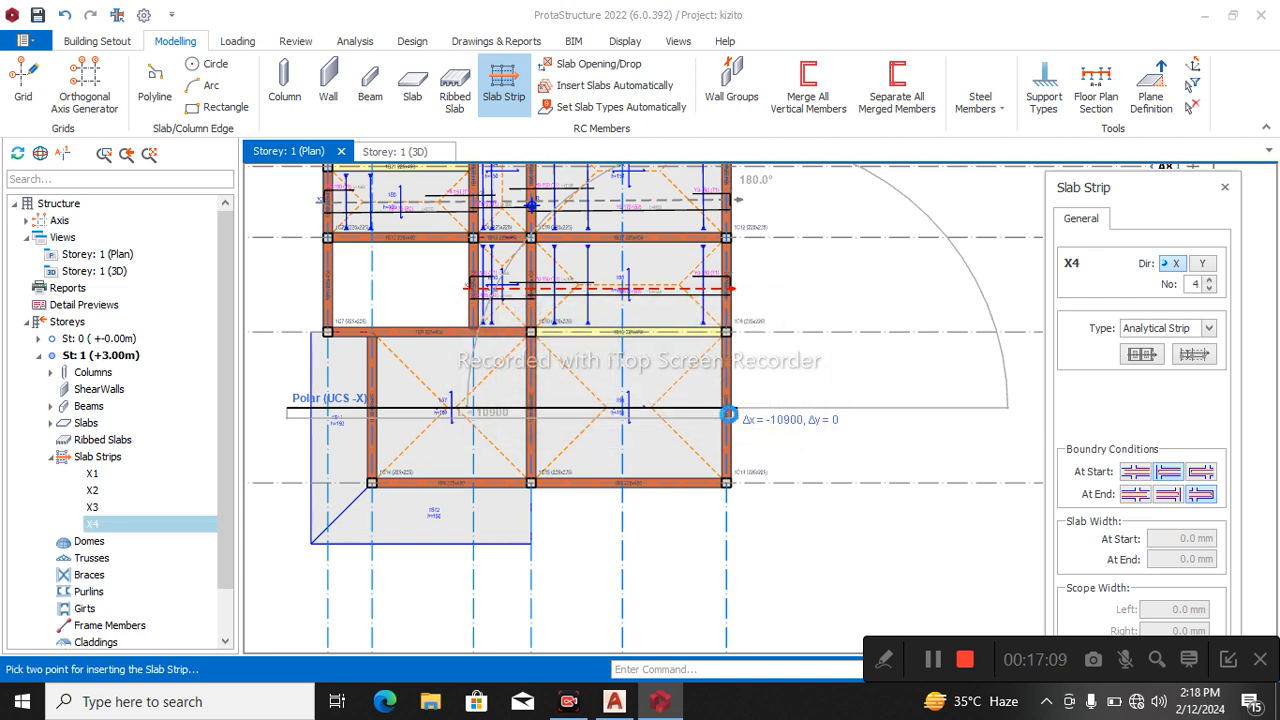
{"action": "key", "text": "Escape"}
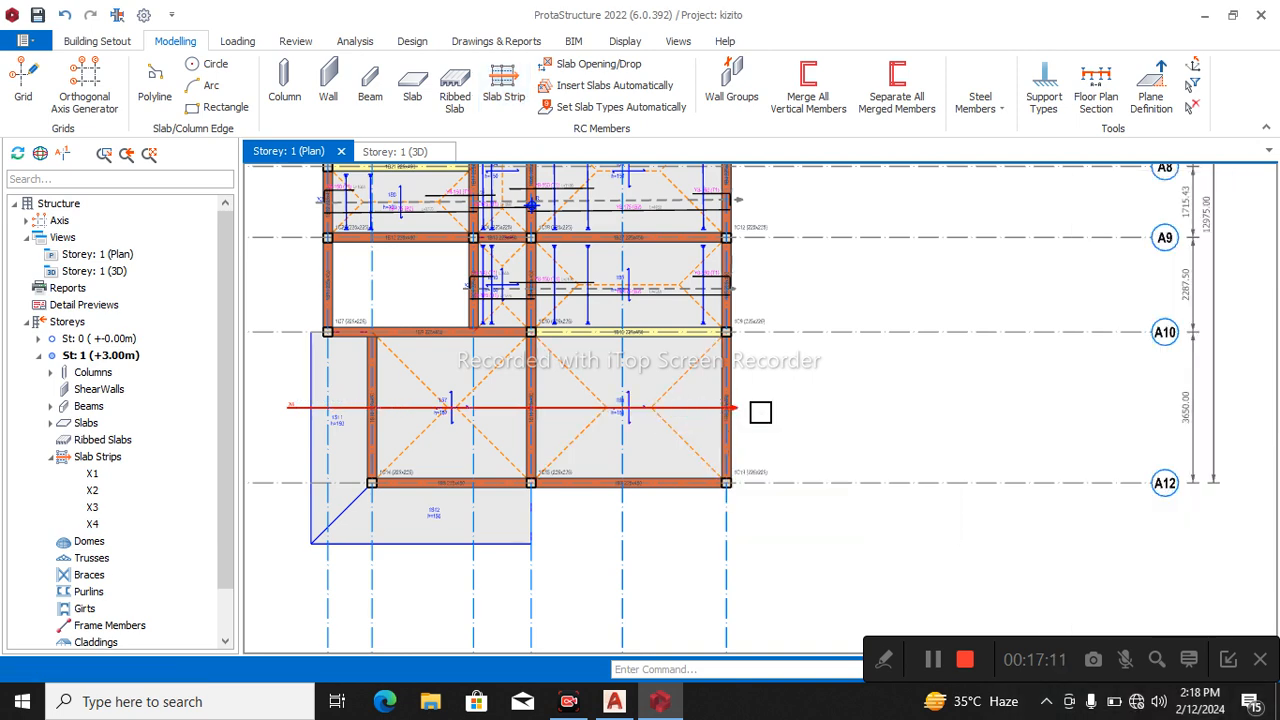
{"action": "left_click", "coordinate": [294, 416]}
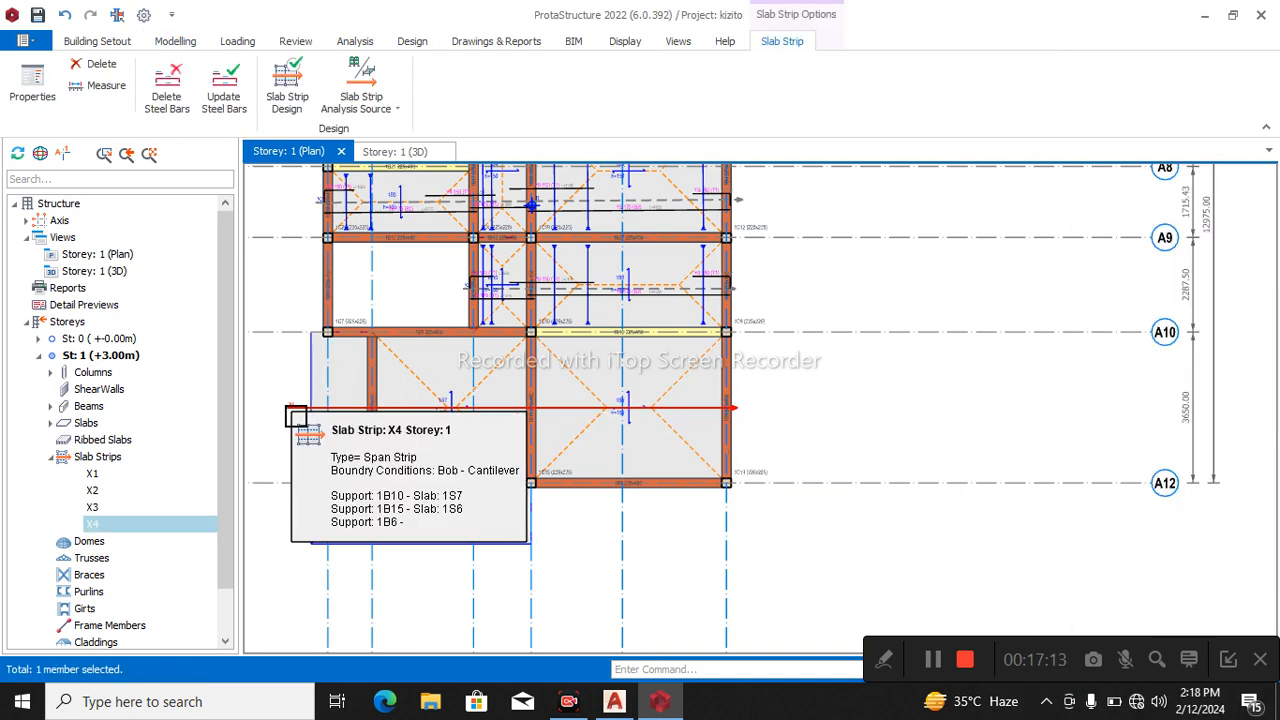
{"action": "key", "text": "Delete"}
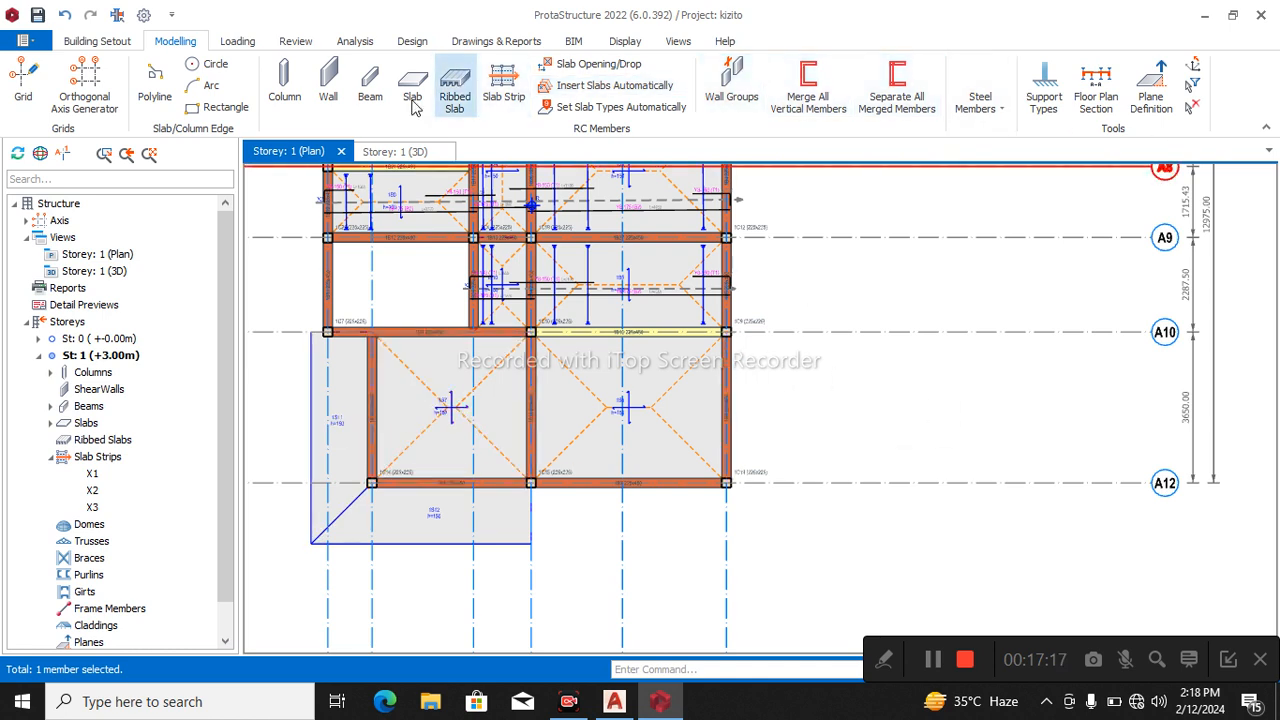
Insert an X-direction analytical slab strip across slabs 1S6 and 1S7, ending just inside slab 1S11, with bob conditions at both ends.
{"action": "left_click", "coordinate": [503, 88]}
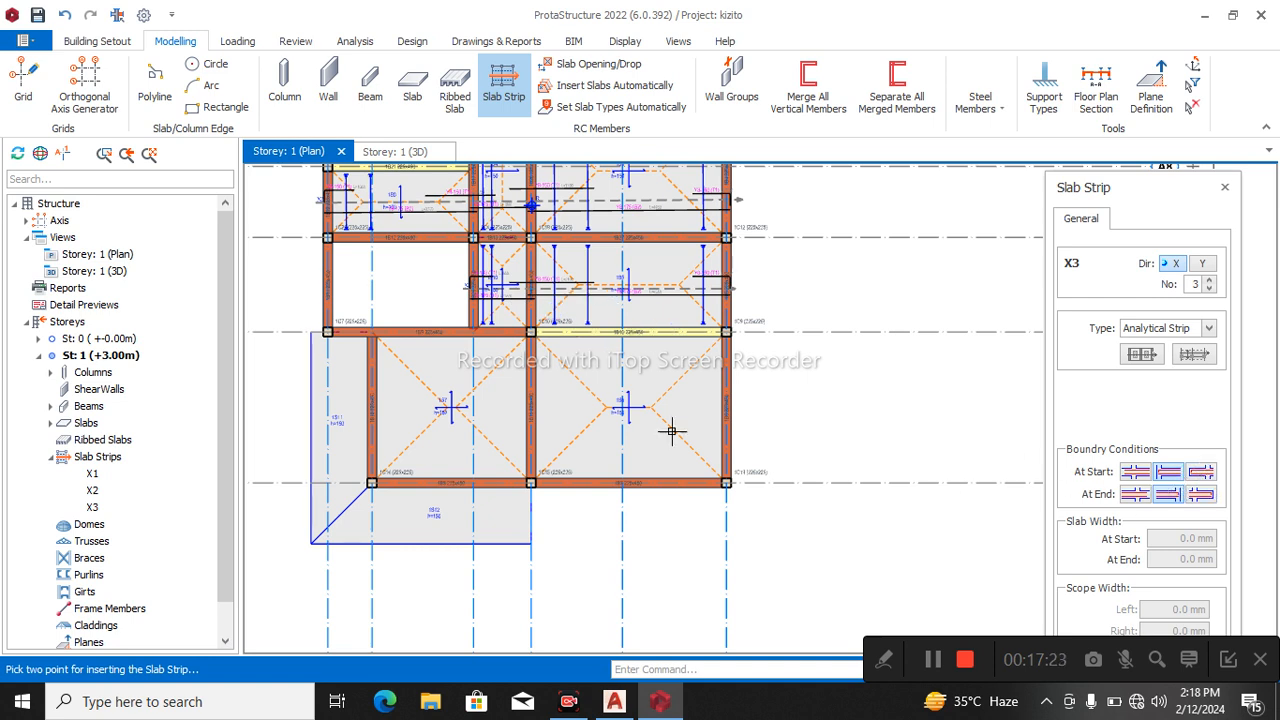
{"action": "left_click", "coordinate": [729, 393]}
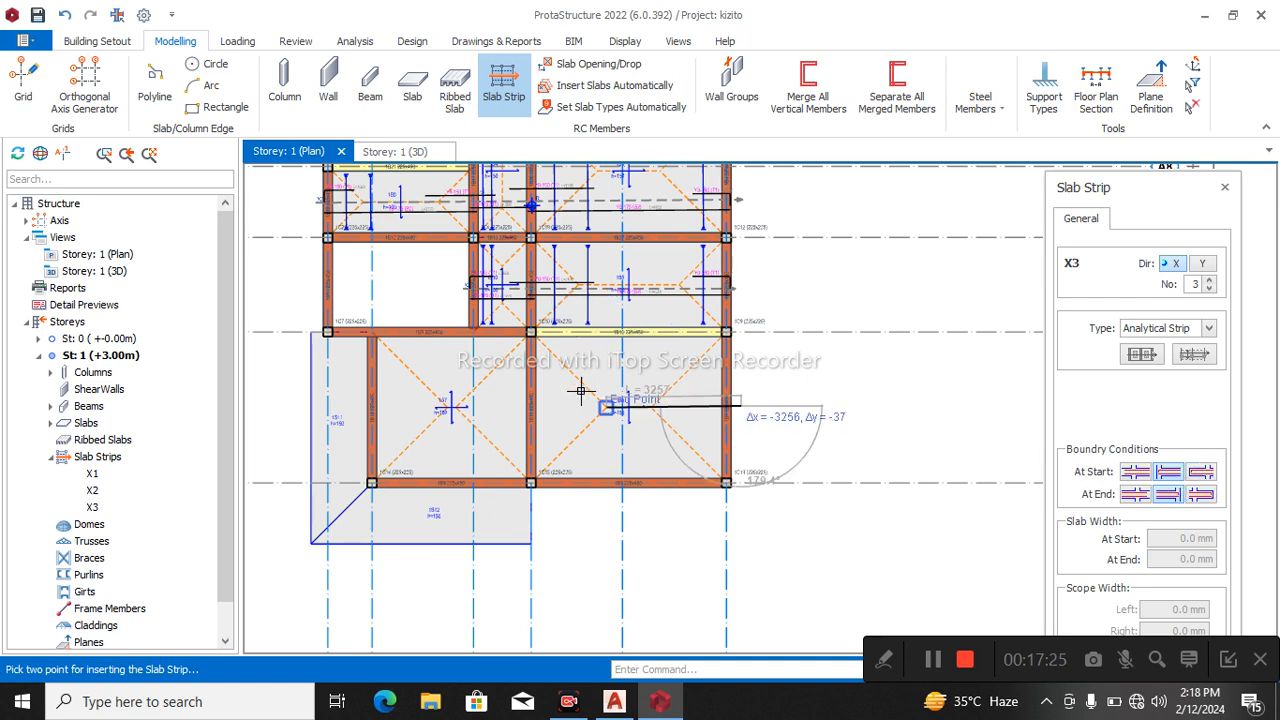
{"action": "scroll", "coordinate": [350, 400], "scroll_direction": "up", "scroll_amount": 3}
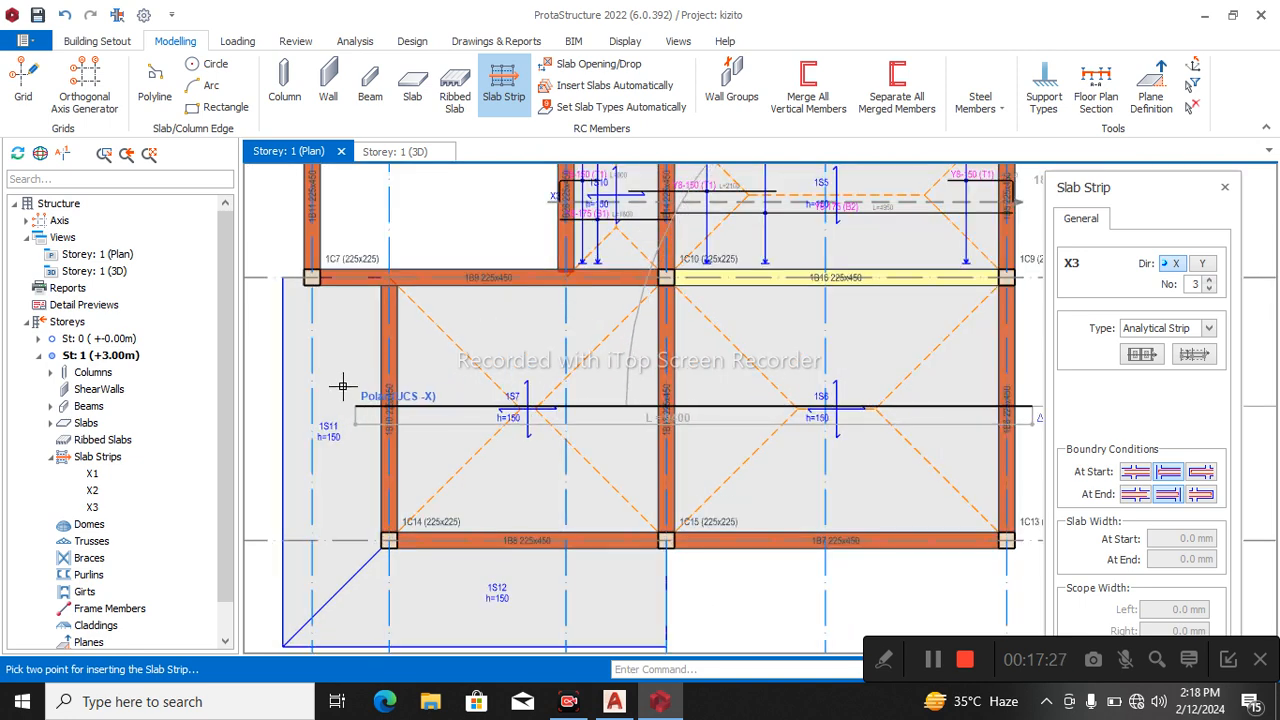
{"action": "left_click", "coordinate": [355, 392]}
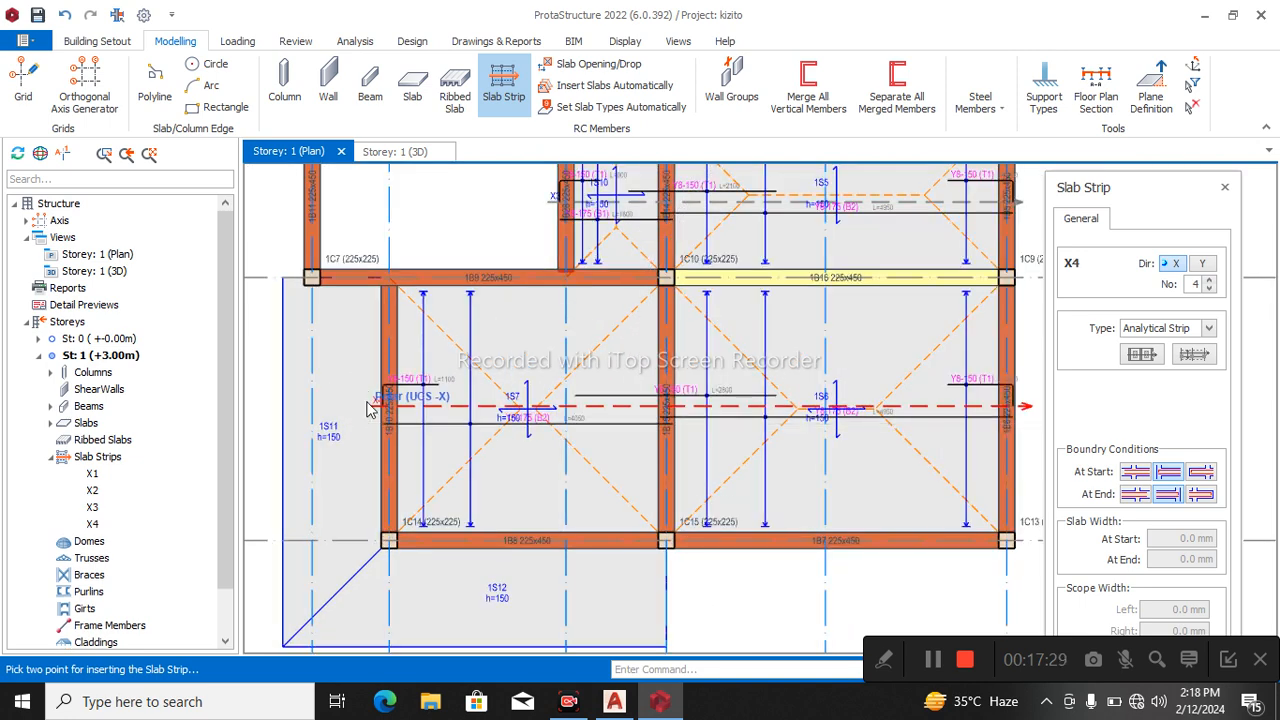
{"action": "scroll", "coordinate": [521, 409], "scroll_direction": "down", "scroll_amount": 1}
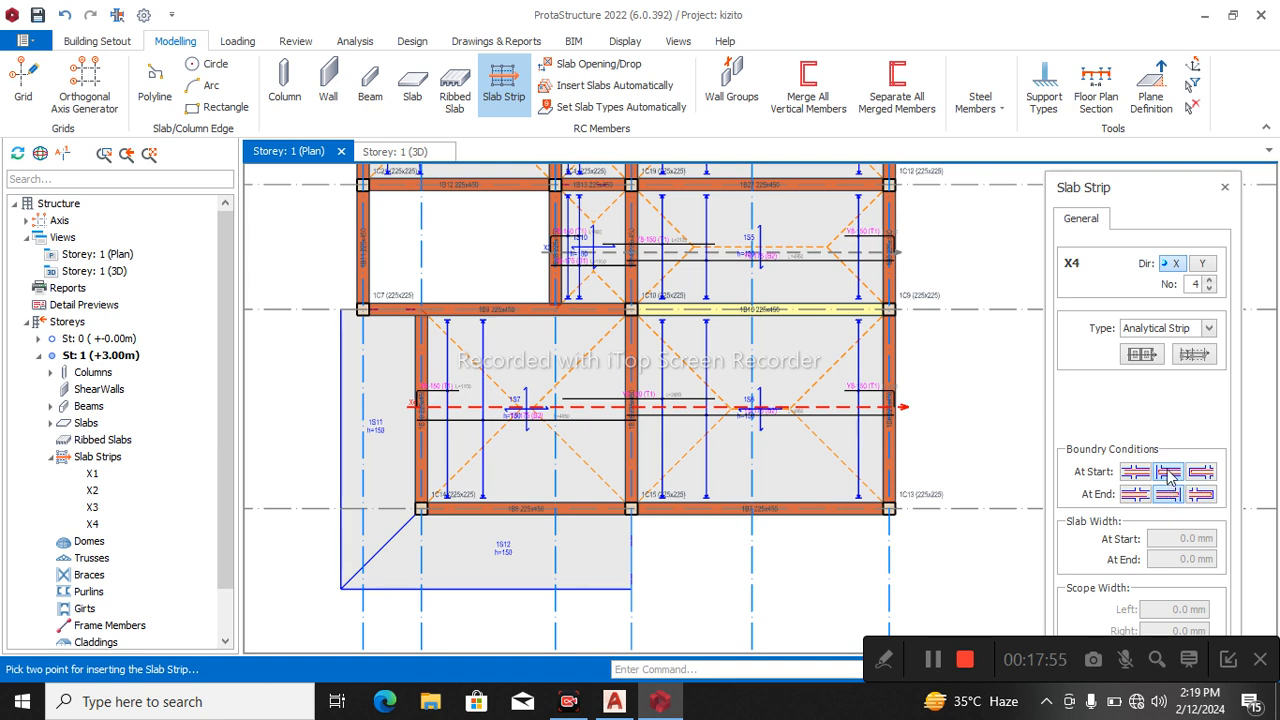
Try an X-direction analytical slab strip about 2300 mm long with a cantilever end condition across slab 1S11, and delete it.
{"action": "left_click", "coordinate": [1200, 497]}
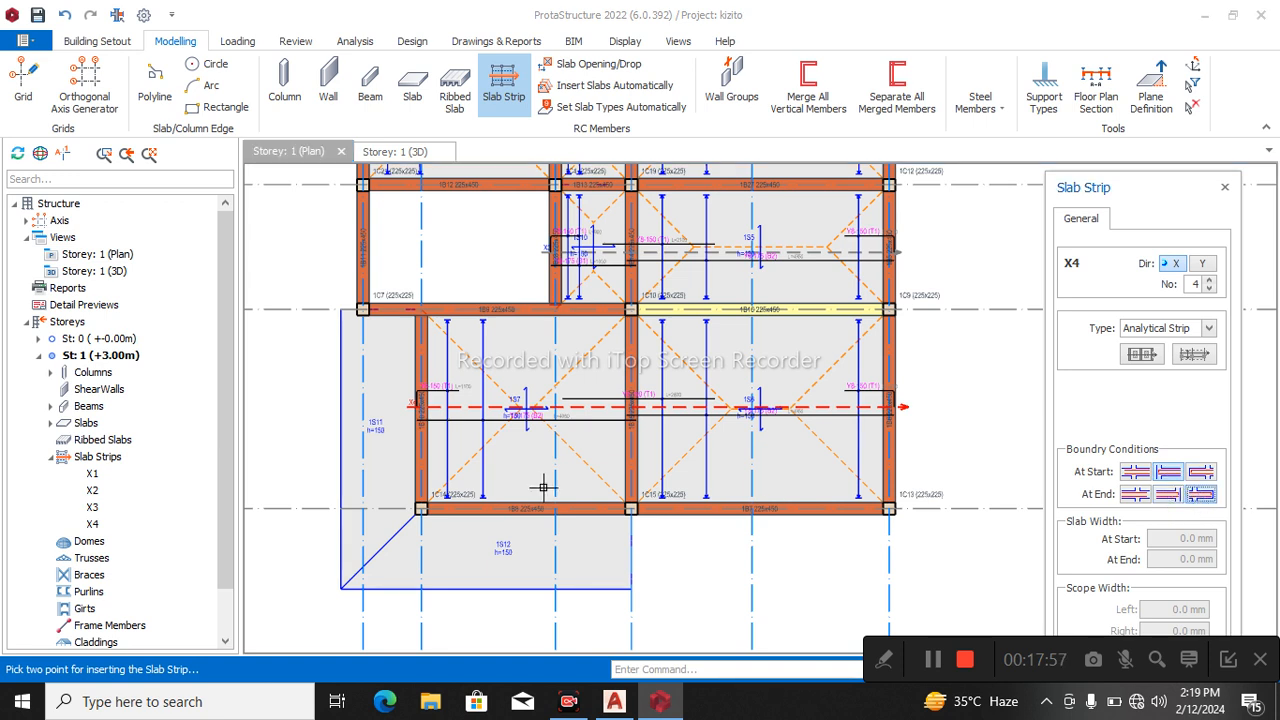
{"action": "left_click", "coordinate": [432, 431]}
{"action": "scroll", "coordinate": [447, 445], "scroll_direction": "up", "scroll_amount": 3}
{"action": "scroll", "coordinate": [330, 415], "scroll_direction": "down", "scroll_amount": 4}
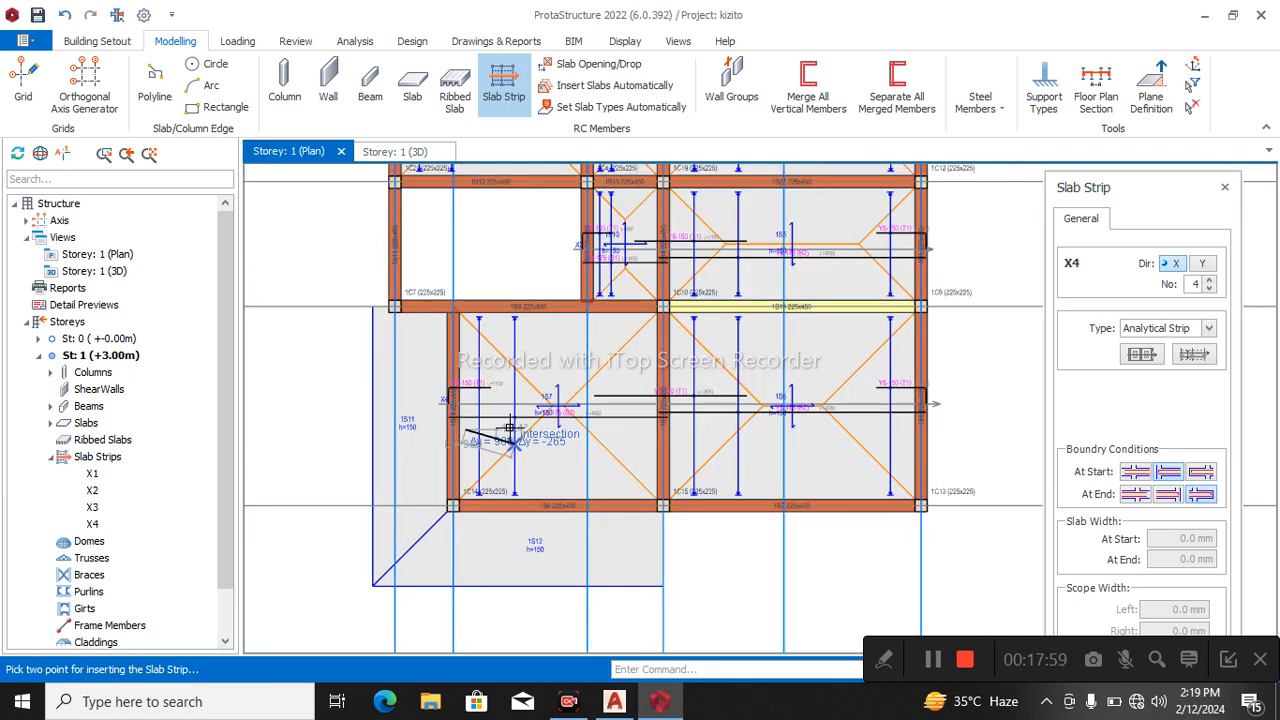
{"action": "left_click", "coordinate": [372, 422]}
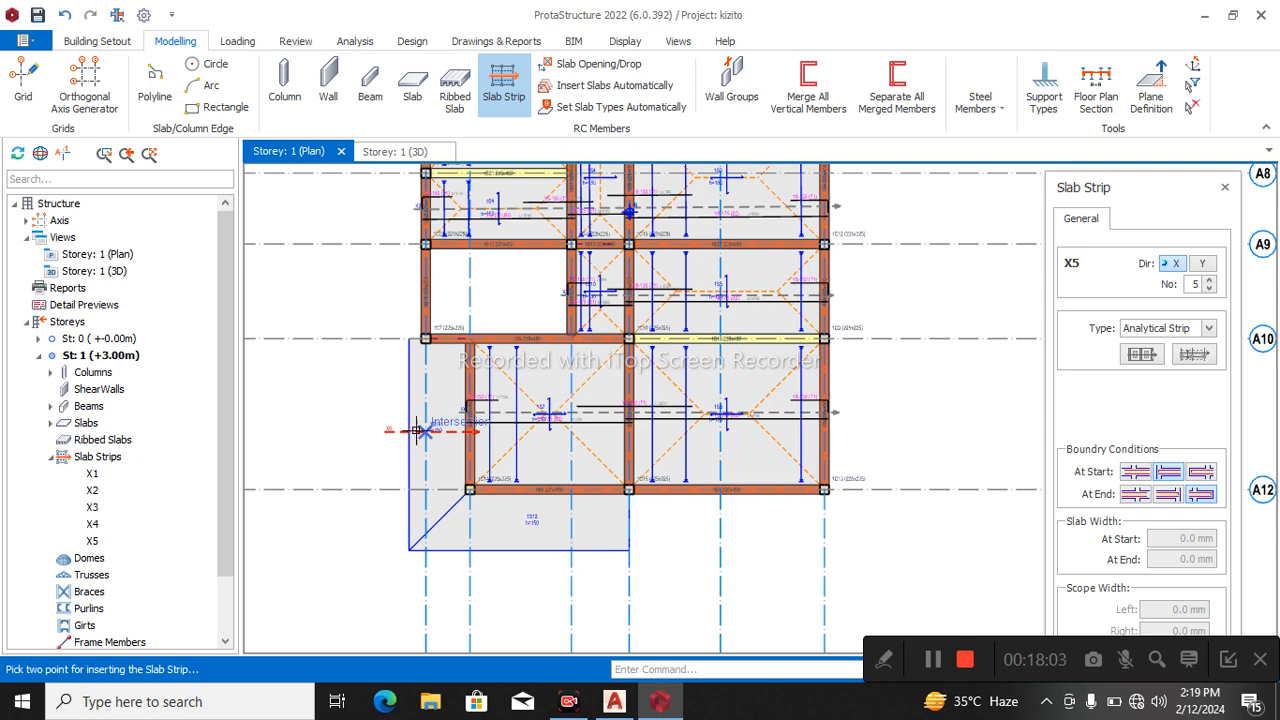
{"action": "scroll", "coordinate": [428, 433], "scroll_direction": "up", "scroll_amount": 3}
{"action": "key", "text": "Escape"}
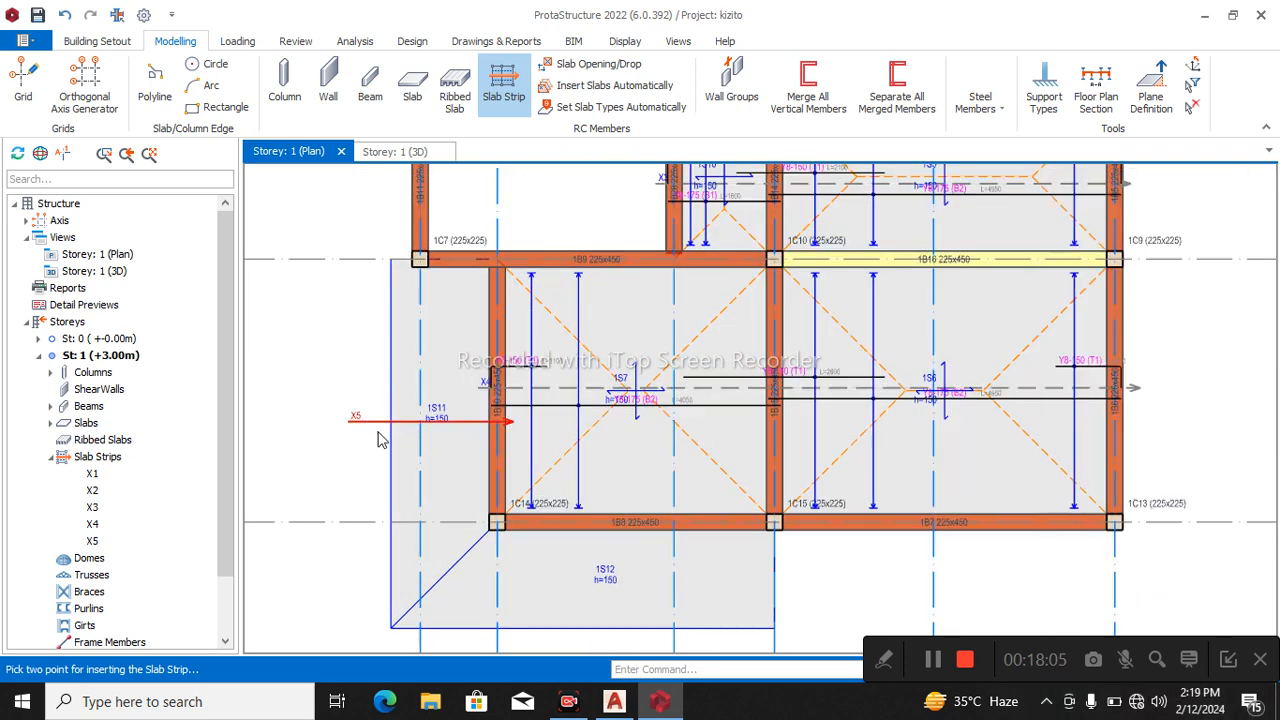
{"action": "left_click", "coordinate": [357, 423]}
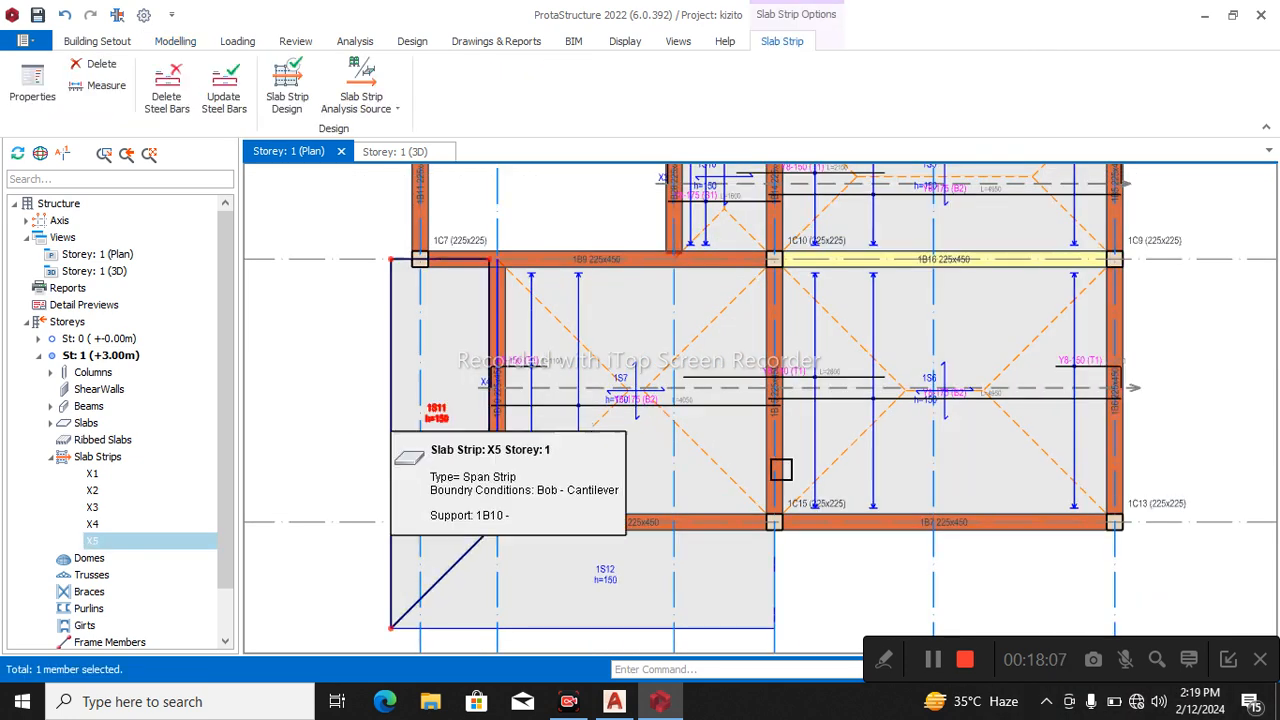
{"action": "key", "text": "Delete"}
{"action": "scroll", "coordinate": [774, 459], "scroll_direction": "down", "scroll_amount": 1}
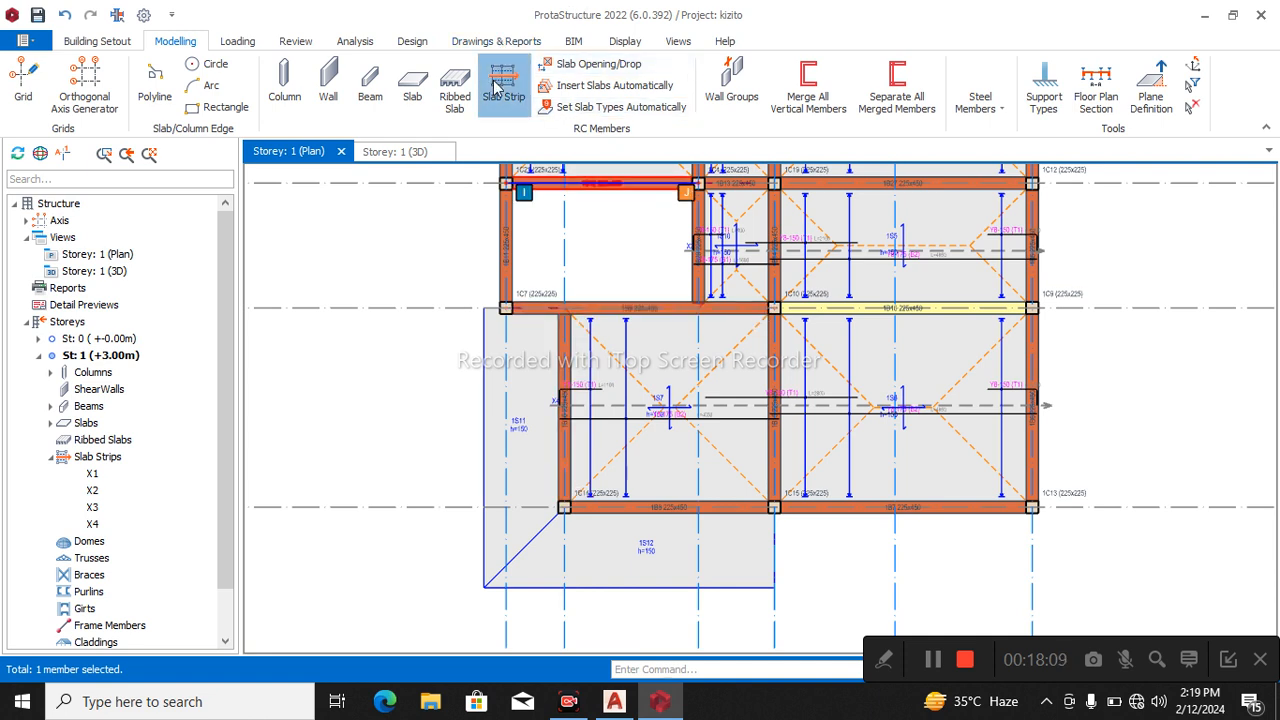
Insert an X-direction analytical slab strip about 2000 mm long from beam 1B10 across slab 1S11, with bob start and cantilever end conditions.
{"action": "left_click", "coordinate": [503, 88]}
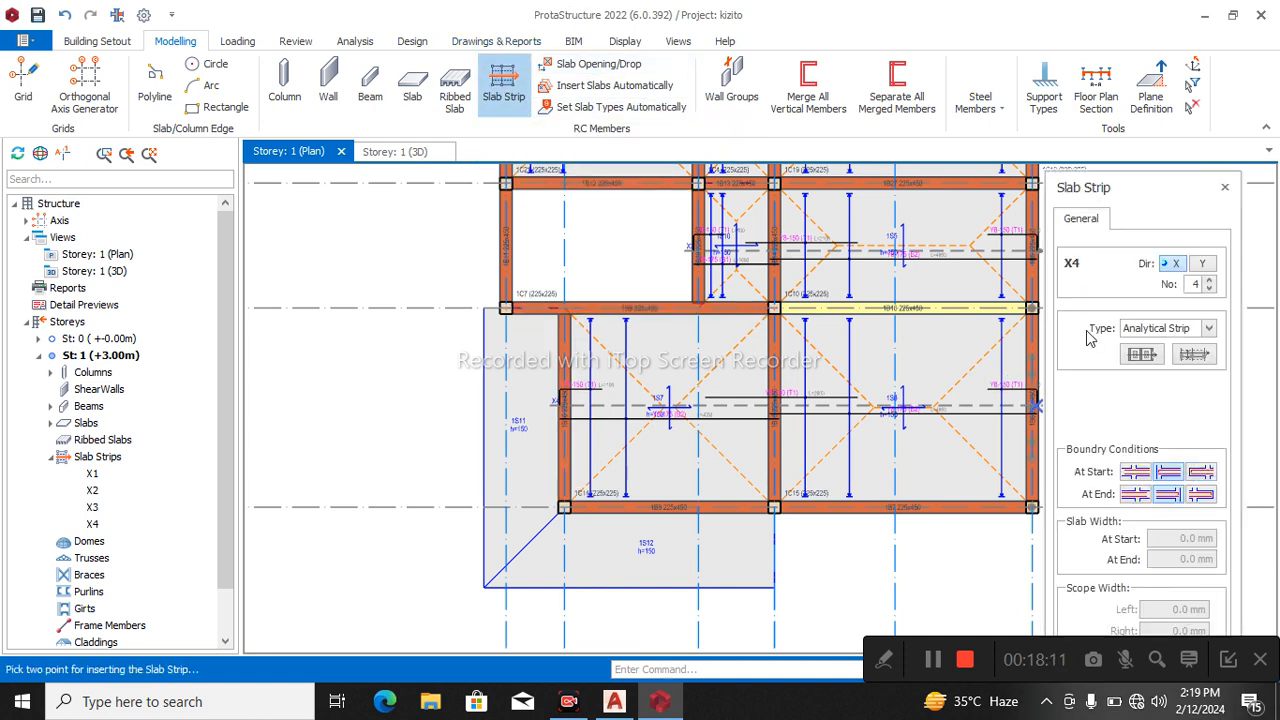
{"action": "left_click", "coordinate": [1178, 476]}
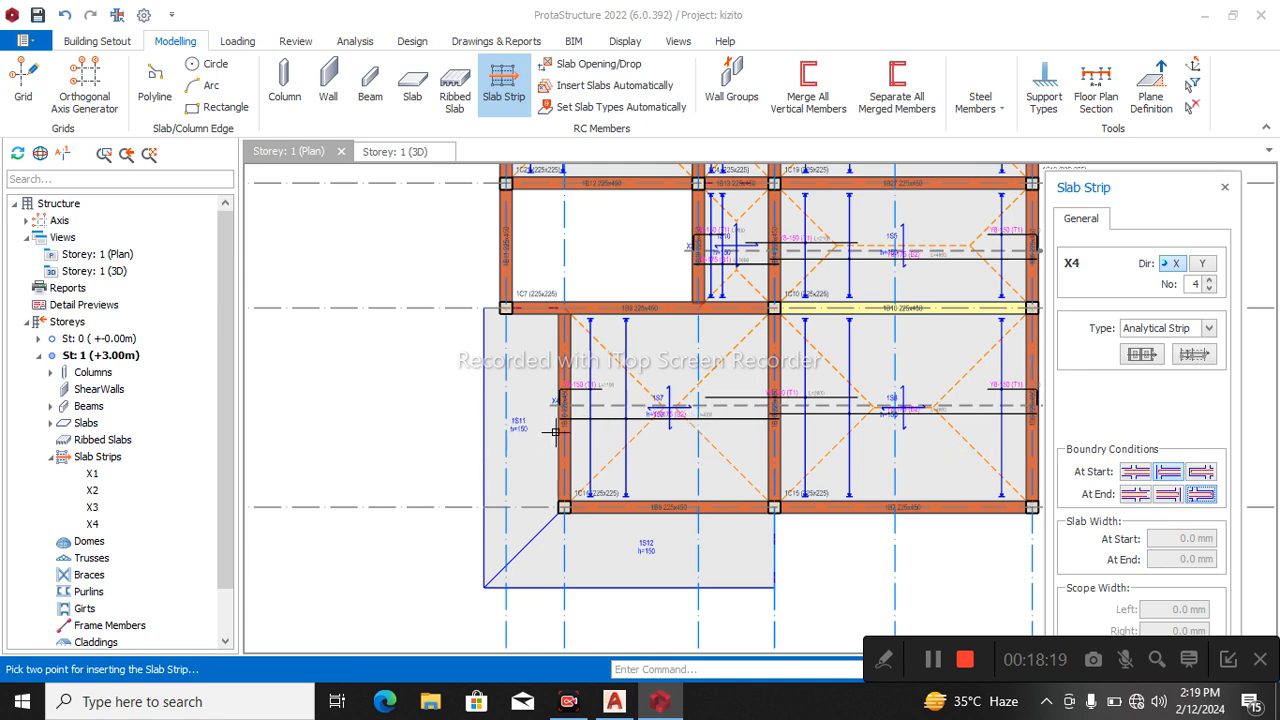
{"action": "scroll", "coordinate": [541, 443], "scroll_direction": "up", "scroll_amount": 3}
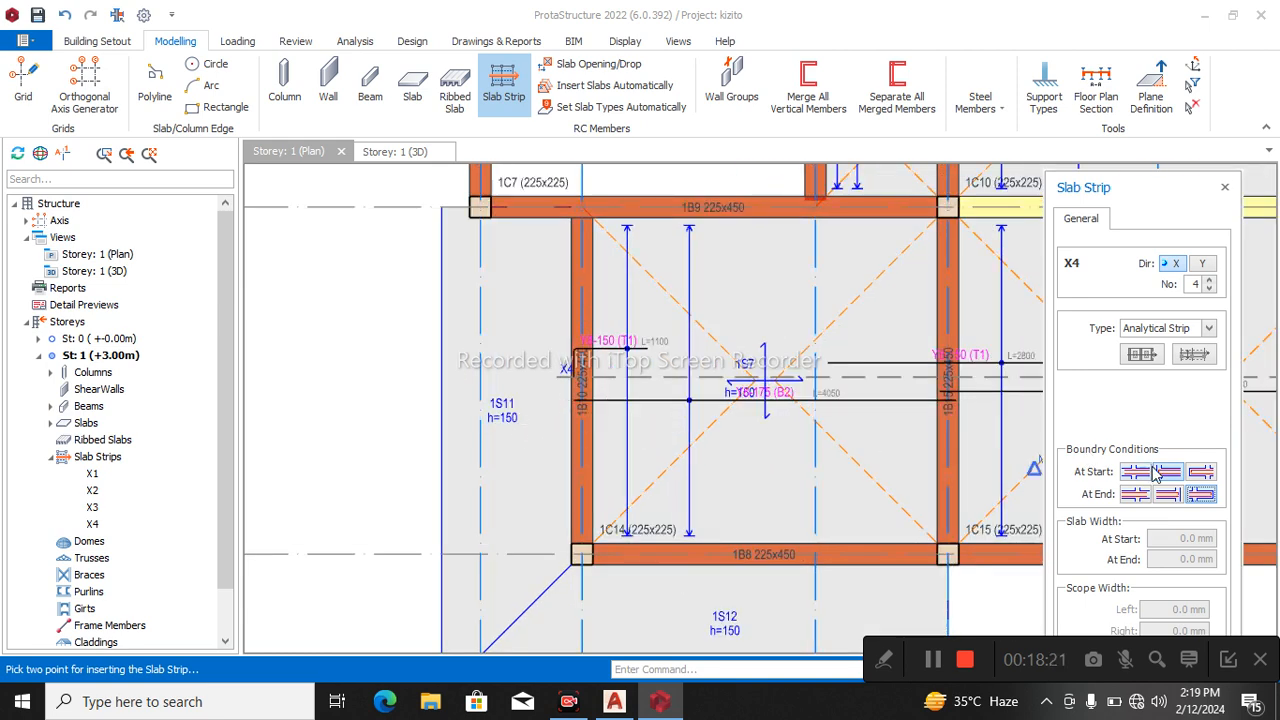
{"action": "scroll", "coordinate": [615, 440], "scroll_direction": "up", "scroll_amount": 1}
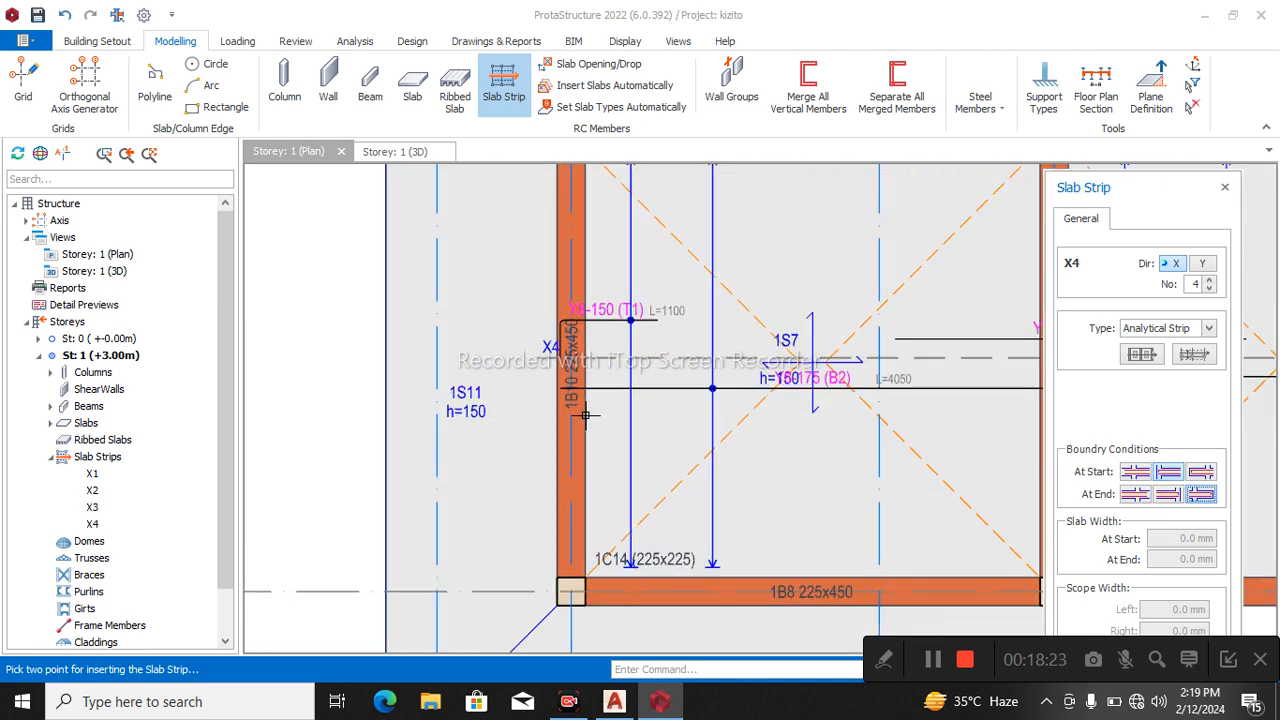
{"action": "left_click", "coordinate": [598, 428]}
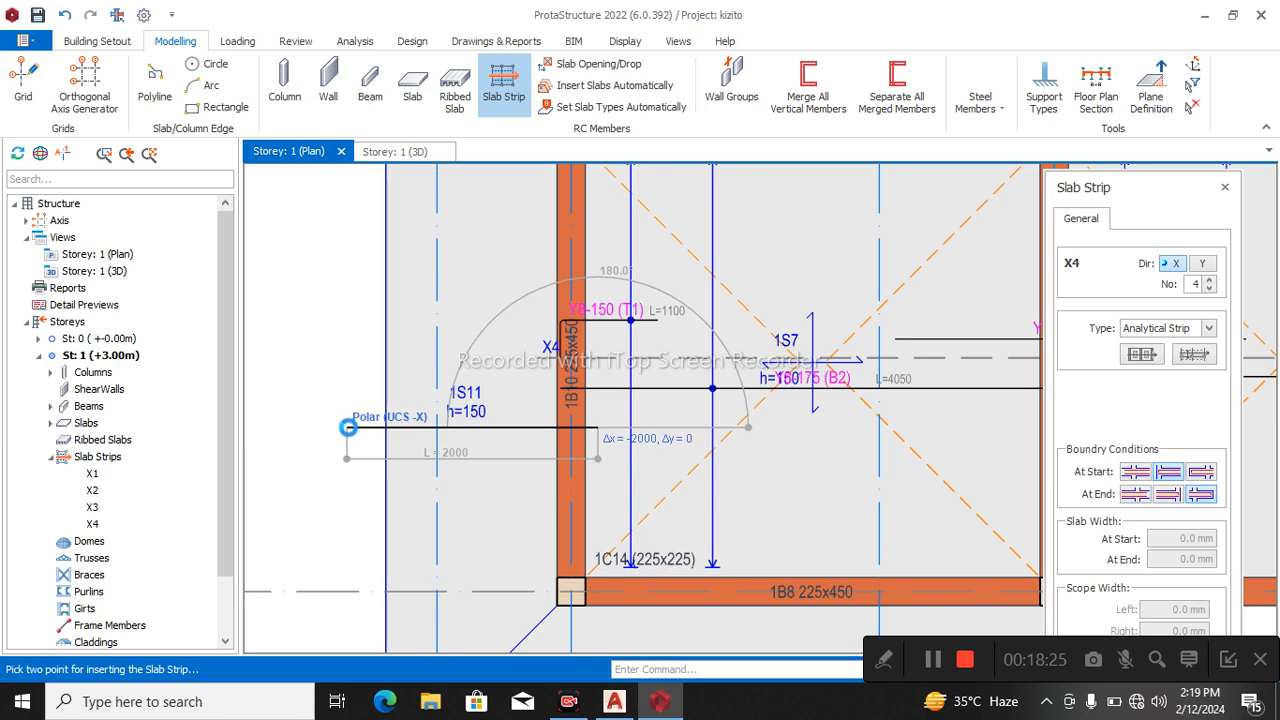
{"action": "left_click", "coordinate": [346, 427]}
{"action": "scroll", "coordinate": [520, 436], "scroll_direction": "down", "scroll_amount": 4}
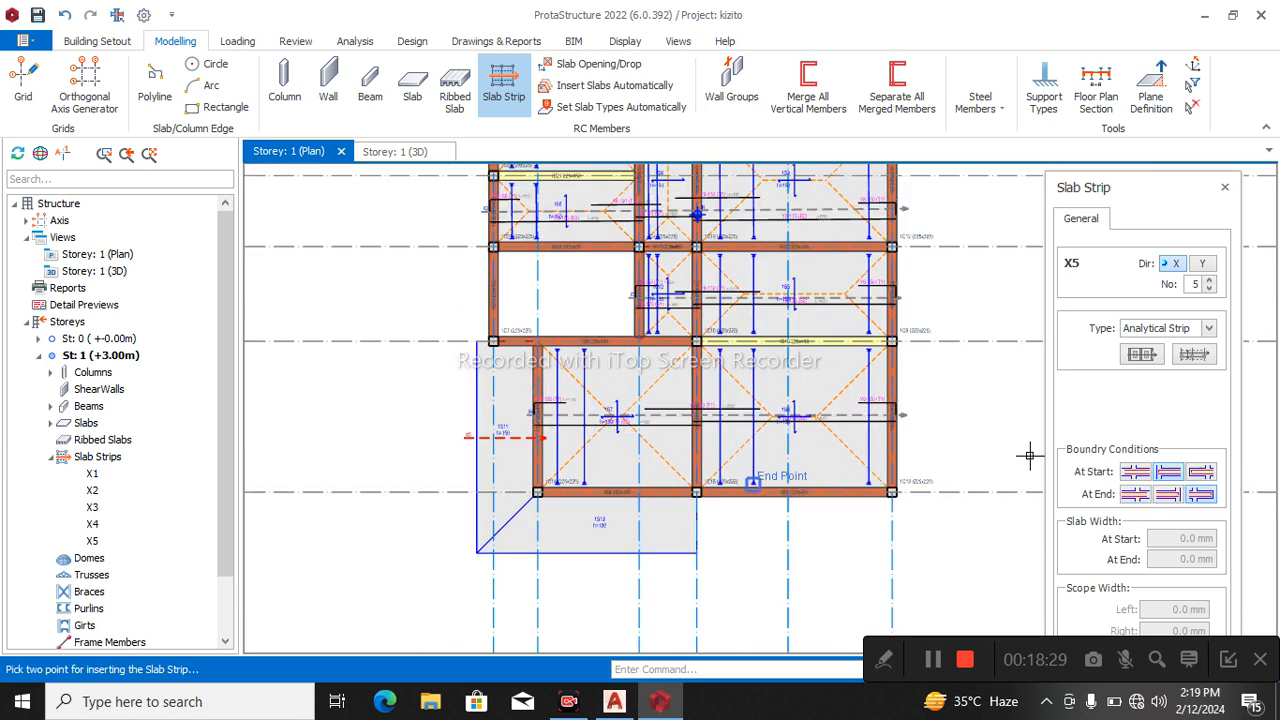
Try a Y-direction analytical slab strip with bob conditions at both ends across slabs 1S8 and 1S9, and delete it.
{"action": "left_click", "coordinate": [1204, 263]}
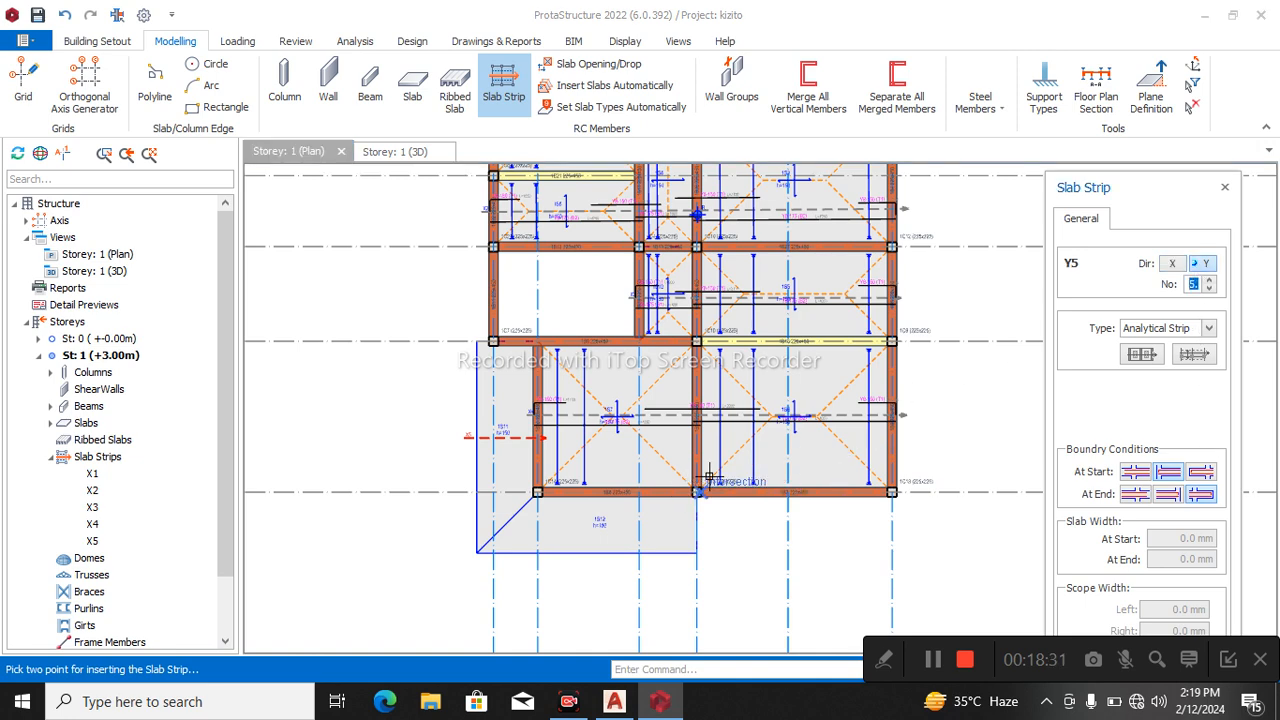
{"action": "middle_click_drag", "start_coordinate": [1000, 364], "coordinate": [953, 557]}
{"action": "middle_click_drag", "start_coordinate": [578, 400], "coordinate": [631, 445]}
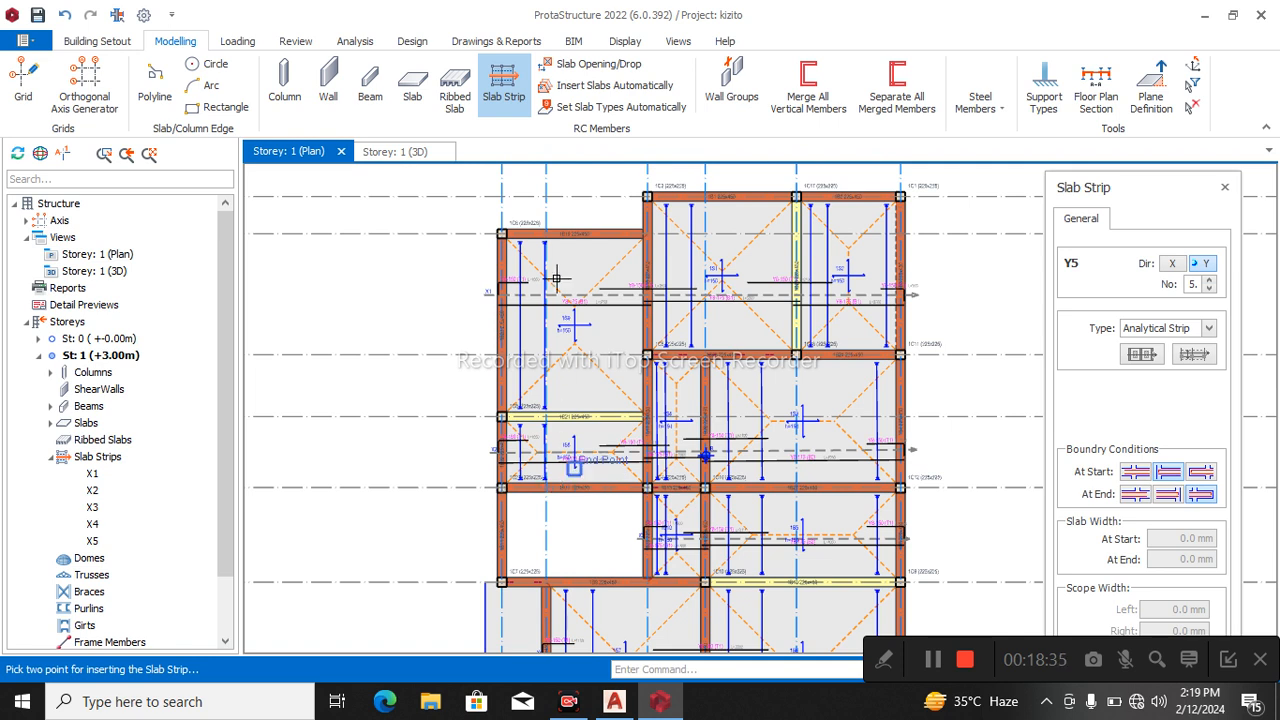
{"action": "left_click", "coordinate": [1170, 495]}
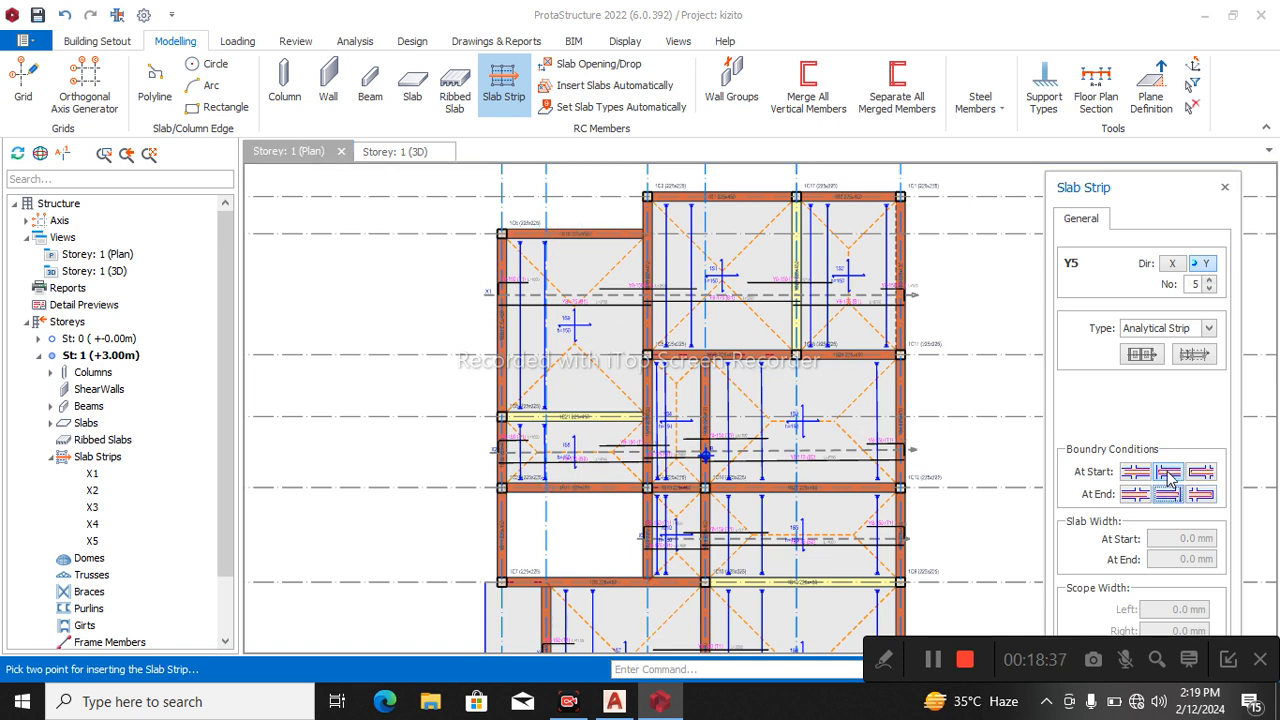
{"action": "left_click", "coordinate": [557, 487]}
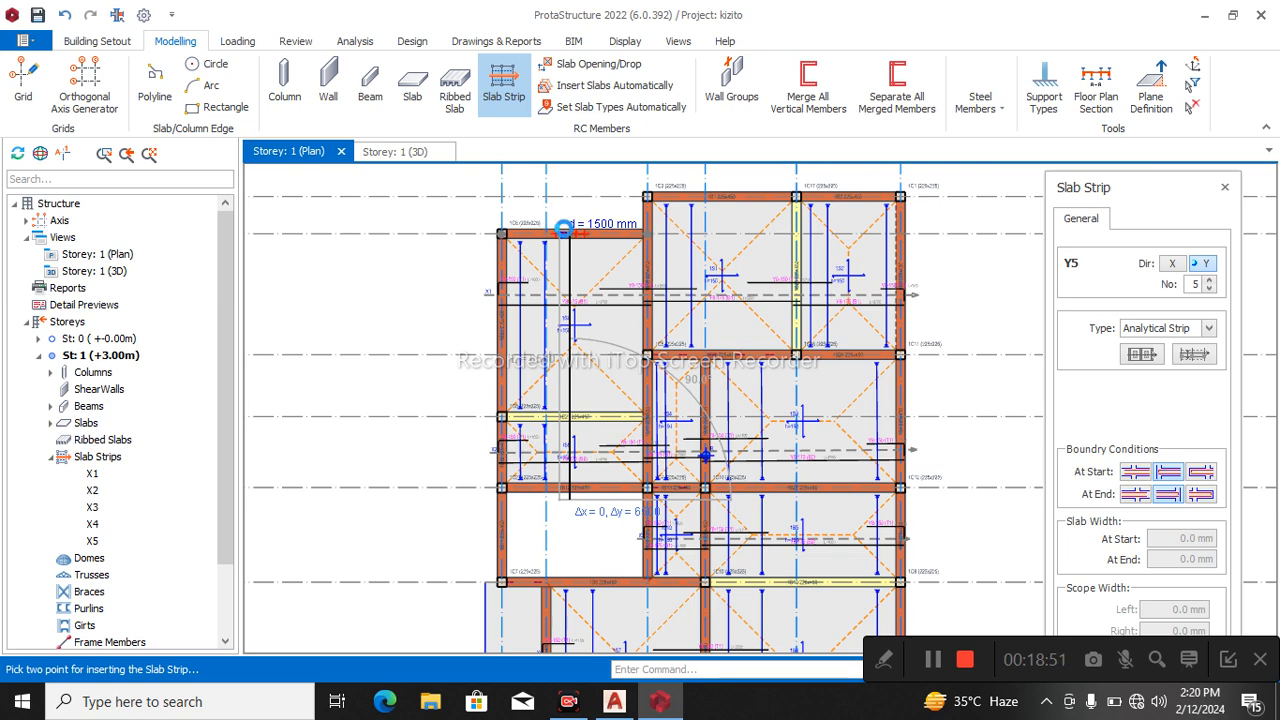
{"action": "left_click", "coordinate": [564, 230]}
{"action": "scroll", "coordinate": [590, 480], "scroll_direction": "up", "scroll_amount": 3}
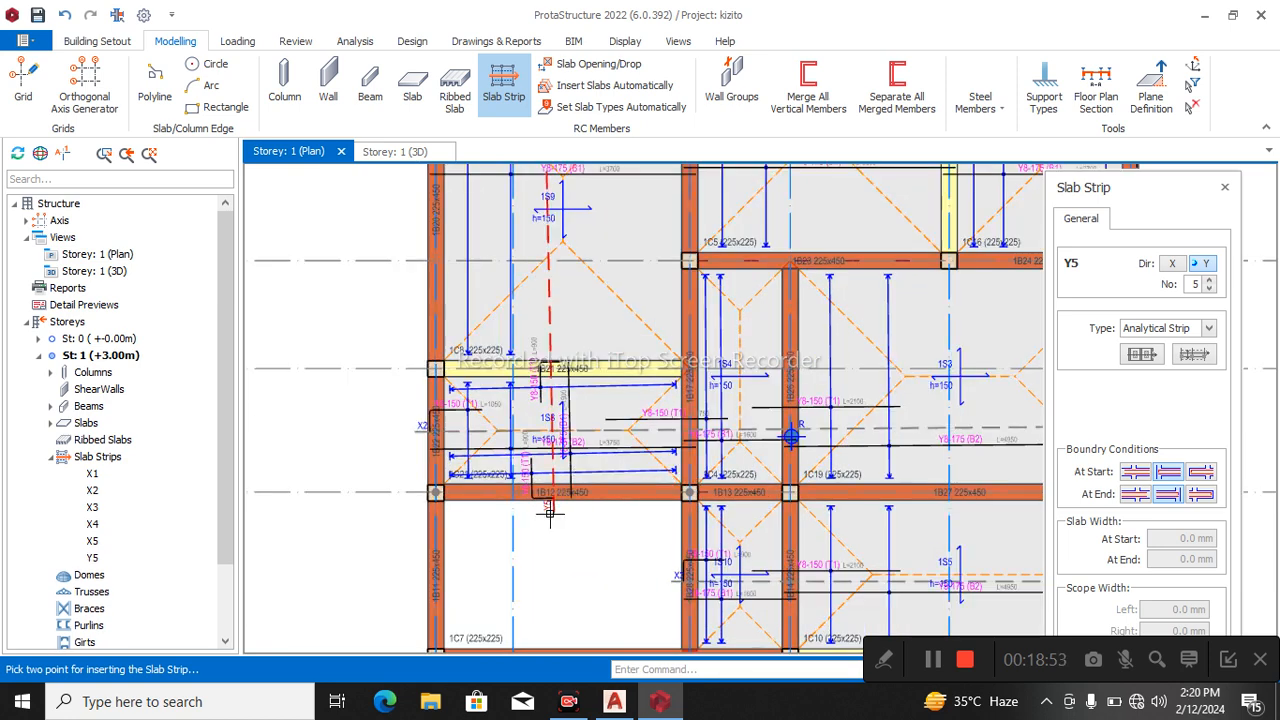
{"action": "key", "text": "Escape"}
{"action": "left_click", "coordinate": [564, 513]}
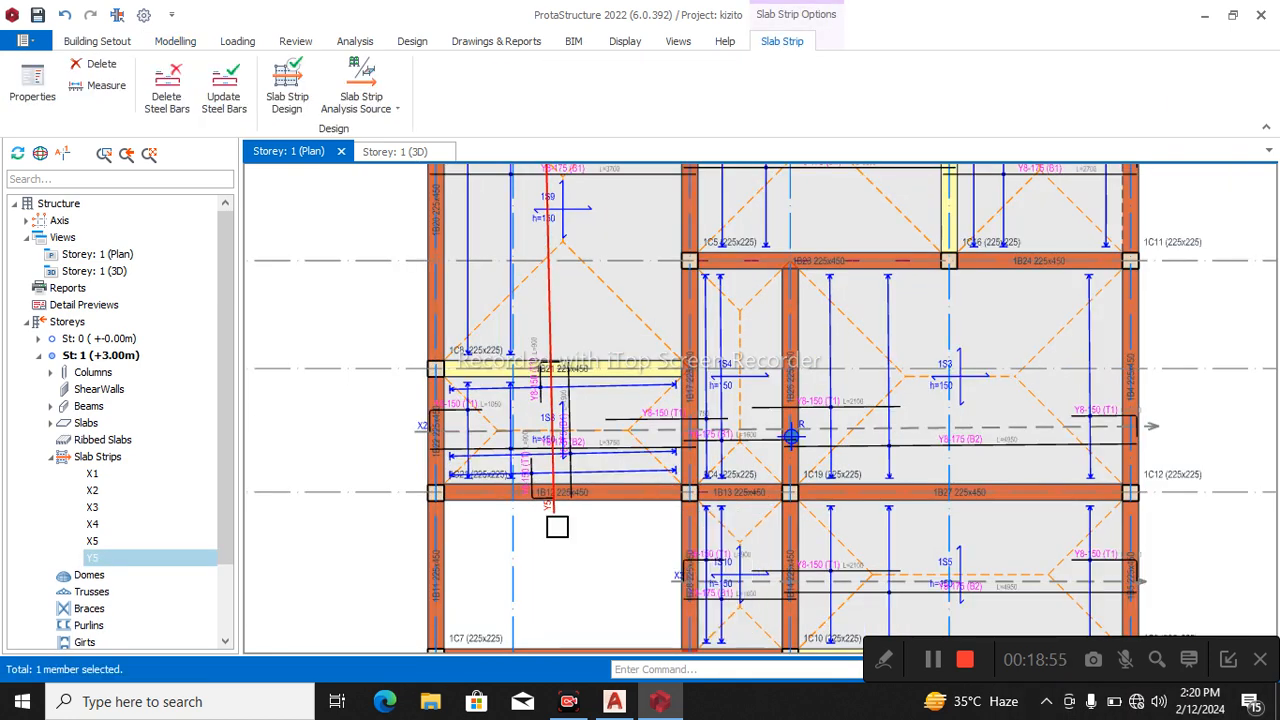
{"action": "mouse_move", "coordinate": [563, 522]}
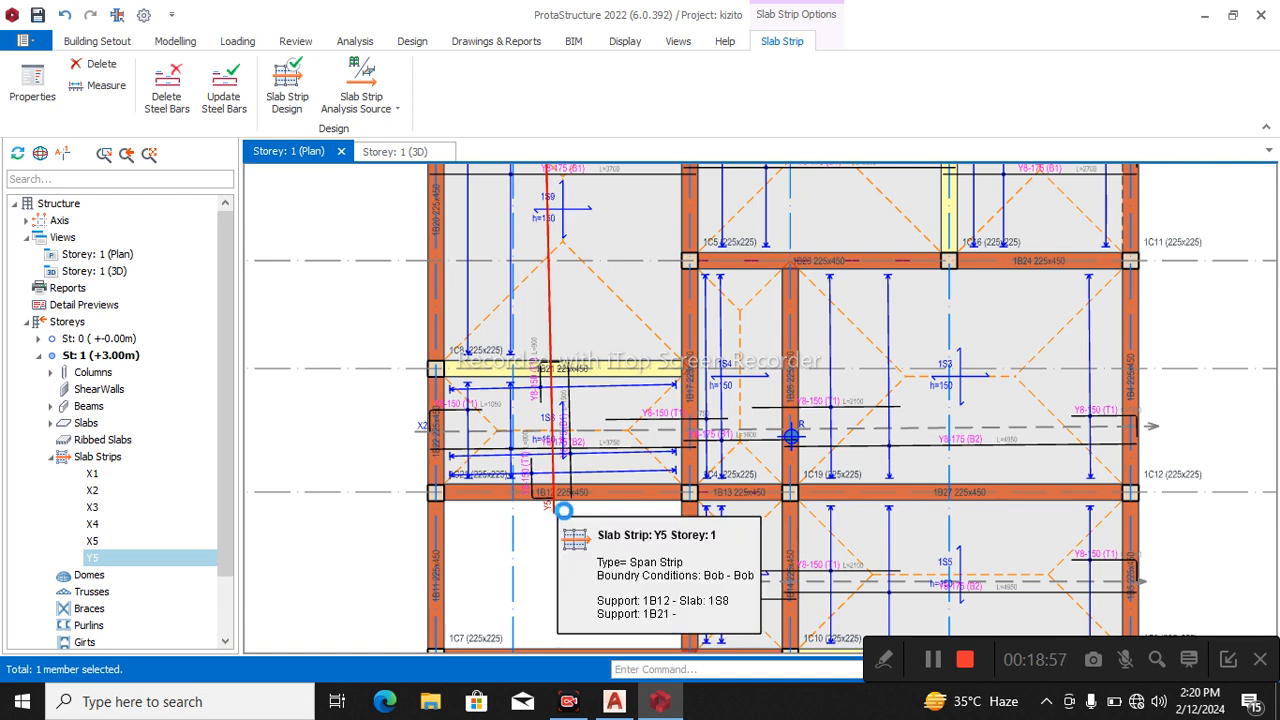
{"action": "key", "text": "Delete"}
{"action": "left_click", "coordinate": [667, 438]}
{"action": "key", "text": "Escape"}
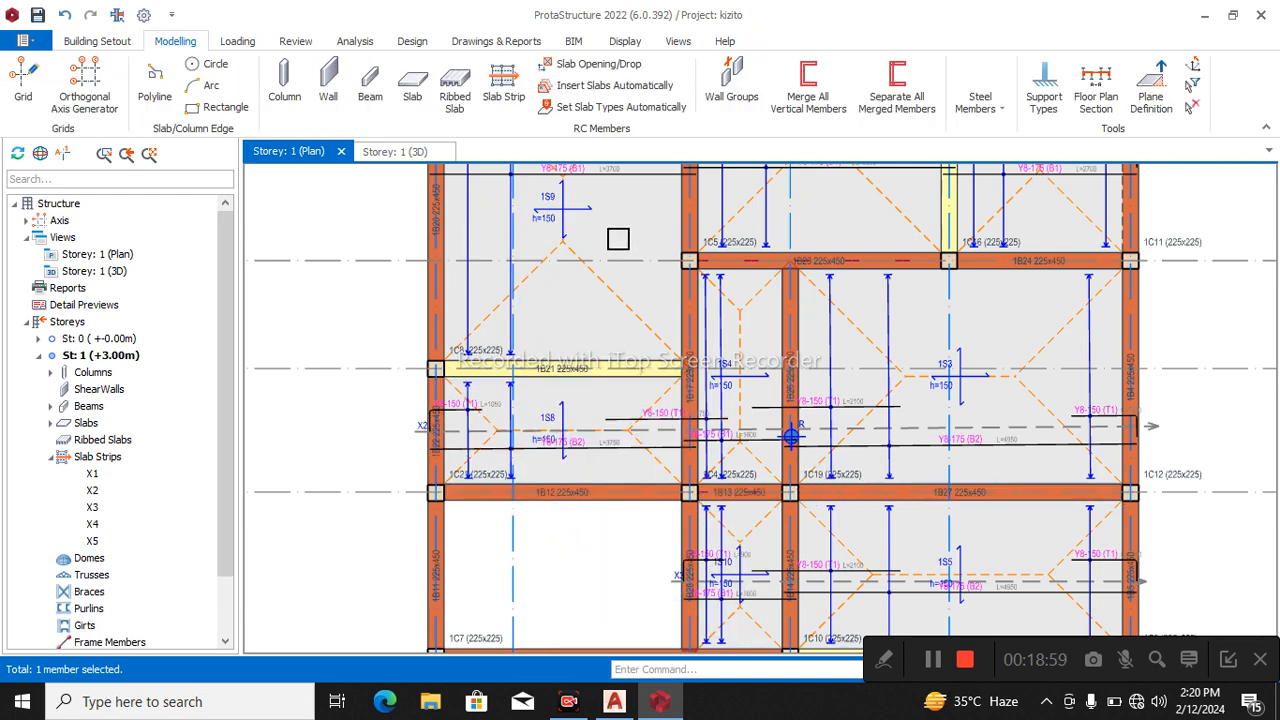
Try a Y-direction analytical slab strip with a cantilever end condition from below beam 1B12 to beyond beam 1B19, and delete it.
{"action": "left_click", "coordinate": [503, 85]}
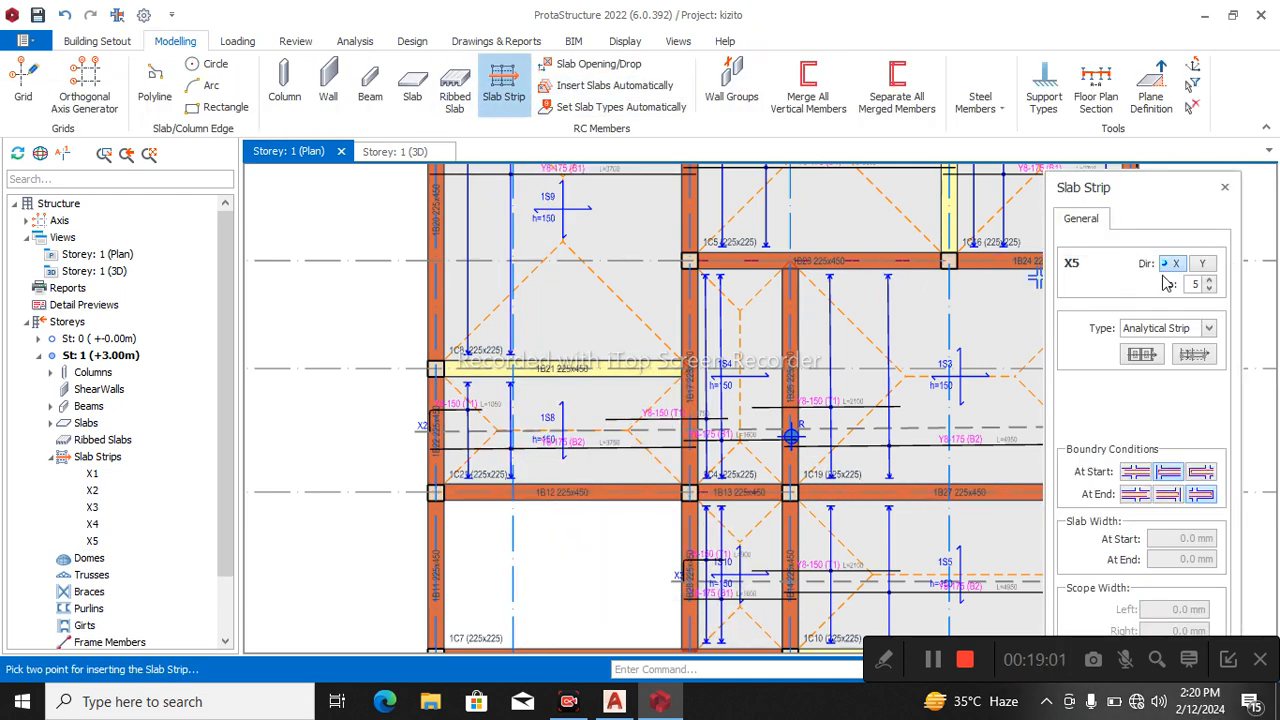
{"action": "left_click", "coordinate": [1203, 267]}
{"action": "scroll", "coordinate": [782, 456], "scroll_direction": "down", "scroll_amount": 2}
{"action": "scroll", "coordinate": [711, 459], "scroll_direction": "up", "scroll_amount": 2}
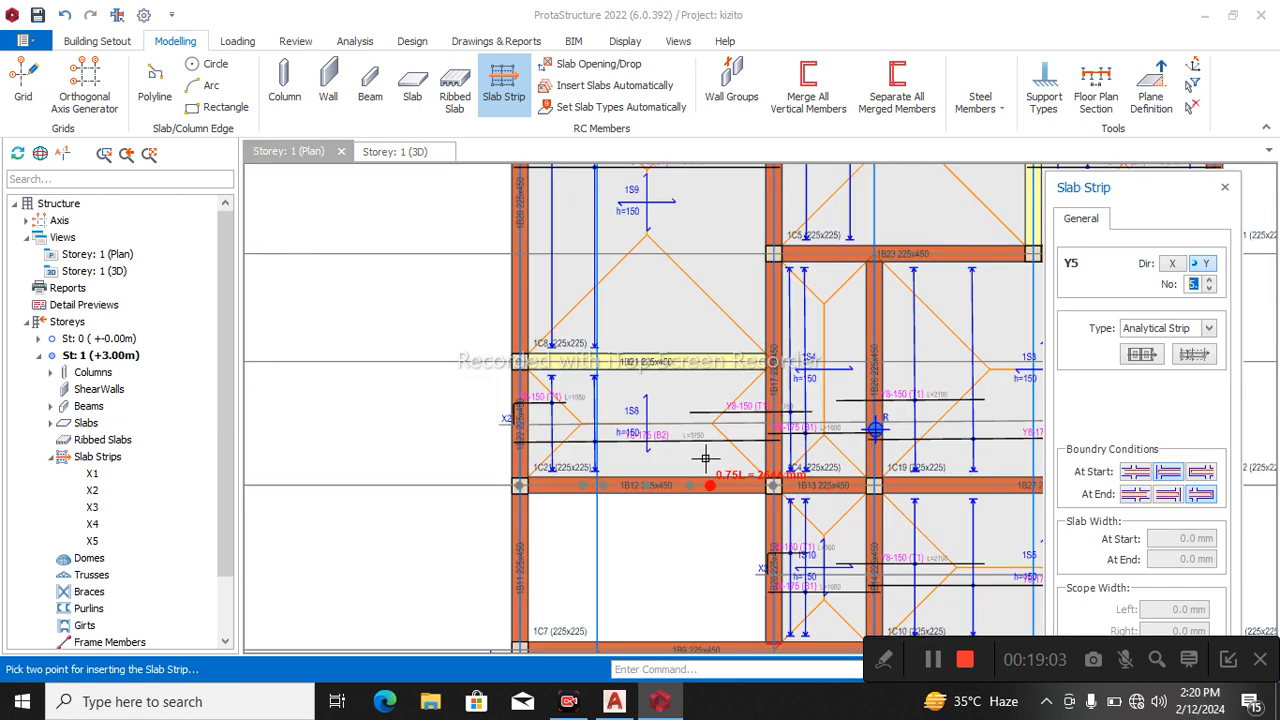
{"action": "left_click", "coordinate": [633, 503]}
{"action": "scroll", "coordinate": [651, 531], "scroll_direction": "down", "scroll_amount": 2}
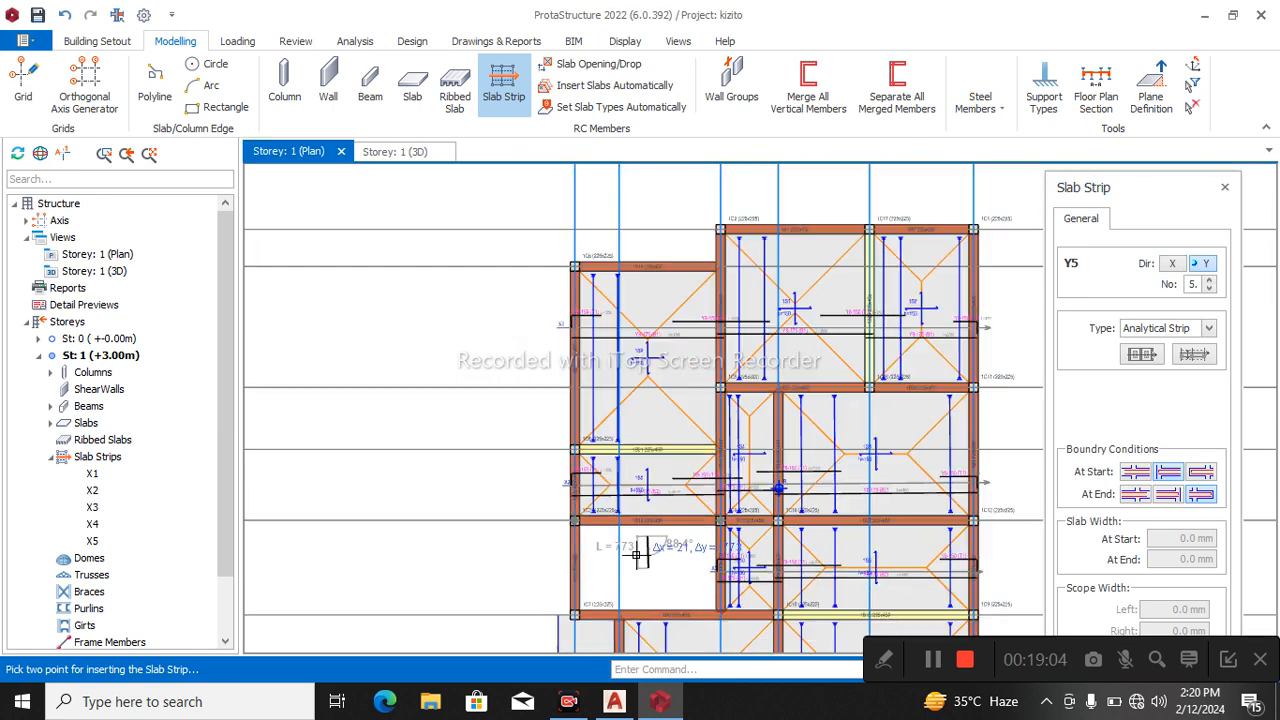
{"action": "left_click", "coordinate": [640, 242]}
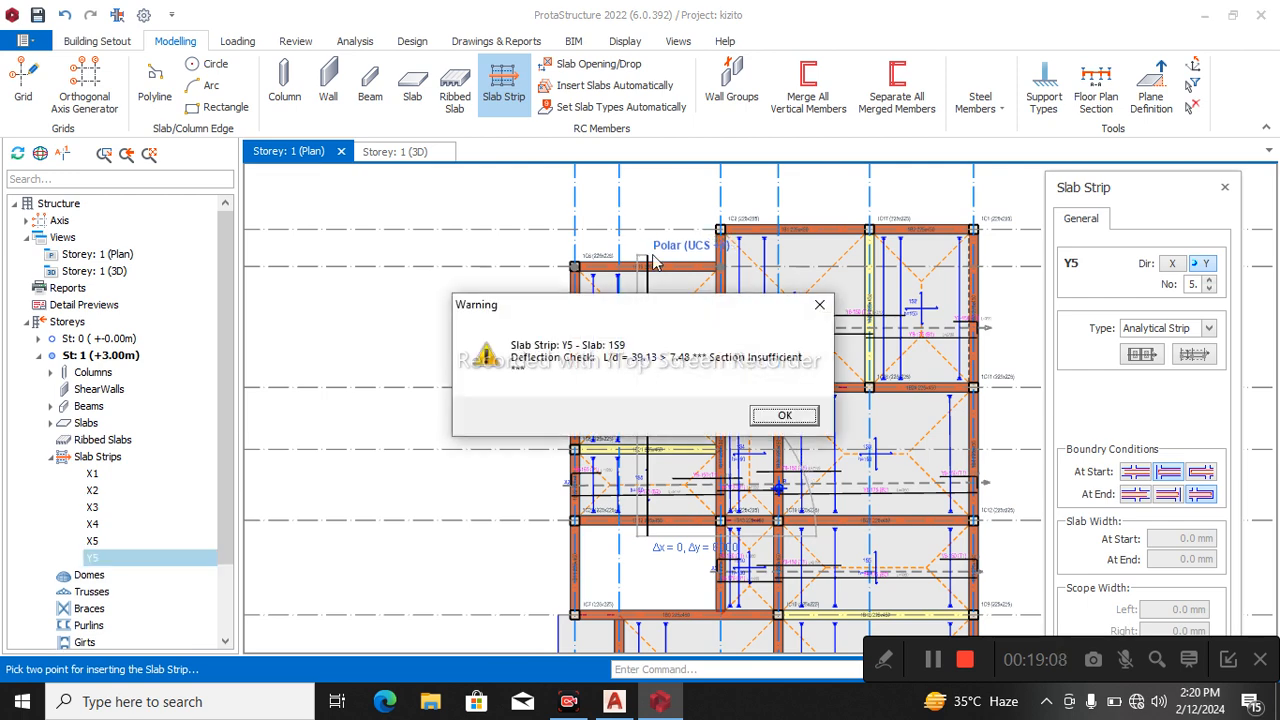
{"action": "left_click", "coordinate": [788, 417]}
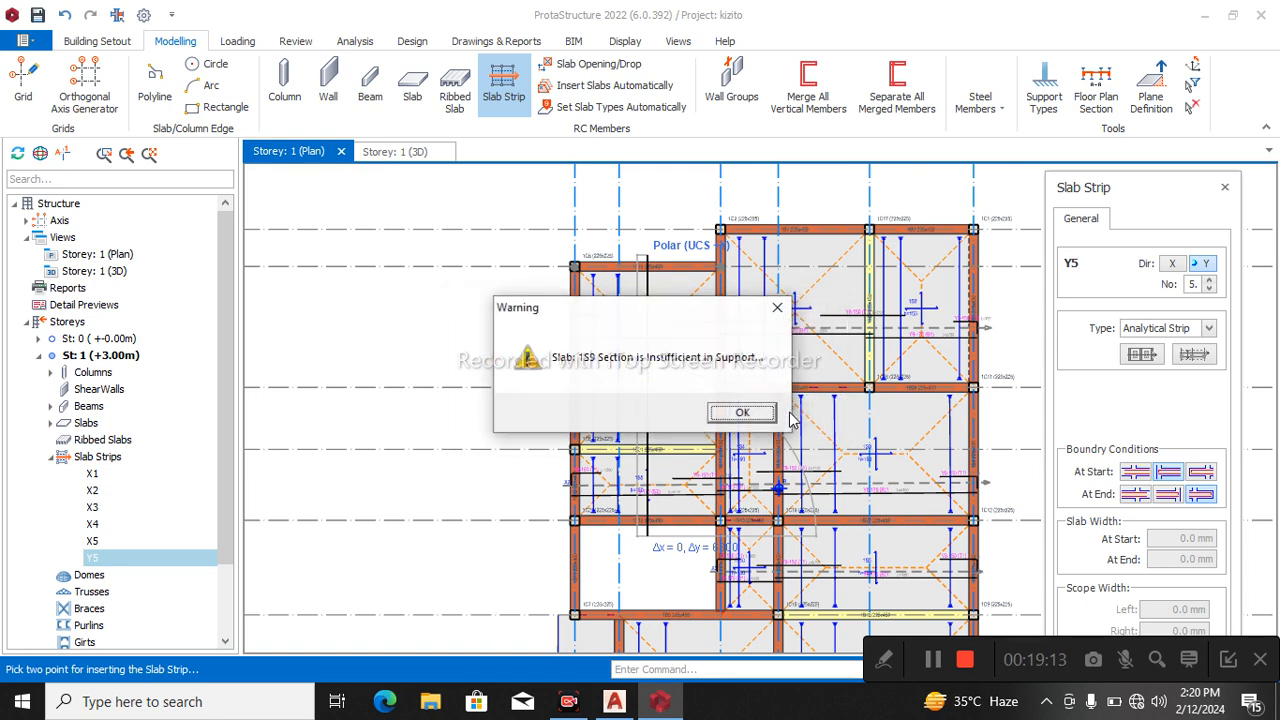
{"action": "left_click", "coordinate": [745, 414]}
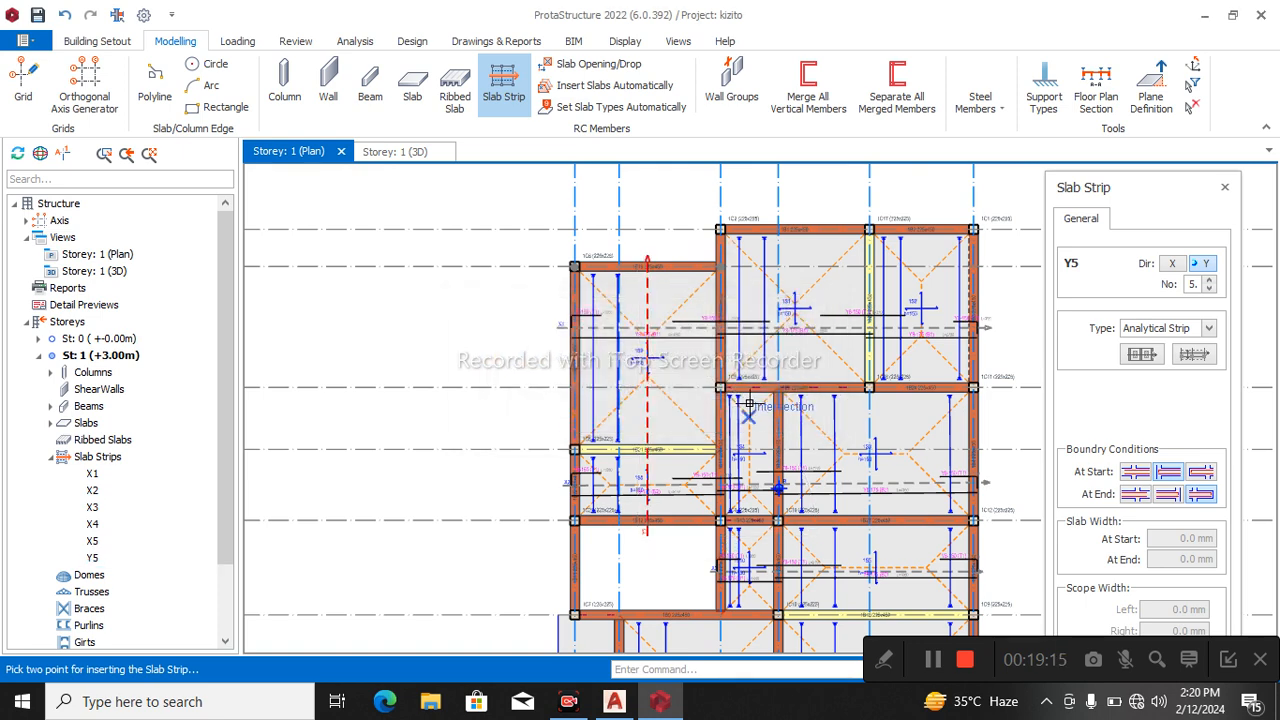
{"action": "scroll", "coordinate": [638, 235], "scroll_direction": "up", "scroll_amount": 3}
{"action": "key", "text": "Escape"}
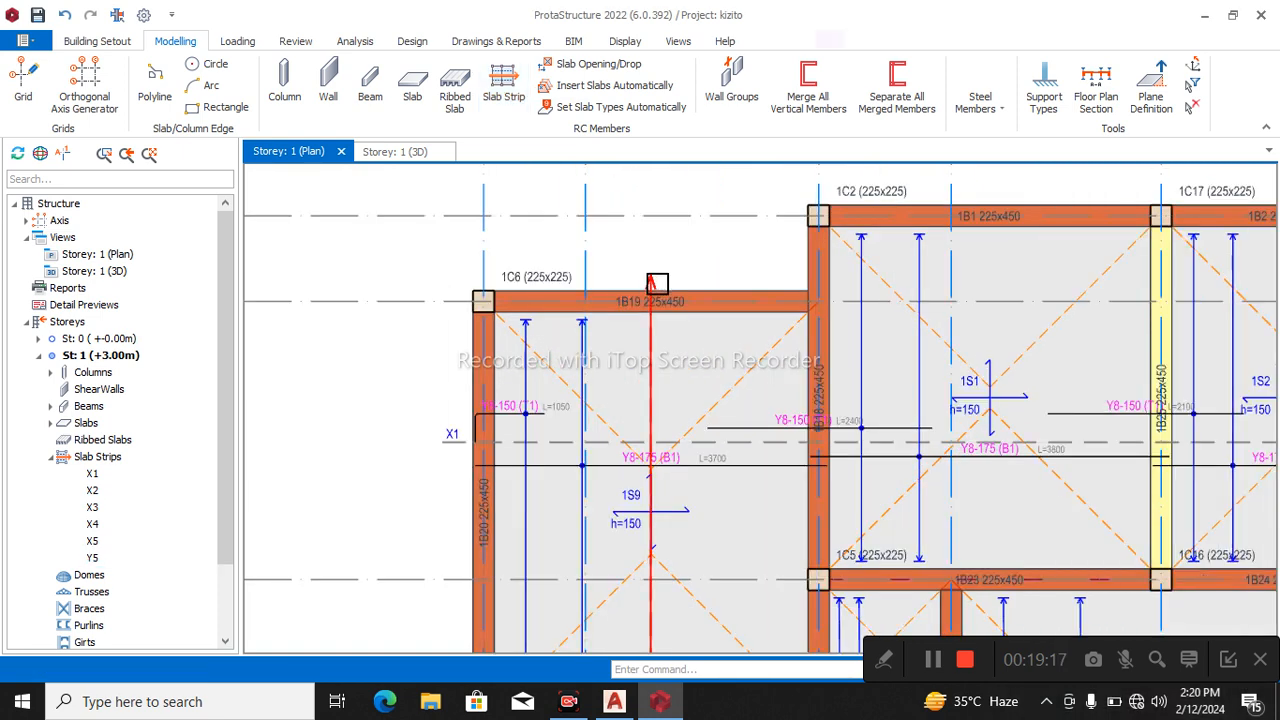
{"action": "left_click", "coordinate": [651, 290]}
{"action": "key", "text": "Delete"}
{"action": "scroll", "coordinate": [651, 290], "scroll_direction": "down", "scroll_amount": 3}
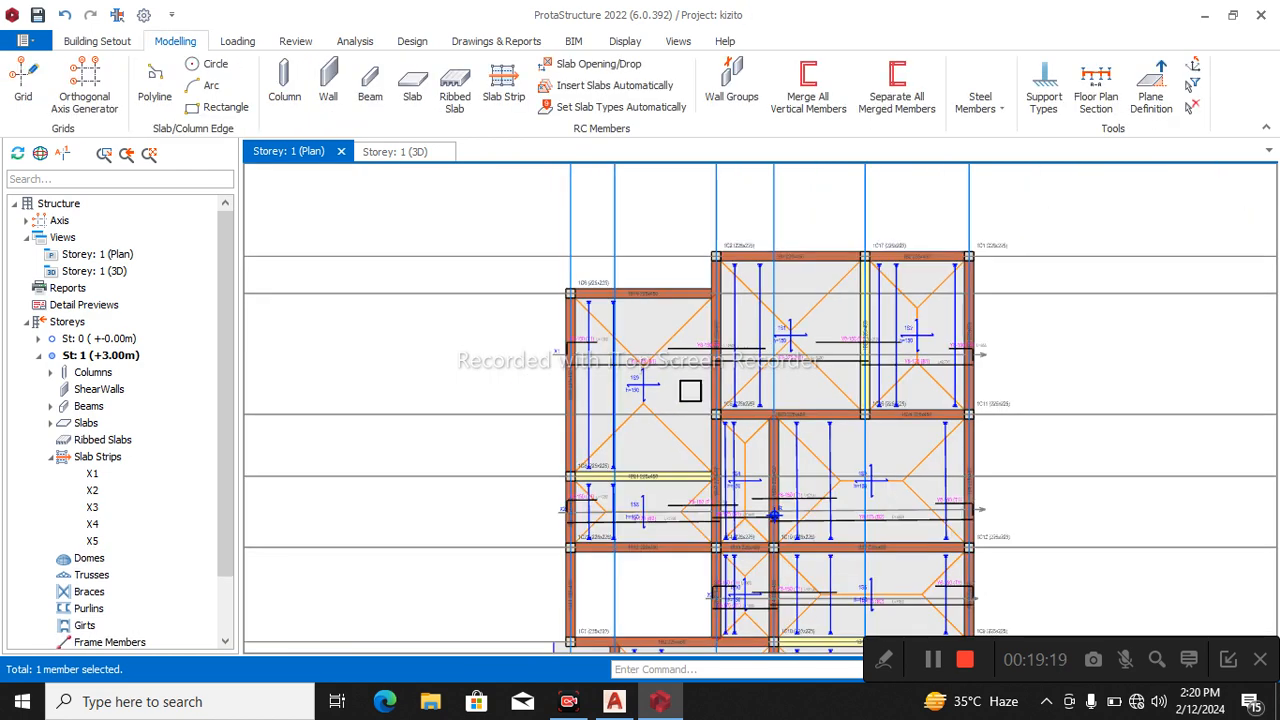
Delete slab 1S9 from the bay between beams 1B19 and 1B21.
{"action": "left_click", "coordinate": [681, 441]}
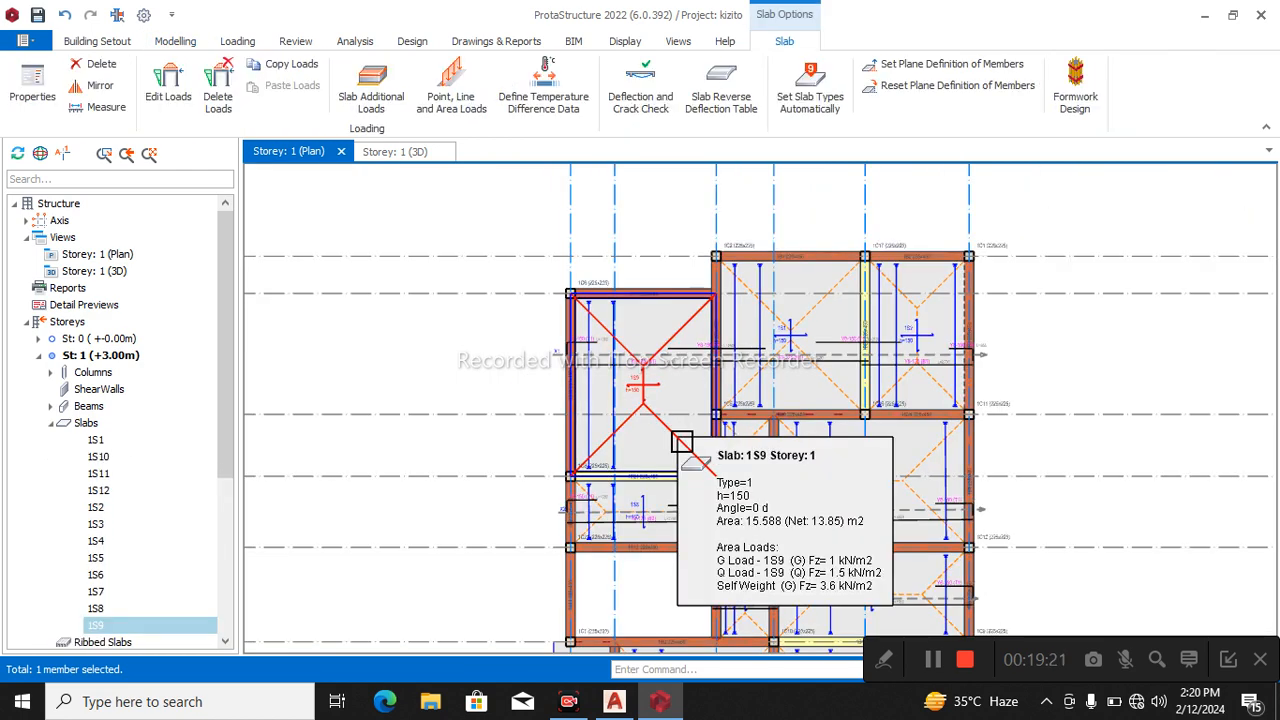
{"action": "key", "text": "Delete"}
{"action": "scroll", "coordinate": [745, 422], "scroll_direction": "up", "scroll_amount": 2}
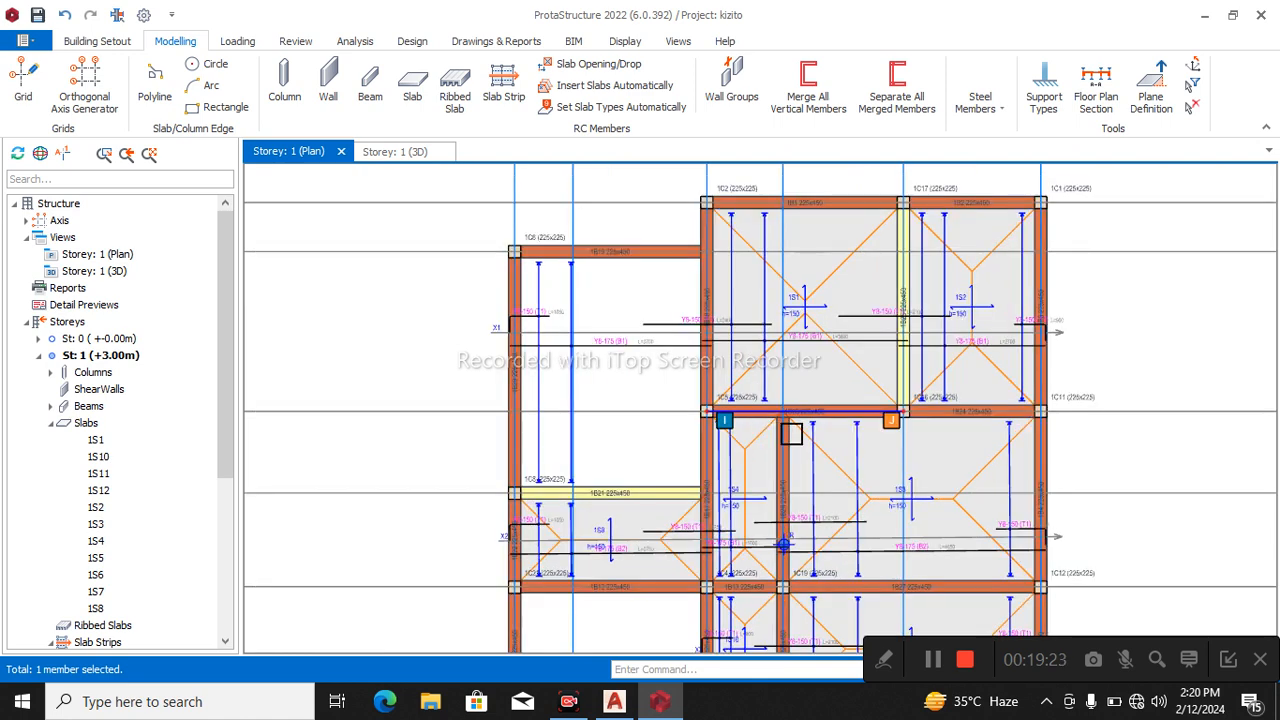
Insert a 225x450 mm beam along axis A14 between axes A7 and A3, using the properties of beam 1B23.
{"action": "left_click", "coordinate": [842, 420]}
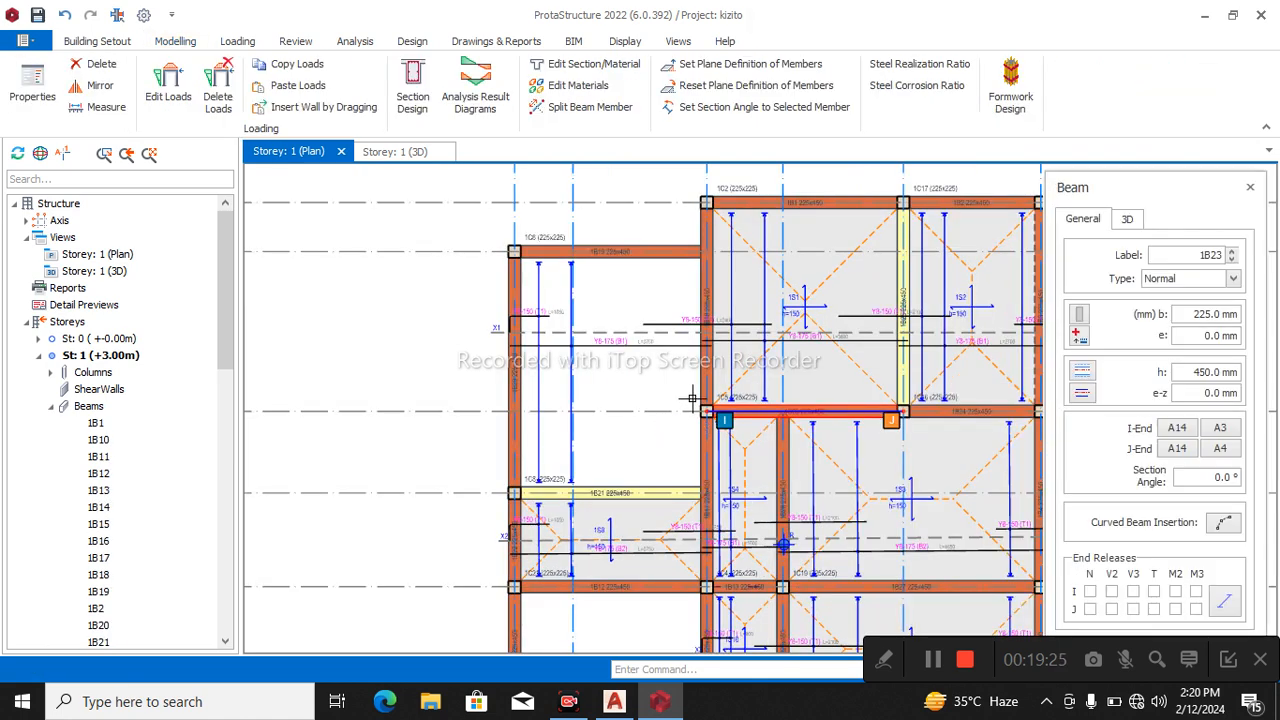
{"action": "left_click", "coordinate": [513, 411]}
{"action": "left_click", "coordinate": [706, 411]}
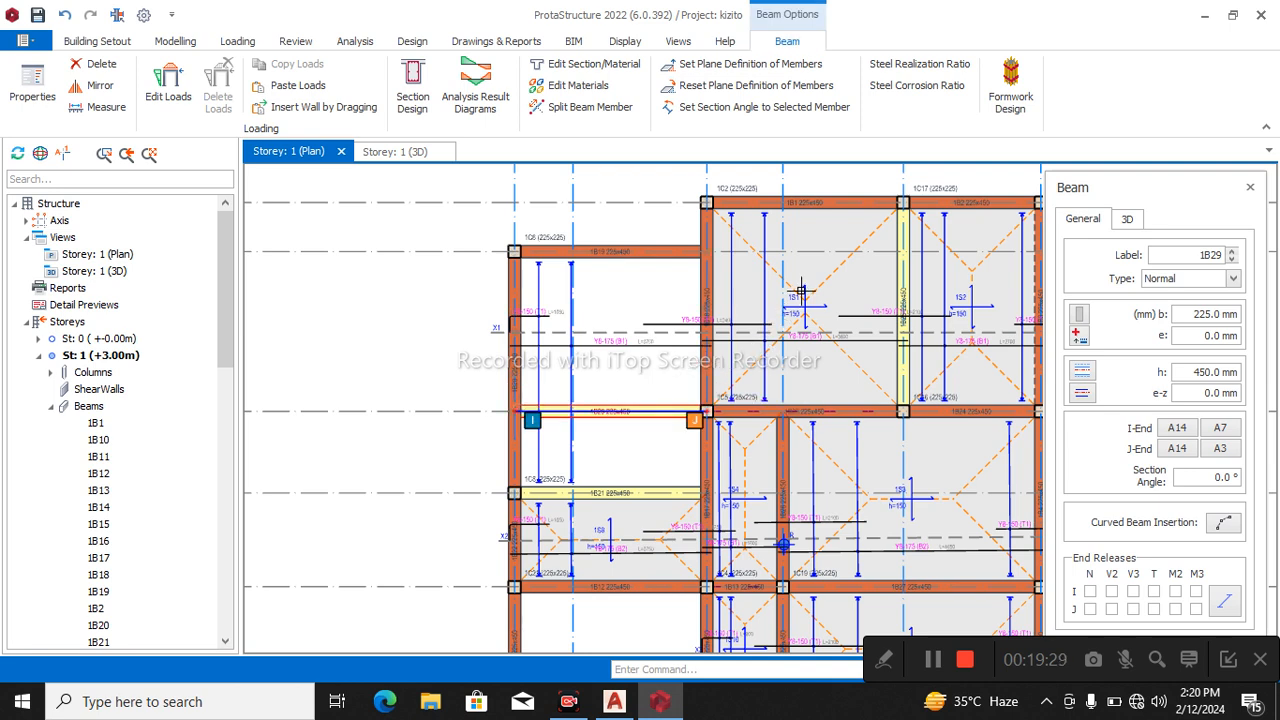
{"action": "key", "text": "Escape"}
Insert 150 mm thick slabs in the two beam regions on either side of the new axis A14 beam, using slab 1S1's properties.
{"action": "left_click", "coordinate": [846, 280]}
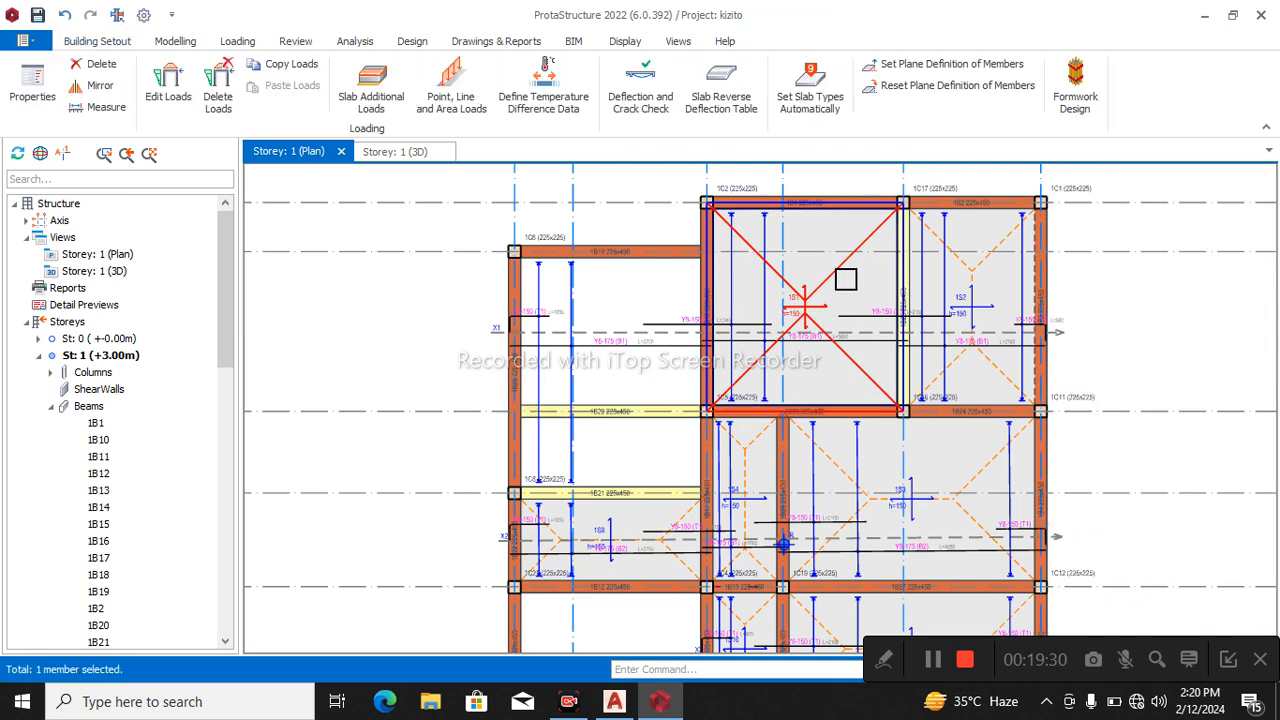
{"action": "left_click", "coordinate": [610, 292]}
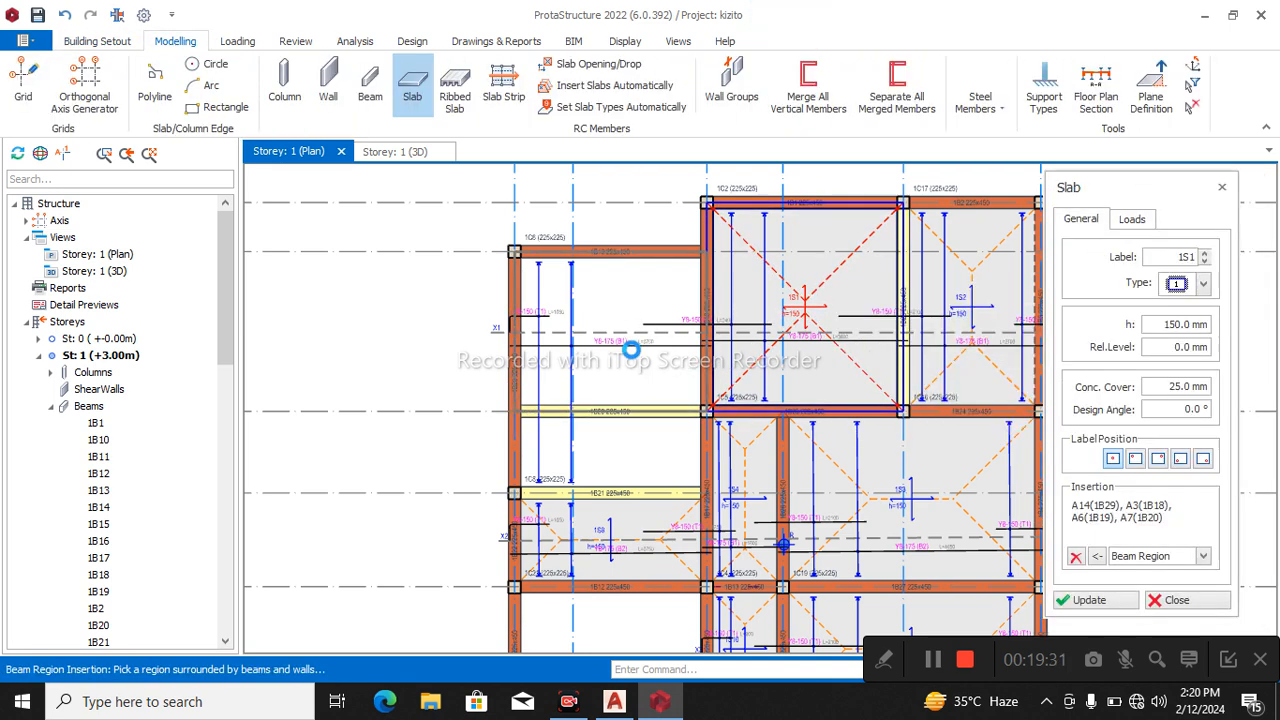
{"action": "left_click", "coordinate": [615, 451]}
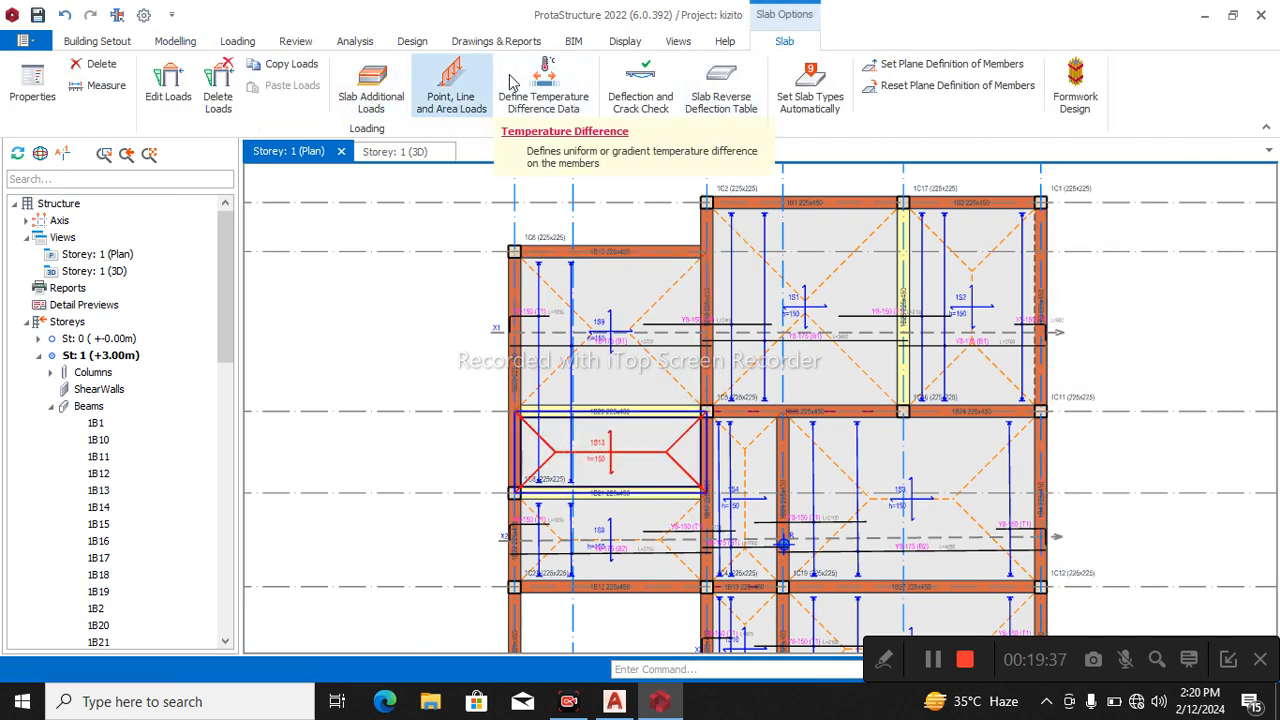
Insert an X-direction analytical slab strip from below beam 1B12 to beyond beam 1B19, with the second boundary condition option at both ends.
{"action": "left_click", "coordinate": [118, 41]}
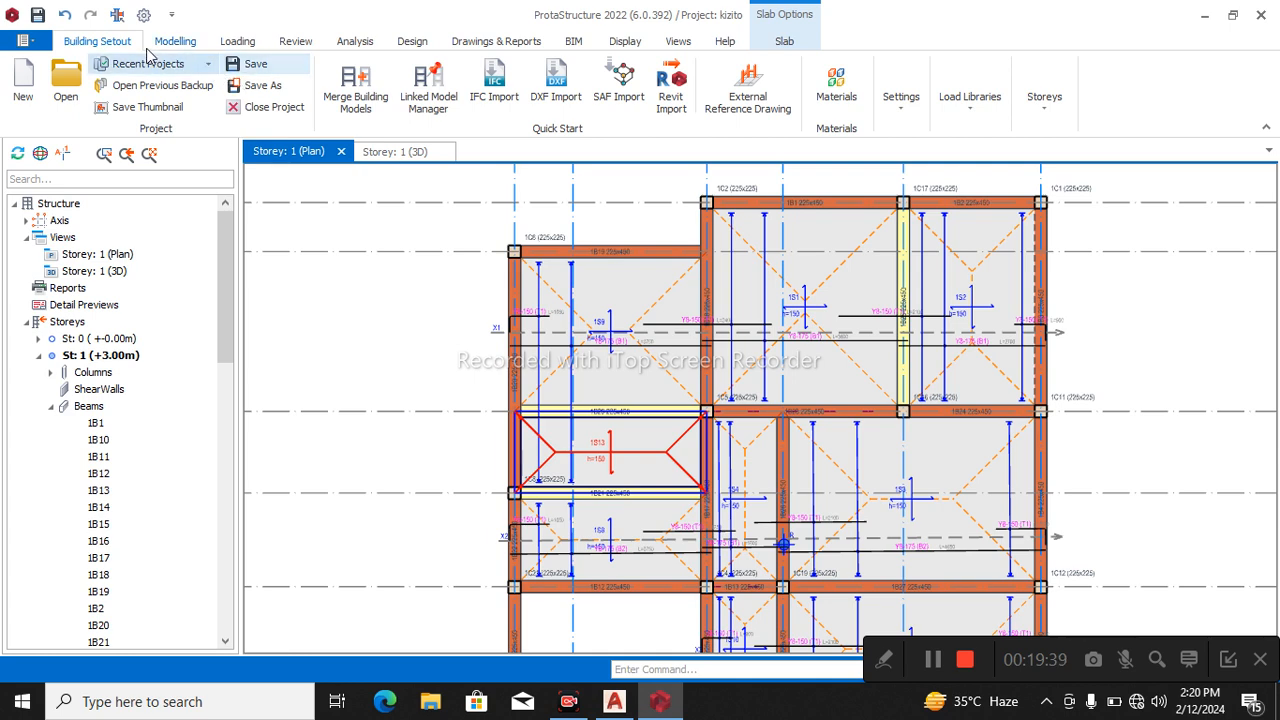
{"action": "left_click", "coordinate": [175, 41]}
{"action": "left_click", "coordinate": [503, 90]}
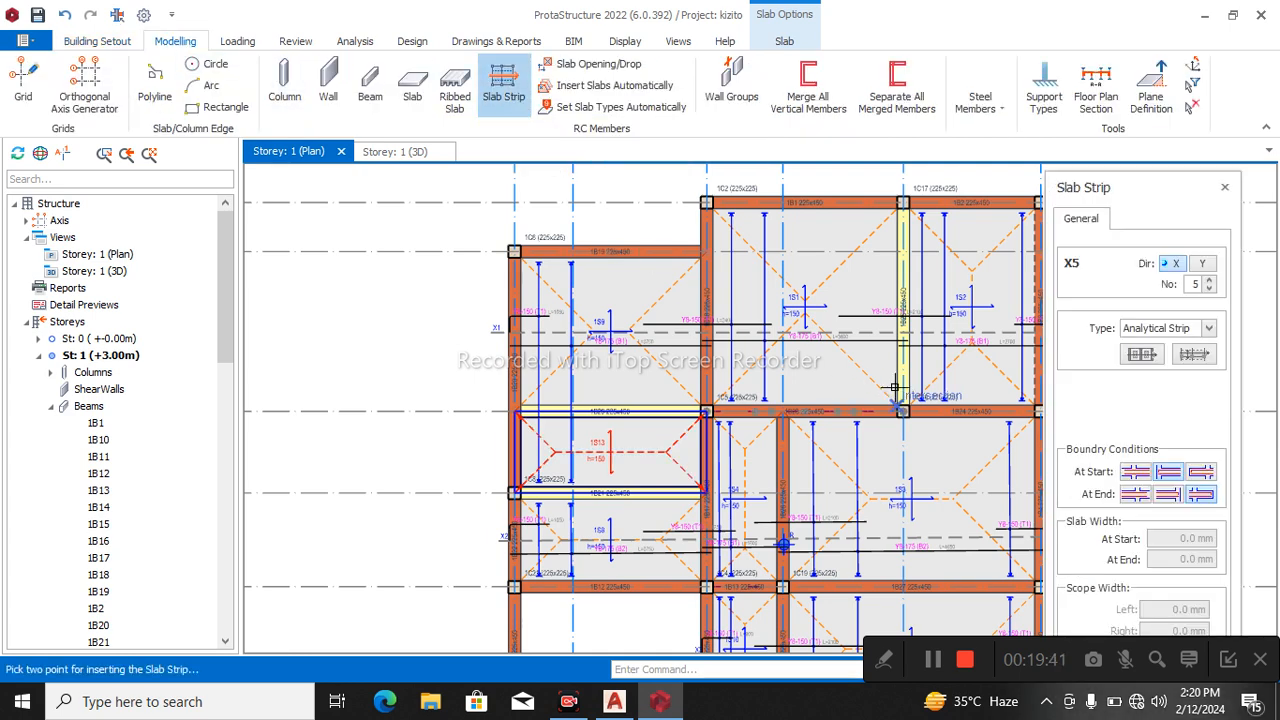
{"action": "scroll", "coordinate": [962, 300], "scroll_direction": "down", "scroll_amount": 1}
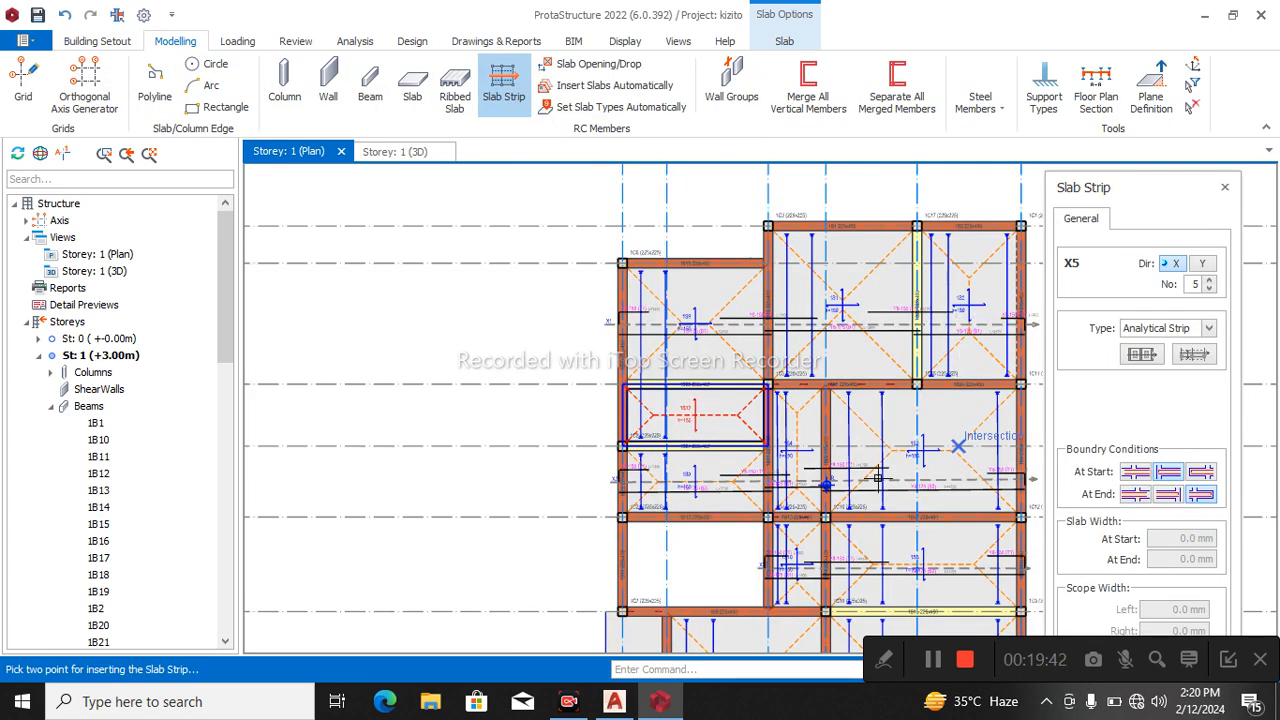
{"action": "left_click", "coordinate": [1158, 471]}
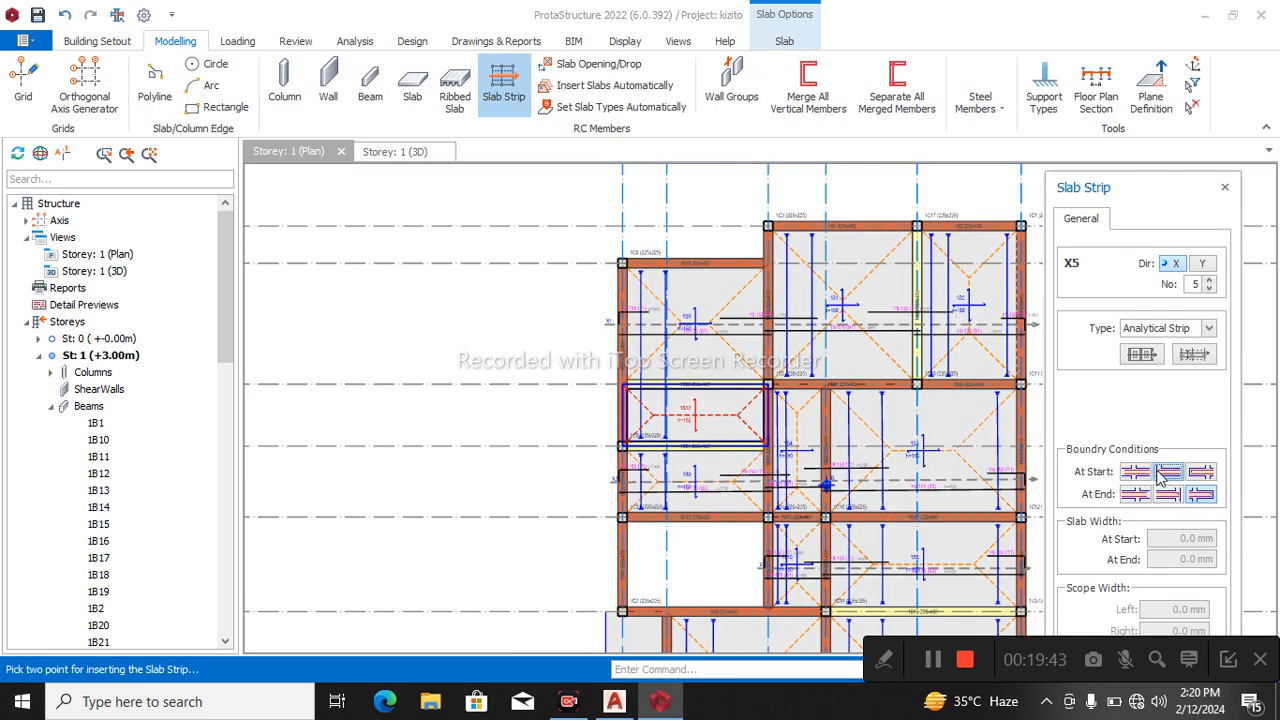
{"action": "left_click", "coordinate": [697, 519]}
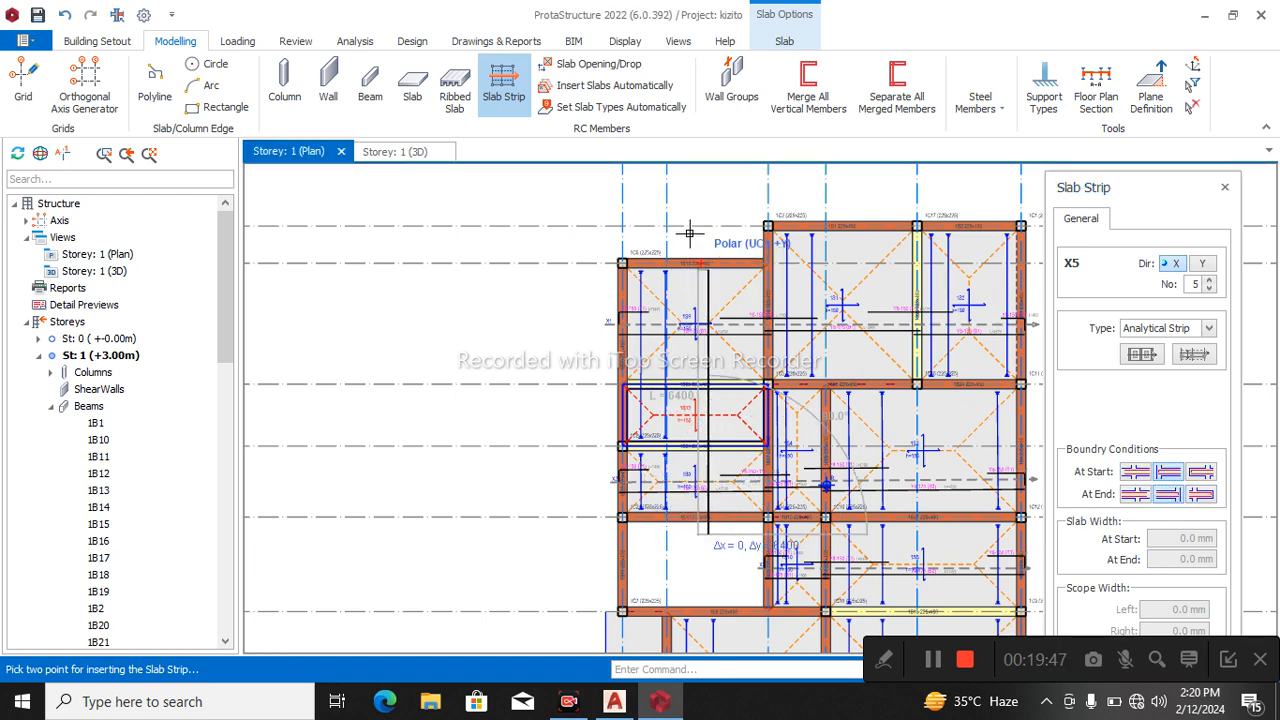
{"action": "scroll", "coordinate": [690, 235], "scroll_direction": "up", "scroll_amount": 2}
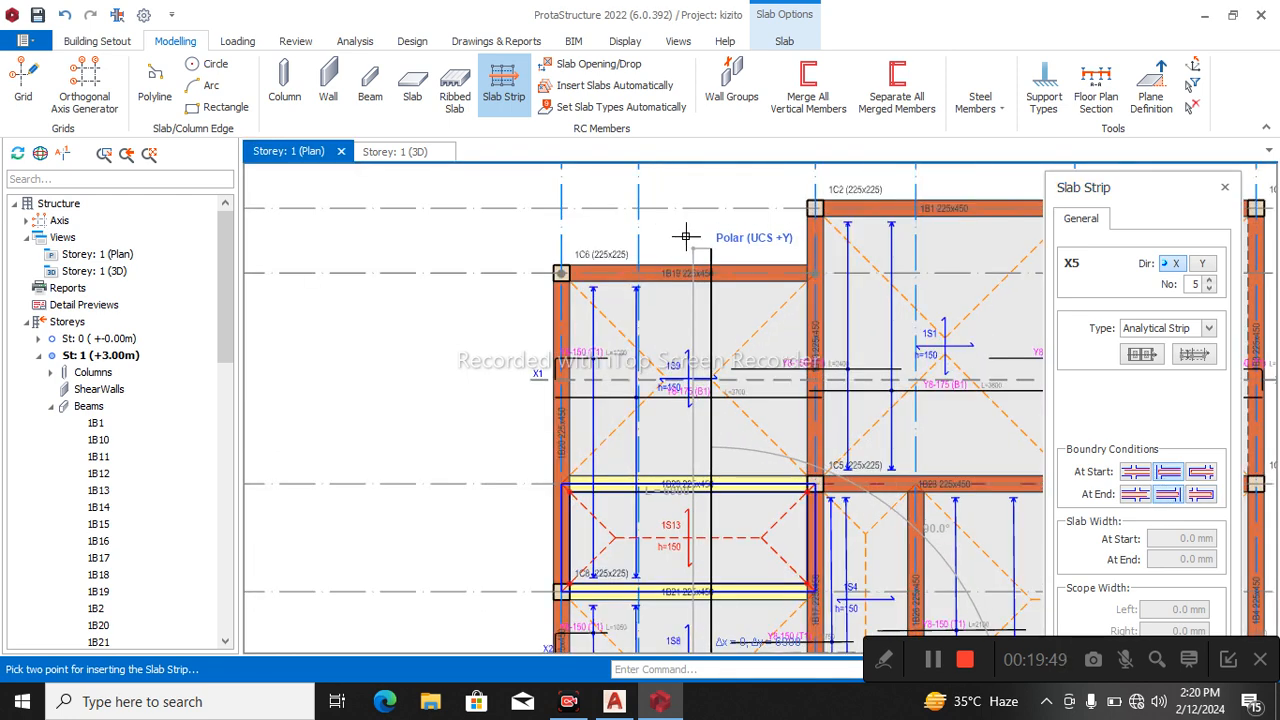
{"action": "left_click", "coordinate": [697, 248]}
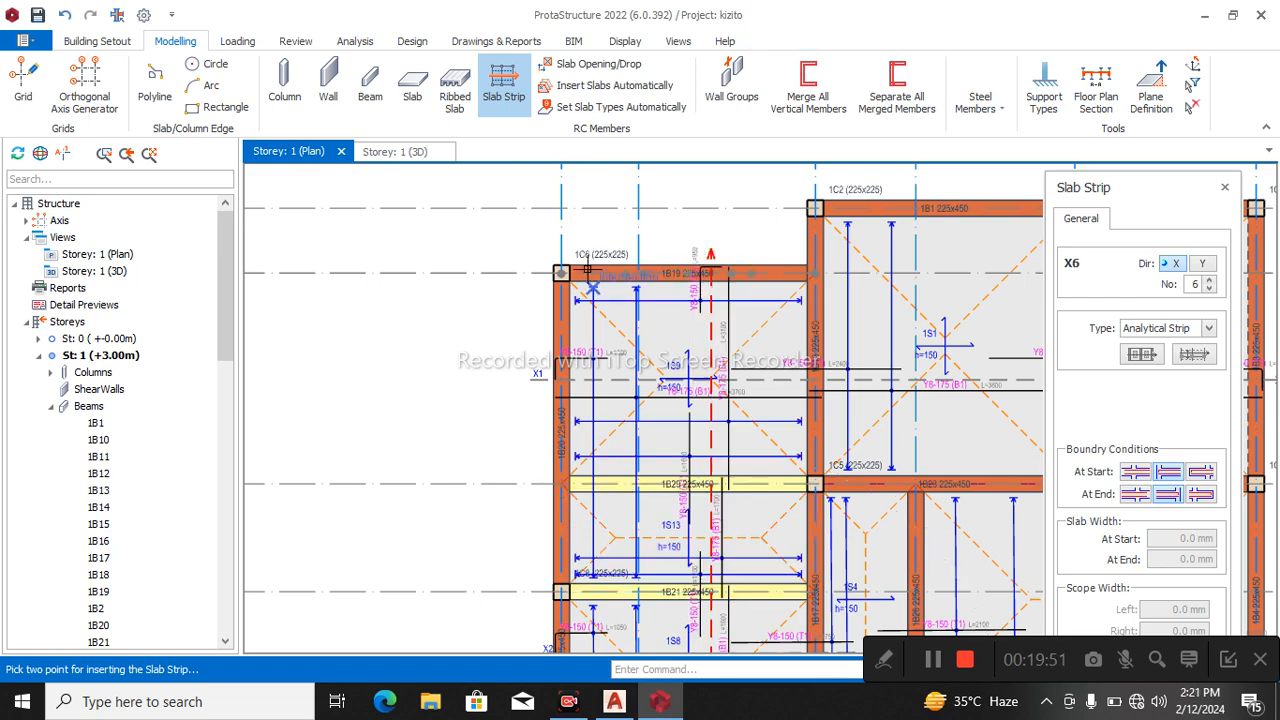
Insert a Y-direction analytical slab strip about 13750 mm long from below axis A12 to beyond axis A2, through slab 1S1.
{"action": "scroll", "coordinate": [594, 274], "scroll_direction": "down", "scroll_amount": 3}
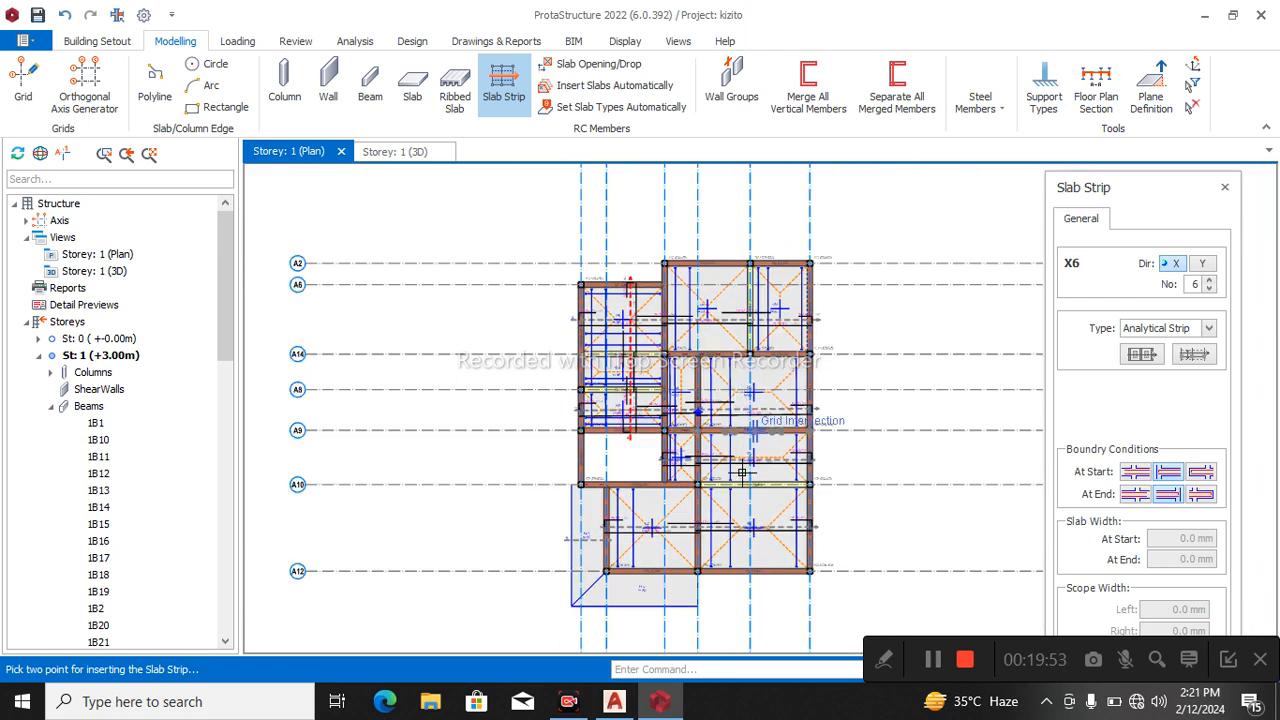
{"action": "scroll", "coordinate": [757, 554], "scroll_direction": "up", "scroll_amount": 2}
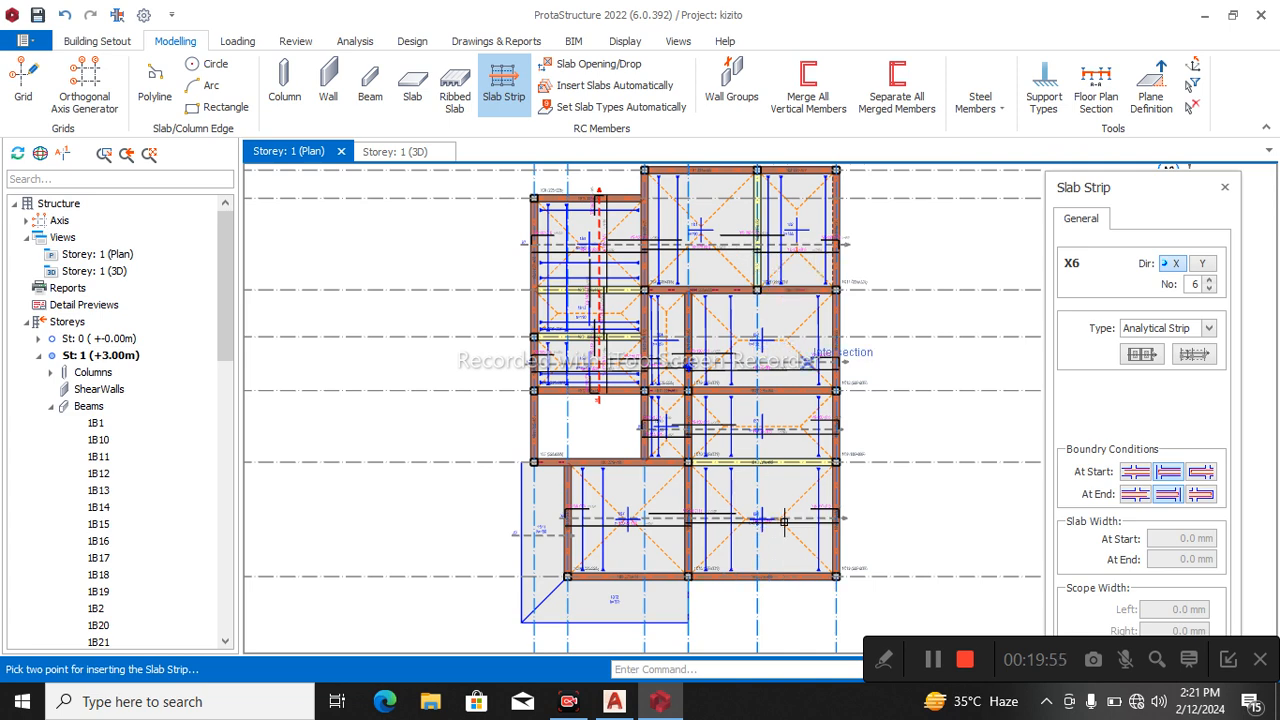
{"action": "scroll", "coordinate": [735, 595], "scroll_direction": "up", "scroll_amount": 2}
{"action": "left_click", "coordinate": [710, 564]}
{"action": "scroll", "coordinate": [714, 580], "scroll_direction": "down", "scroll_amount": 2}
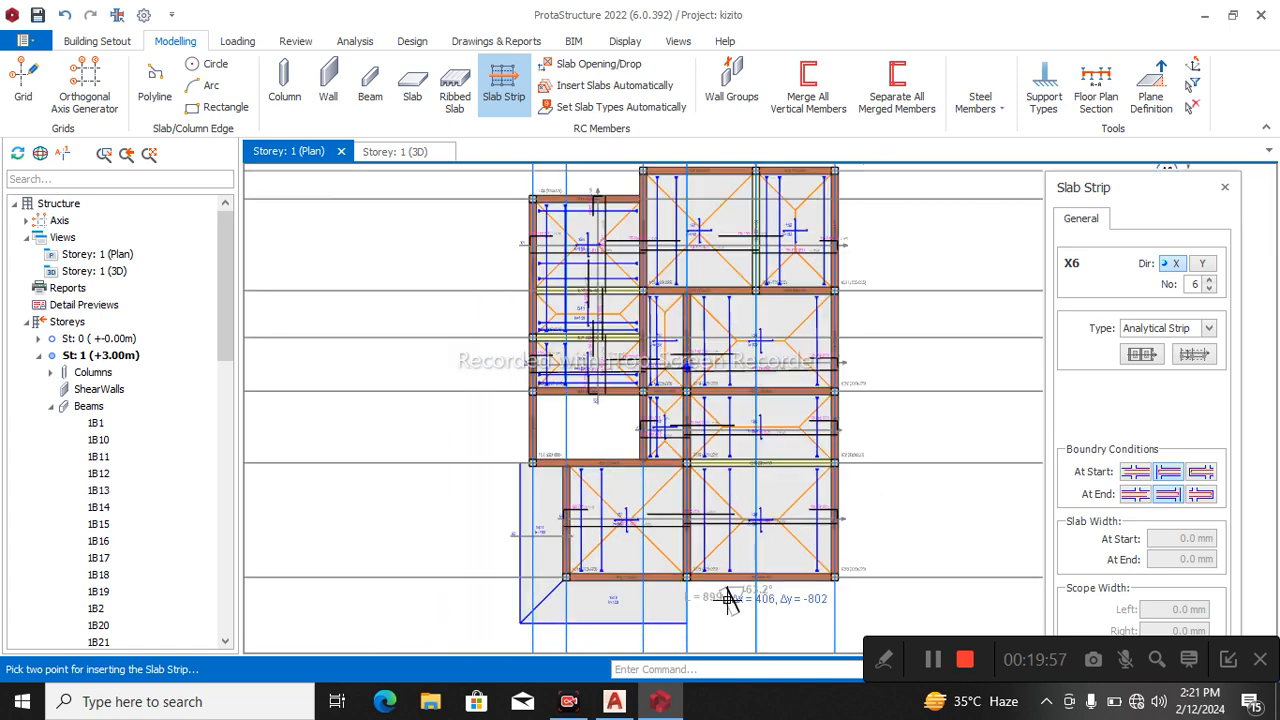
{"action": "left_click", "coordinate": [1202, 264]}
{"action": "scroll", "coordinate": [839, 461], "scroll_direction": "down", "scroll_amount": 3}
{"action": "scroll", "coordinate": [788, 265], "scroll_direction": "up", "scroll_amount": 3}
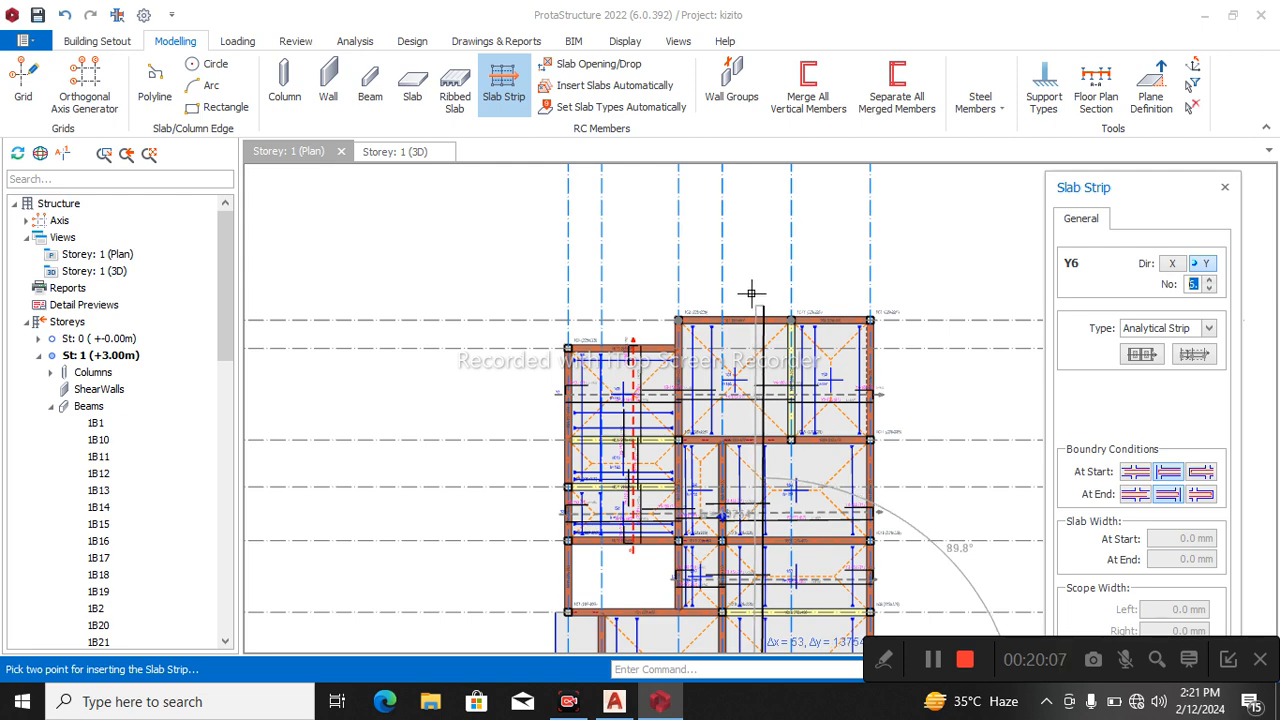
{"action": "left_click", "coordinate": [763, 305]}
Insert a Y-direction analytical slab strip about 4400 mm long through slab 1S2, from below axis A14 to beyond axis A2.
{"action": "middle_click_drag", "start_coordinate": [824, 408], "coordinate": [783, 278]}
{"action": "middle_click_drag", "start_coordinate": [781, 329], "coordinate": [783, 488]}
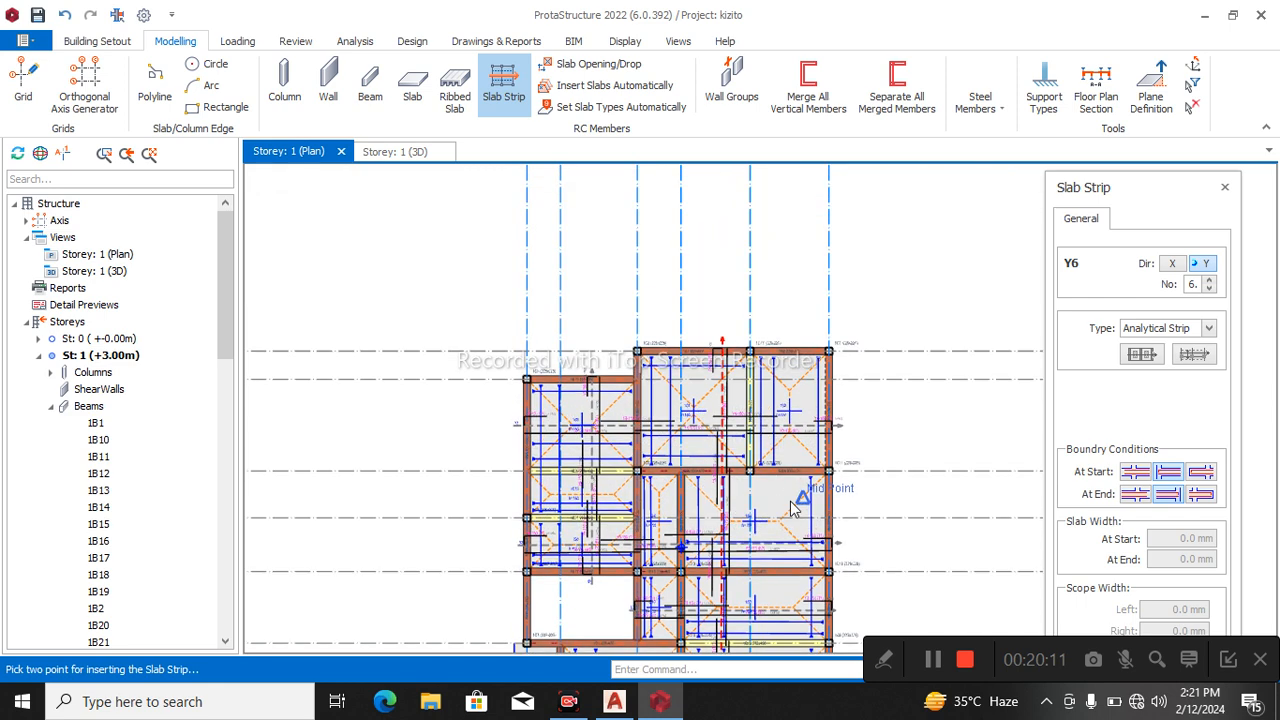
{"action": "scroll", "coordinate": [789, 490], "scroll_direction": "up", "scroll_amount": 3}
{"action": "left_click", "coordinate": [788, 463]}
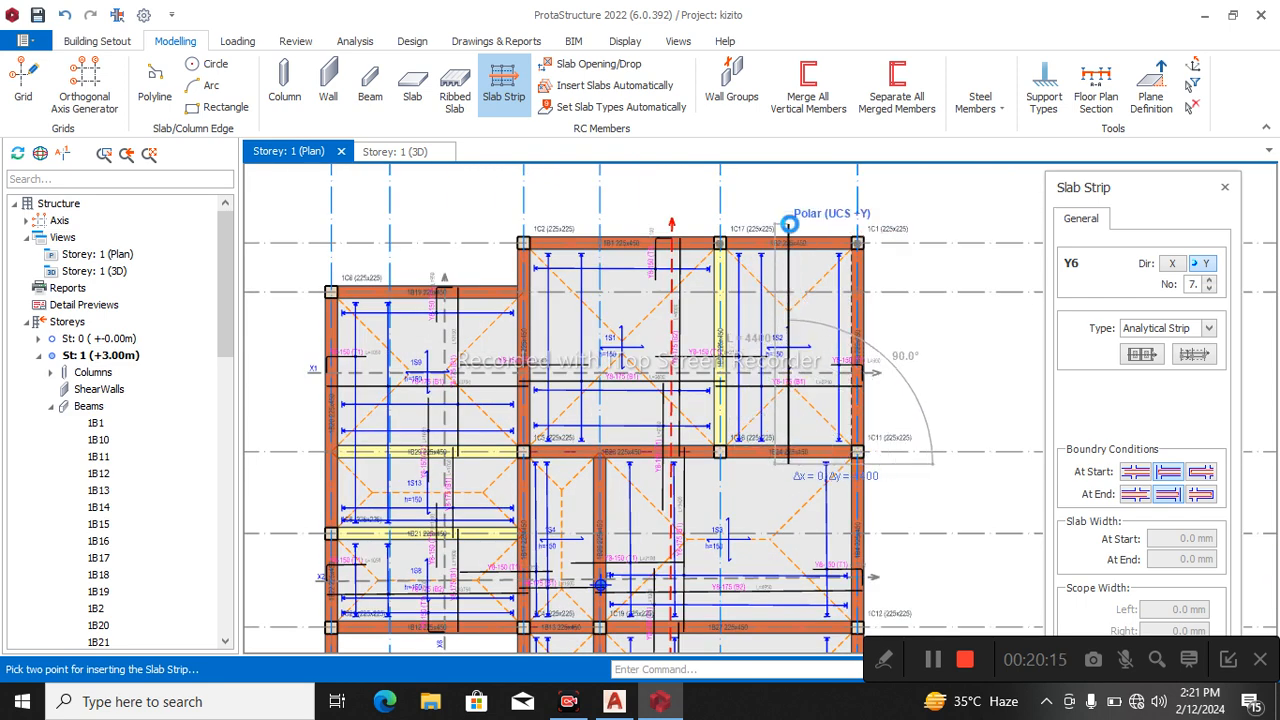
{"action": "left_click", "coordinate": [788, 215]}
Try a Y-direction analytical slab strip about 6100 mm long with the third end condition, from below slab 1S12 to beyond slab 1S7.
{"action": "scroll", "coordinate": [795, 258], "scroll_direction": "down", "scroll_amount": 3}
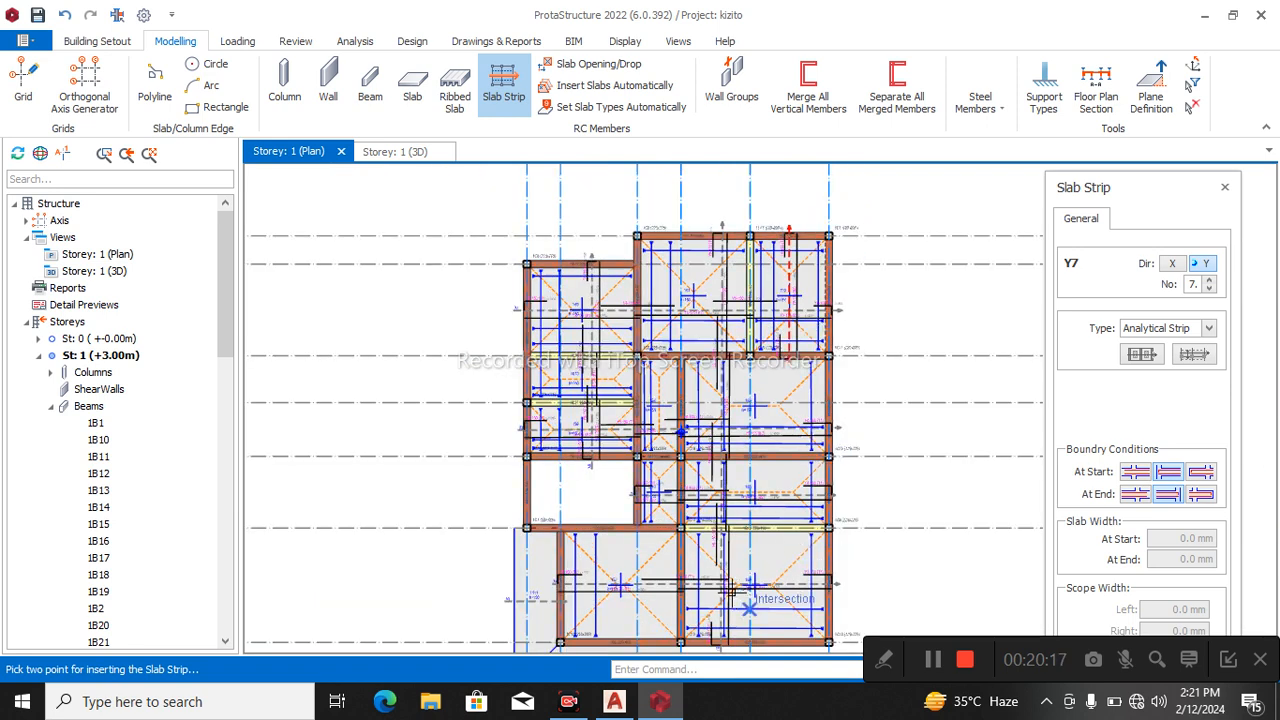
{"action": "middle_click_drag", "start_coordinate": [770, 590], "coordinate": [748, 415]}
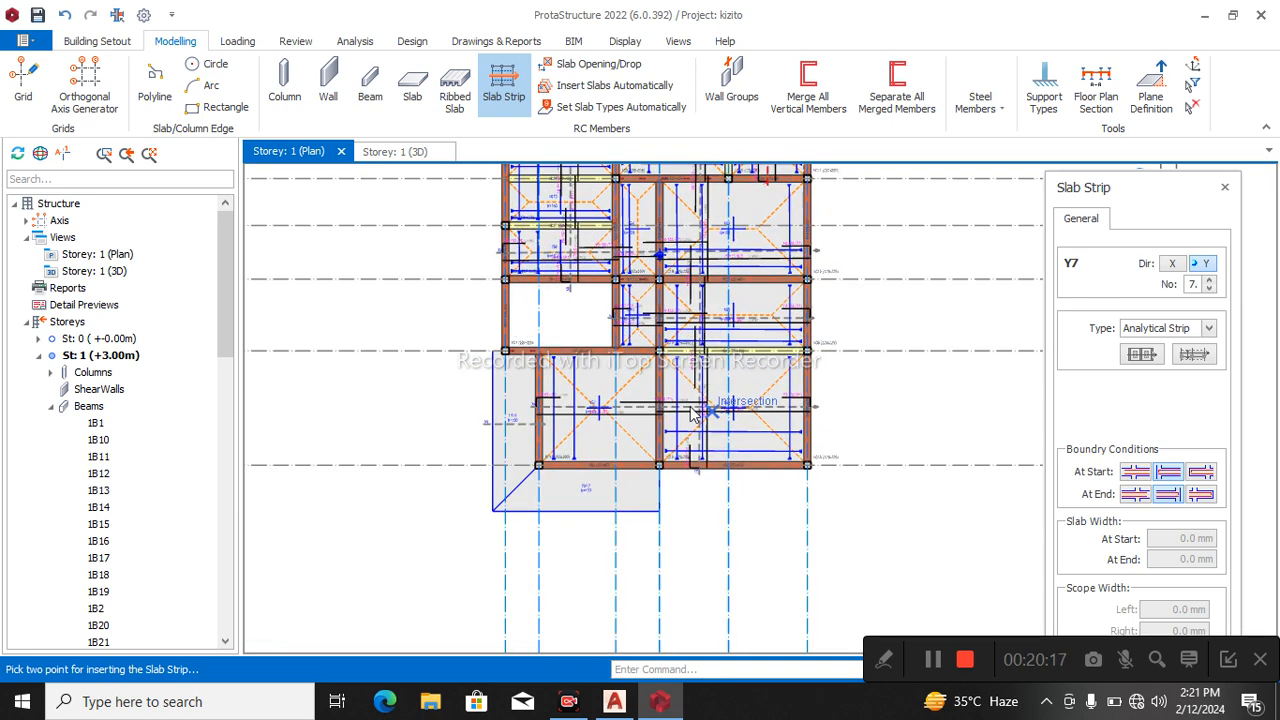
{"action": "left_click", "coordinate": [1202, 495]}
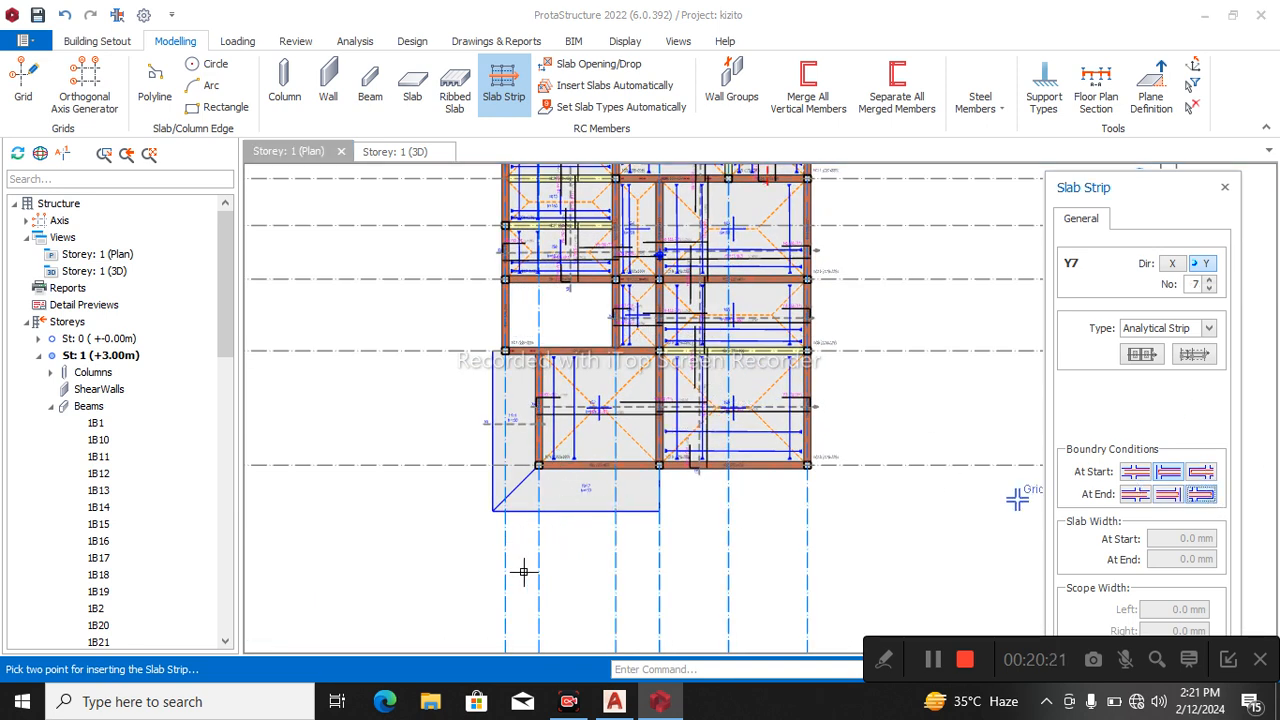
{"action": "scroll", "coordinate": [586, 500], "scroll_direction": "up", "scroll_amount": 2}
{"action": "left_click", "coordinate": [546, 461]}
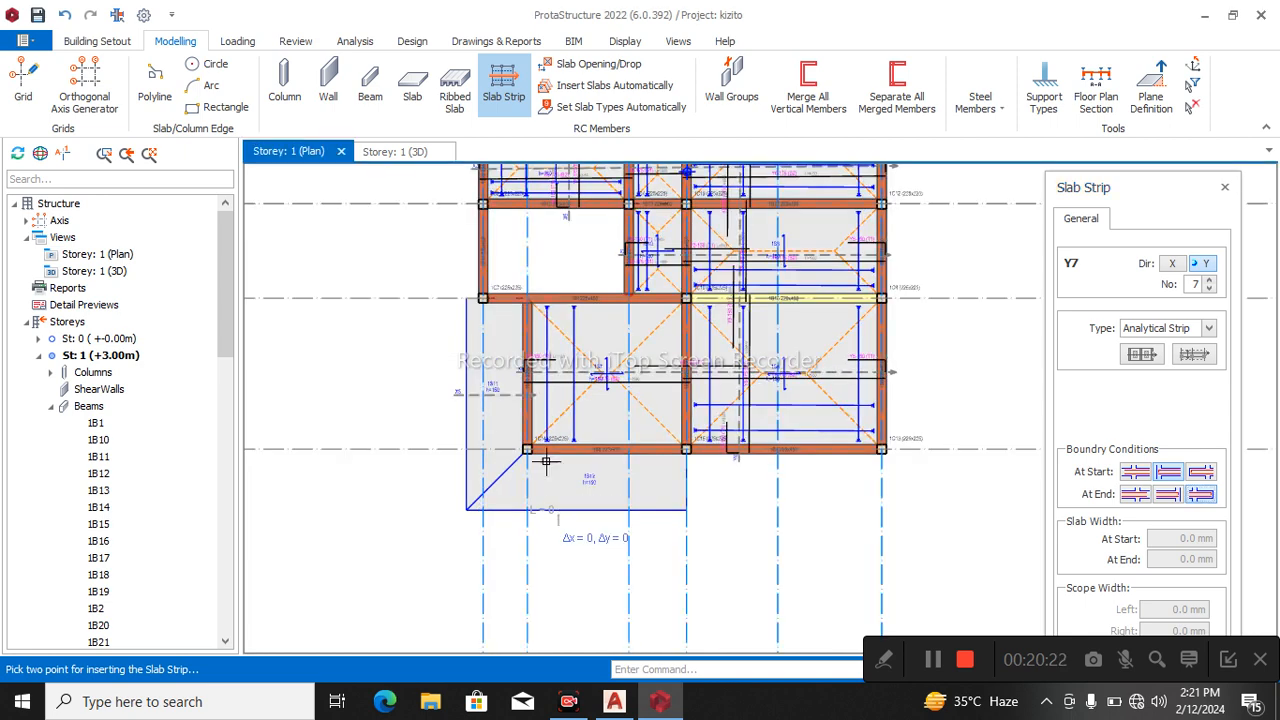
{"action": "left_click", "coordinate": [565, 275]}
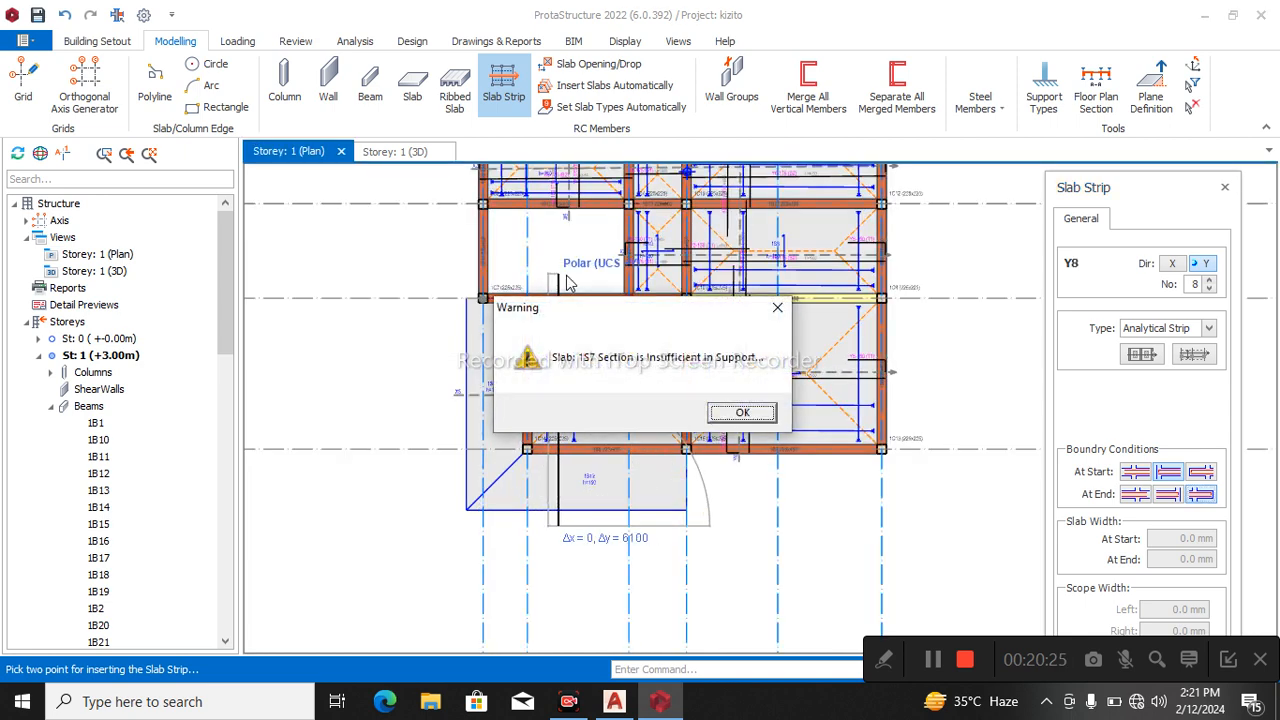
{"action": "left_click", "coordinate": [740, 413]}
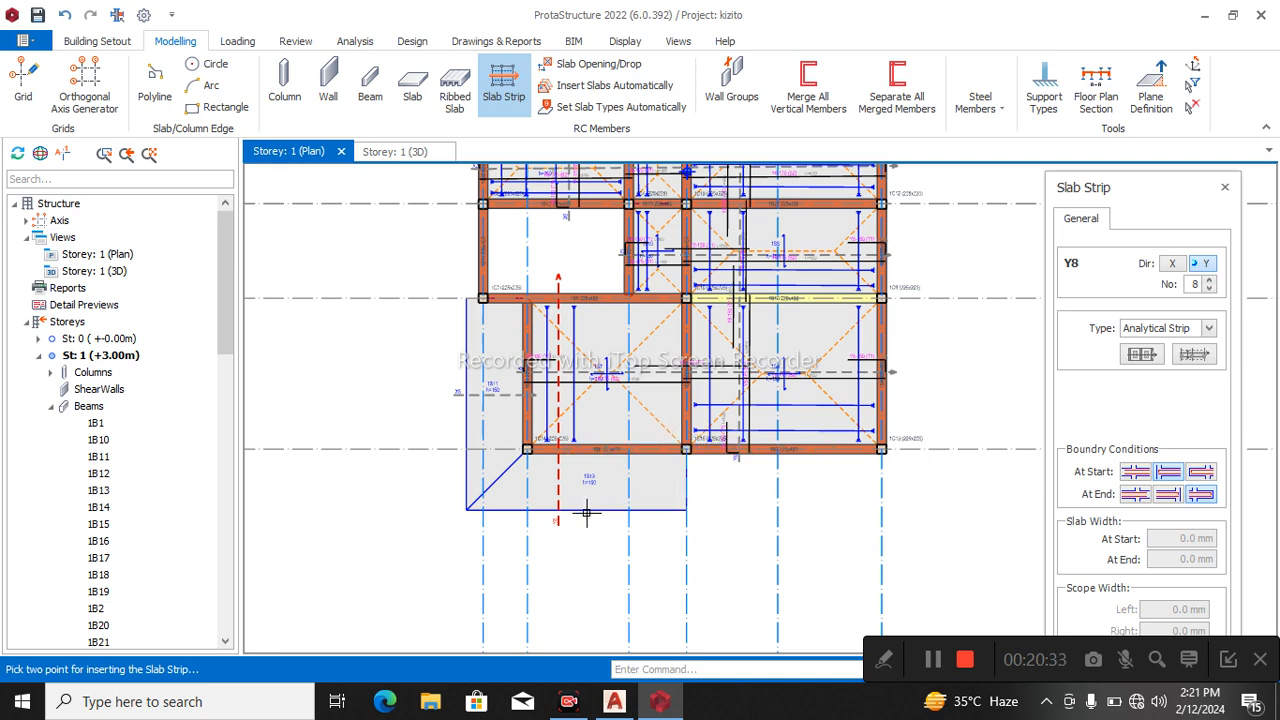
Delete the Y-direction slab strip crossing slabs 1S12 and 1S7.
{"action": "scroll", "coordinate": [587, 513], "scroll_direction": "up", "scroll_amount": 1}
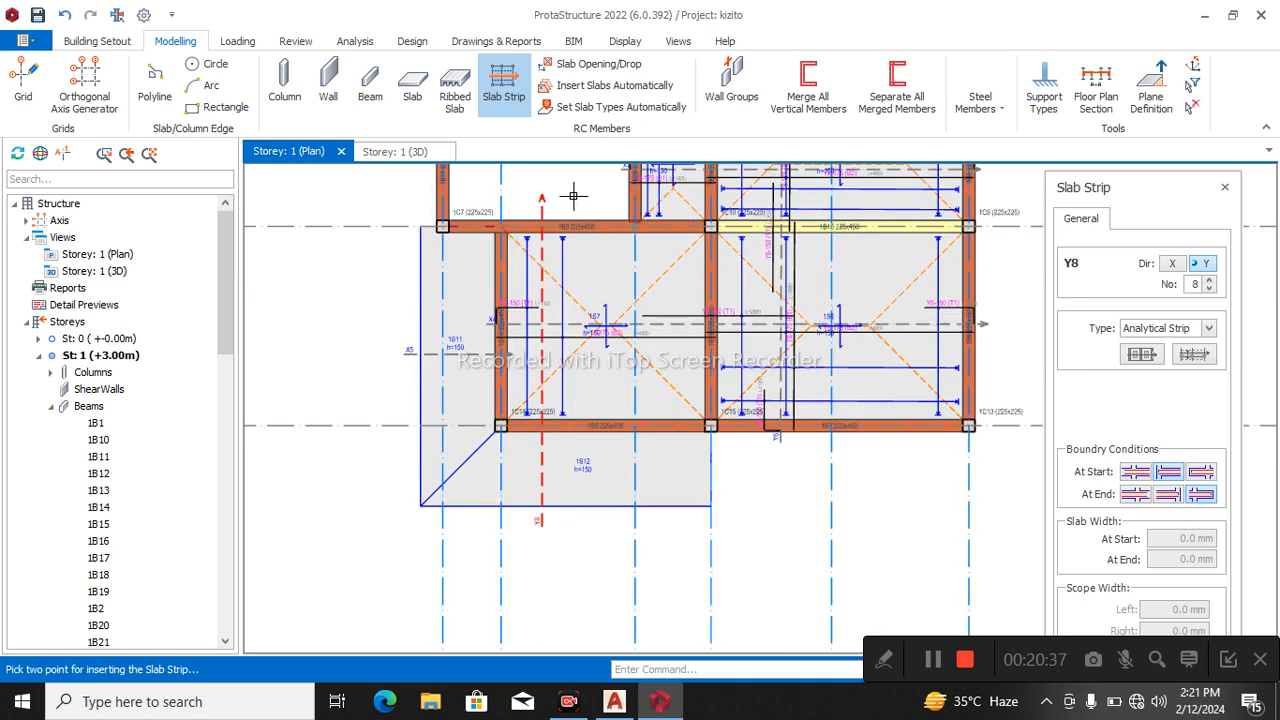
{"action": "left_click", "coordinate": [539, 194]}
{"action": "key", "text": "Escape"}
{"action": "left_click", "coordinate": [557, 222]}
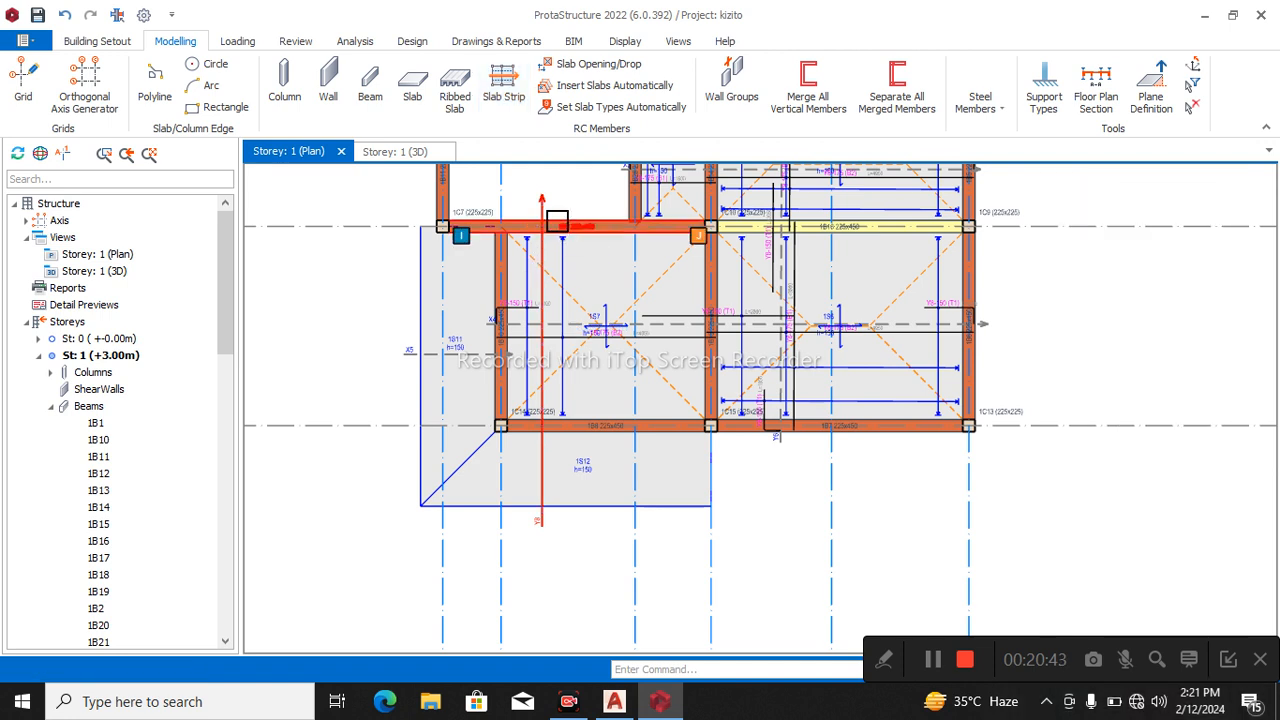
{"action": "left_click", "coordinate": [543, 212]}
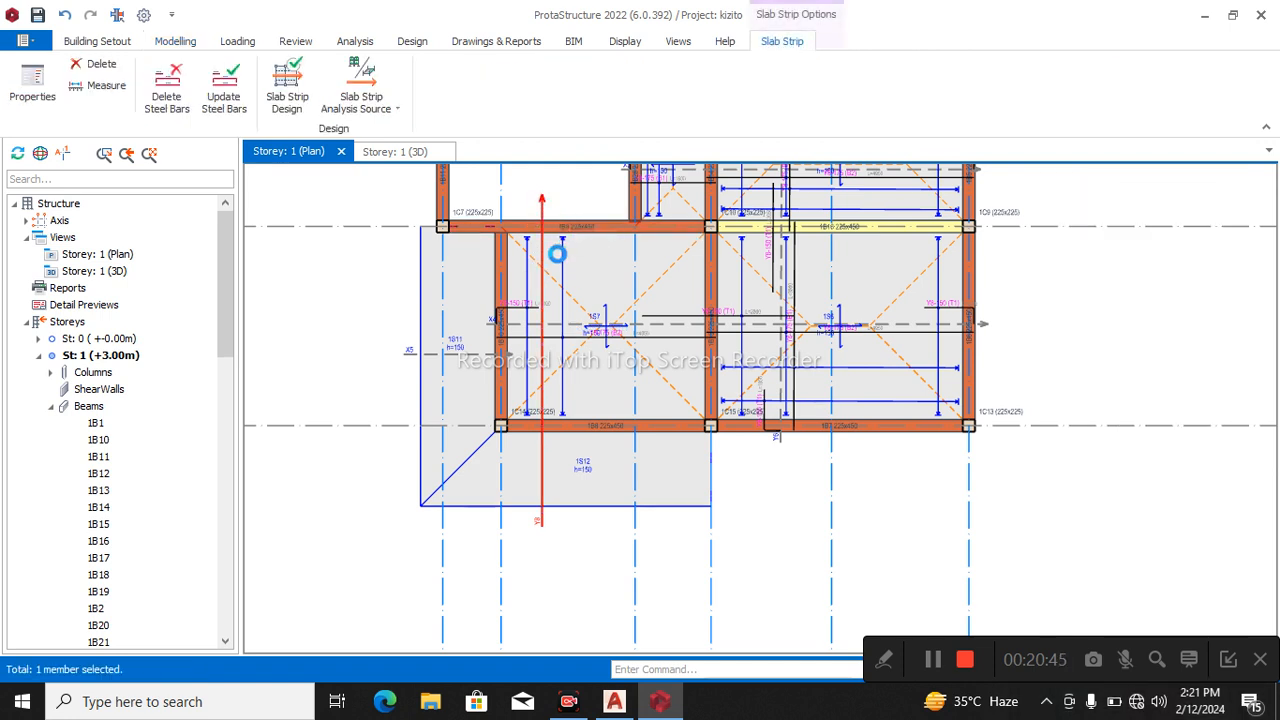
{"action": "key", "text": "Delete"}
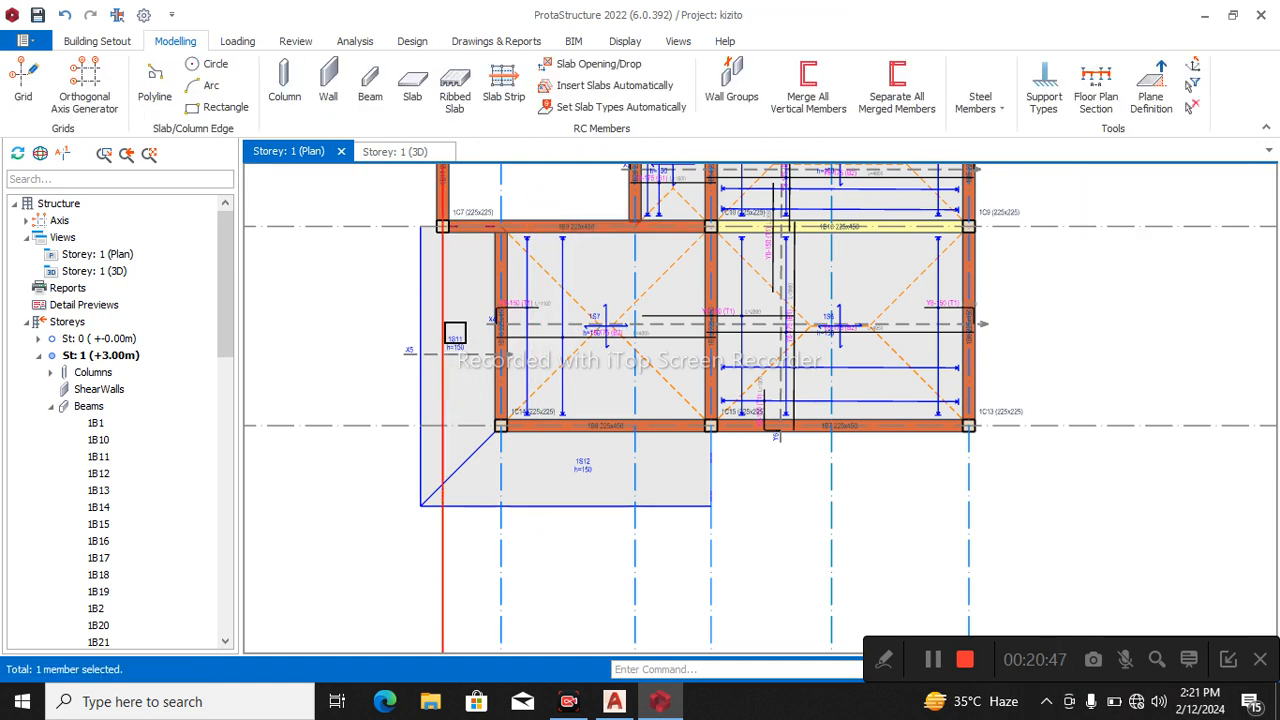
Delete cantilever slabs 1S11 and 1S12 along the outer edges of slab 1S7.
{"action": "left_click", "coordinate": [430, 306]}
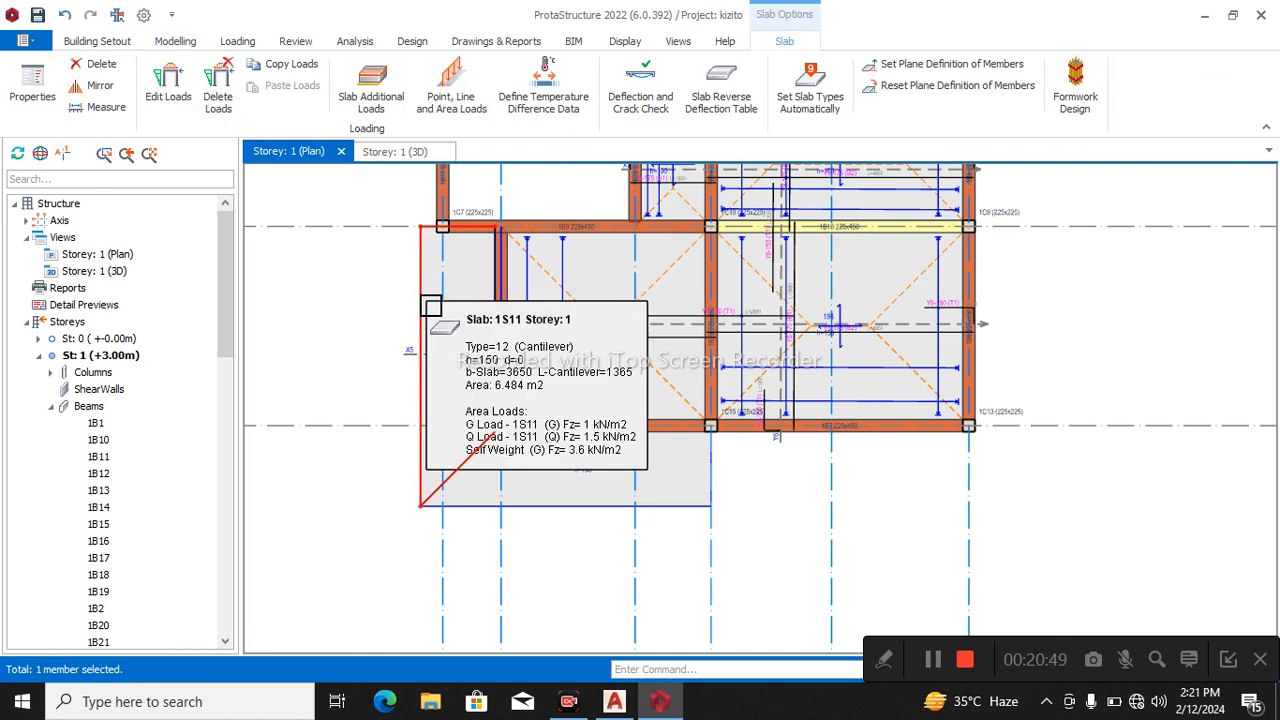
{"action": "key", "text": "Delete"}
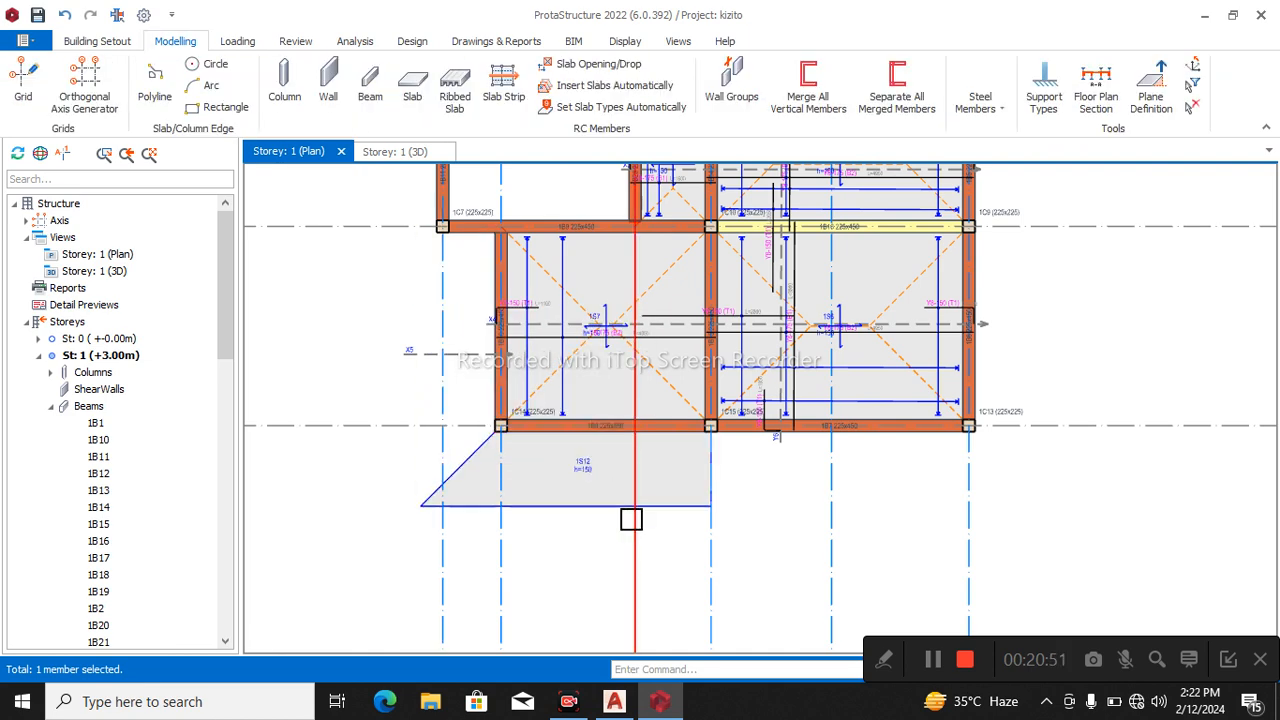
{"action": "left_click", "coordinate": [590, 474]}
{"action": "key", "text": "Delete"}
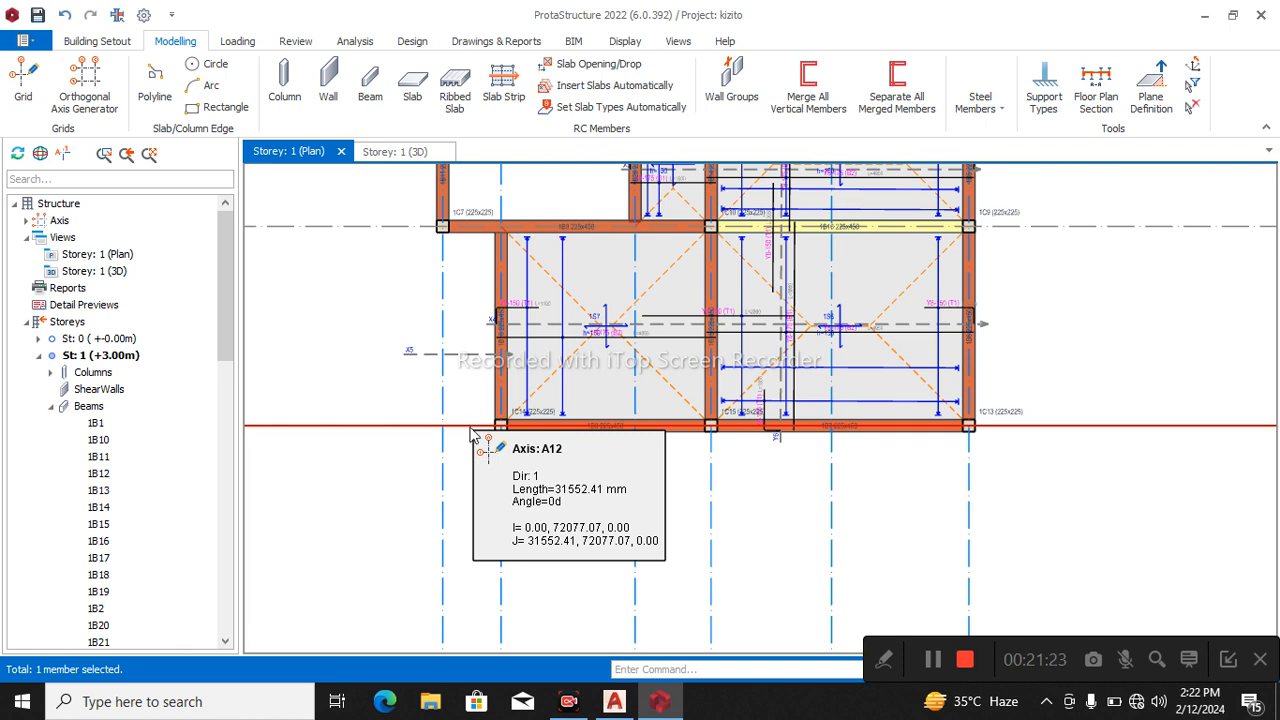
{"action": "key", "text": "Escape"}
{"action": "left_click", "coordinate": [416, 431]}
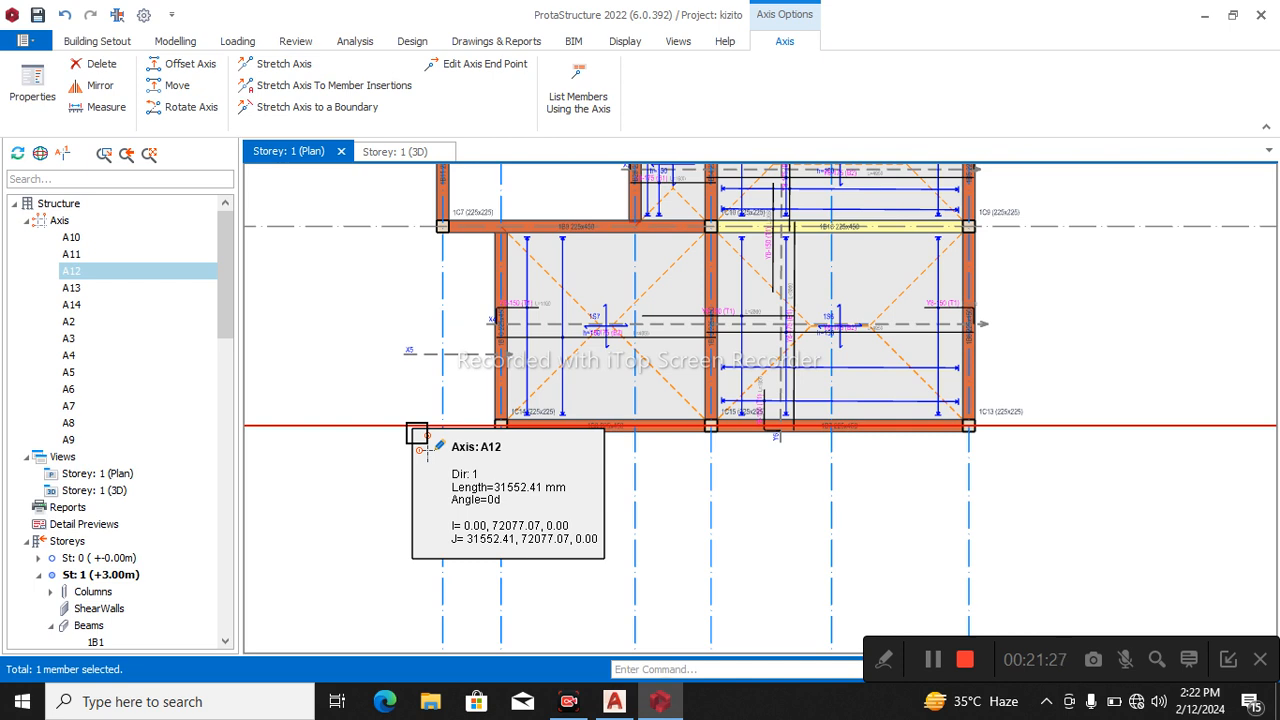
{"action": "right_click", "coordinate": [418, 445]}
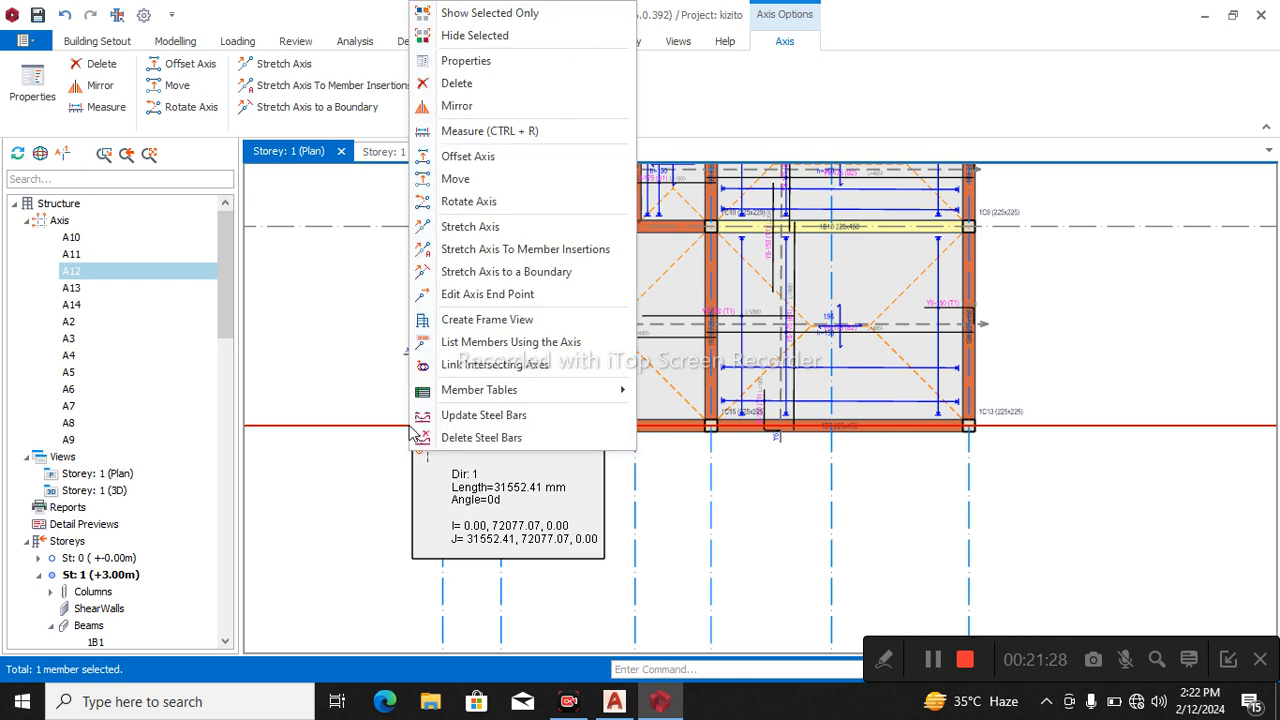
{"action": "left_click", "coordinate": [468, 158]}
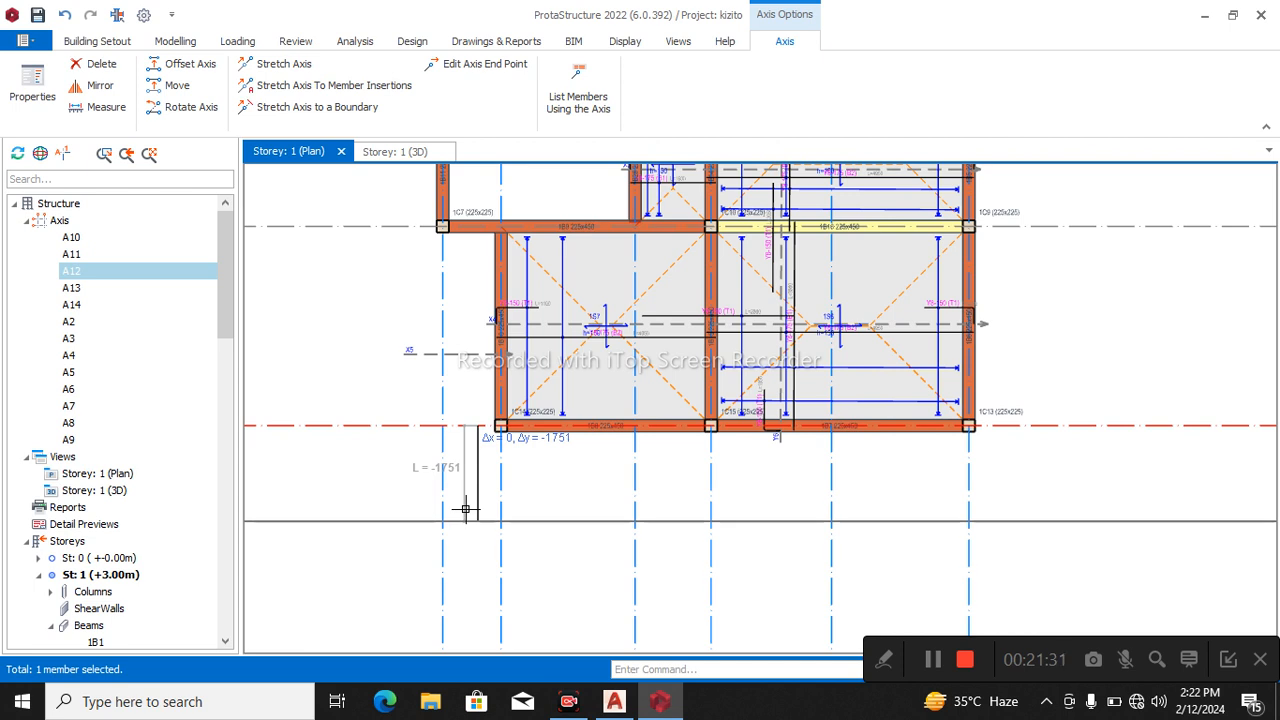
{"action": "key", "text": "Tab"}
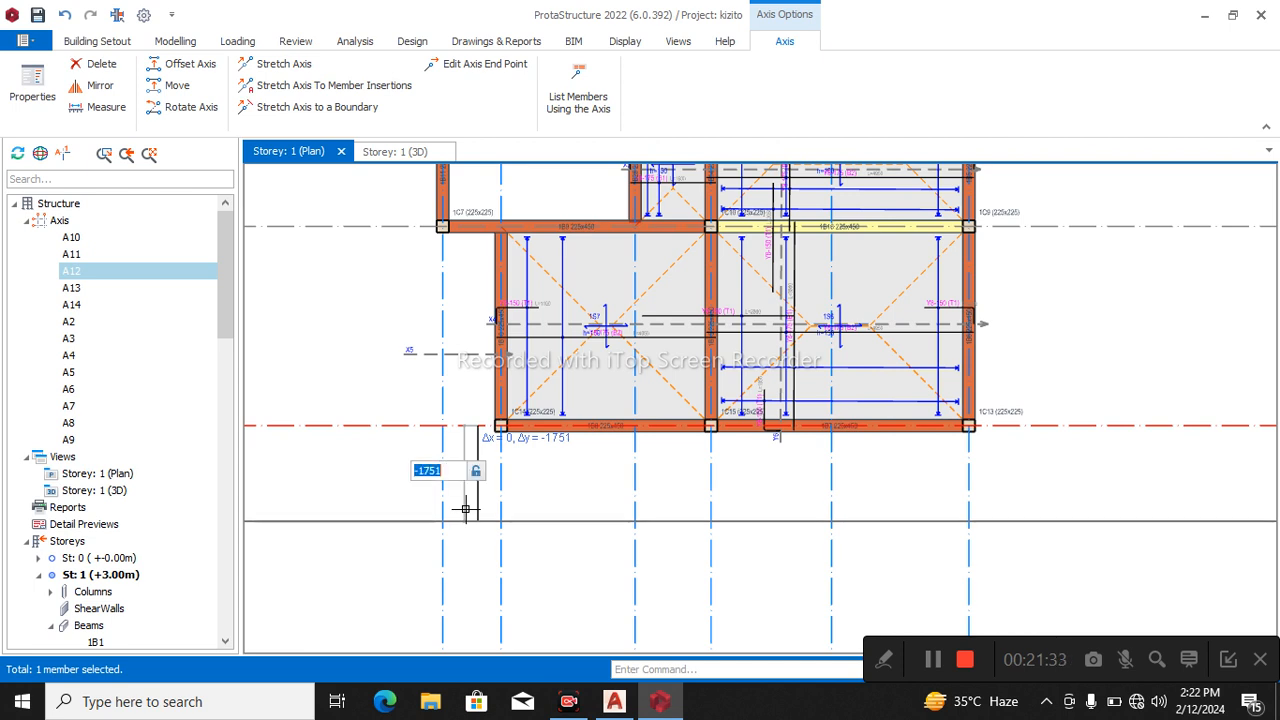
{"action": "type", "text": "1"}
{"action": "key", "text": "BackSpace"}
{"action": "type", "text": "-1252"}
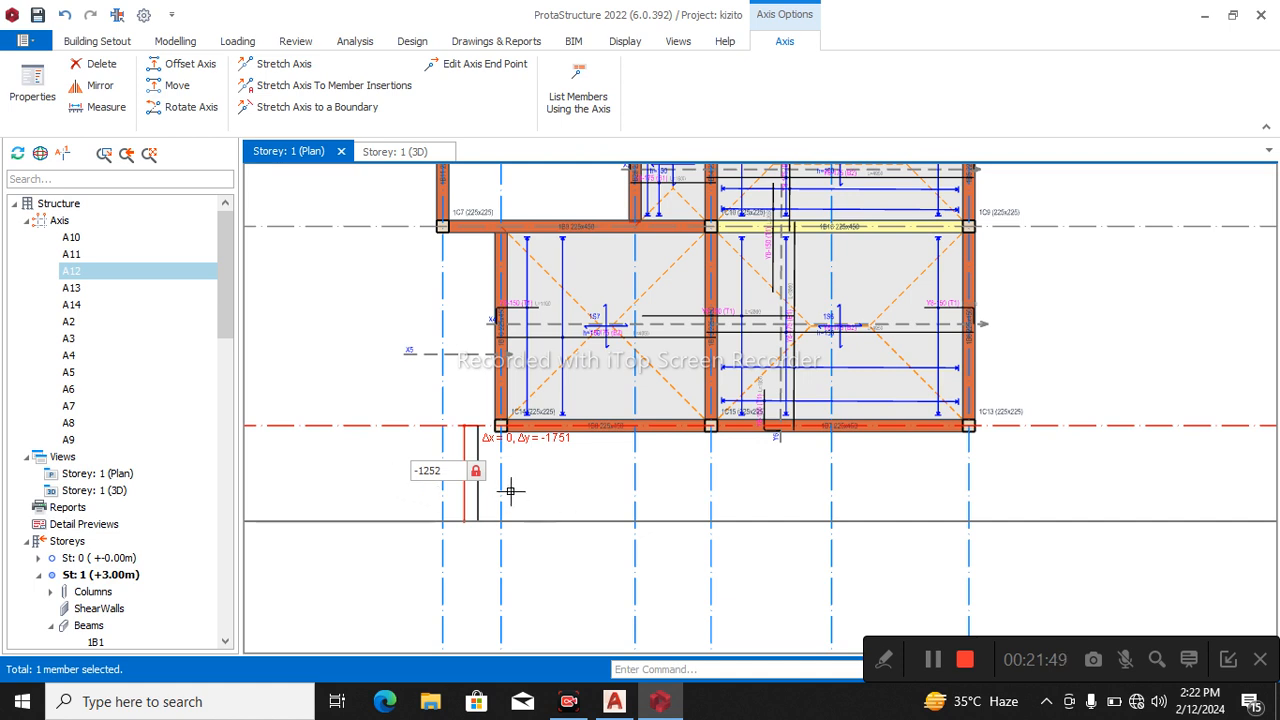
{"action": "key", "text": "Escape"}
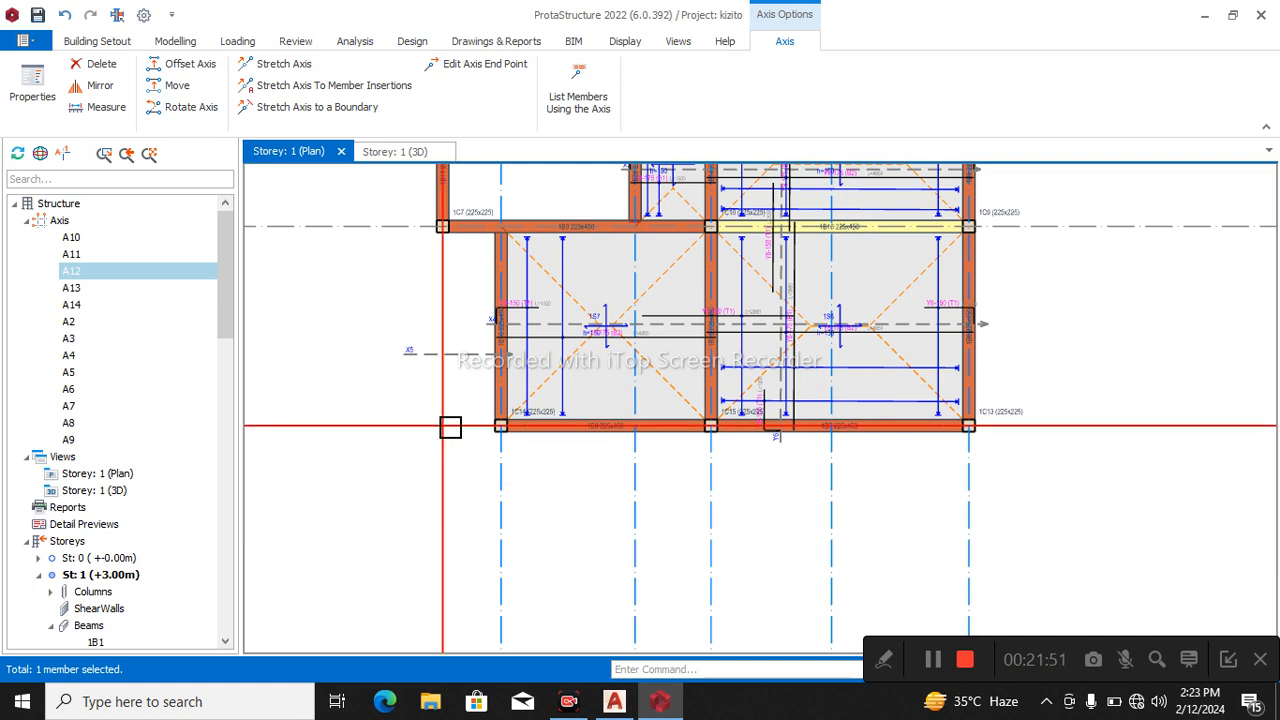
Try an offset copy of axis A12 below slab 1S7, and delete the trial axis.
{"action": "right_click", "coordinate": [415, 436]}
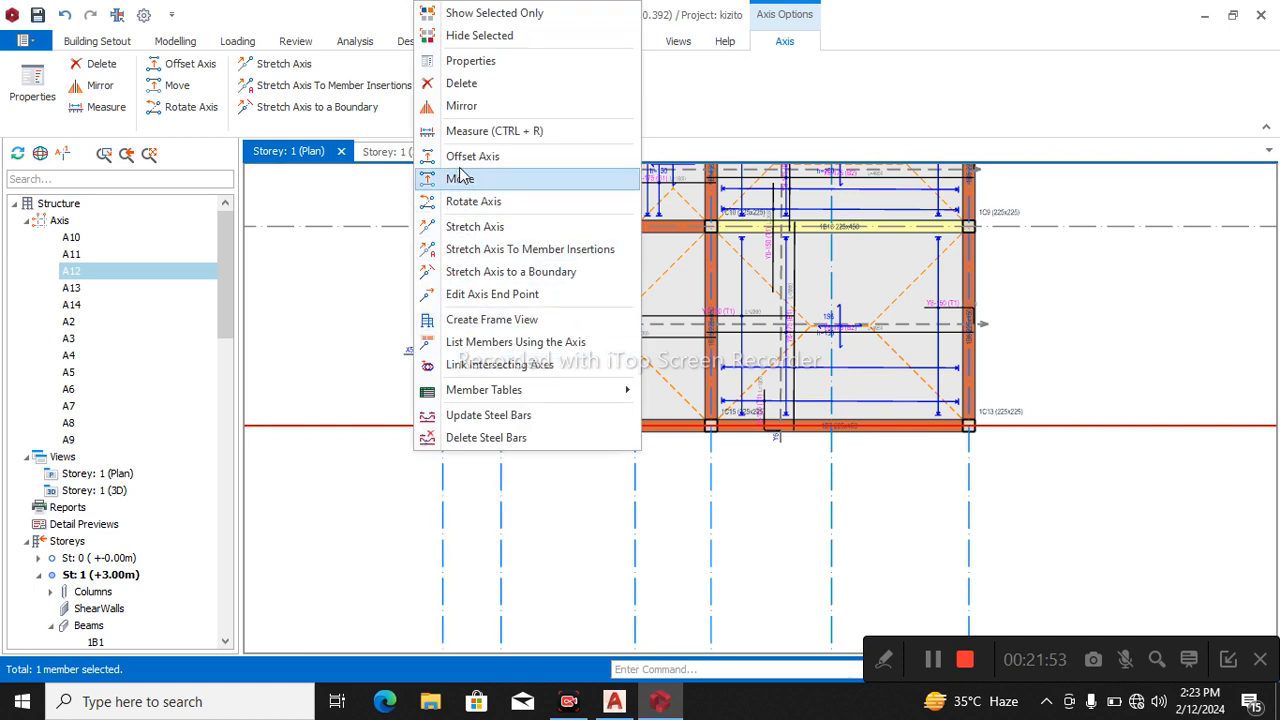
{"action": "left_click", "coordinate": [462, 178]}
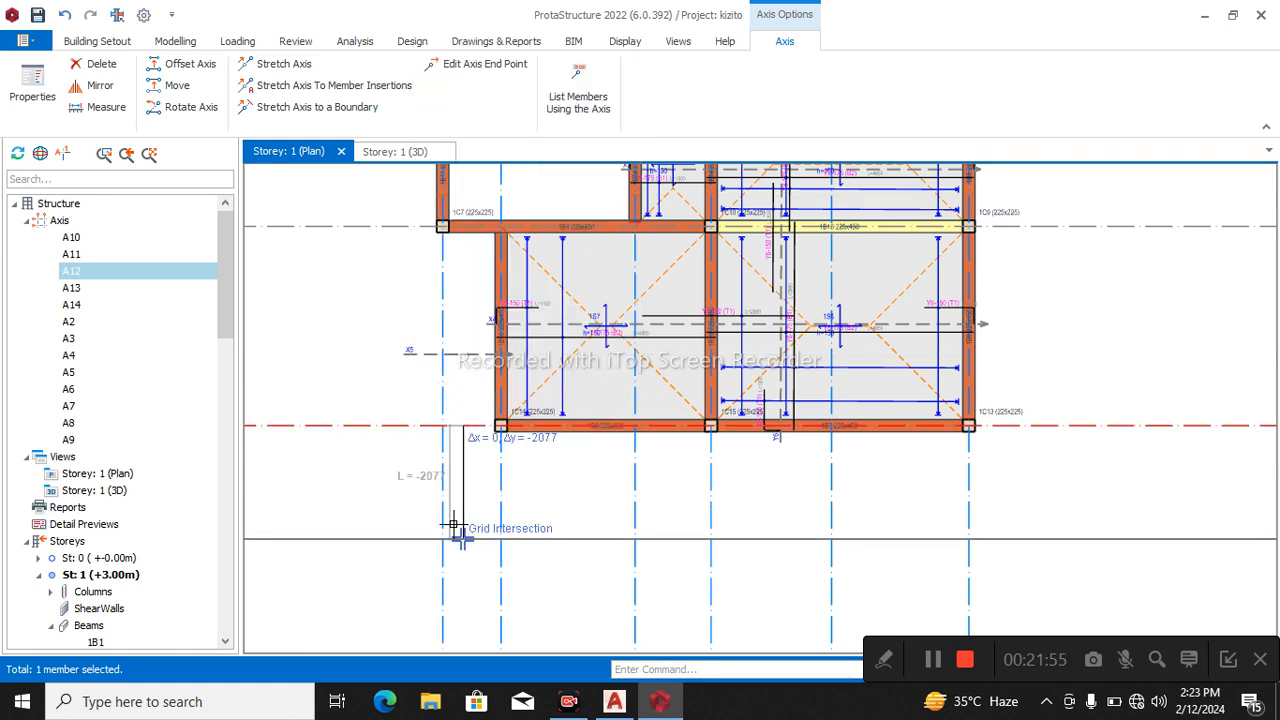
{"action": "key", "text": "Tab"}
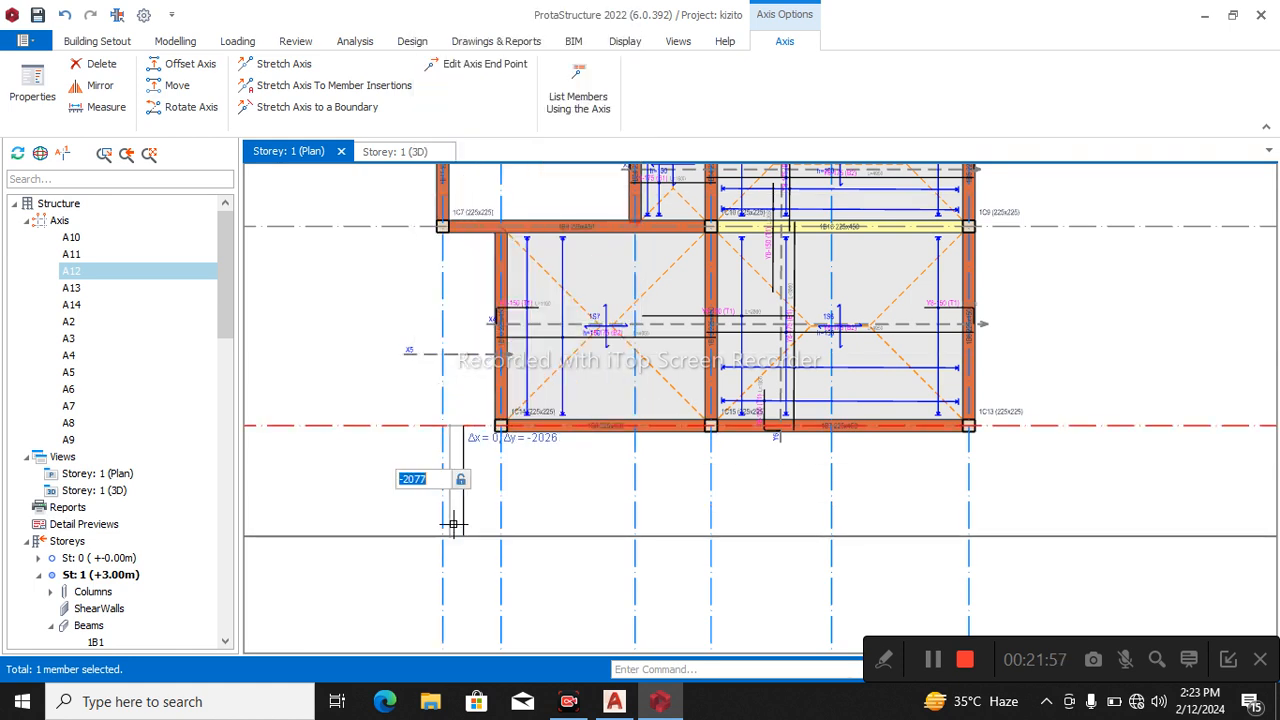
{"action": "type", "text": "-1252"}
{"action": "key", "text": "Return"}
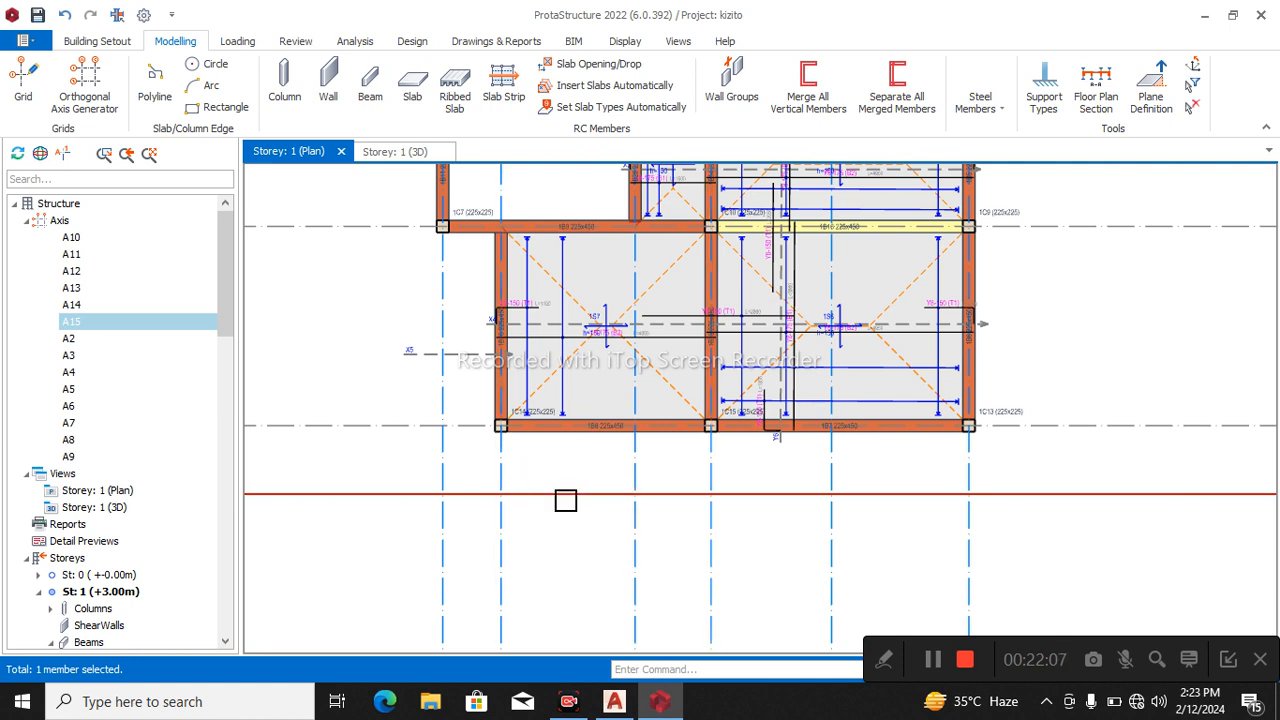
{"action": "left_click", "coordinate": [584, 503]}
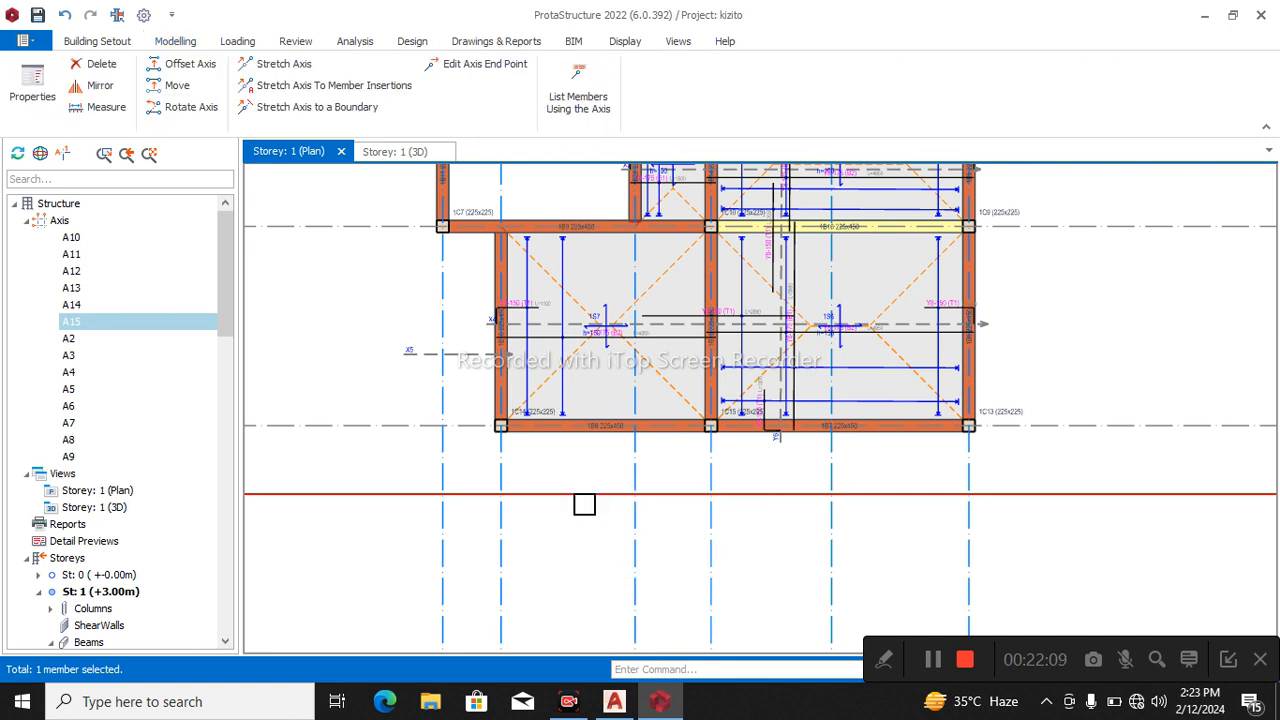
{"action": "key", "text": "Delete"}
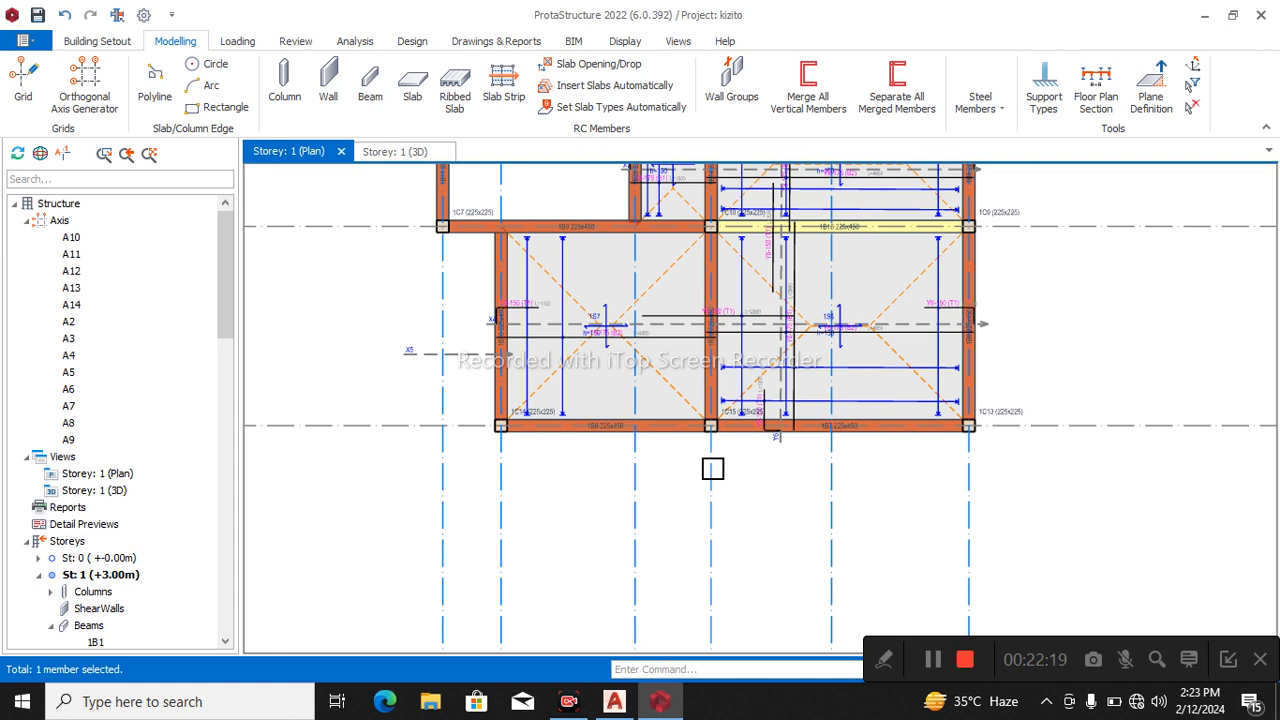
Offset axis A12 by -1252 mm to set out the cantilever edge below slab 1S7.
{"action": "mouse_move", "coordinate": [717, 467]}
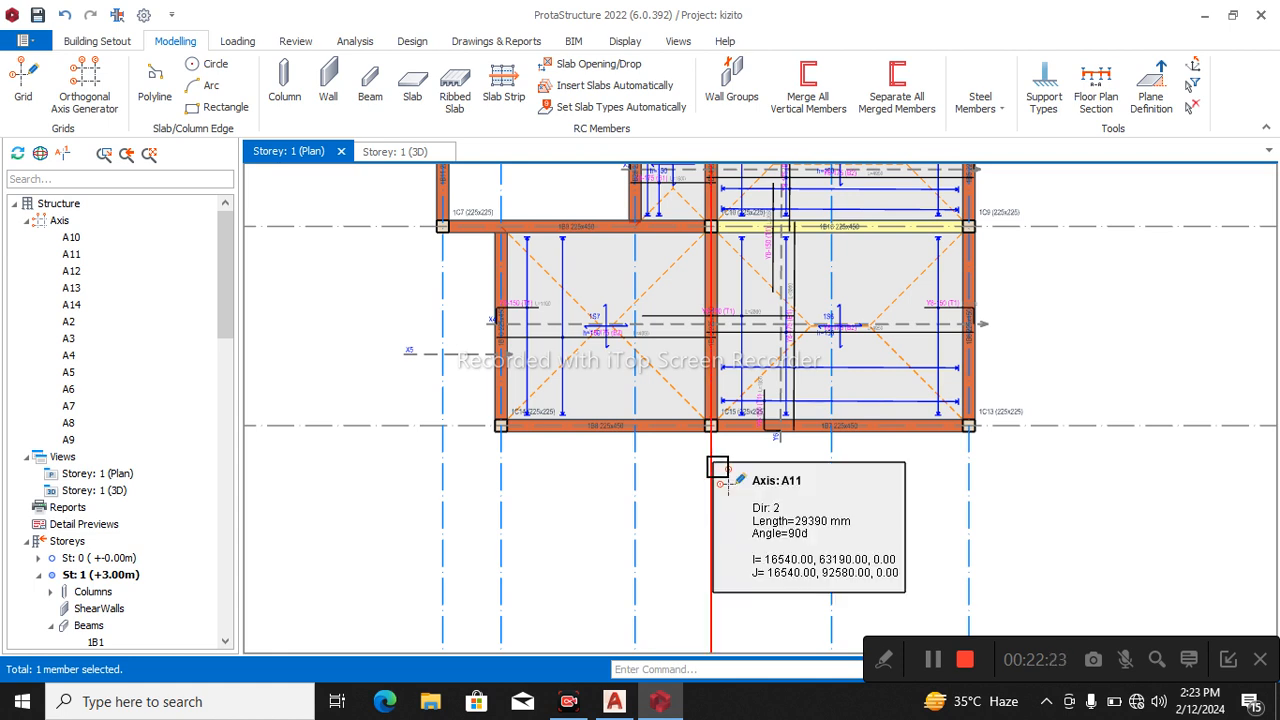
{"action": "right_click", "coordinate": [441, 431]}
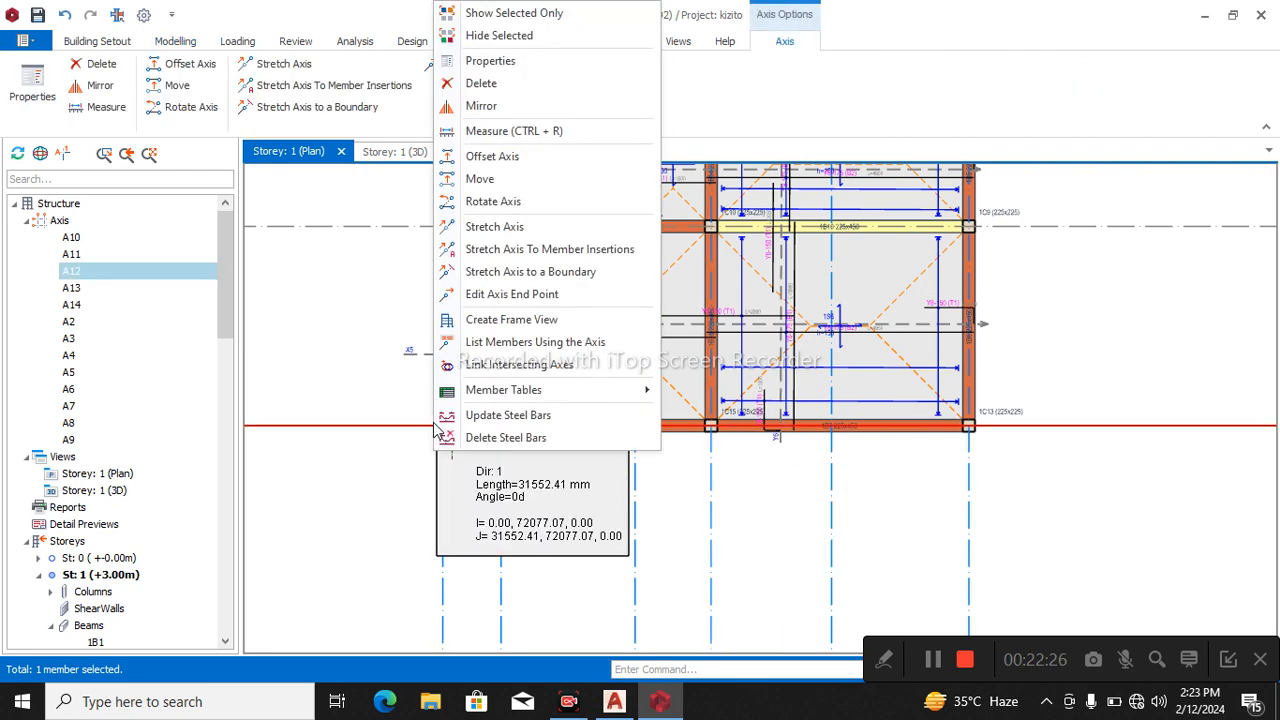
{"action": "left_click", "coordinate": [505, 165]}
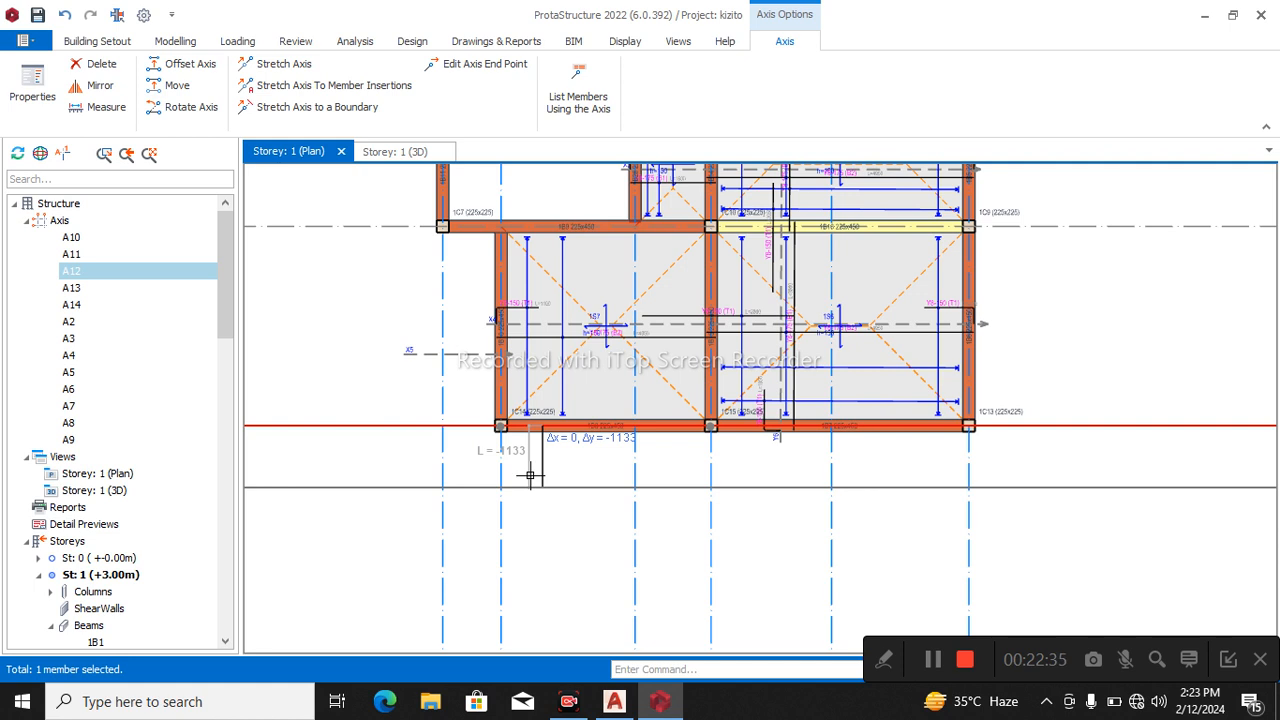
{"action": "key", "text": "Tab"}
{"action": "type", "text": "-"}
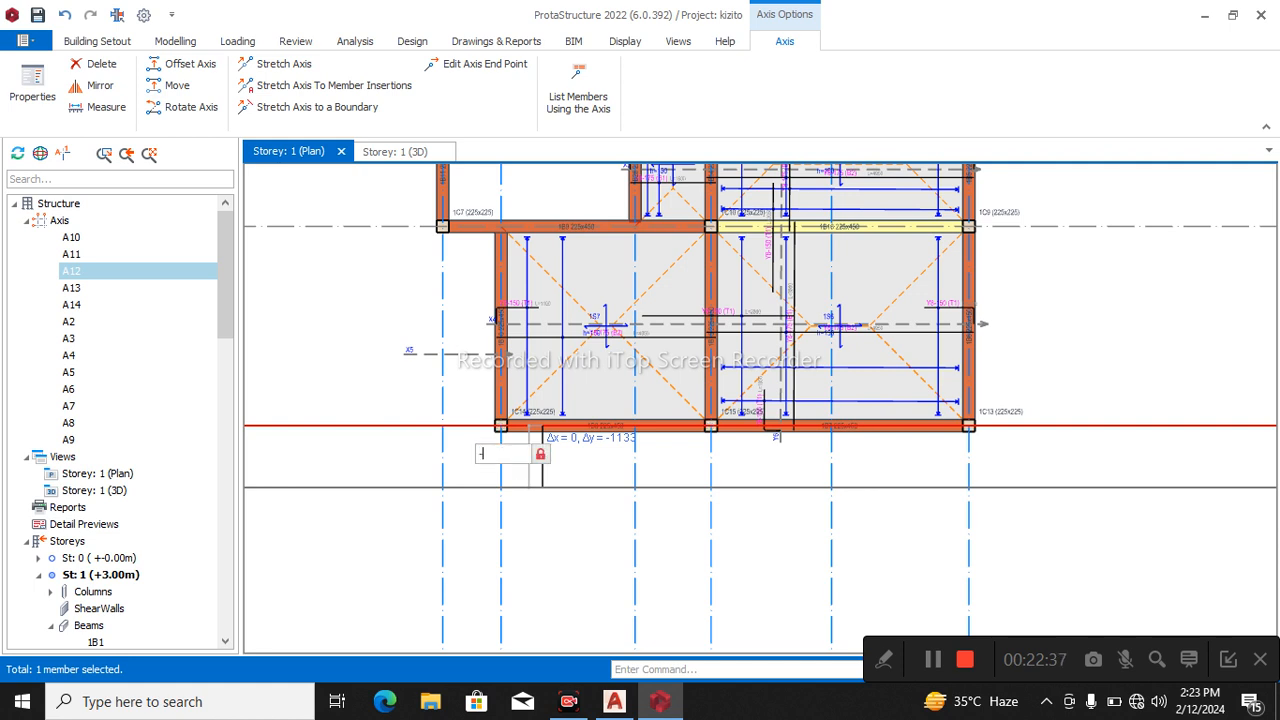
{"action": "type", "text": "1252"}
{"action": "key", "text": "Return"}
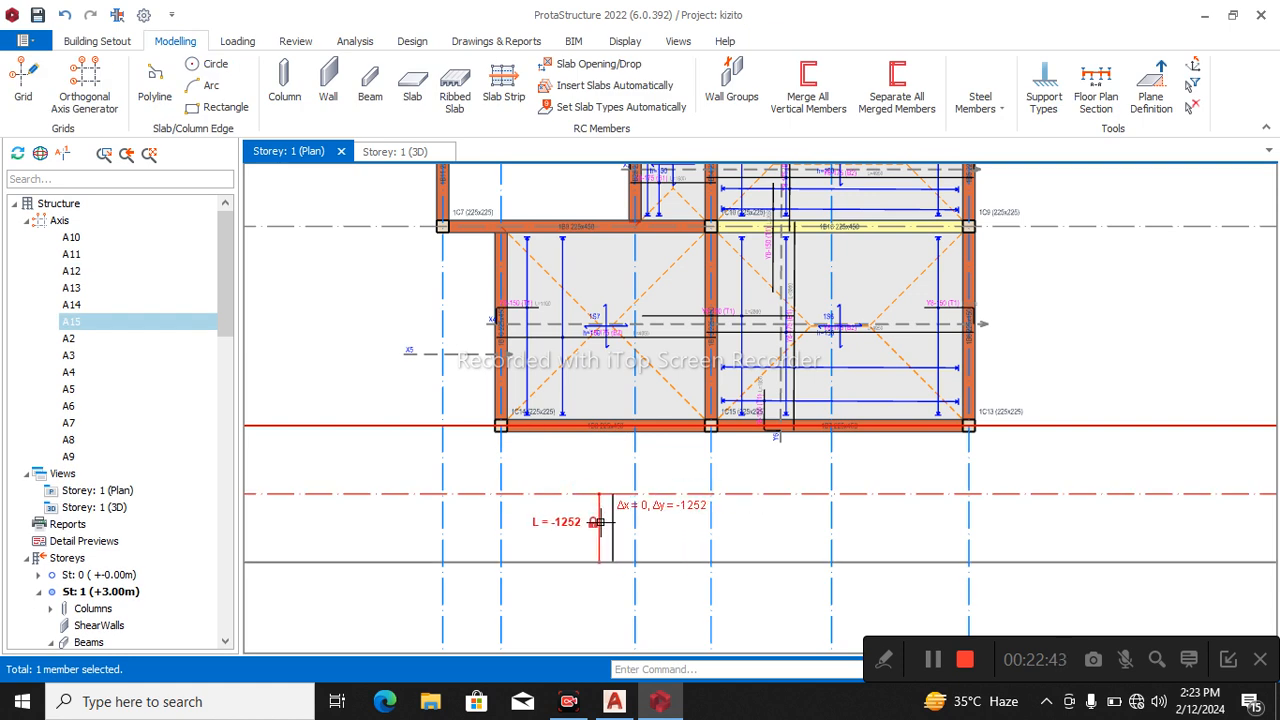
{"action": "key", "text": "Escape"}
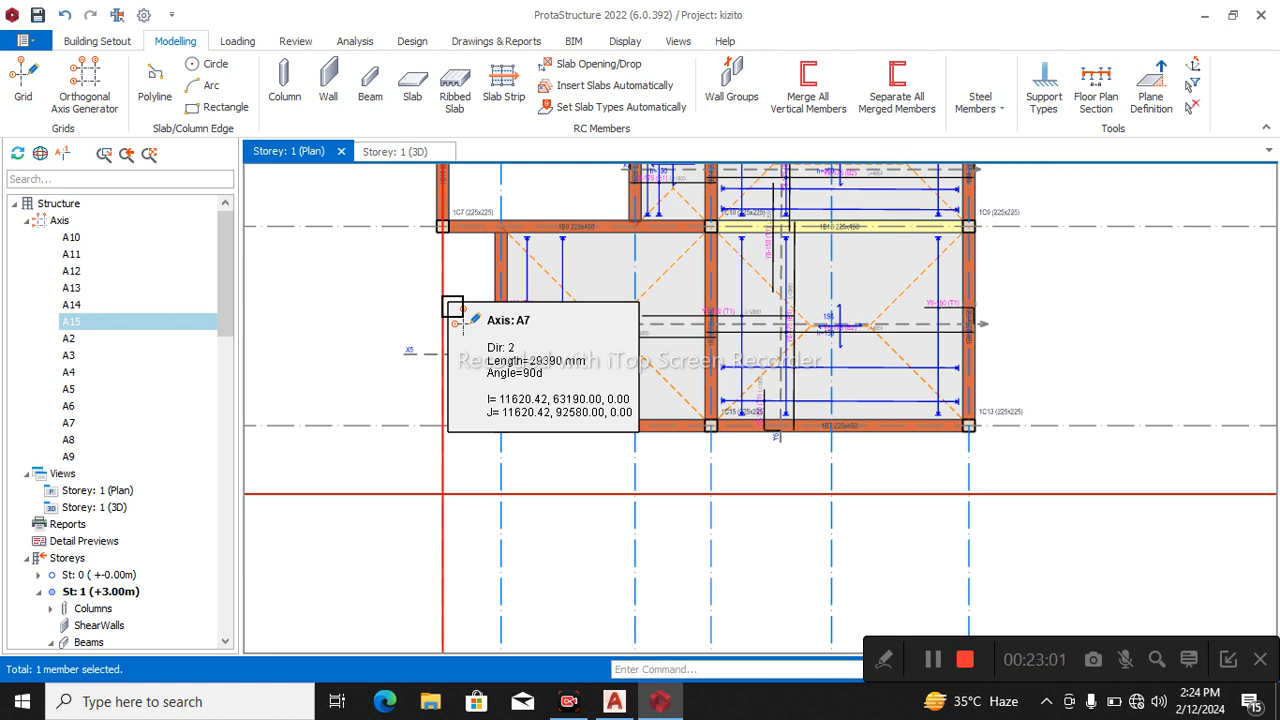
Offset axis A13 by -1252 mm to set out the outer cantilever edge just beyond axis A7.
{"action": "left_click", "coordinate": [513, 484]}
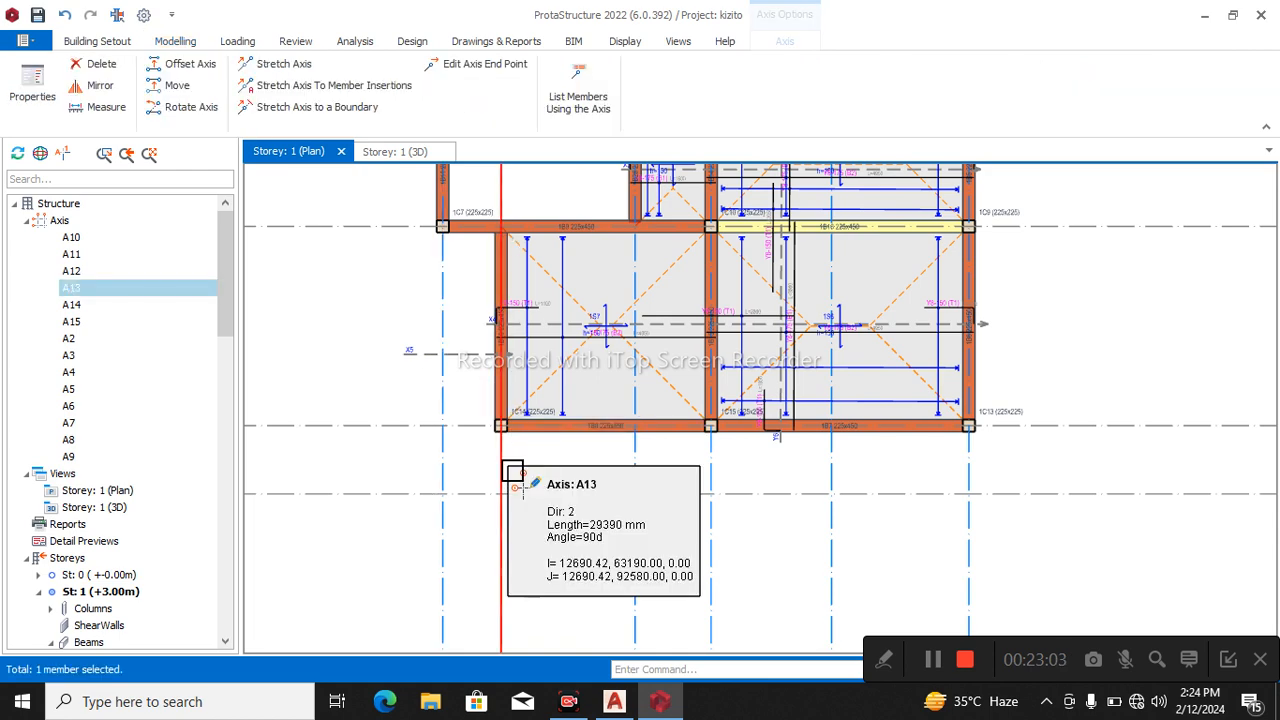
{"action": "right_click", "coordinate": [512, 474]}
{"action": "left_click", "coordinate": [543, 169]}
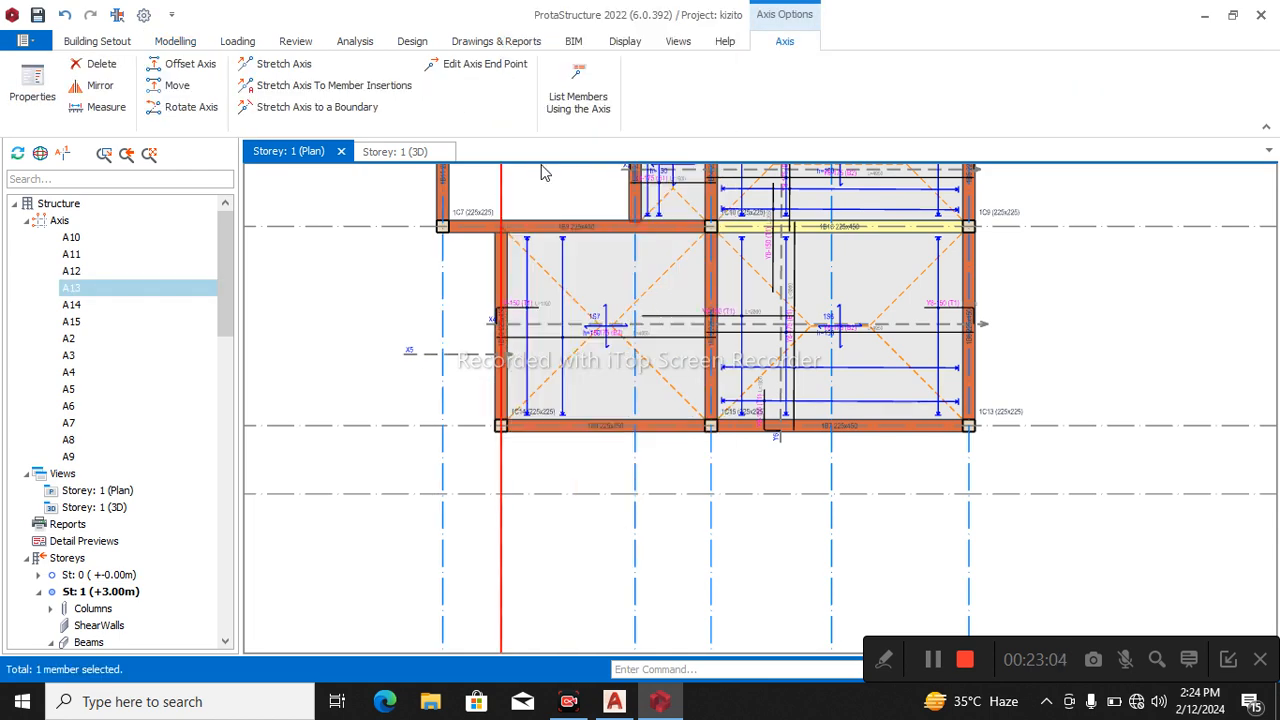
{"action": "left_click", "coordinate": [425, 295]}
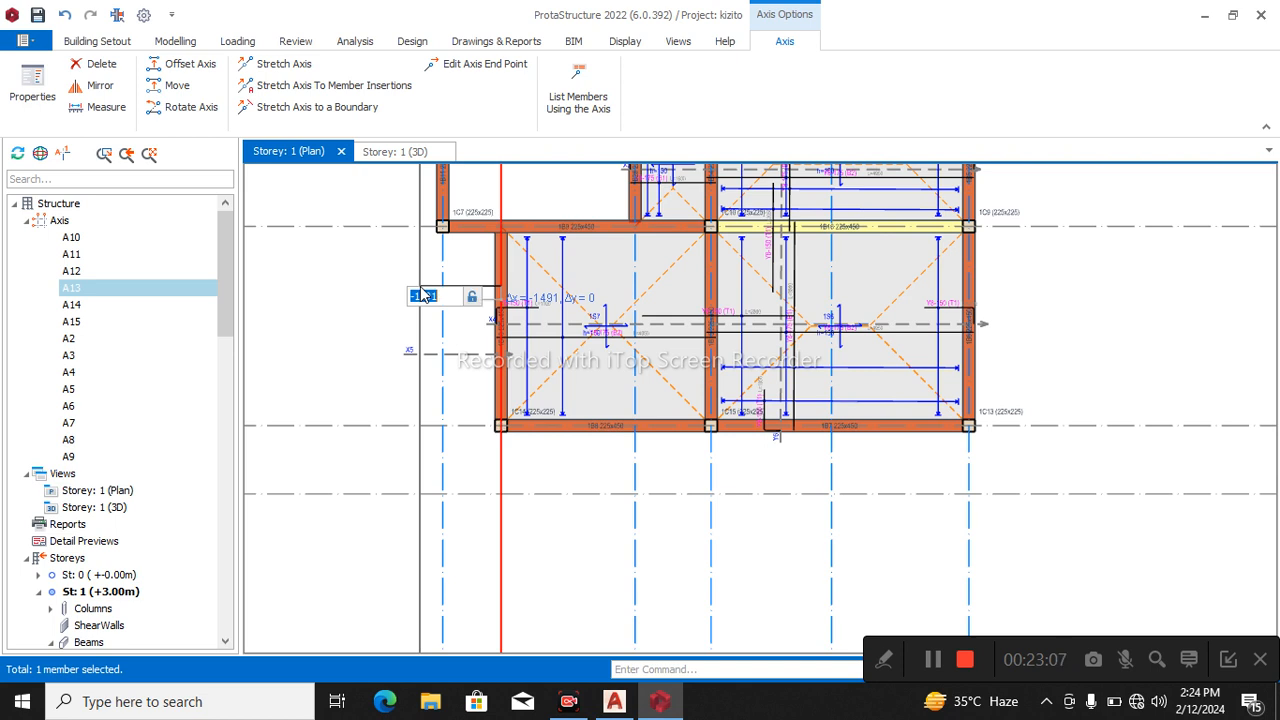
{"action": "type", "text": "-1252"}
{"action": "key", "text": "Return"}
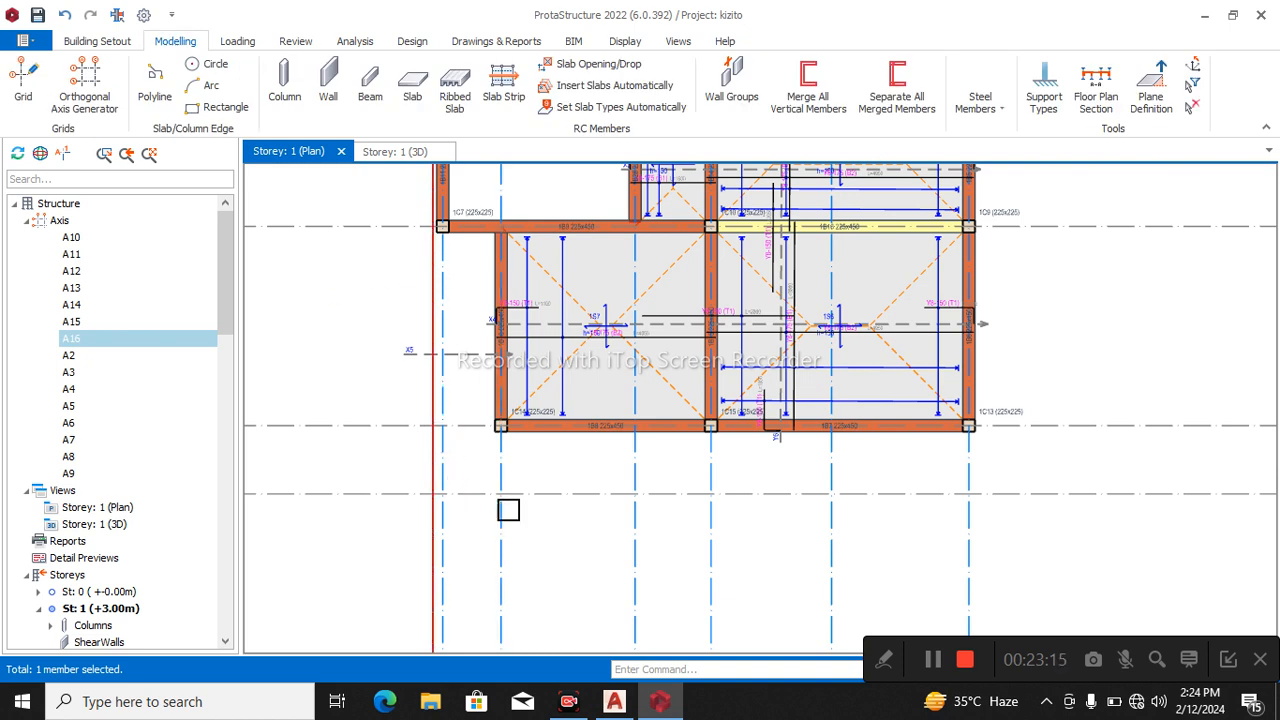
Insert 225x450 edge beams from column 1C15 down to axis A15, along A15 to A16, and along A16 to A10, closing at column 1C7.
{"action": "left_click", "coordinate": [368, 86]}
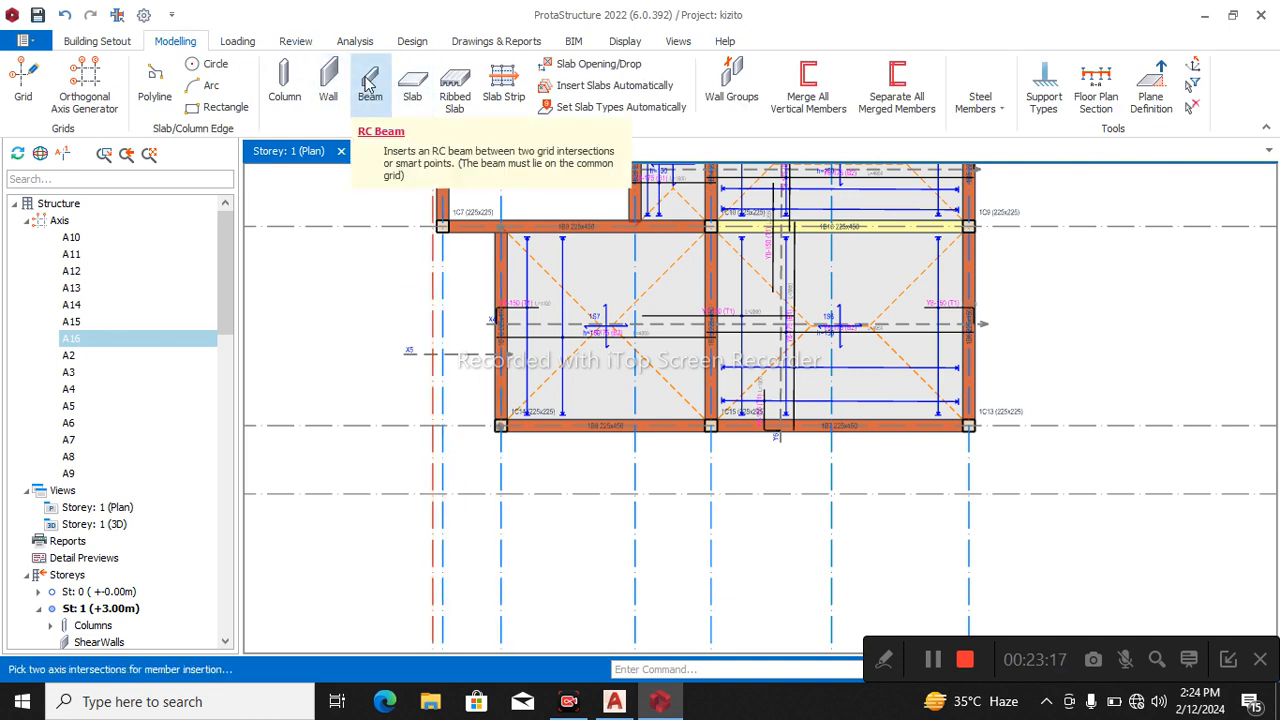
{"action": "key", "text": "Escape"}
{"action": "key", "text": "Escape"}
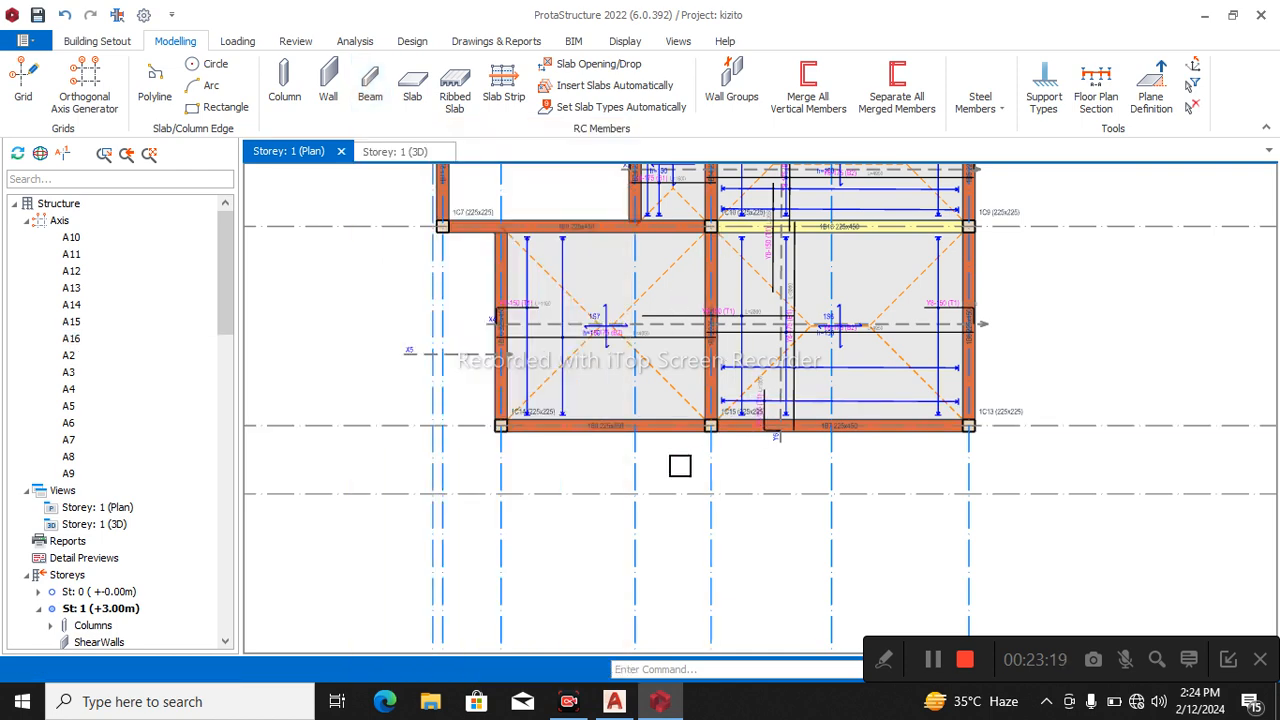
{"action": "left_click", "coordinate": [675, 434]}
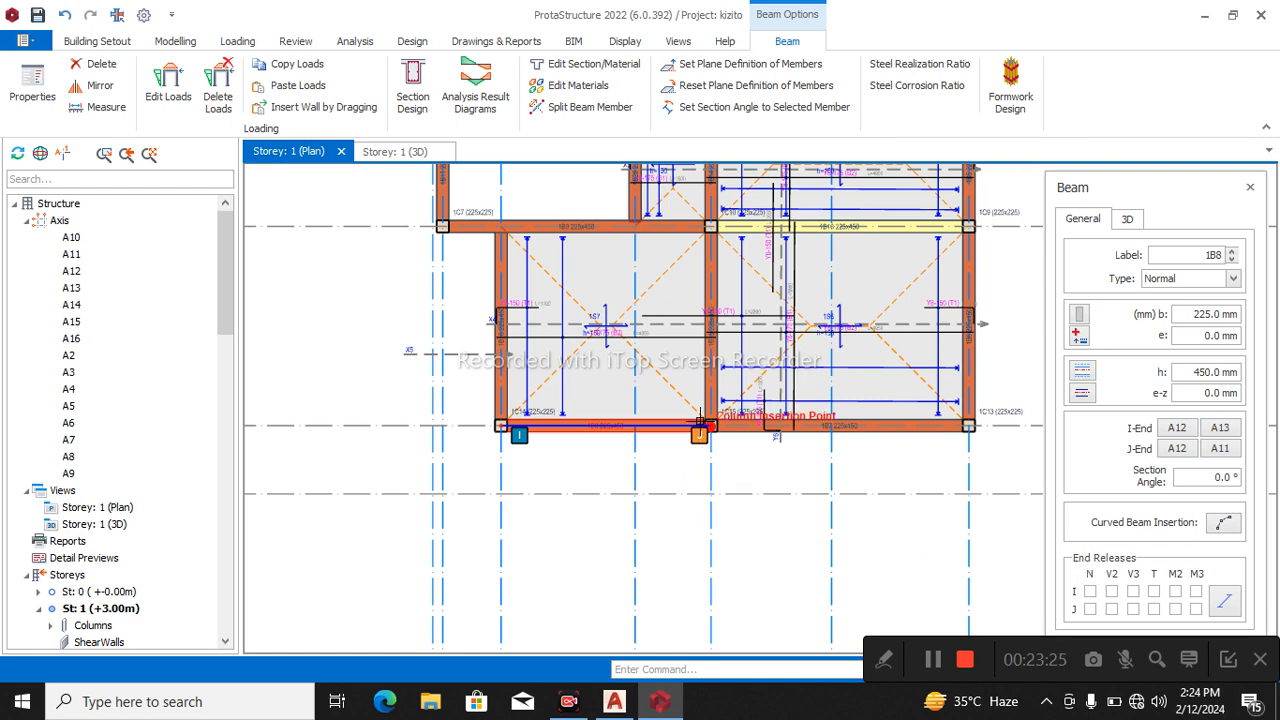
{"action": "left_click_drag", "start_coordinate": [699, 421], "coordinate": [699, 483]}
{"action": "left_click", "coordinate": [700, 484]}
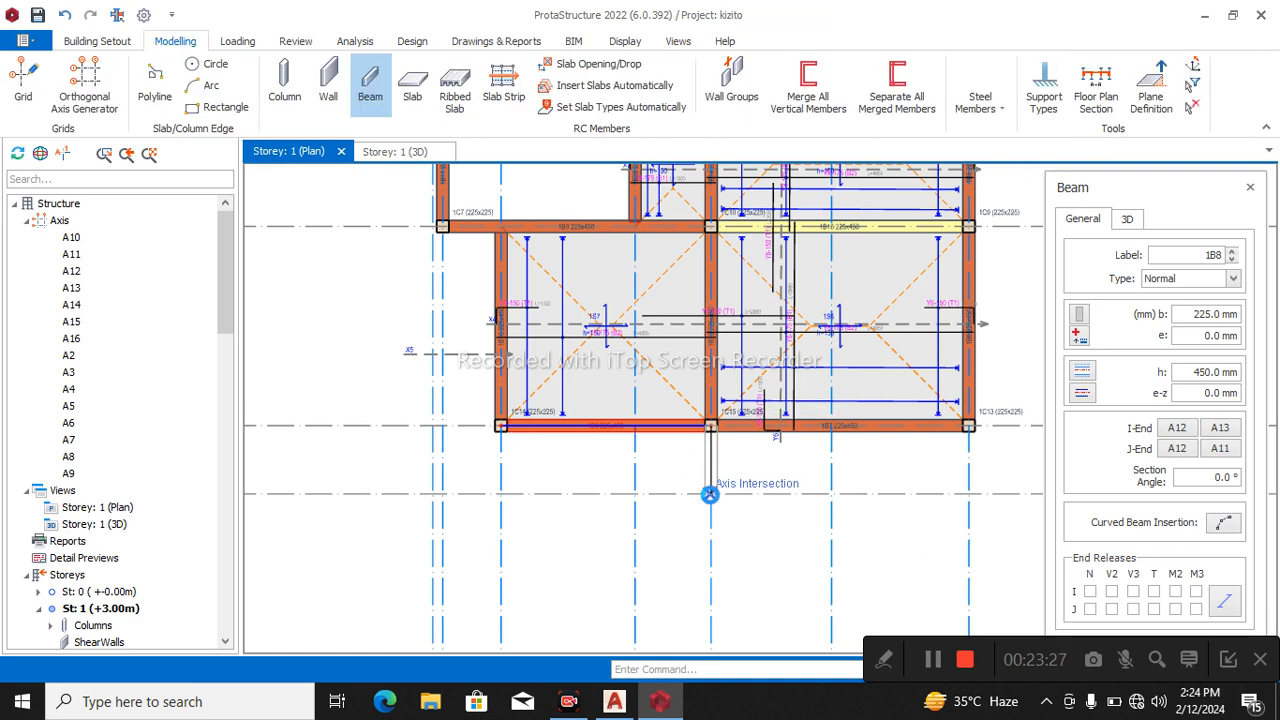
{"action": "left_click", "coordinate": [429, 494]}
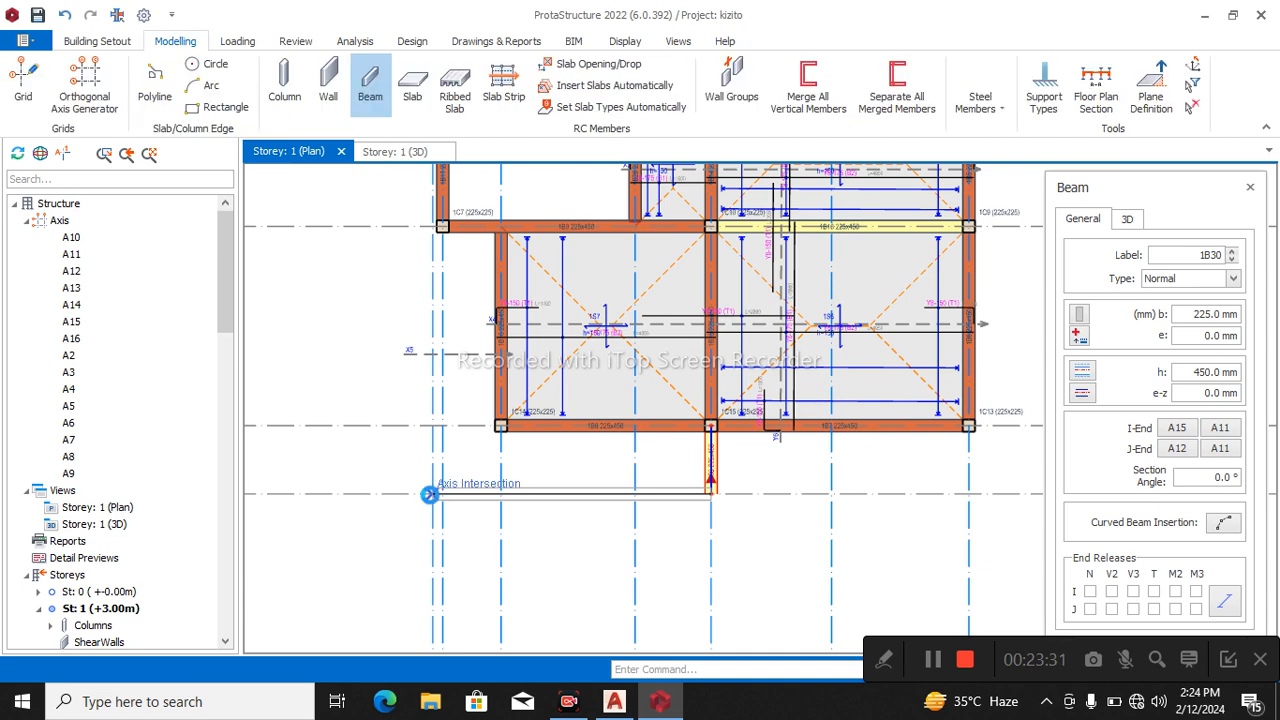
{"action": "left_click", "coordinate": [437, 226]}
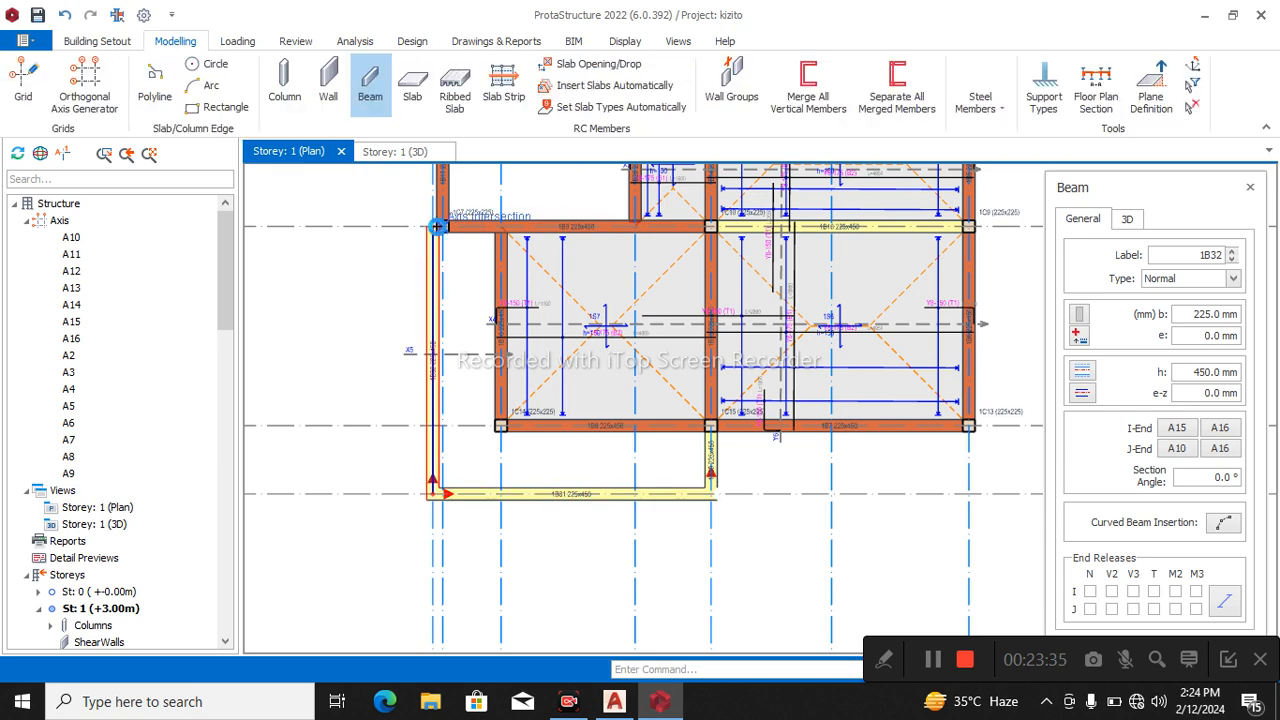
{"action": "key", "text": "Escape"}
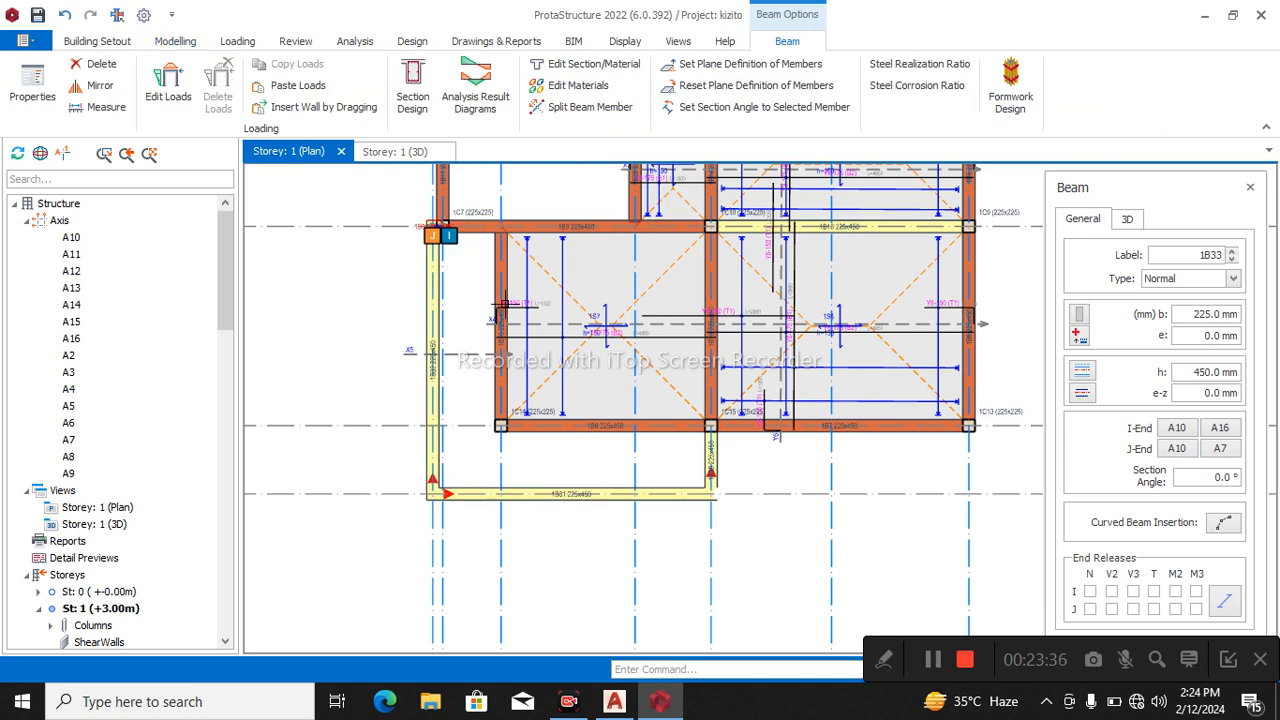
Insert 225x450 beams from column 1C14 to the edge beam on axis A16 and along axis A13 to axis A15.
{"action": "left_click", "coordinate": [499, 428]}
{"action": "left_click", "coordinate": [418, 427]}
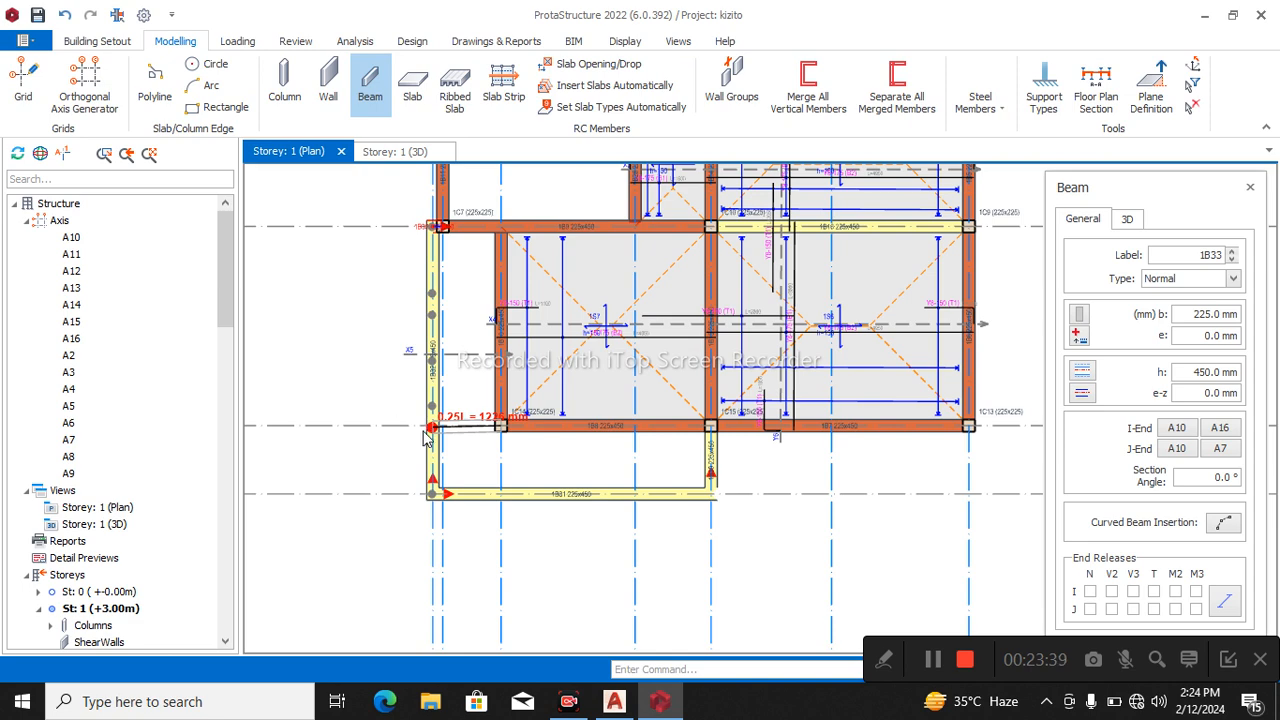
{"action": "left_click", "coordinate": [498, 426]}
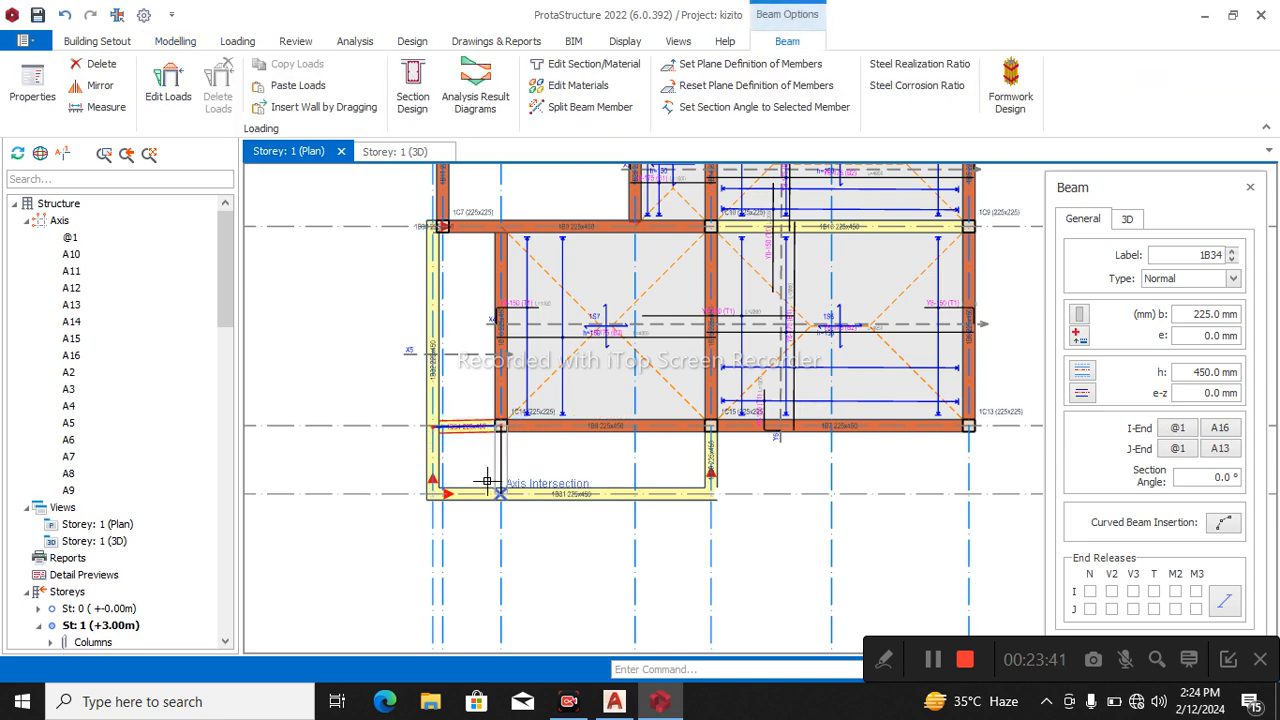
{"action": "left_click", "coordinate": [498, 491]}
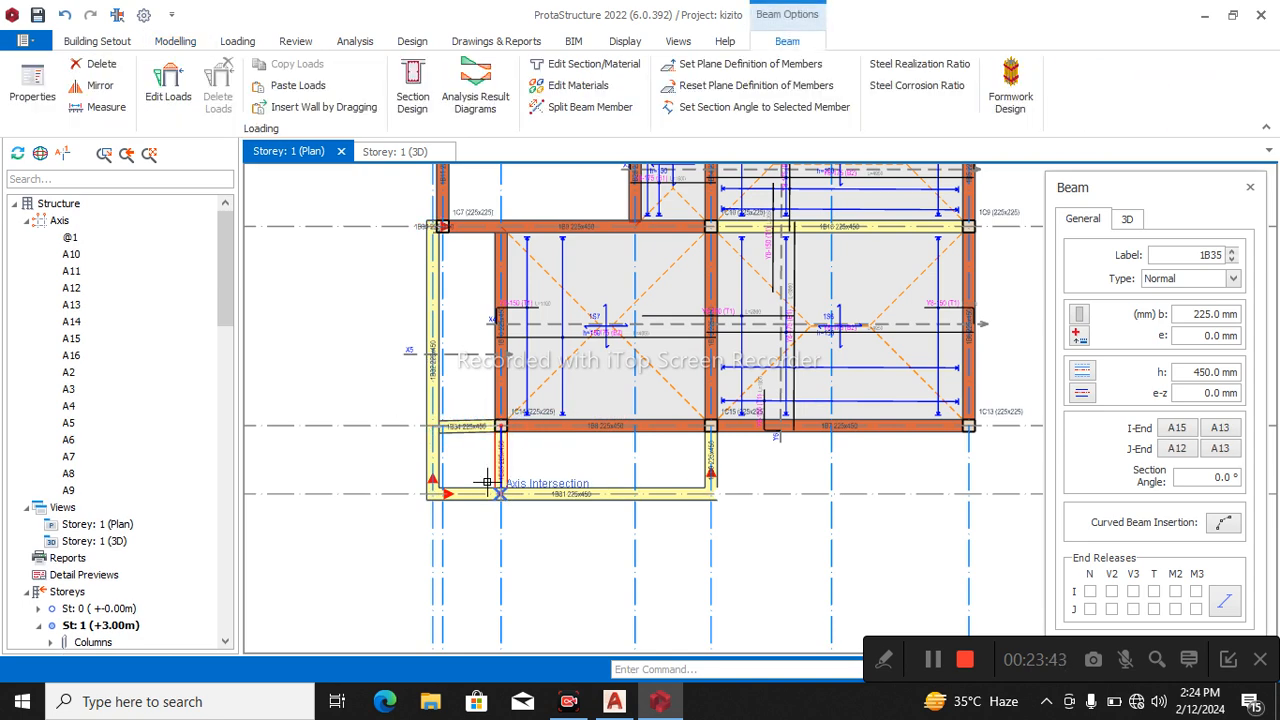
{"action": "key", "text": "Escape"}
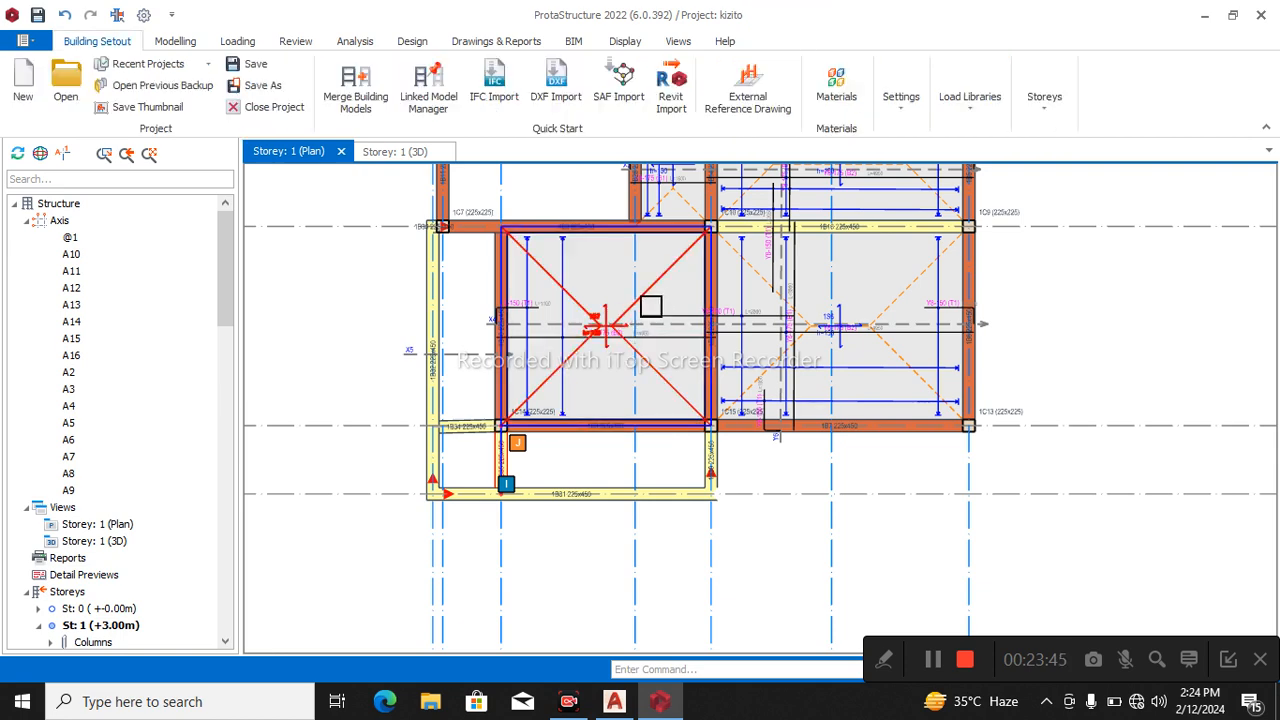
Delete slab strip X5 at the outer edge of slab 1S7.
{"action": "left_click", "coordinate": [650, 306]}
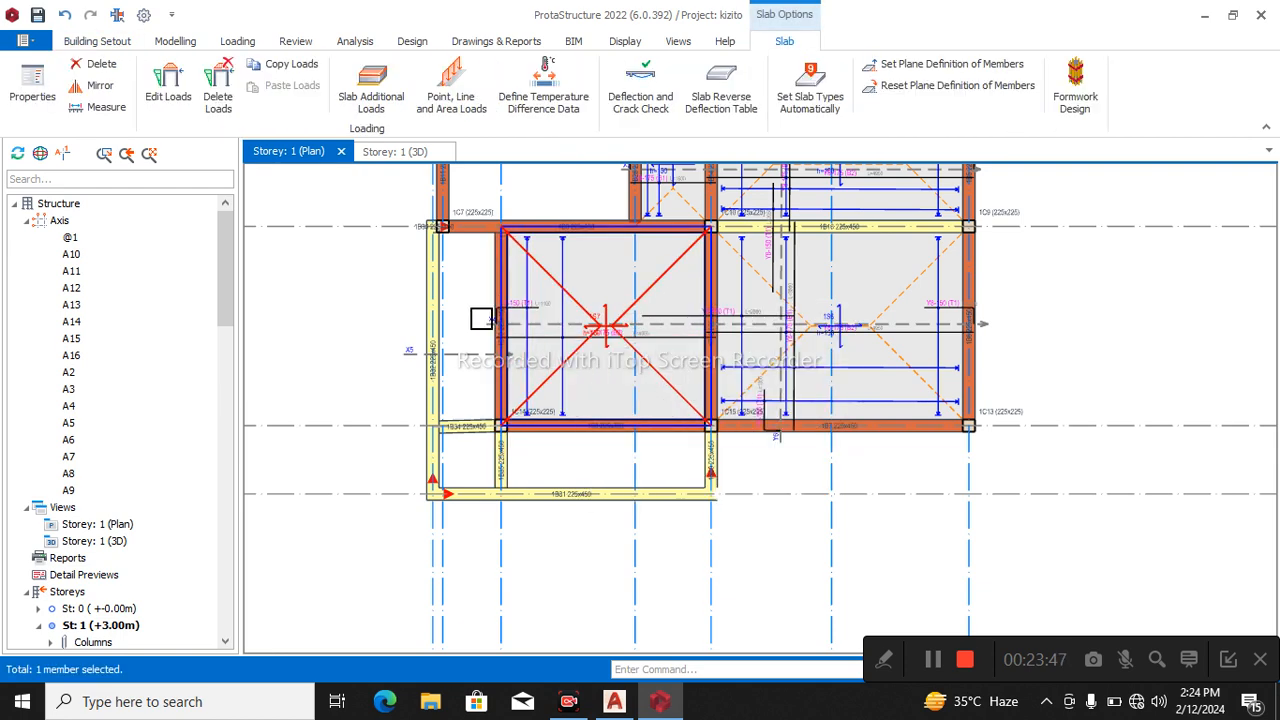
{"action": "key", "text": "Escape"}
{"action": "left_click", "coordinate": [420, 358]}
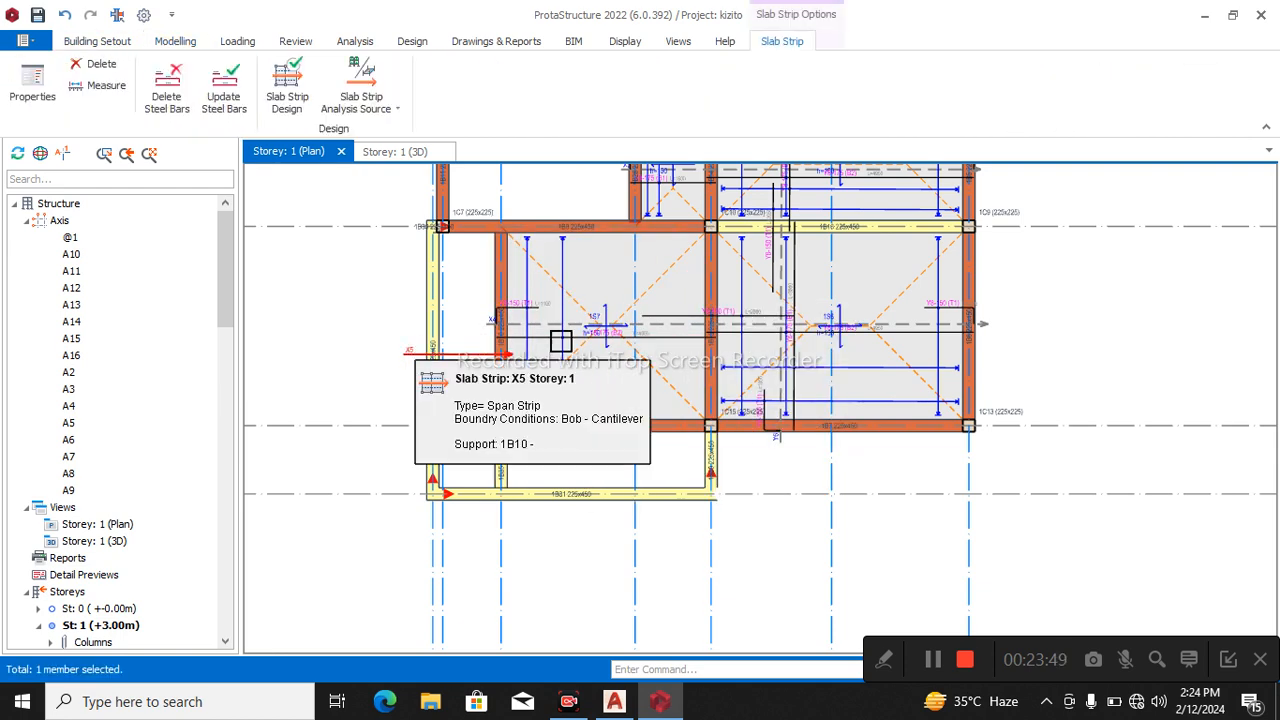
{"action": "key", "text": "Escape"}
Insert 150 mm type 1 slabs by beam region in the bay between axes A16 and A13 and in the bay between A12 and A15.
{"action": "left_click", "coordinate": [650, 297]}
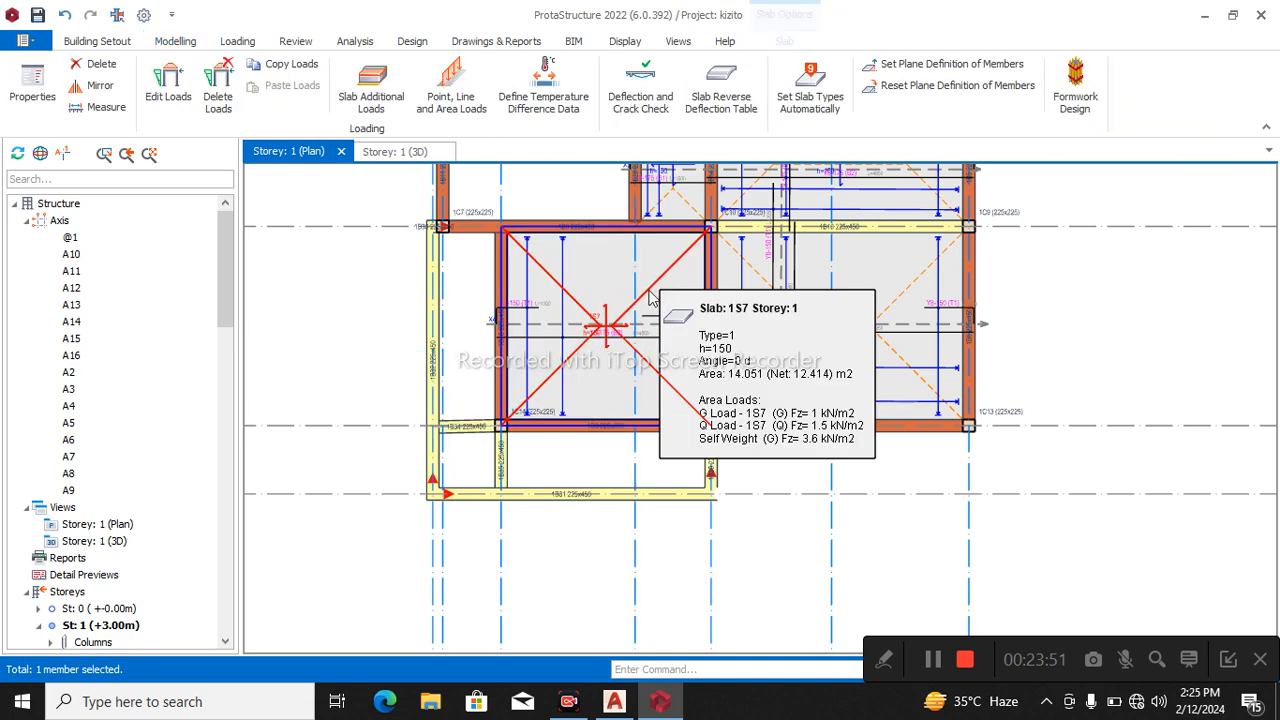
{"action": "double_click", "coordinate": [650, 297]}
{"action": "left_click", "coordinate": [464, 333]}
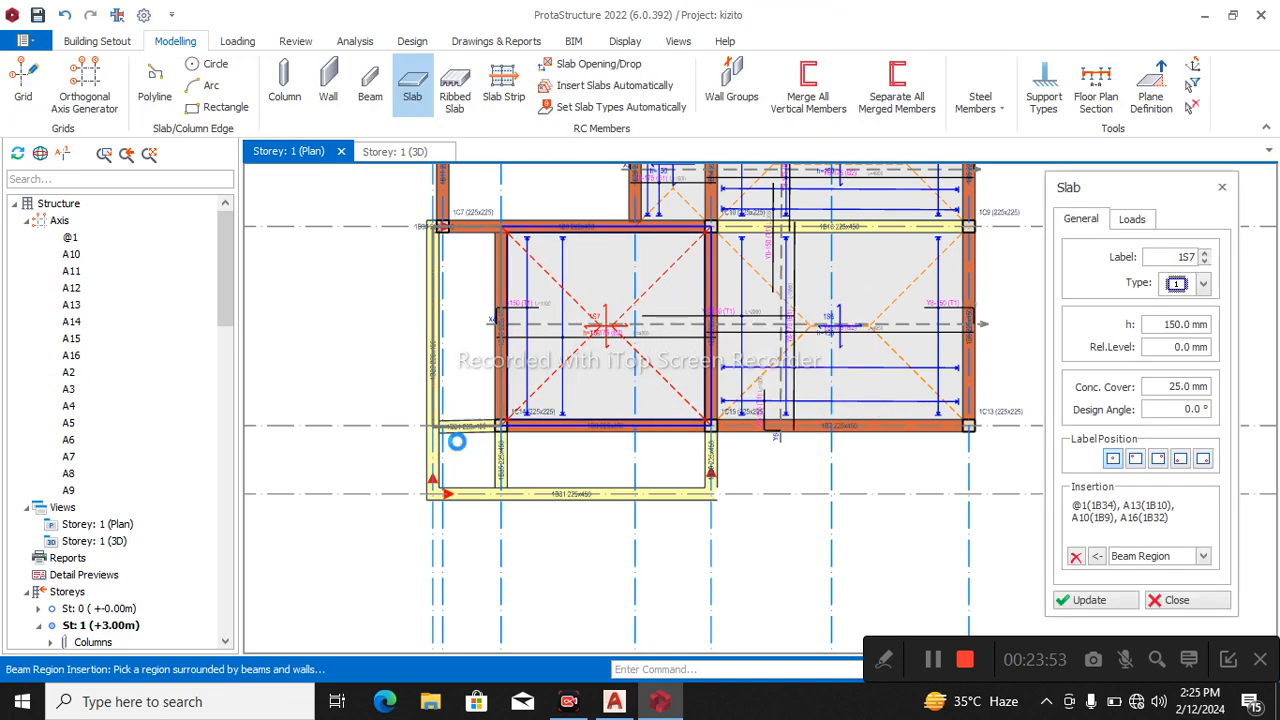
{"action": "left_click", "coordinate": [595, 468]}
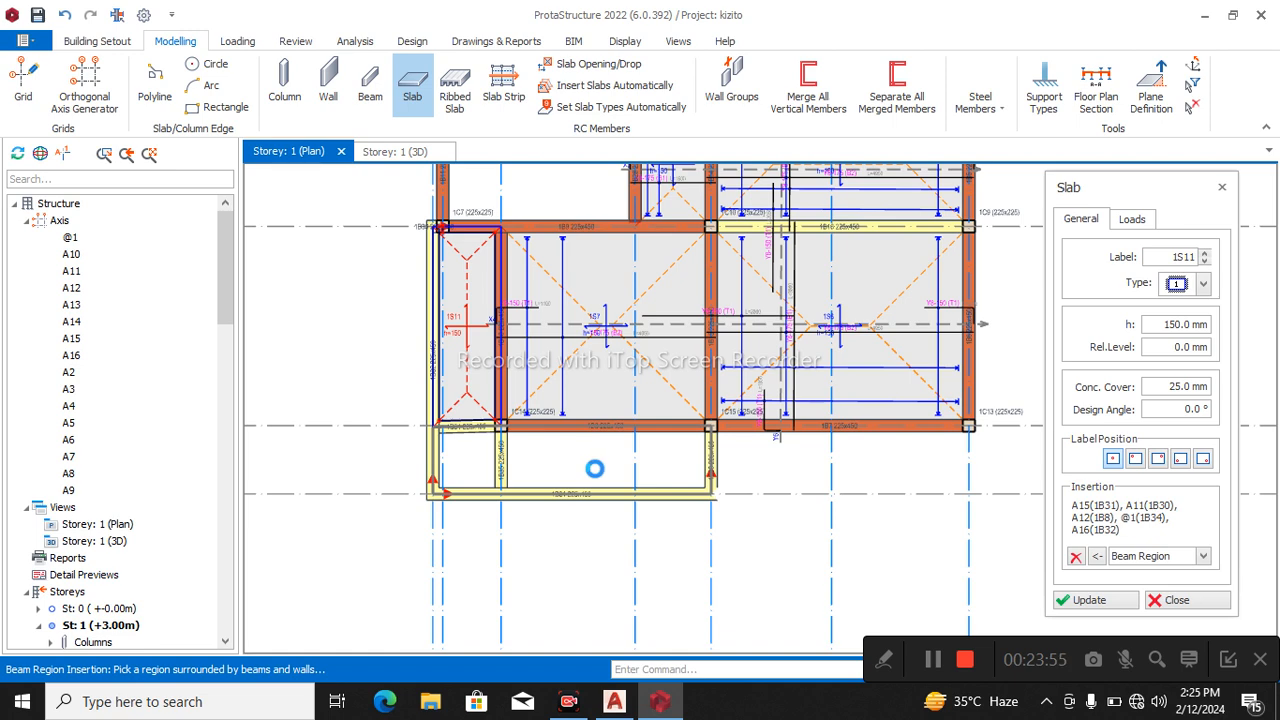
{"action": "left_click", "coordinate": [594, 469]}
{"action": "key", "text": "Escape"}
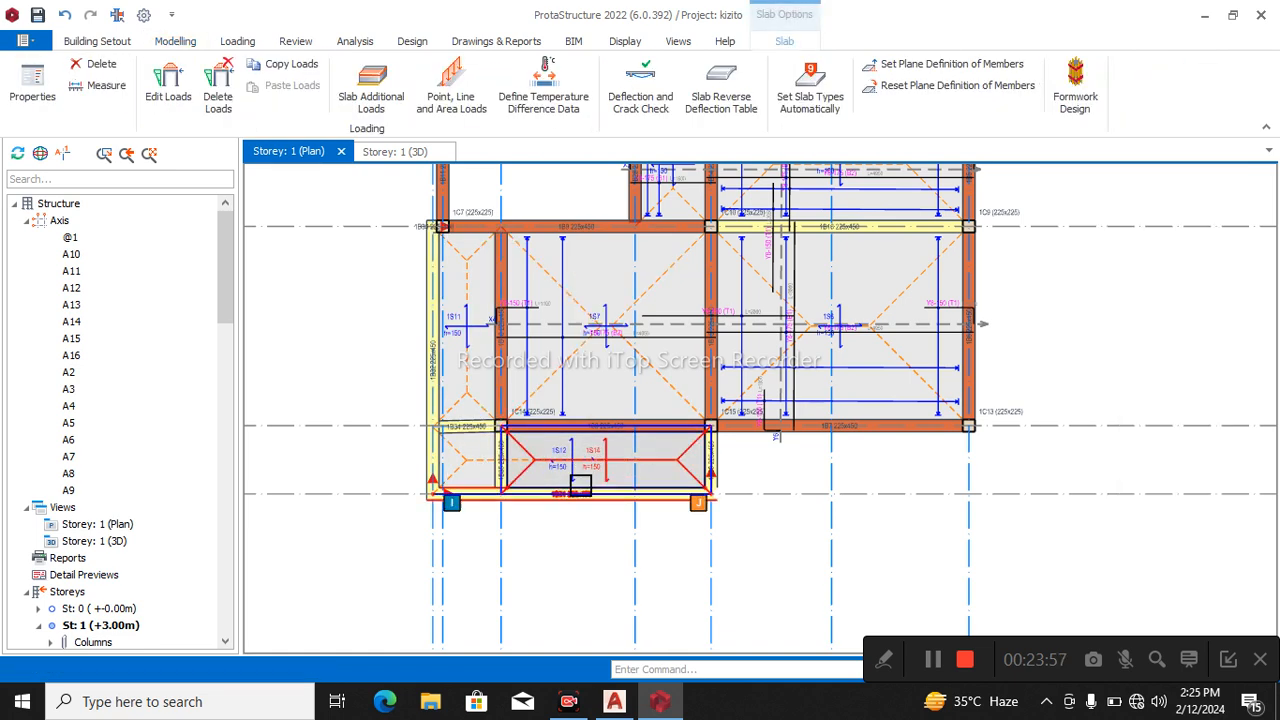
Delete slab 1S12, which overlaps slab 1S14 in the bay between axes A12 and A15.
{"action": "left_click", "coordinate": [583, 468]}
{"action": "key", "text": "Delete"}
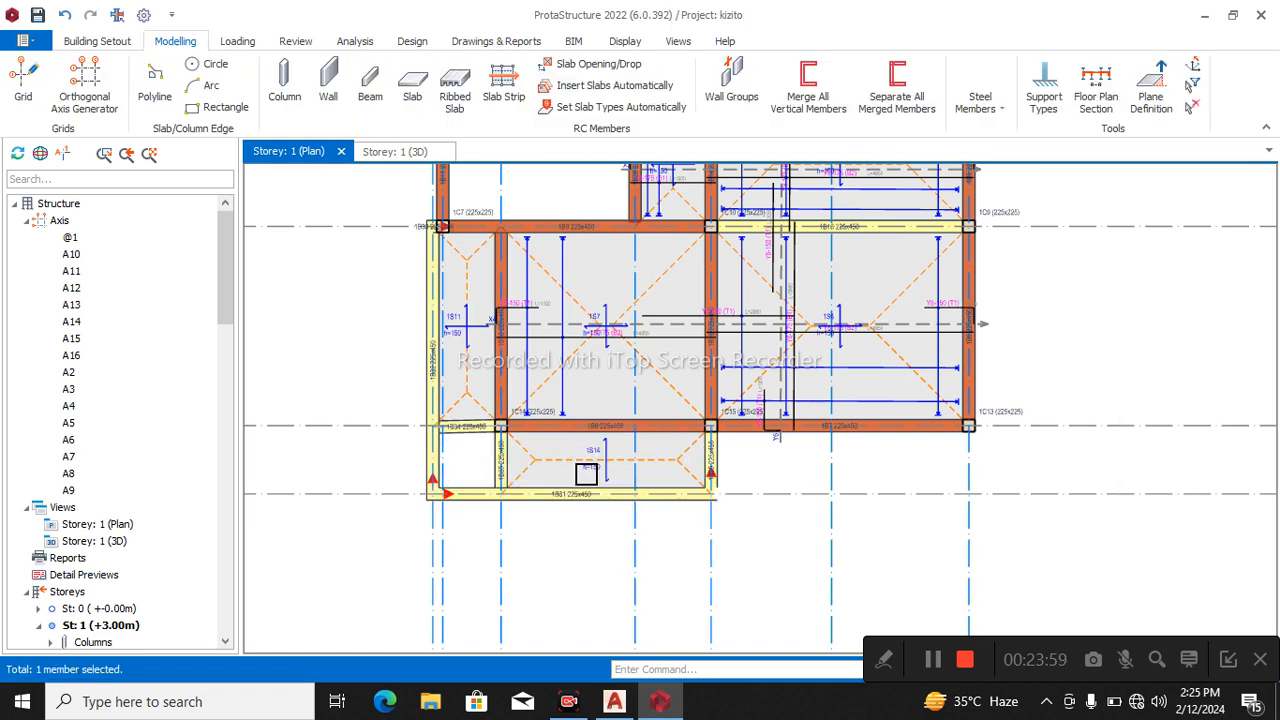
{"action": "left_click", "coordinate": [534, 459]}
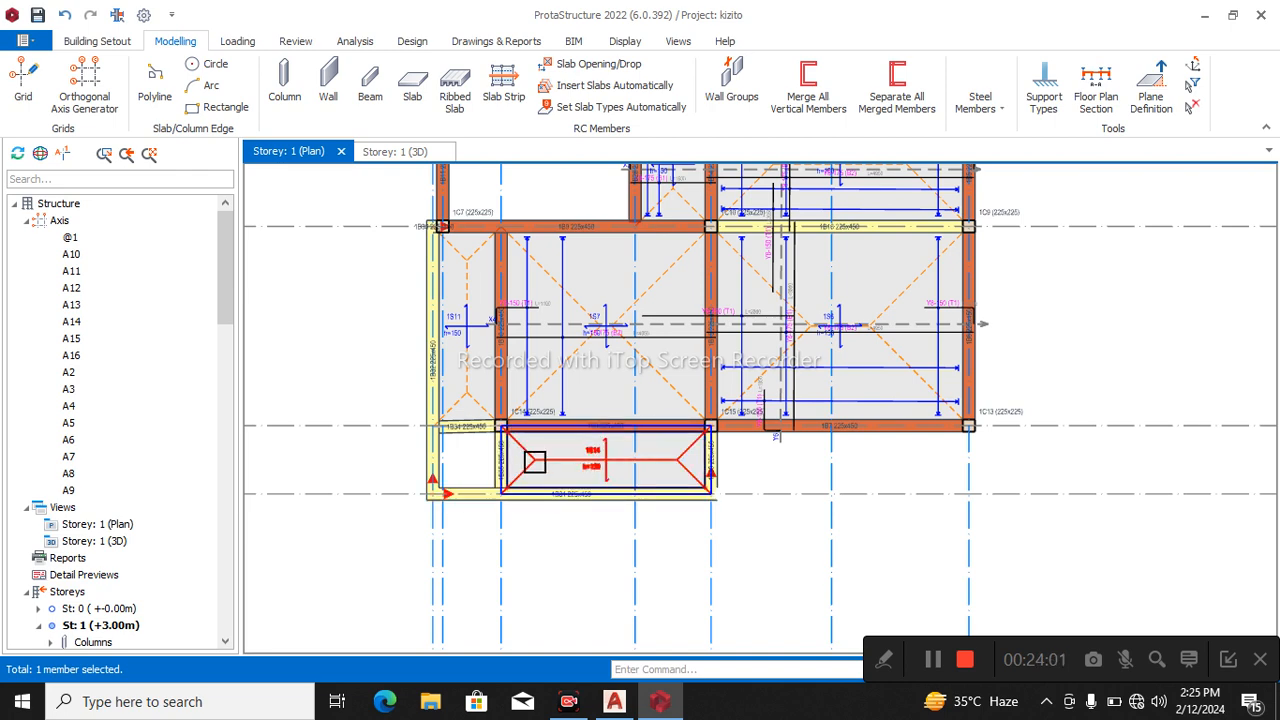
Insert a 150 mm type 1 slab by beam region in the corner bay between axes A16 and A13 and axes A12 and A15.
{"action": "double_click", "coordinate": [535, 462]}
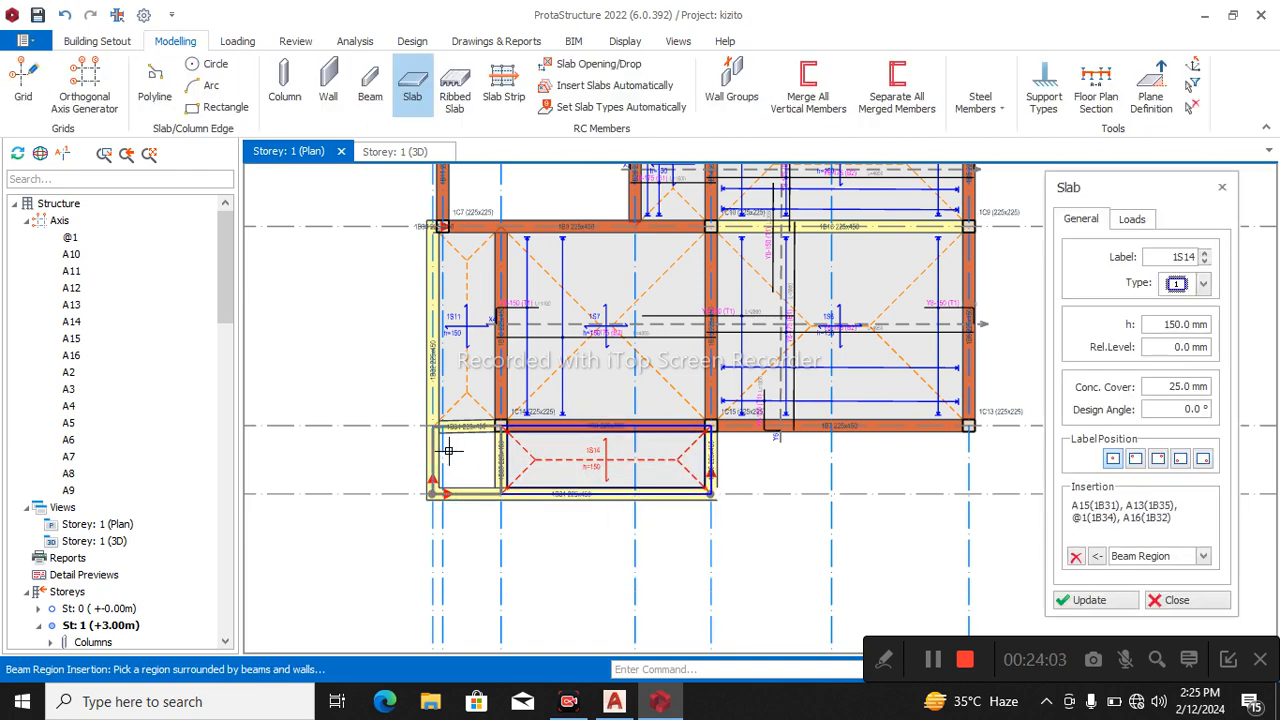
{"action": "left_click", "coordinate": [448, 452]}
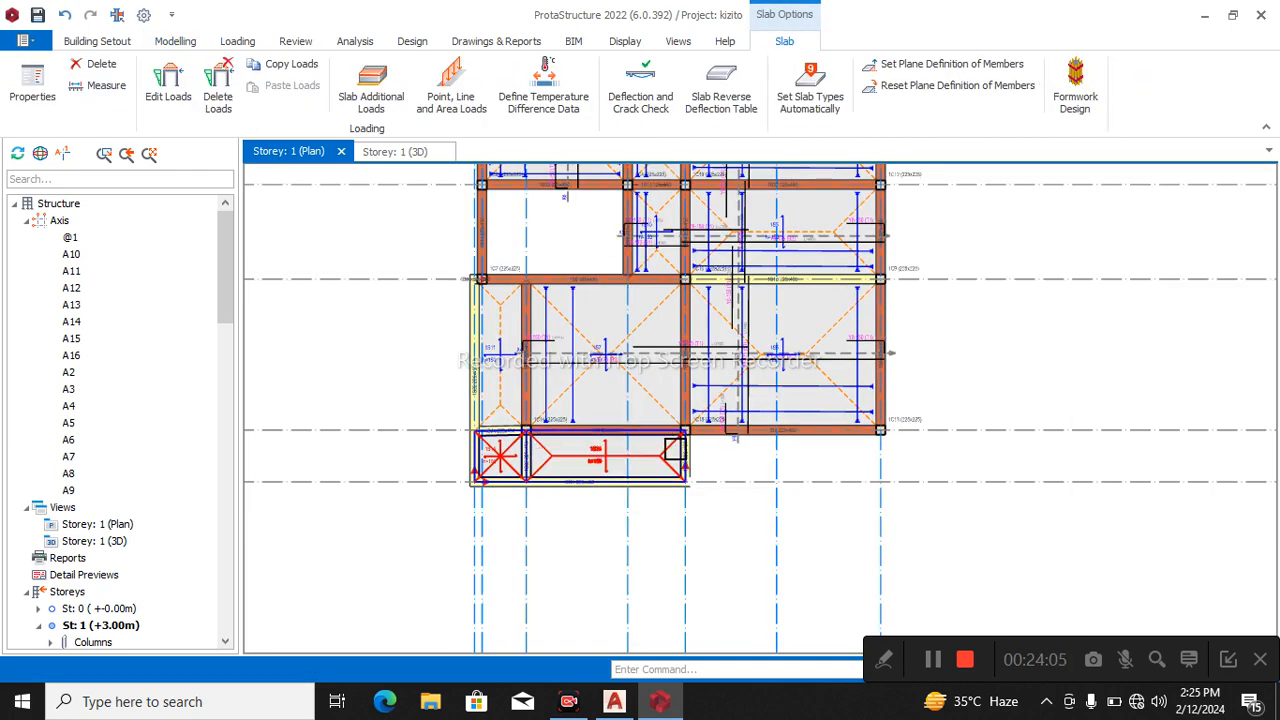
Insert a Y-direction analytical slab strip about 5600 mm long from the outer edge beam through slabs 1S14 and 1S7.
{"action": "left_click", "coordinate": [104, 44]}
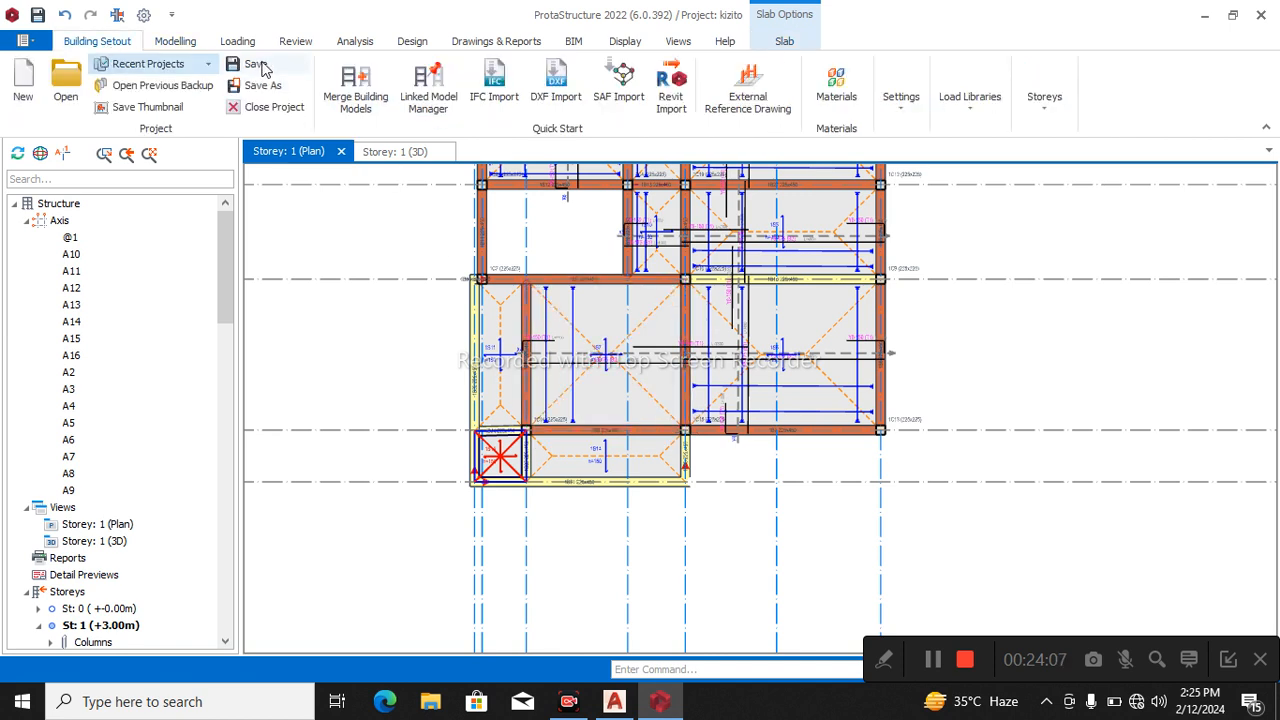
{"action": "left_click", "coordinate": [180, 43]}
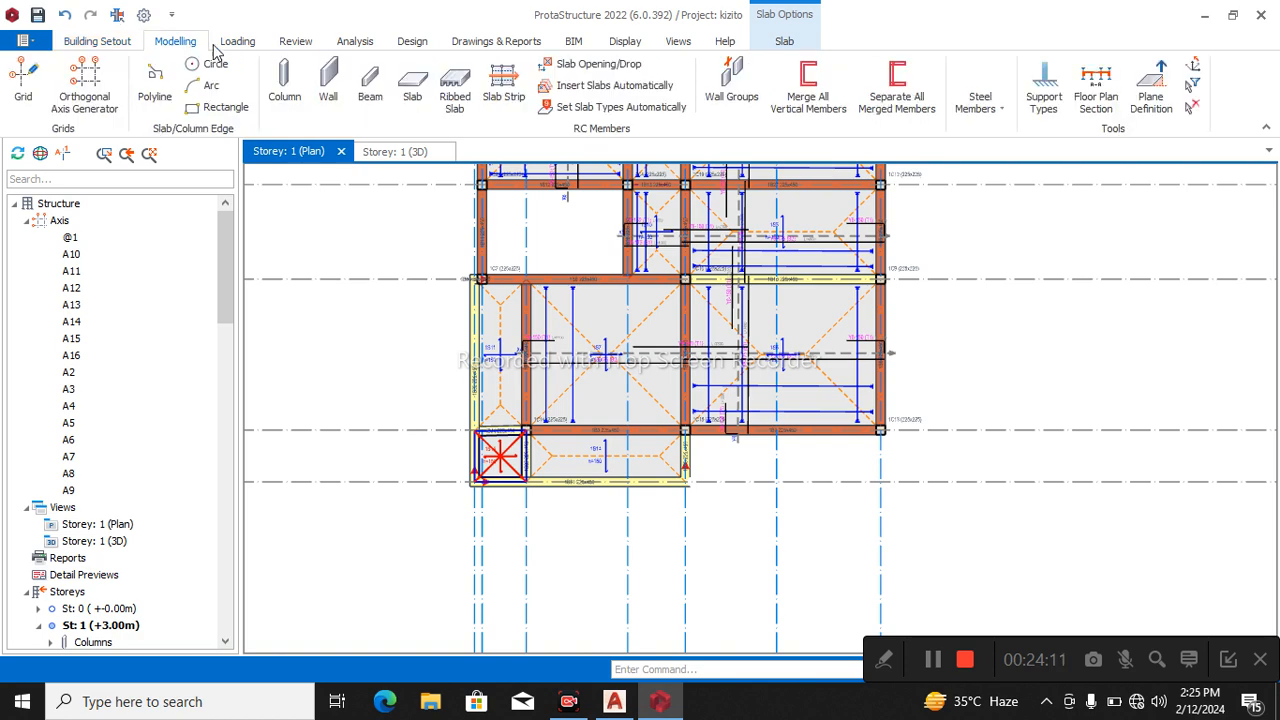
{"action": "left_click", "coordinate": [519, 80]}
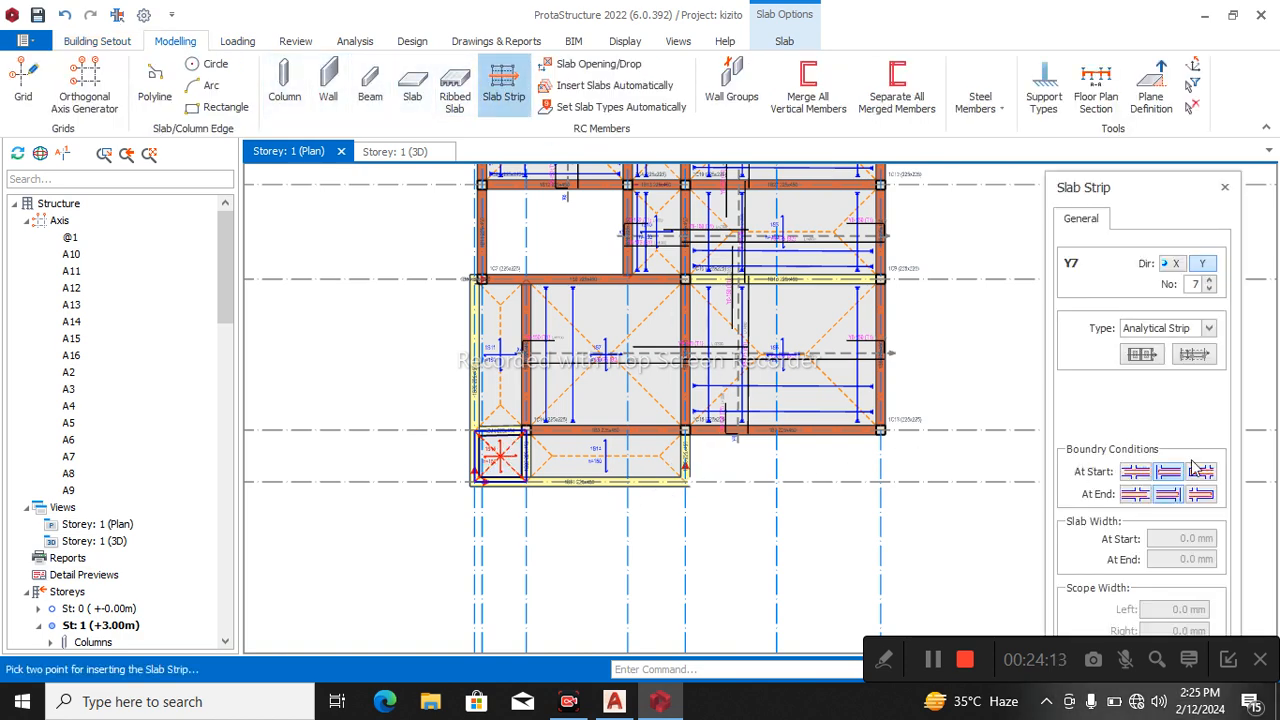
{"action": "scroll", "coordinate": [650, 490], "scroll_direction": "up", "scroll_amount": 3}
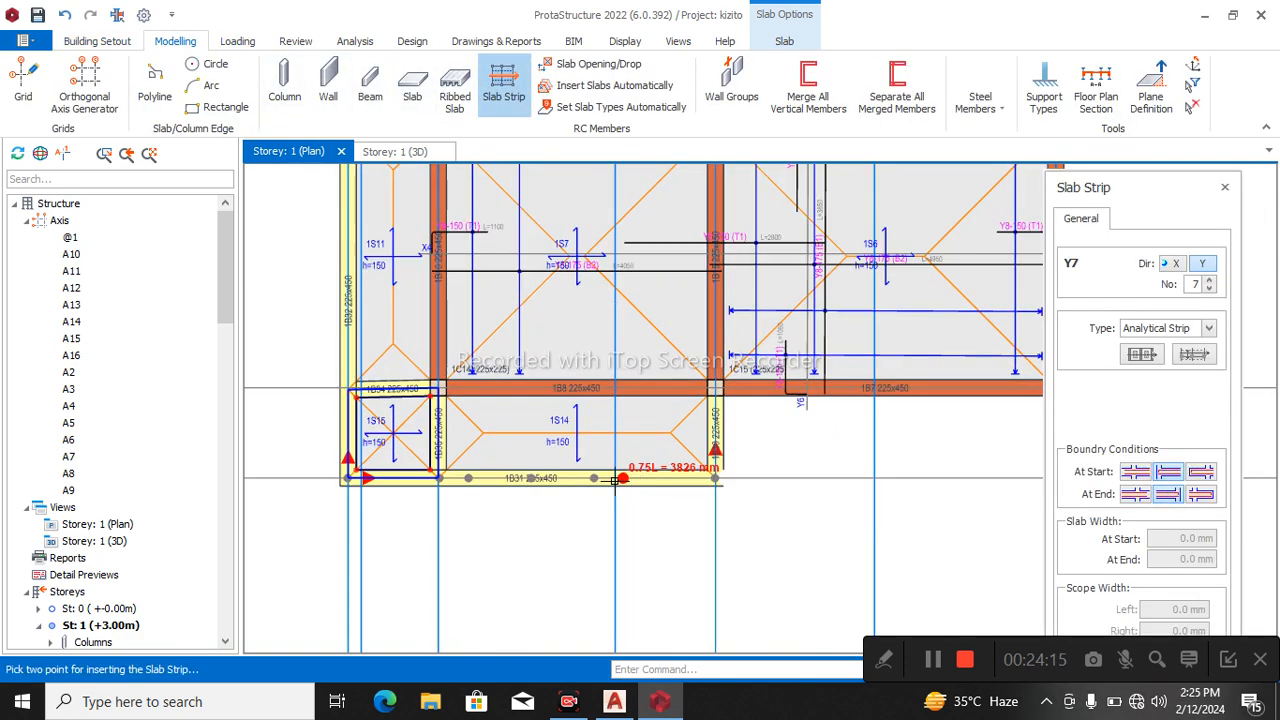
{"action": "left_click", "coordinate": [525, 490]}
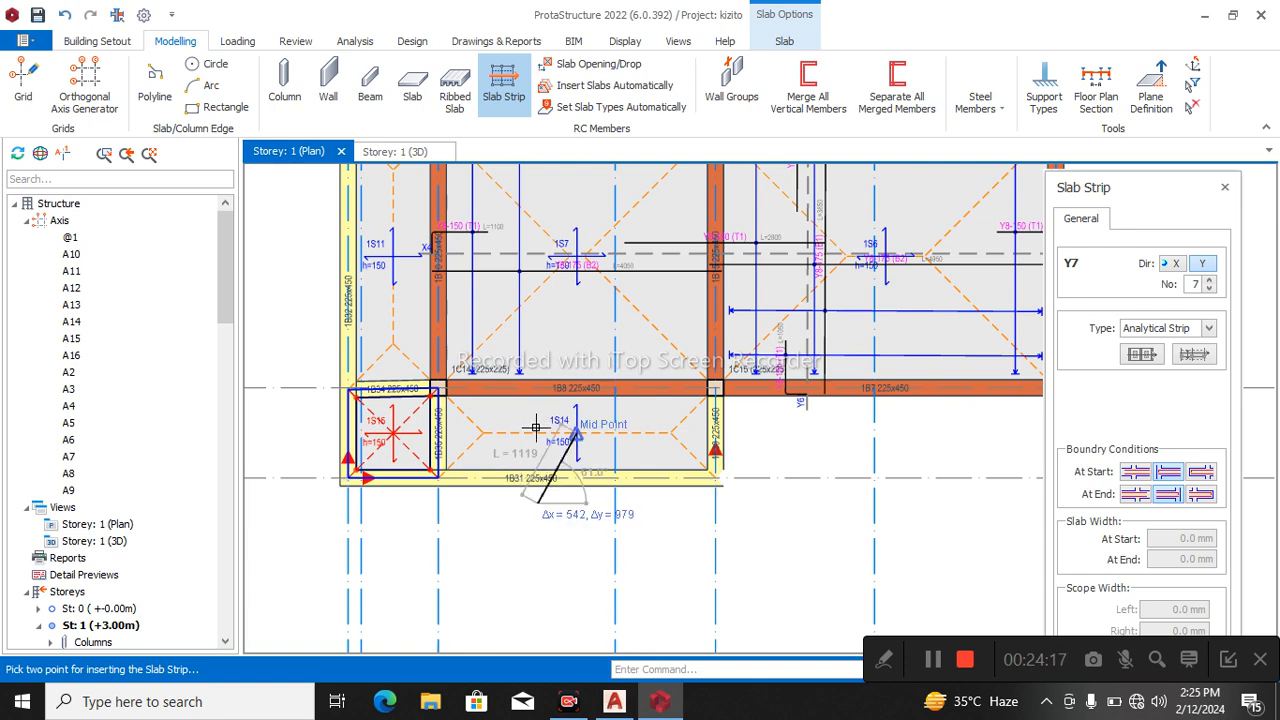
{"action": "scroll", "coordinate": [560, 430], "scroll_direction": "down", "scroll_amount": 2}
{"action": "scroll", "coordinate": [520, 320], "scroll_direction": "up", "scroll_amount": 1}
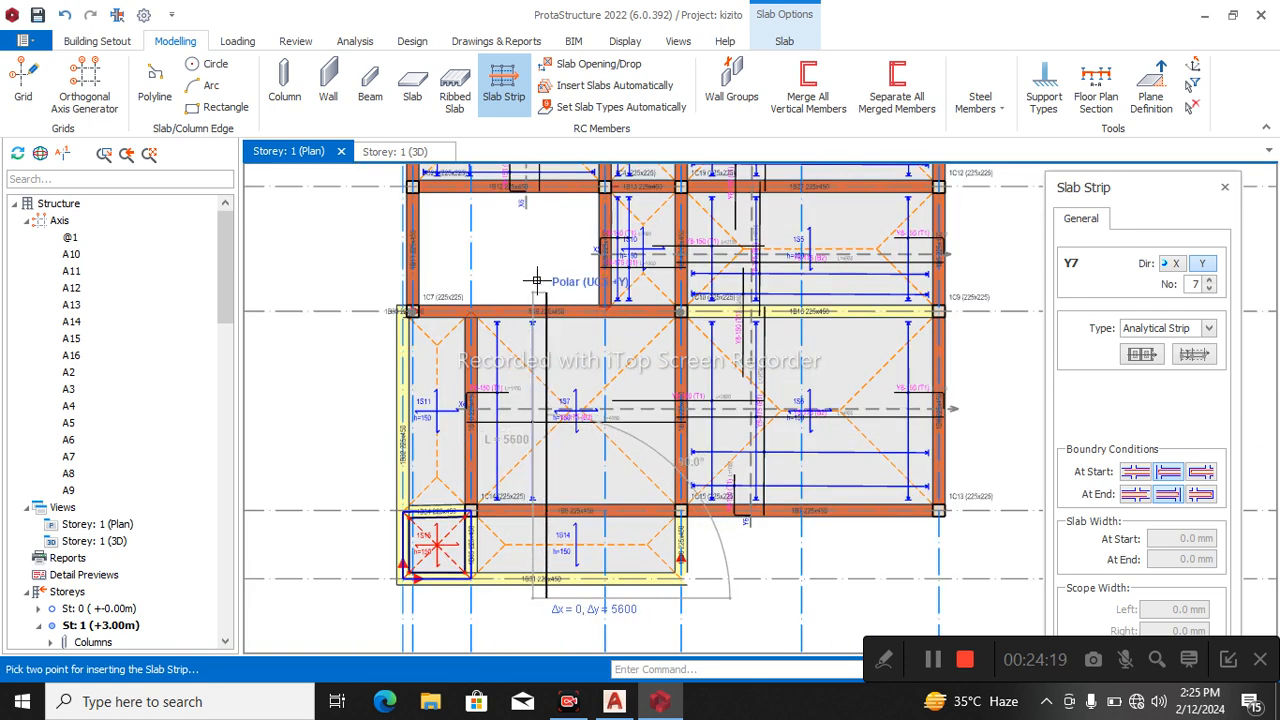
{"action": "left_click", "coordinate": [548, 293]}
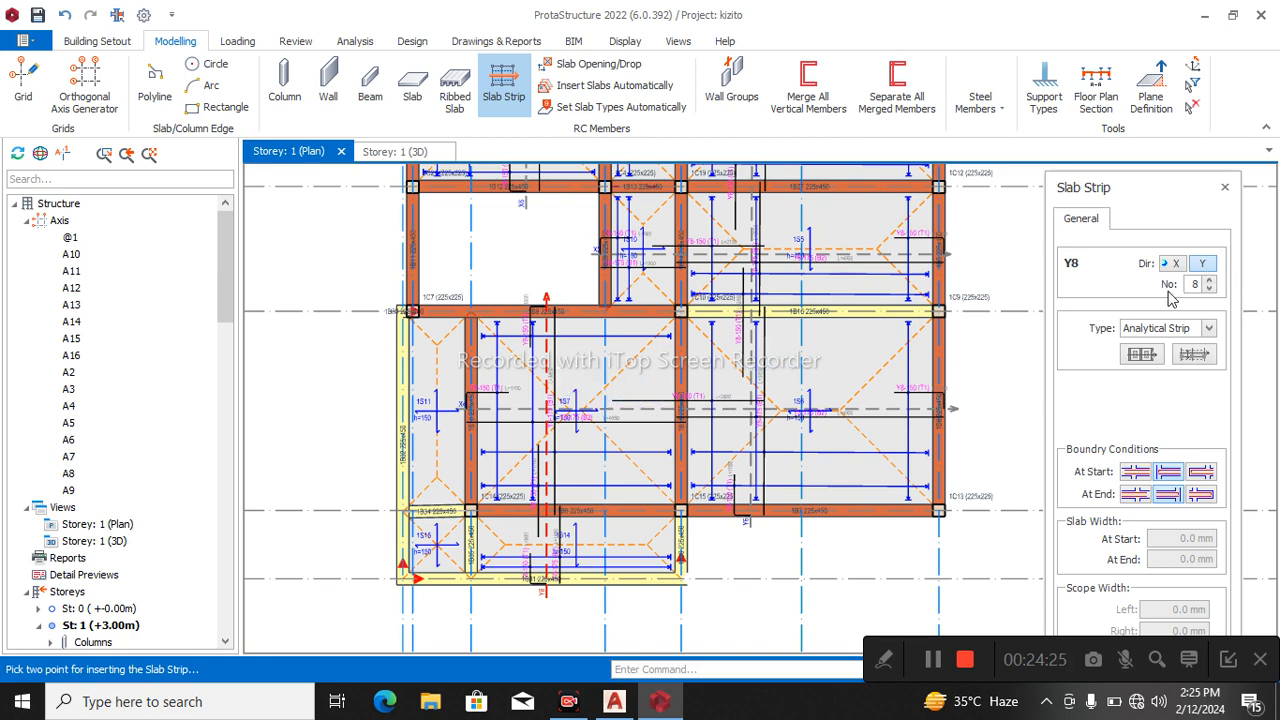
Insert a second Y-direction analytical slab strip through the corner cantilever slab and slab 1S11, ending beyond beam 1B9's axis.
{"action": "scroll", "coordinate": [468, 583], "scroll_direction": "up", "scroll_amount": 2}
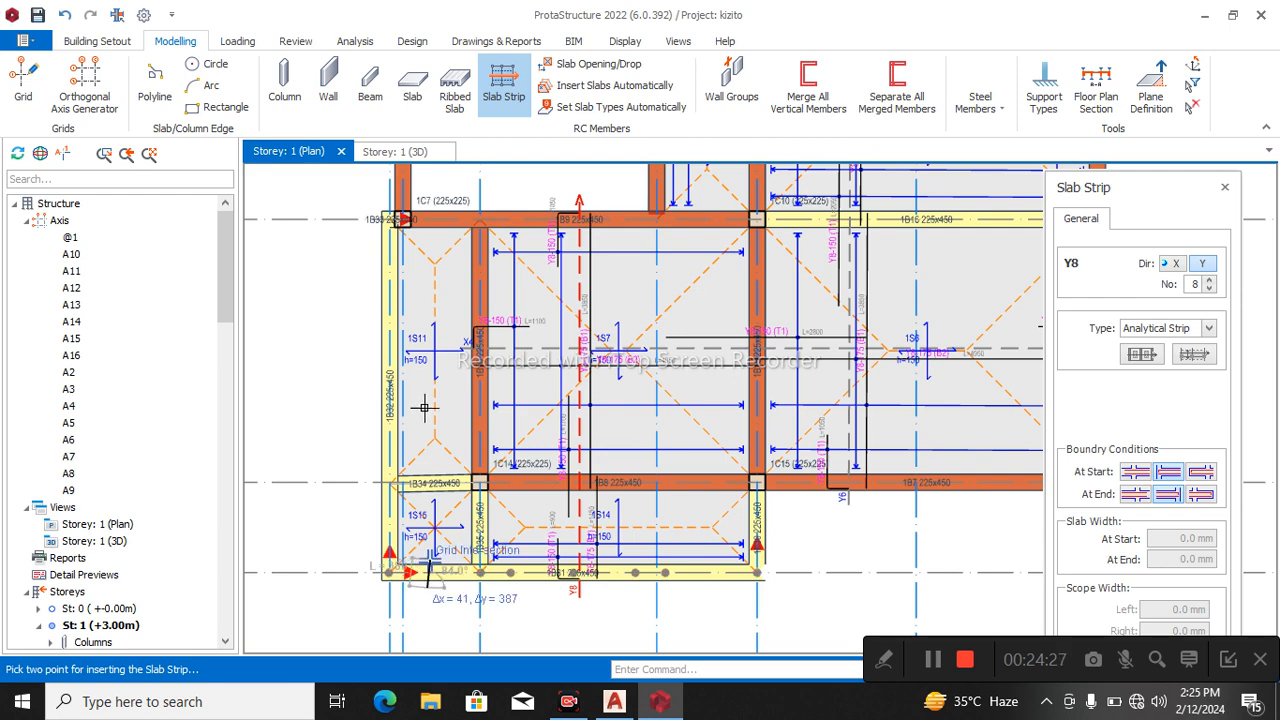
{"action": "scroll", "coordinate": [426, 500], "scroll_direction": "down", "scroll_amount": 2}
{"action": "scroll", "coordinate": [430, 400], "scroll_direction": "up", "scroll_amount": 2}
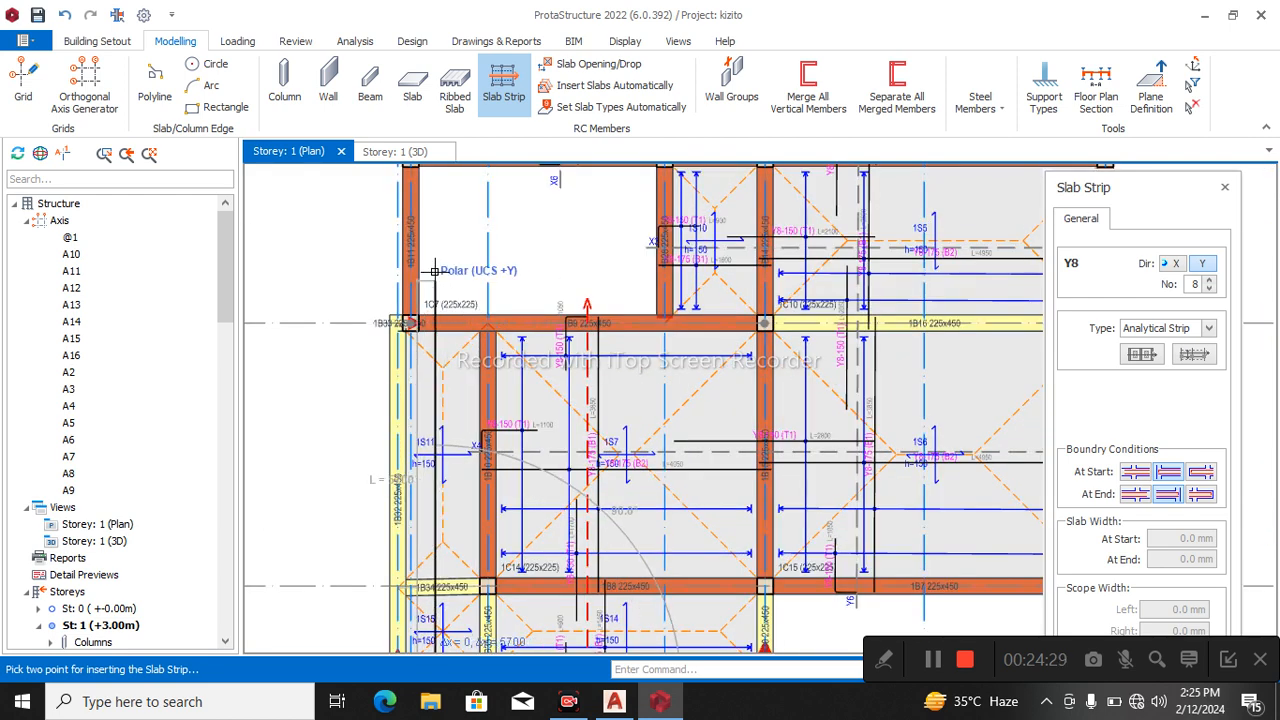
{"action": "left_click", "coordinate": [434, 273]}
{"action": "scroll", "coordinate": [436, 275], "scroll_direction": "down", "scroll_amount": 1}
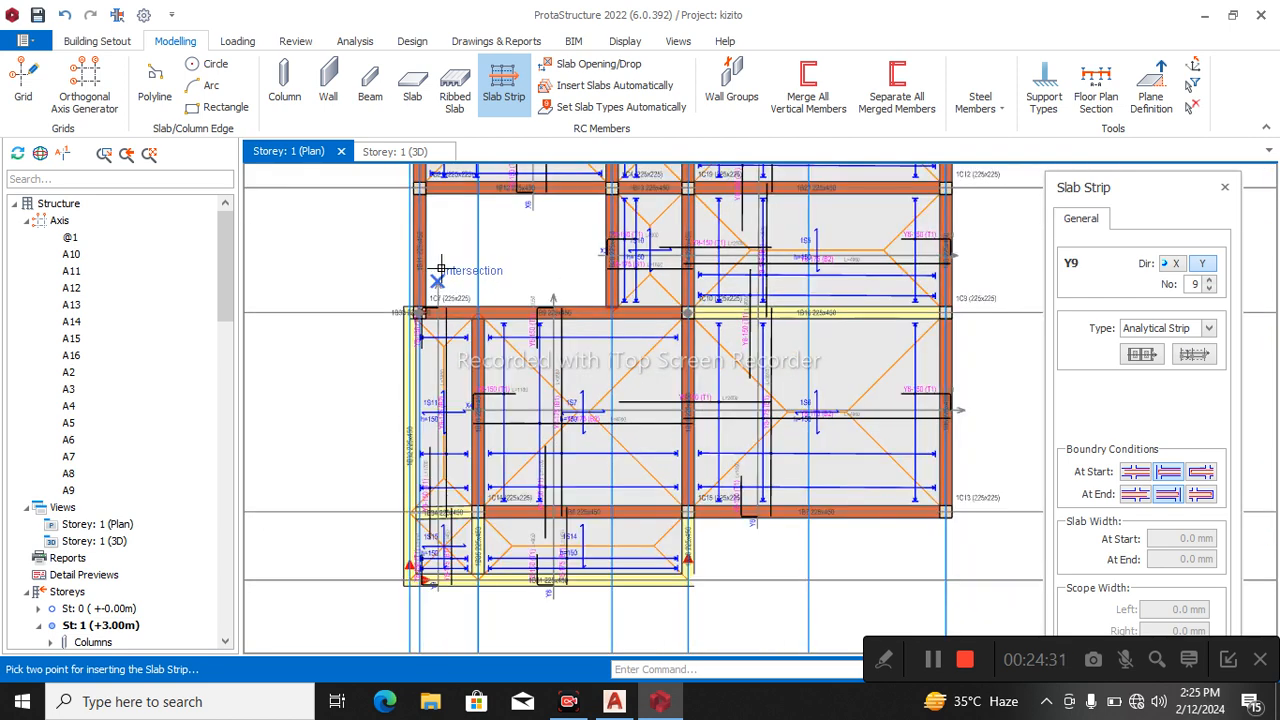
{"action": "key", "text": "Escape"}
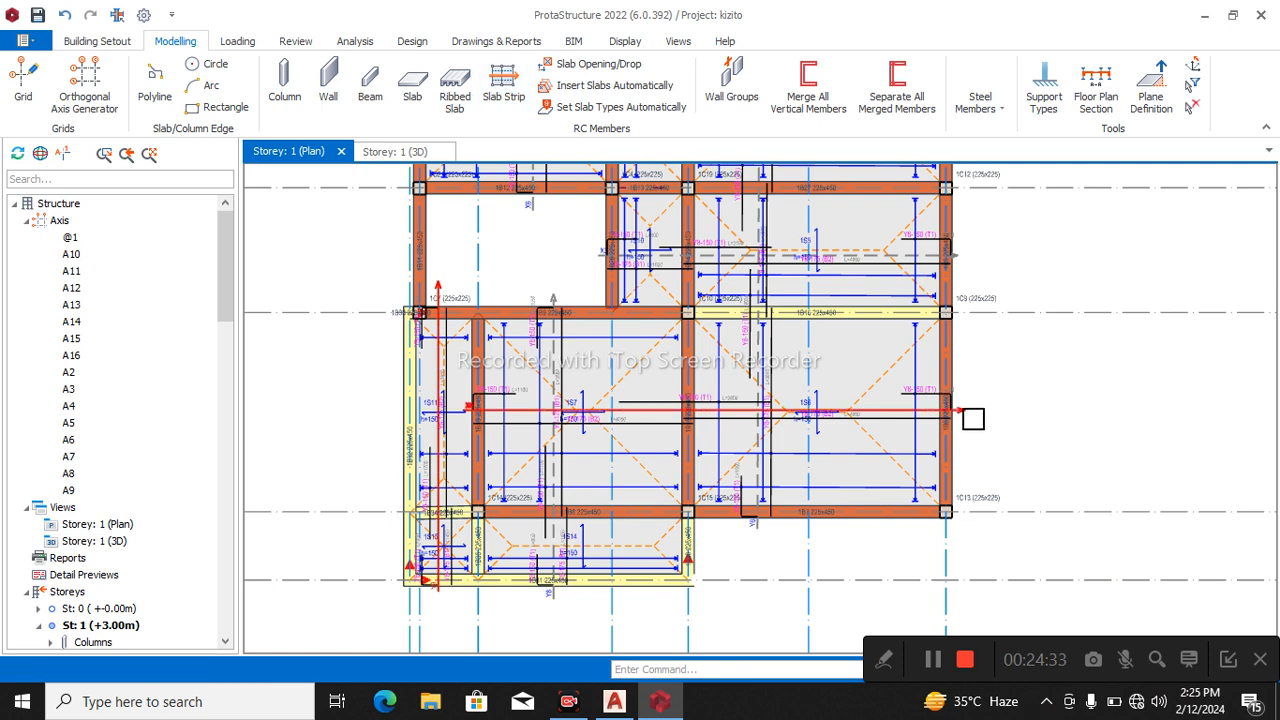
Delete slab strip X4, which runs only through slabs 1S7 and 1S6.
{"action": "mouse_move", "coordinate": [973, 418]}
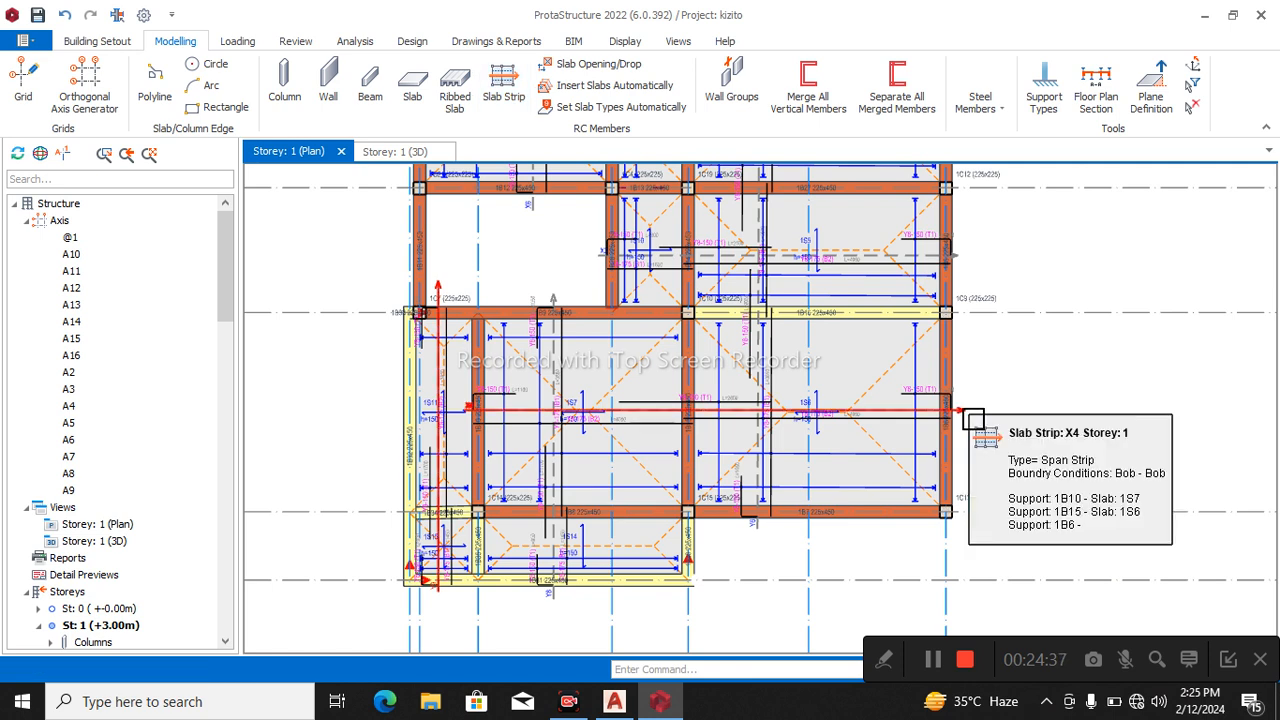
{"action": "left_click", "coordinate": [973, 418]}
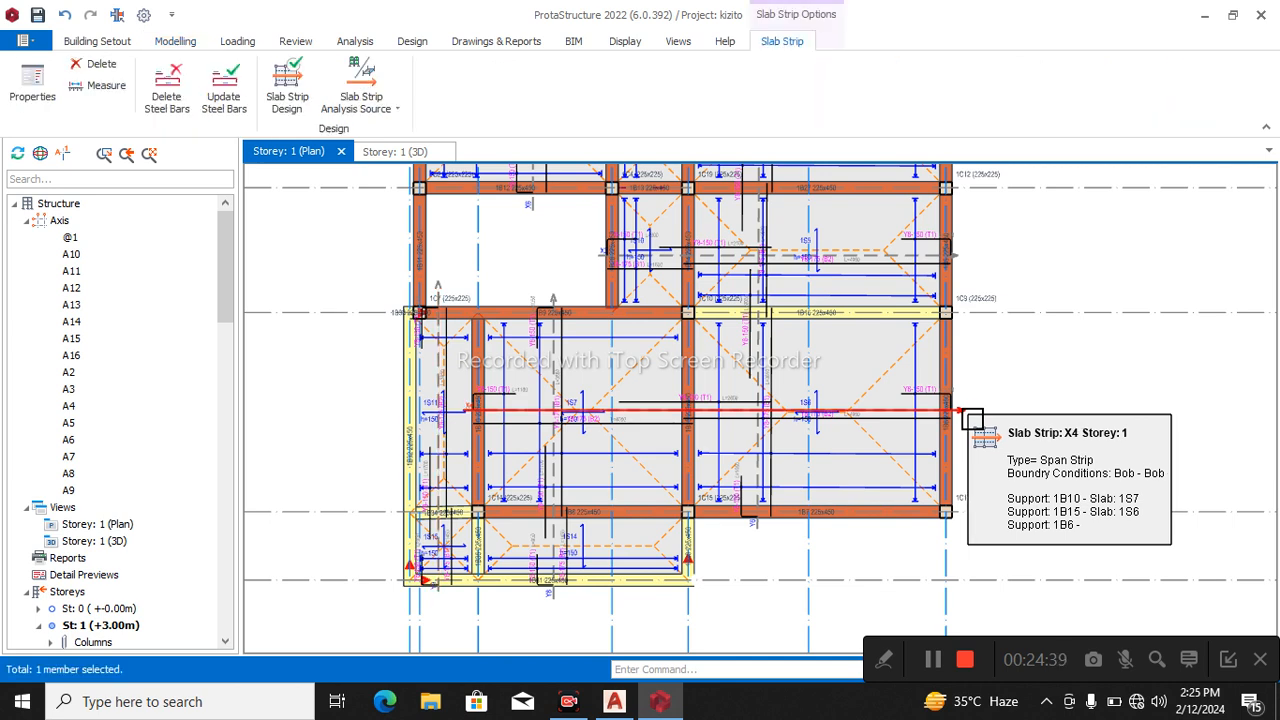
{"action": "key", "text": "Delete"}
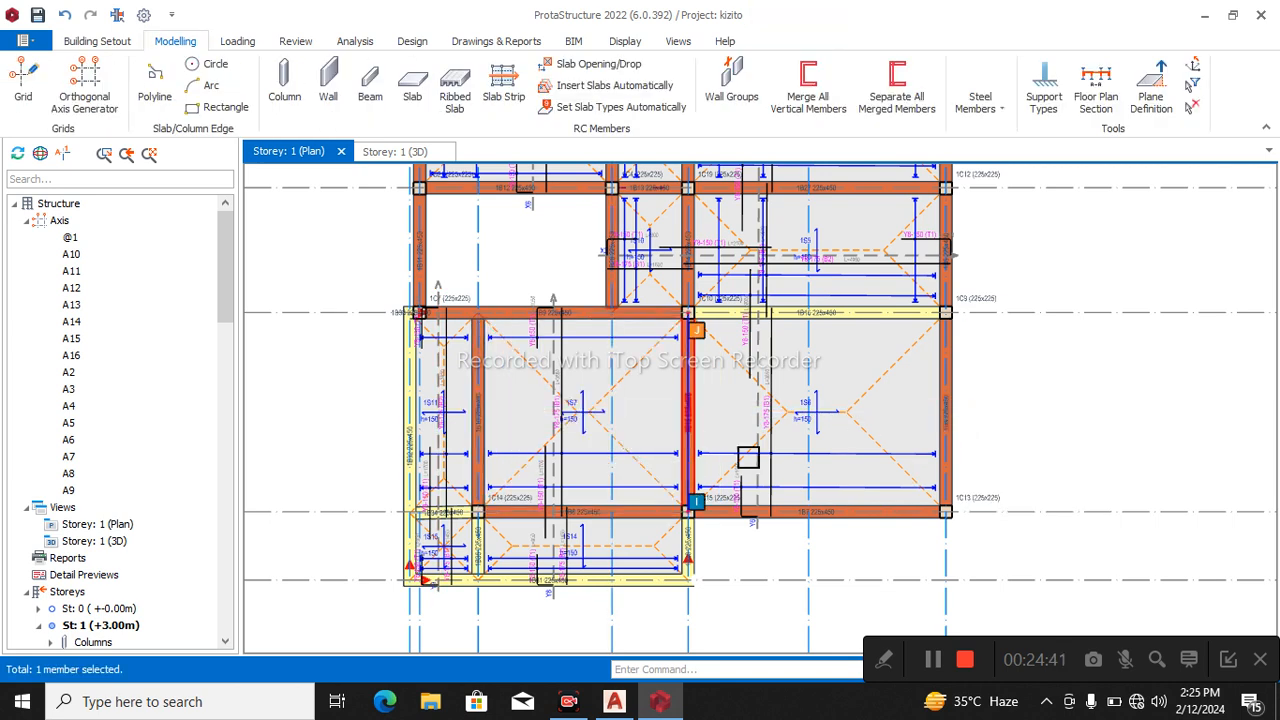
{"action": "key", "text": "Escape"}
Insert an X-direction analytical slab strip about 10500 mm long across slabs 1S11, 1S7 and 1S6, starting outside edge beam 1B32.
{"action": "left_click", "coordinate": [503, 85]}
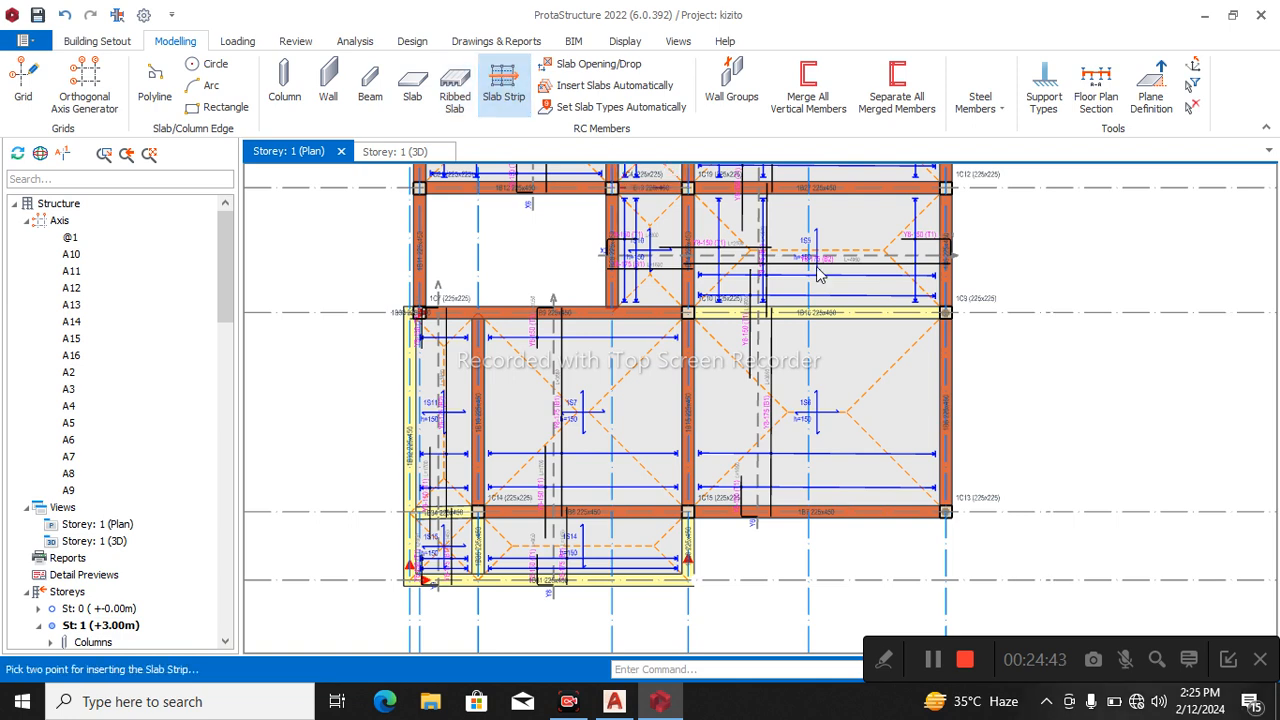
{"action": "left_click", "coordinate": [1172, 263]}
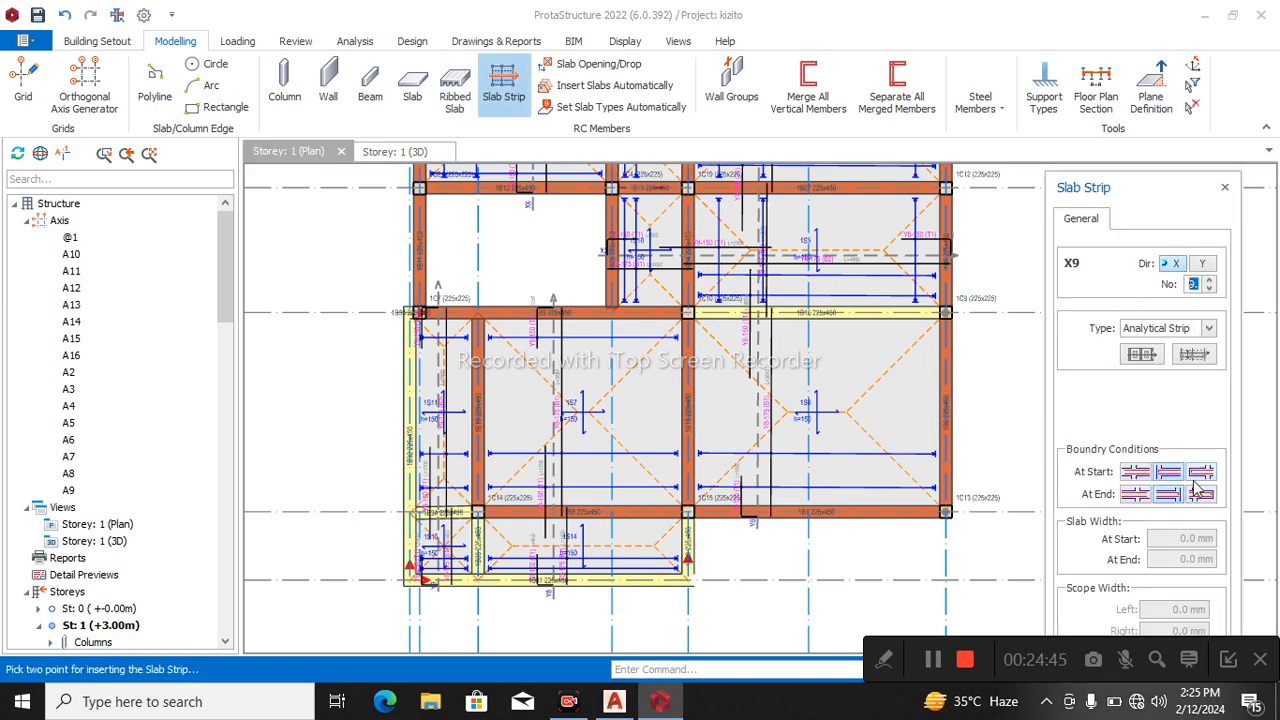
{"action": "scroll", "coordinate": [397, 407], "scroll_direction": "up", "scroll_amount": 2}
{"action": "left_click", "coordinate": [370, 420]}
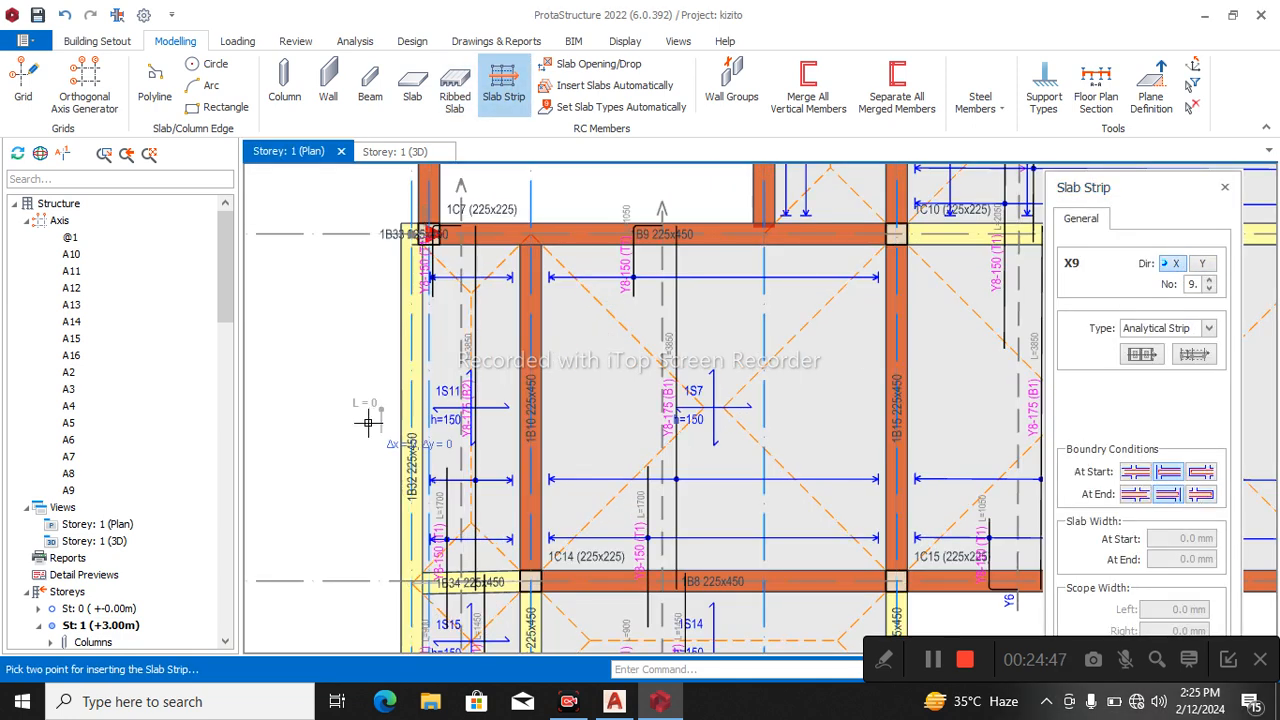
{"action": "scroll", "coordinate": [370, 462], "scroll_direction": "down", "scroll_amount": 3}
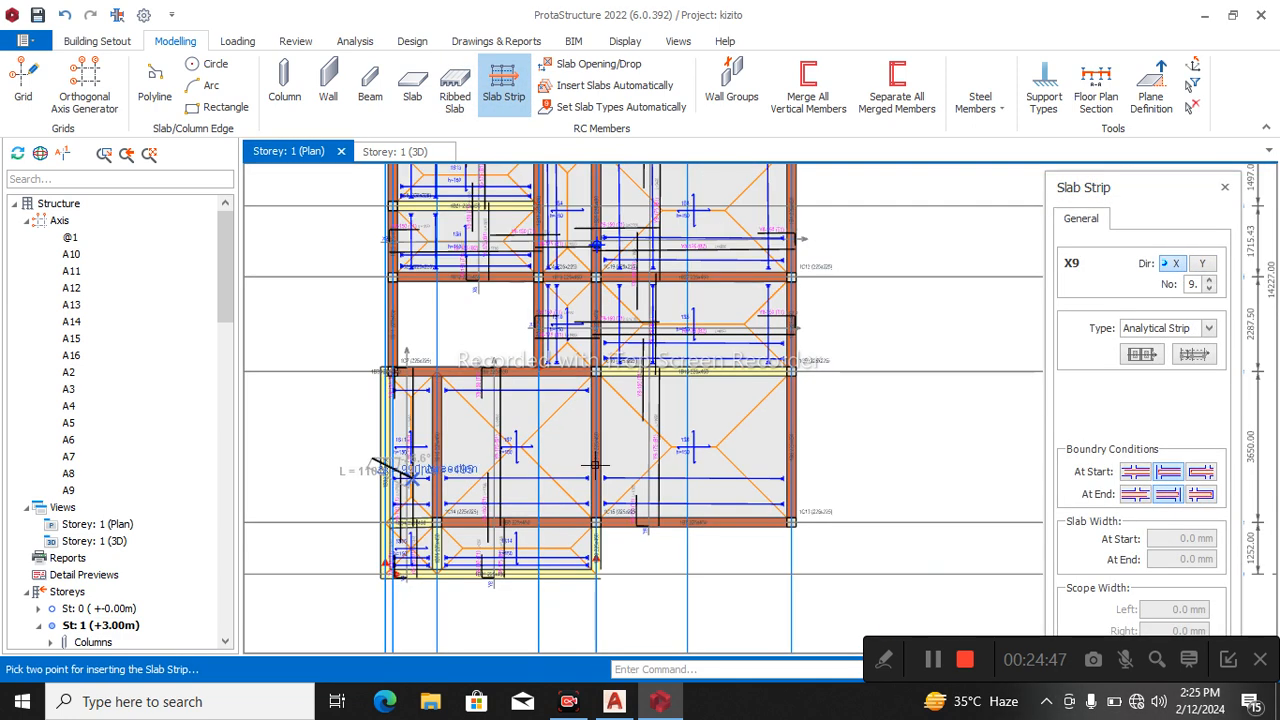
{"action": "left_click", "coordinate": [803, 452]}
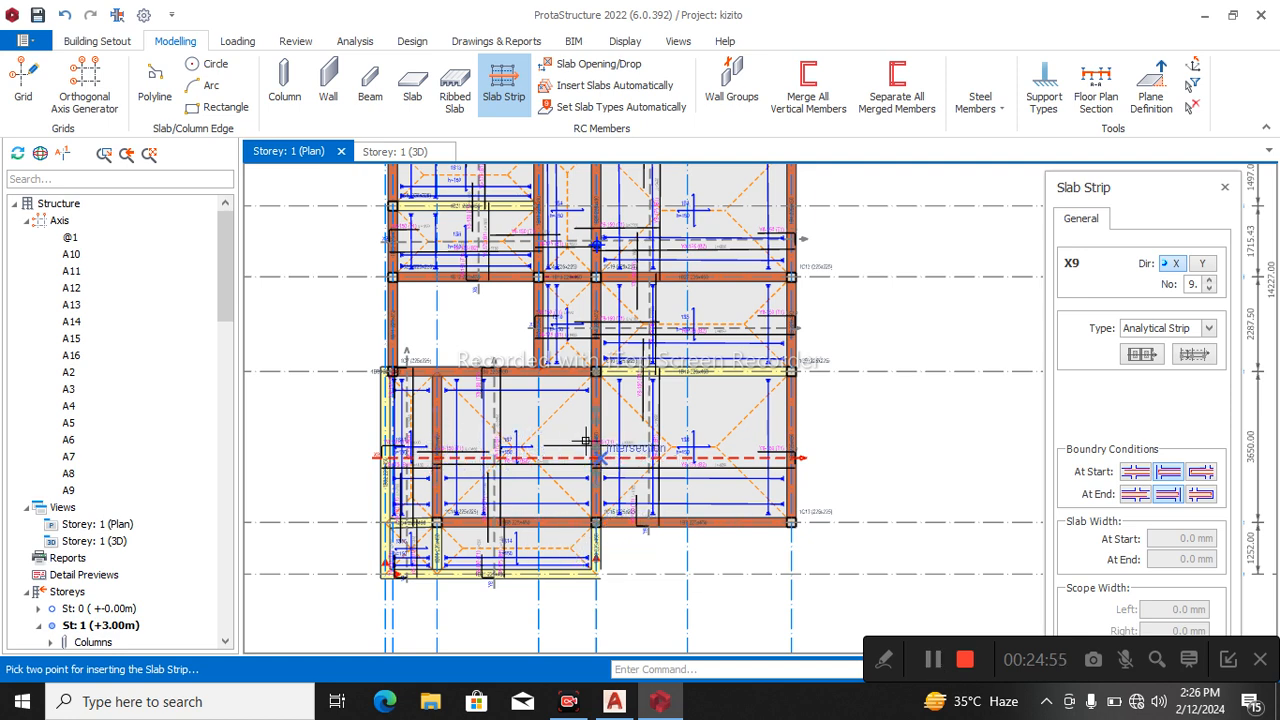
Examine the Storey 1 3D view, checking the rebuilt cantilever slabs and edge beams and the details of beam 1B8.
{"action": "scroll", "coordinate": [545, 460], "scroll_direction": "down", "scroll_amount": 2}
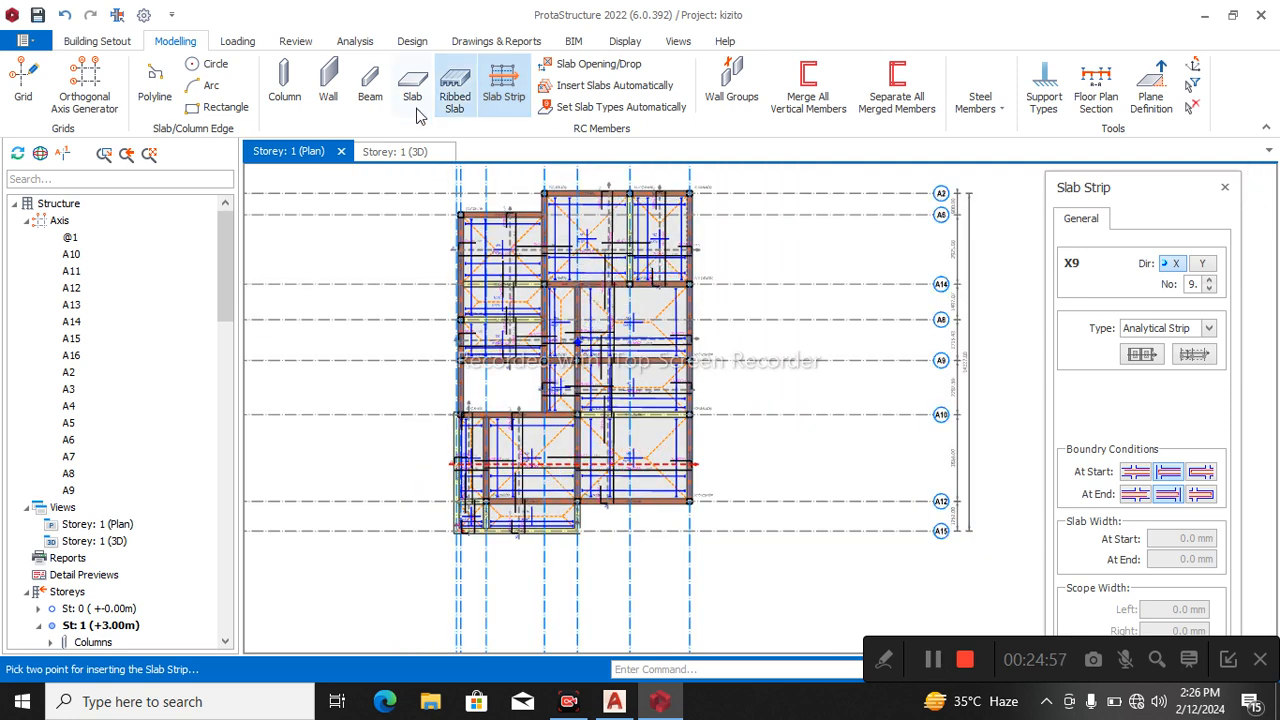
{"action": "left_click", "coordinate": [388, 152]}
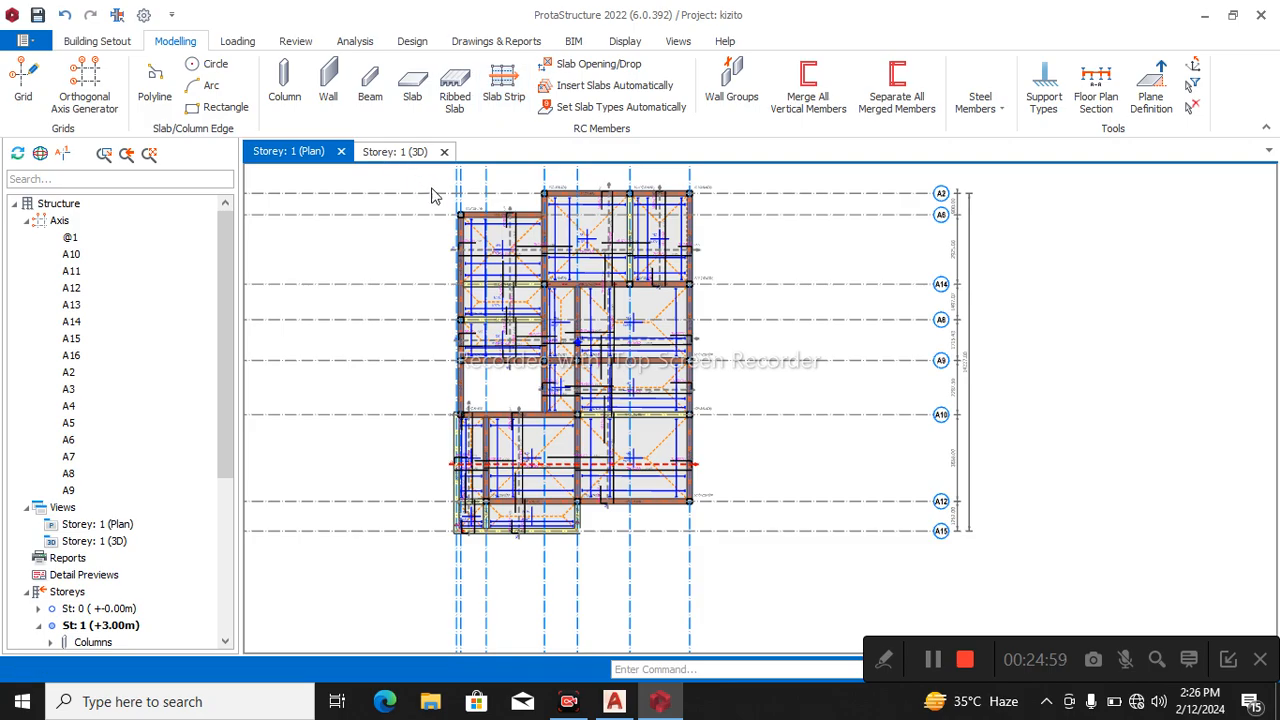
{"action": "scroll", "coordinate": [700, 442], "scroll_direction": "up", "scroll_amount": 3}
{"action": "scroll", "coordinate": [691, 440], "scroll_direction": "down", "scroll_amount": 4}
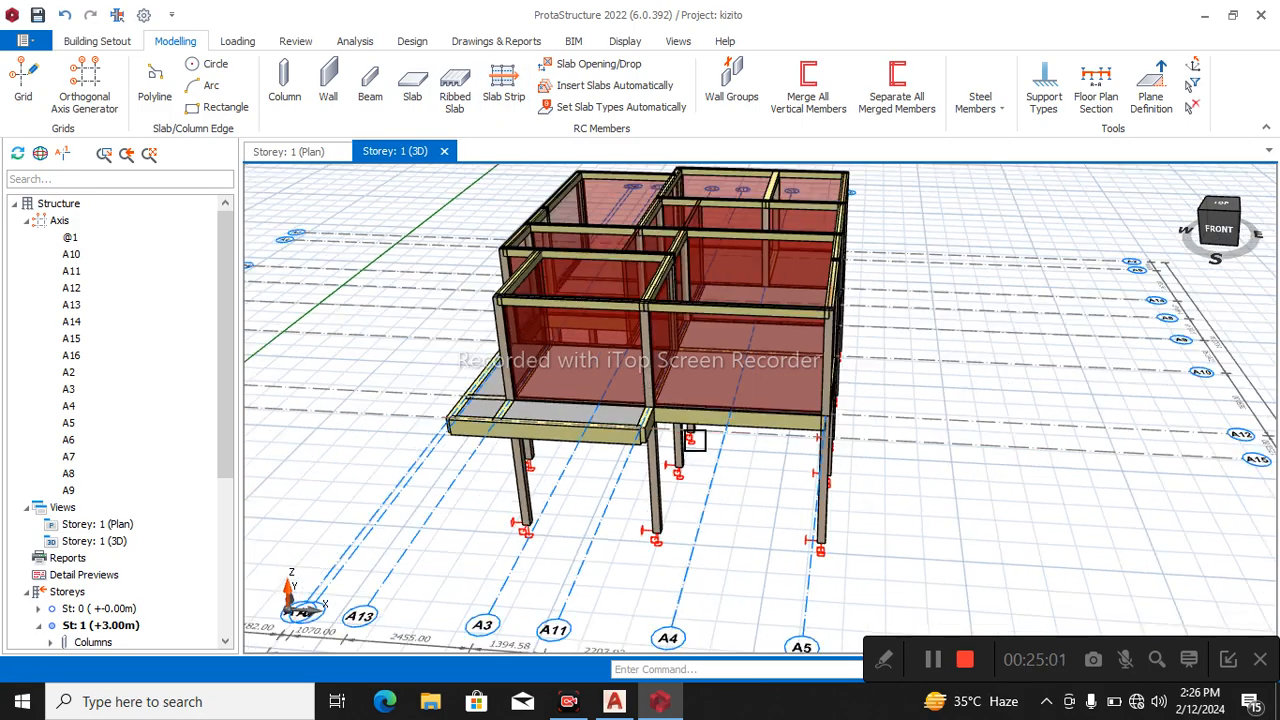
{"action": "mouse_move", "coordinate": [687, 450]}
{"action": "middle_mouse_down"}
{"action": "mouse_move", "coordinate": [798, 430]}
{"action": "mouse_move", "coordinate": [713, 449]}
{"action": "mouse_move", "coordinate": [700, 433]}
{"action": "middle_mouse_up"}
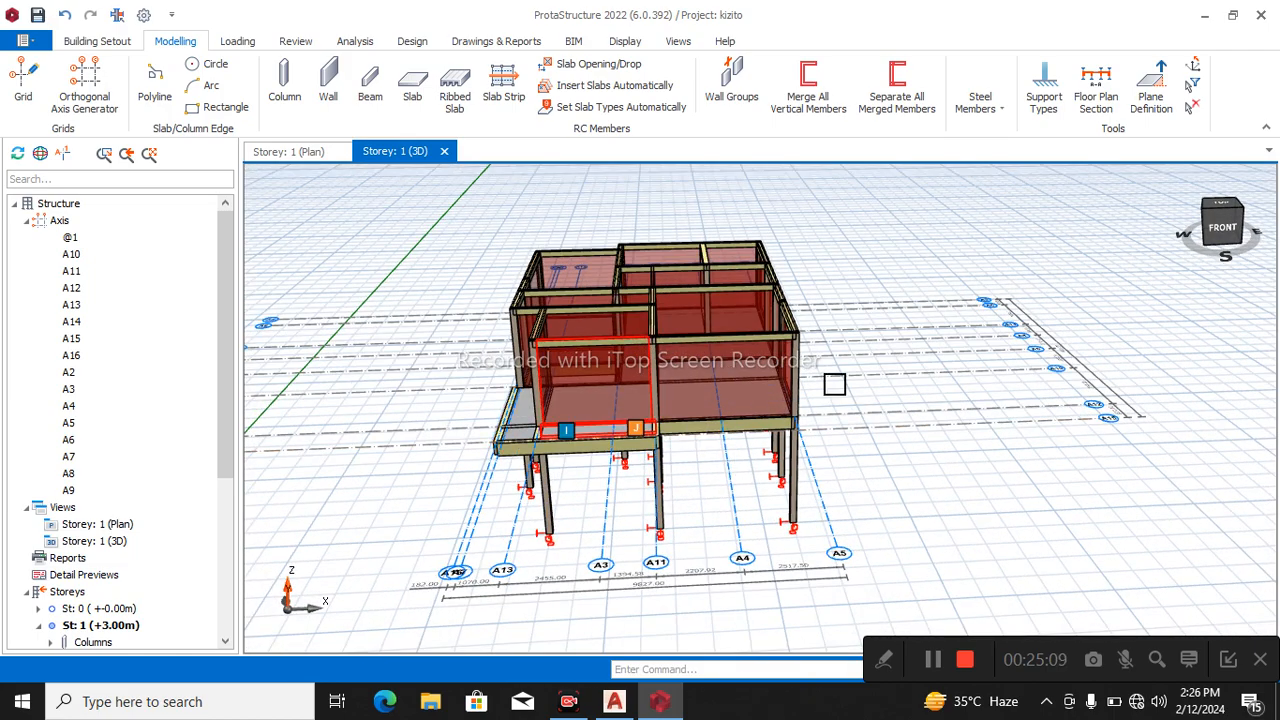
{"action": "mouse_move", "coordinate": [577, 398]}
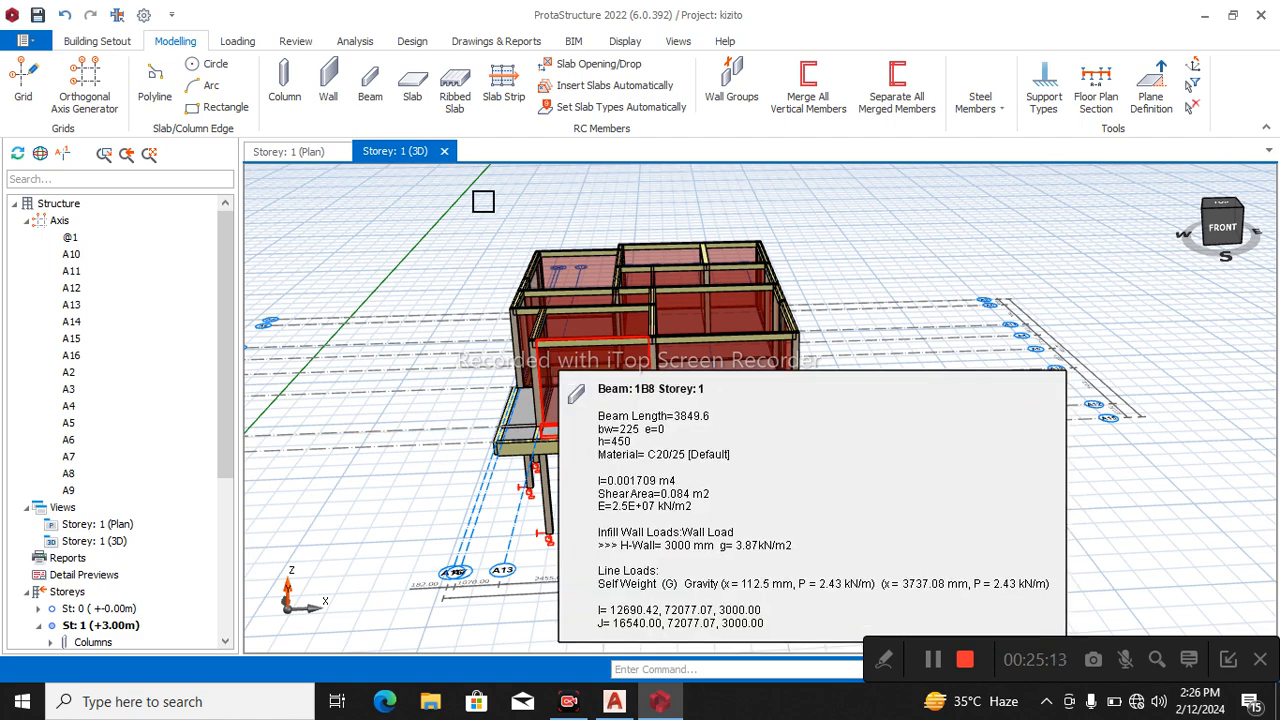
Disable the 10, 13, 25 and 32 mm bars for columns in the Grade 410 (Type 2) rebar table of the building analysis.
{"action": "left_click", "coordinate": [354, 42]}
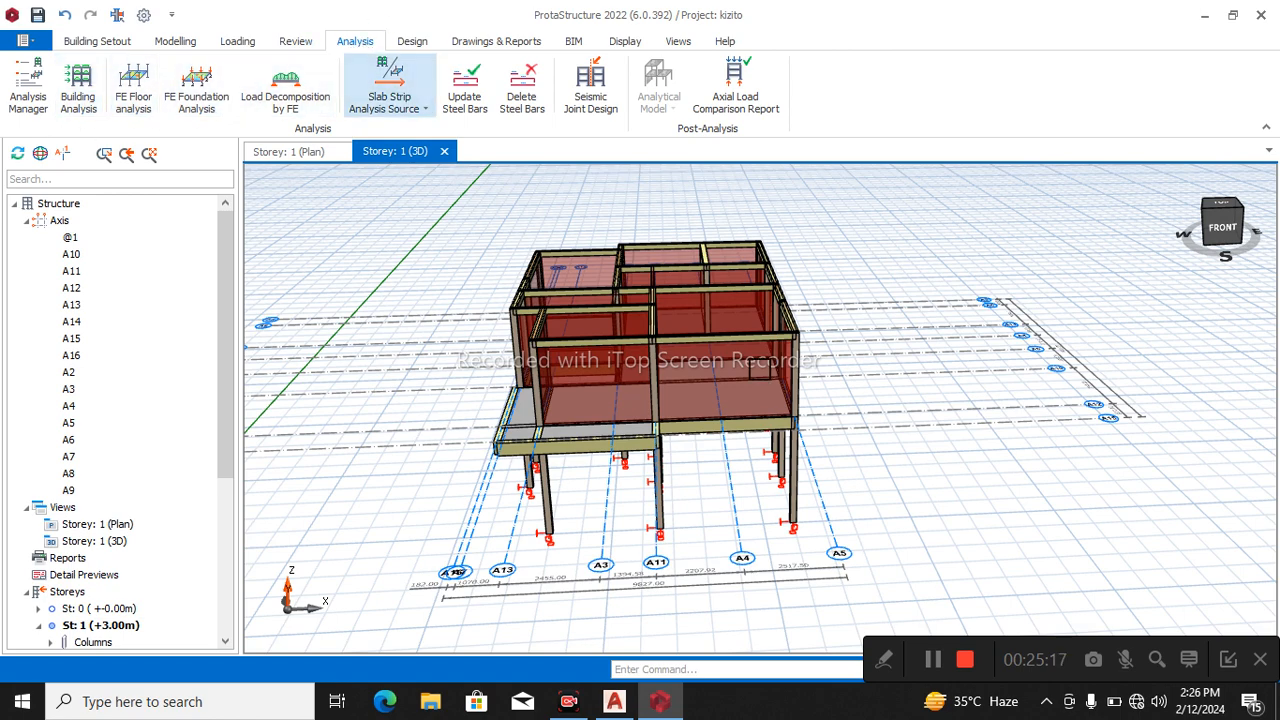
{"action": "left_click", "coordinate": [933, 661]}
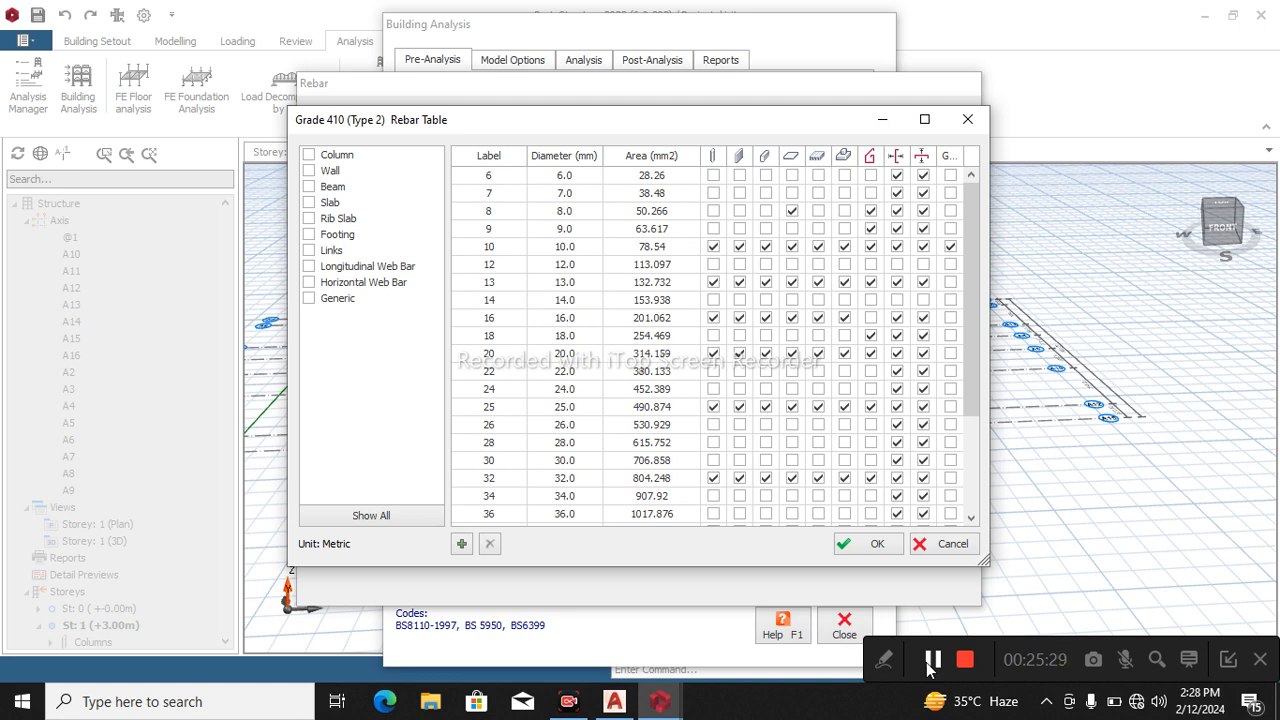
{"action": "left_click", "coordinate": [713, 247]}
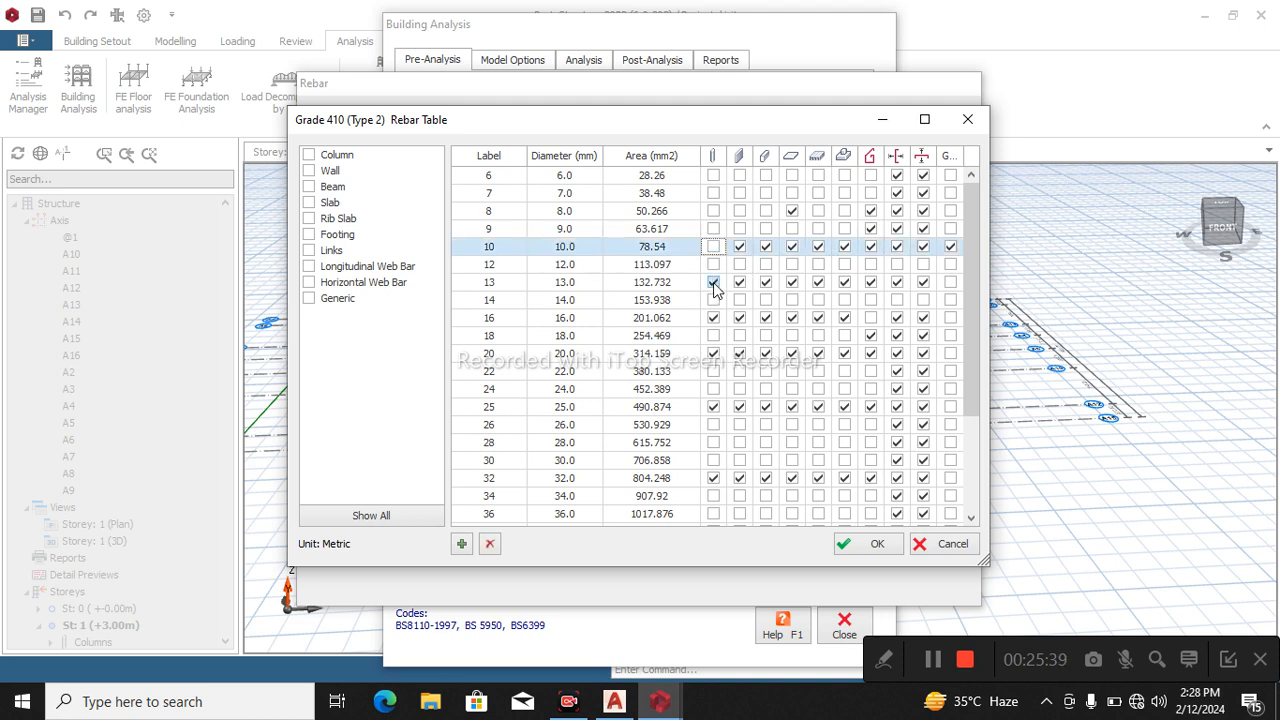
{"action": "left_click", "coordinate": [713, 265]}
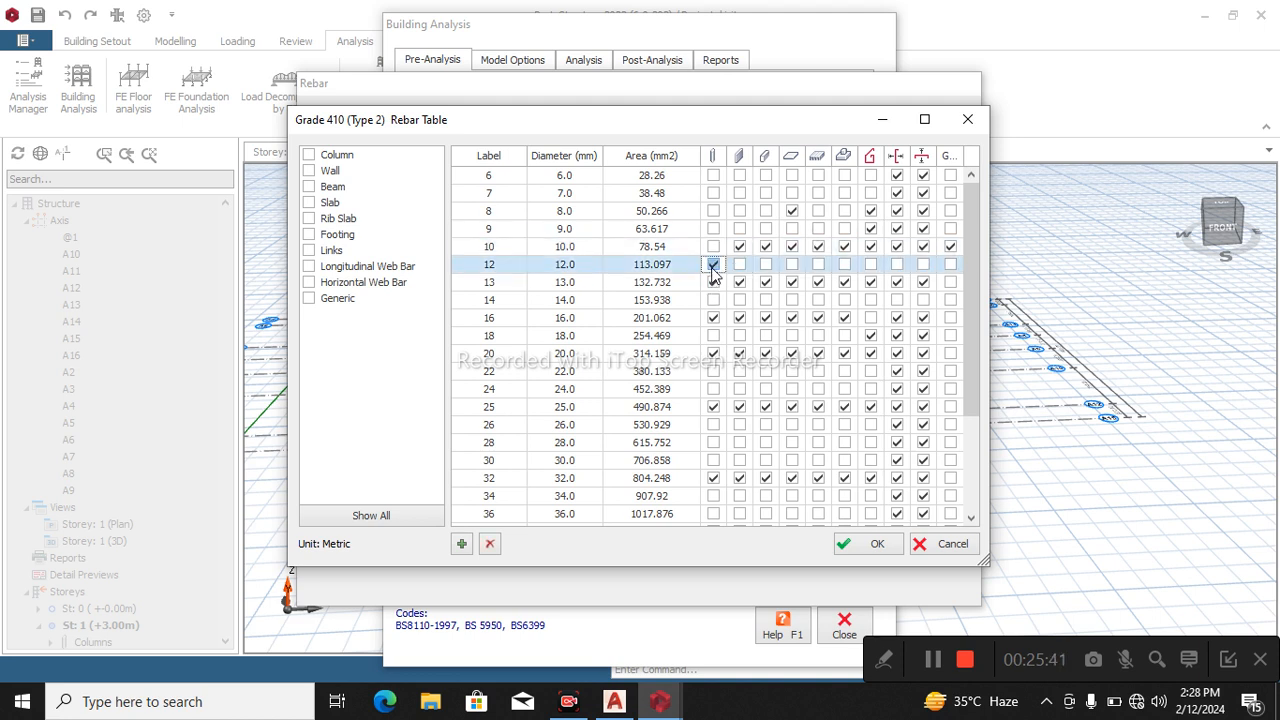
{"action": "left_click", "coordinate": [713, 283]}
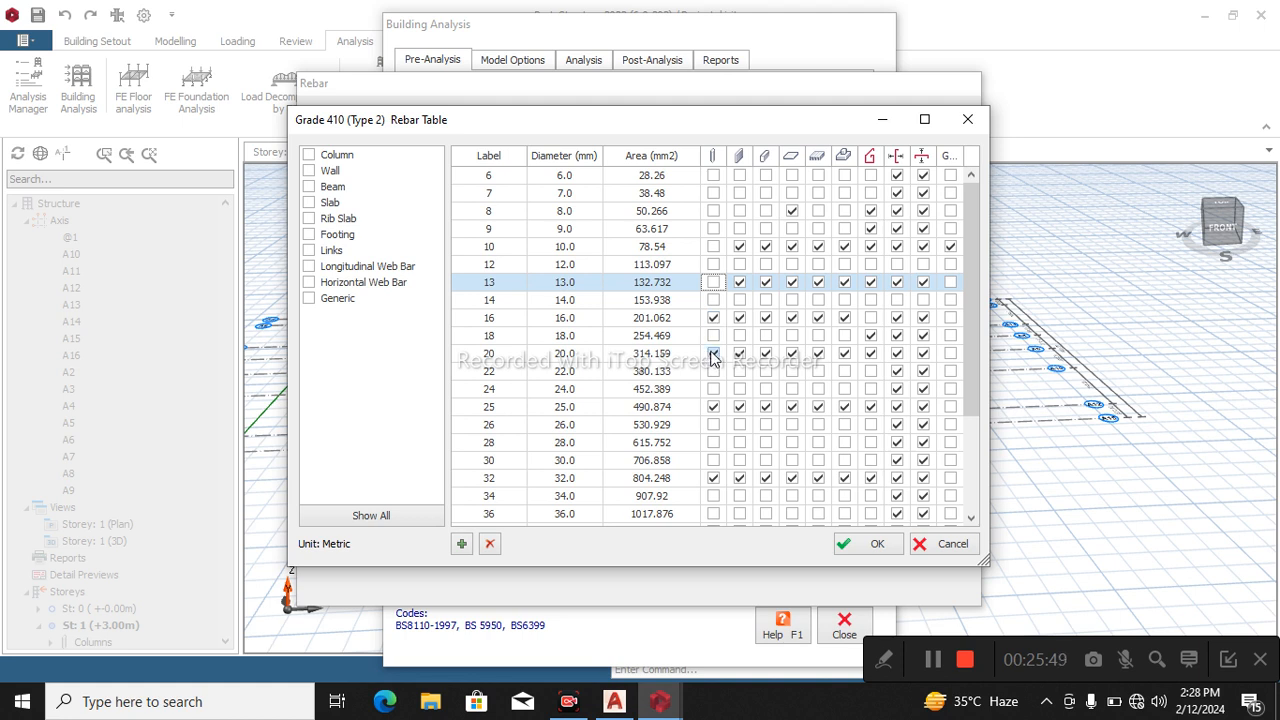
{"action": "left_click", "coordinate": [713, 407]}
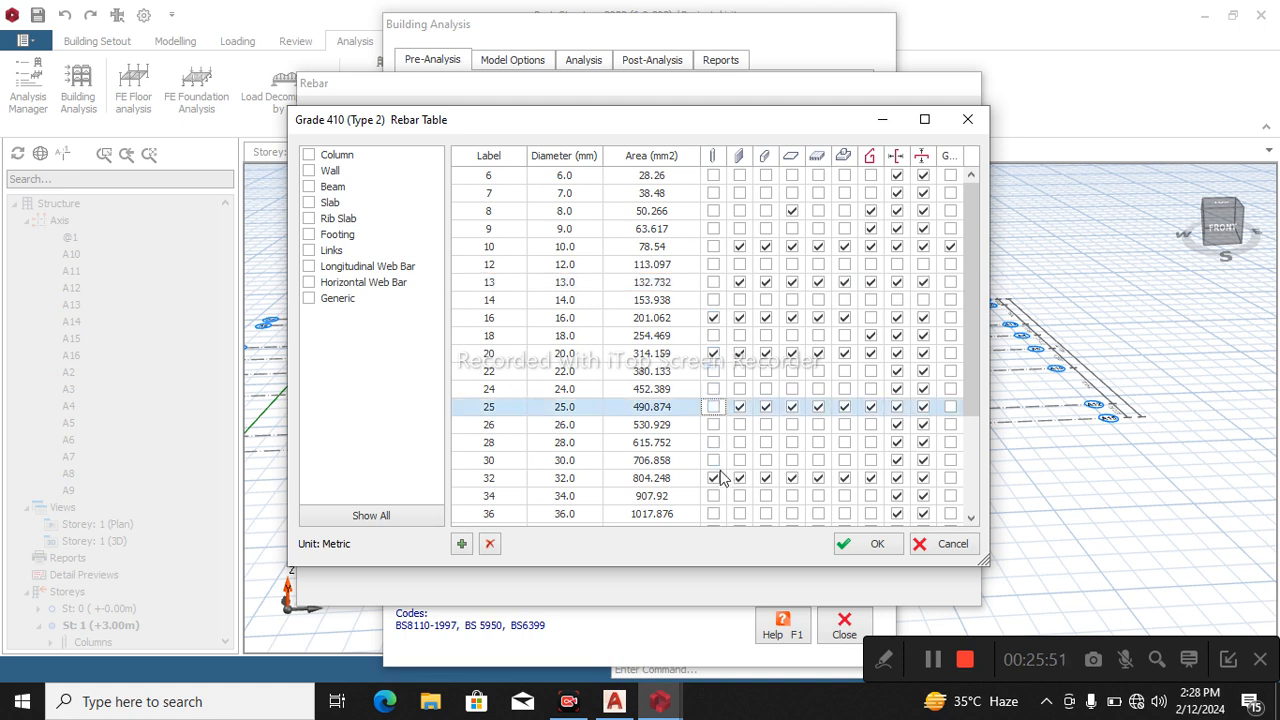
{"action": "left_click", "coordinate": [713, 478]}
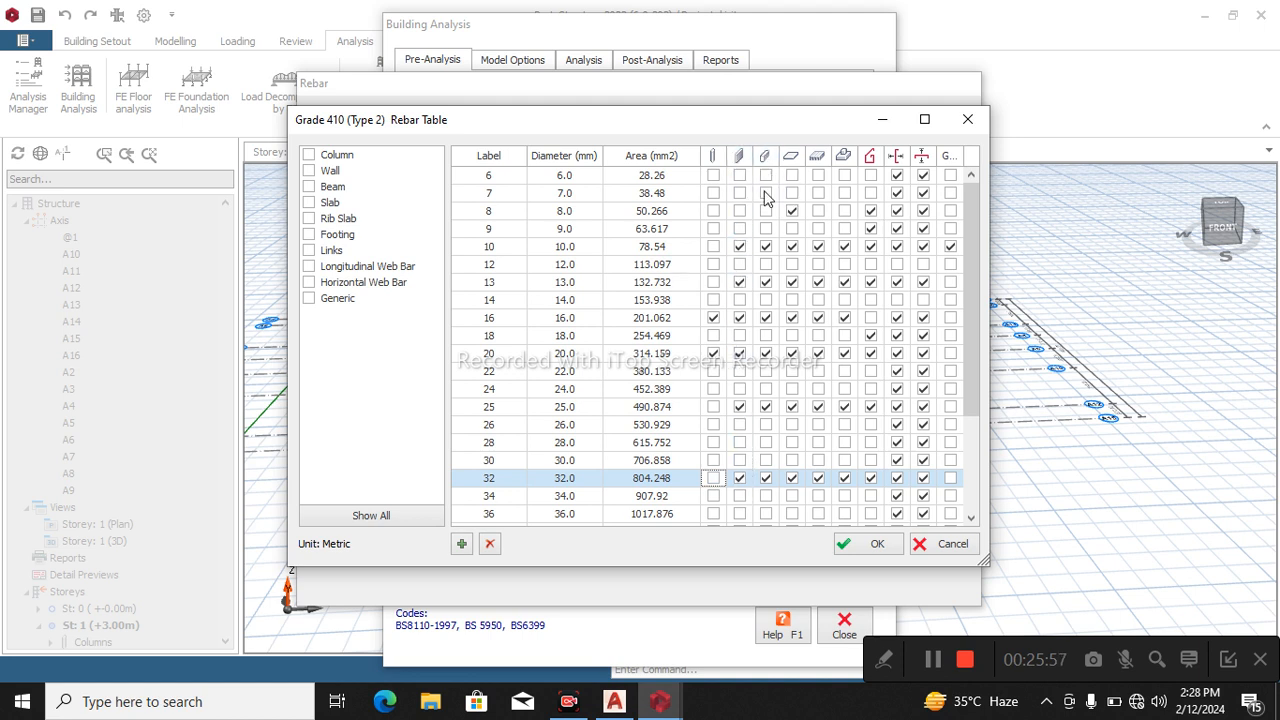
Disable the 10, 13, 25 and 32 mm bars and enable the 12 mm bar for beams in the Grade 410 rebar table.
{"action": "left_click", "coordinate": [765, 250]}
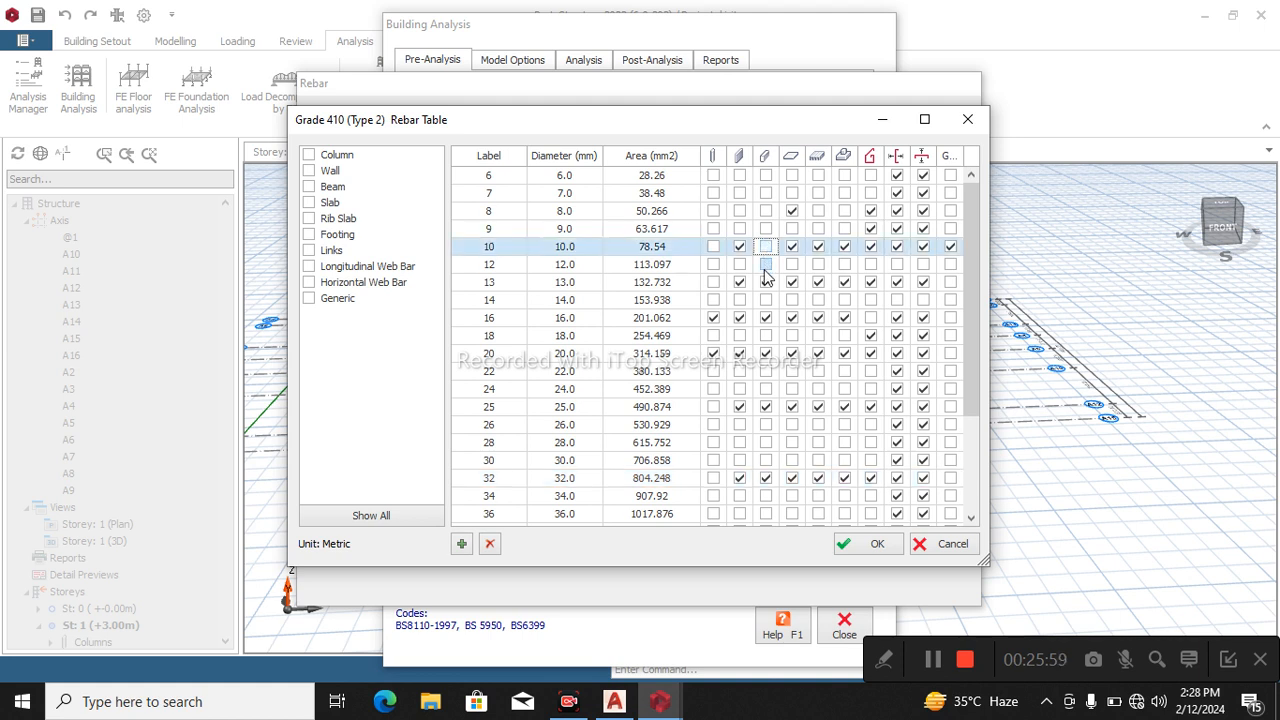
{"action": "left_click", "coordinate": [766, 284]}
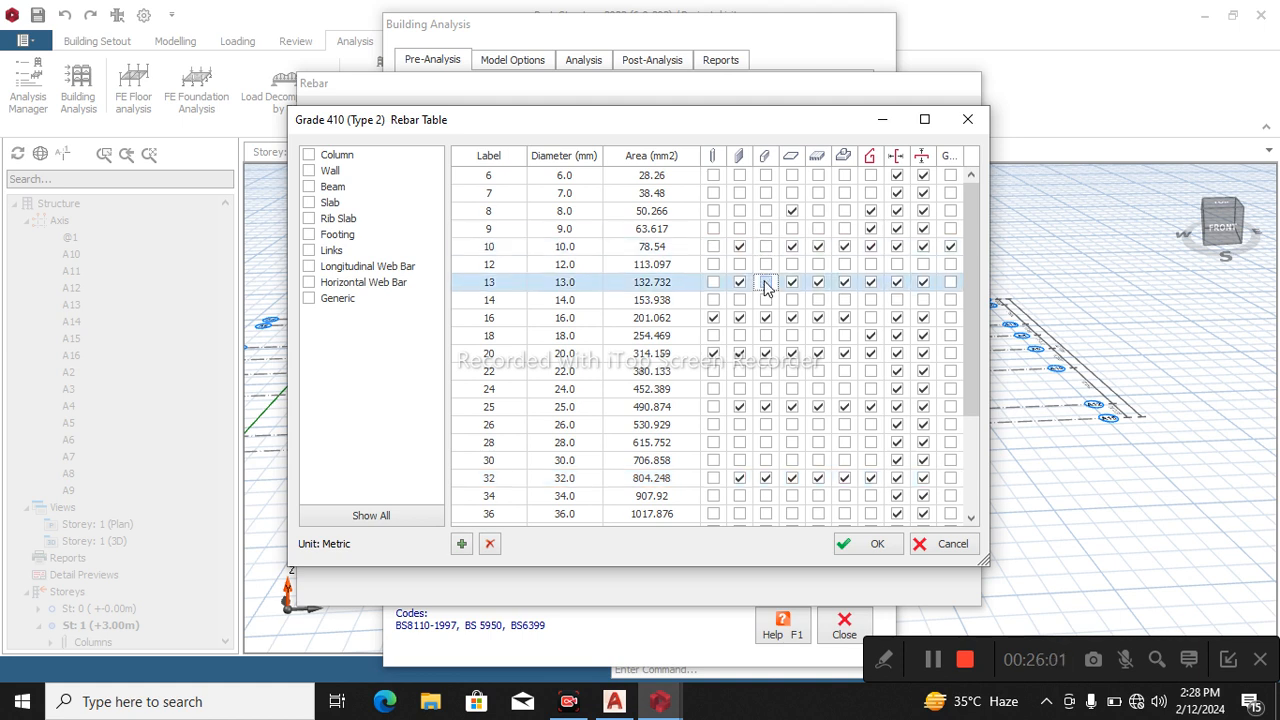
{"action": "left_click", "coordinate": [766, 265]}
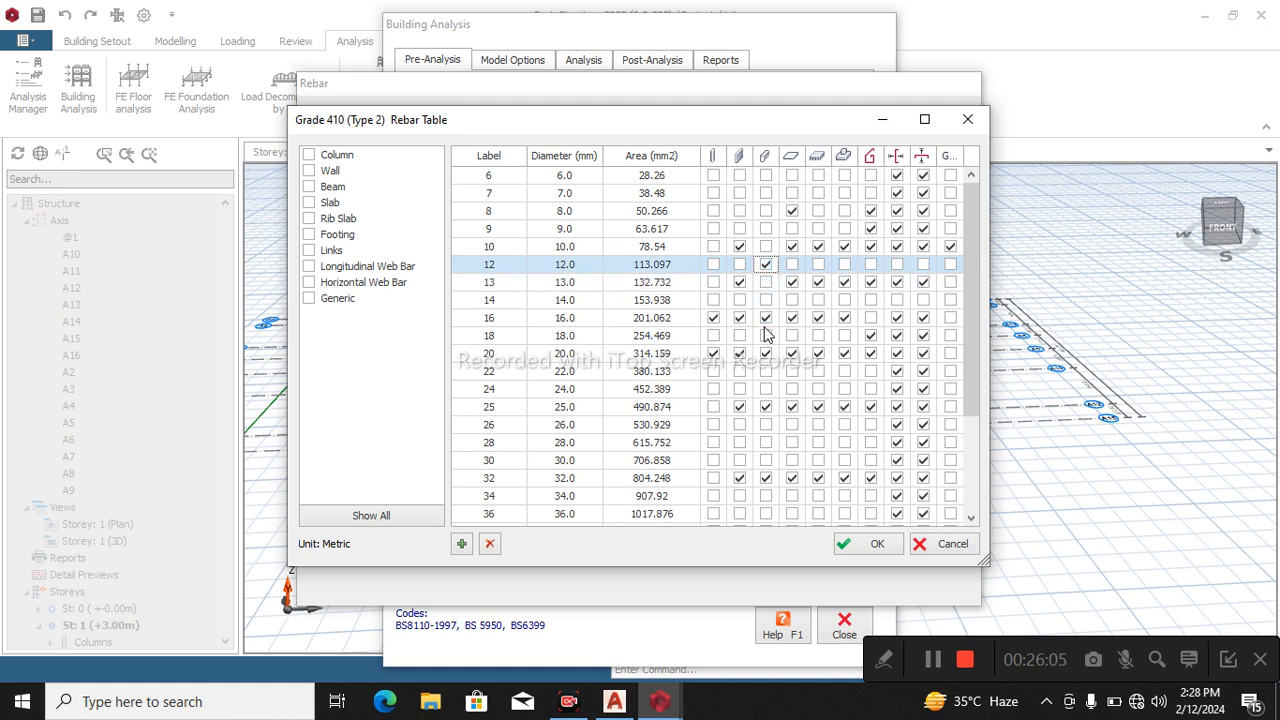
{"action": "left_click", "coordinate": [765, 406]}
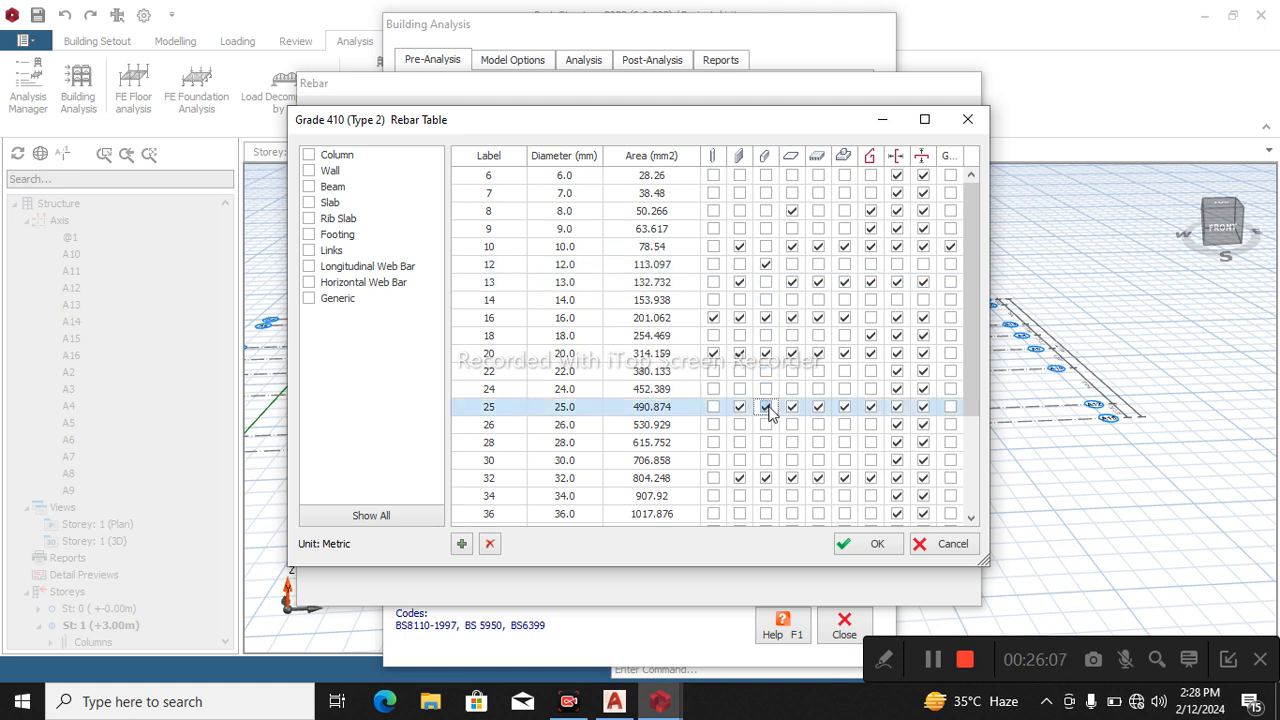
{"action": "left_click", "coordinate": [766, 478]}
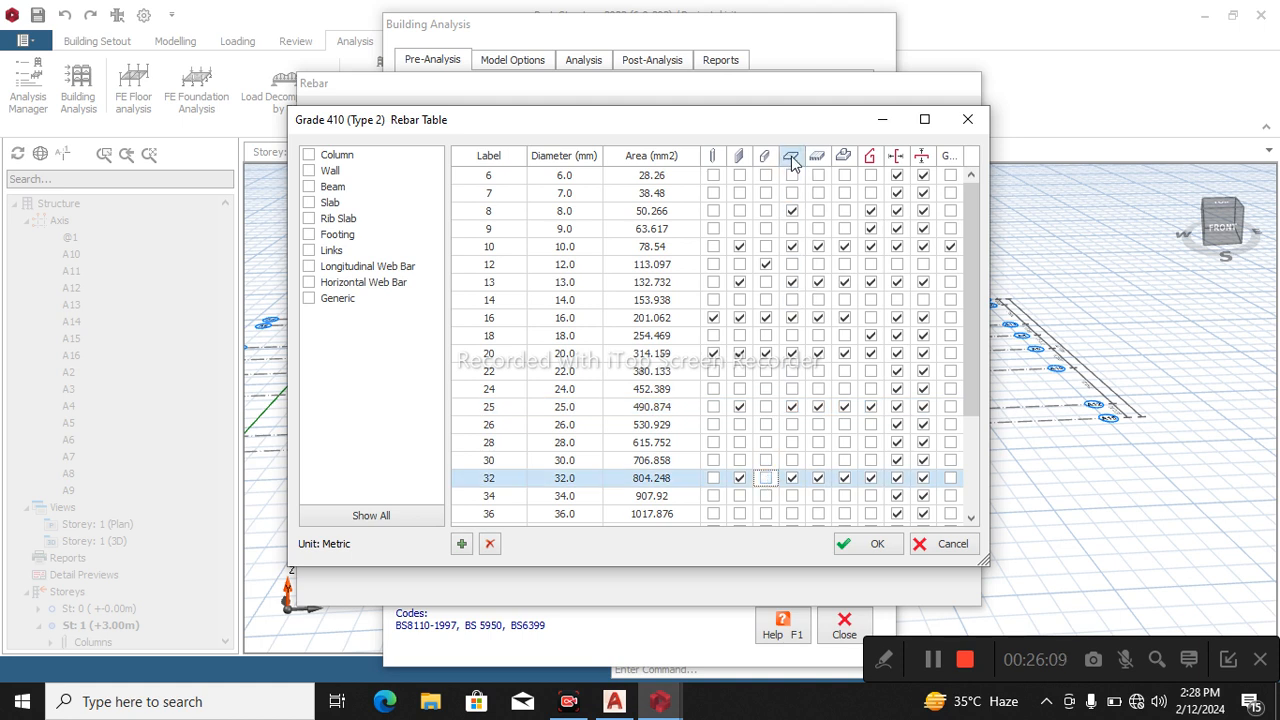
Enable the 12 mm bar for slabs and disable the 8, 10, 13, 16, 20, 25 and 32 mm bars.
{"action": "left_click", "coordinate": [792, 211]}
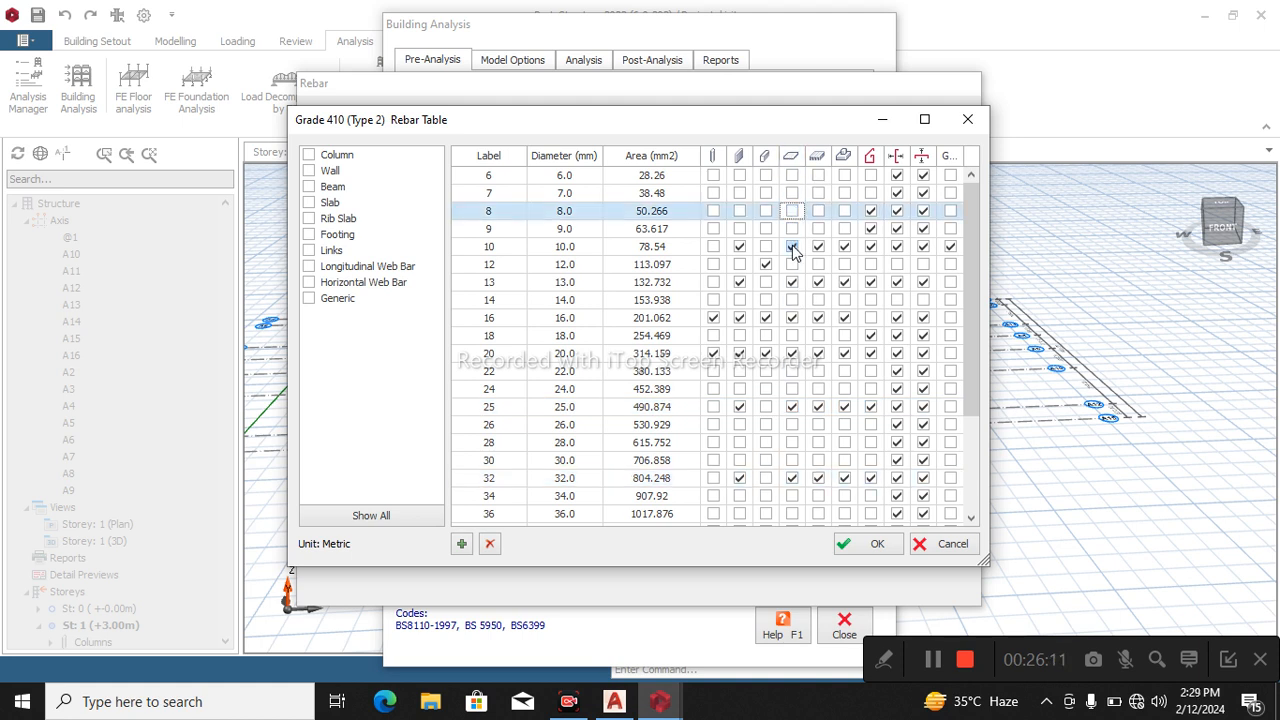
{"action": "left_click", "coordinate": [792, 264]}
{"action": "left_click", "coordinate": [792, 246]}
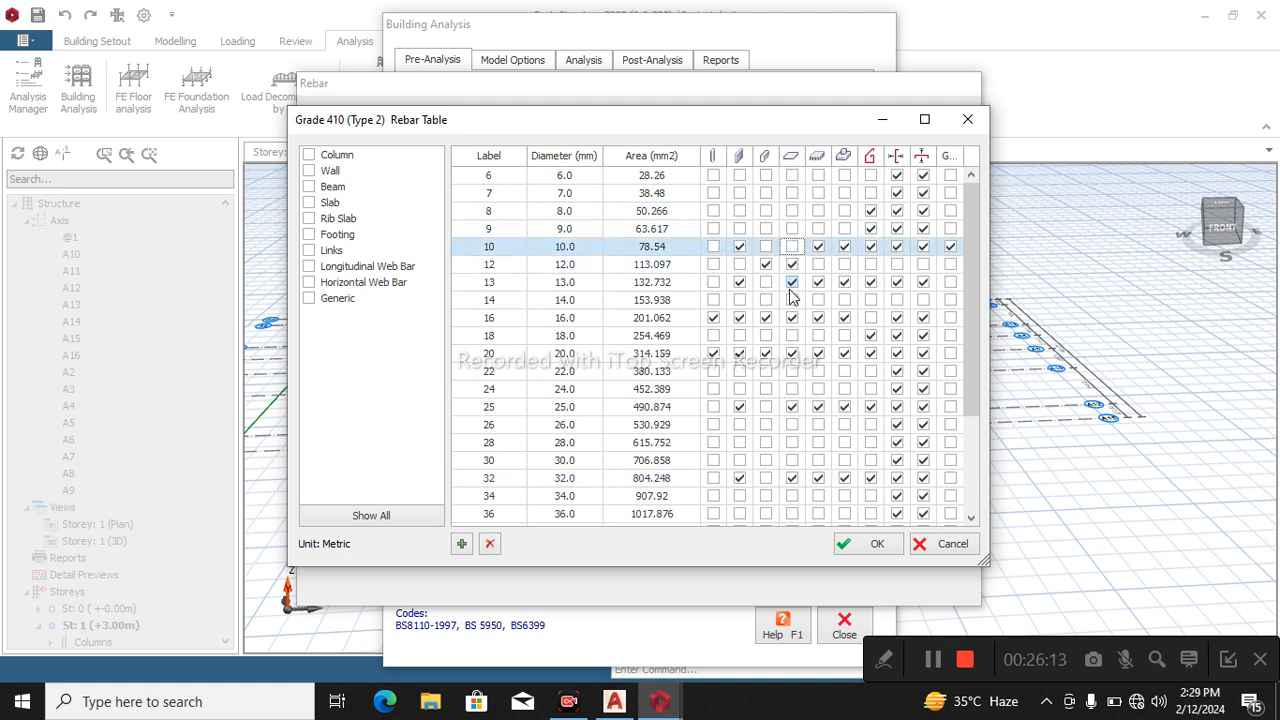
{"action": "left_click", "coordinate": [792, 282]}
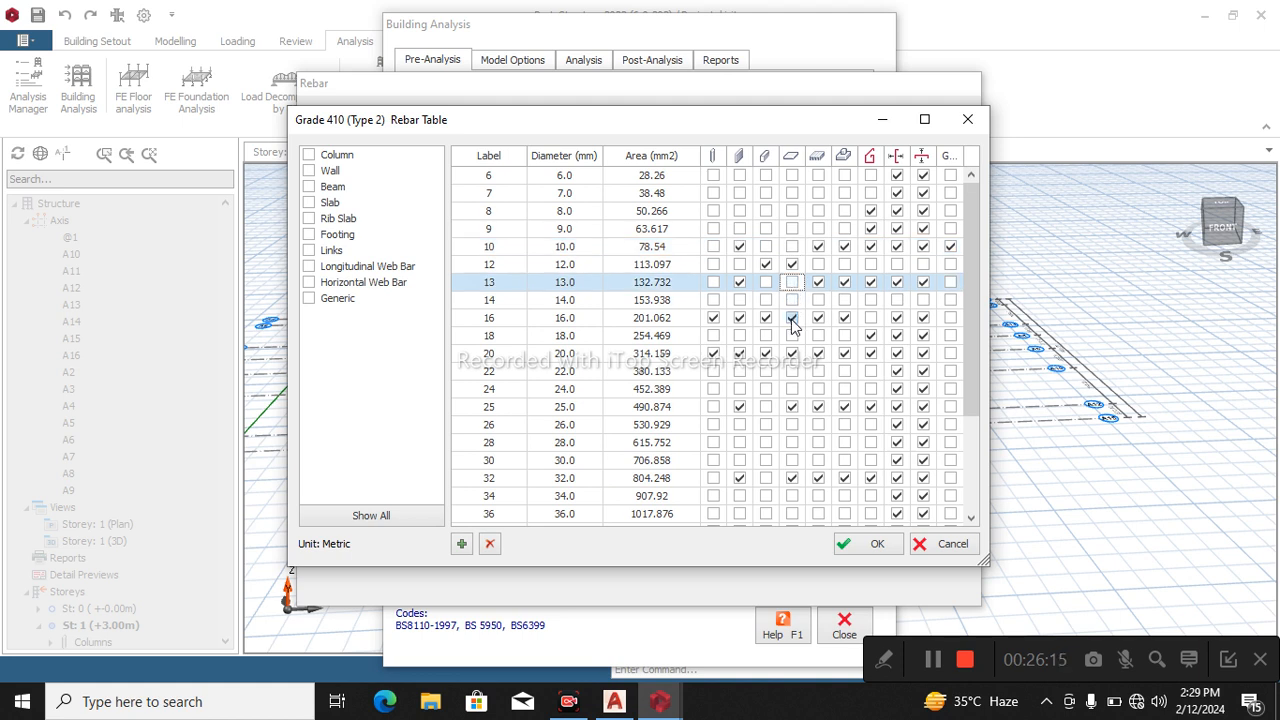
{"action": "left_click", "coordinate": [792, 318]}
{"action": "left_click", "coordinate": [792, 353]}
{"action": "left_click", "coordinate": [792, 407]}
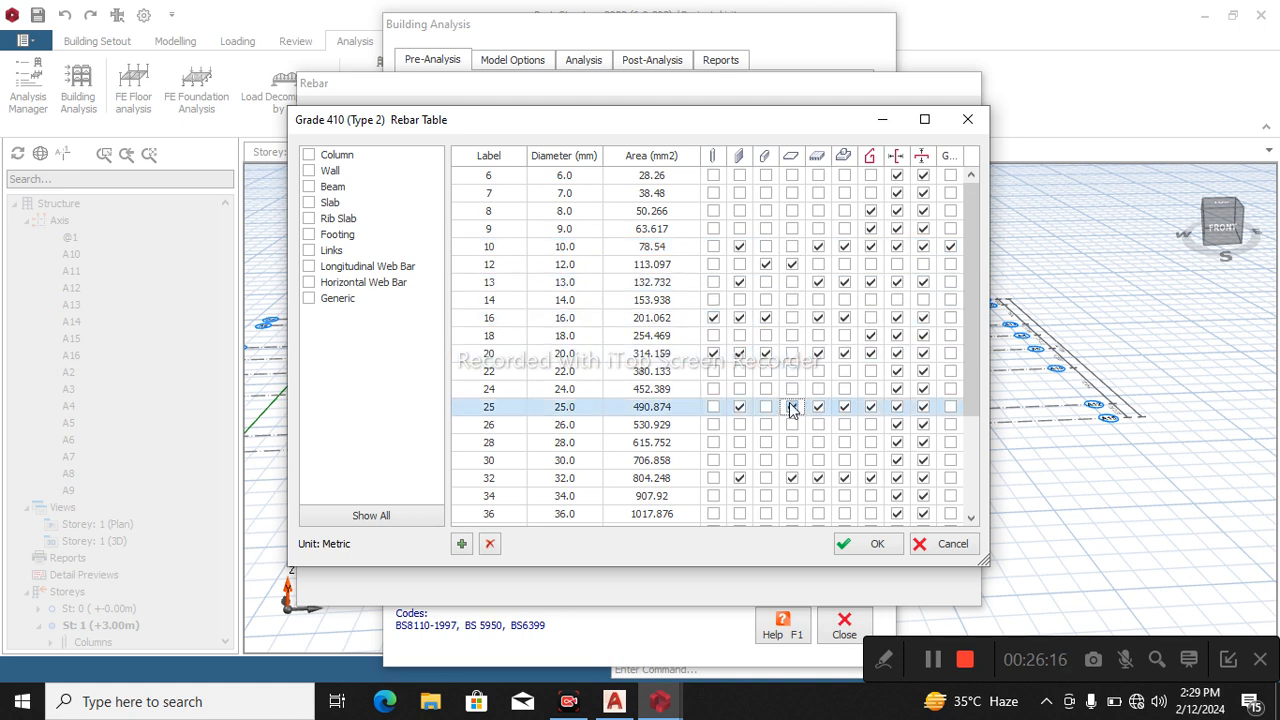
{"action": "left_click", "coordinate": [792, 478]}
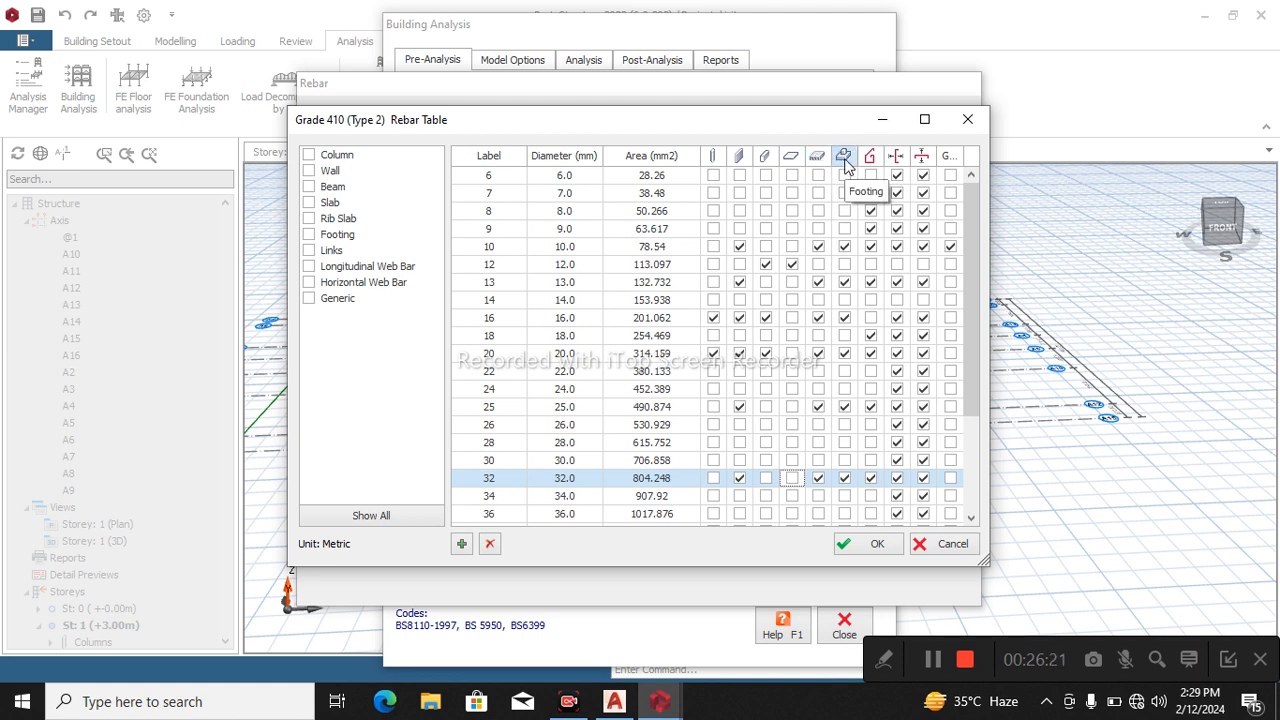
Enable the 12 mm bar for footings and disable the 10, 13, 20, 25 and 32 mm bars.
{"action": "left_click", "coordinate": [844, 265]}
{"action": "left_click", "coordinate": [845, 250]}
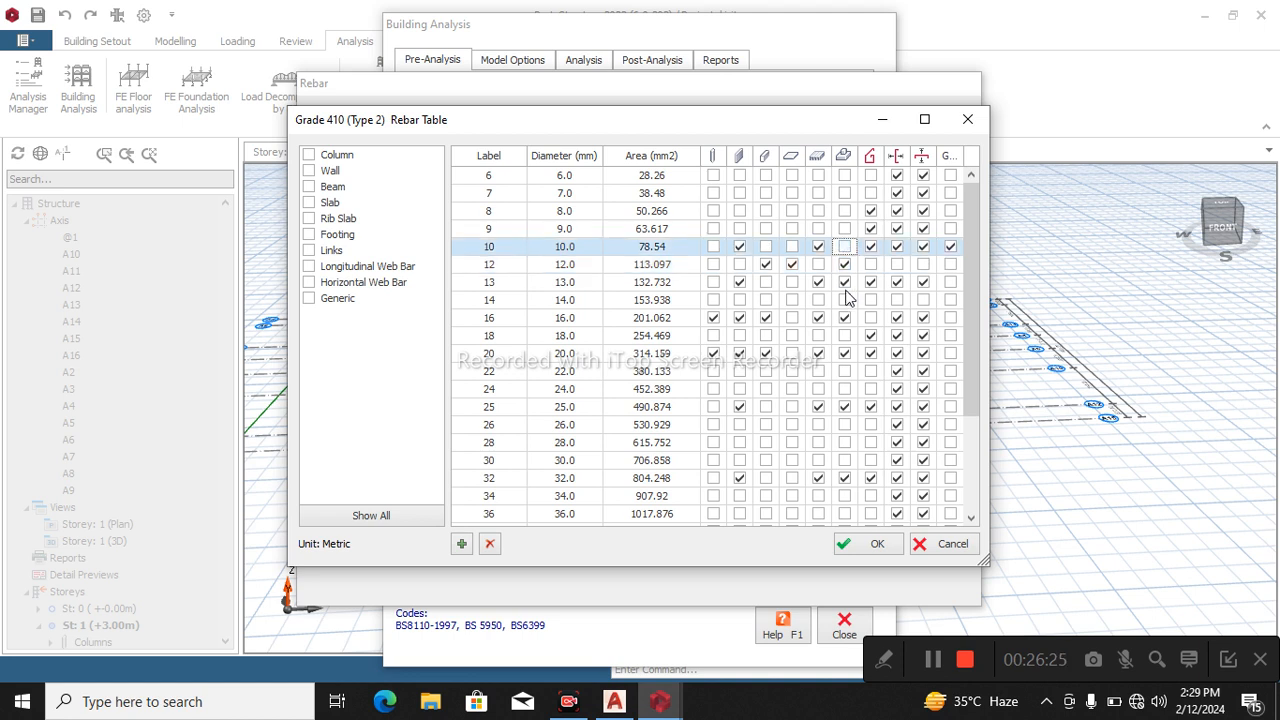
{"action": "left_click", "coordinate": [846, 268]}
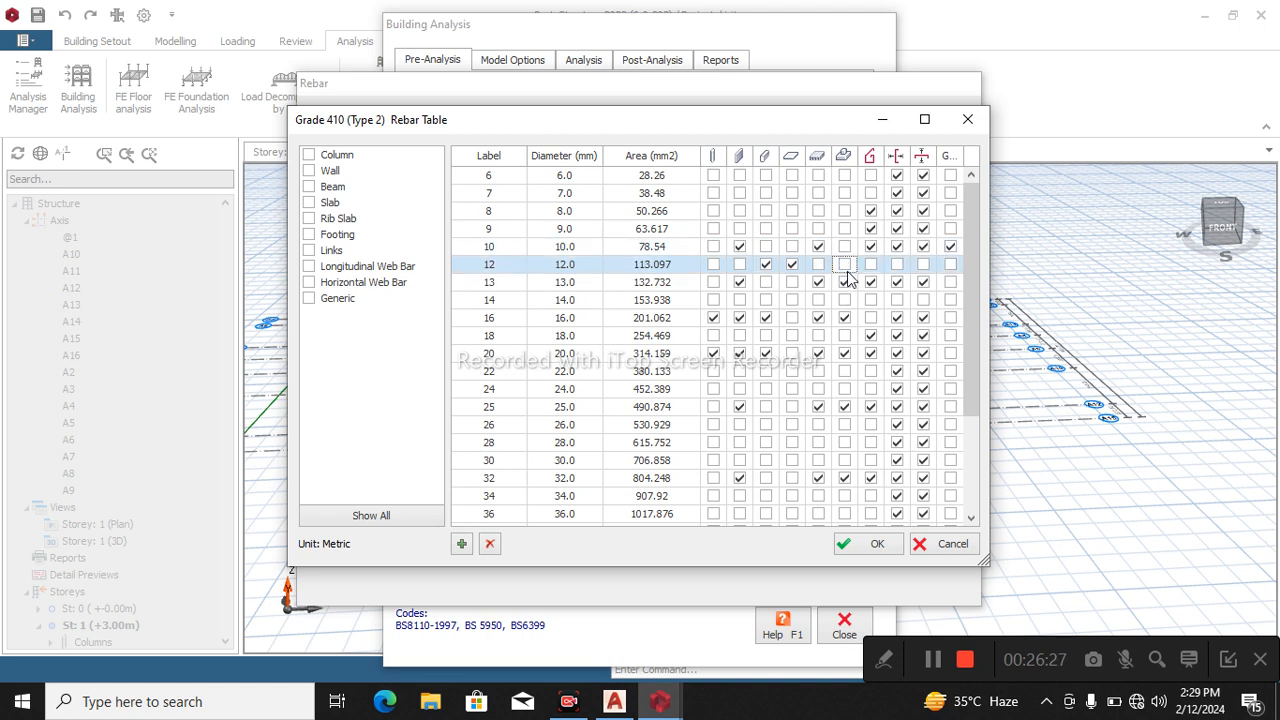
{"action": "left_click", "coordinate": [845, 283]}
{"action": "left_click", "coordinate": [845, 265]}
{"action": "left_click", "coordinate": [845, 354]}
{"action": "left_click", "coordinate": [846, 408]}
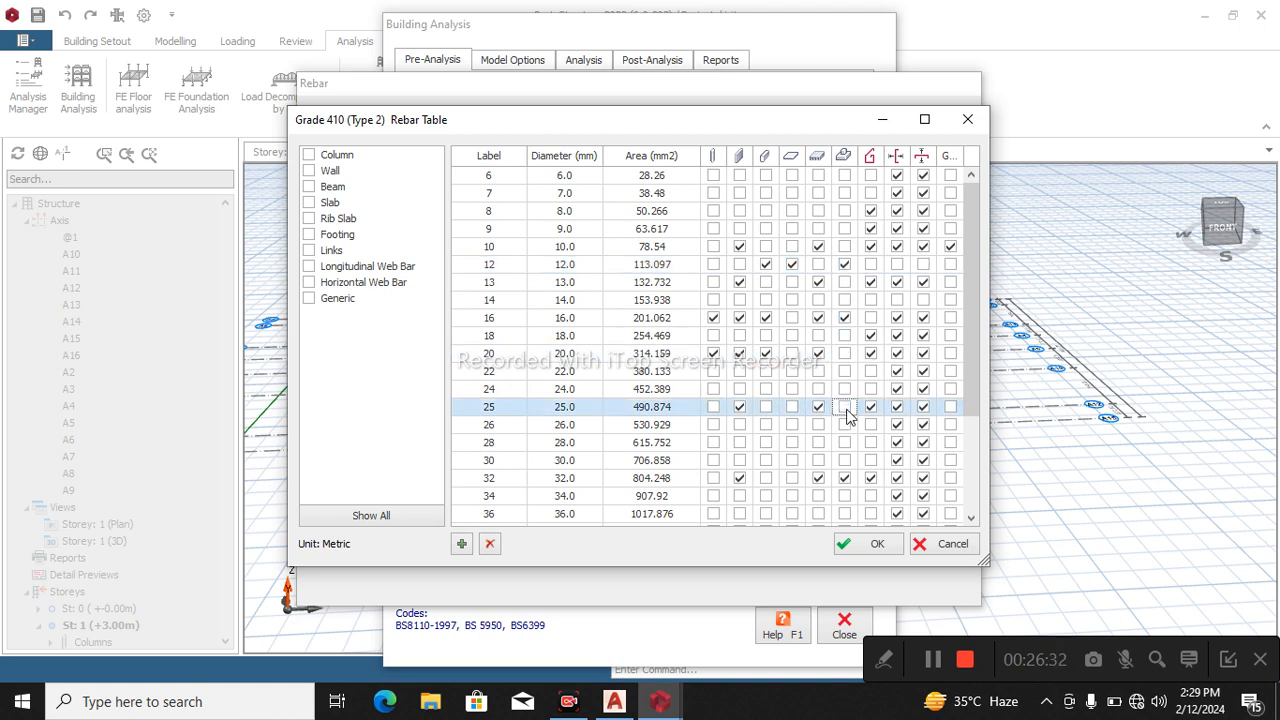
{"action": "left_click", "coordinate": [845, 479]}
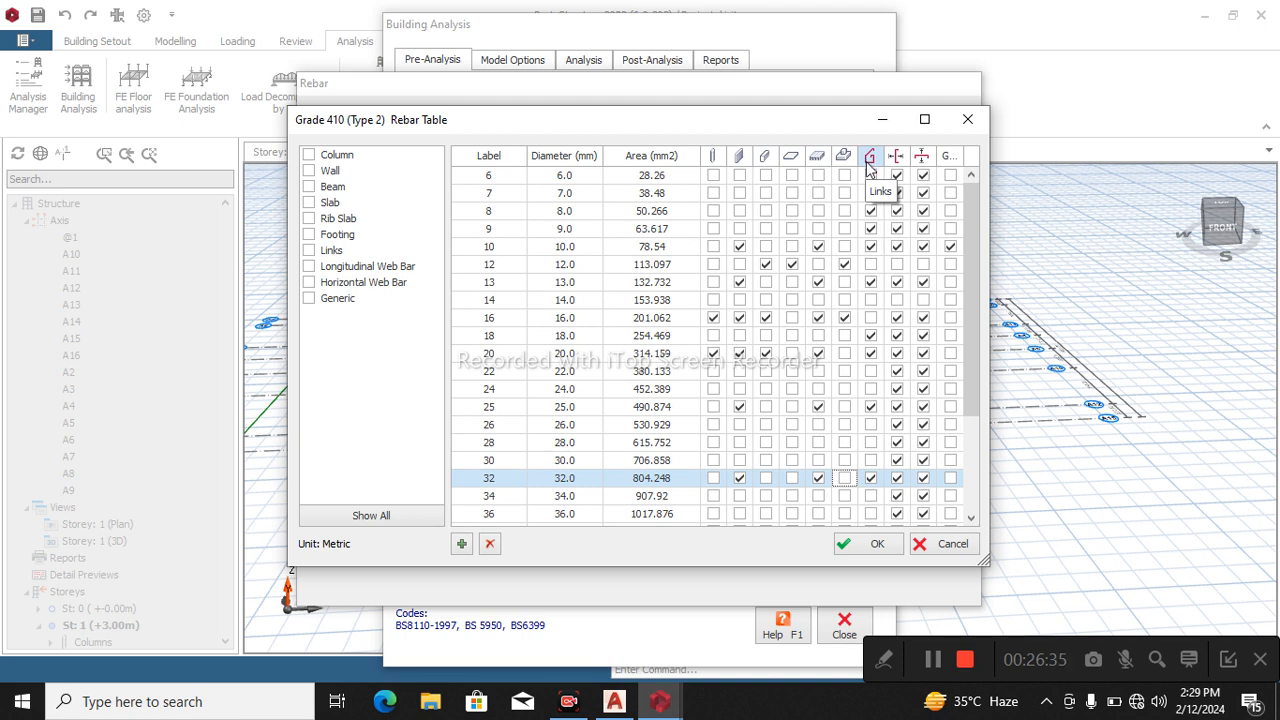
Disable the 8, 9, 10, 13, 18, 20, 25 and 32 mm bars for links.
{"action": "left_click", "coordinate": [870, 211]}
{"action": "left_click", "coordinate": [870, 229]}
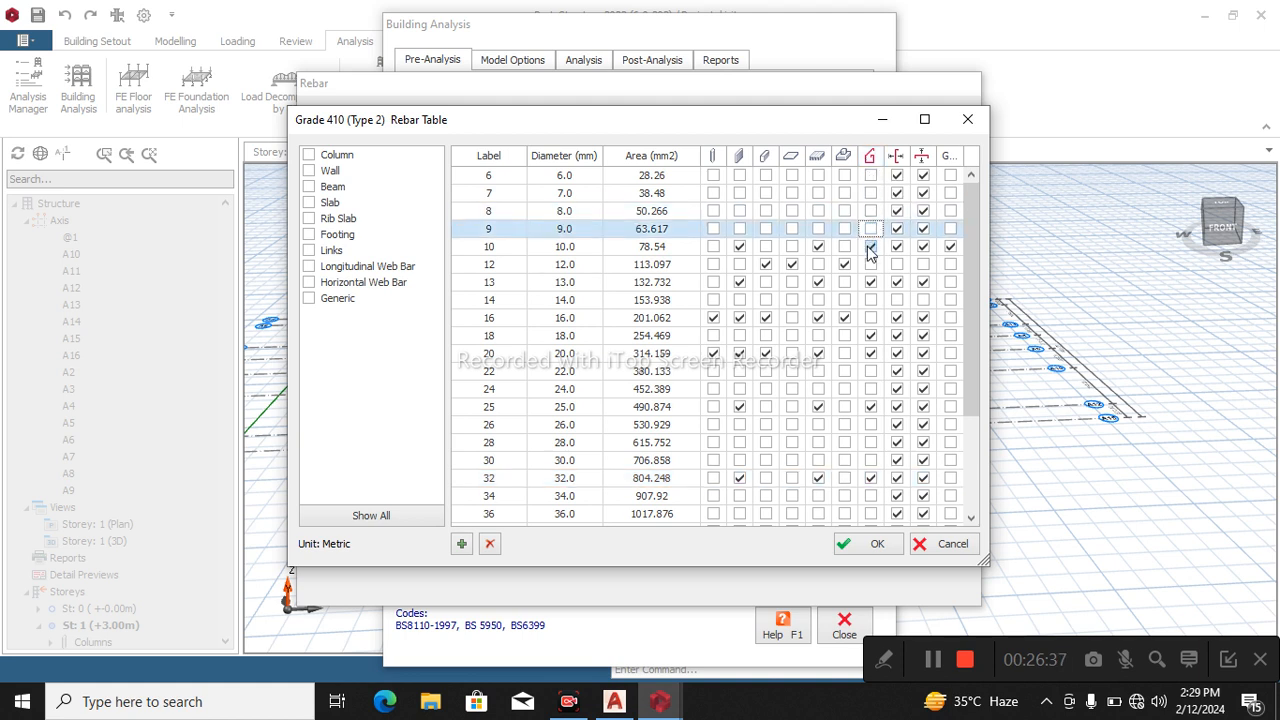
{"action": "left_click", "coordinate": [870, 247]}
{"action": "left_click", "coordinate": [870, 283]}
{"action": "left_click", "coordinate": [870, 336]}
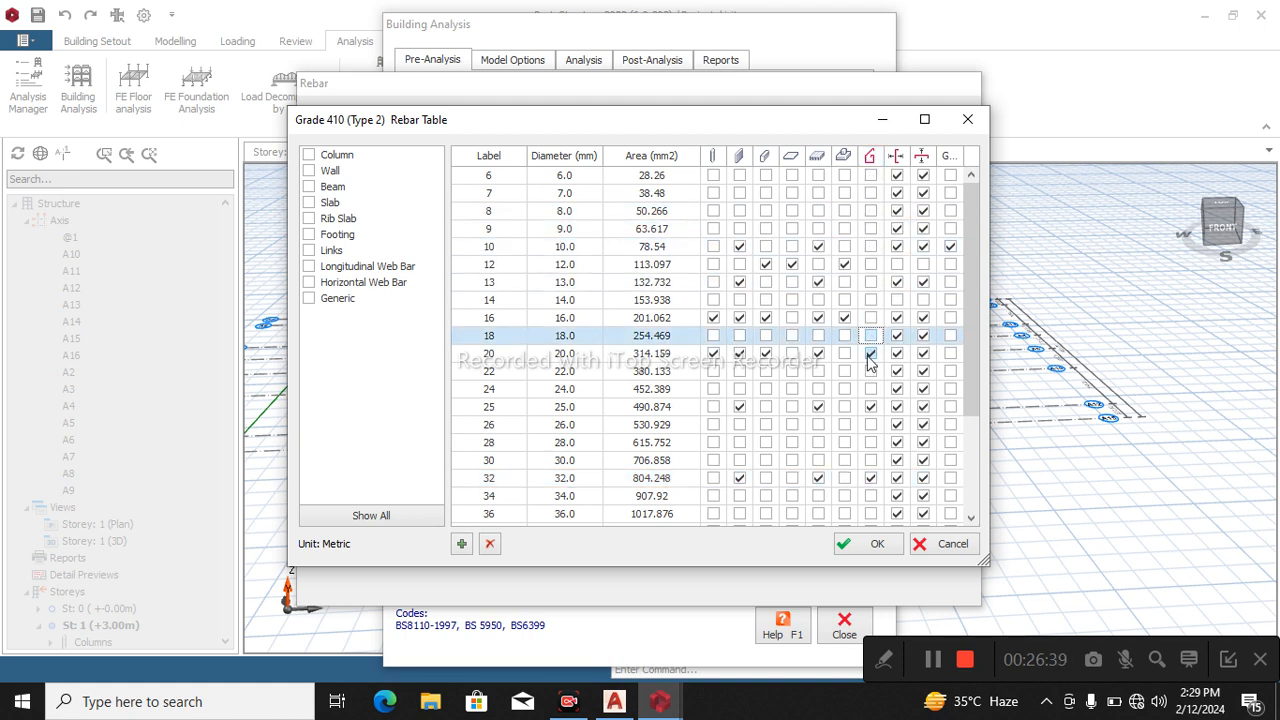
{"action": "left_click", "coordinate": [870, 354]}
{"action": "left_click", "coordinate": [870, 407]}
{"action": "left_click", "coordinate": [870, 478]}
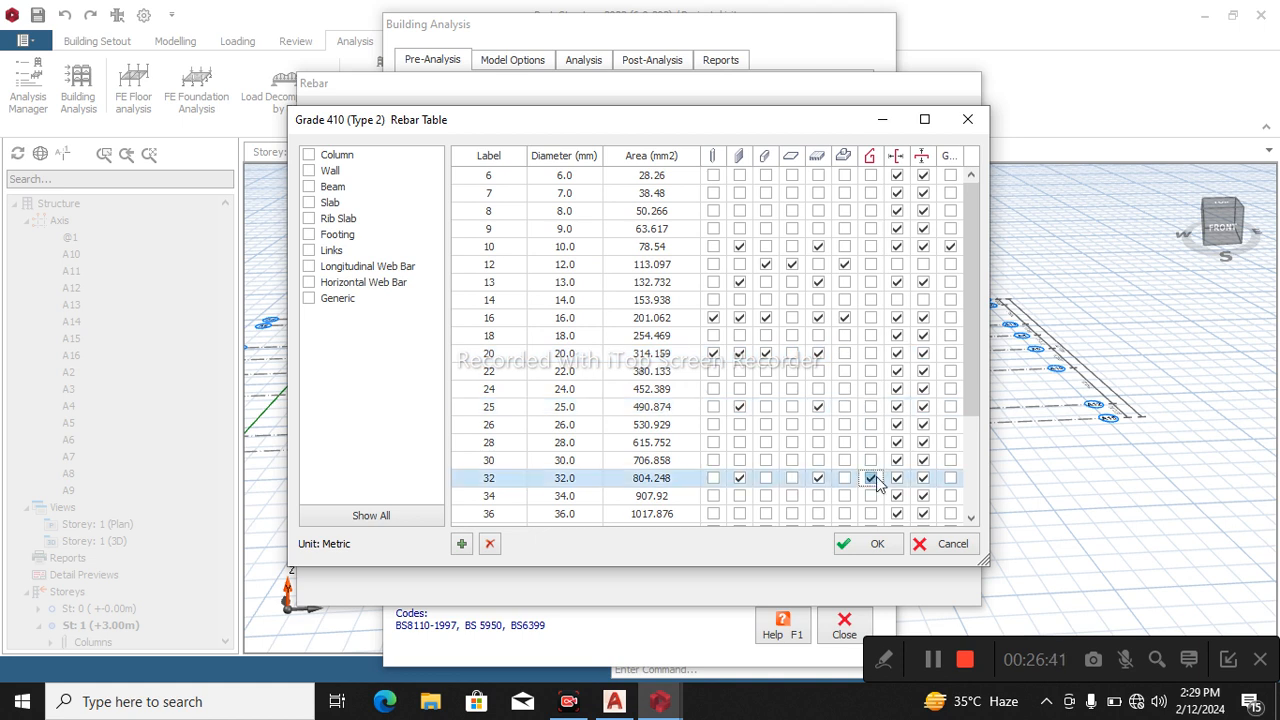
Enable the 8 and 10 mm bars for links, then accept the rebar table, the Grade 410 material and the default material settings.
{"action": "left_click", "coordinate": [845, 212]}
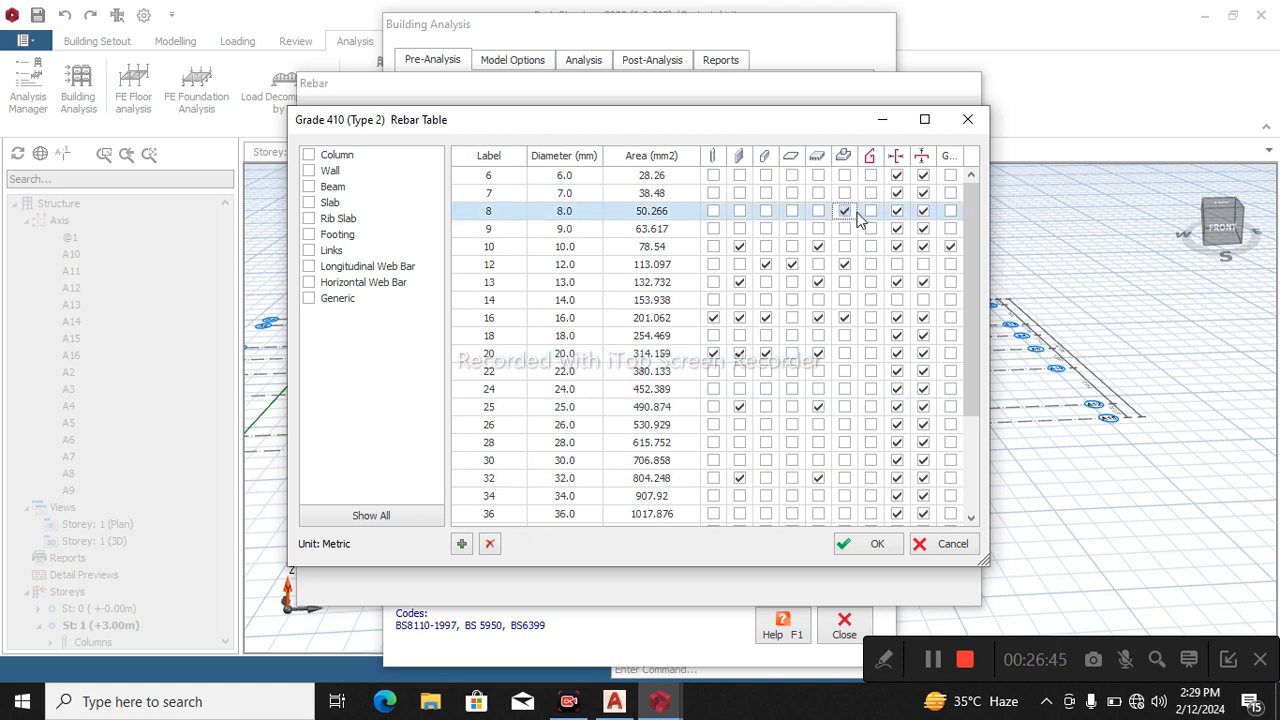
{"action": "left_click", "coordinate": [870, 211]}
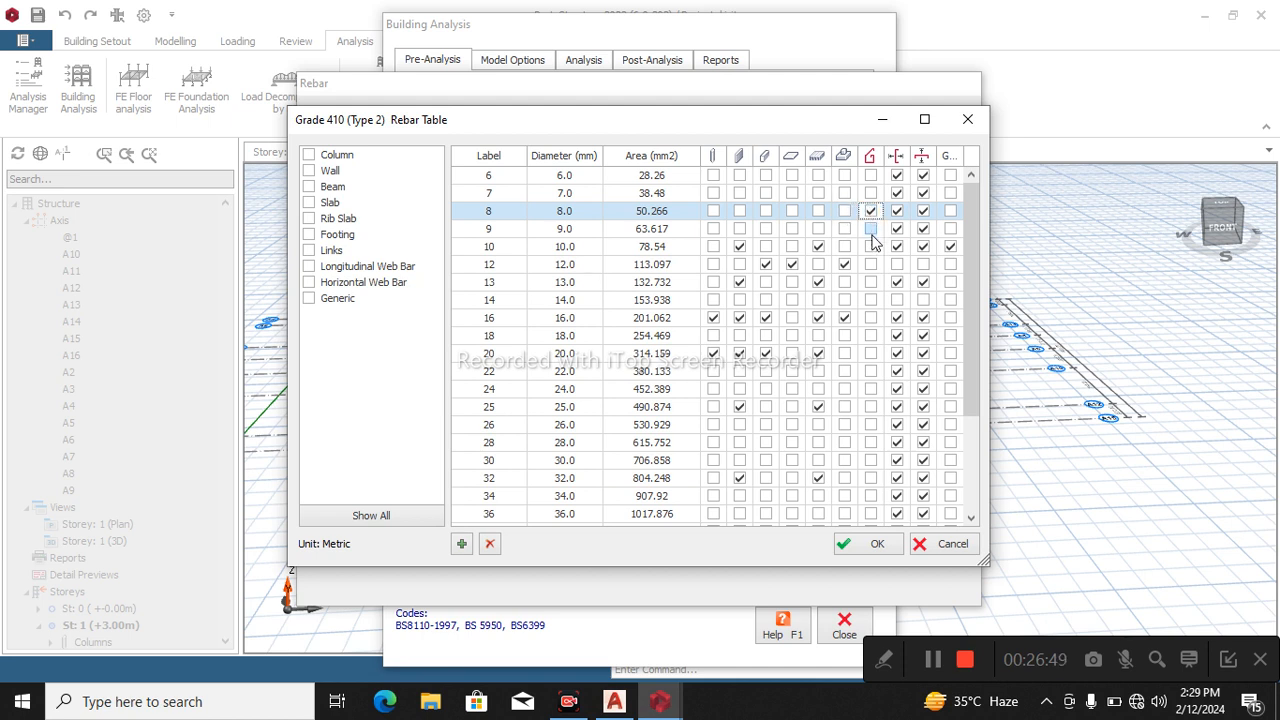
{"action": "left_click", "coordinate": [870, 248]}
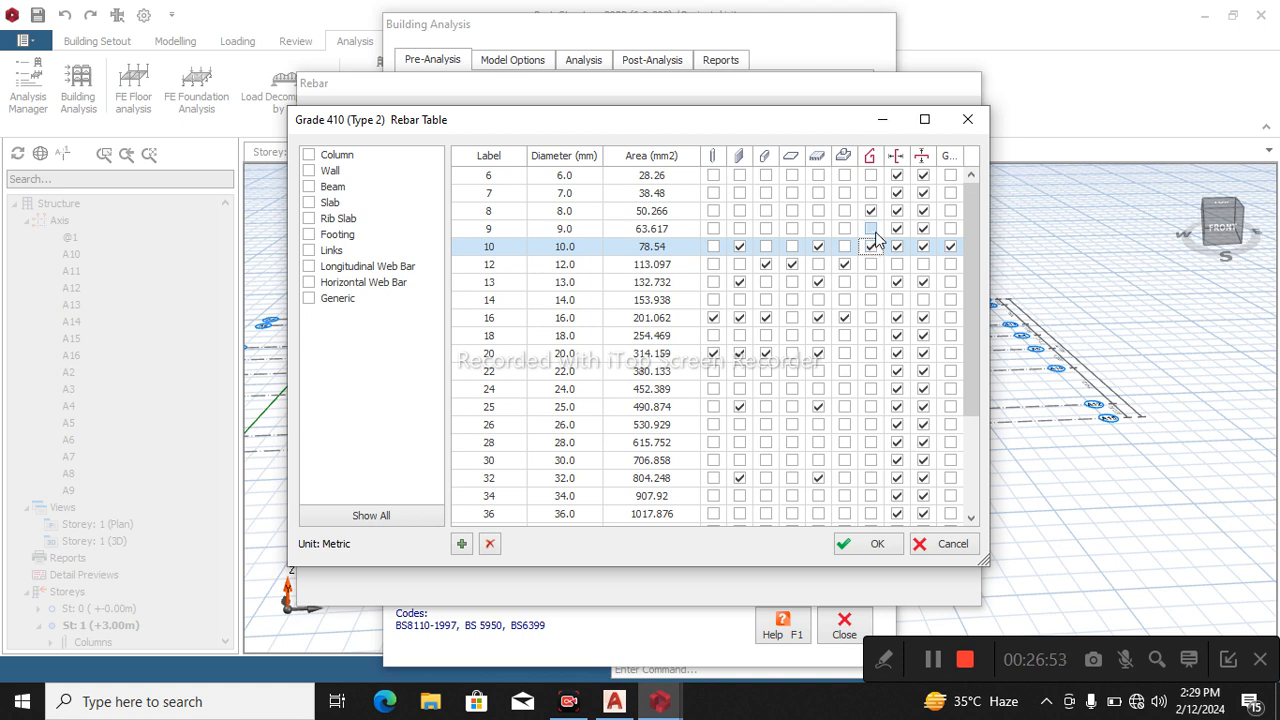
{"action": "left_click", "coordinate": [873, 543]}
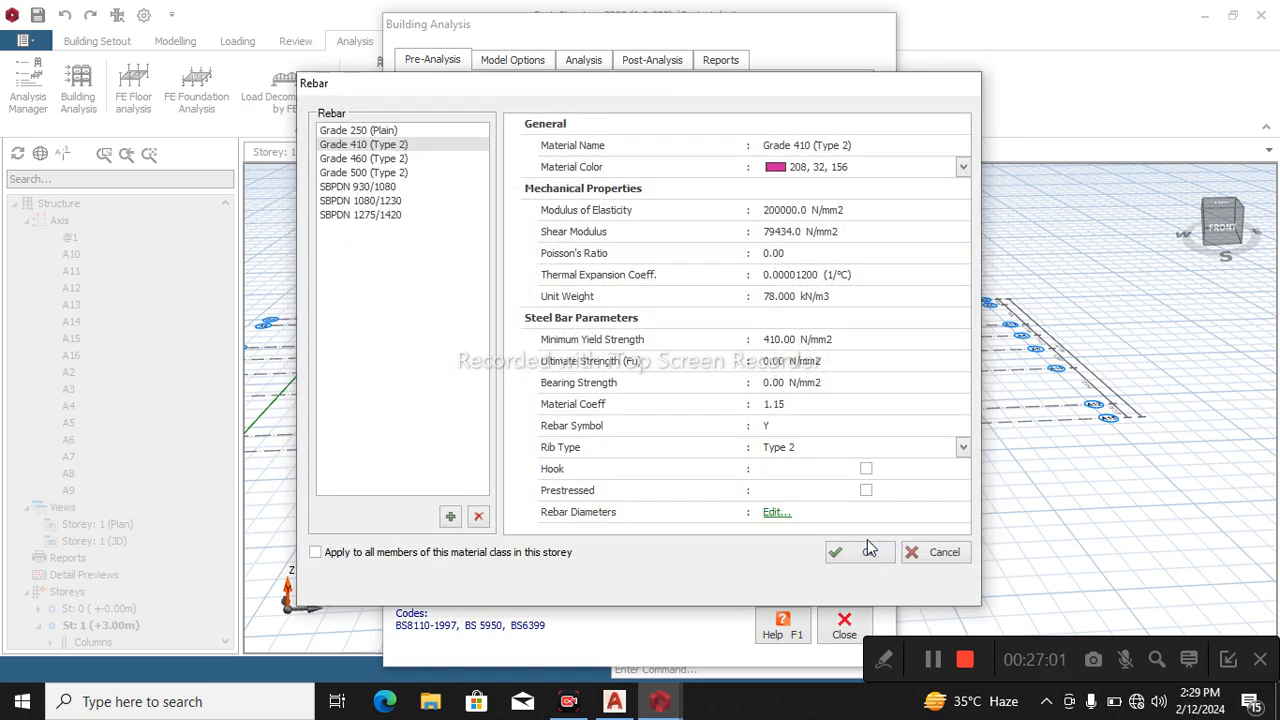
{"action": "left_click", "coordinate": [869, 554]}
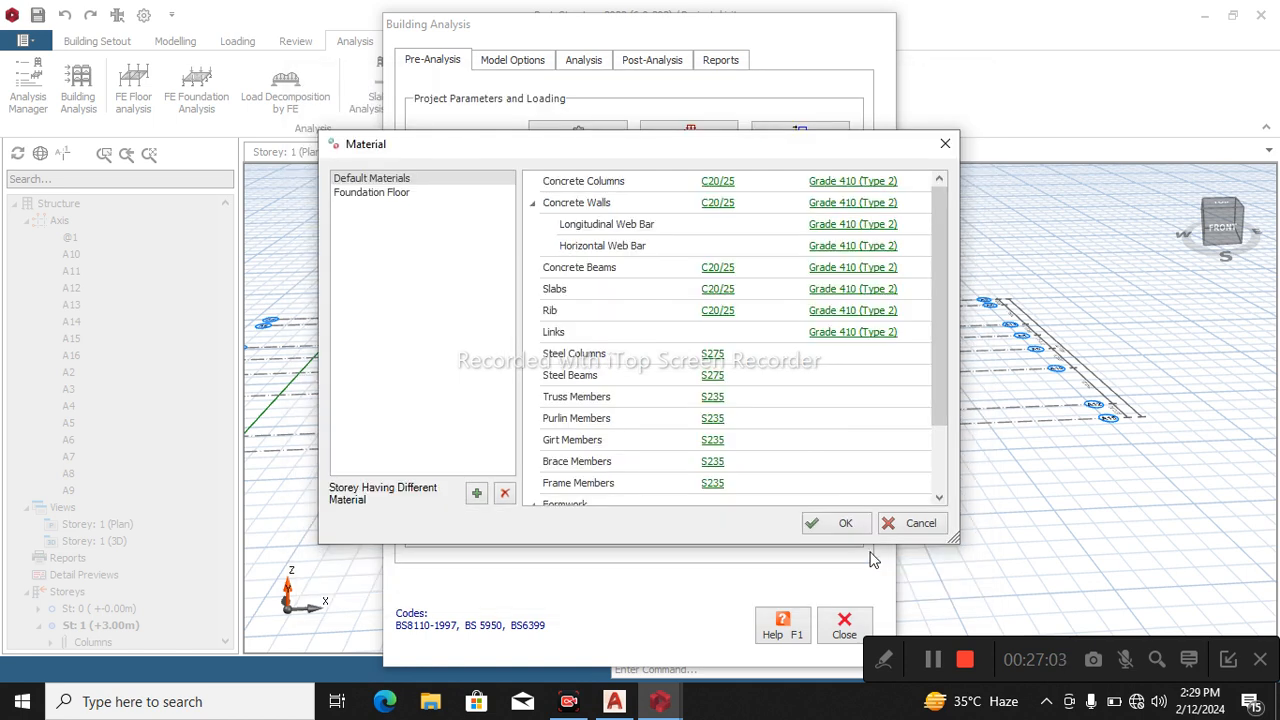
{"action": "left_click", "coordinate": [845, 526]}
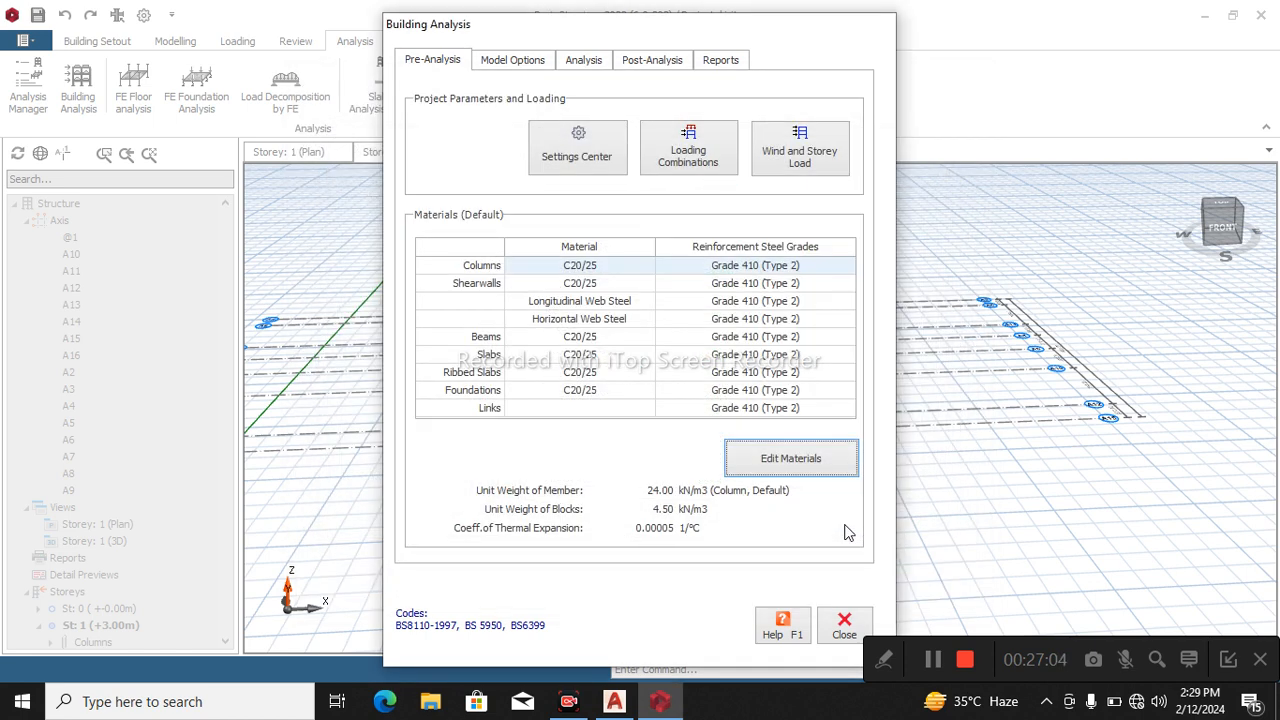
Run the building model check on all storeys with every check enabled, then close it.
{"action": "left_click", "coordinate": [585, 60]}
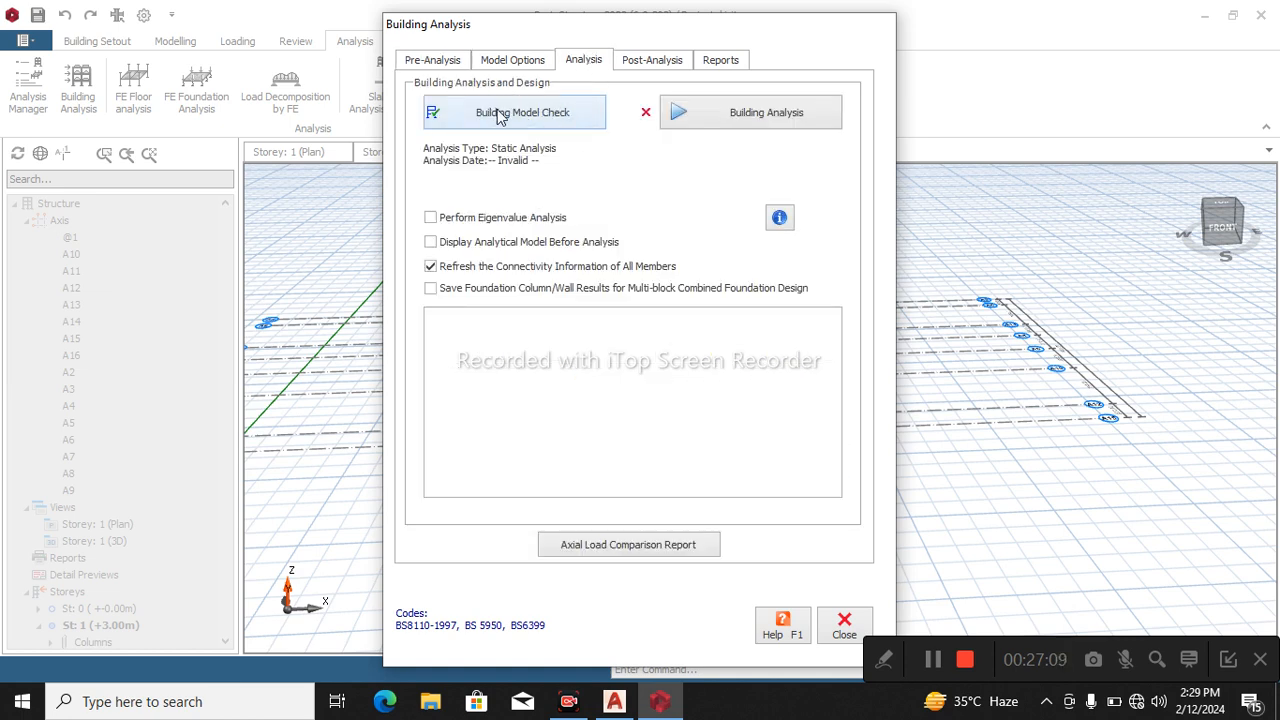
{"action": "left_click", "coordinate": [549, 122]}
{"action": "left_click", "coordinate": [738, 601]}
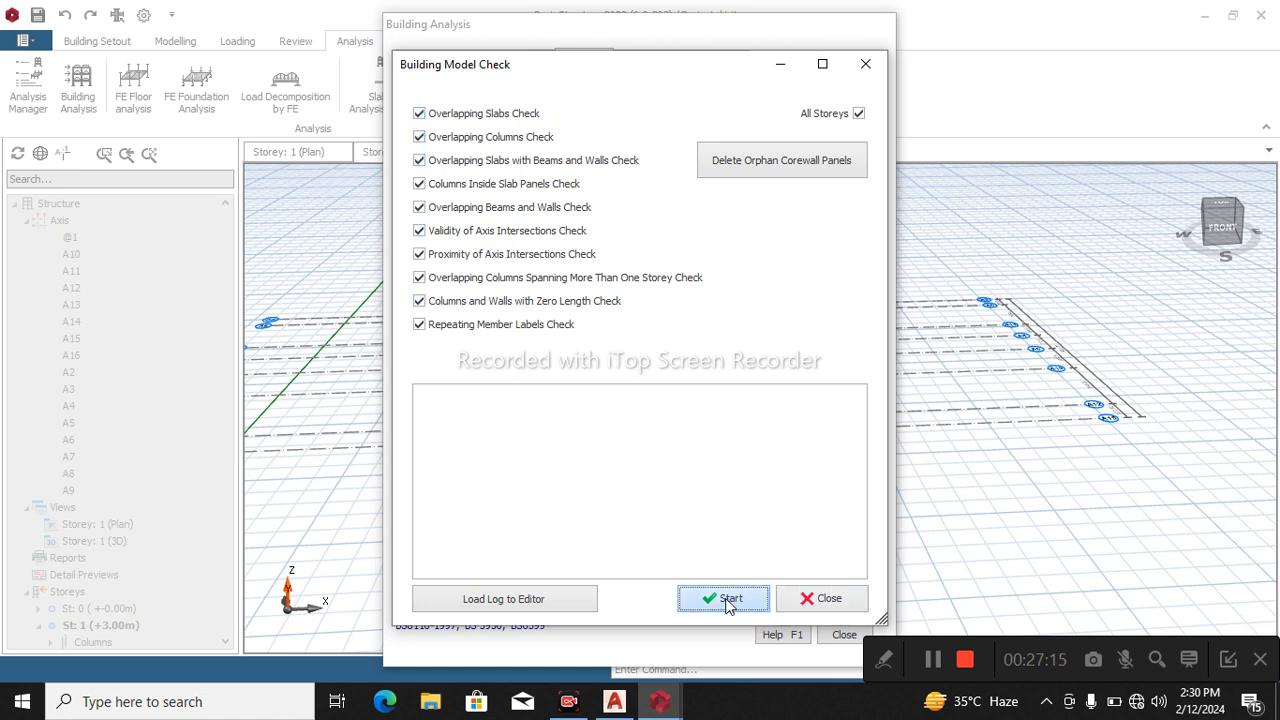
{"action": "left_click", "coordinate": [726, 605]}
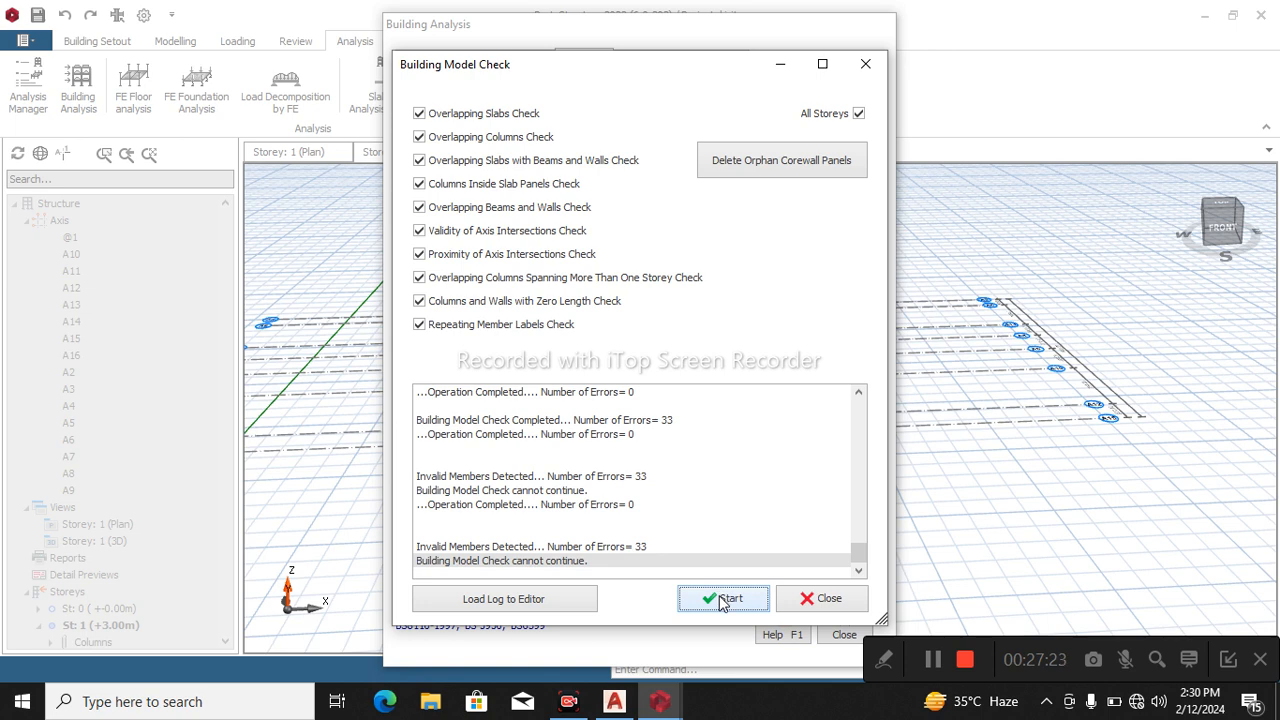
{"action": "left_click", "coordinate": [726, 604]}
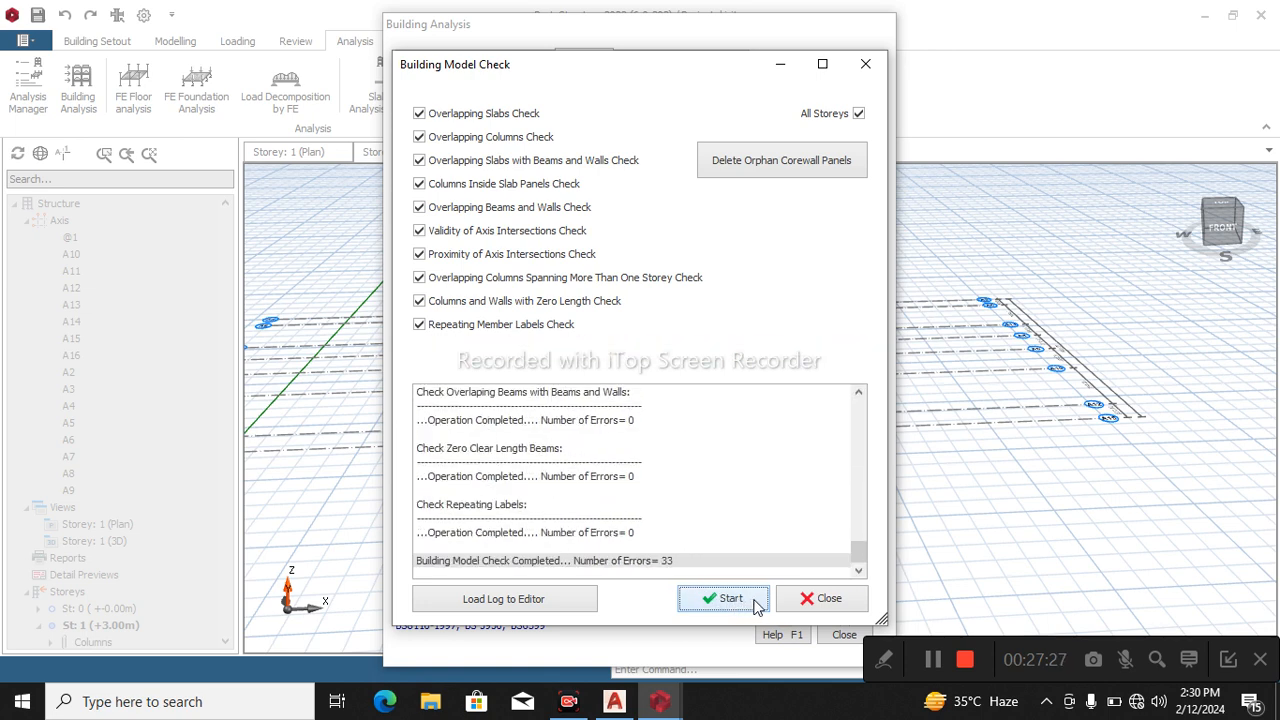
{"action": "left_click", "coordinate": [829, 600]}
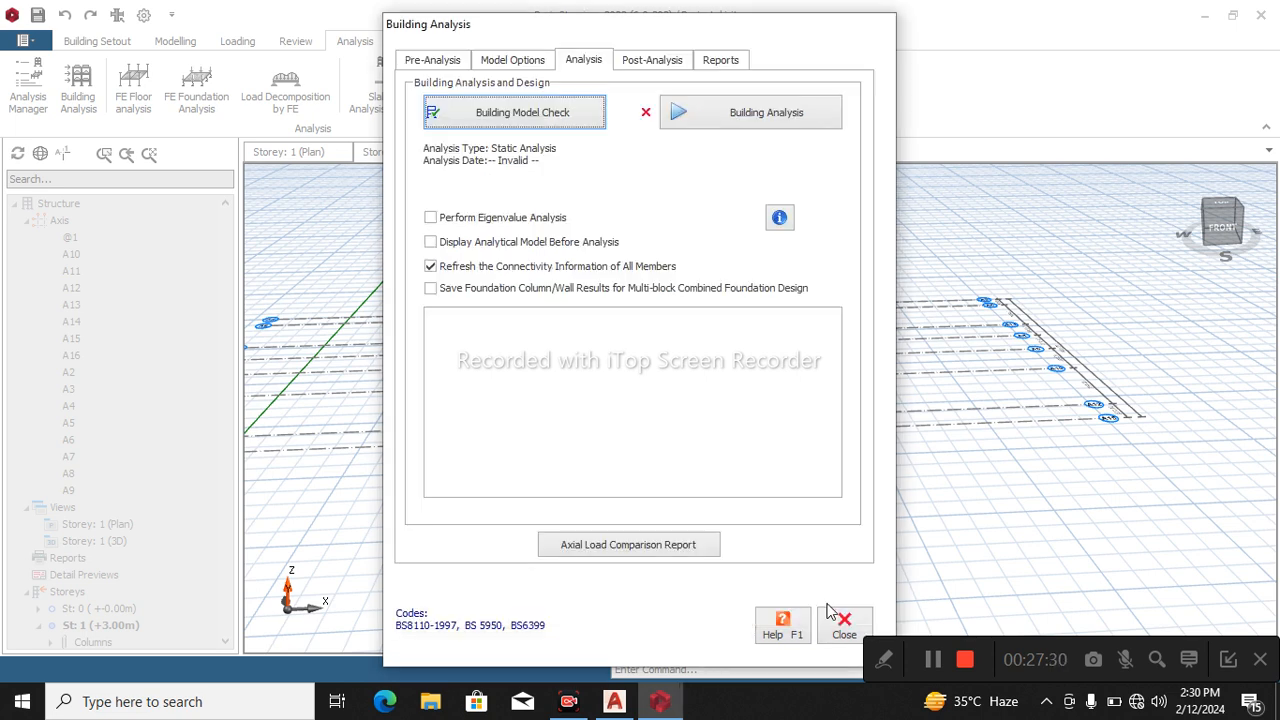
Run the building analysis with column/wall and beam reinforcement design, re-selecting bars for both.
{"action": "left_click", "coordinate": [730, 114]}
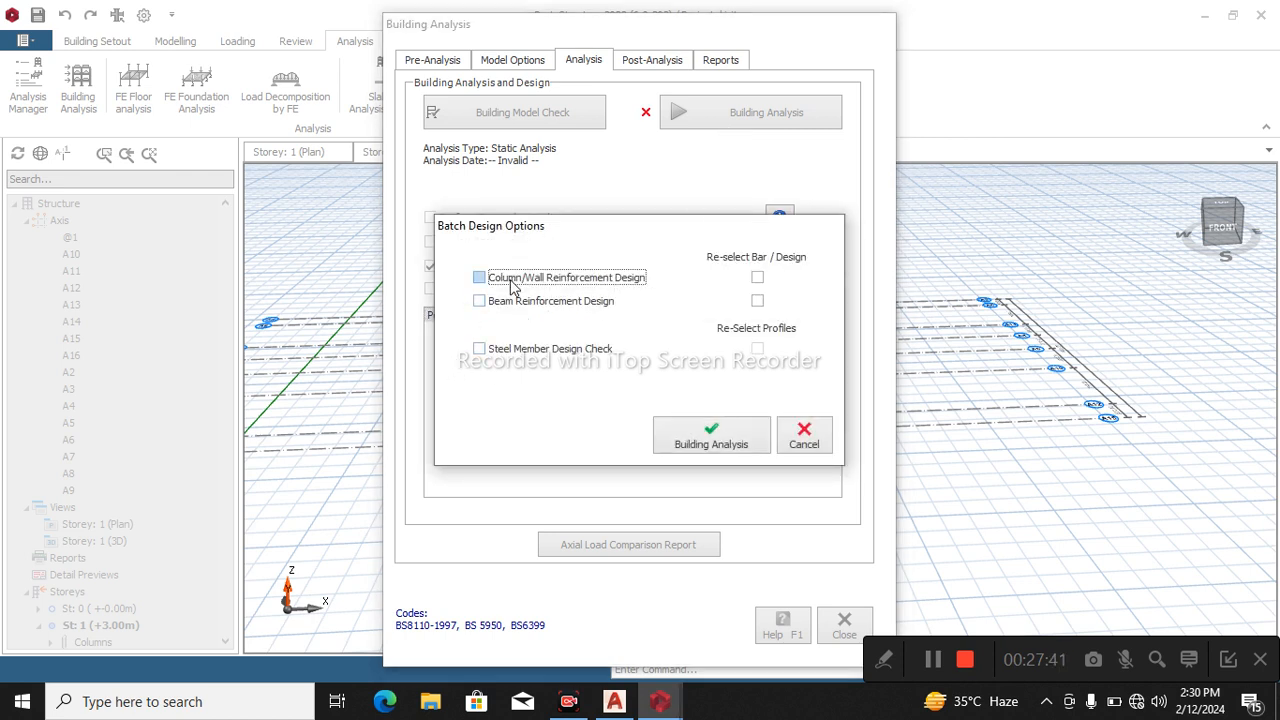
{"action": "left_click", "coordinate": [513, 285]}
{"action": "left_click", "coordinate": [515, 302]}
{"action": "left_click", "coordinate": [757, 277]}
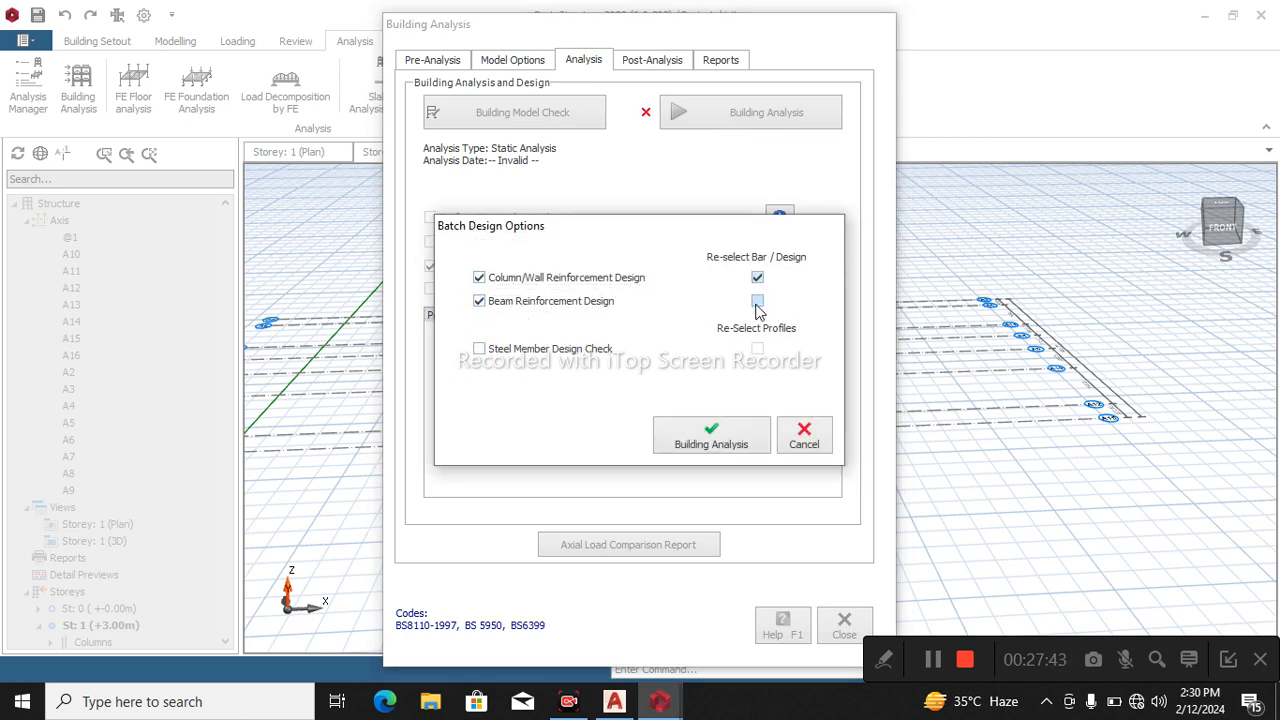
{"action": "left_click", "coordinate": [757, 302]}
{"action": "left_click", "coordinate": [712, 434]}
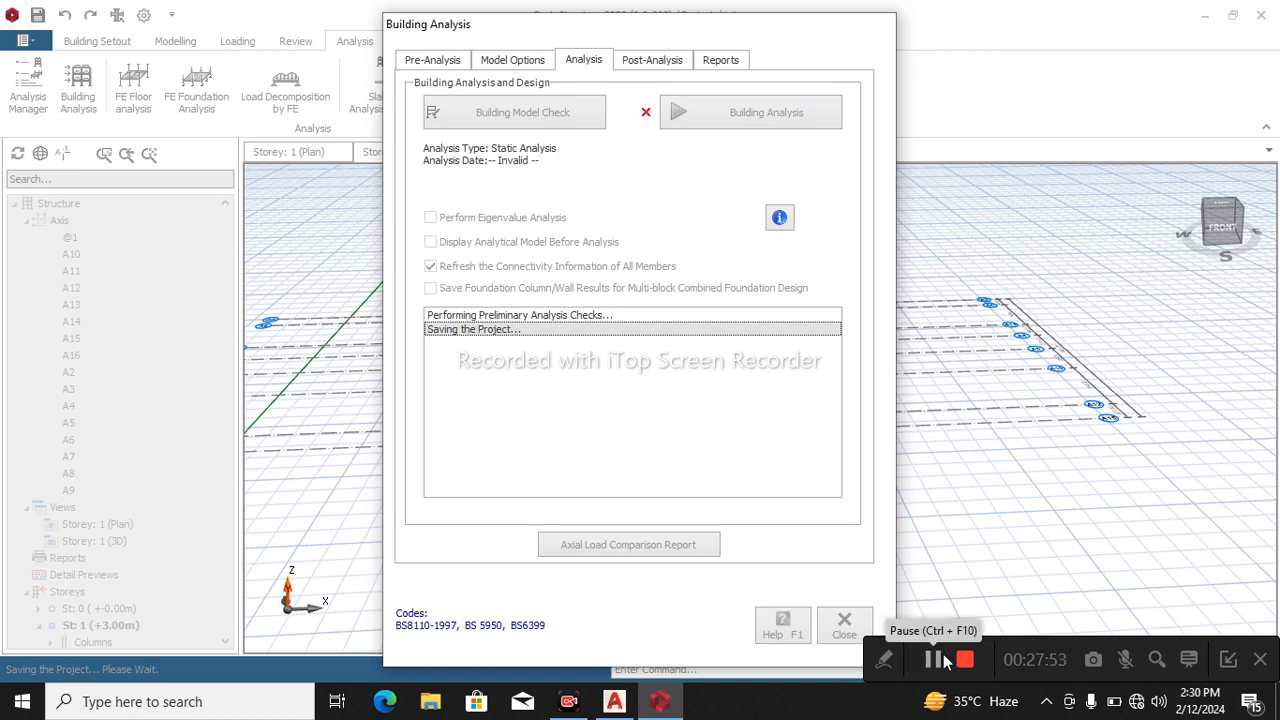
{"action": "left_click", "coordinate": [933, 664]}
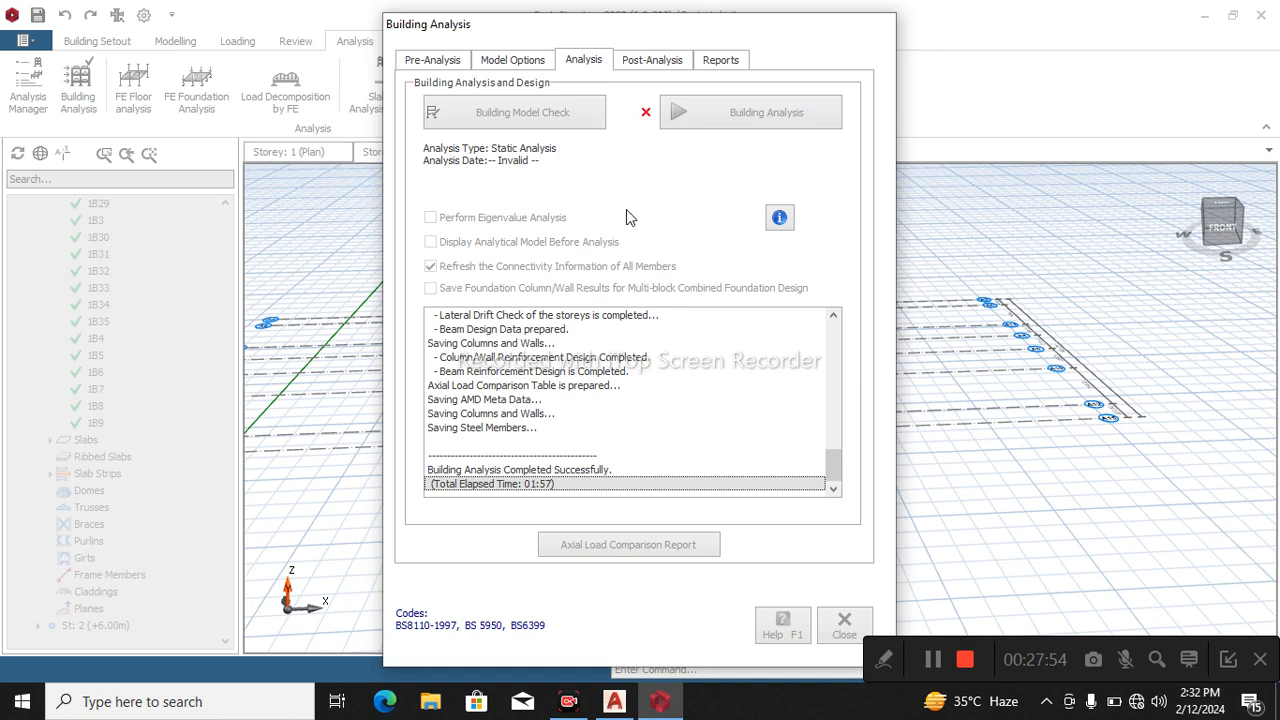
Review the relative storey drift check for directions 1 and 2 and dismiss the message.
{"action": "left_click", "coordinate": [652, 60]}
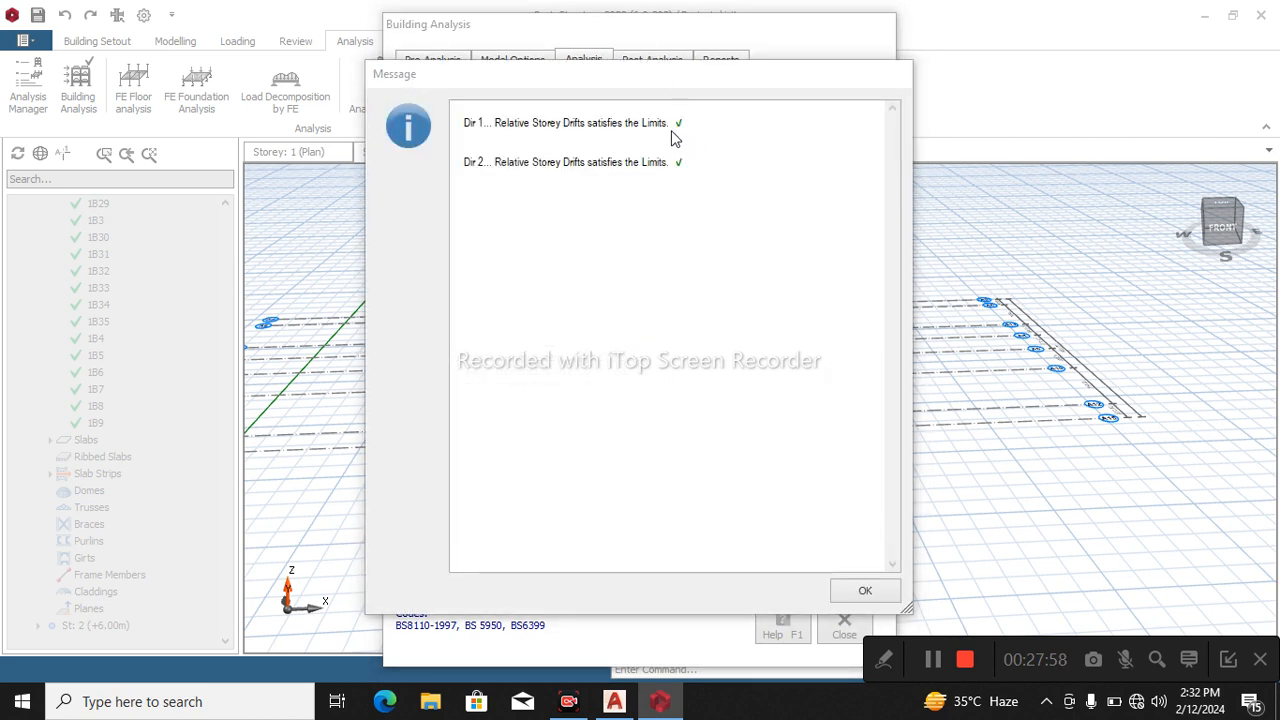
{"action": "left_click", "coordinate": [672, 132]}
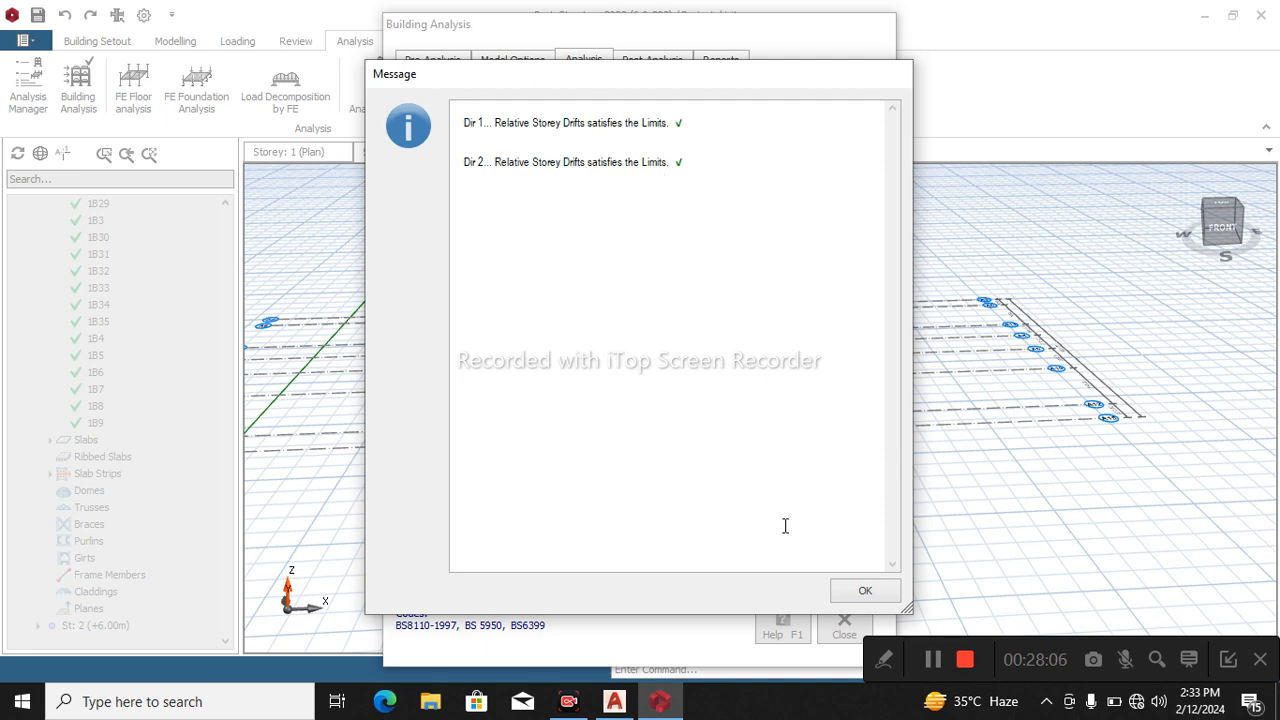
{"action": "left_click", "coordinate": [884, 598]}
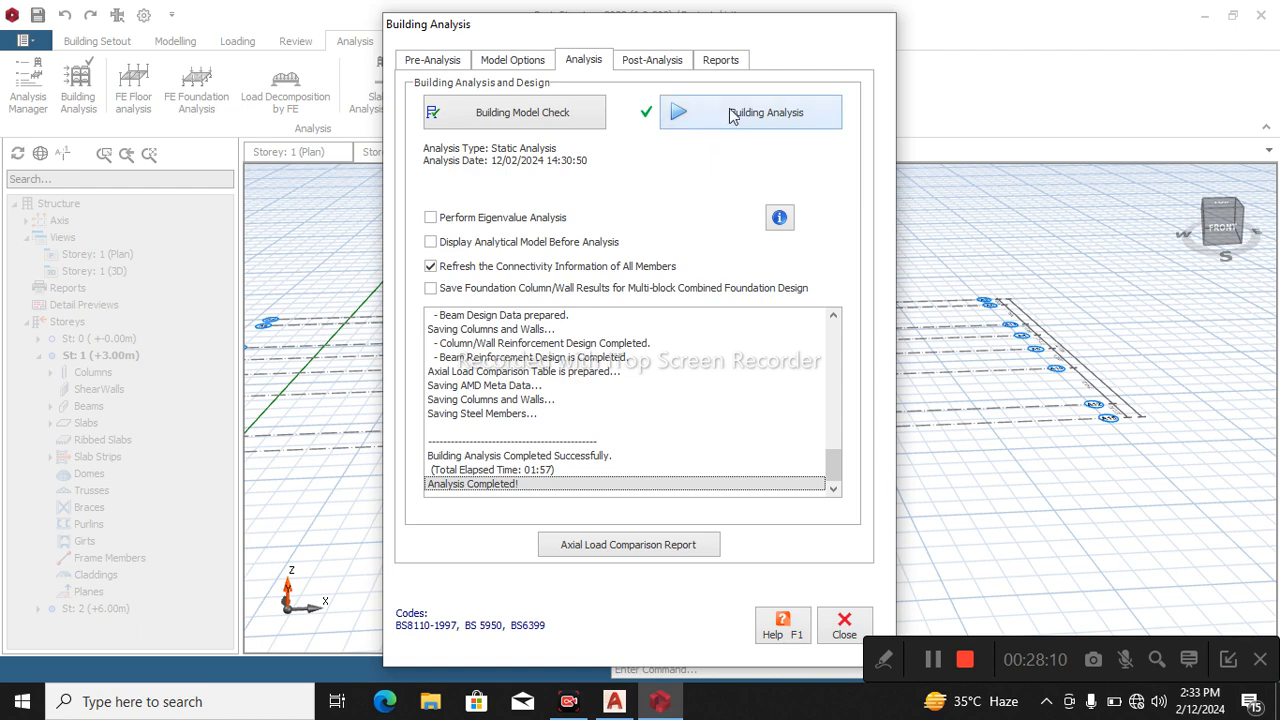
Review the column/wall reinforcement design results for all columns, try to open the design of column 2C1, and close the column design.
{"action": "left_click", "coordinate": [670, 64]}
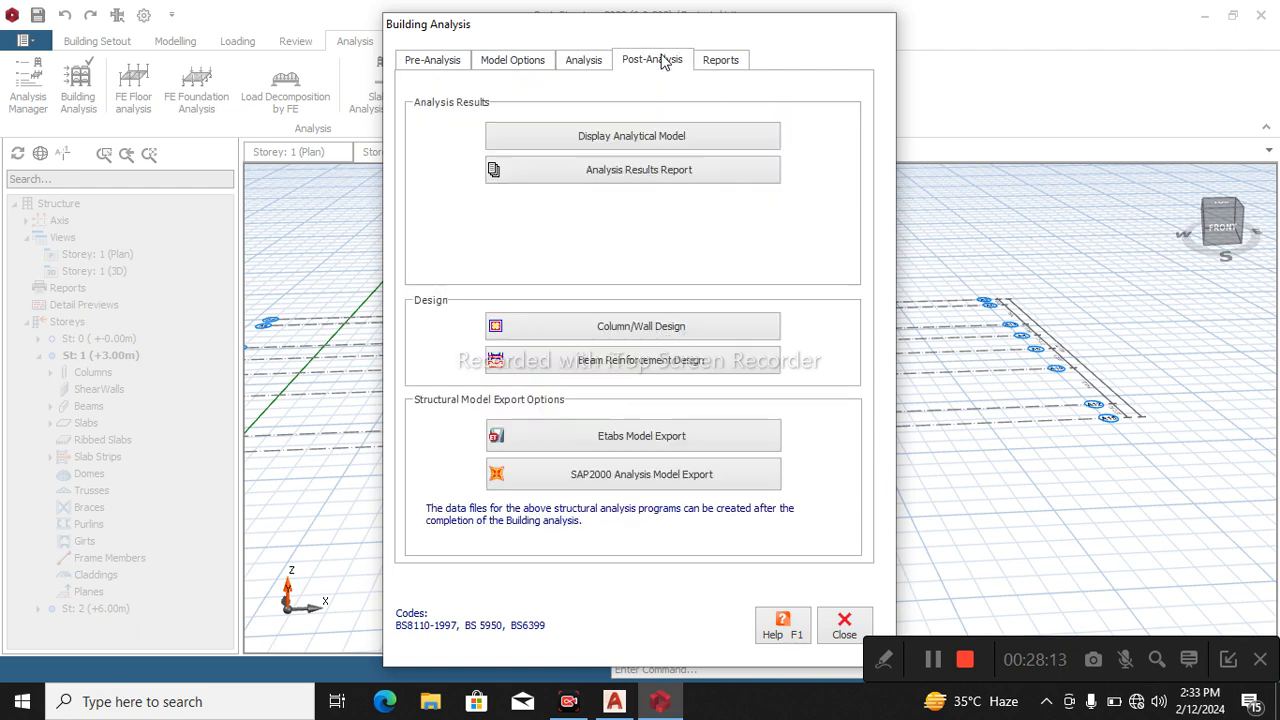
{"action": "left_click", "coordinate": [638, 337]}
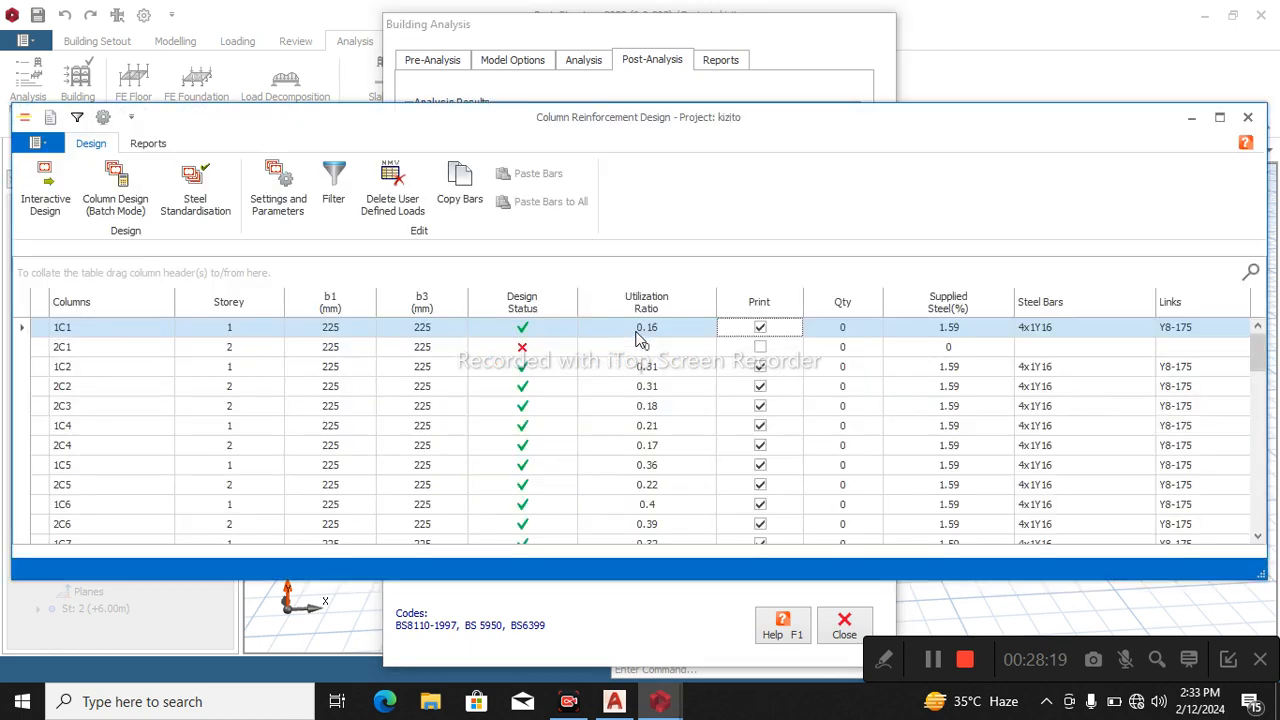
{"action": "left_click", "coordinate": [544, 352]}
{"action": "double_click", "coordinate": [544, 353]}
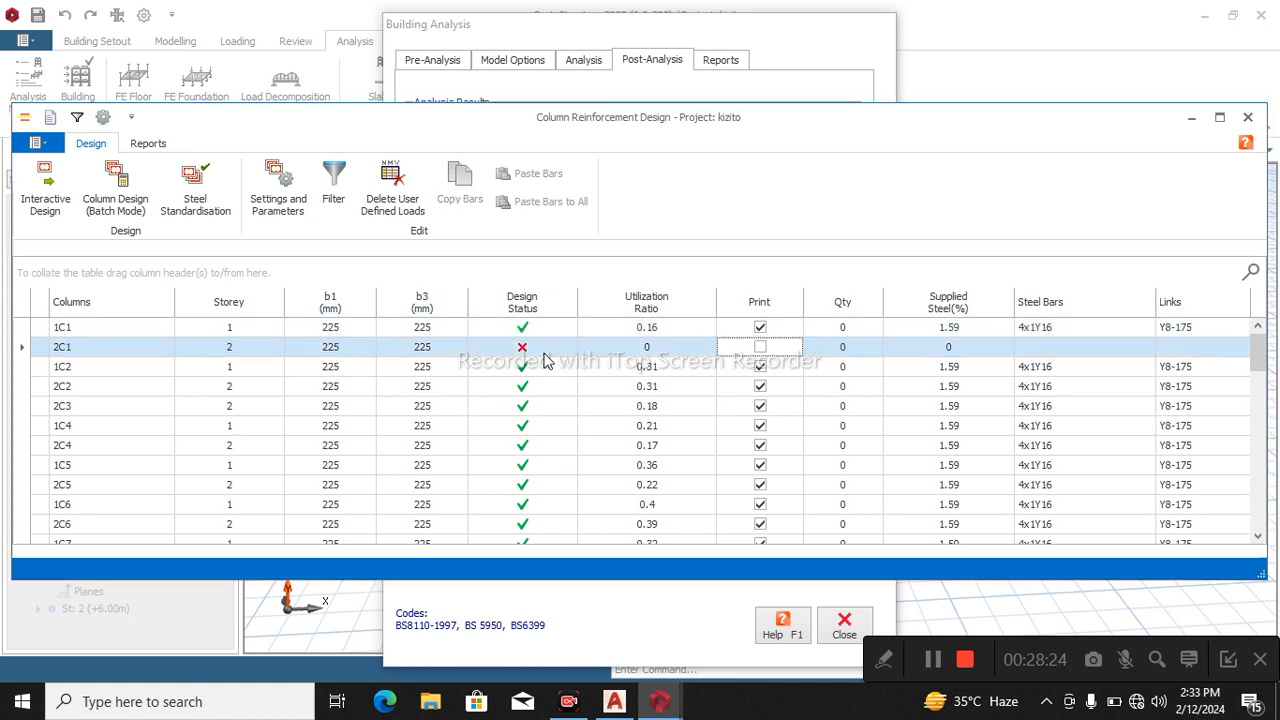
{"action": "left_click", "coordinate": [753, 413]}
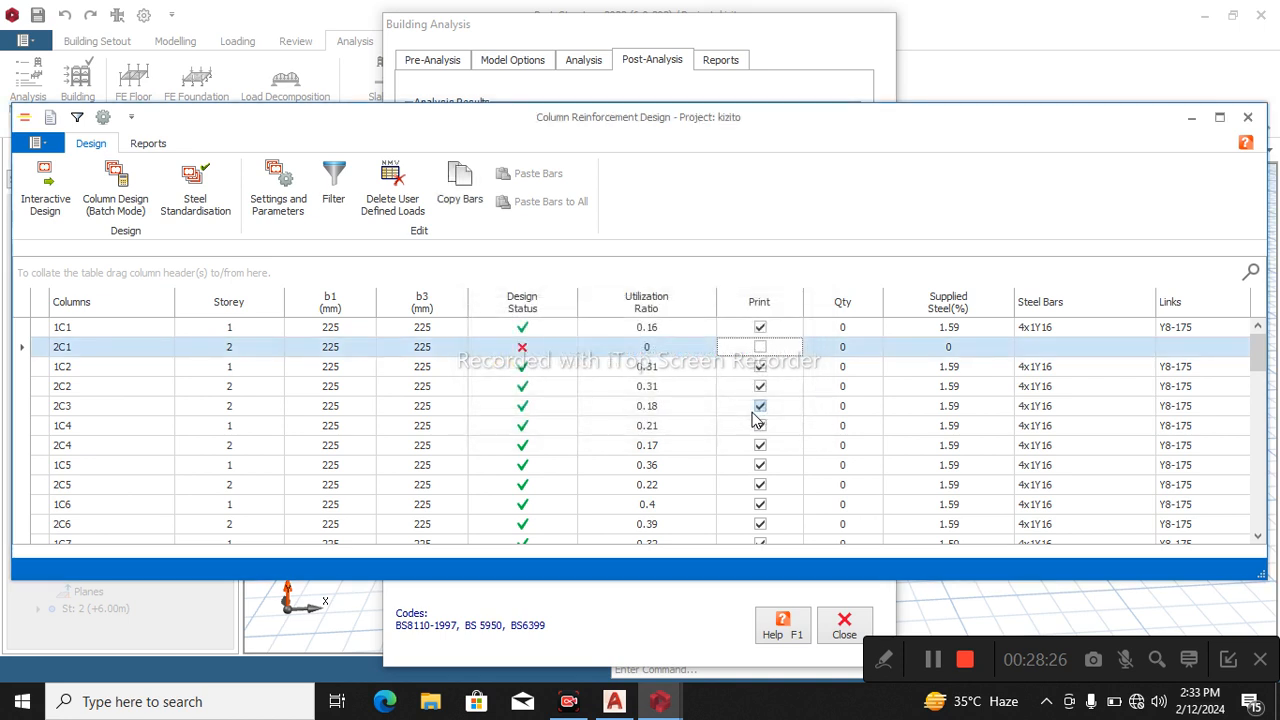
{"action": "scroll", "coordinate": [540, 450], "scroll_direction": "down", "scroll_amount": 7}
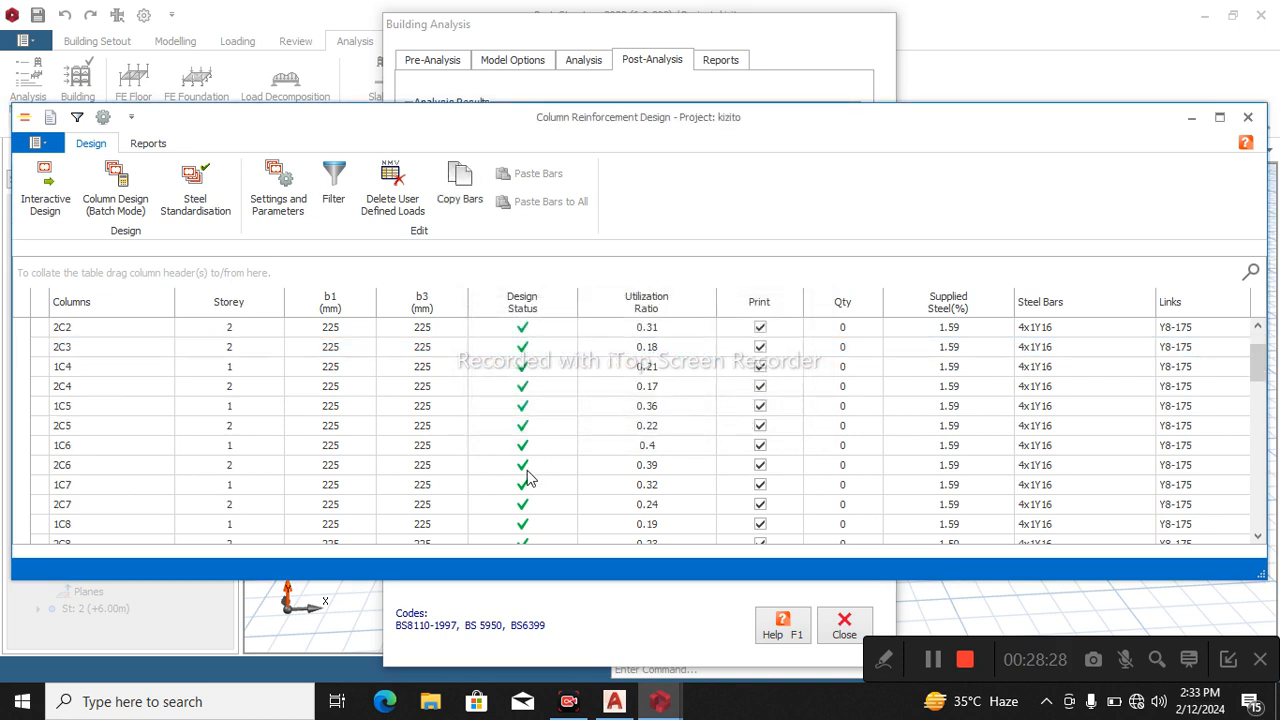
{"action": "scroll", "coordinate": [566, 464], "scroll_direction": "down", "scroll_amount": 8}
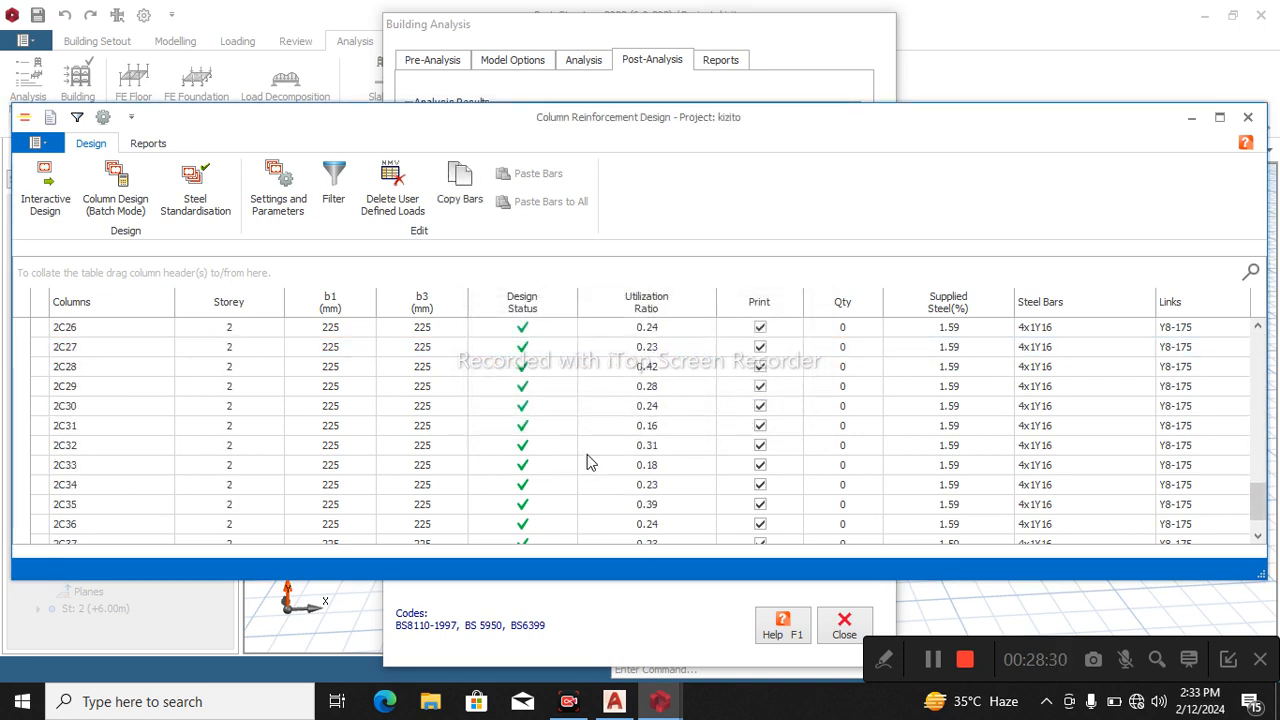
{"action": "scroll", "coordinate": [595, 464], "scroll_direction": "up", "scroll_amount": 12}
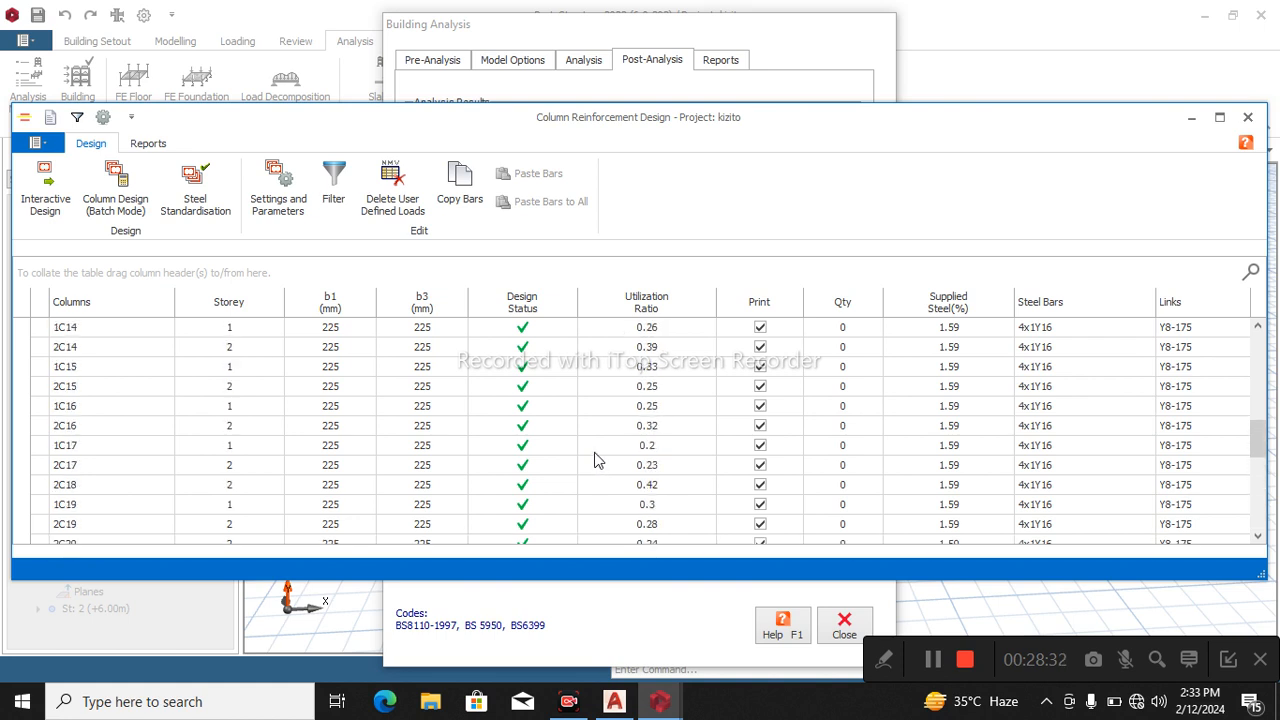
{"action": "scroll", "coordinate": [587, 465], "scroll_direction": "up", "scroll_amount": 4}
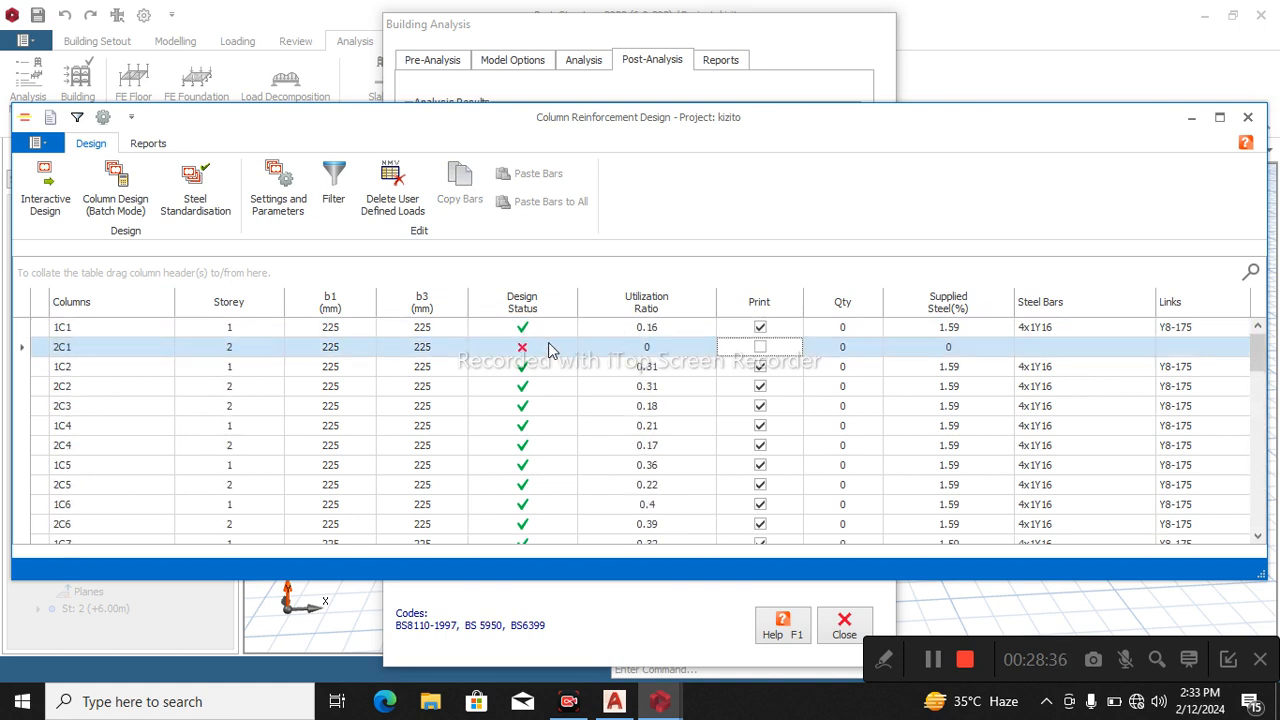
{"action": "double_click", "coordinate": [549, 349]}
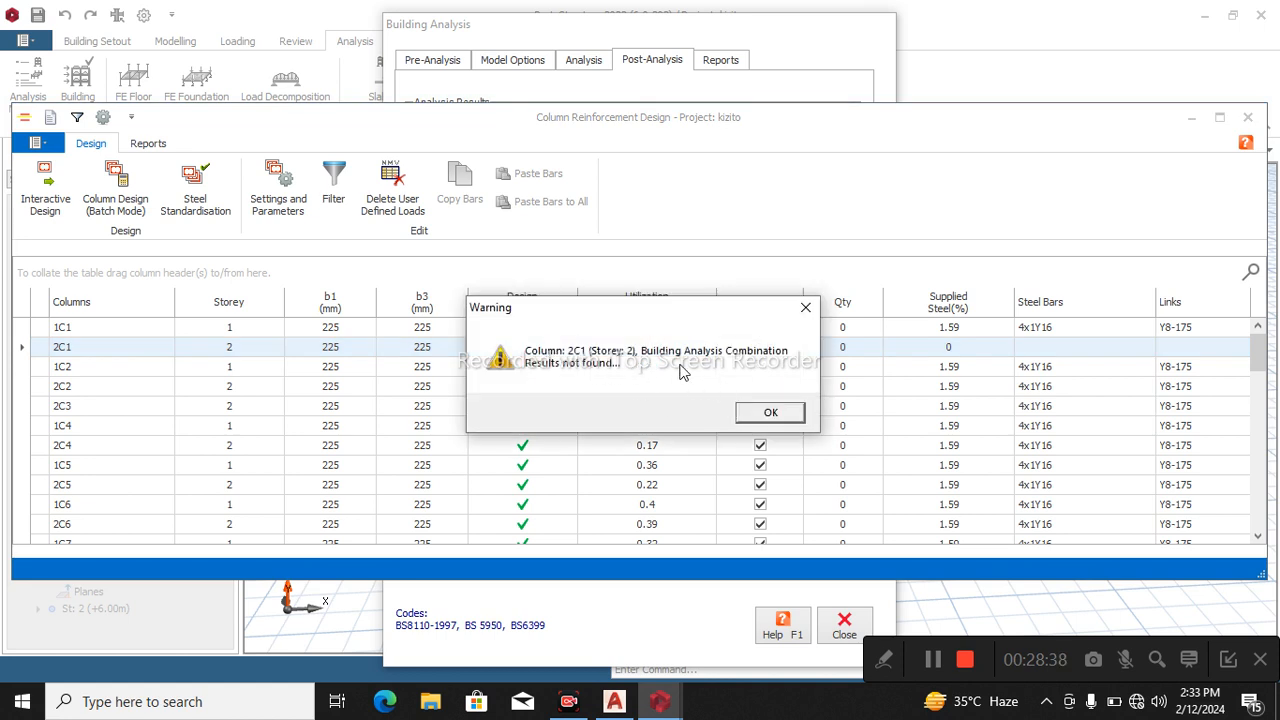
{"action": "left_click", "coordinate": [775, 412]}
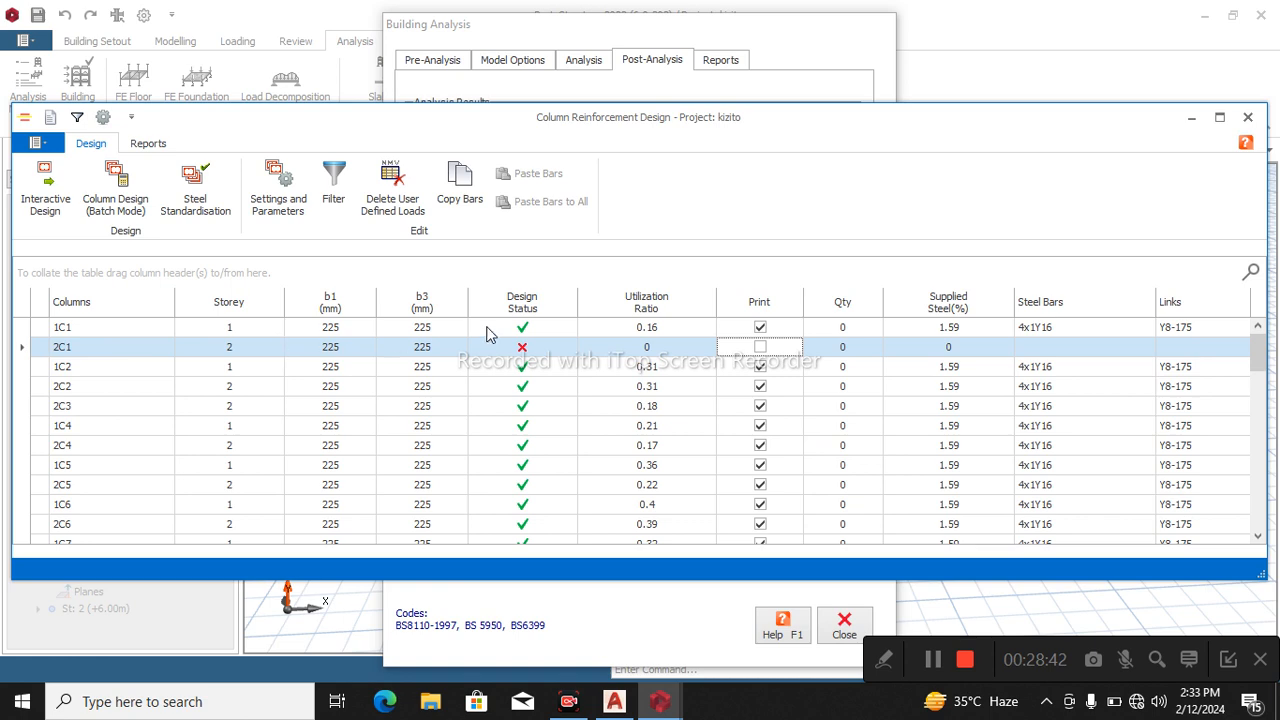
{"action": "left_click", "coordinate": [1248, 117]}
Review the beam reinforcement design, inspecting the rebar data of storey 1 axis A14 and the utilization ratios of all axes, then close it.
{"action": "left_click", "coordinate": [643, 362]}
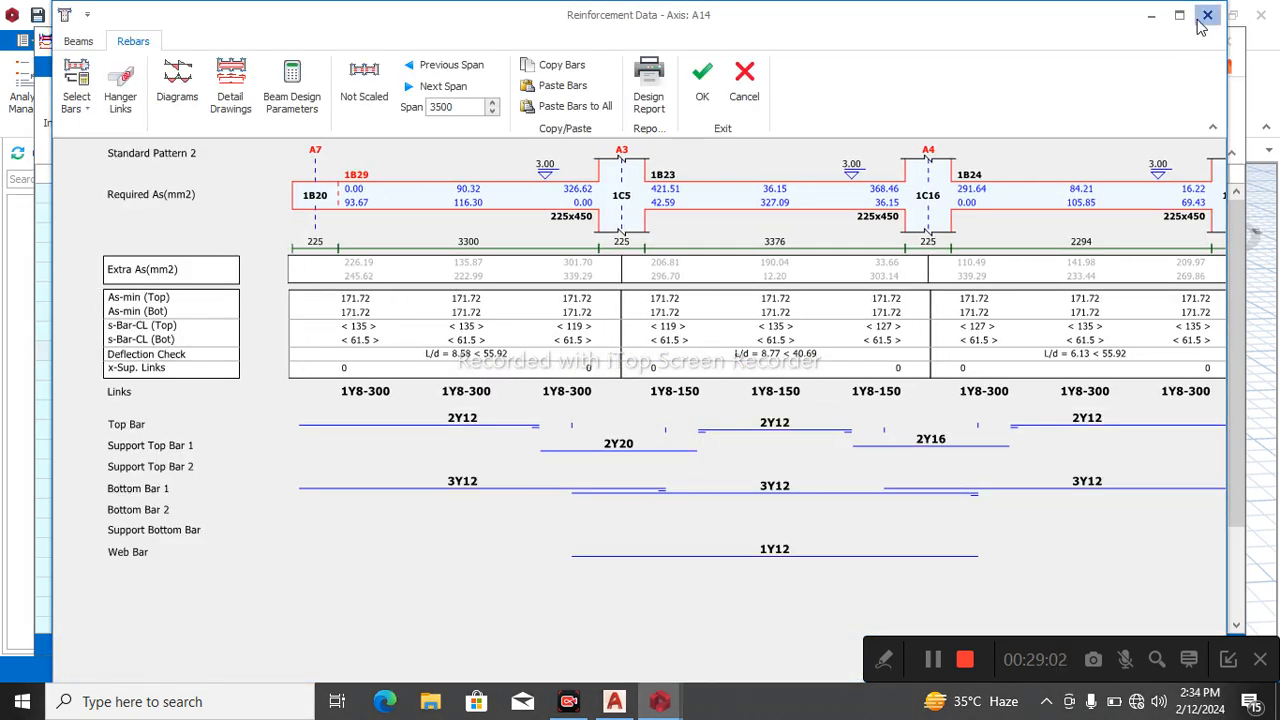
{"action": "left_click", "coordinate": [1207, 15]}
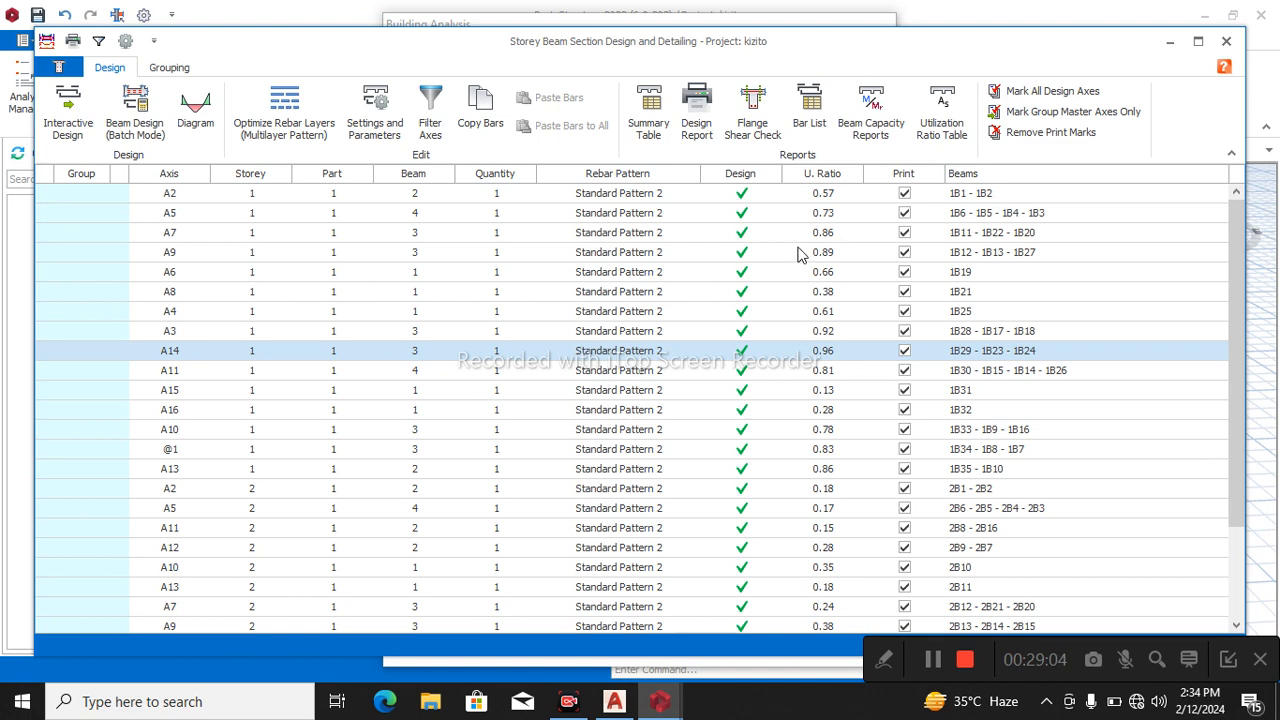
{"action": "scroll", "coordinate": [800, 320], "scroll_direction": "down", "scroll_amount": 2}
{"action": "scroll", "coordinate": [800, 323], "scroll_direction": "up", "scroll_amount": 2}
{"action": "scroll", "coordinate": [805, 316], "scroll_direction": "down", "scroll_amount": 2}
{"action": "scroll", "coordinate": [810, 316], "scroll_direction": "up", "scroll_amount": 2}
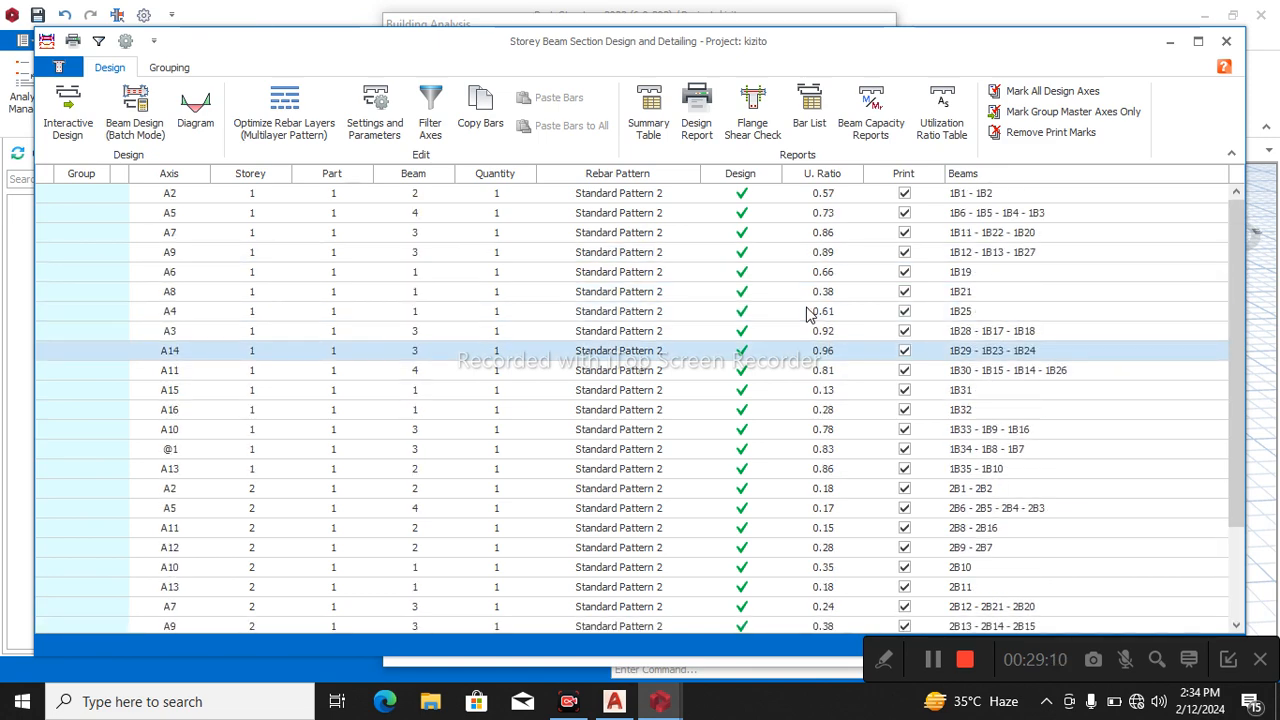
{"action": "left_click", "coordinate": [1226, 41]}
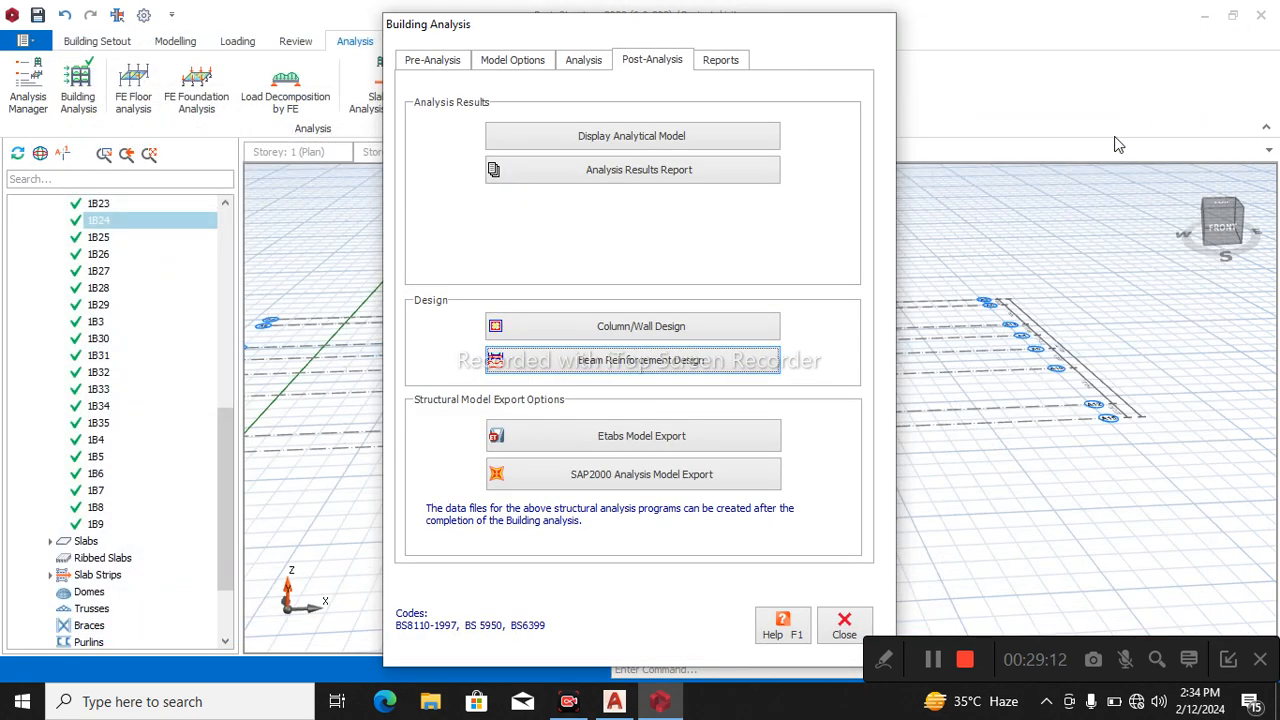
Recheck the failed column 2C1 in the column reinforcement design, dismiss the message, and close the design and building analysis dialogs.
{"action": "left_click", "coordinate": [680, 333]}
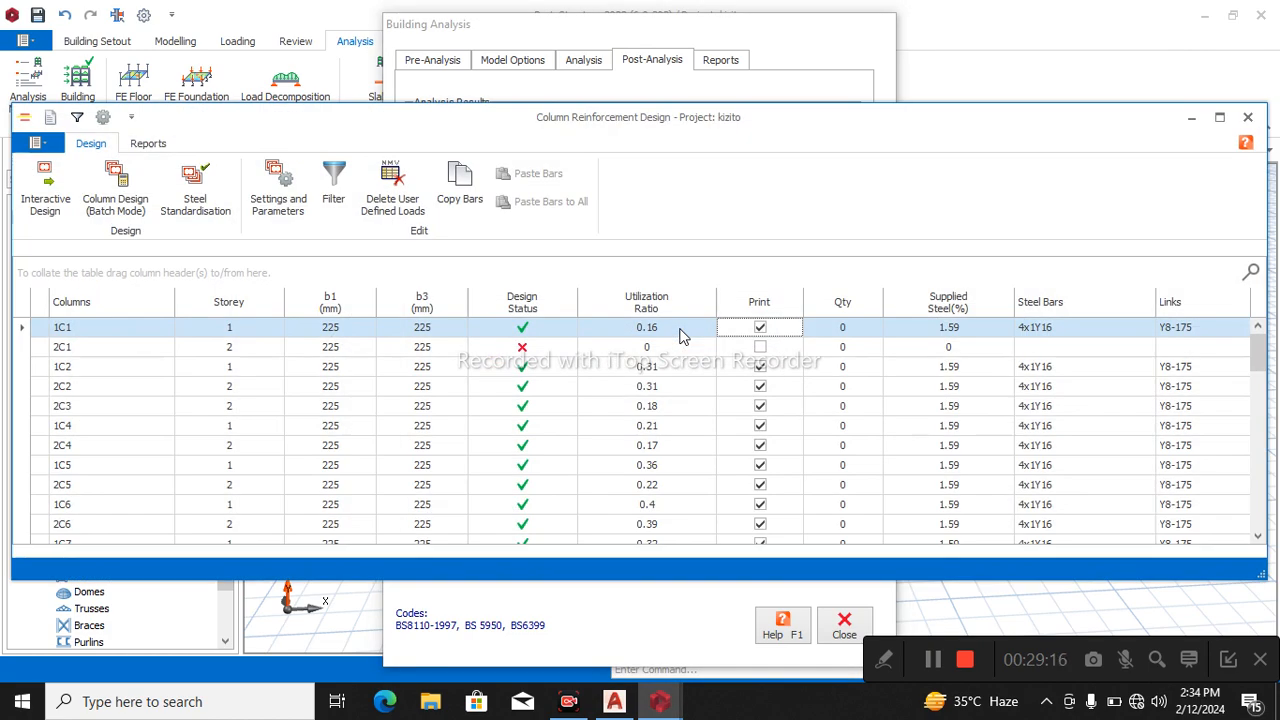
{"action": "left_click", "coordinate": [545, 358]}
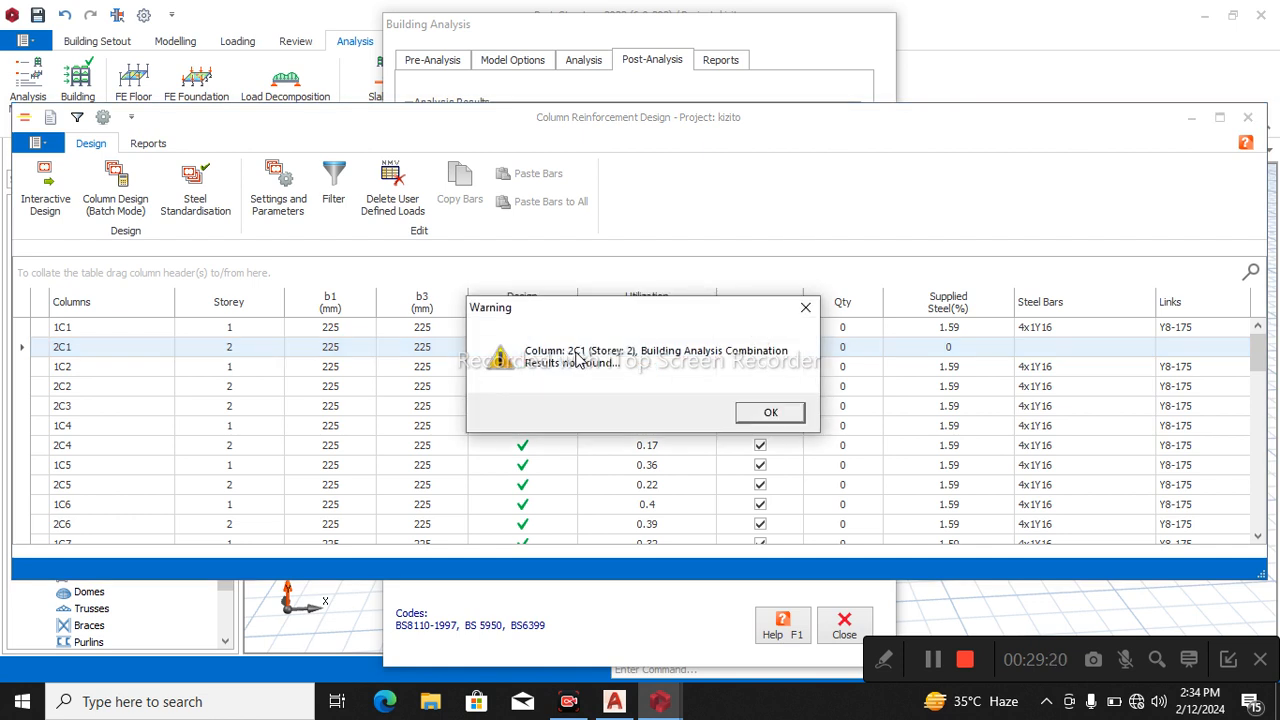
{"action": "left_click", "coordinate": [769, 412]}
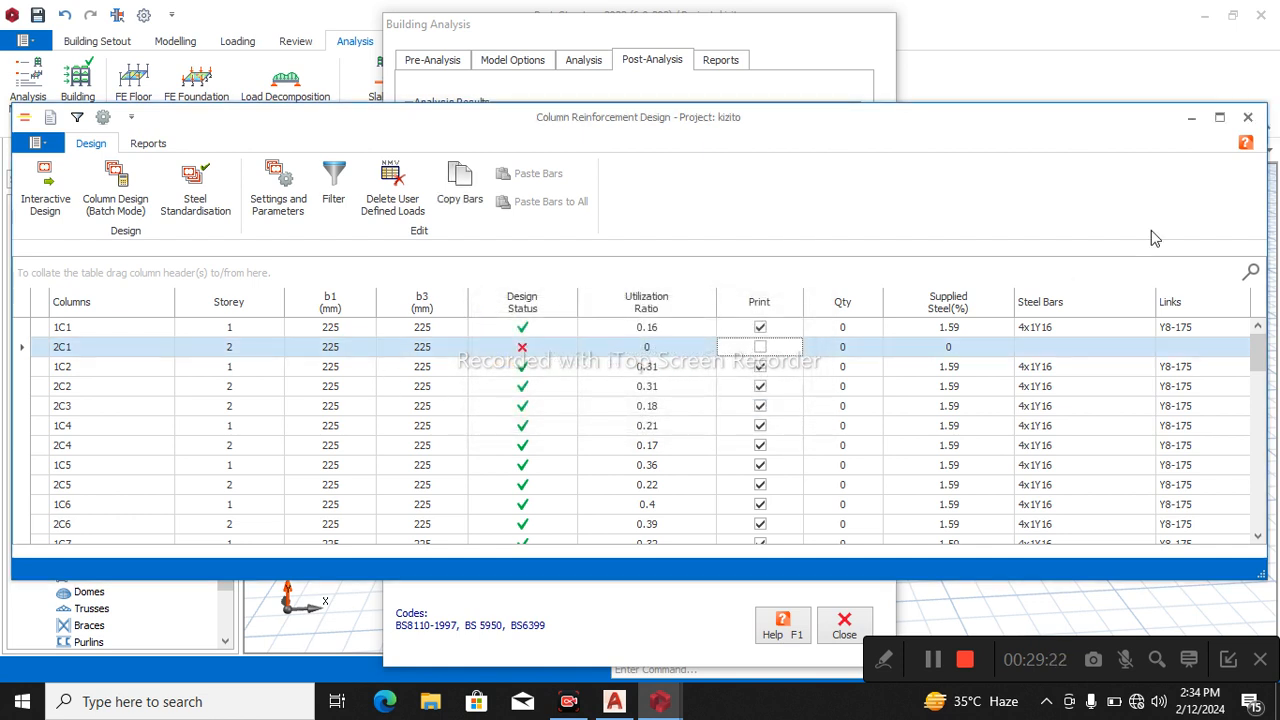
{"action": "left_click", "coordinate": [1253, 116]}
{"action": "left_click", "coordinate": [850, 620]}
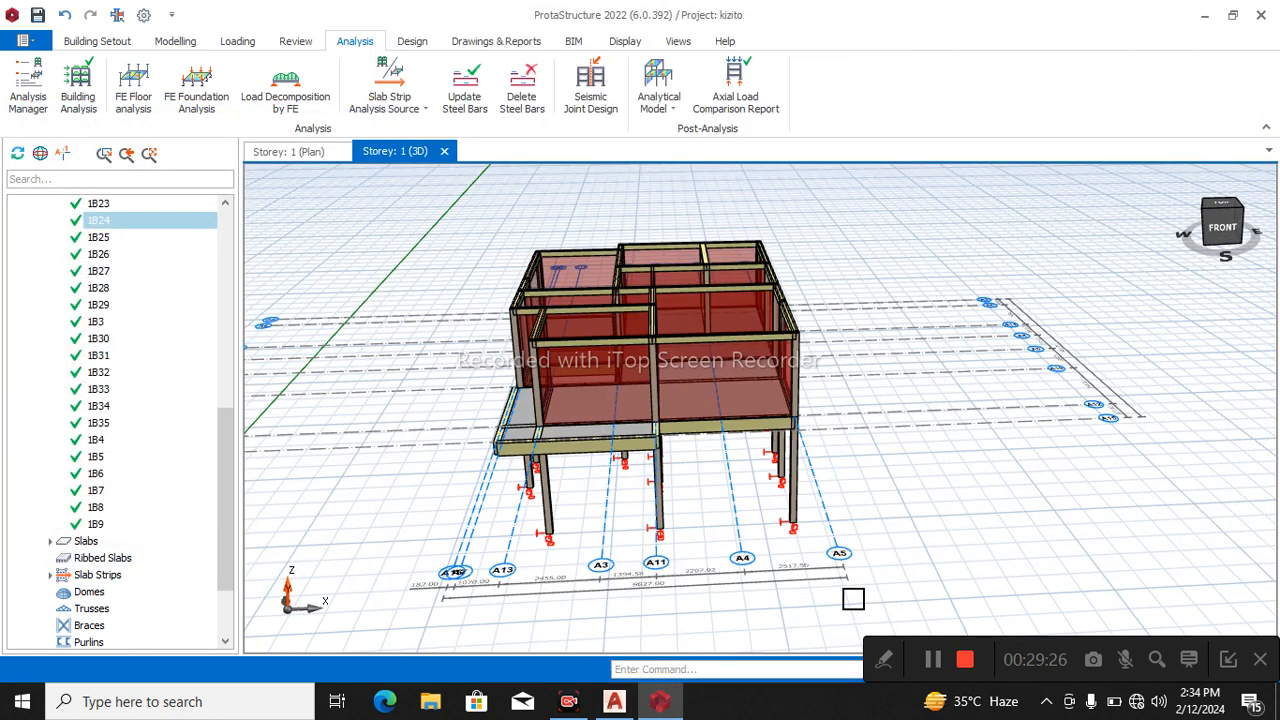
Switch the plan view to storey 2 and select column 2C1 from that storey's column list to locate it.
{"action": "left_click", "coordinate": [288, 152]}
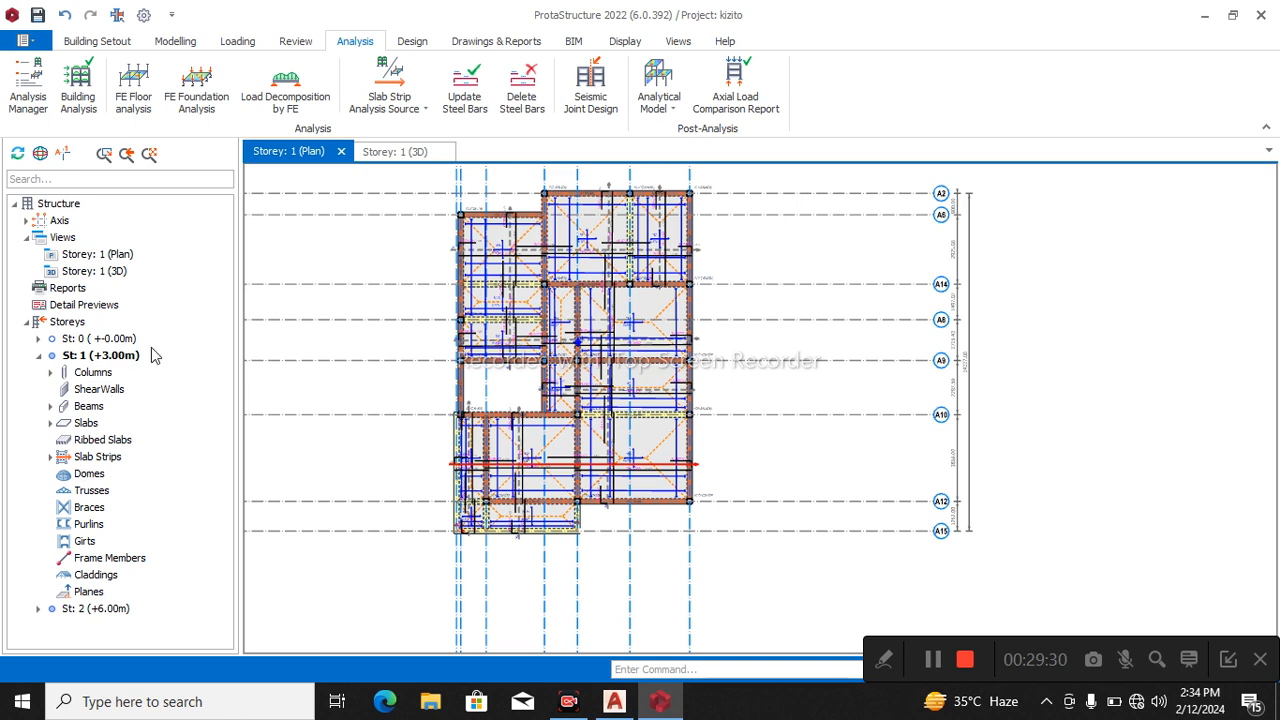
{"action": "left_click", "coordinate": [110, 611]}
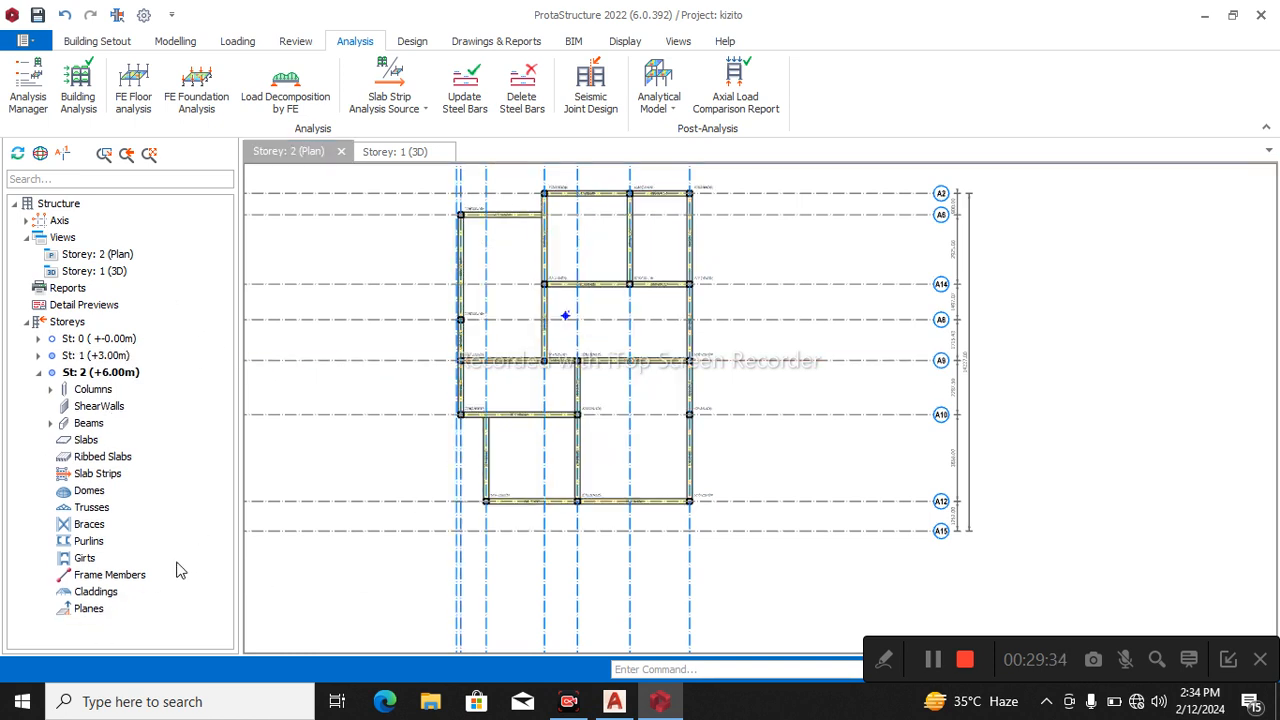
{"action": "left_click", "coordinate": [51, 389]}
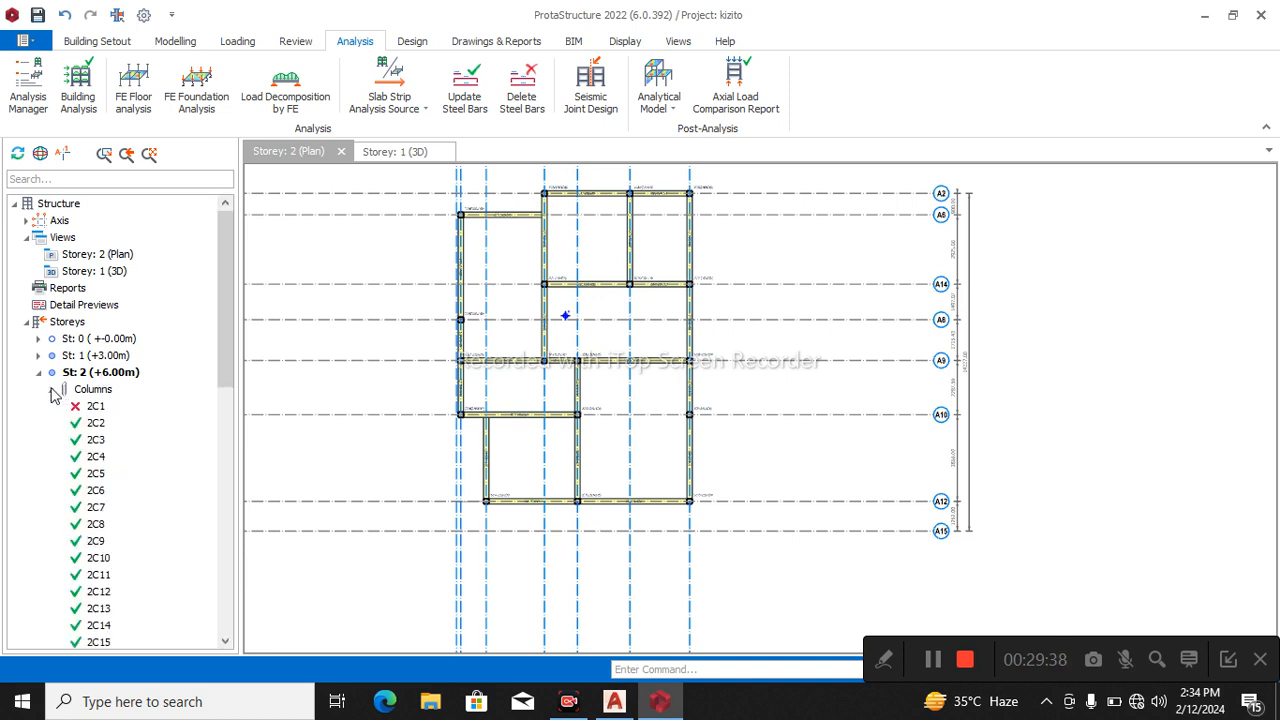
{"action": "left_click", "coordinate": [96, 406]}
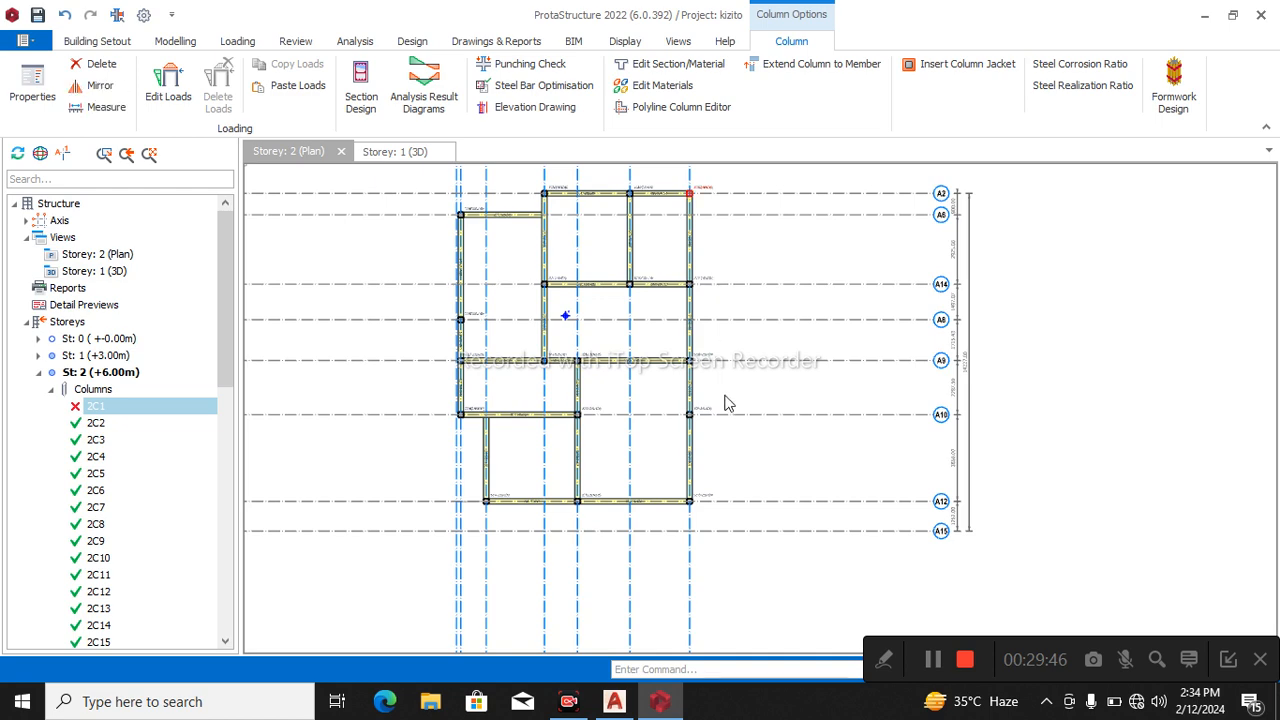
Delete the overlapping columns 2C1 and 2C3 at the plan's upper-right corner on axis A2, accepting that the building analysis is invalidated.
{"action": "key", "text": "Escape"}
{"action": "left_click", "coordinate": [733, 193]}
{"action": "scroll", "coordinate": [735, 266], "scroll_direction": "up", "scroll_amount": 1}
{"action": "middle_click_drag", "start_coordinate": [735, 266], "coordinate": [740, 363]}
{"action": "scroll", "coordinate": [710, 445], "scroll_direction": "up", "scroll_amount": 8}
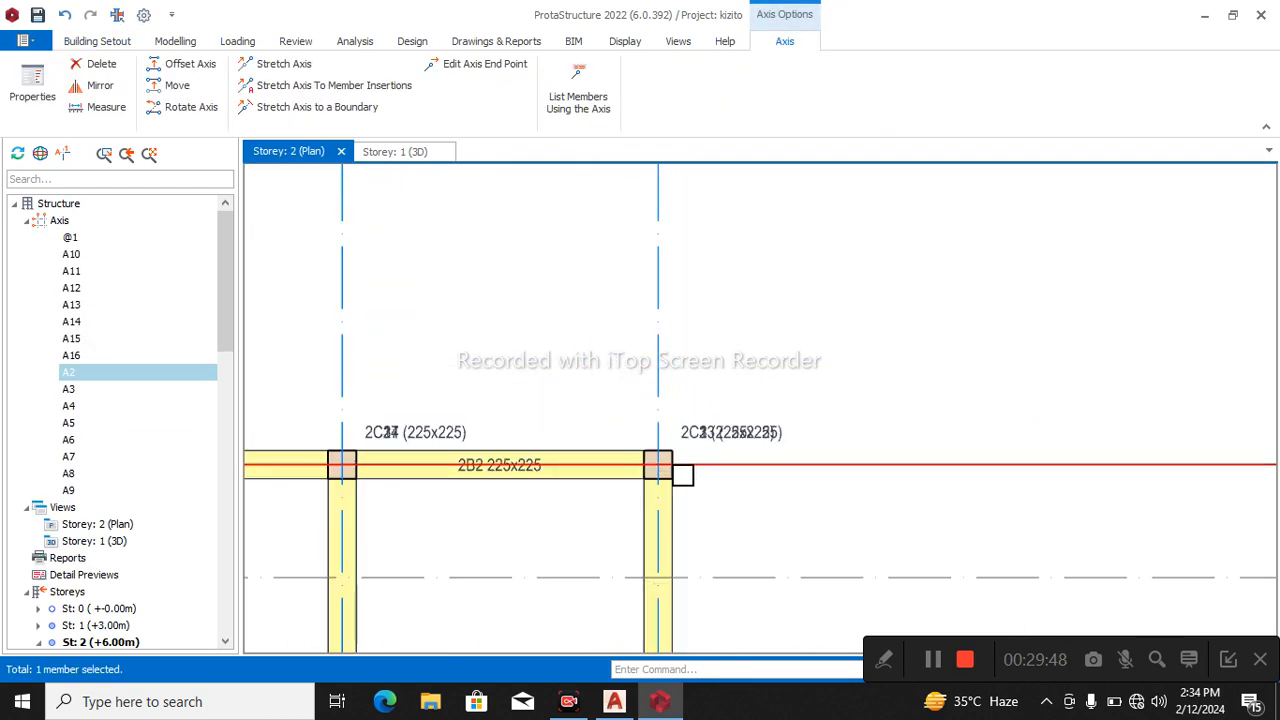
{"action": "left_click", "coordinate": [806, 411]}
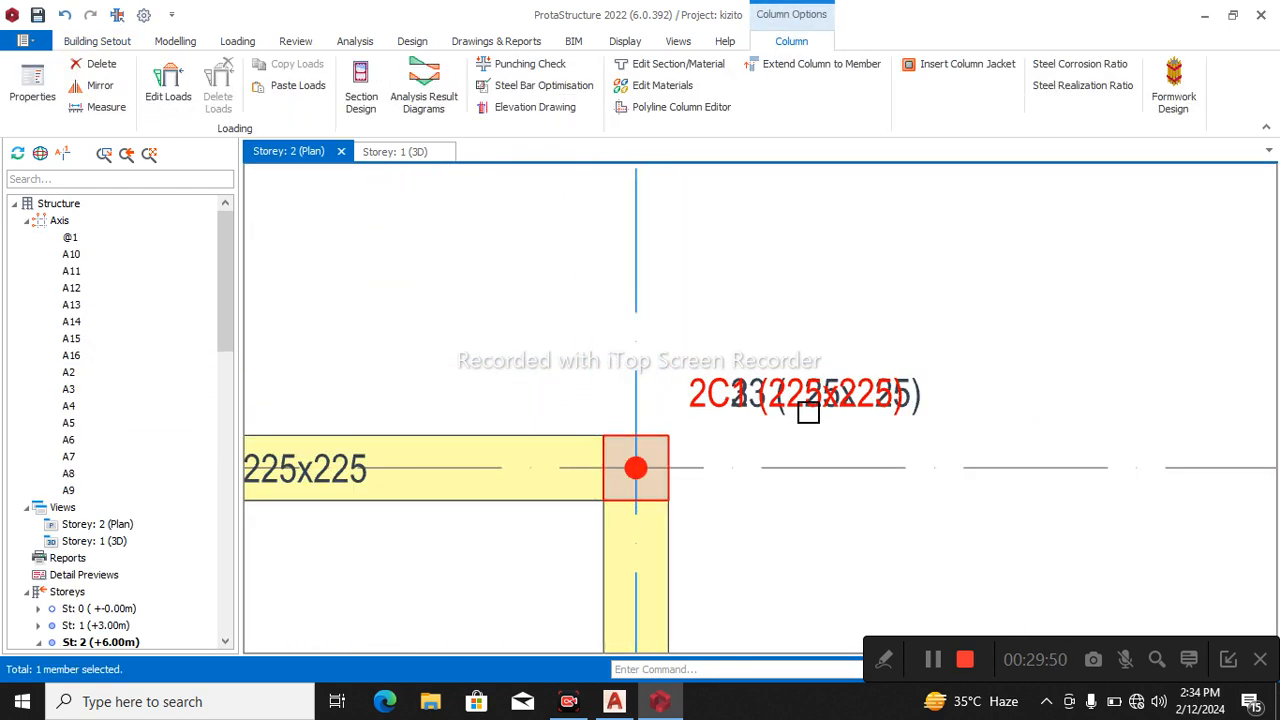
{"action": "key", "text": "Delete"}
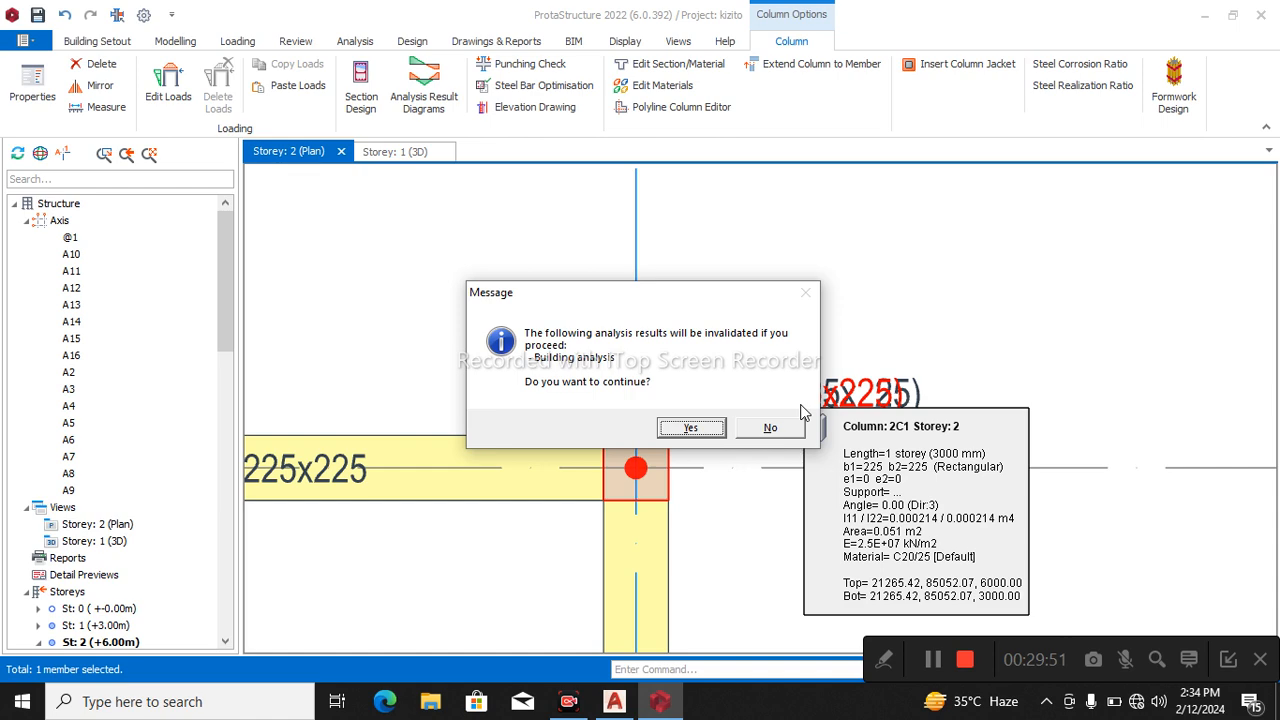
{"action": "left_click", "coordinate": [716, 429]}
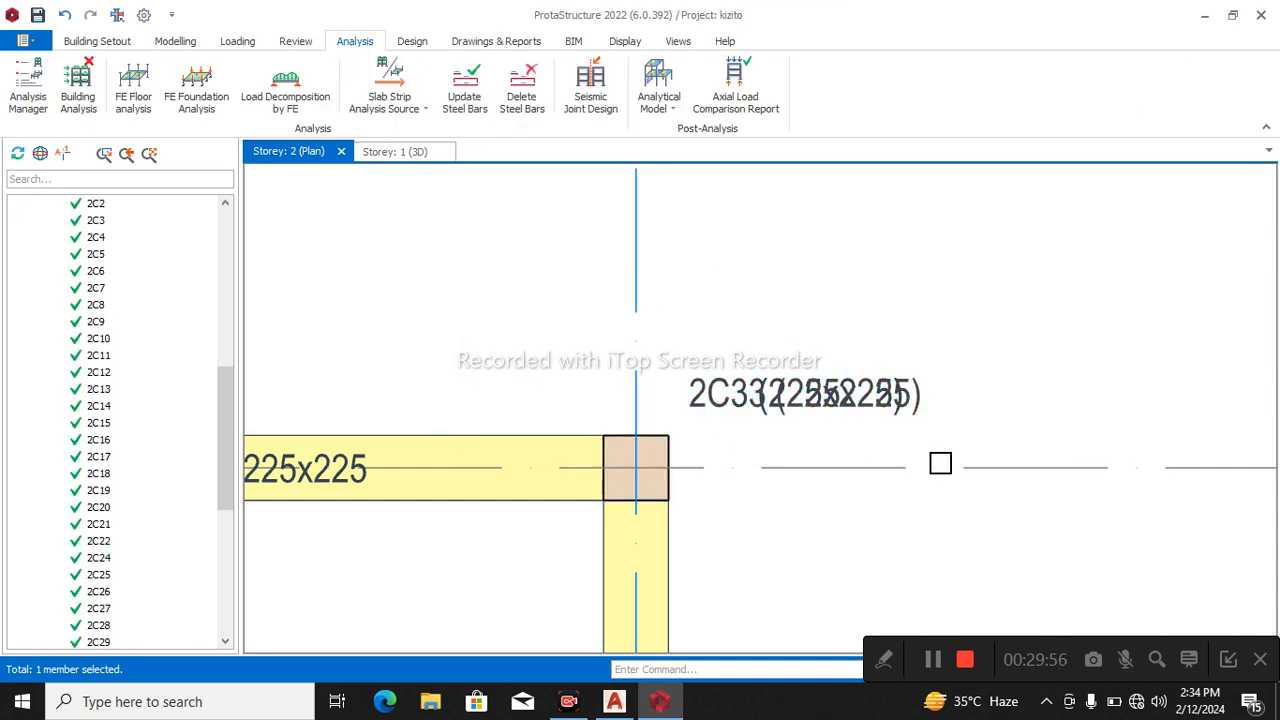
{"action": "left_click", "coordinate": [794, 415]}
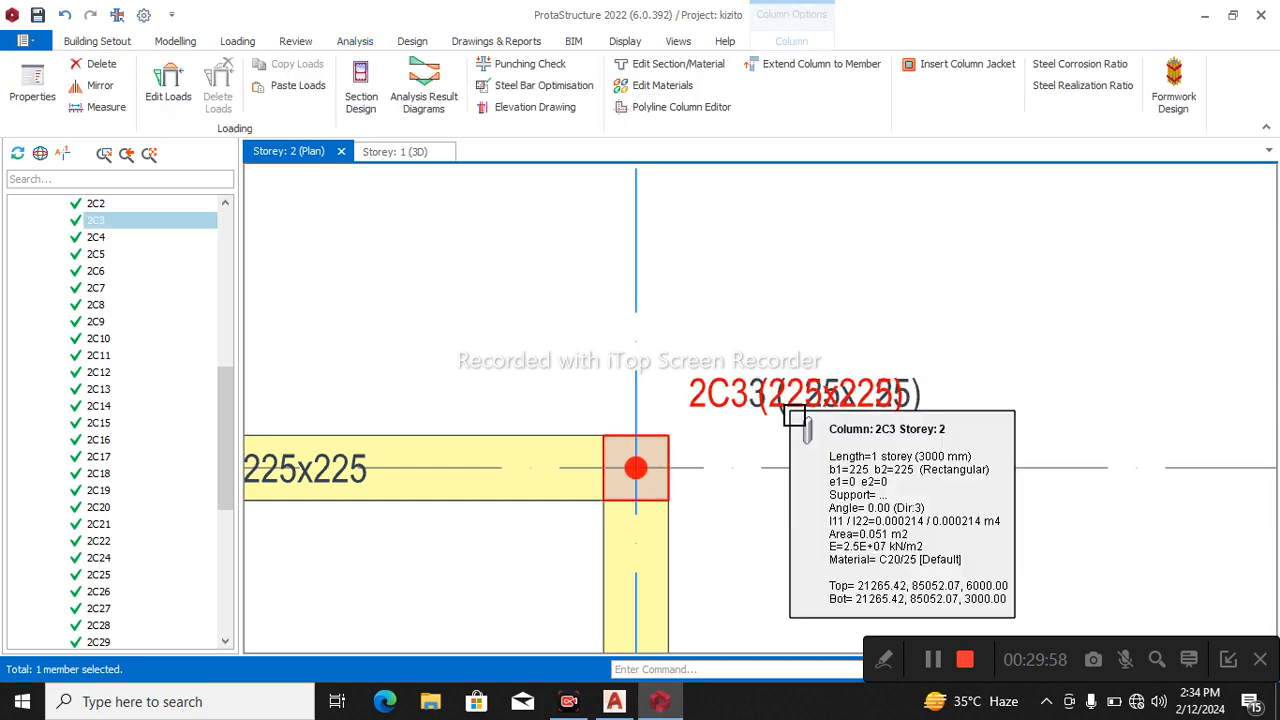
{"action": "key", "text": "Delete"}
Delete the duplicate columns 2C24 and 2C34 at the joint between beams 2B1 and 2B2, keeping 2C17.
{"action": "scroll", "coordinate": [940, 363], "scroll_direction": "down", "scroll_amount": 3}
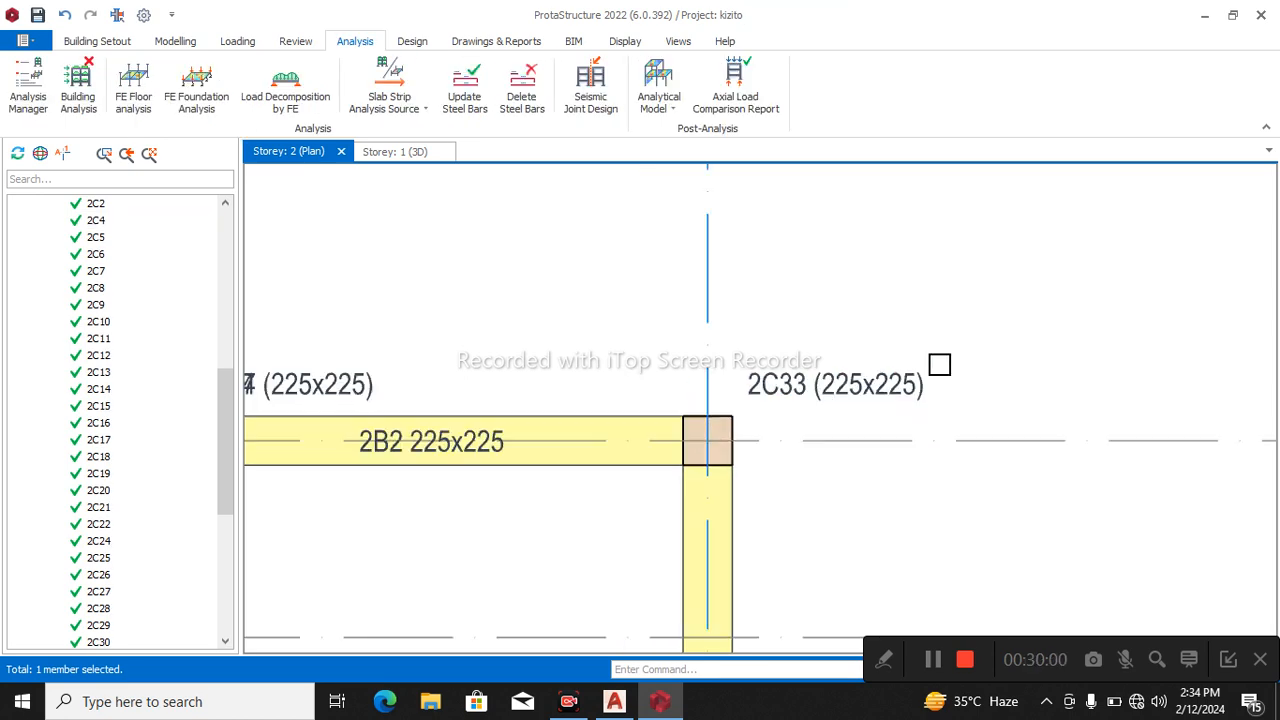
{"action": "scroll", "coordinate": [750, 380], "scroll_direction": "up", "scroll_amount": 5}
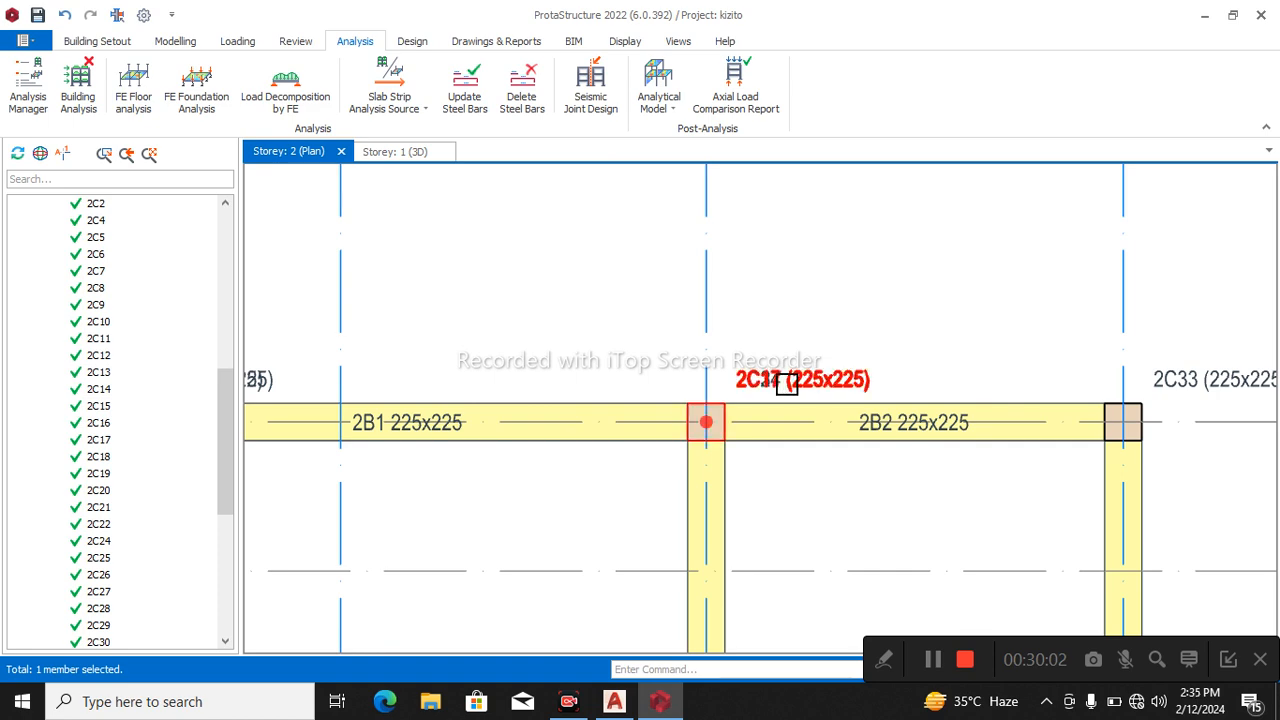
{"action": "left_click", "coordinate": [787, 385]}
{"action": "key", "text": "Delete"}
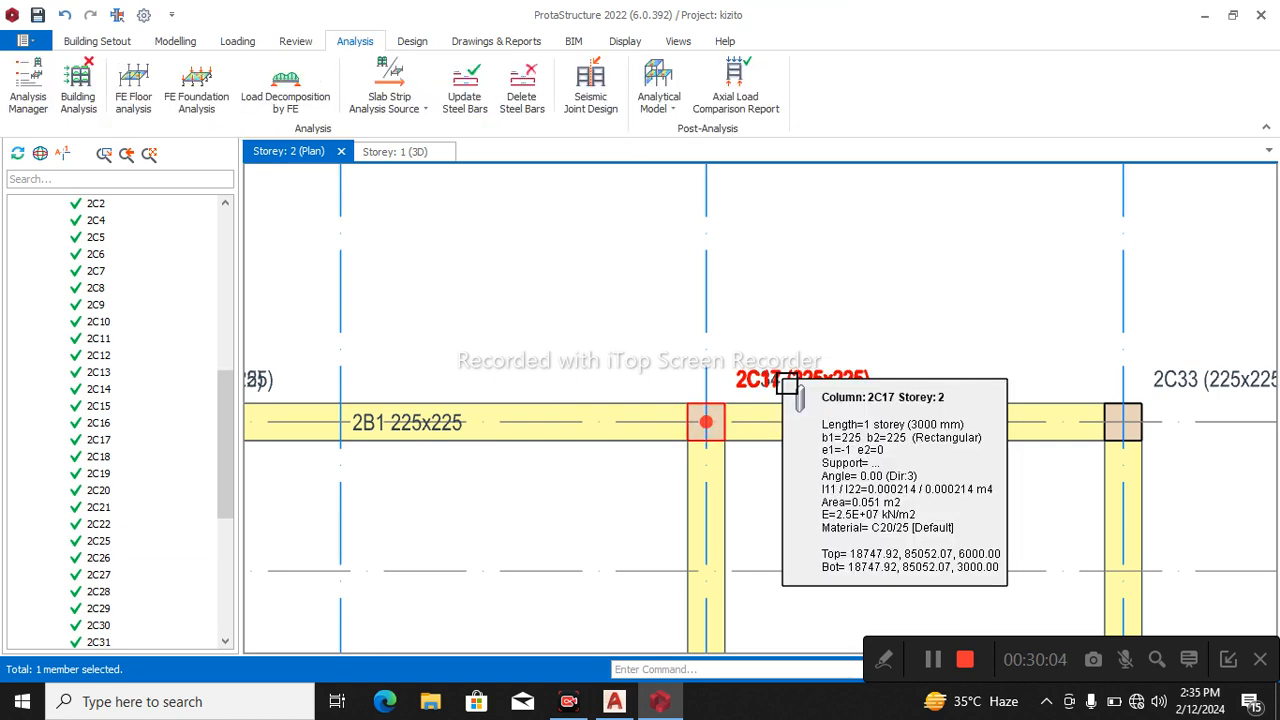
{"action": "left_click", "coordinate": [775, 385]}
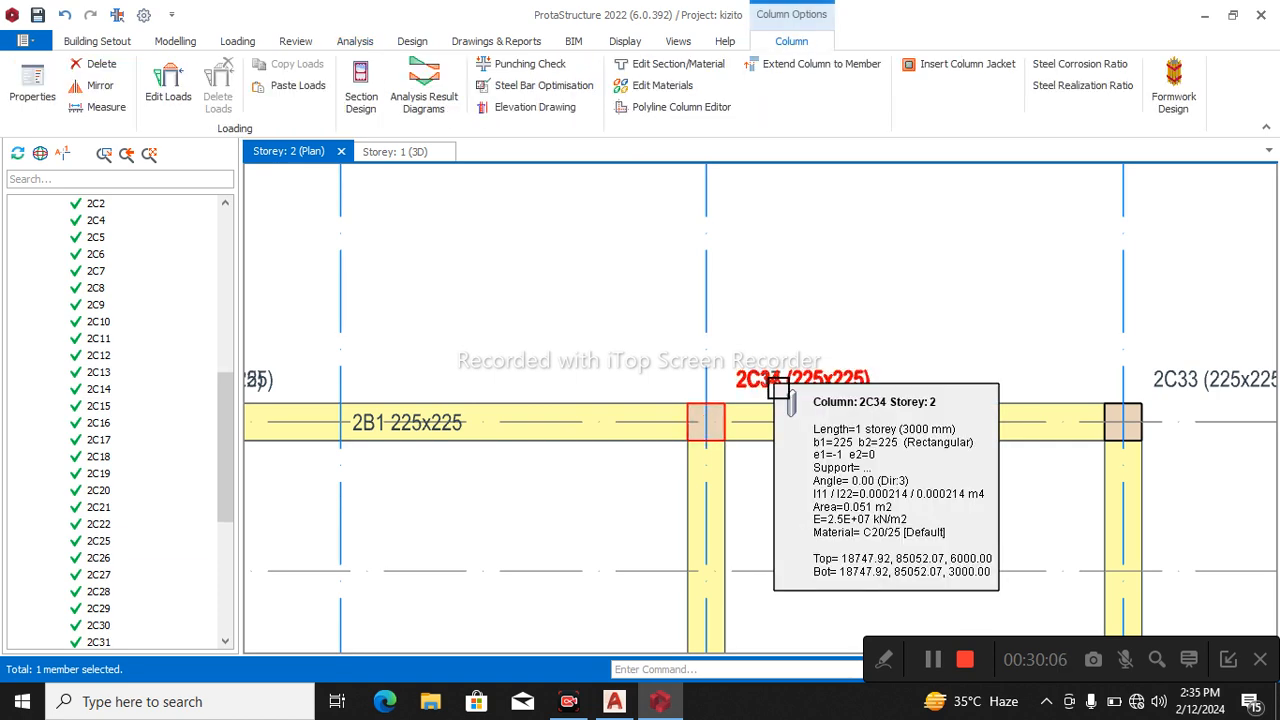
{"action": "key", "text": "Delete"}
Delete the duplicate columns 2C2 and 2C22 where beam 2B1 starts on axis A2, keeping 2C32.
{"action": "scroll", "coordinate": [775, 382], "scroll_direction": "down", "scroll_amount": 3}
{"action": "scroll", "coordinate": [765, 378], "scroll_direction": "up", "scroll_amount": 2}
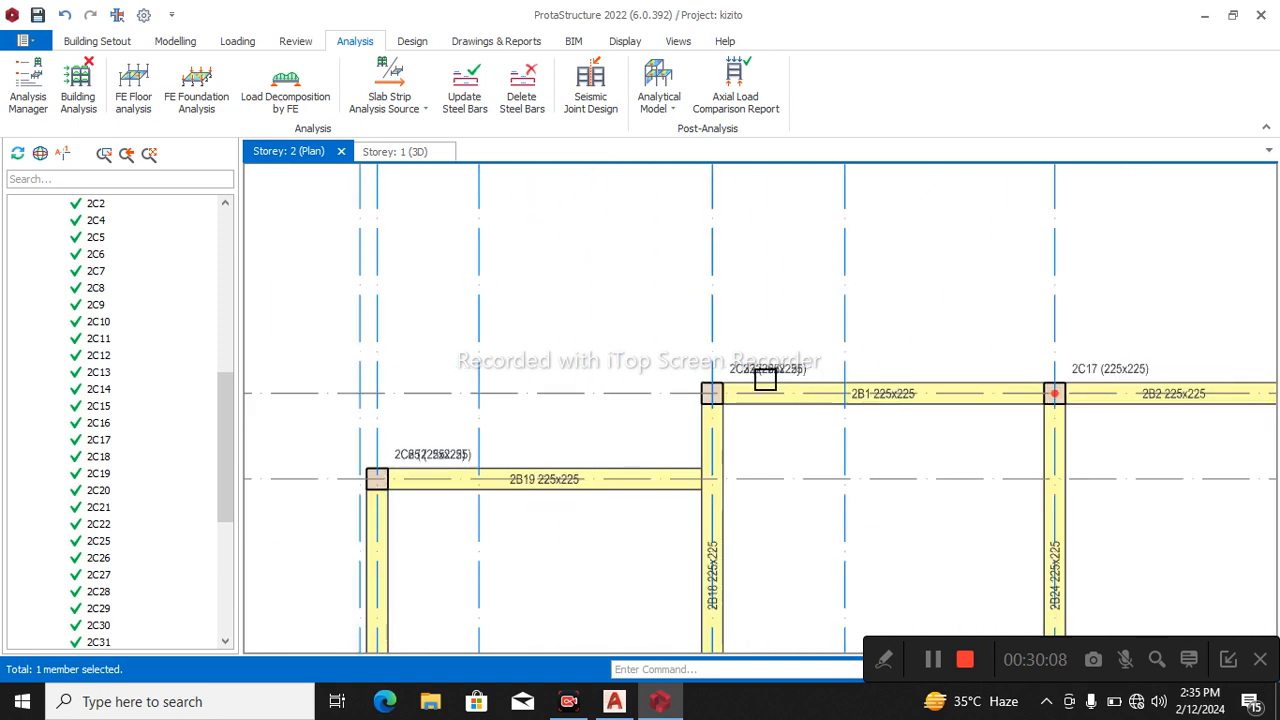
{"action": "left_click", "coordinate": [766, 373]}
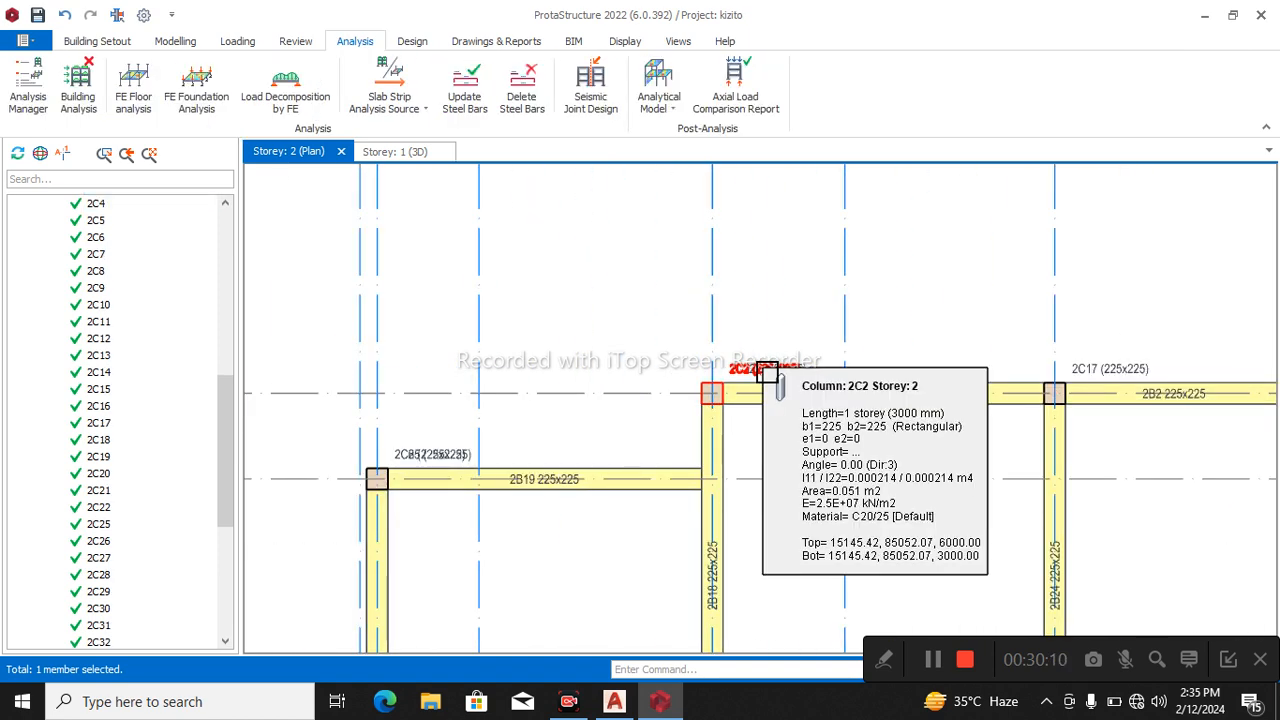
{"action": "left_click", "coordinate": [780, 372]}
{"action": "key", "text": "Delete"}
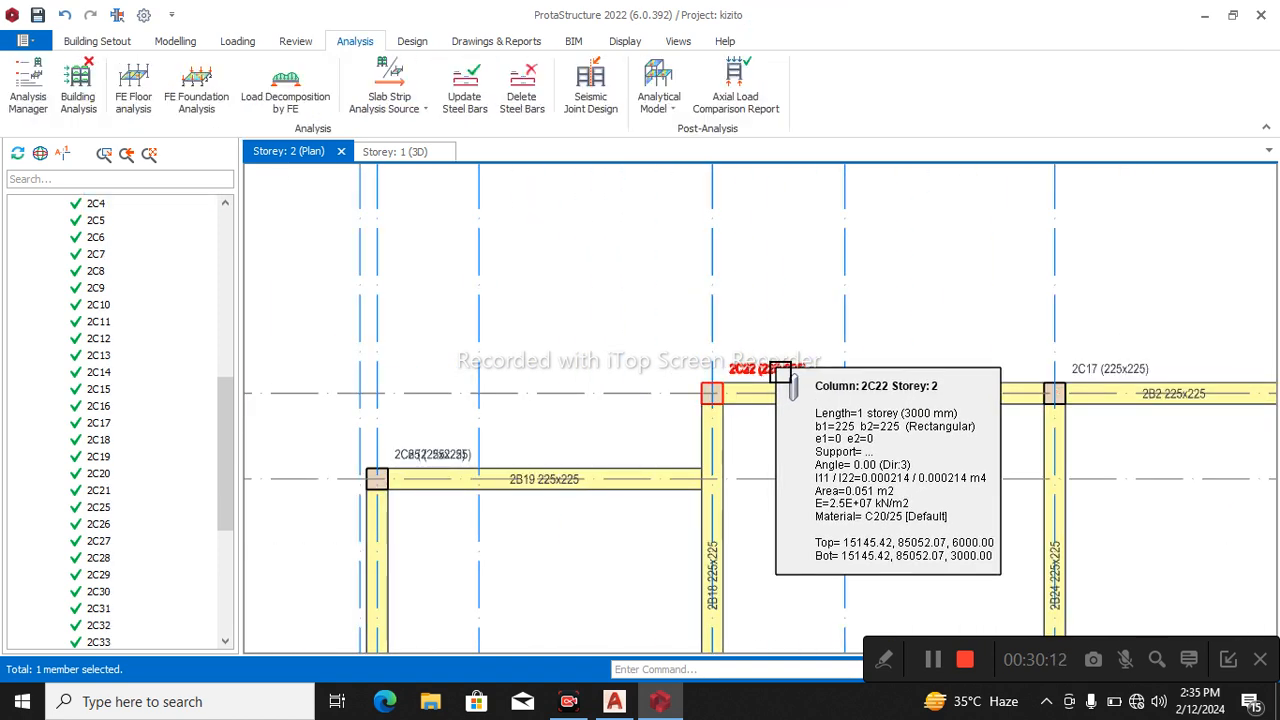
Delete the duplicate columns 2C6 and 2C25 where beam 2B19 starts, keeping 2C35.
{"action": "left_click", "coordinate": [430, 460]}
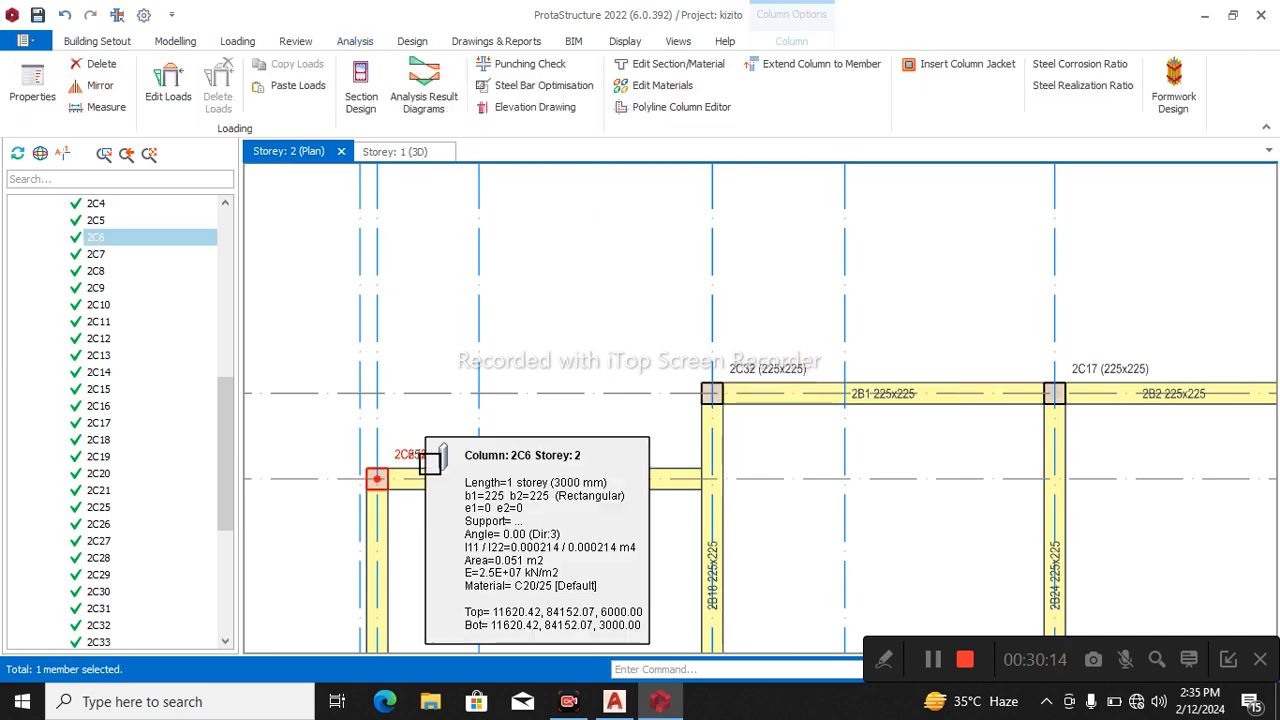
{"action": "key", "text": "Delete"}
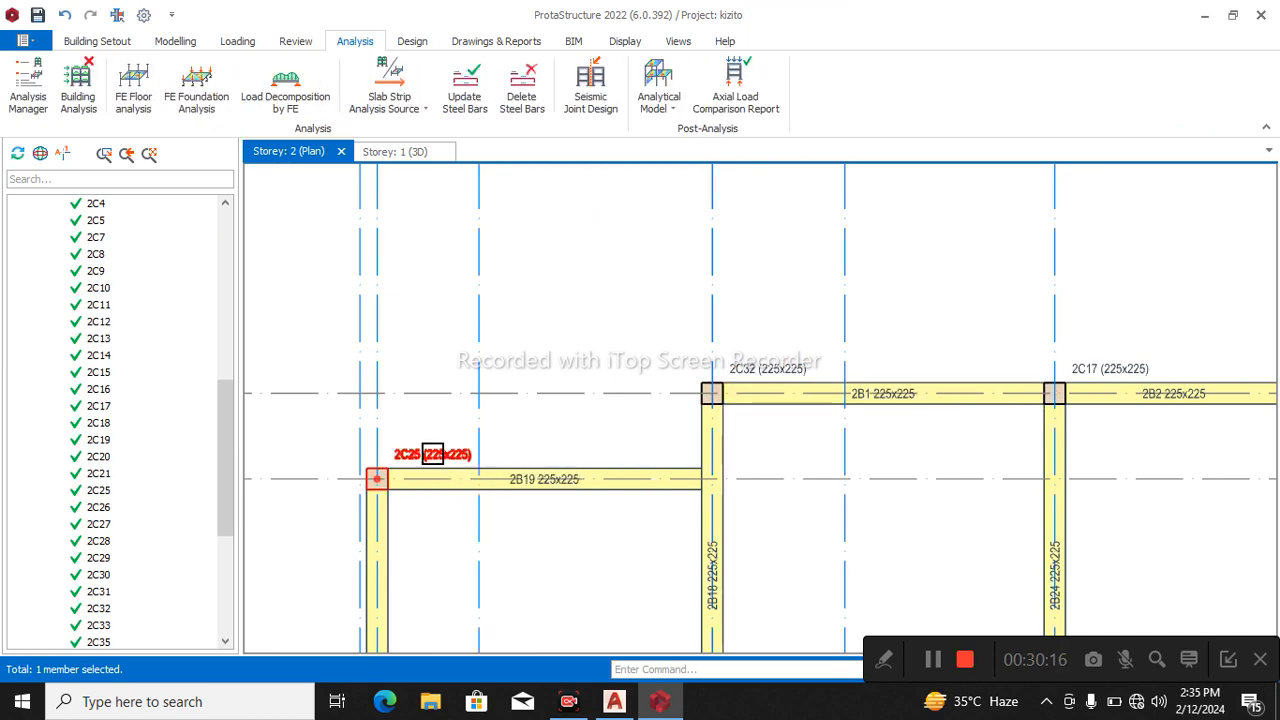
{"action": "left_click", "coordinate": [432, 455]}
{"action": "key", "text": "Delete"}
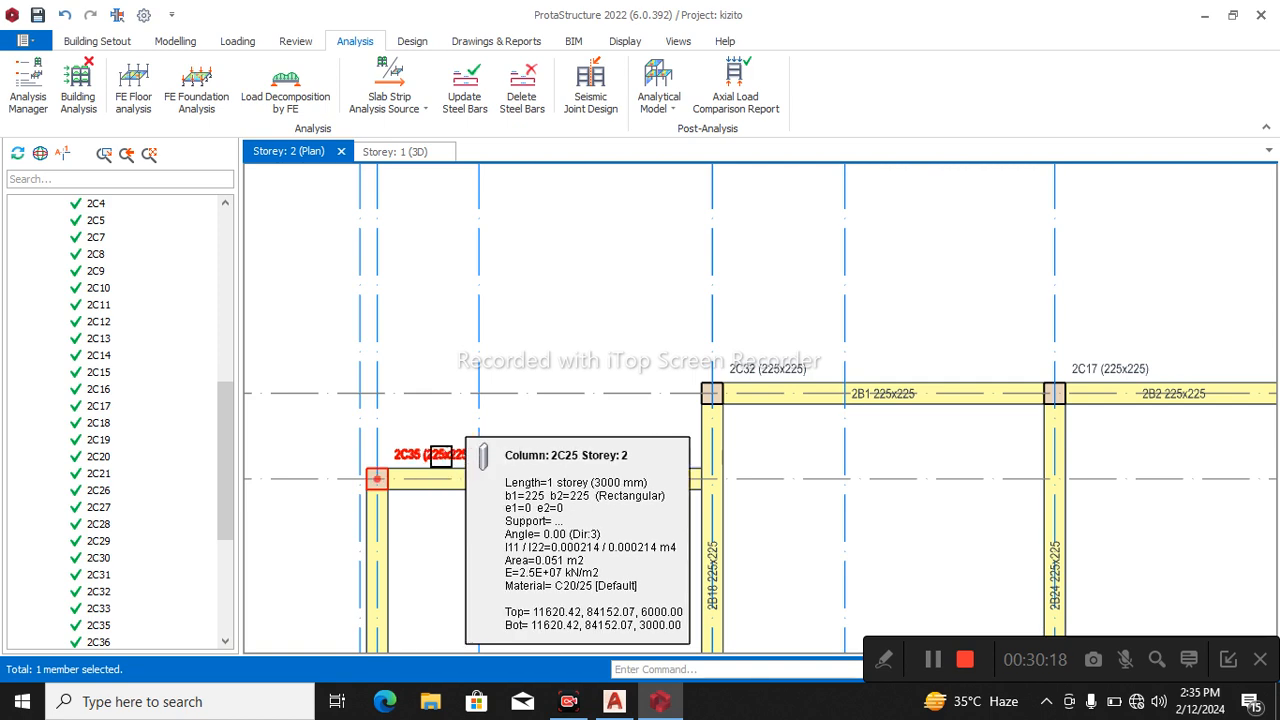
{"action": "scroll", "coordinate": [445, 470], "scroll_direction": "down", "scroll_amount": 3}
{"action": "scroll", "coordinate": [440, 462], "scroll_direction": "up", "scroll_amount": 3}
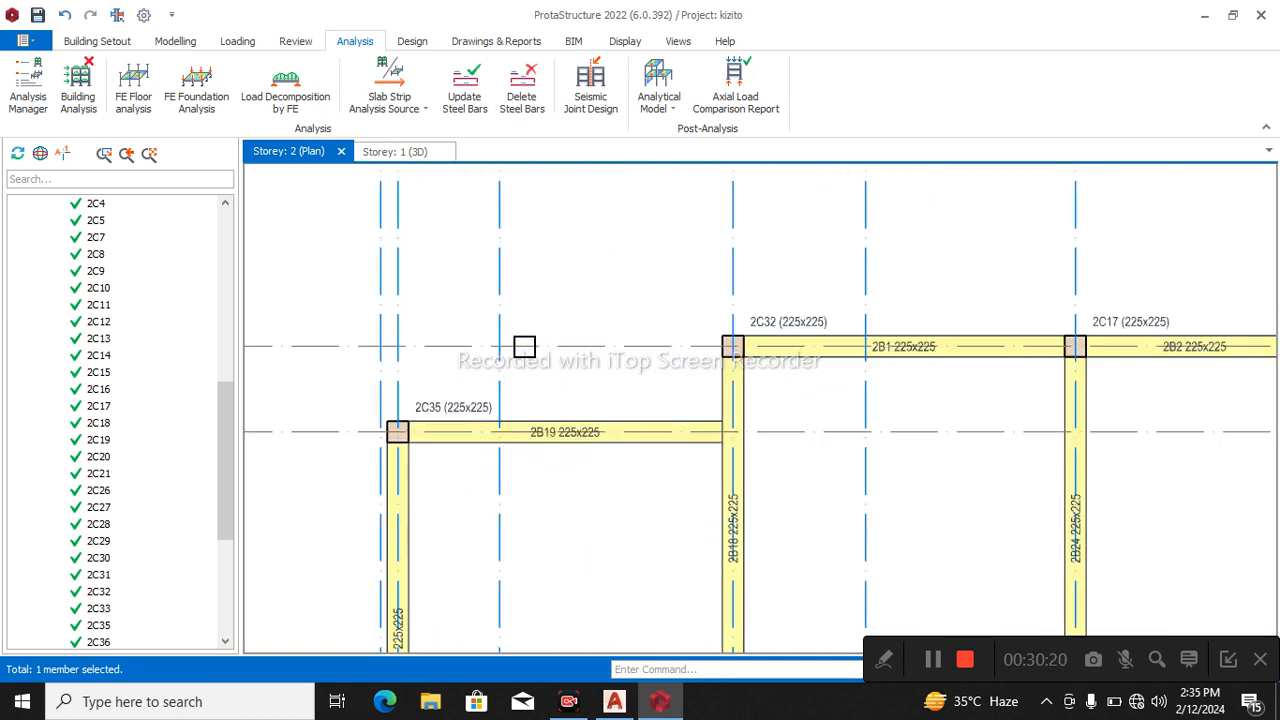
Delete the duplicate column 2C27 at the joint between beams 2B20 and 2B21, keeping 2C8.
{"action": "scroll", "coordinate": [486, 506], "scroll_direction": "down", "scroll_amount": 3}
{"action": "scroll", "coordinate": [529, 463], "scroll_direction": "up", "scroll_amount": 3}
{"action": "left_click", "coordinate": [559, 388]}
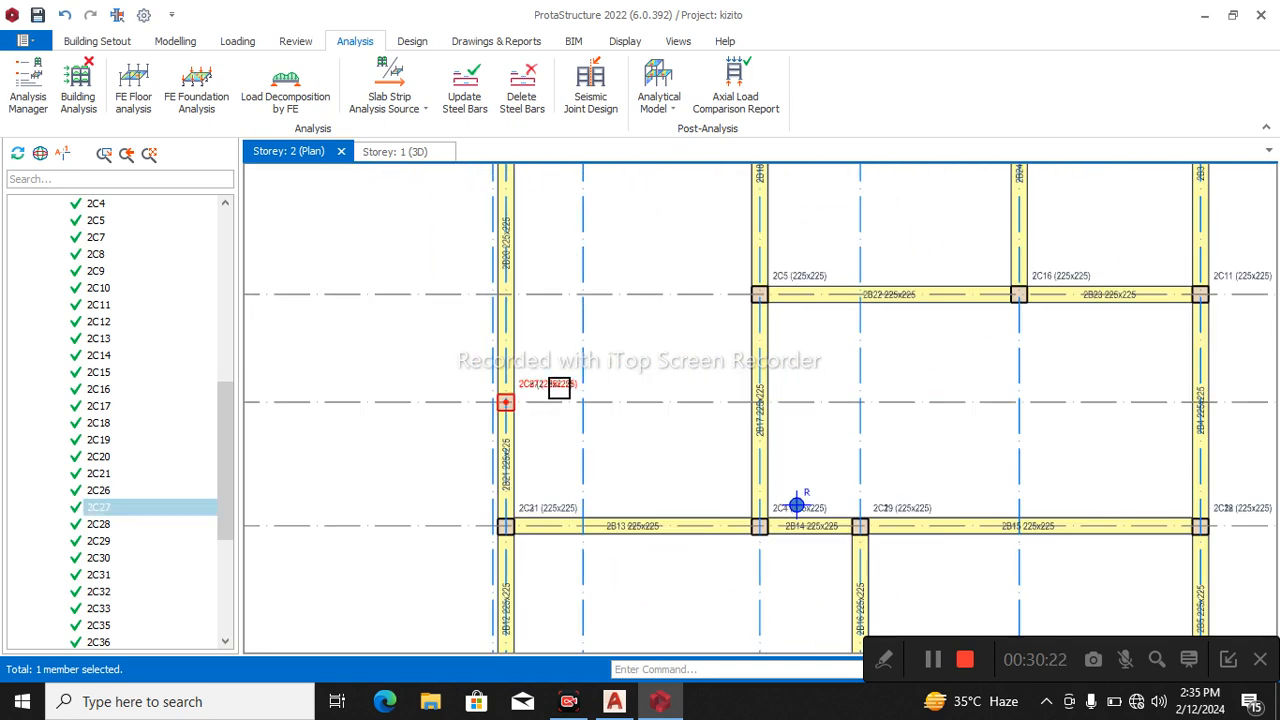
{"action": "key", "text": "Delete"}
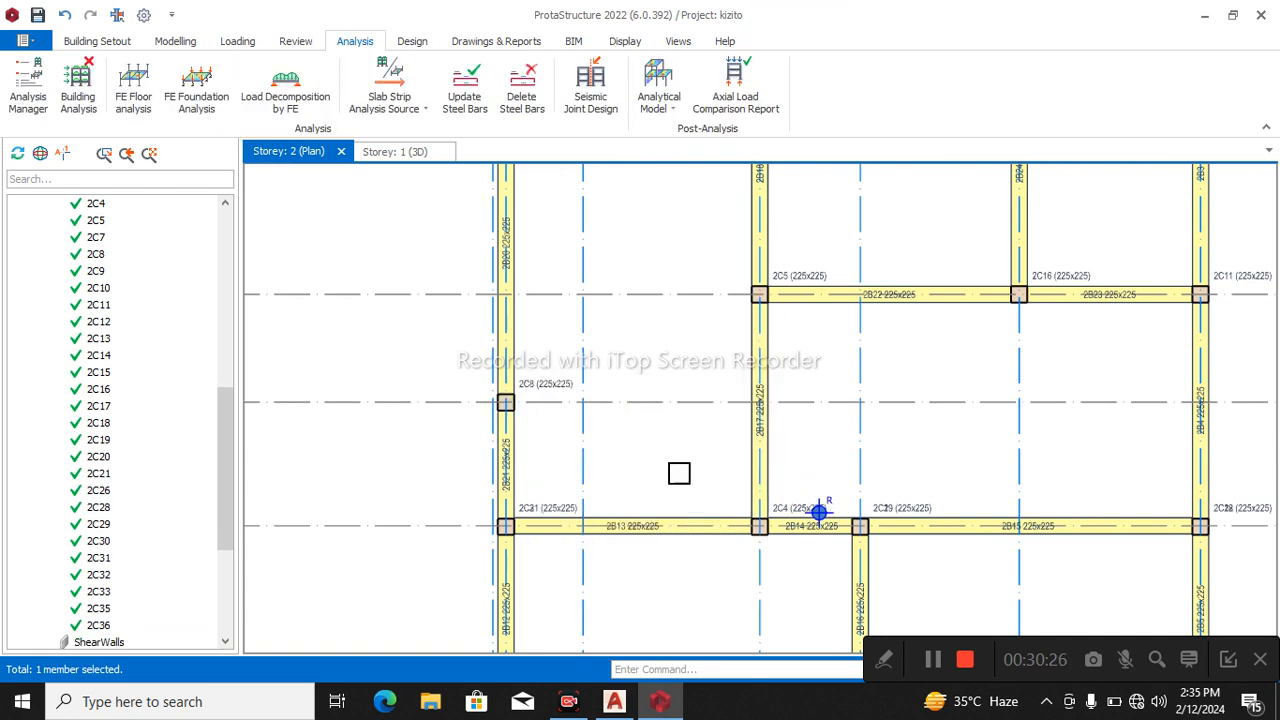
Delete the duplicate columns 2C12 and 2C28 where beam 2B15 meets beams 2B4 and 2B5, keeping 2C18.
{"action": "middle_click_drag", "start_coordinate": [1209, 287], "coordinate": [1117, 254]}
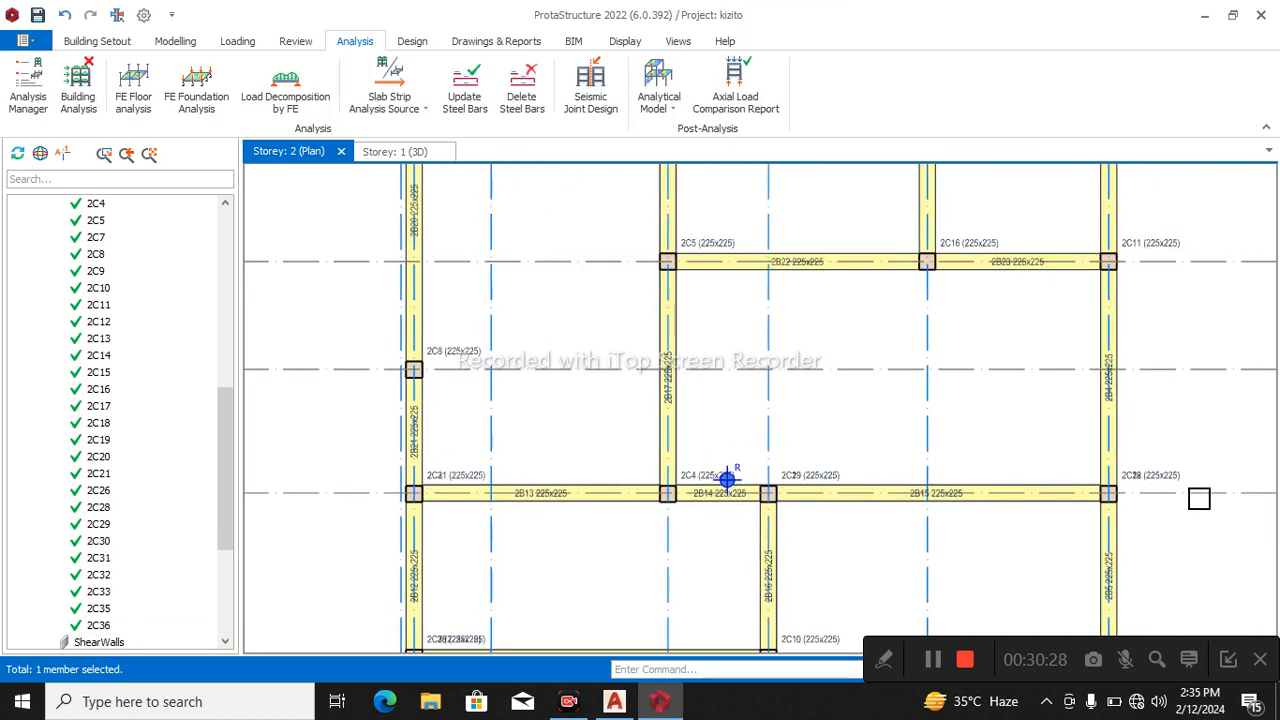
{"action": "left_click", "coordinate": [1151, 489]}
{"action": "key", "text": "Delete"}
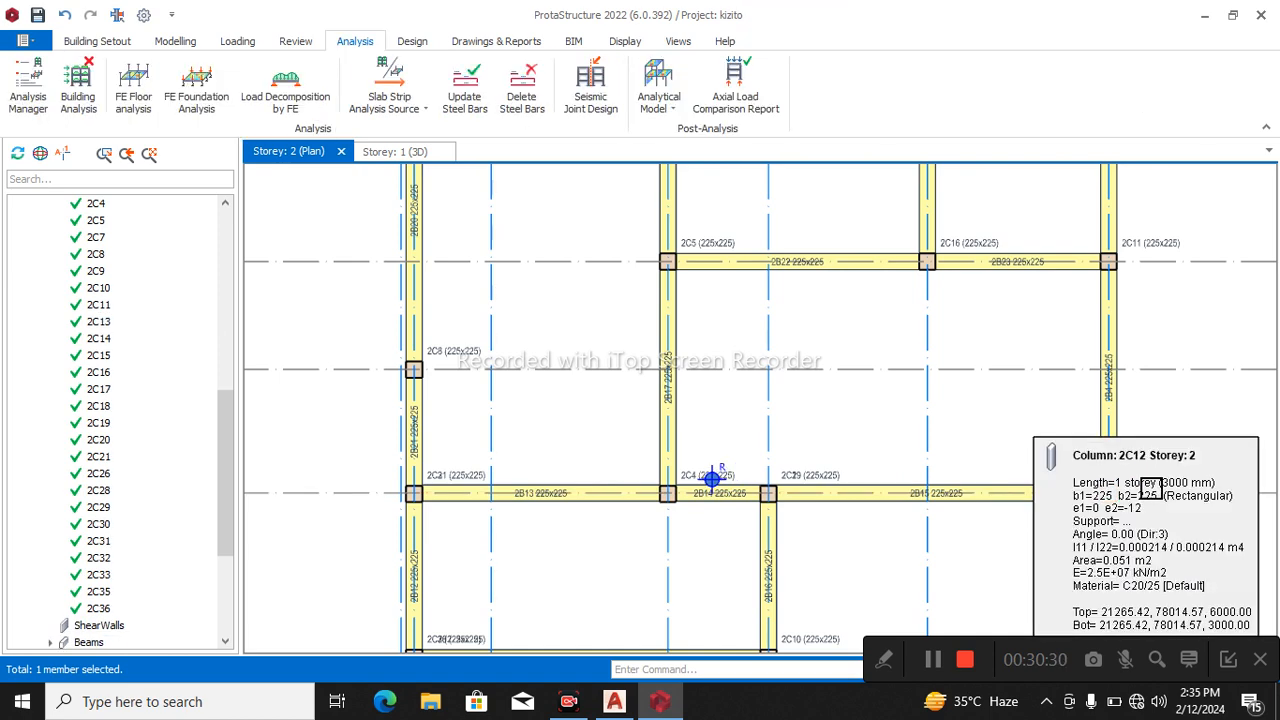
{"action": "scroll", "coordinate": [1171, 474], "scroll_direction": "up", "scroll_amount": 2}
{"action": "left_click", "coordinate": [1128, 443]}
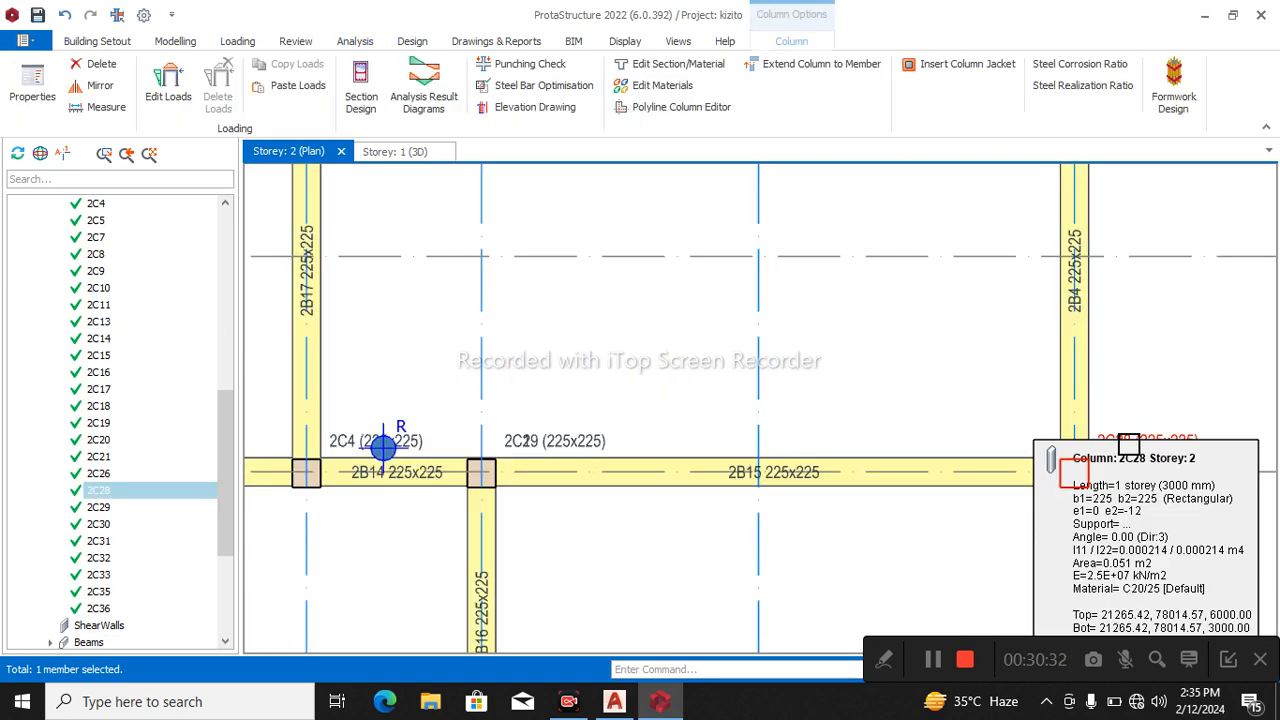
{"action": "key", "text": "Delete"}
{"action": "scroll", "coordinate": [1160, 420], "scroll_direction": "down", "scroll_amount": 2}
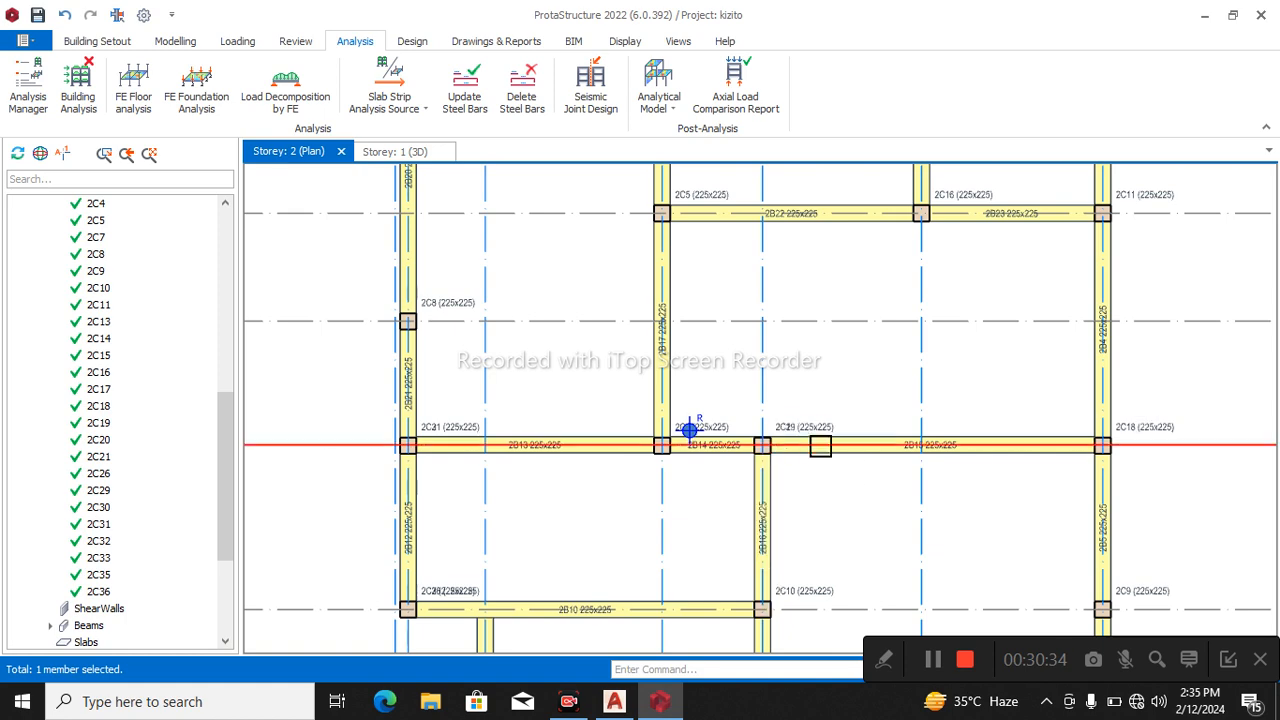
Delete the duplicate column 2C19 at the joint between beams 2B14 and 2B15, keeping 2C29.
{"action": "left_click", "coordinate": [820, 444]}
{"action": "key", "text": "Delete"}
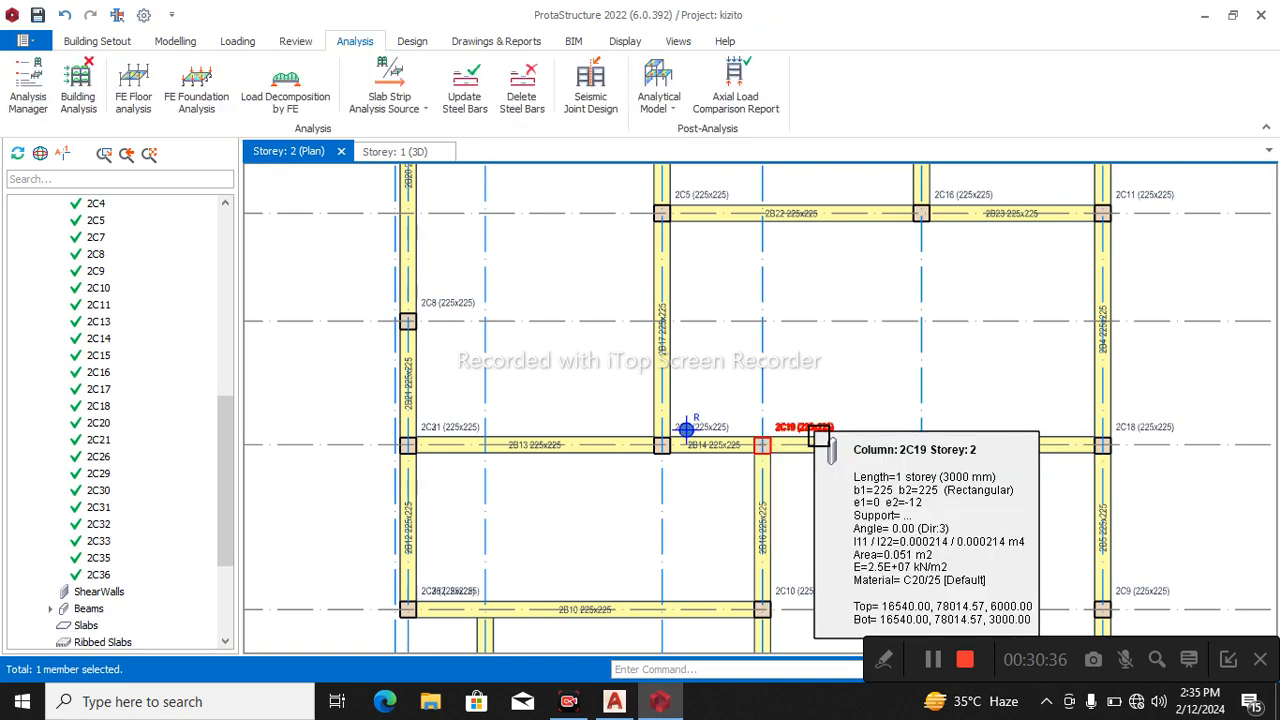
{"action": "scroll", "coordinate": [823, 434], "scroll_direction": "up", "scroll_amount": 2}
{"action": "scroll", "coordinate": [808, 363], "scroll_direction": "down", "scroll_amount": 3}
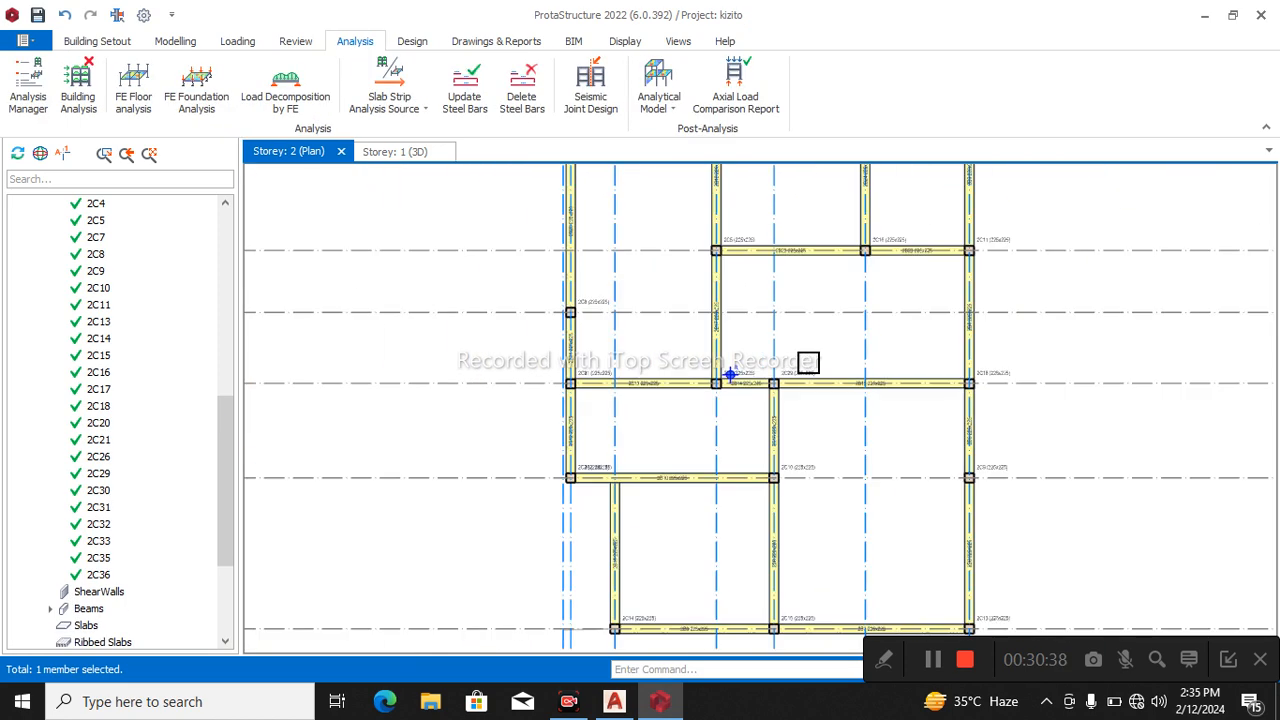
Delete the overlapping columns 2C7 and 2C20 at the corner where beams 2B12 and 2B10 meet.
{"action": "scroll", "coordinate": [1020, 466], "scroll_direction": "up", "scroll_amount": 2}
{"action": "scroll", "coordinate": [743, 557], "scroll_direction": "down", "scroll_amount": 1}
{"action": "scroll", "coordinate": [888, 473], "scroll_direction": "up", "scroll_amount": 2}
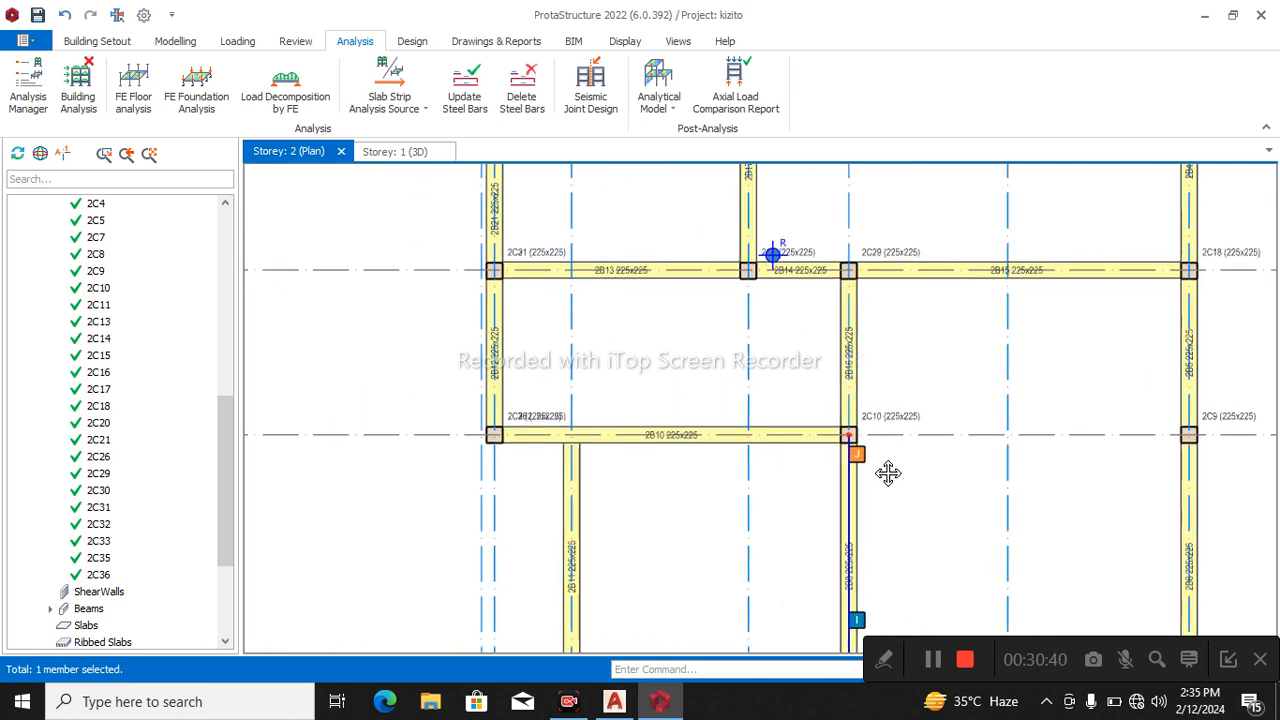
{"action": "middle_click_drag", "start_coordinate": [888, 473], "coordinate": [995, 445]}
{"action": "left_click", "coordinate": [656, 390]}
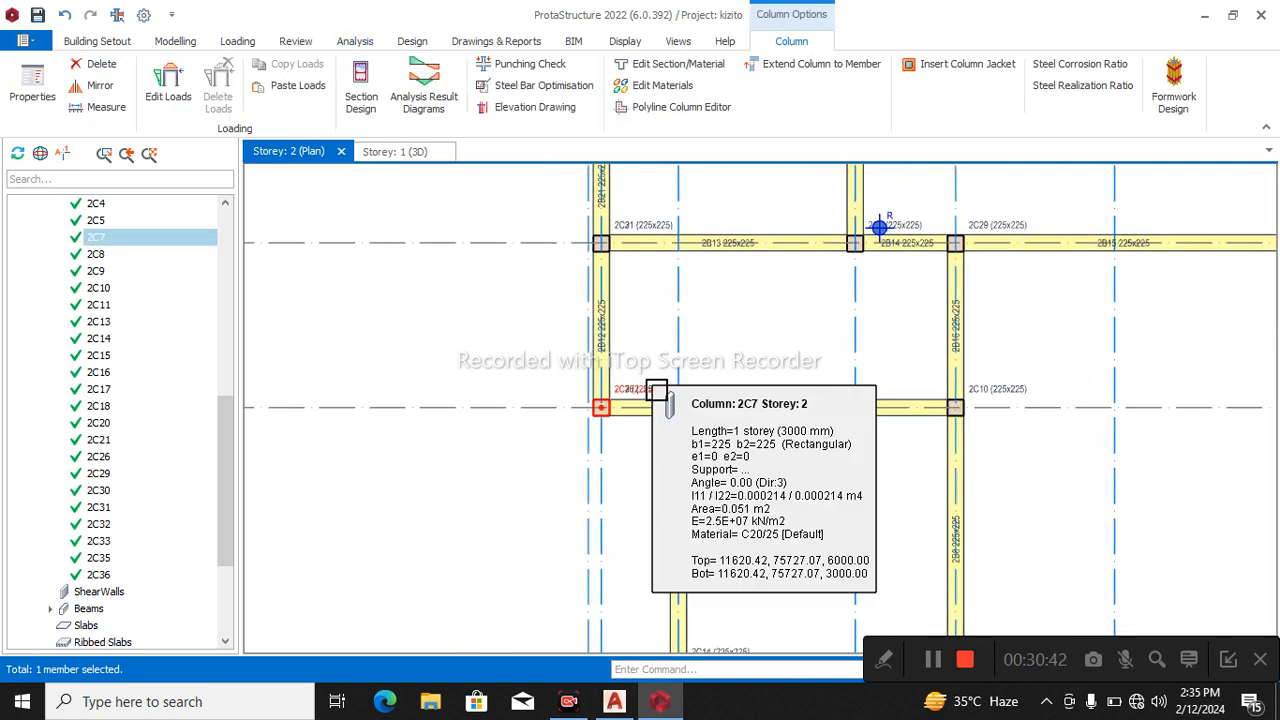
{"action": "key", "text": "Delete"}
{"action": "scroll", "coordinate": [643, 382], "scroll_direction": "up", "scroll_amount": 2}
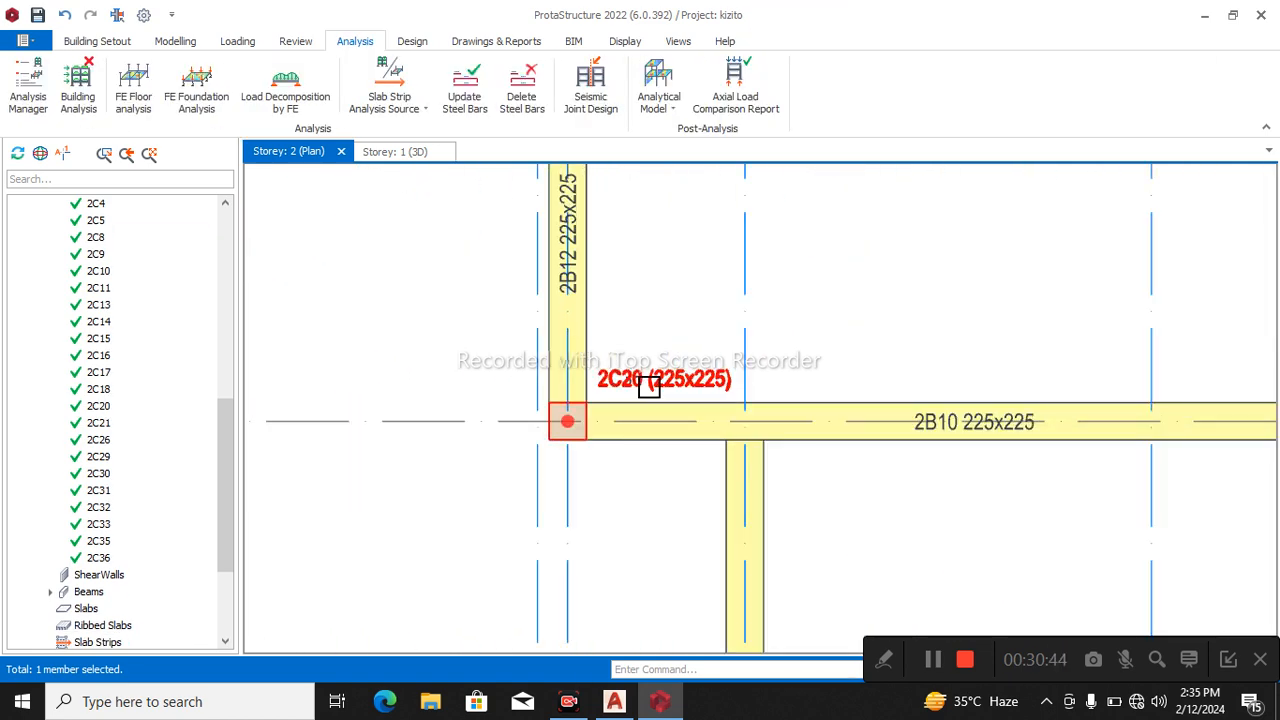
{"action": "left_click", "coordinate": [650, 388]}
{"action": "key", "text": "Delete"}
{"action": "scroll", "coordinate": [760, 348], "scroll_direction": "down", "scroll_amount": 1}
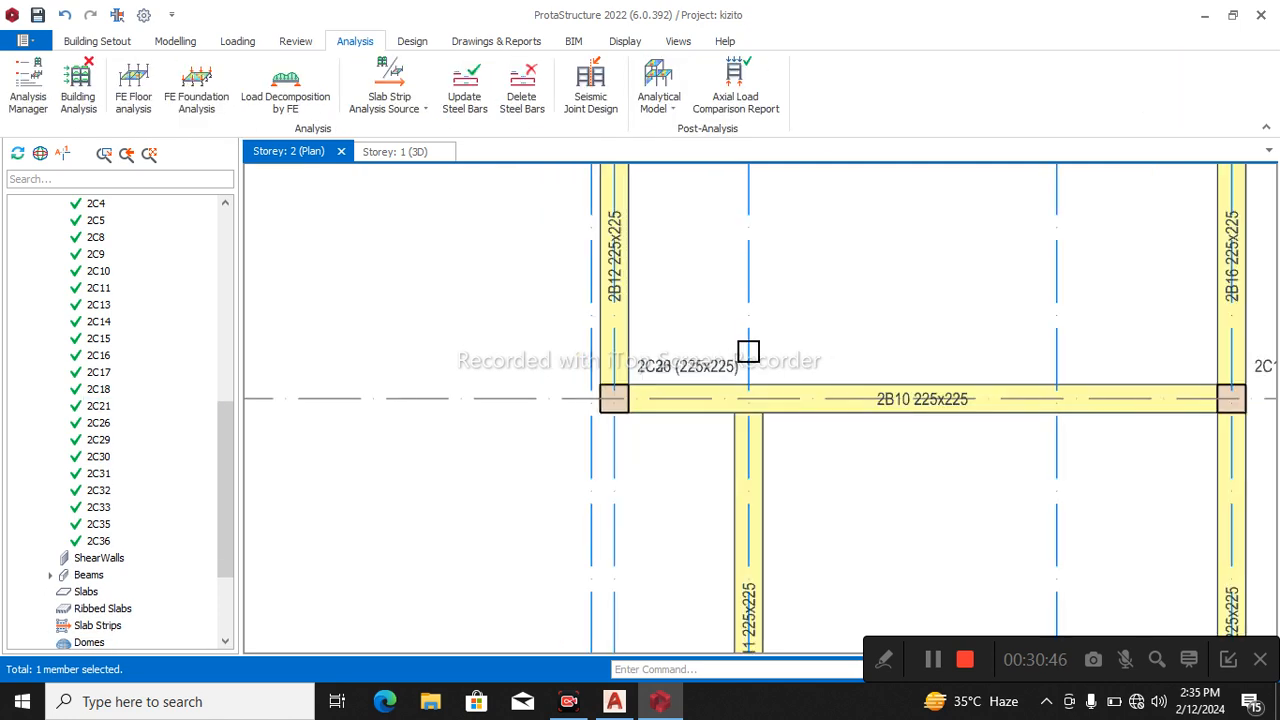
Delete the remaining duplicates 2C26 and 2C30 at the corner of beams 2B10 and 2B12, keeping 2C36.
{"action": "left_click", "coordinate": [683, 370]}
{"action": "key", "text": "Delete"}
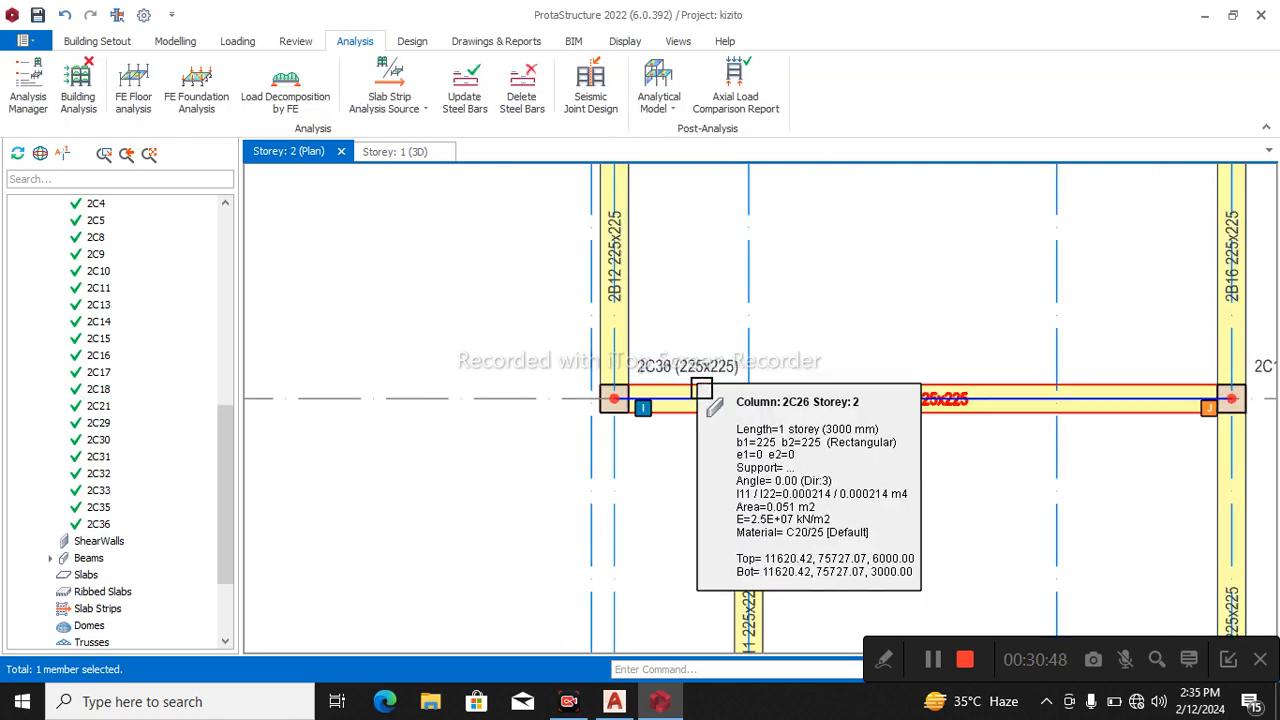
{"action": "left_click", "coordinate": [705, 385]}
{"action": "key", "text": "Delete"}
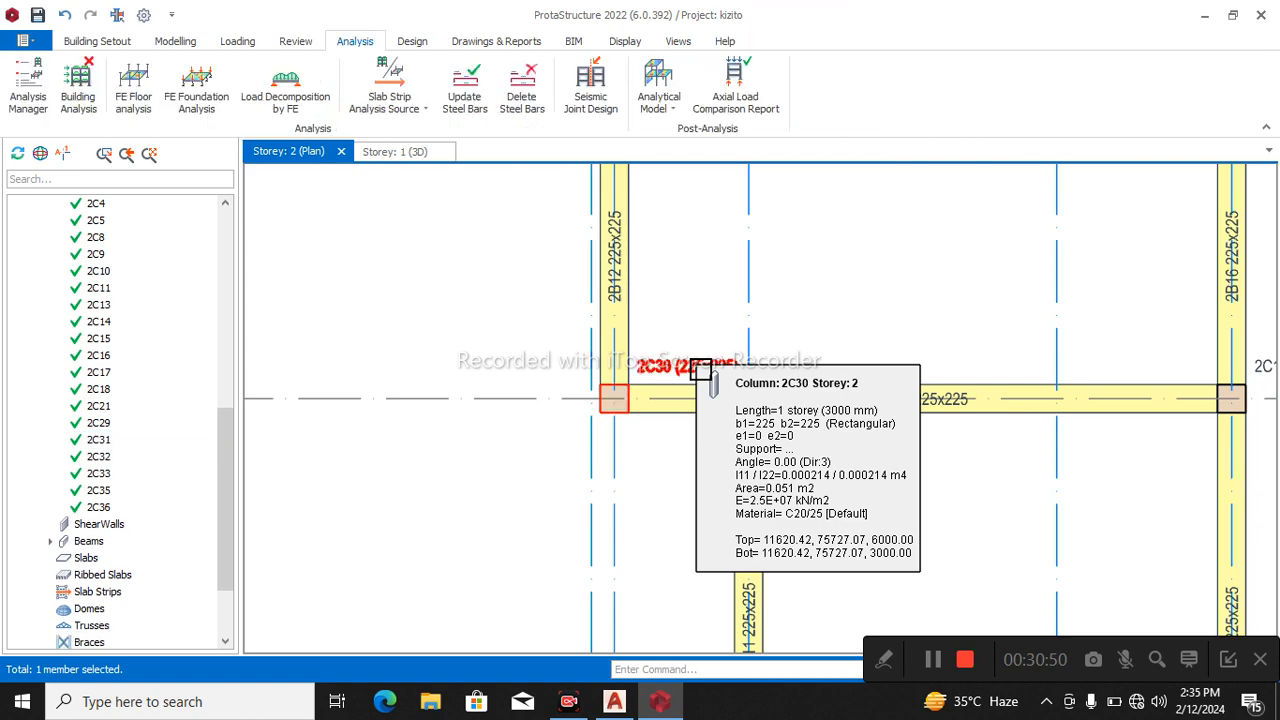
Inspect the lower part of the storey 2 plan, down to axis A12, for remaining overlapping columns.
{"action": "scroll", "coordinate": [693, 372], "scroll_direction": "up", "scroll_amount": 2}
{"action": "scroll", "coordinate": [705, 361], "scroll_direction": "down", "scroll_amount": 6}
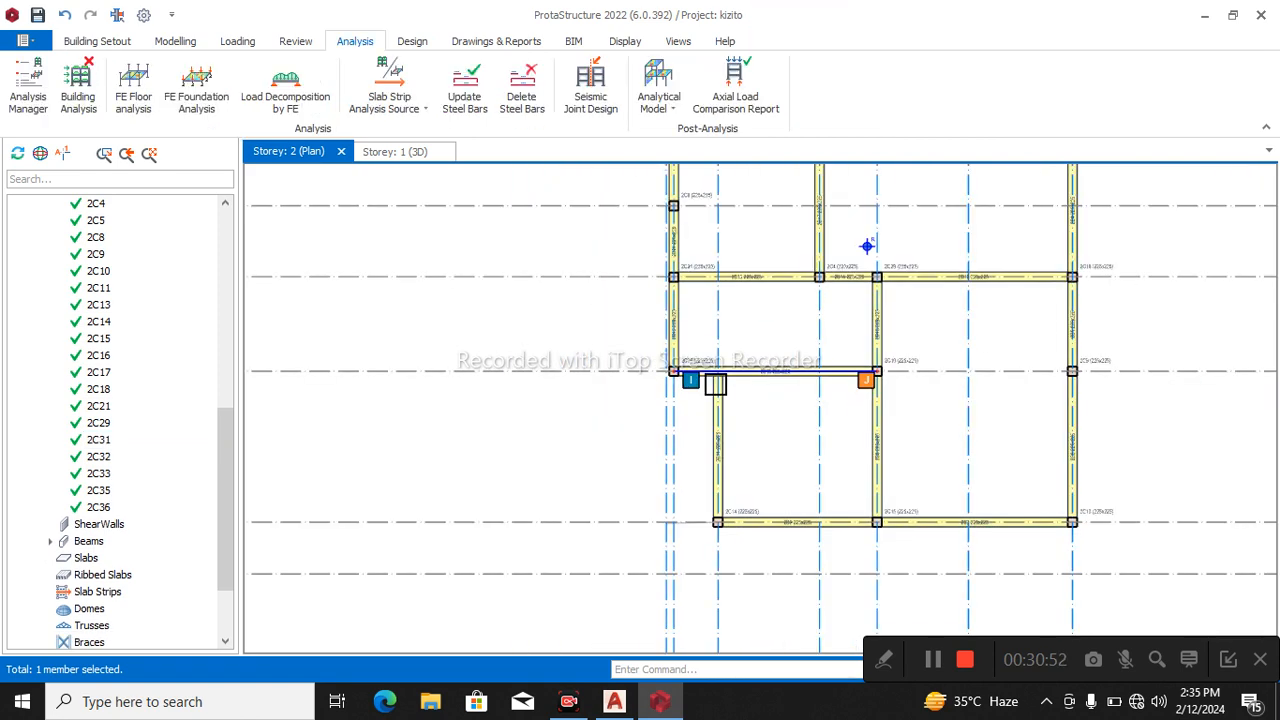
{"action": "scroll", "coordinate": [753, 500], "scroll_direction": "up", "scroll_amount": 2}
{"action": "scroll", "coordinate": [755, 515], "scroll_direction": "up", "scroll_amount": 1}
{"action": "scroll", "coordinate": [754, 543], "scroll_direction": "down", "scroll_amount": 3}
{"action": "scroll", "coordinate": [1080, 534], "scroll_direction": "up", "scroll_amount": 3}
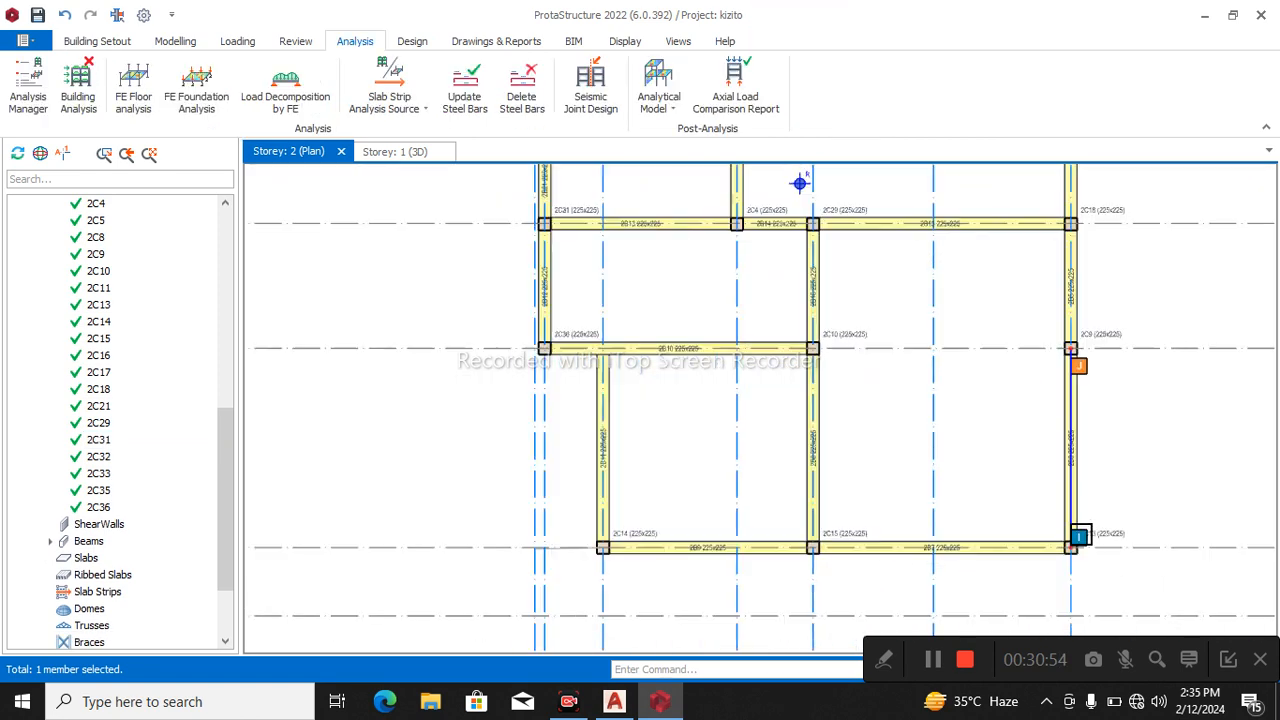
{"action": "scroll", "coordinate": [960, 518], "scroll_direction": "down", "scroll_amount": 3}
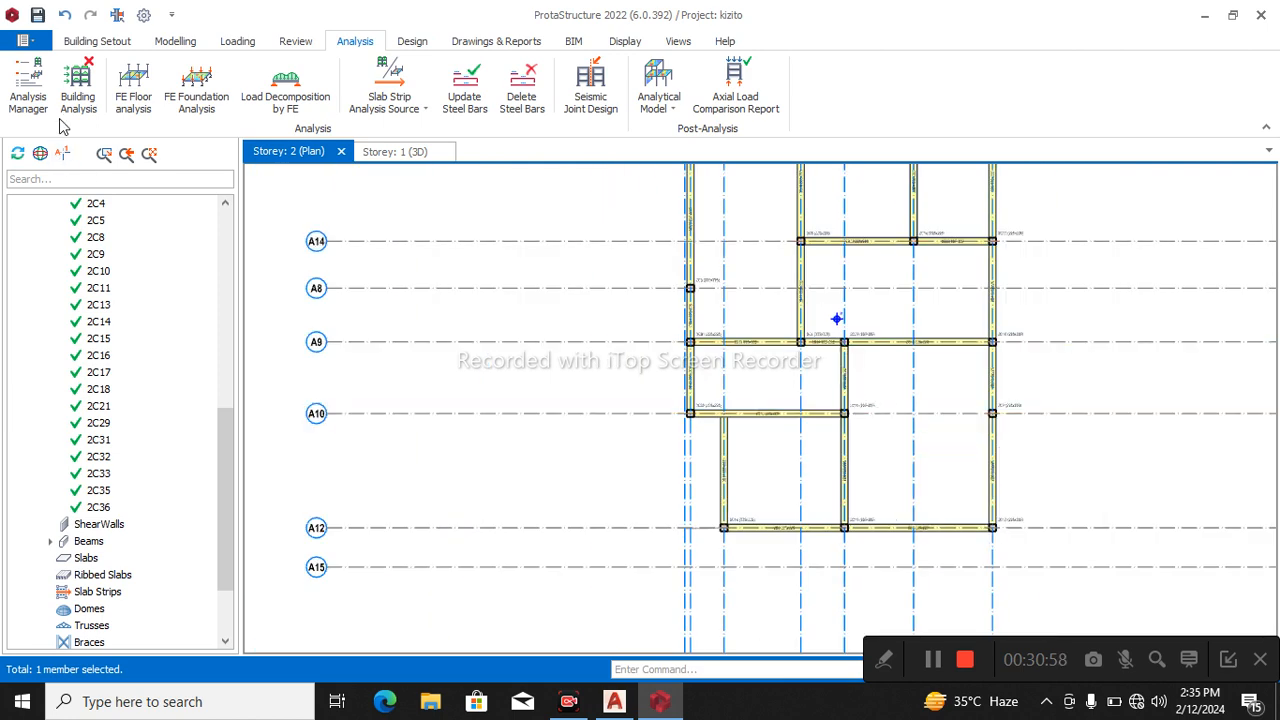
Run the building analysis with column/wall and beam reinforcement design enabled, re-selecting bars for both, and acknowledge the storey drift report.
{"action": "left_click", "coordinate": [80, 88]}
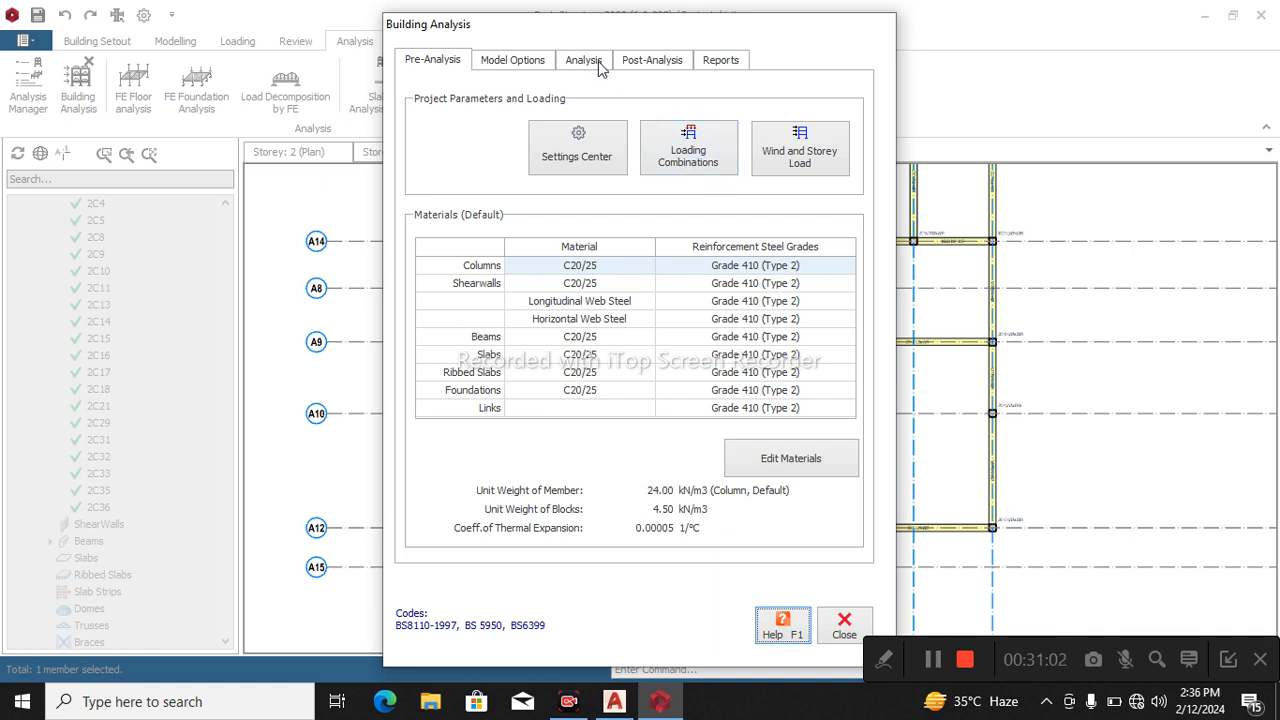
{"action": "left_click", "coordinate": [584, 62]}
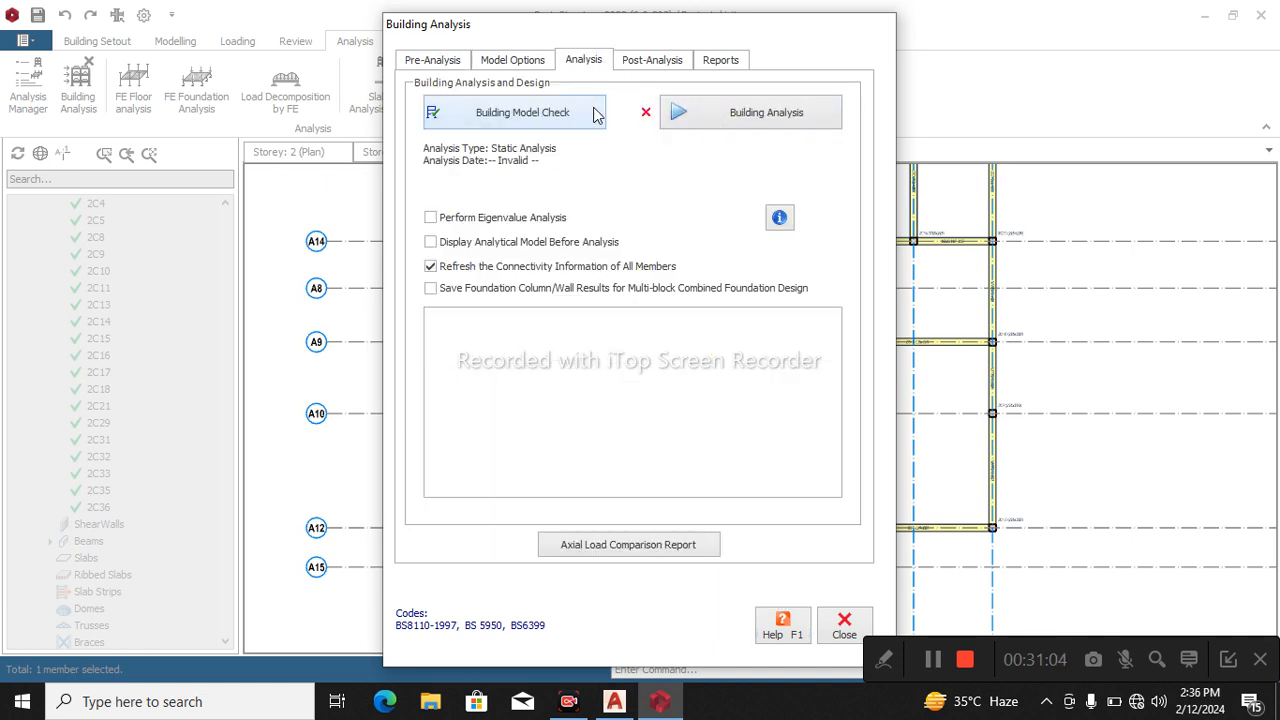
{"action": "left_click", "coordinate": [680, 120]}
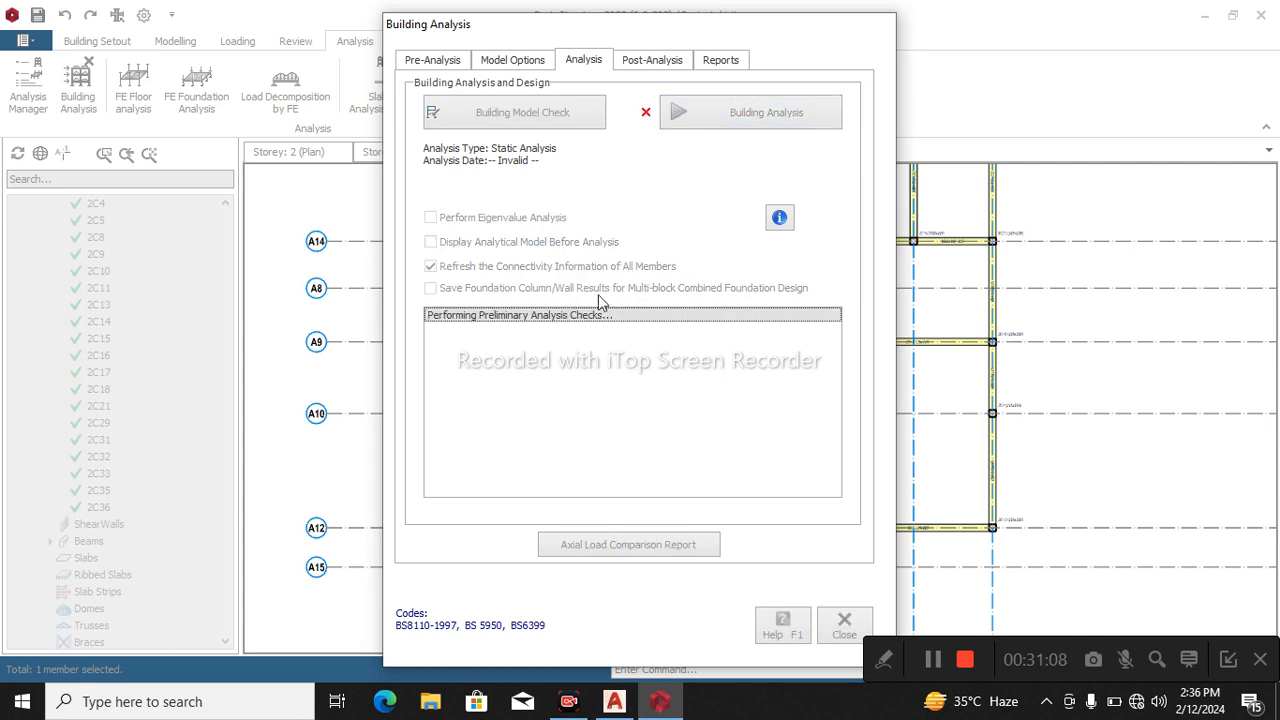
{"action": "left_click", "coordinate": [558, 278]}
{"action": "left_click", "coordinate": [552, 302]}
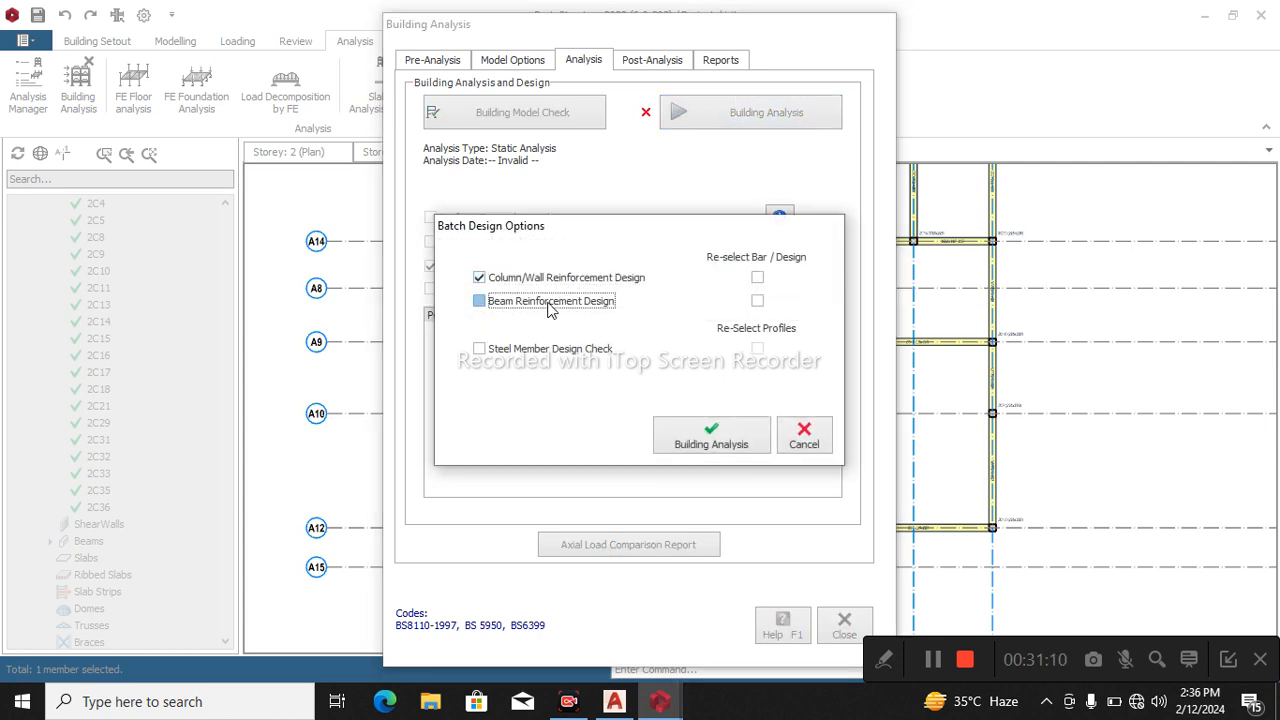
{"action": "left_click", "coordinate": [757, 277]}
{"action": "left_click", "coordinate": [757, 300]}
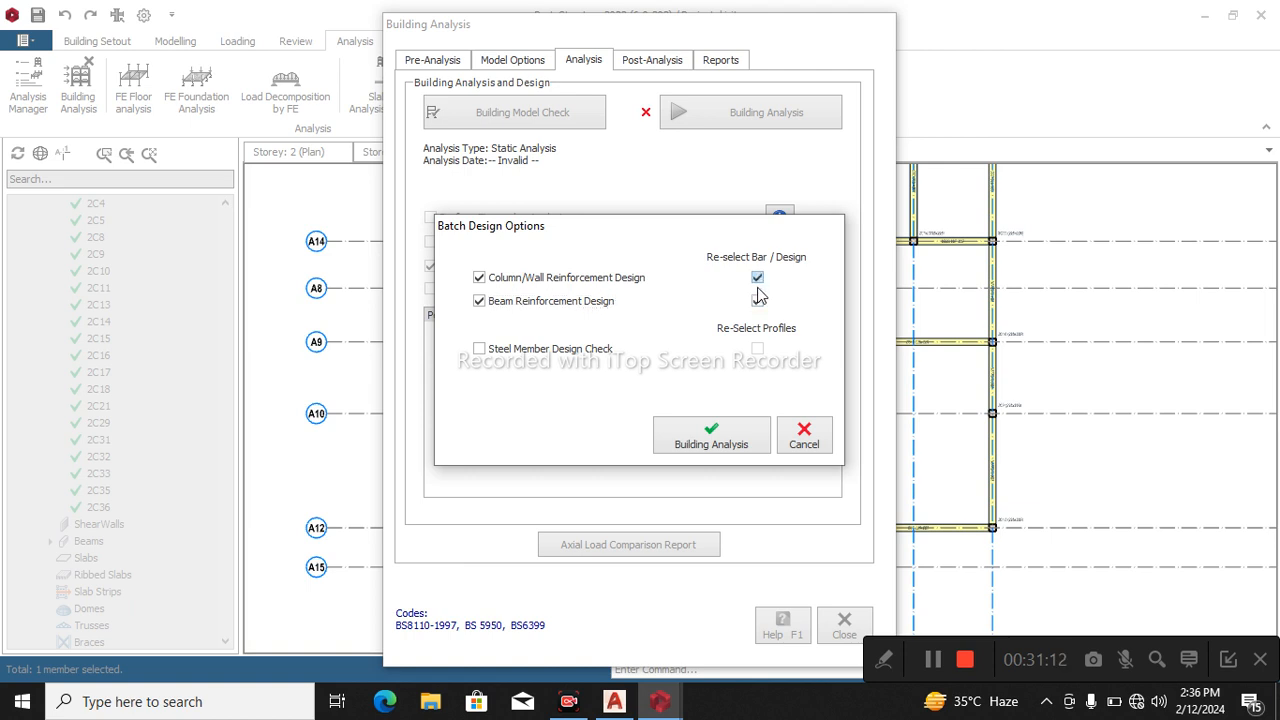
{"action": "left_click", "coordinate": [727, 443]}
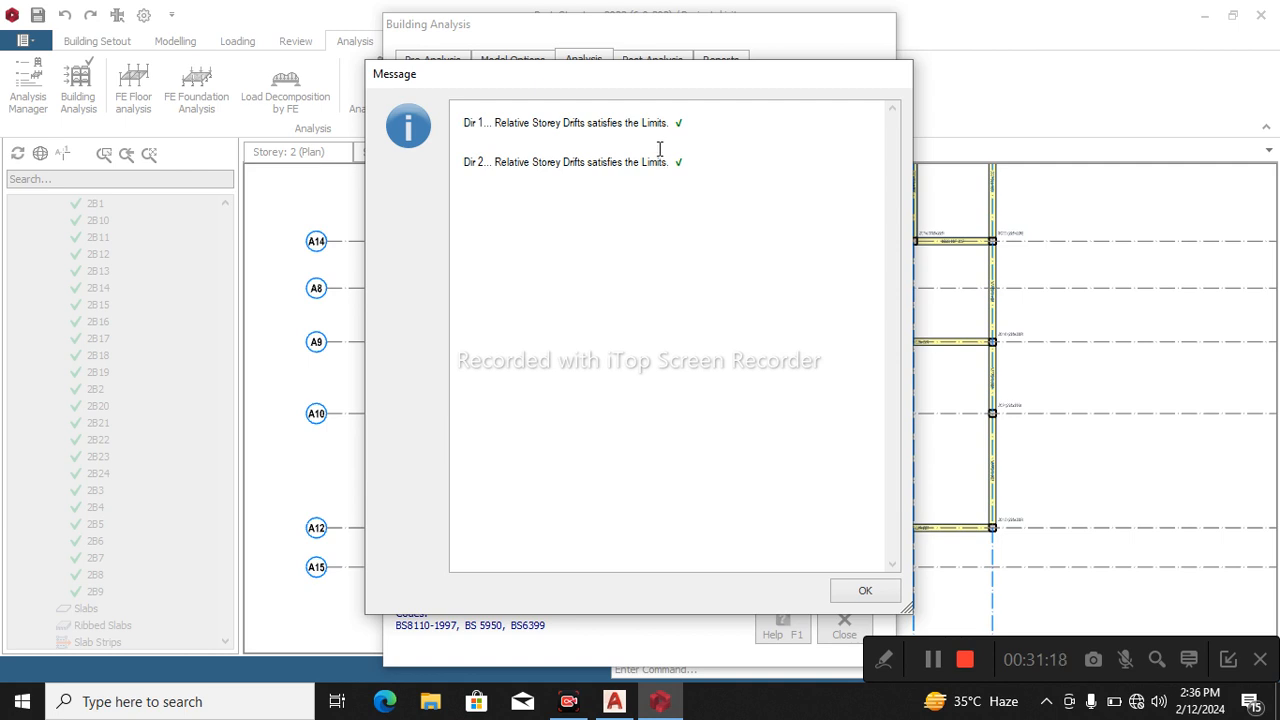
{"action": "left_click", "coordinate": [865, 590]}
Review the design status and utilization ratios of all columns in the column reinforcement design table, and close it.
{"action": "left_click", "coordinate": [650, 61]}
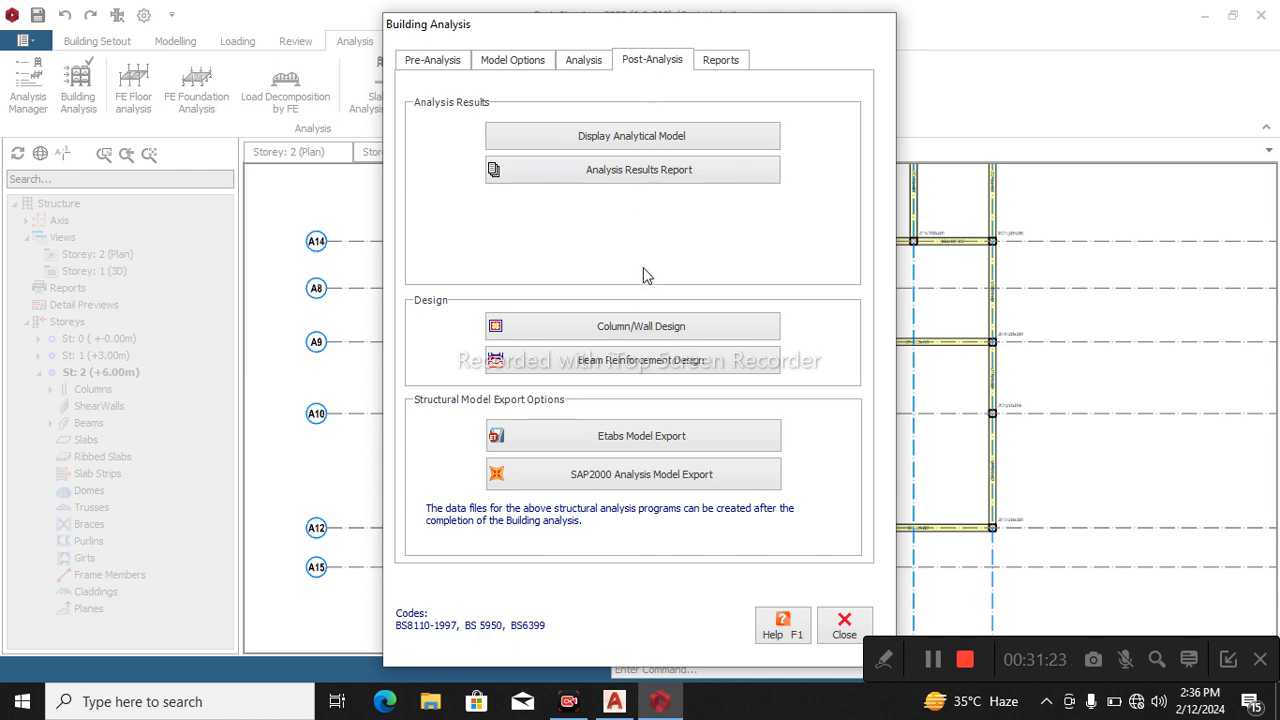
{"action": "left_click", "coordinate": [643, 325]}
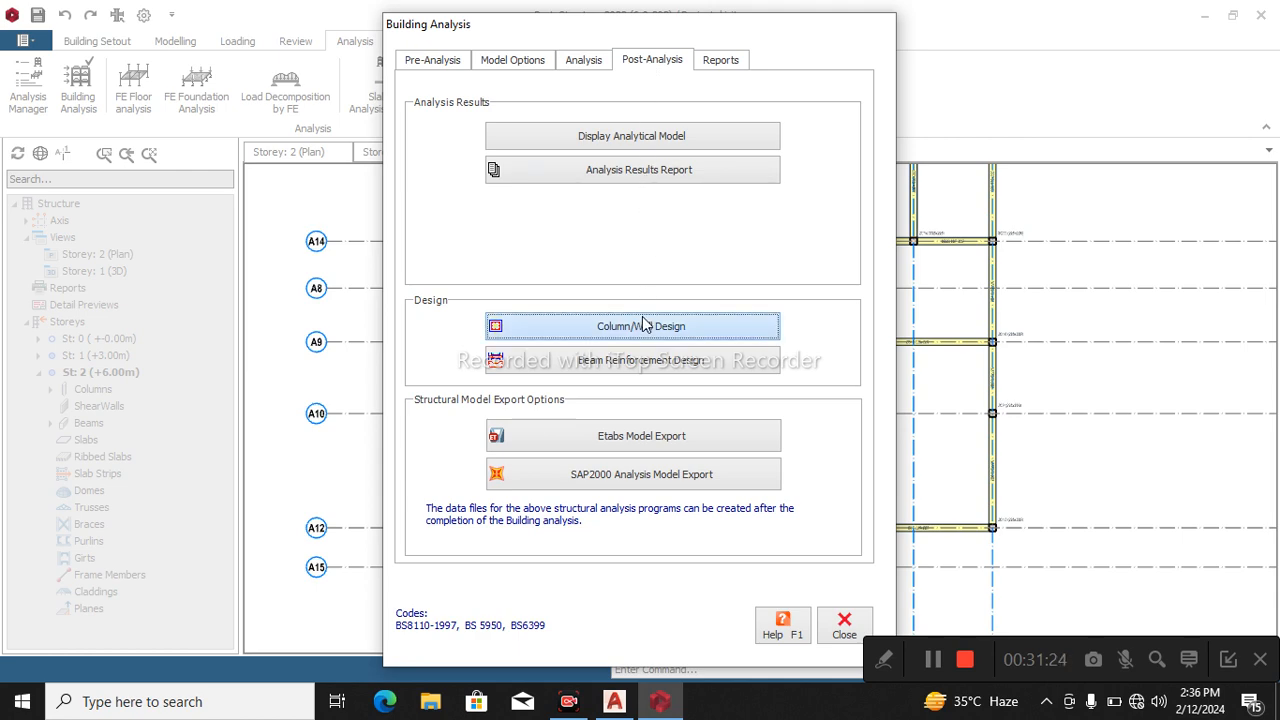
{"action": "scroll", "coordinate": [615, 415], "scroll_direction": "down", "scroll_amount": 5}
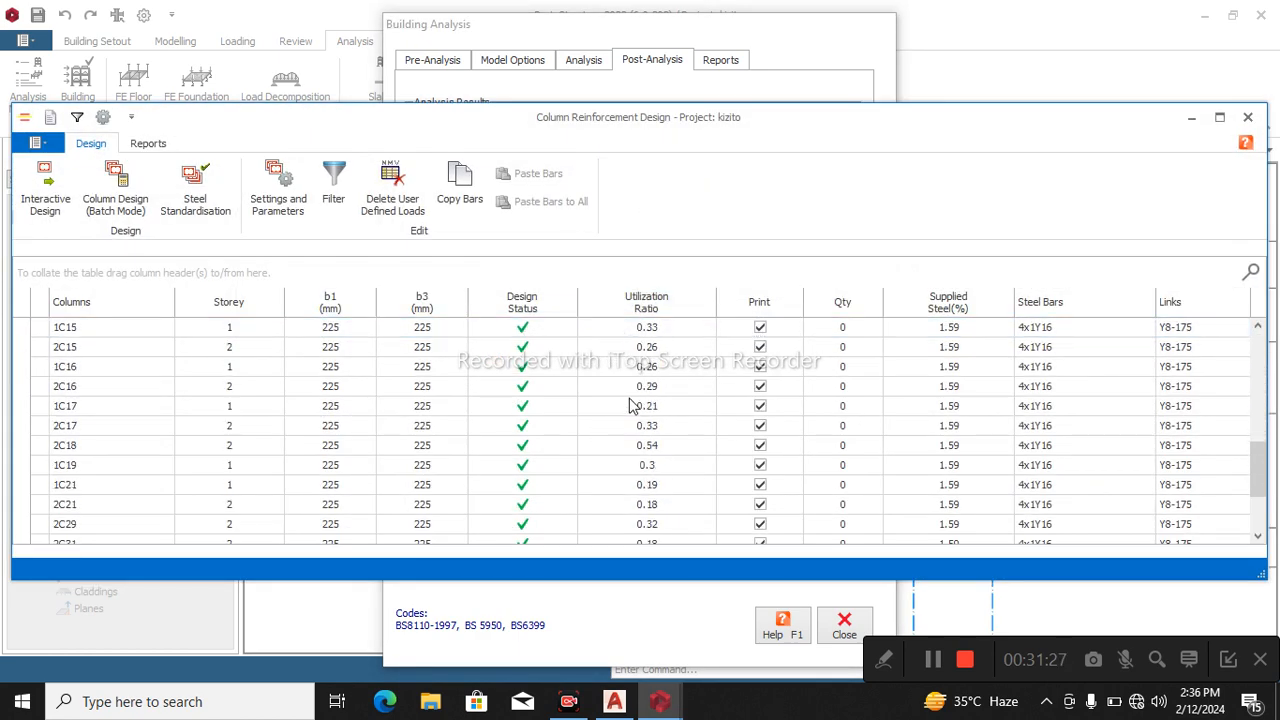
{"action": "scroll", "coordinate": [632, 405], "scroll_direction": "down", "scroll_amount": 2}
{"action": "scroll", "coordinate": [632, 412], "scroll_direction": "up", "scroll_amount": 7}
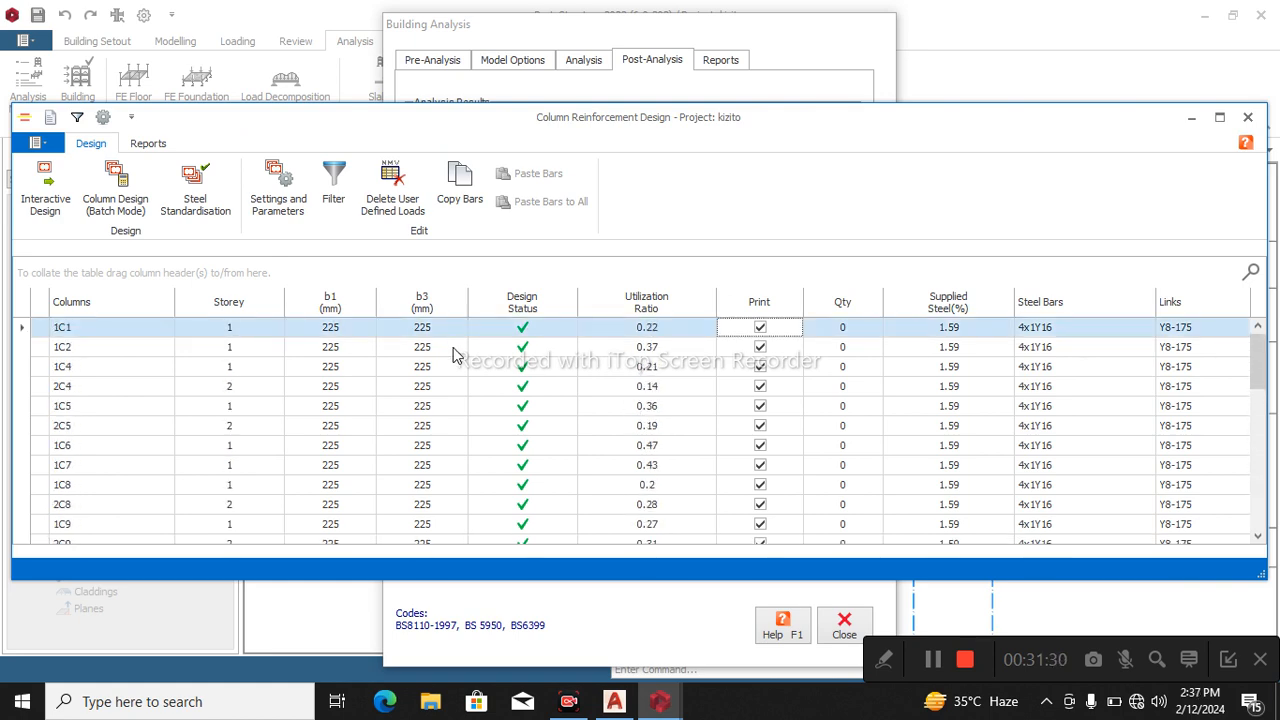
{"action": "left_click", "coordinate": [1246, 118]}
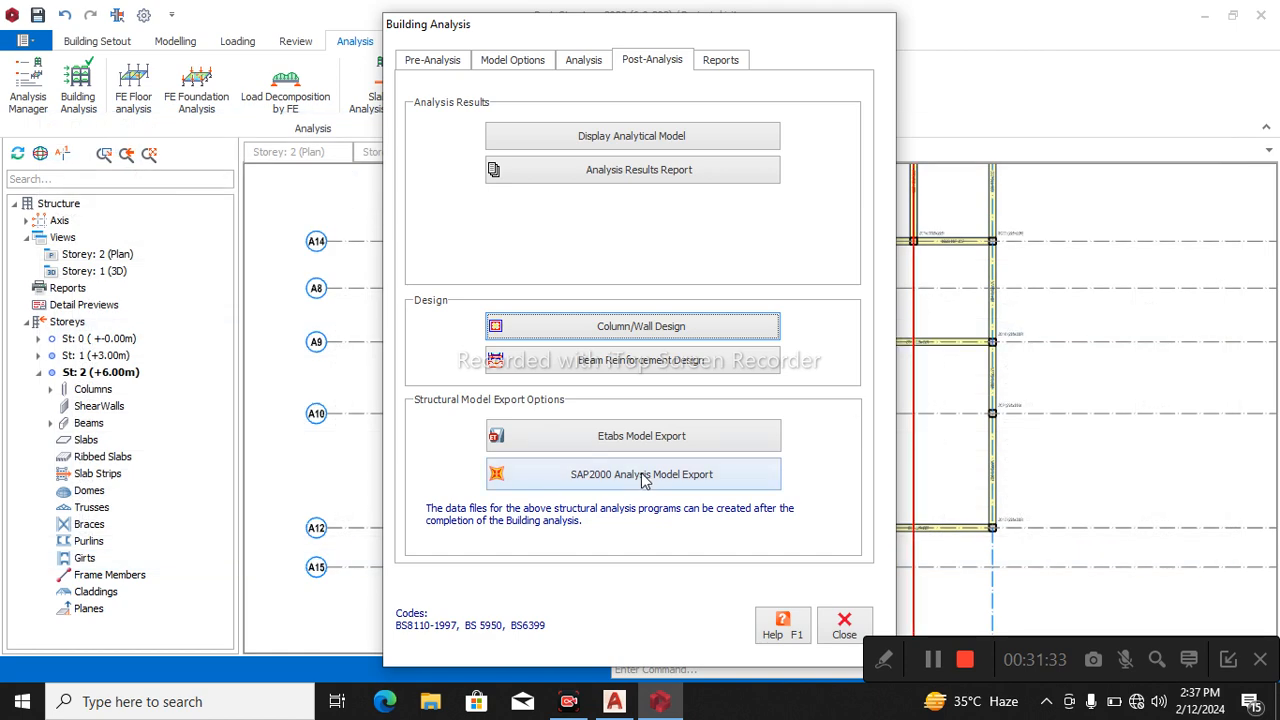
Open the storey beam design table and display the reinforcement data for the storey 1 beams on axis A2.
{"action": "left_click", "coordinate": [656, 370]}
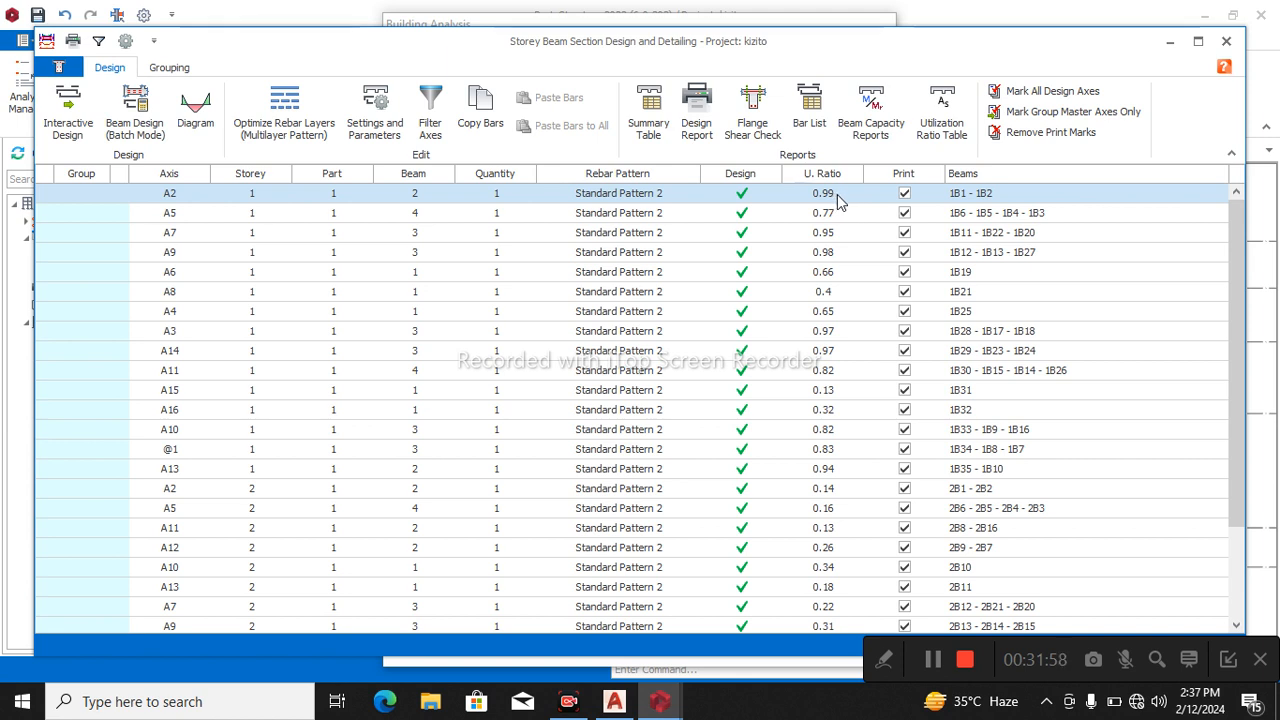
{"action": "double_click", "coordinate": [837, 194]}
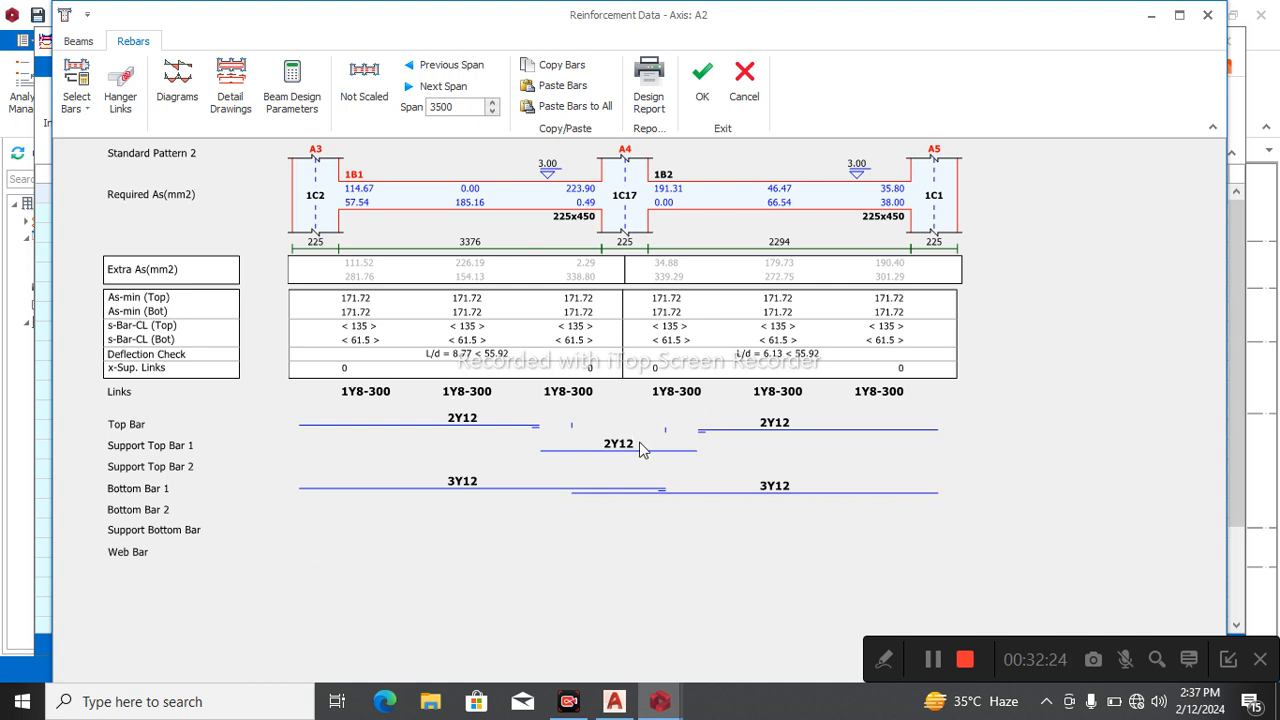
Inspect the bars chosen for the storey 1 beams on axes A2 and A5, and close the beam design table and building analysis.
{"action": "double_click", "coordinate": [782, 488]}
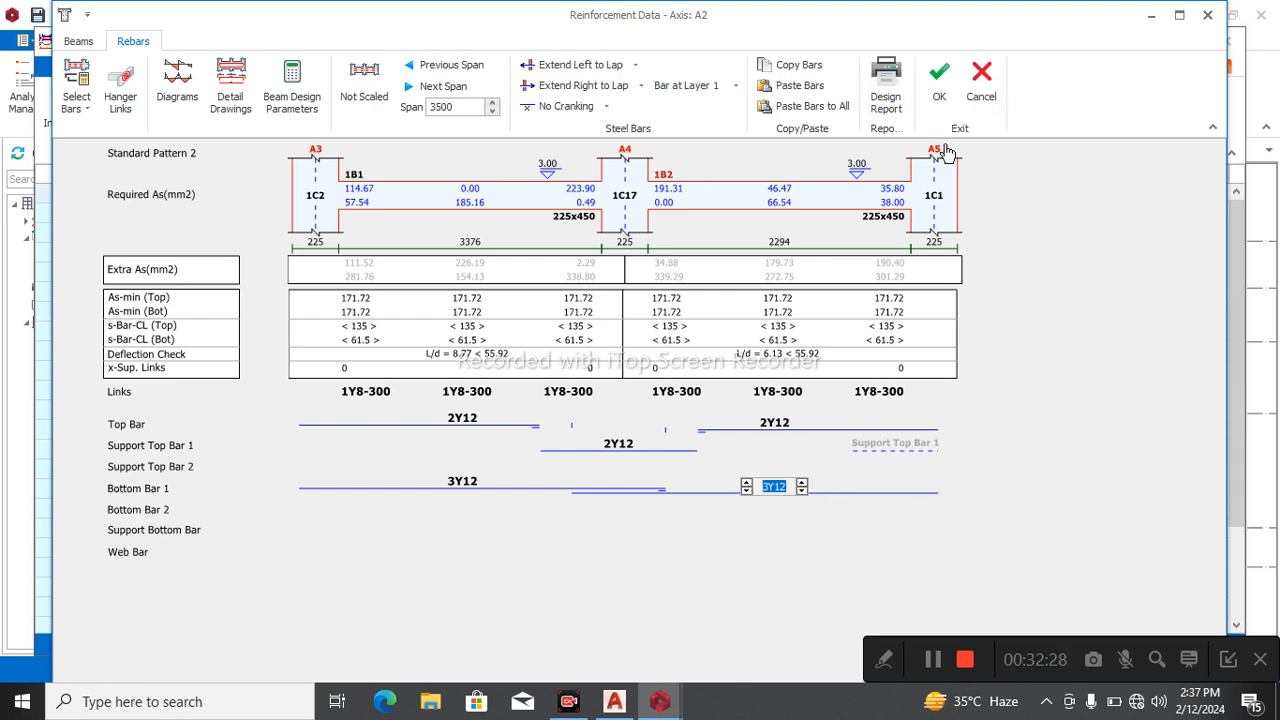
{"action": "left_click", "coordinate": [941, 82]}
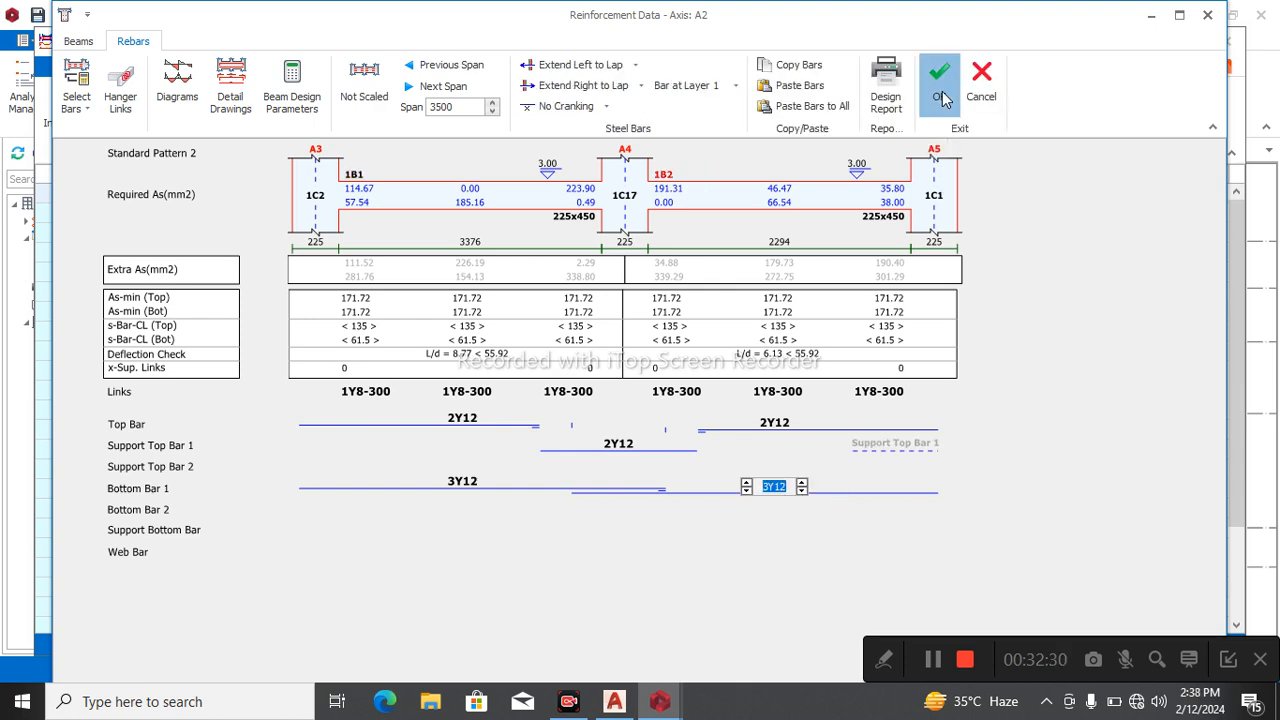
{"action": "left_click", "coordinate": [767, 218]}
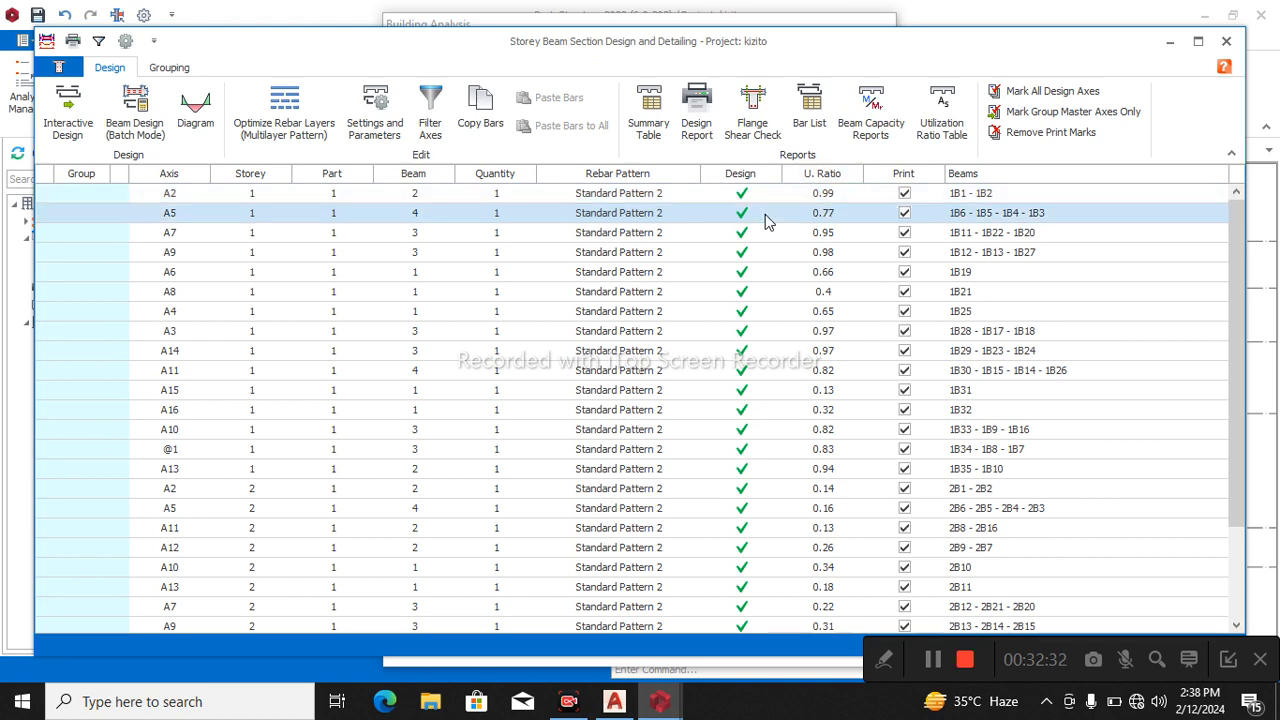
{"action": "double_click", "coordinate": [767, 218]}
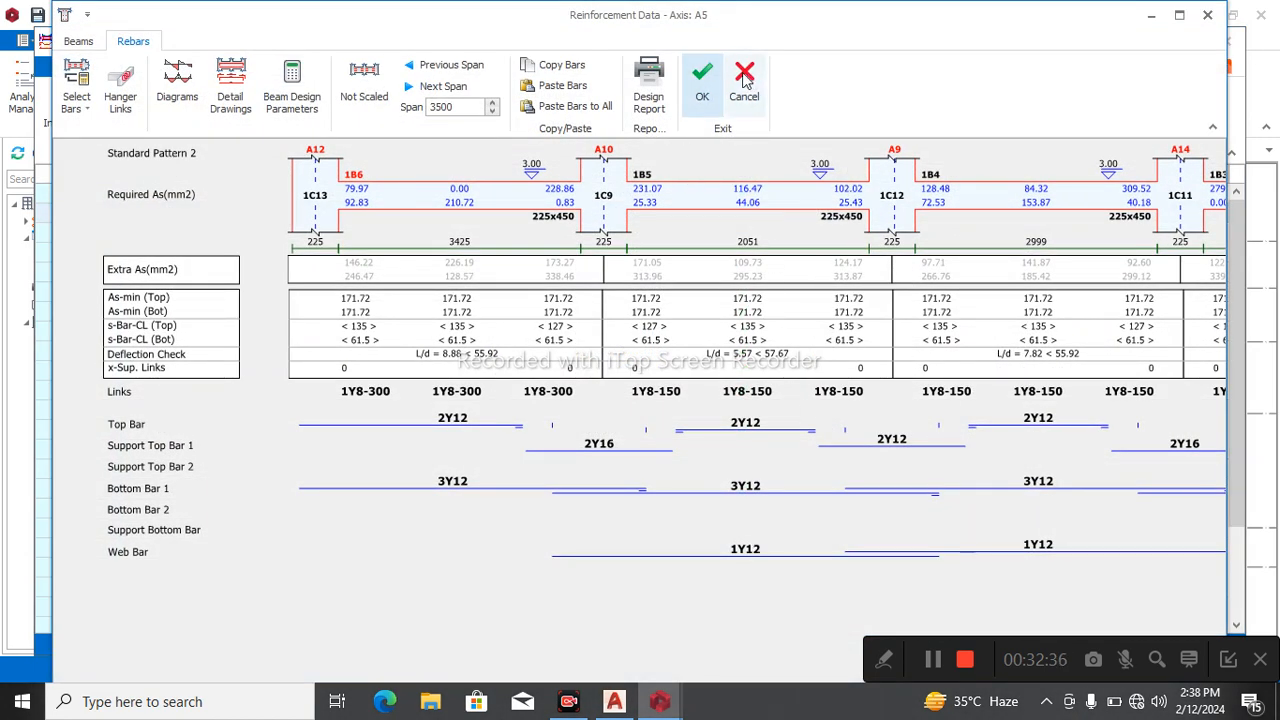
{"action": "left_click", "coordinate": [702, 85]}
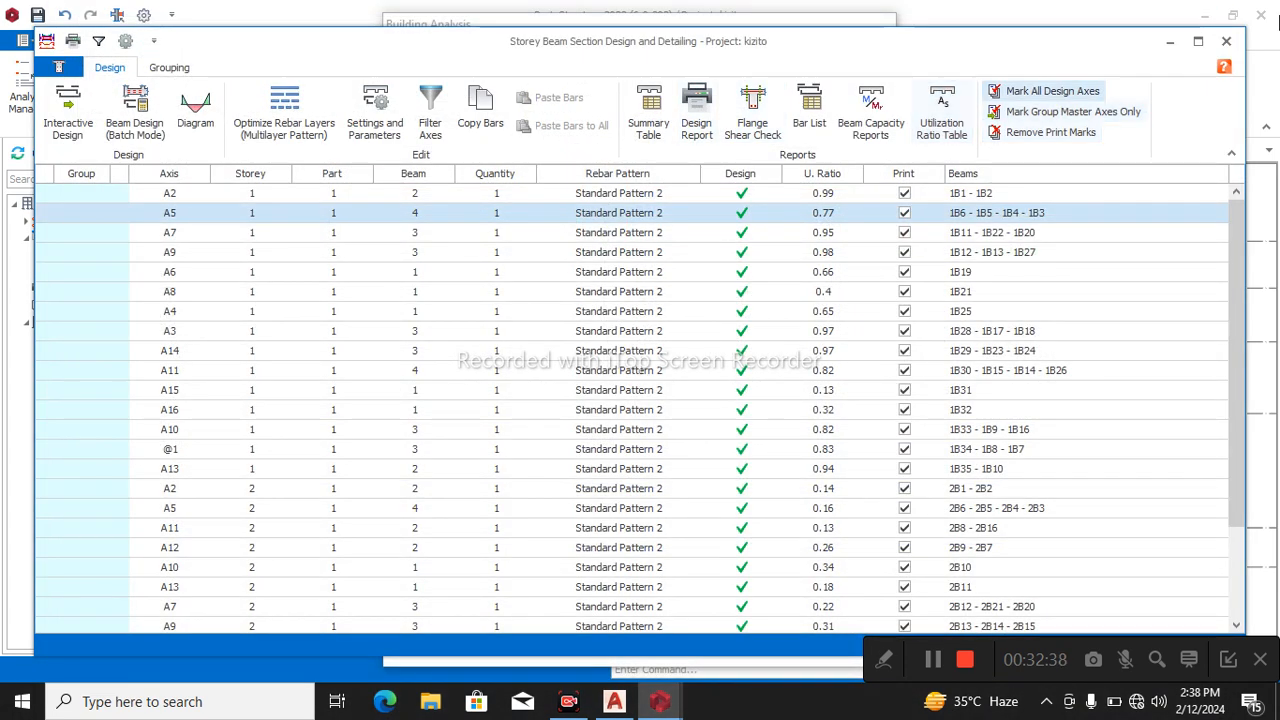
{"action": "left_click", "coordinate": [1226, 41]}
{"action": "left_click", "coordinate": [844, 624]}
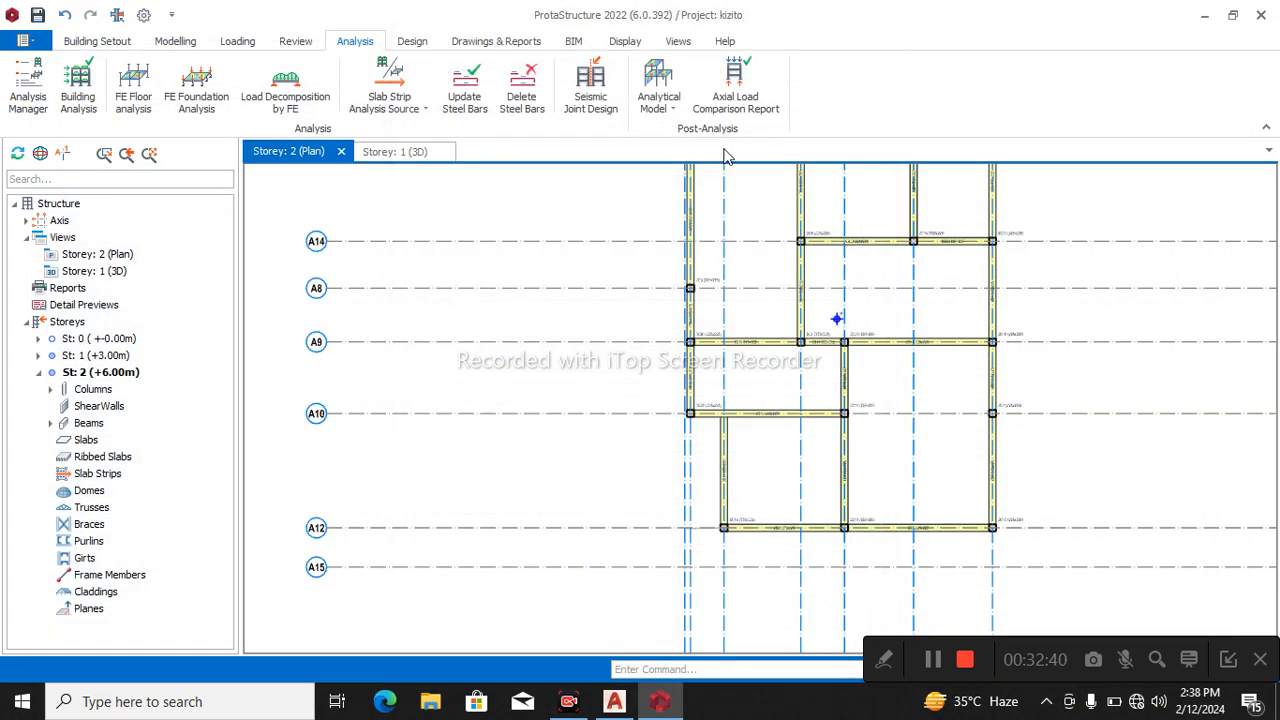
Exclude the 12 mm diameter from the beam bars in the Grade 410 (Type 2) rebar table of the default materials.
{"action": "left_click", "coordinate": [78, 88]}
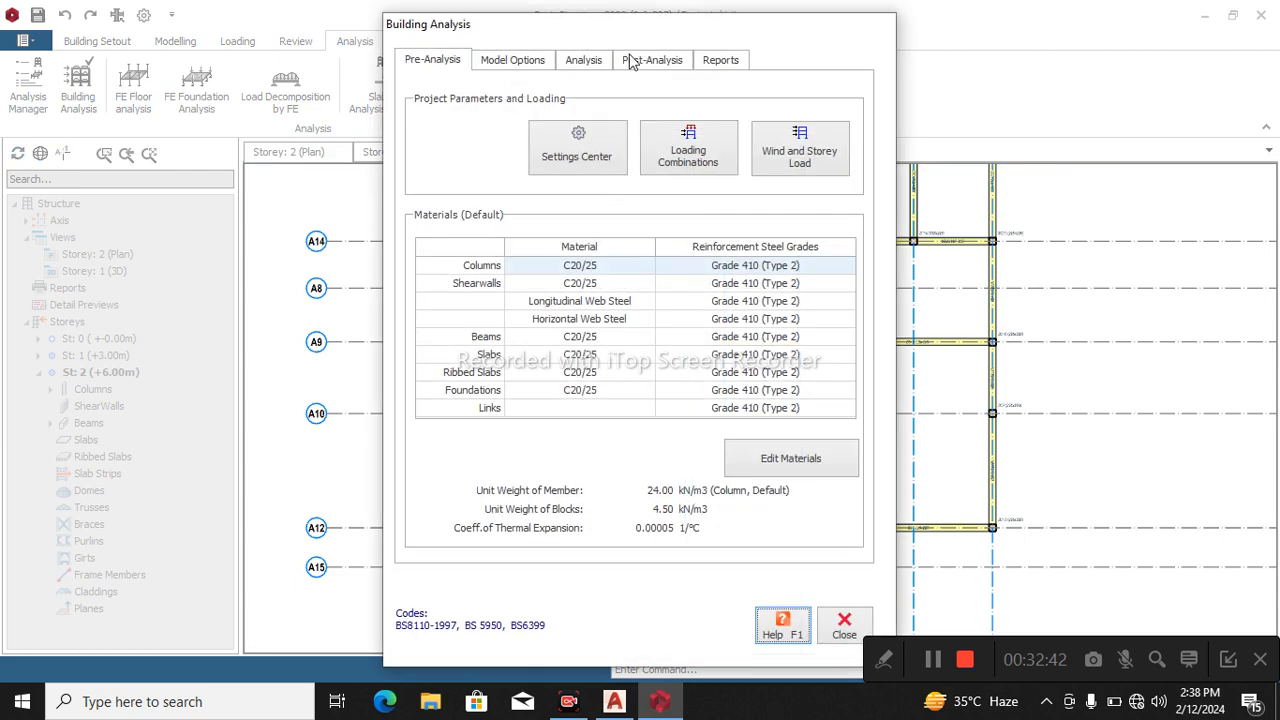
{"action": "left_click", "coordinate": [586, 62]}
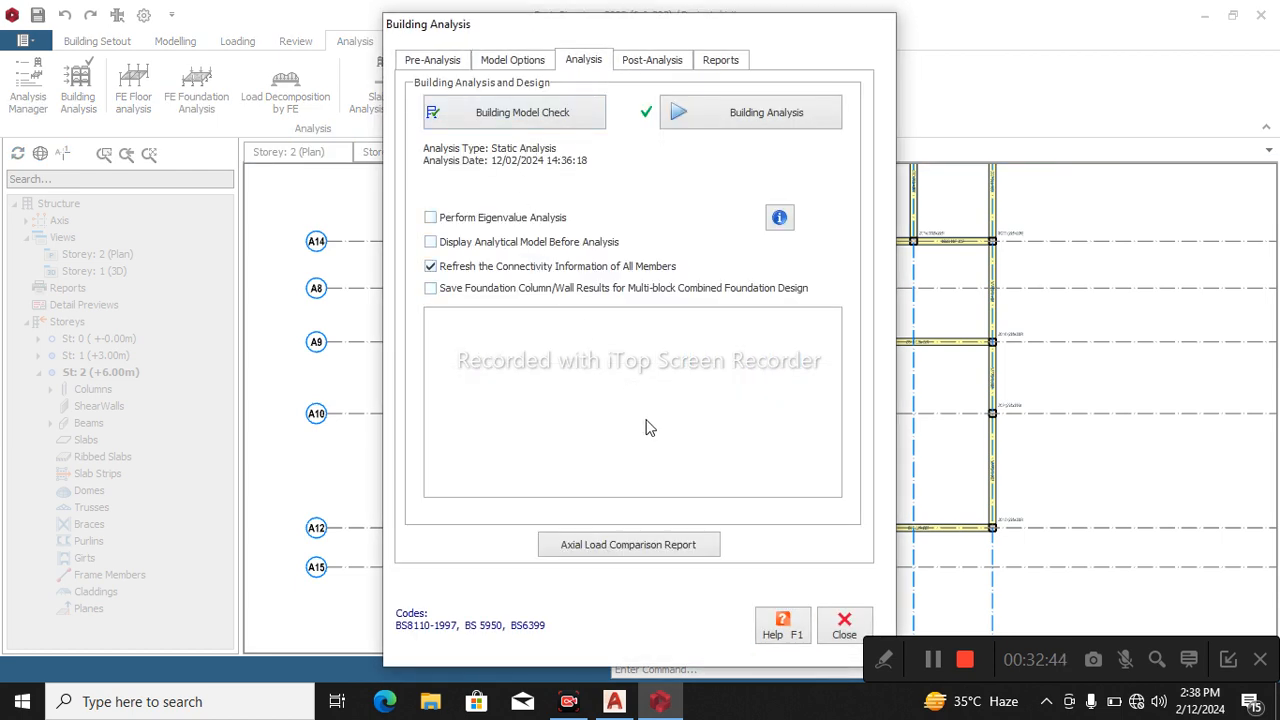
{"action": "left_click", "coordinate": [425, 62]}
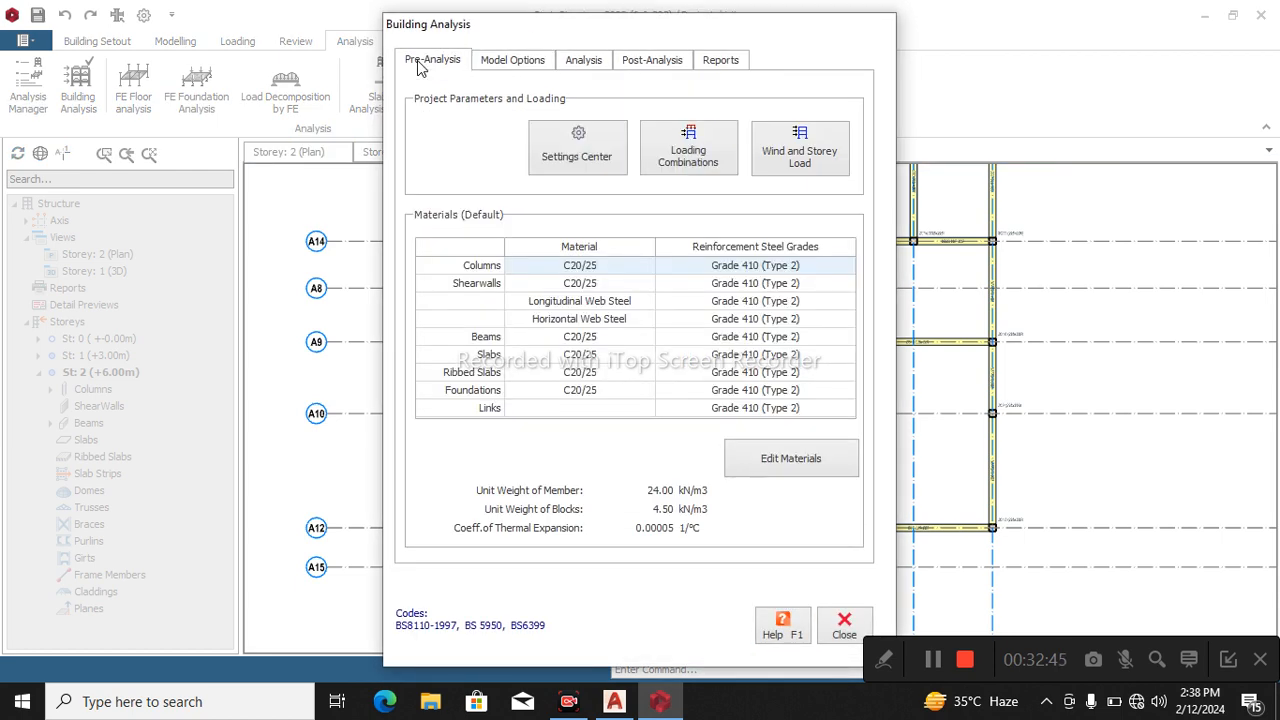
{"action": "left_click", "coordinate": [805, 468]}
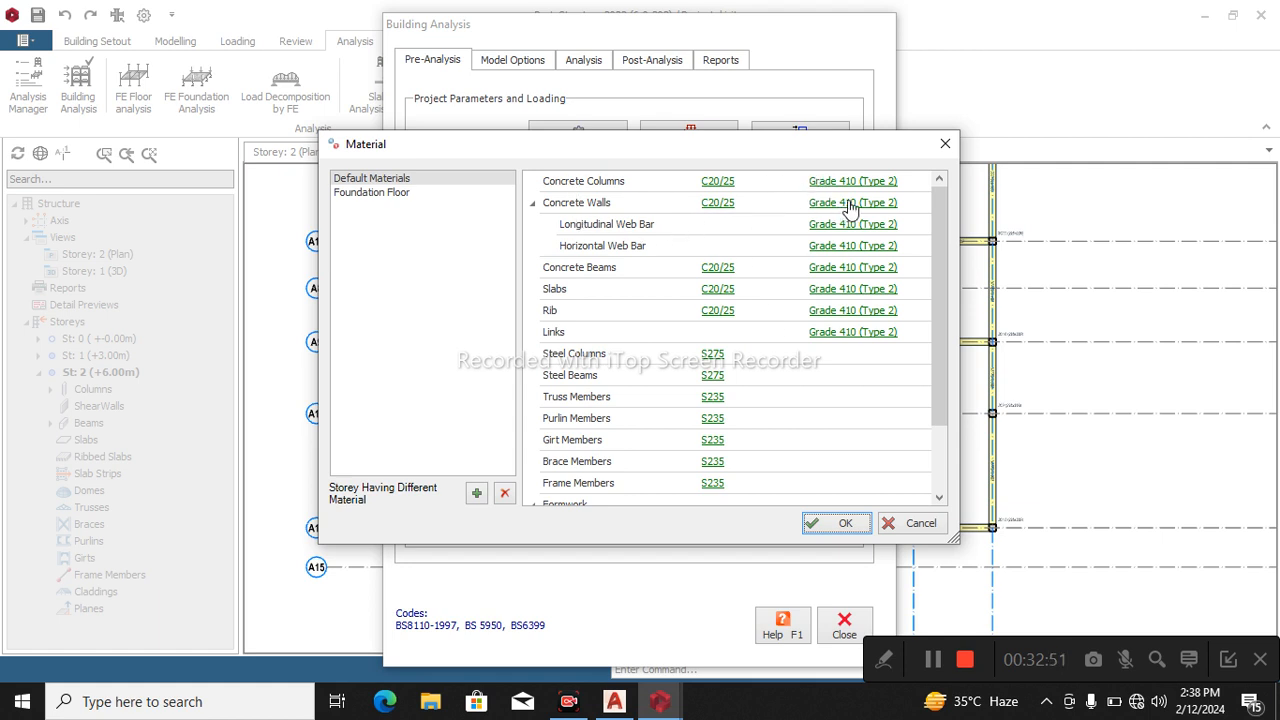
{"action": "left_click", "coordinate": [842, 273]}
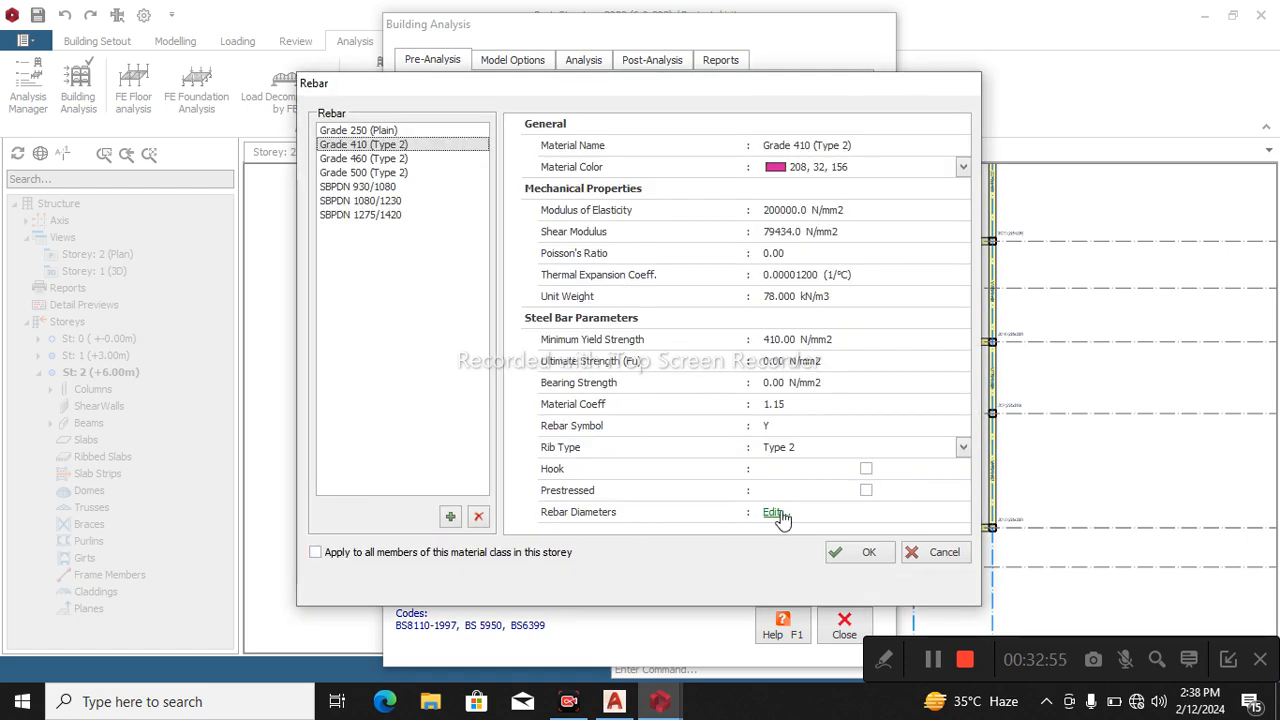
{"action": "left_click", "coordinate": [770, 514]}
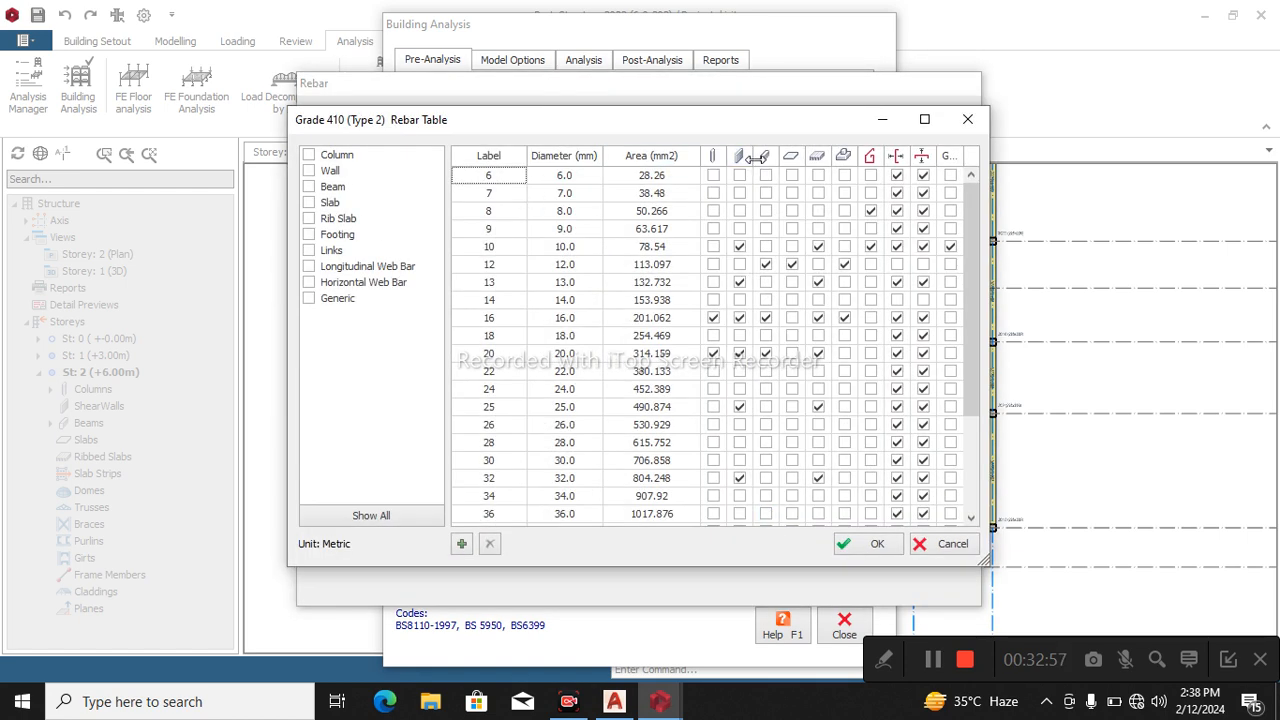
{"action": "left_click", "coordinate": [766, 265]}
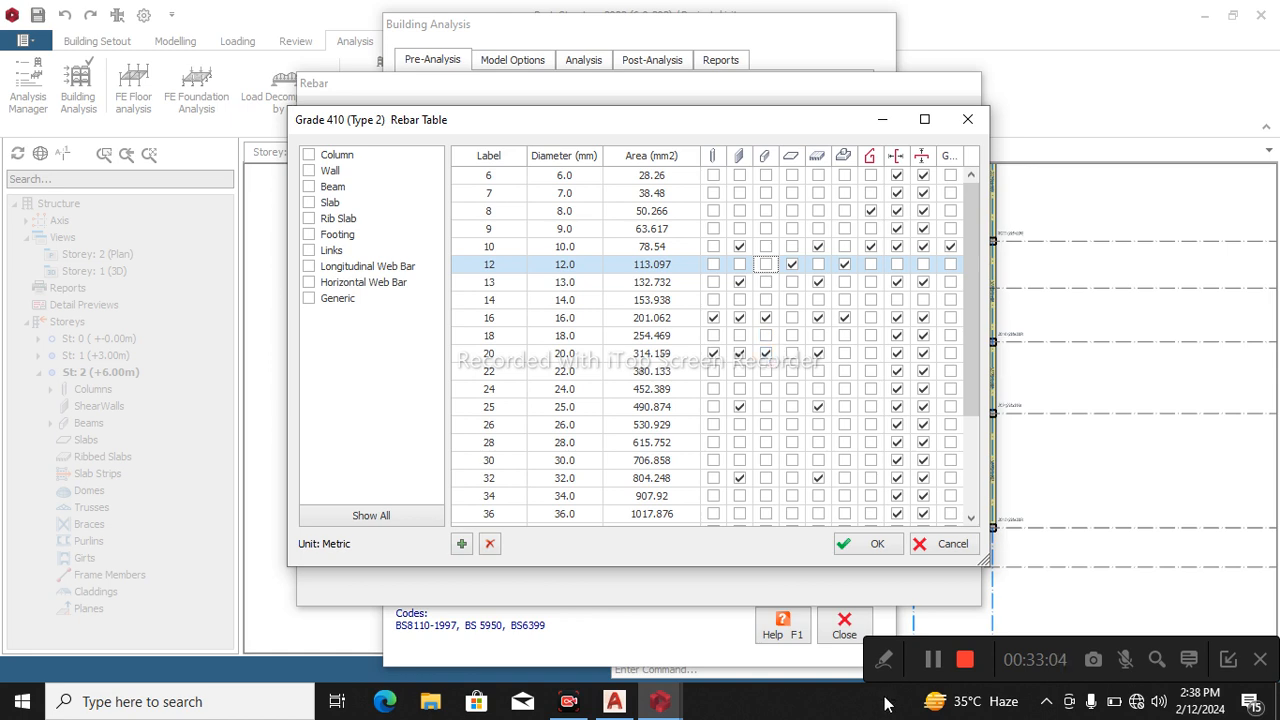
{"action": "left_click", "coordinate": [876, 545]}
{"action": "left_click", "coordinate": [865, 555]}
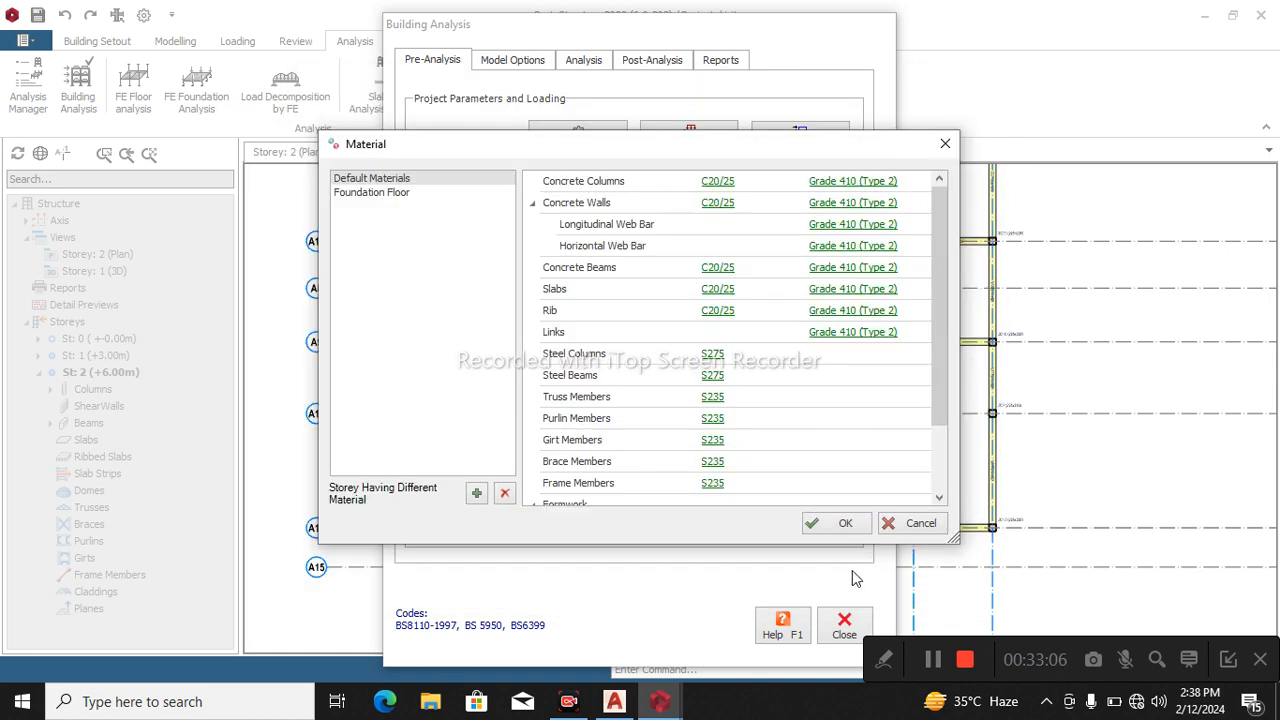
{"action": "left_click", "coordinate": [840, 525]}
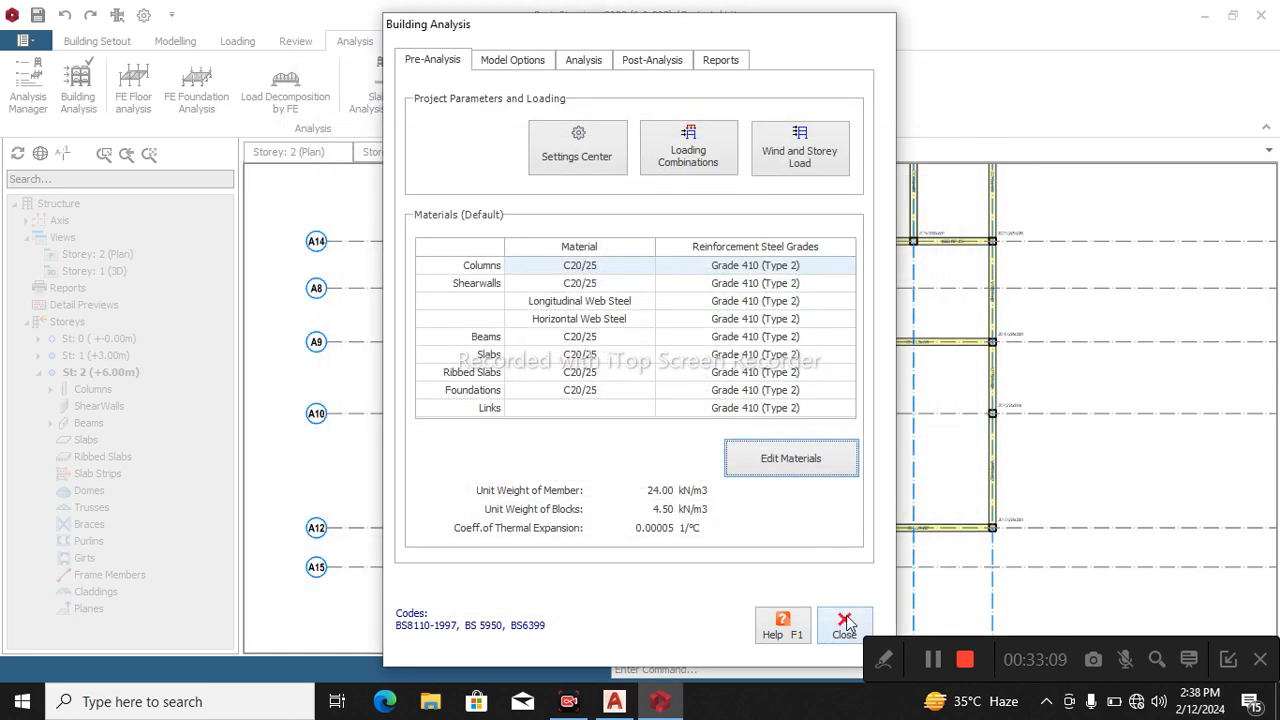
Open the storey beam design table and view the reinforcement data of the storey 1 beams on axis A14.
{"action": "left_click", "coordinate": [640, 59]}
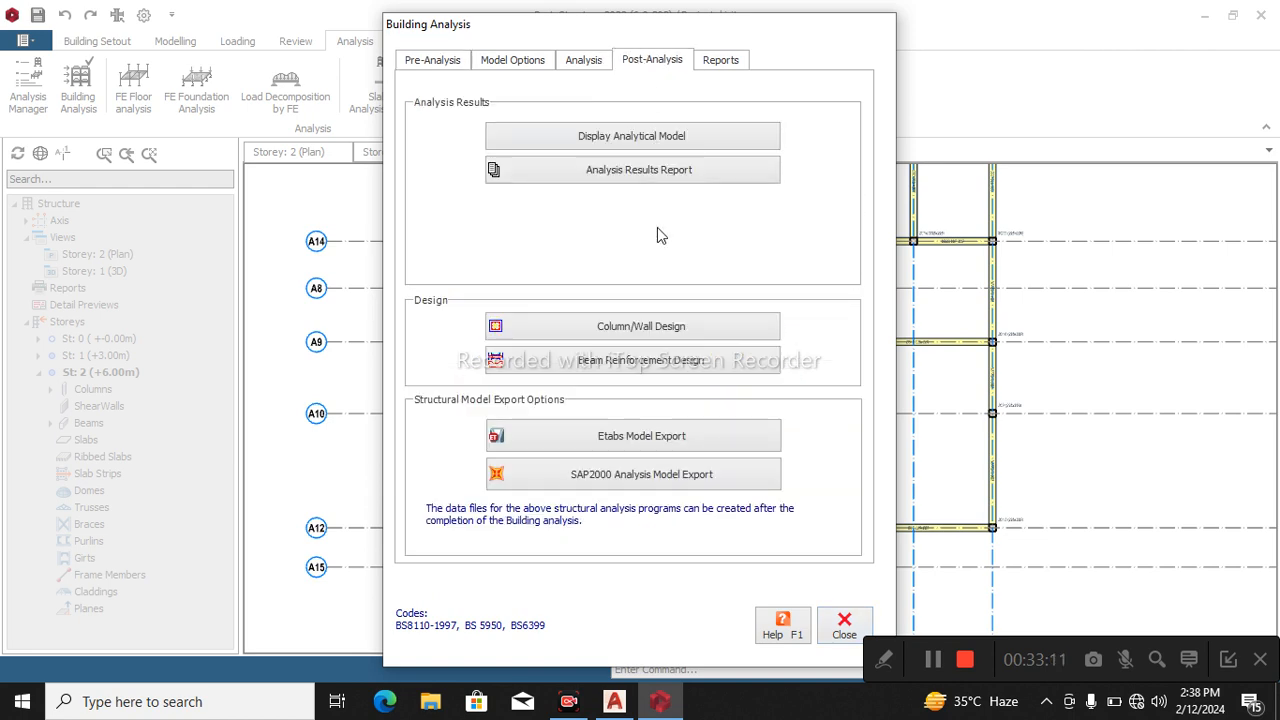
{"action": "left_click", "coordinate": [638, 360]}
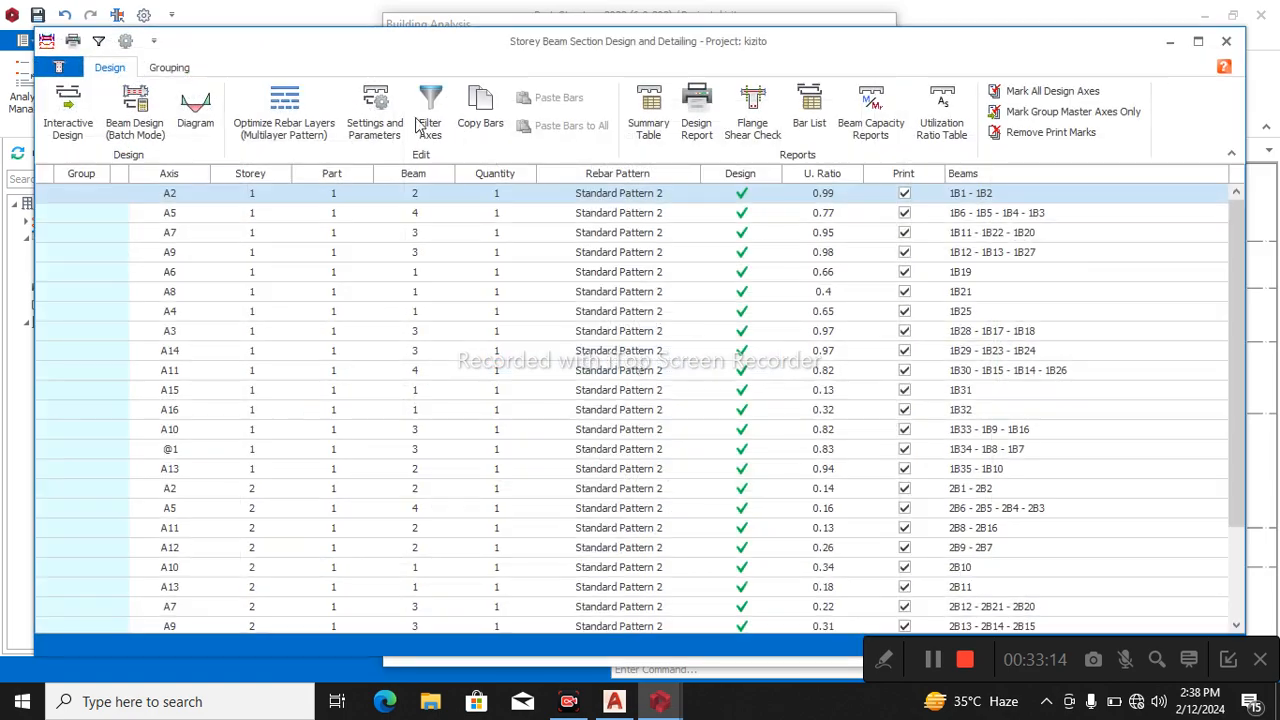
{"action": "left_click", "coordinate": [67, 125]}
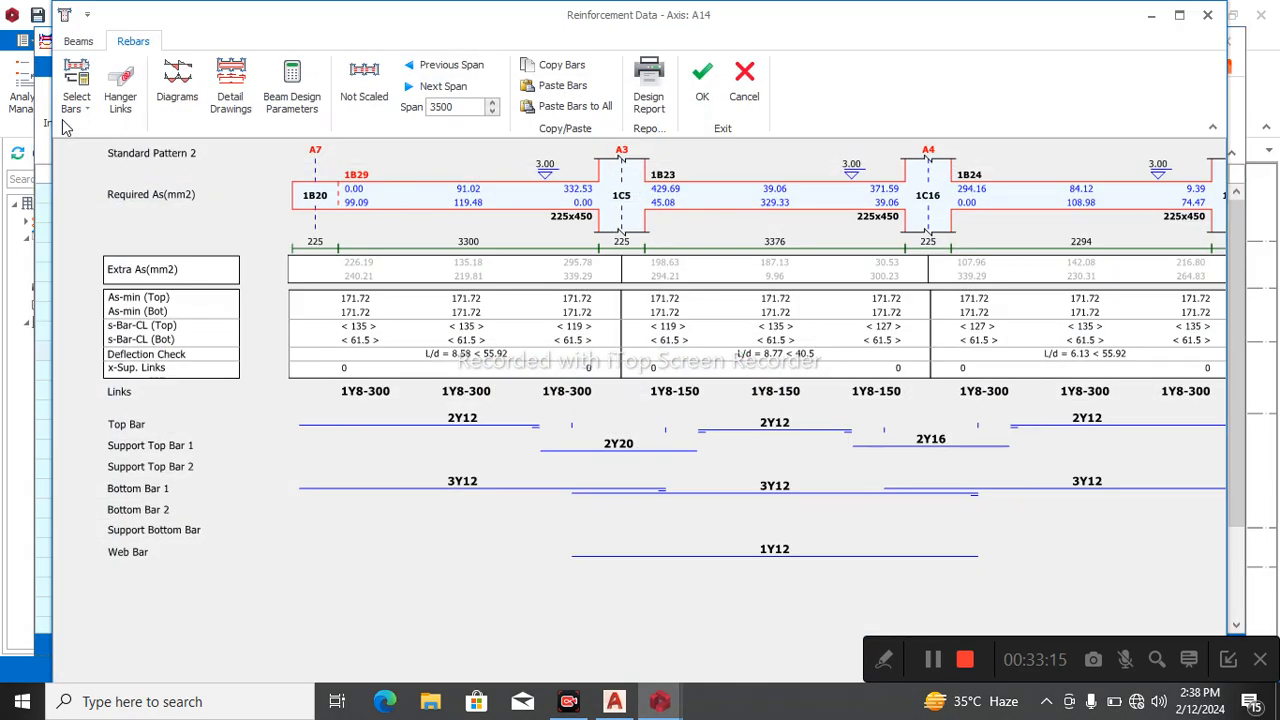
{"action": "left_click", "coordinate": [1207, 14]}
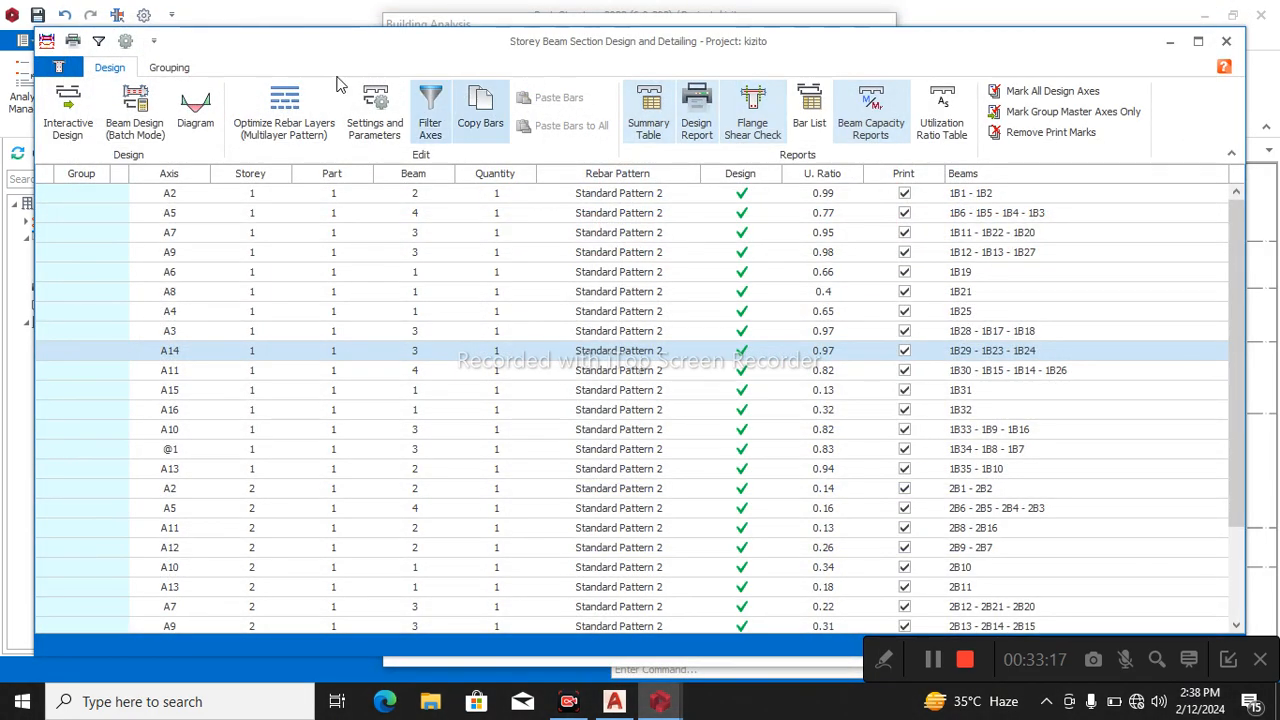
{"action": "left_click", "coordinate": [80, 137]}
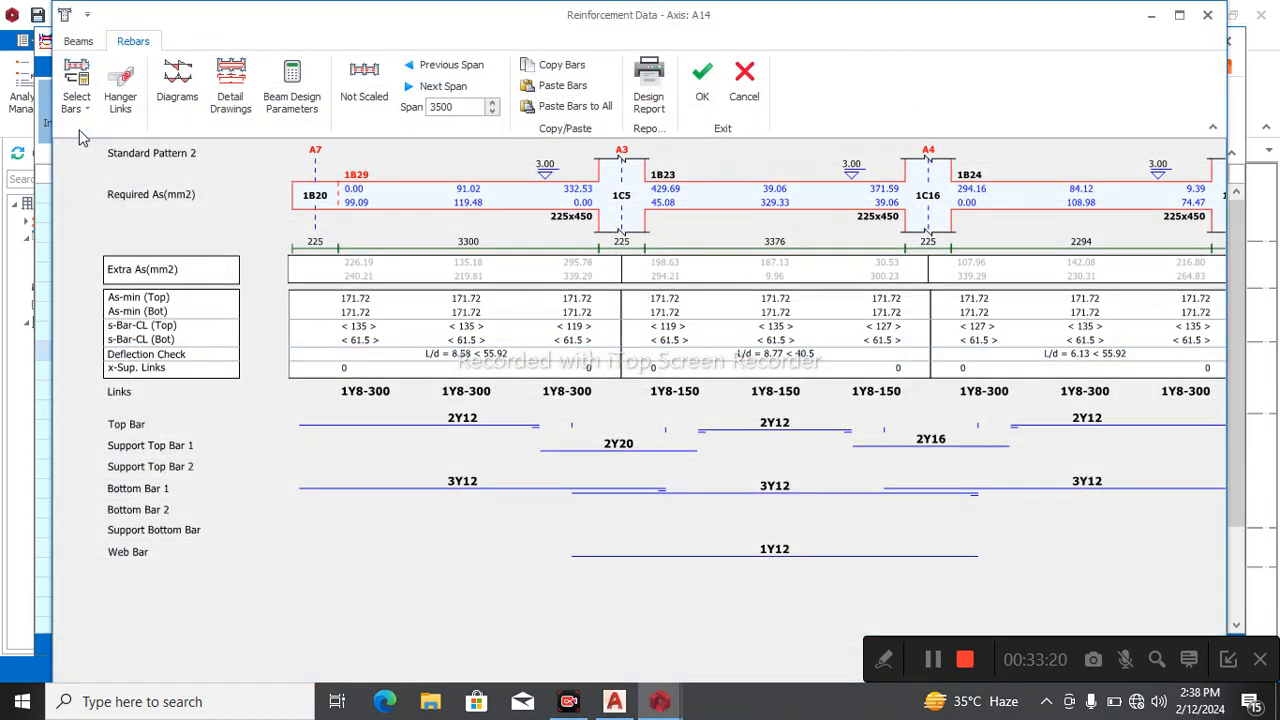
{"action": "left_click", "coordinate": [1207, 14]}
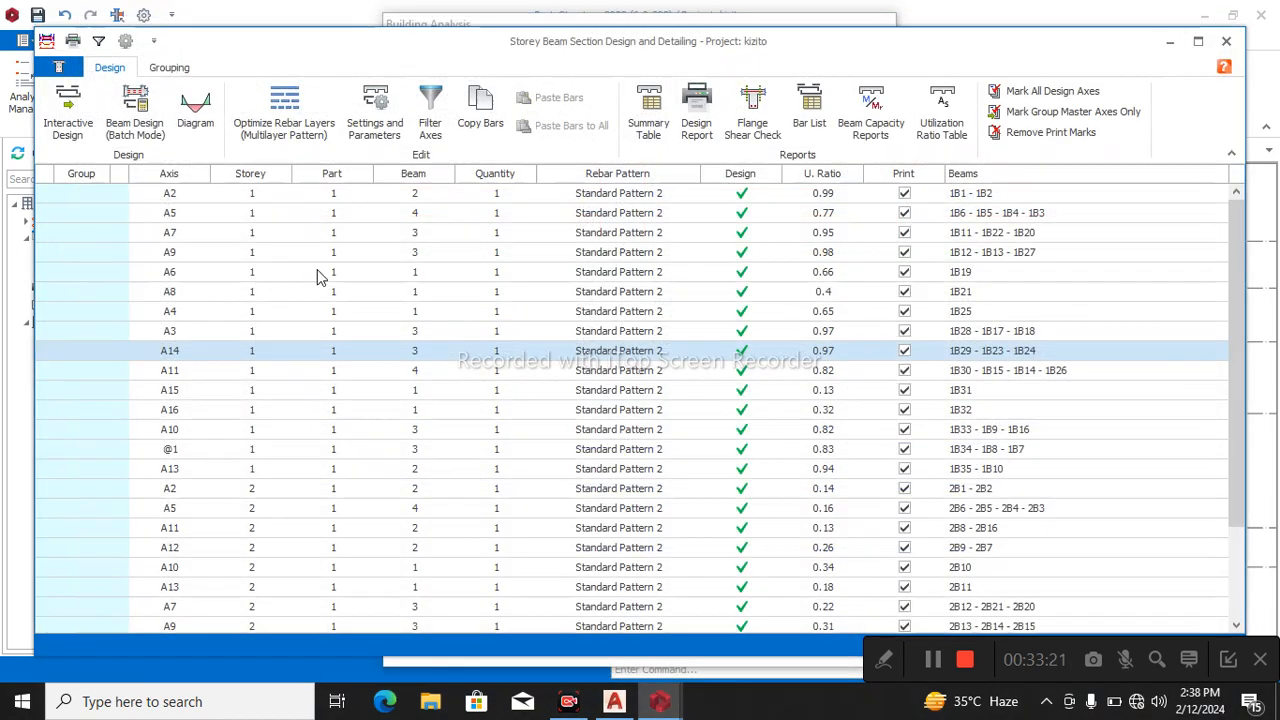
Run the batch beam reinforcement design for all storeys with all bars re-selected.
{"action": "left_click", "coordinate": [138, 130]}
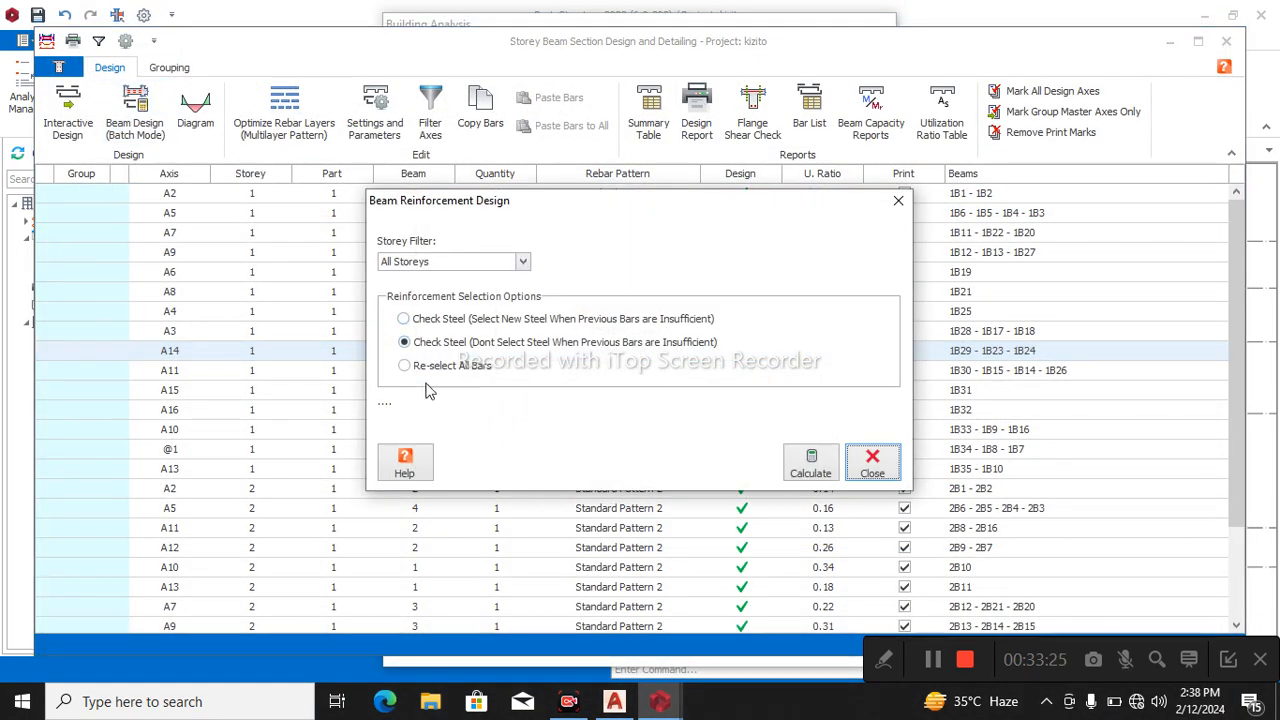
{"action": "left_click", "coordinate": [404, 366]}
{"action": "left_click", "coordinate": [812, 466]}
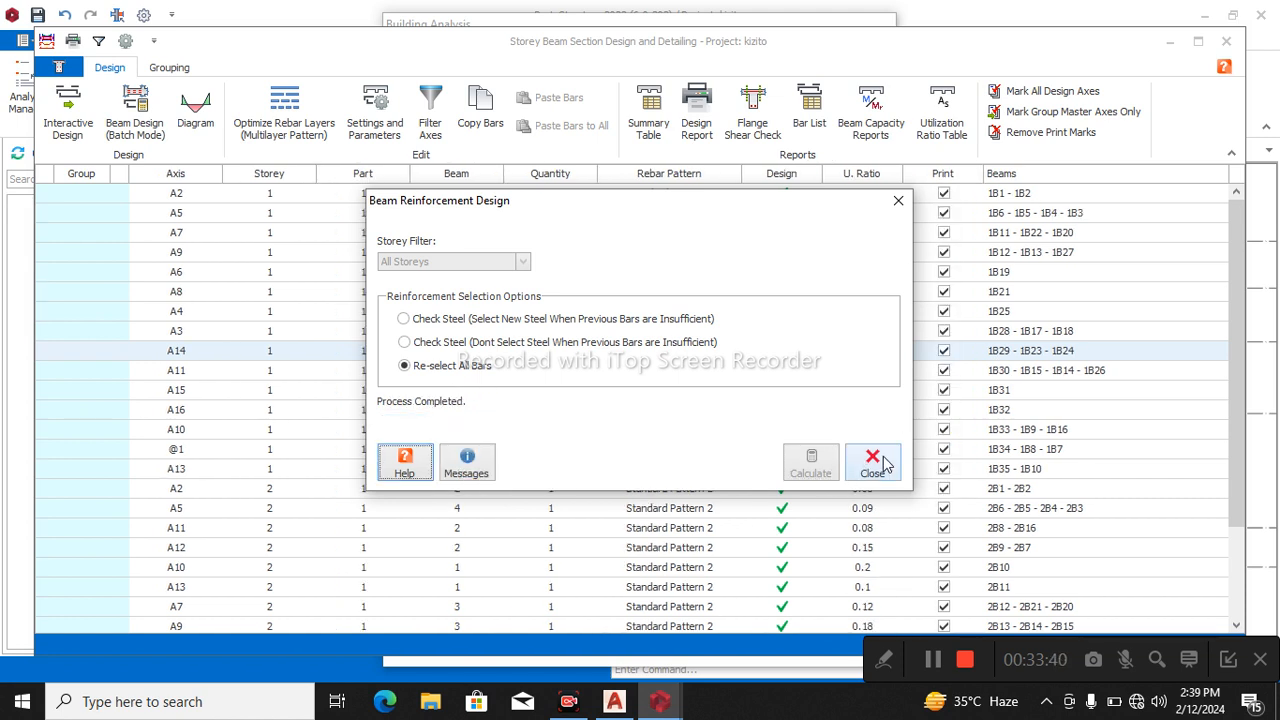
{"action": "left_click", "coordinate": [872, 462]}
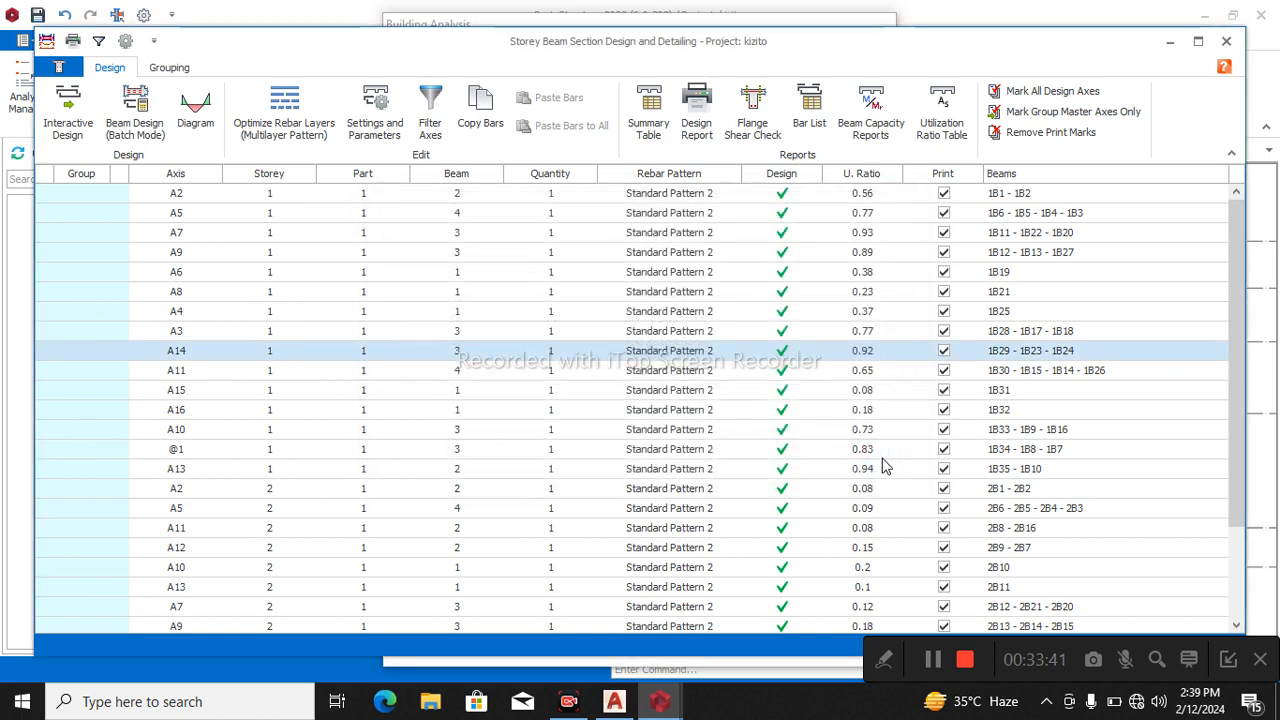
Review the axis A2 storey 1 beam reinforcement and the utilization ratios of all beams, and close the beam design table and building analysis.
{"action": "double_click", "coordinate": [822, 195]}
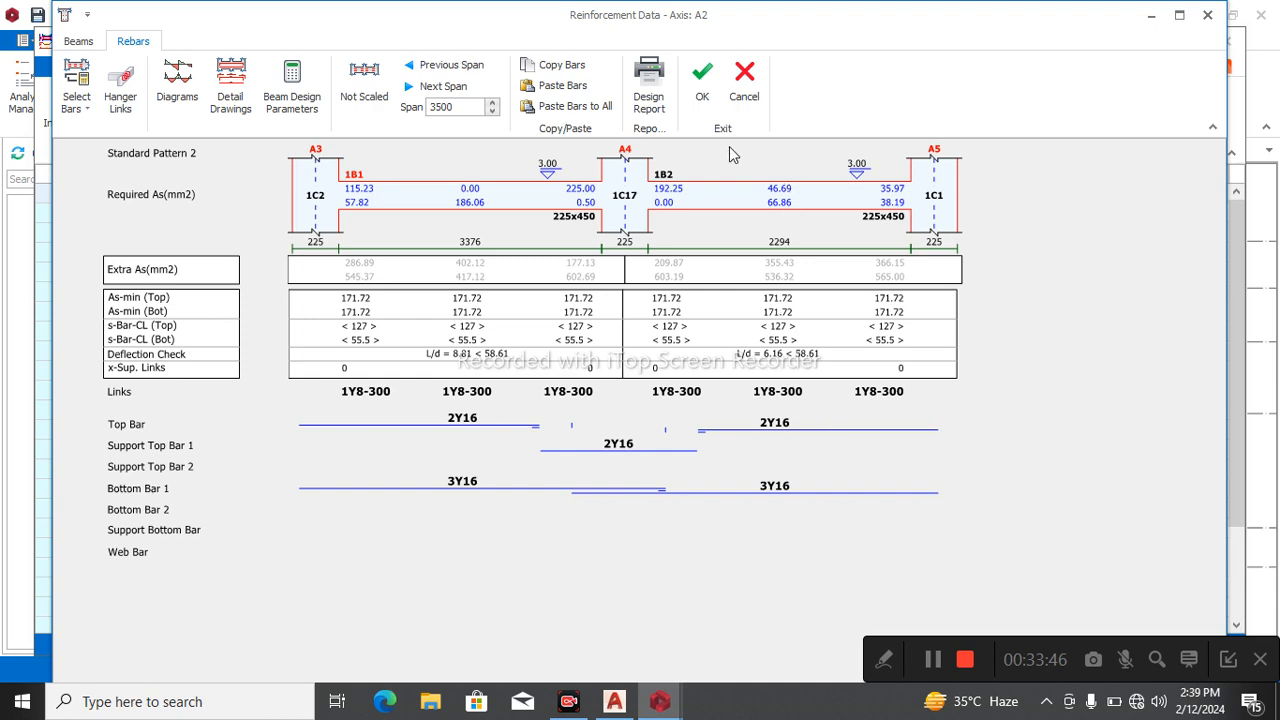
{"action": "left_click", "coordinate": [702, 80]}
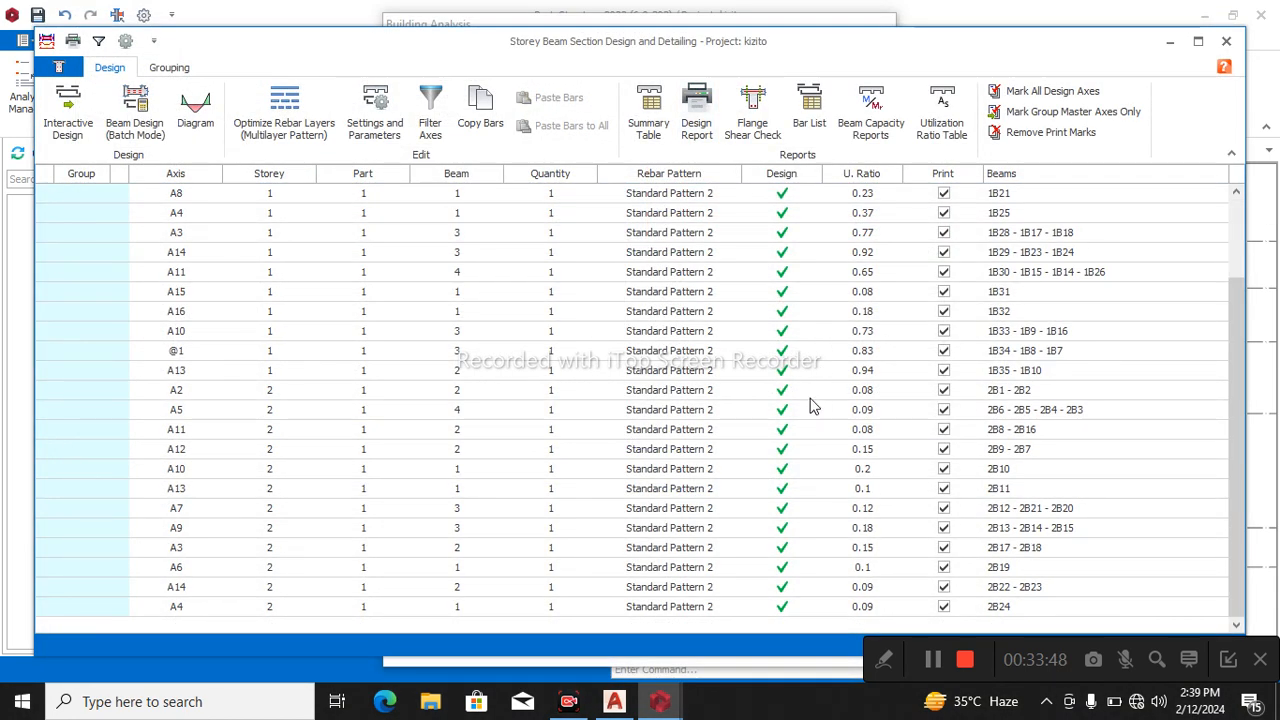
{"action": "middle_click", "coordinate": [815, 379]}
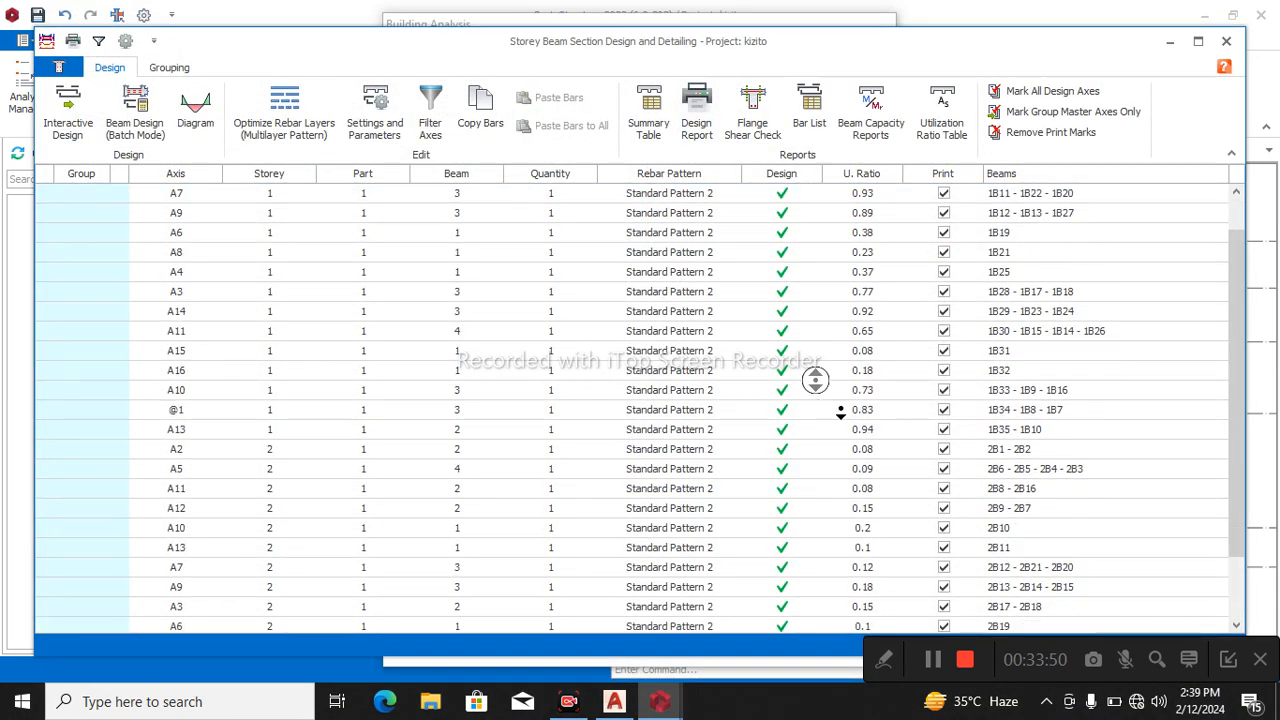
{"action": "scroll", "coordinate": [846, 406], "scroll_direction": "up", "scroll_amount": 2}
{"action": "middle_click", "coordinate": [846, 406]}
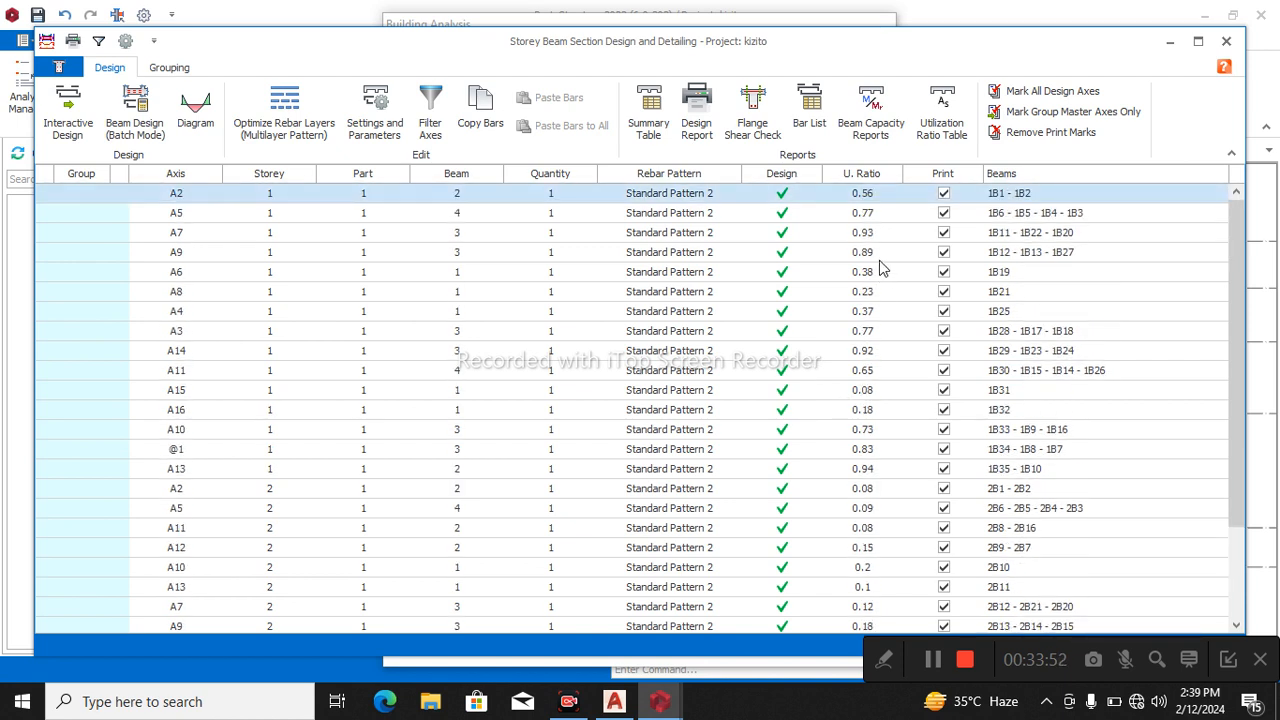
{"action": "left_click", "coordinate": [880, 259]}
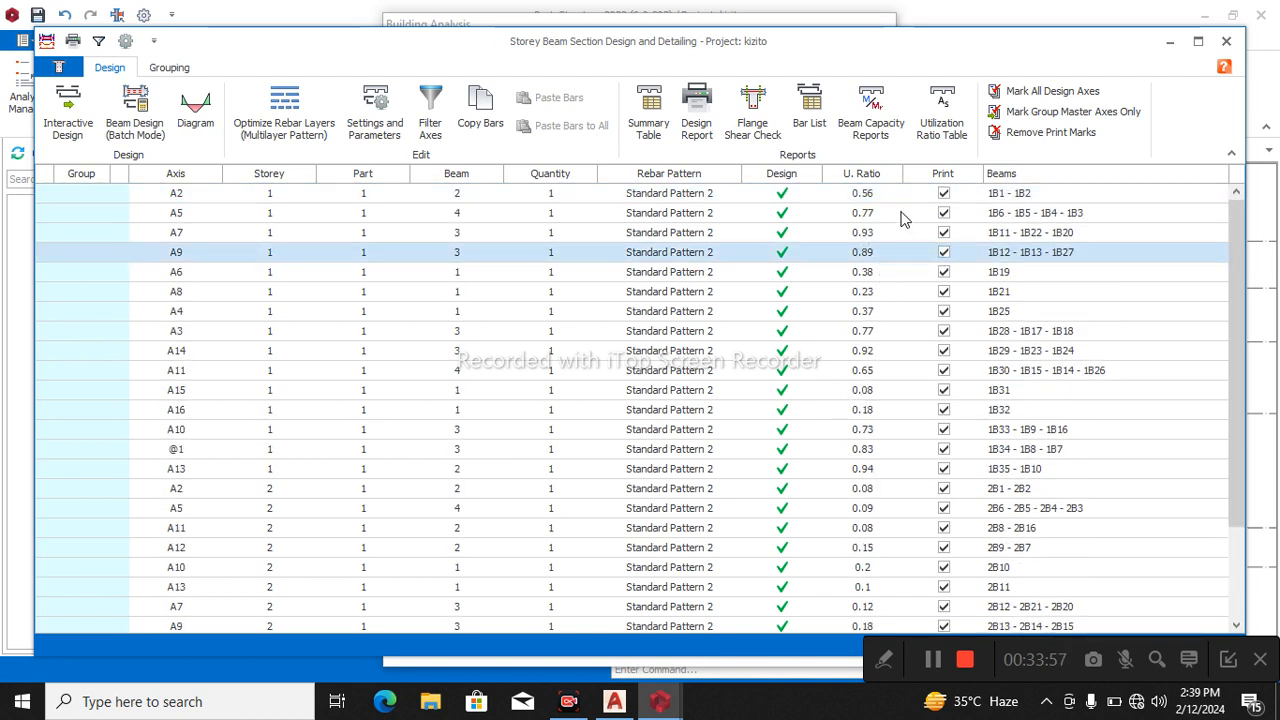
{"action": "left_click", "coordinate": [1227, 41]}
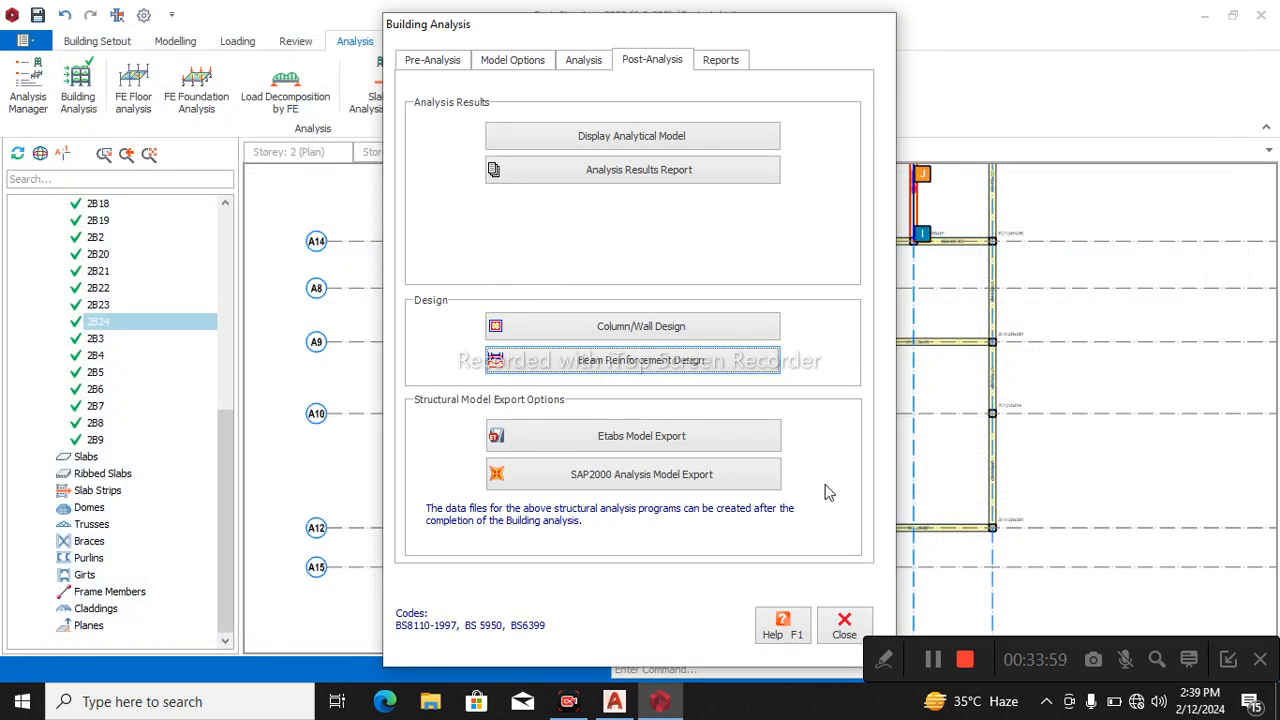
{"action": "left_click", "coordinate": [818, 628]}
Switch the plan view to storey 0, at level +-0.00 m.
{"action": "scroll", "coordinate": [771, 409], "scroll_direction": "down", "scroll_amount": 3}
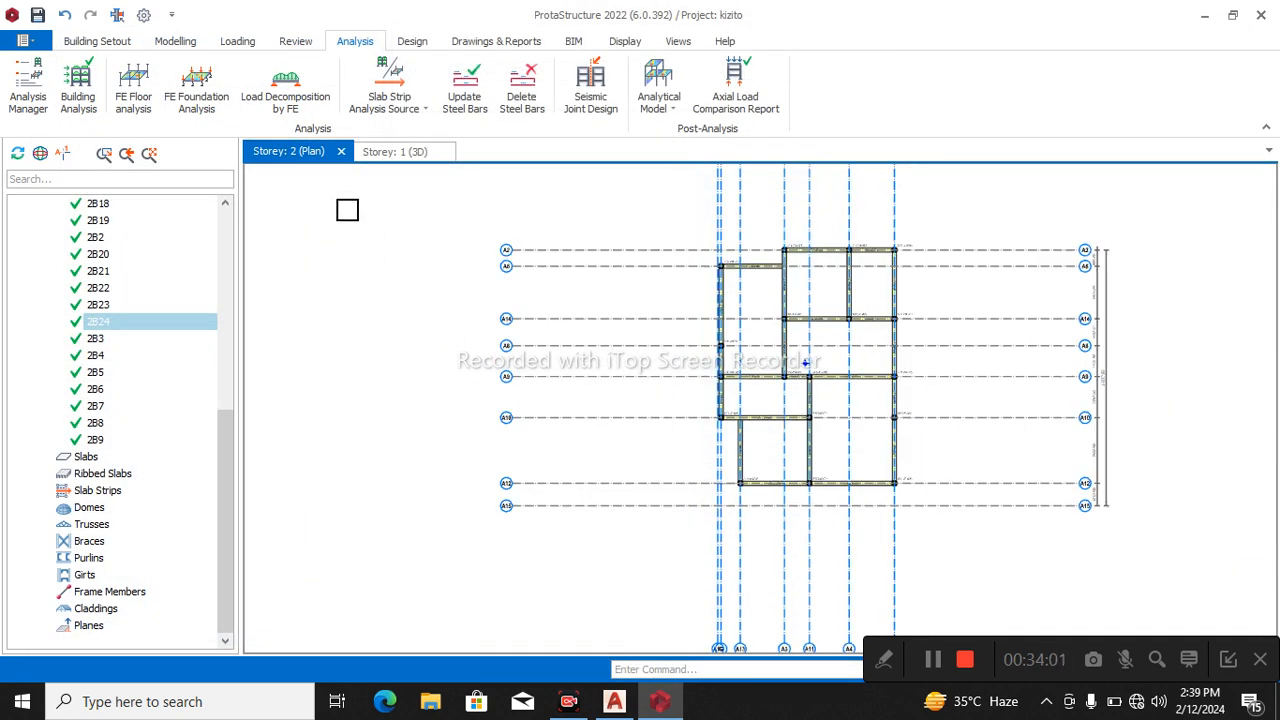
{"action": "scroll", "coordinate": [147, 336], "scroll_direction": "up", "scroll_amount": 5}
{"action": "scroll", "coordinate": [147, 336], "scroll_direction": "up", "scroll_amount": 3}
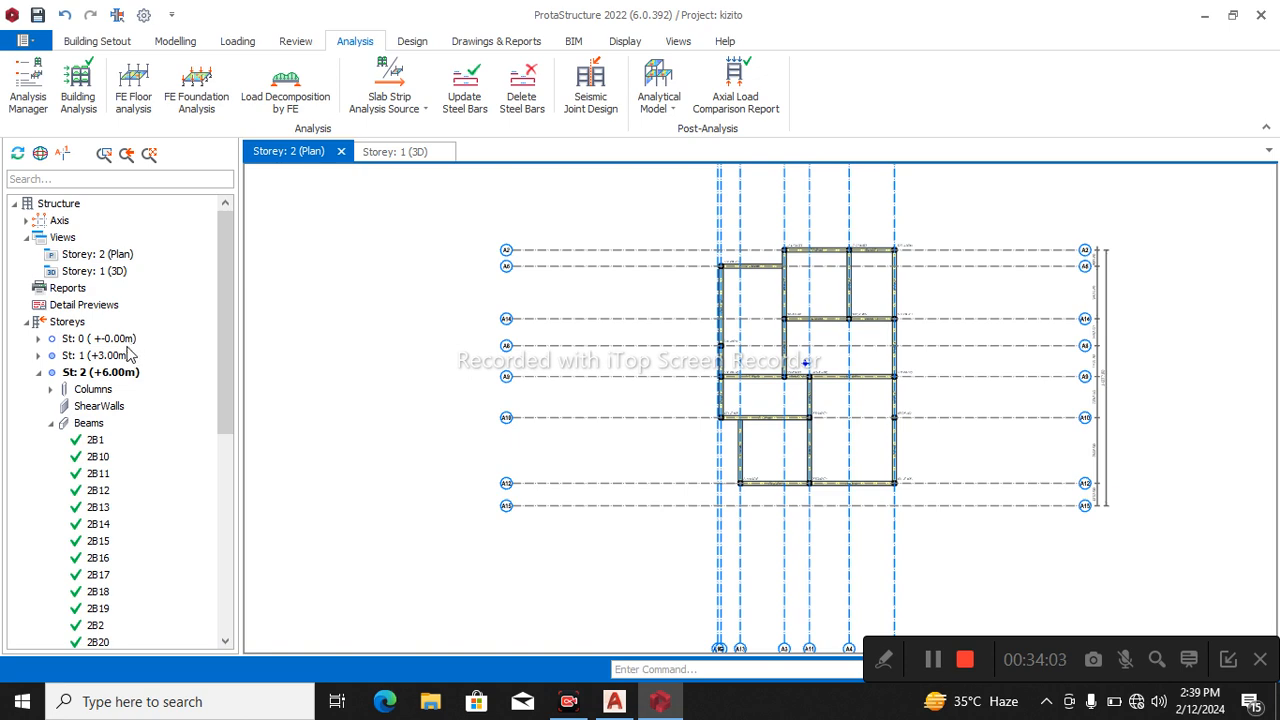
{"action": "double_click", "coordinate": [124, 339]}
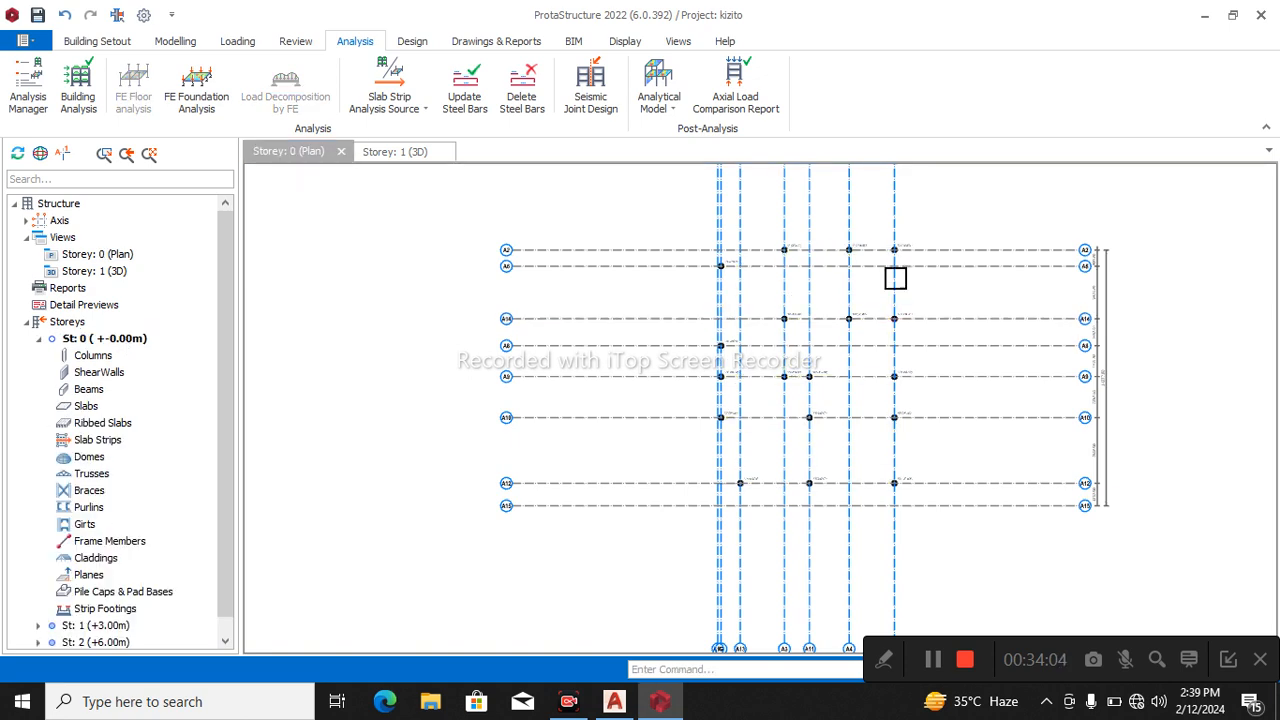
{"action": "scroll", "coordinate": [815, 268], "scroll_direction": "up", "scroll_amount": 3}
{"action": "scroll", "coordinate": [815, 268], "scroll_direction": "down", "scroll_amount": 3}
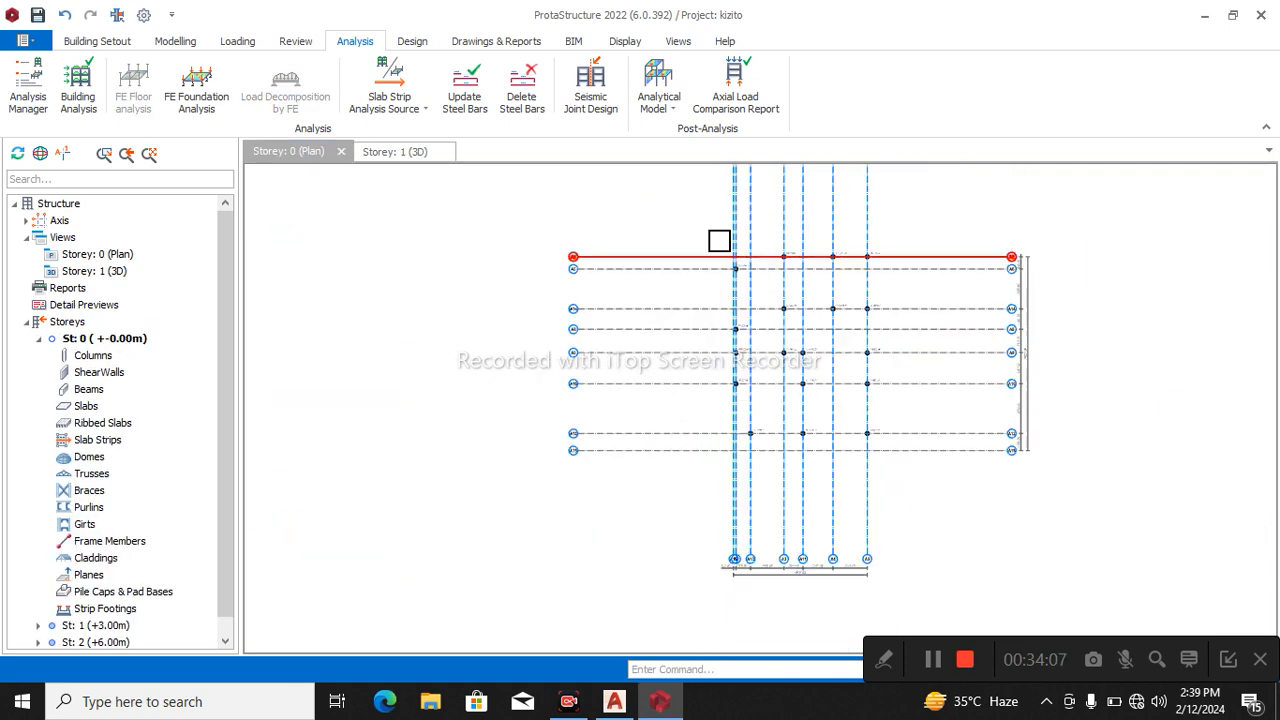
{"action": "left_click_drag", "start_coordinate": [679, 207], "coordinate": [920, 492]}
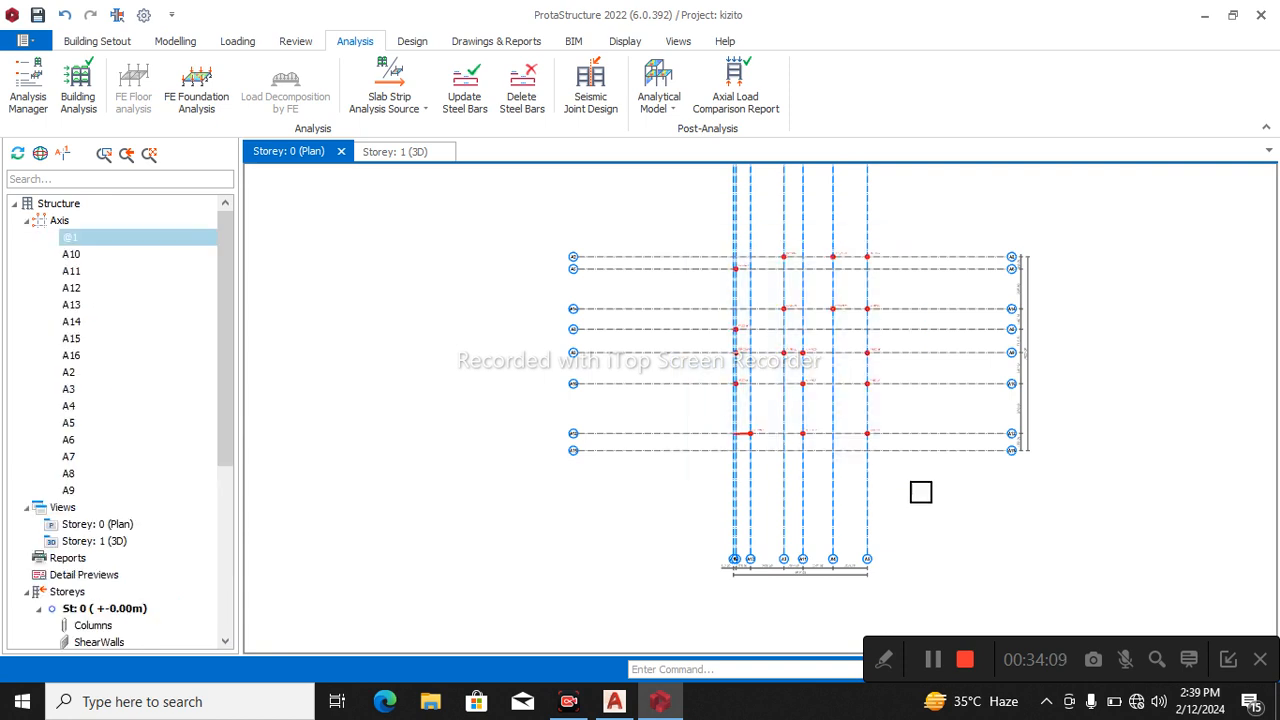
{"action": "right_click", "coordinate": [993, 228]}
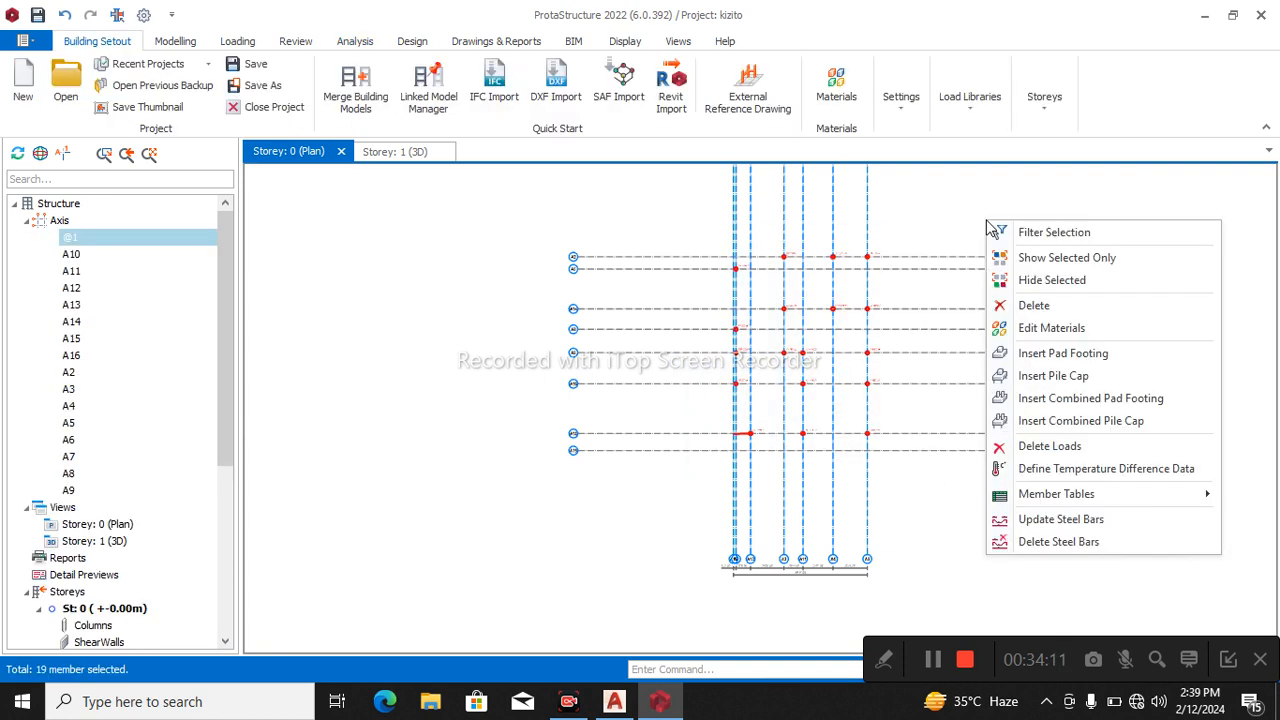
{"action": "left_click", "coordinate": [1068, 355]}
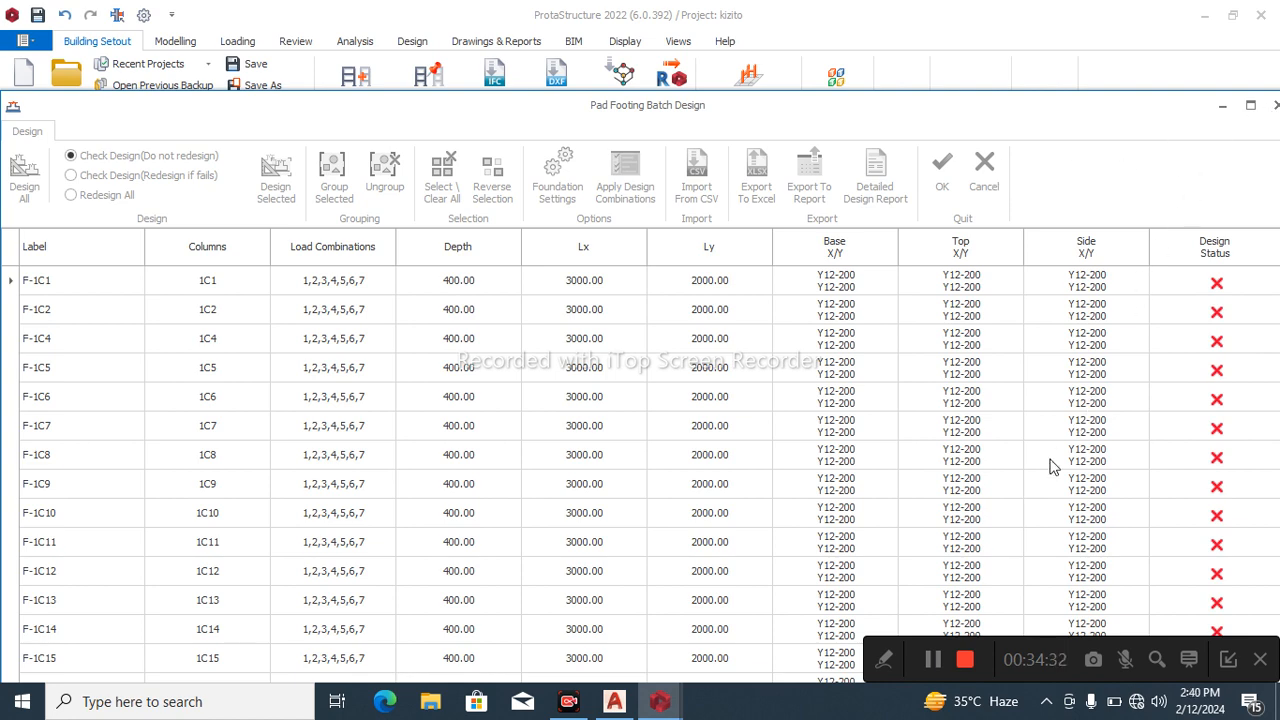
{"action": "left_click", "coordinate": [984, 172]}
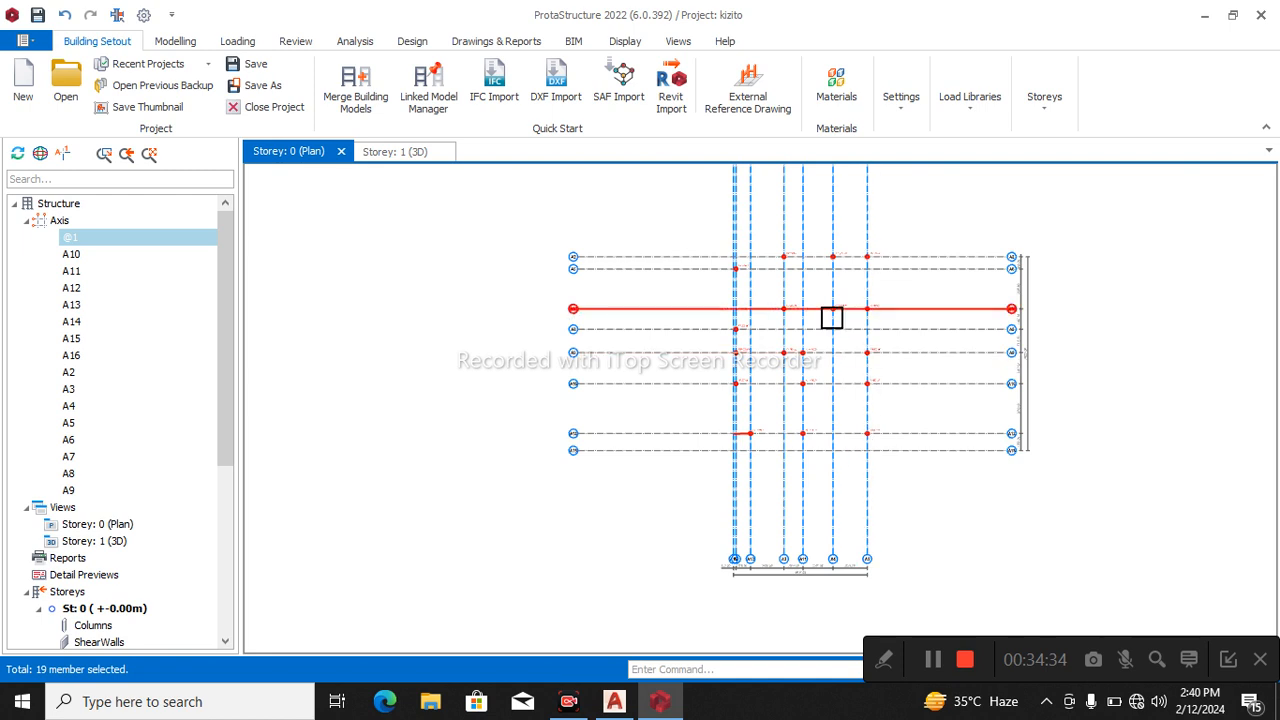
{"action": "key", "text": "Escape"}
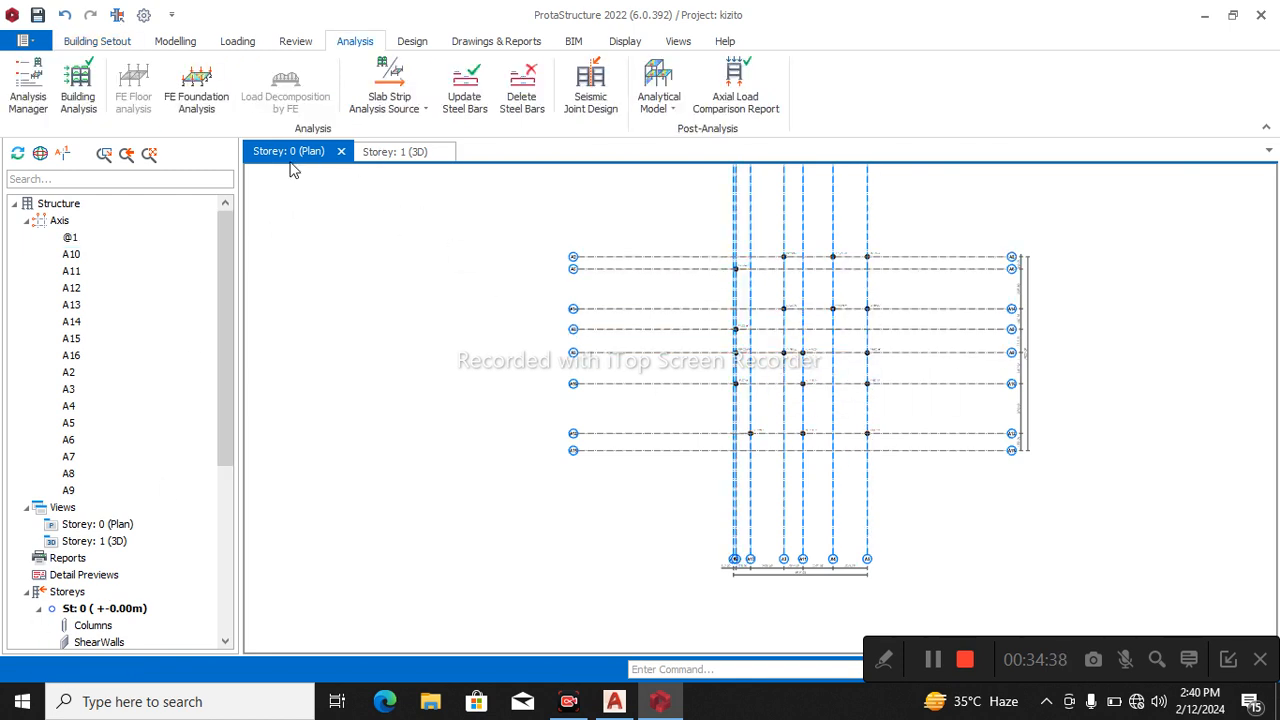
Insert pad footings under all storey 0 columns, run the batch design with Redesign All and accept it.
{"action": "left_click_drag", "start_coordinate": [617, 197], "coordinate": [988, 515]}
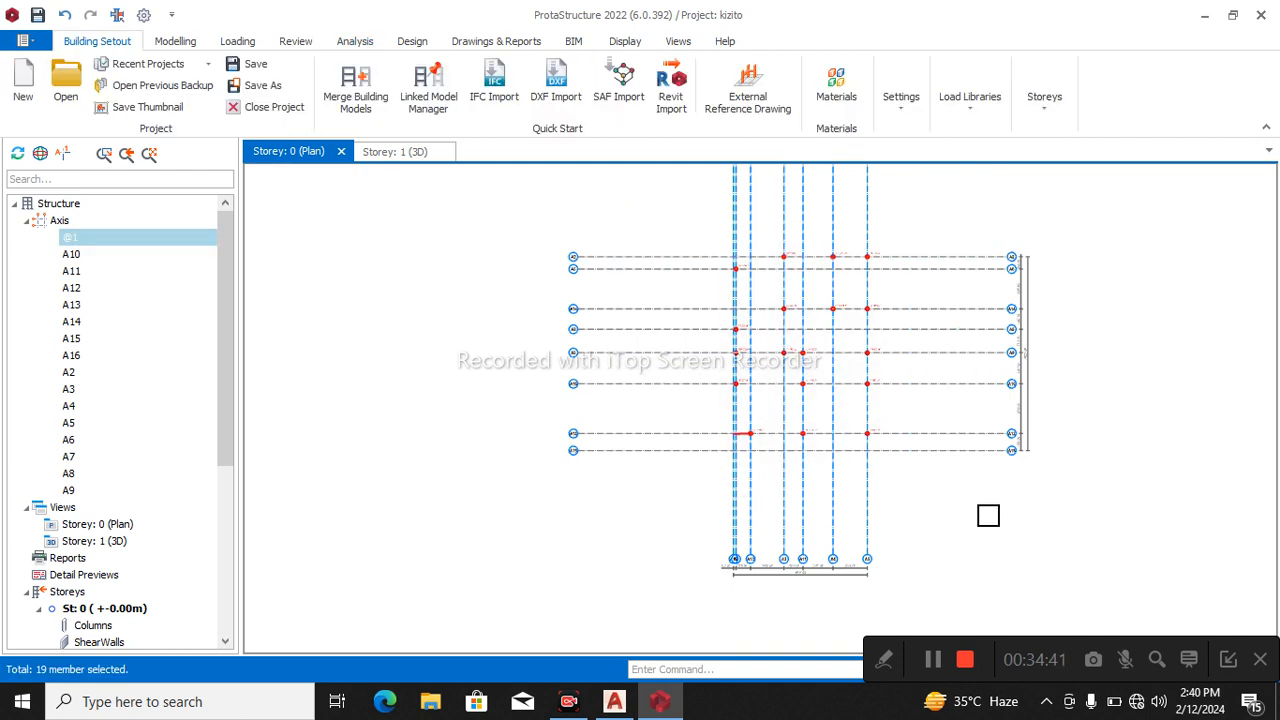
{"action": "right_click", "coordinate": [1097, 240]}
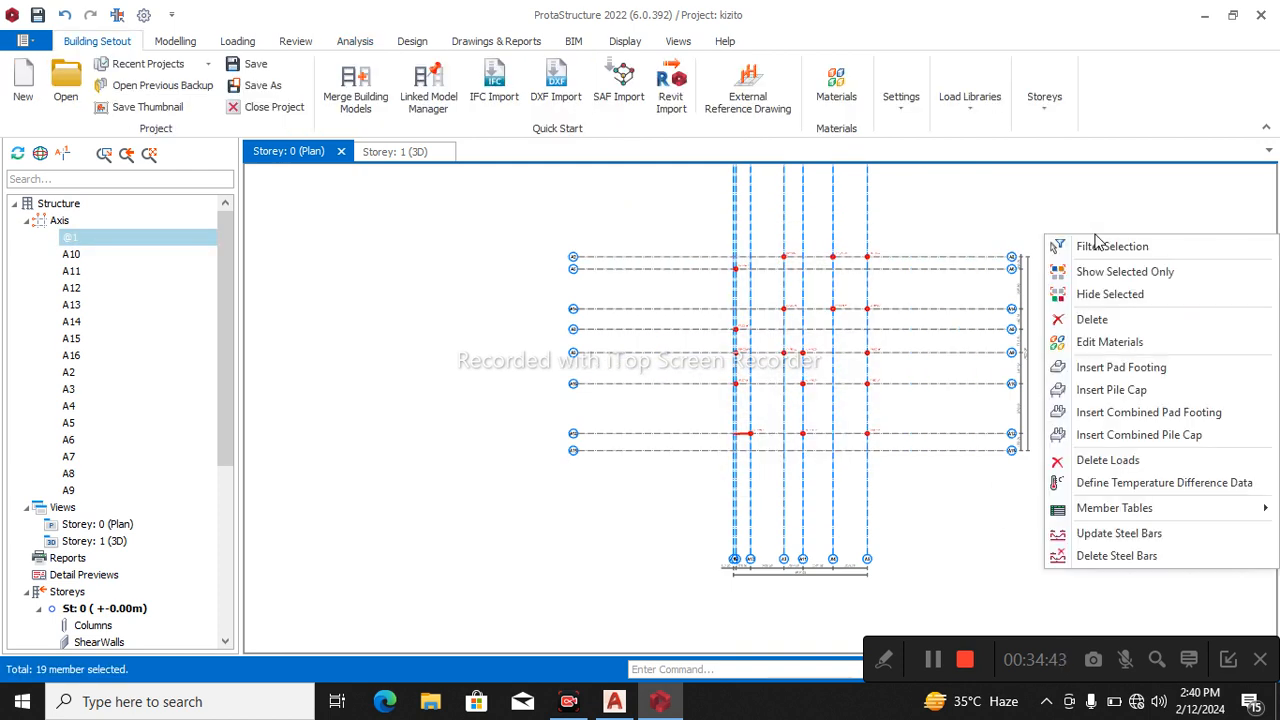
{"action": "left_click", "coordinate": [1116, 370]}
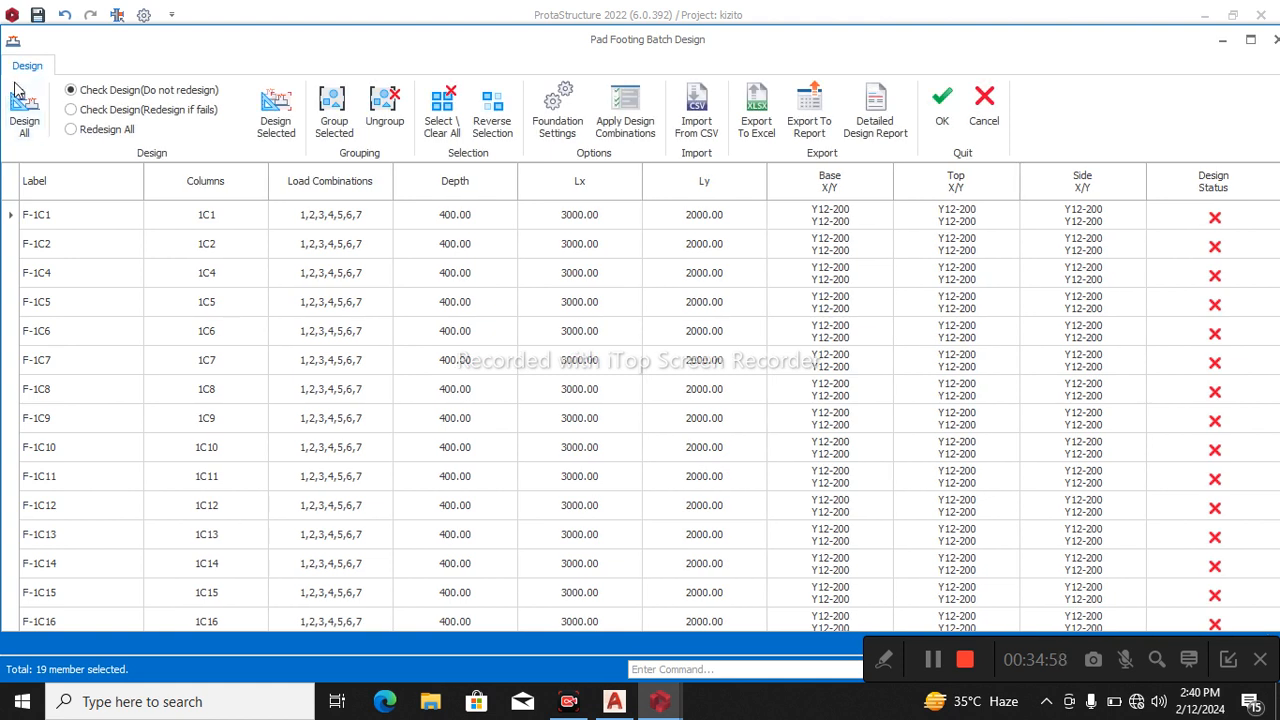
{"action": "left_click", "coordinate": [71, 129]}
{"action": "left_click", "coordinate": [26, 133]}
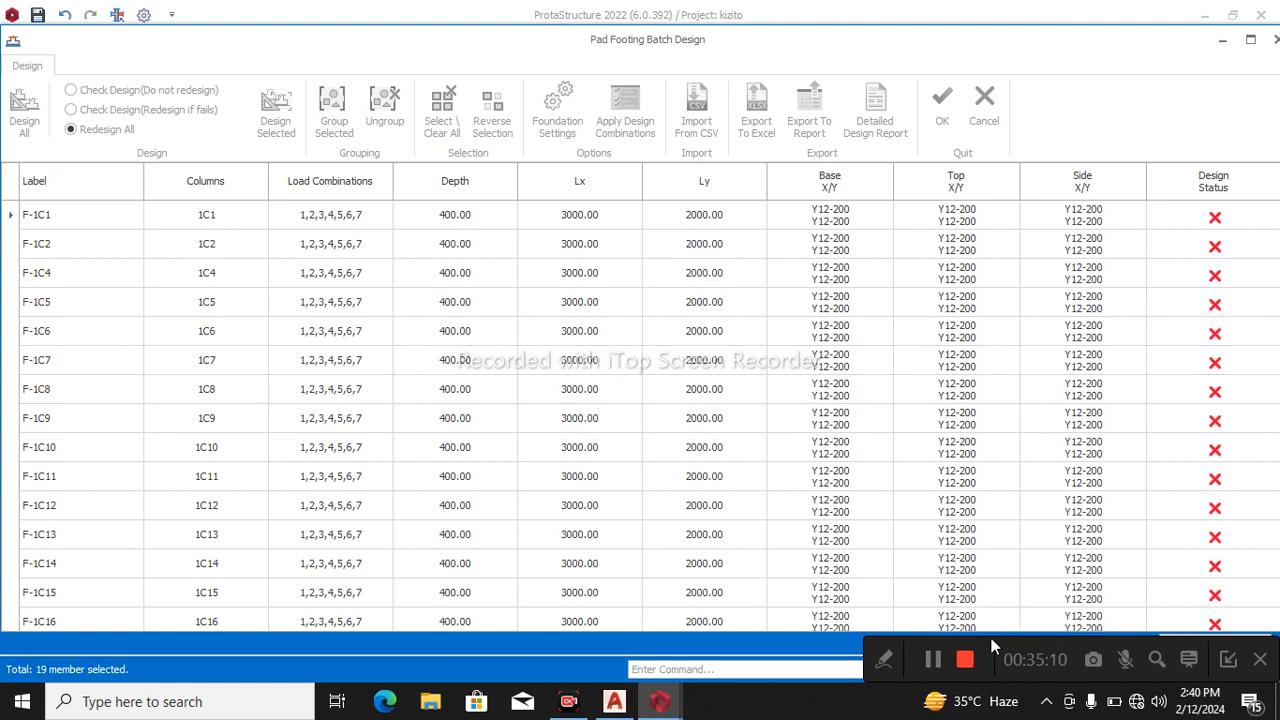
{"action": "left_click_drag", "start_coordinate": [993, 645], "coordinate": [959, 23]}
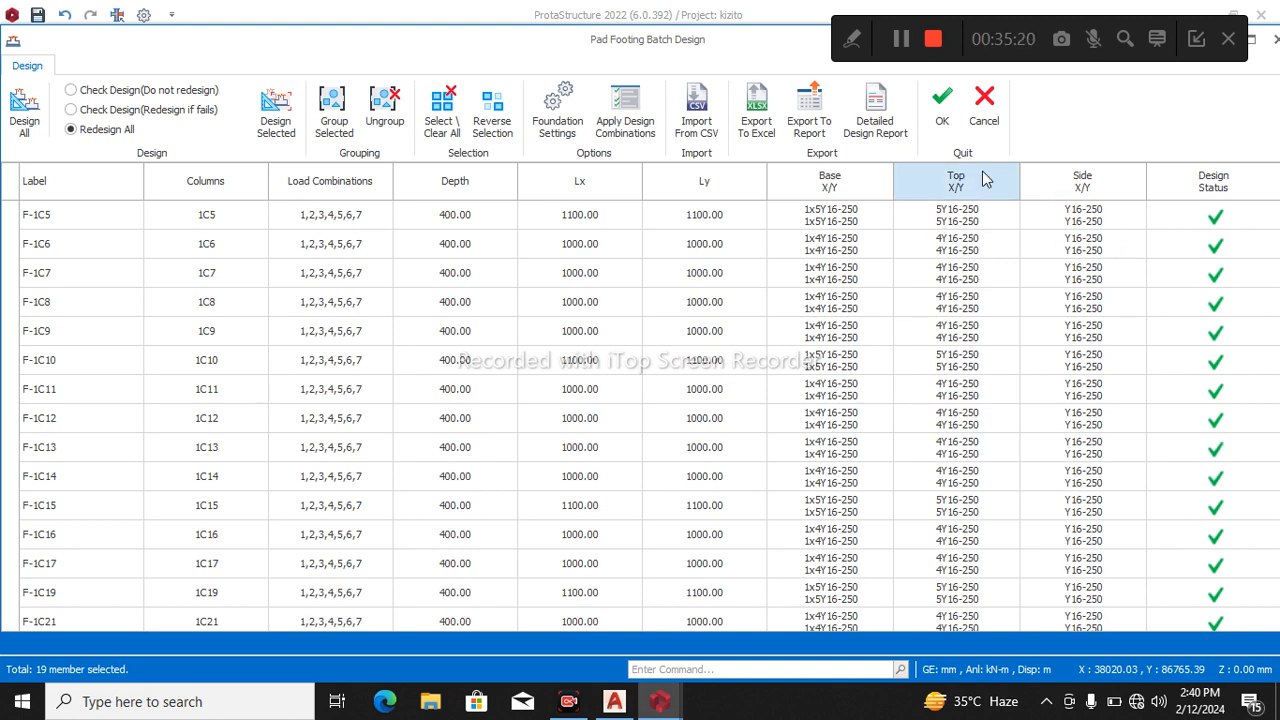
{"action": "left_click", "coordinate": [943, 110]}
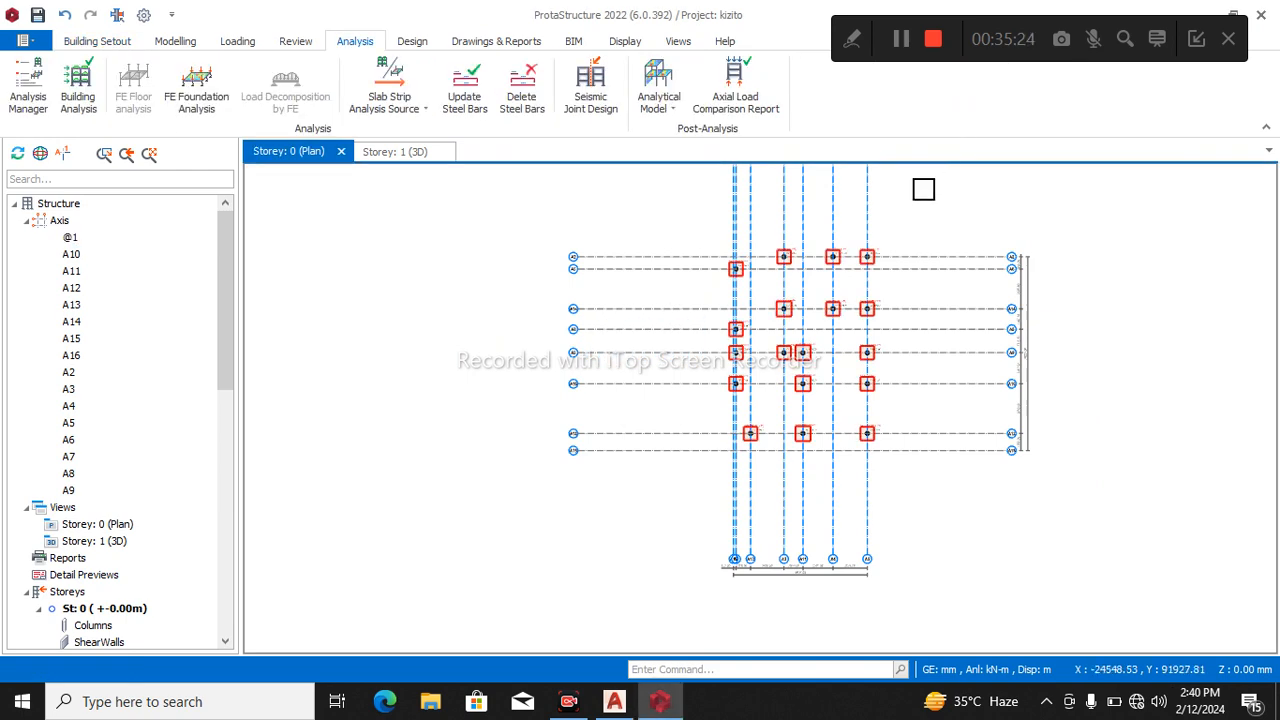
Open the rebar diameter table of the Grade 410 (Type 2) steel in the default materials of the building analysis.
{"action": "scroll", "coordinate": [920, 189], "scroll_direction": "up", "scroll_amount": 5}
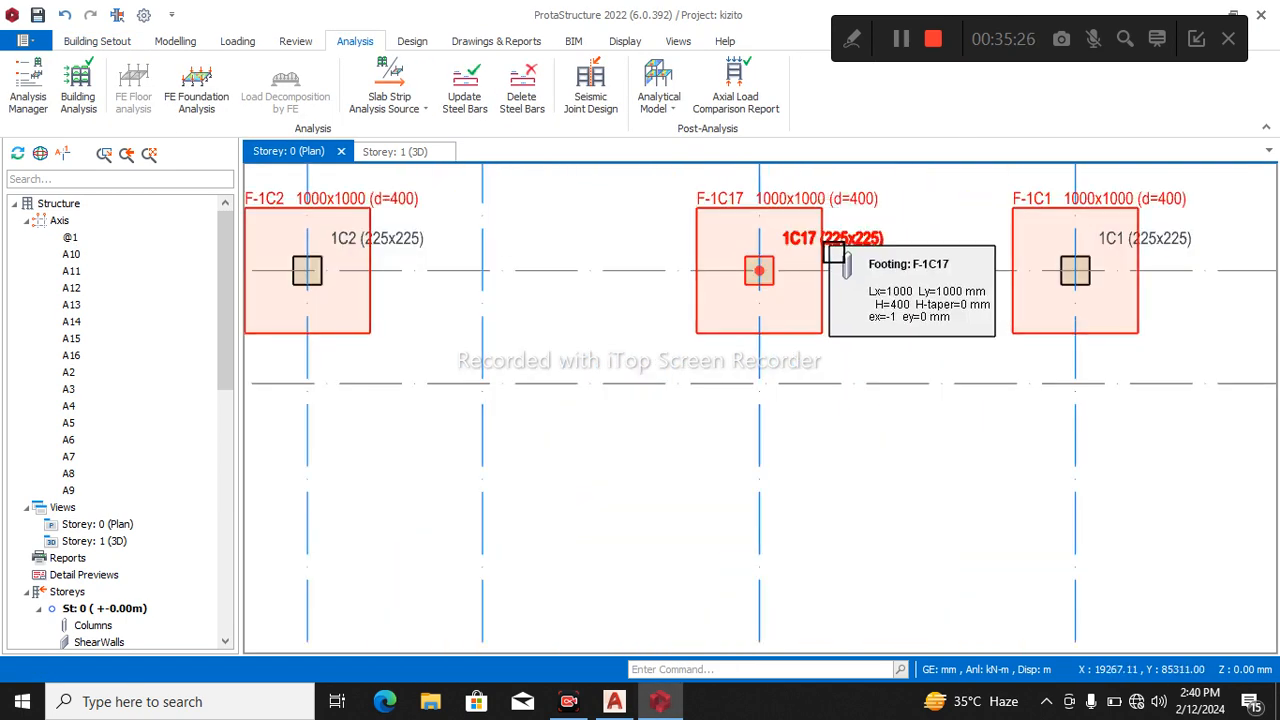
{"action": "scroll", "coordinate": [918, 327], "scroll_direction": "down", "scroll_amount": 5}
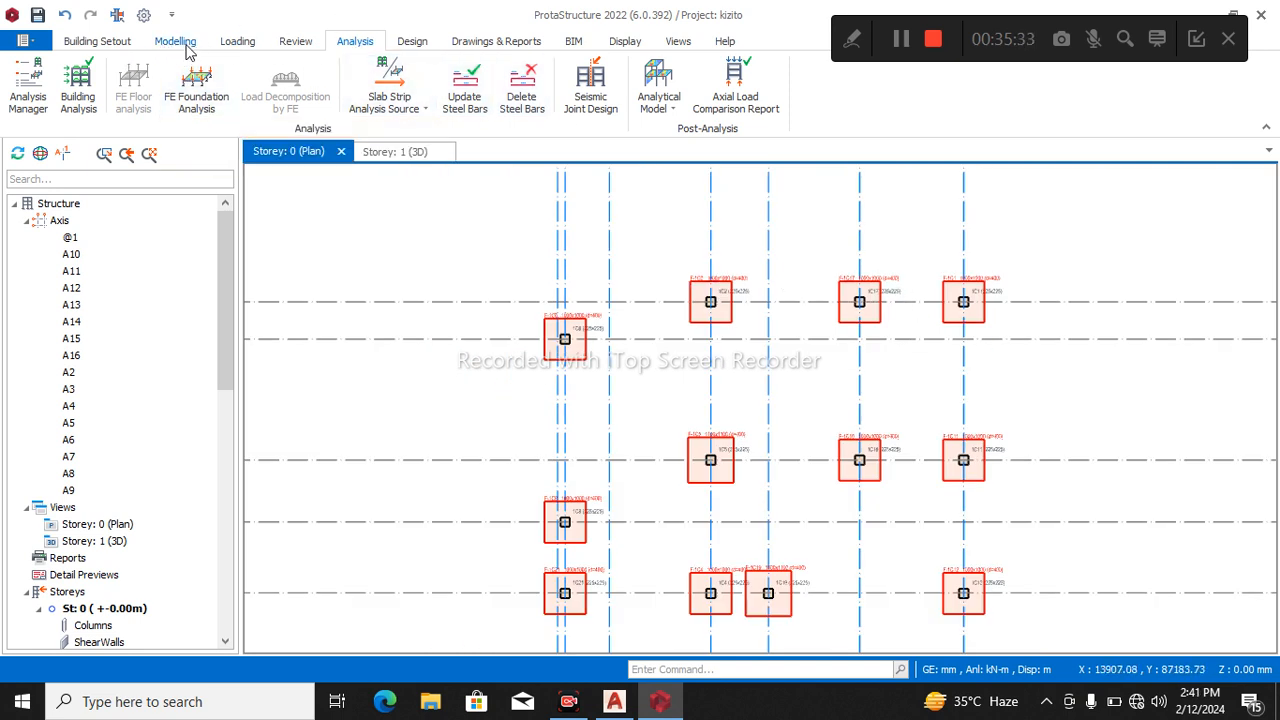
{"action": "left_click", "coordinate": [115, 44]}
{"action": "left_click", "coordinate": [172, 42]}
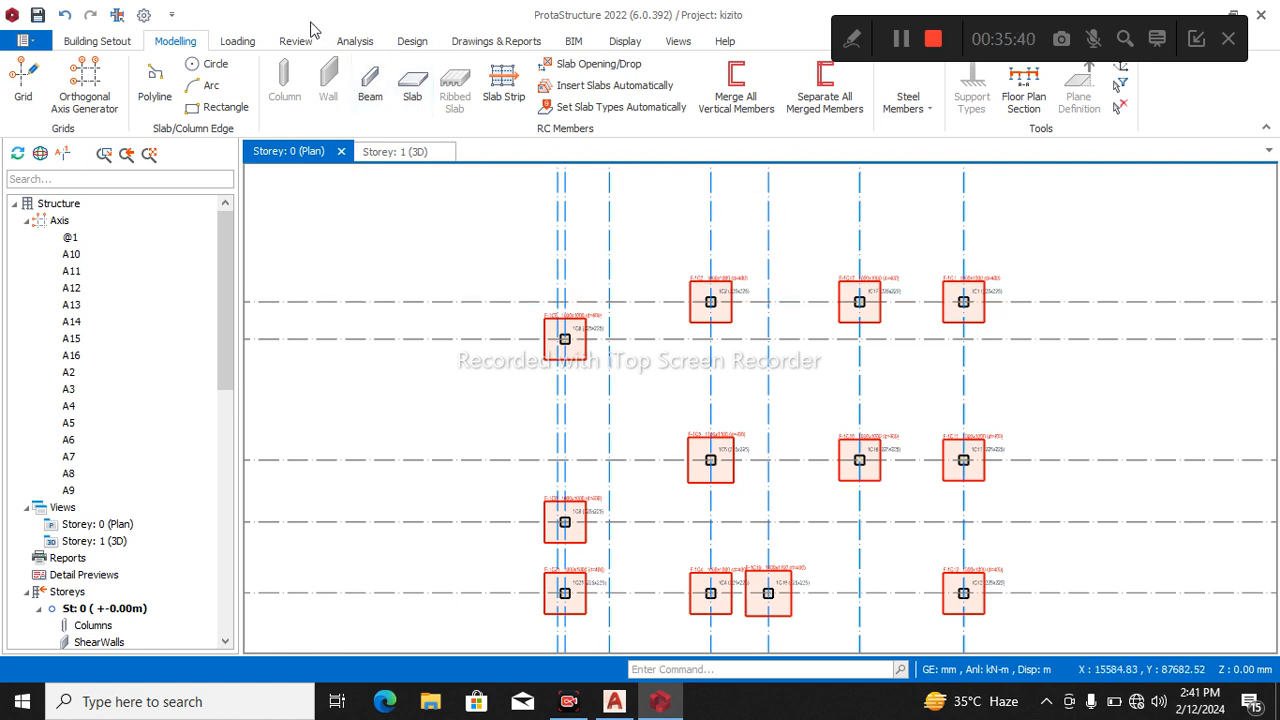
{"action": "left_click", "coordinate": [355, 41]}
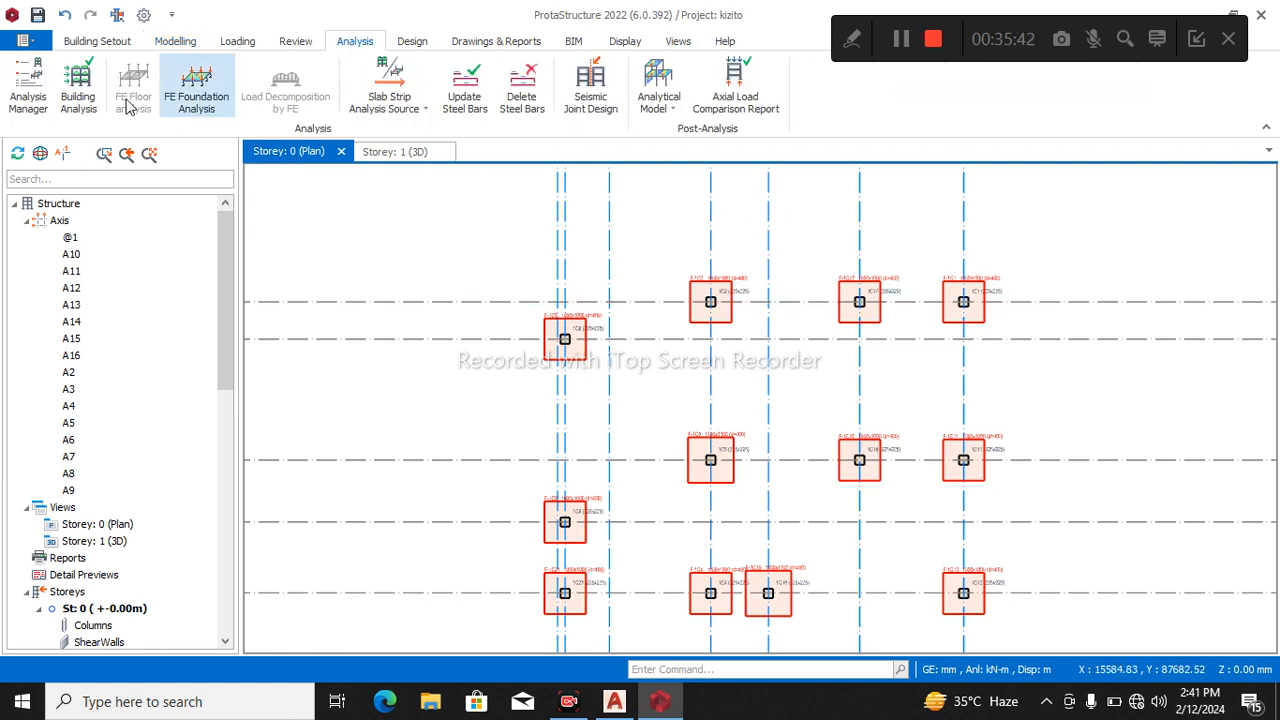
{"action": "left_click", "coordinate": [78, 92]}
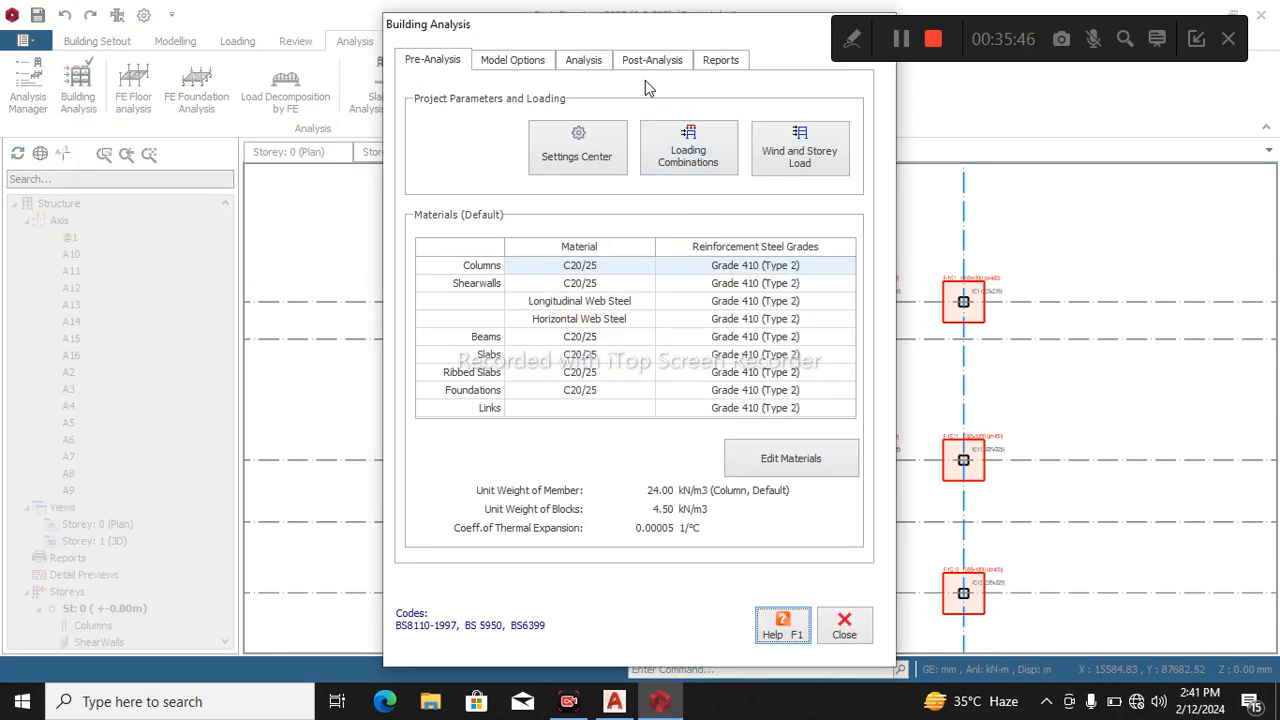
{"action": "left_click", "coordinate": [808, 457]}
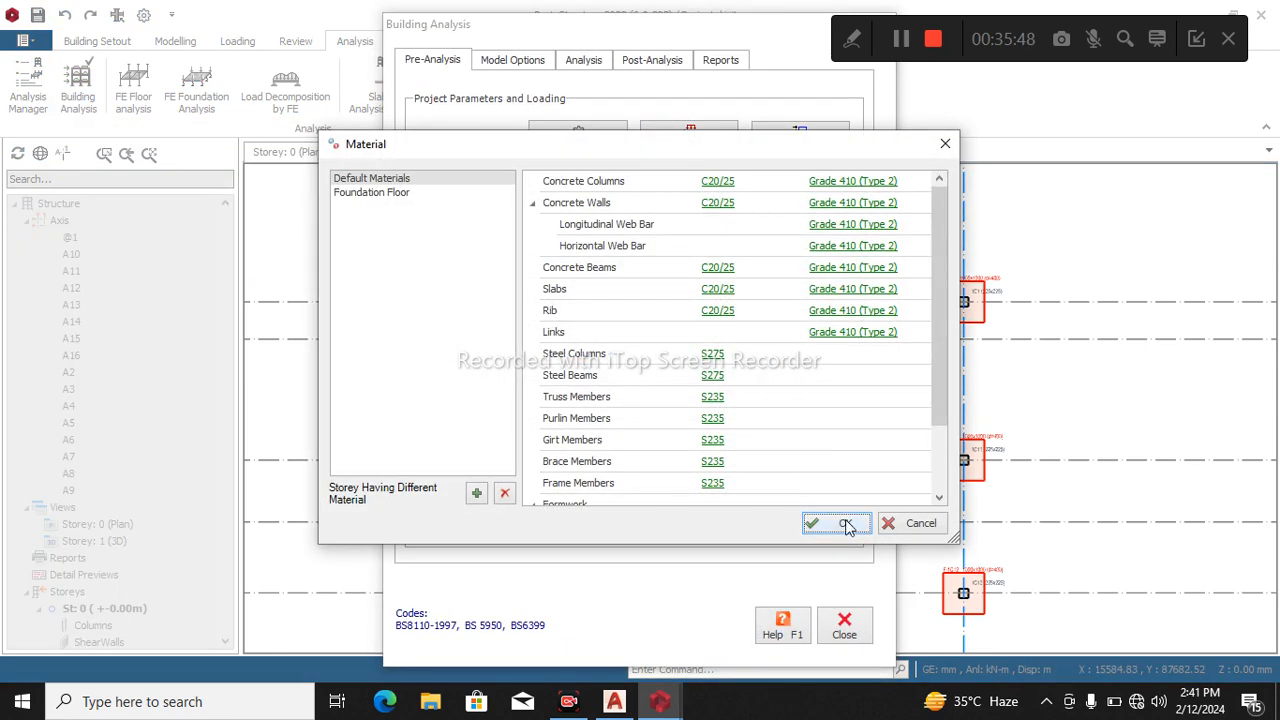
{"action": "left_click", "coordinate": [866, 183]}
{"action": "left_click", "coordinate": [774, 512]}
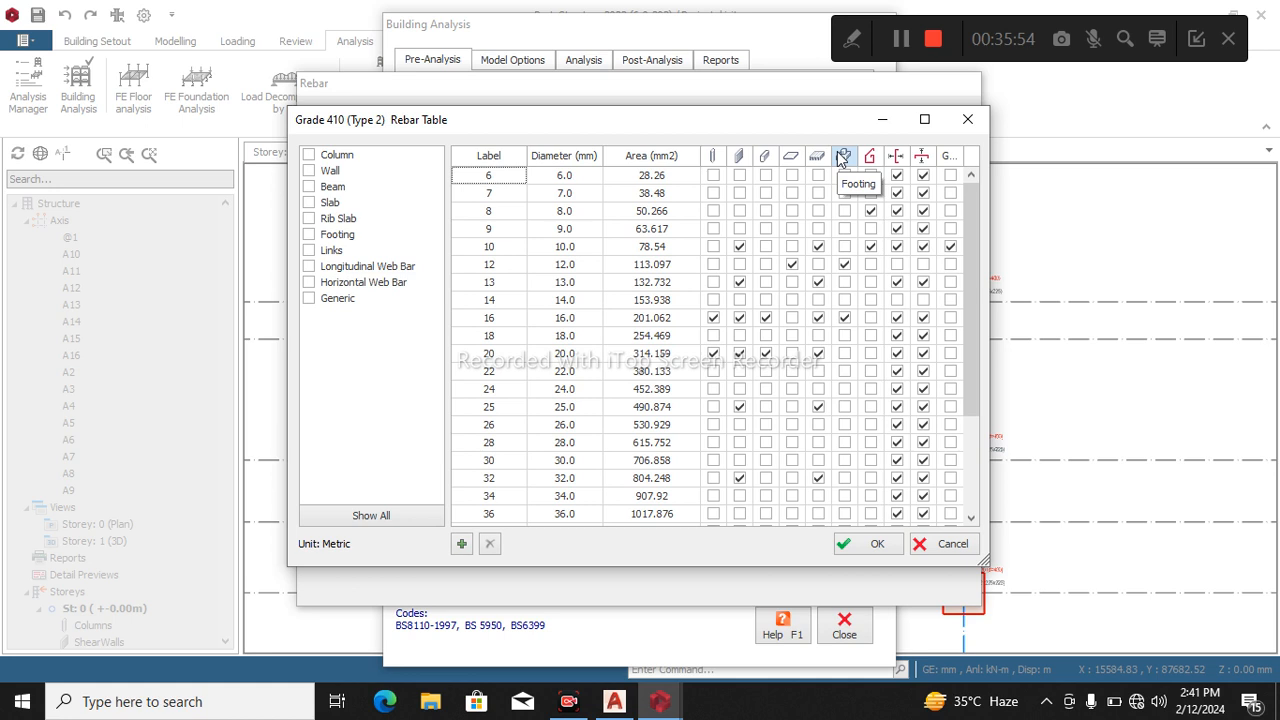
Exclude the 16 mm diameter from the footing bars, include 10 mm, and accept the material changes.
{"action": "left_click", "coordinate": [845, 318]}
{"action": "left_click", "coordinate": [847, 265]}
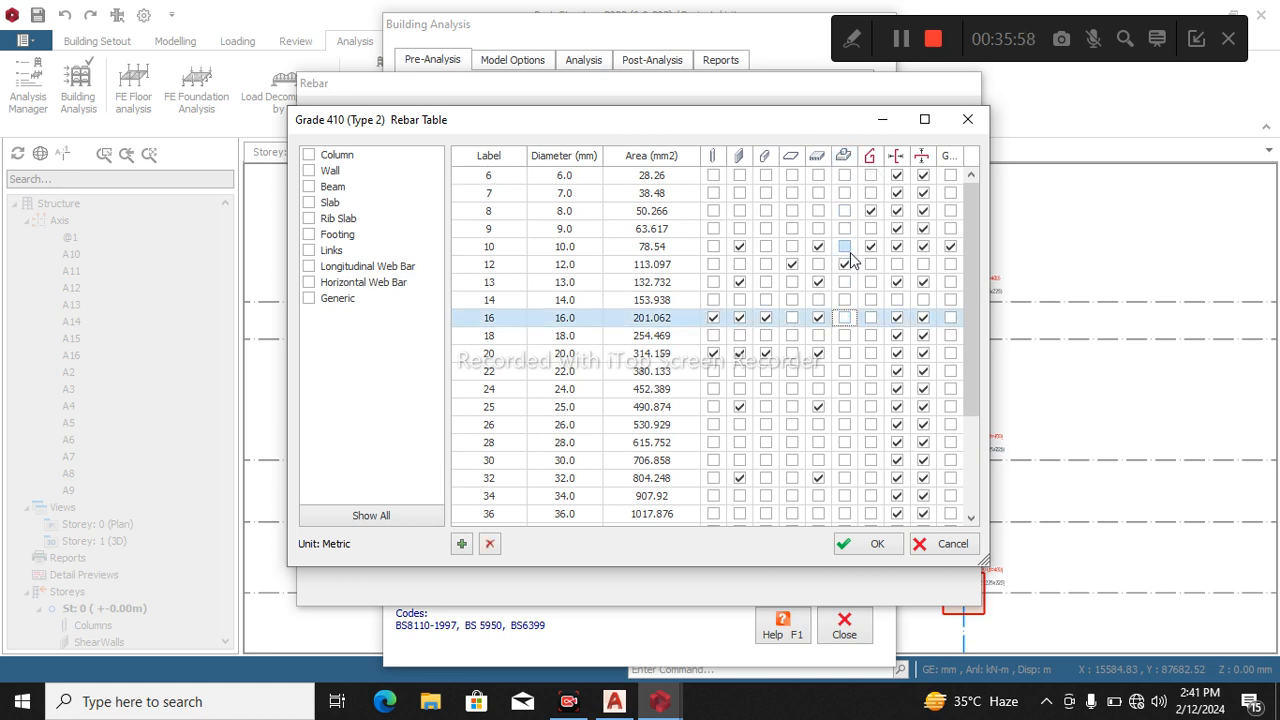
{"action": "left_click", "coordinate": [845, 247]}
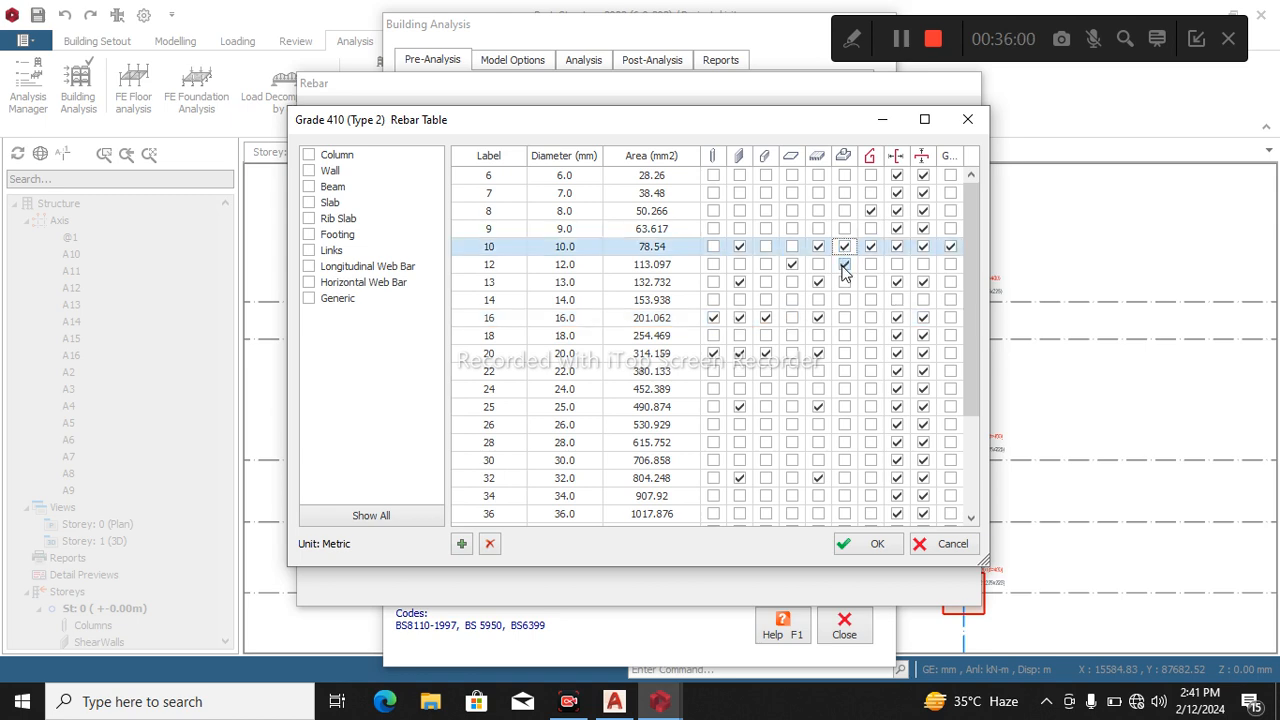
{"action": "left_click", "coordinate": [878, 544]}
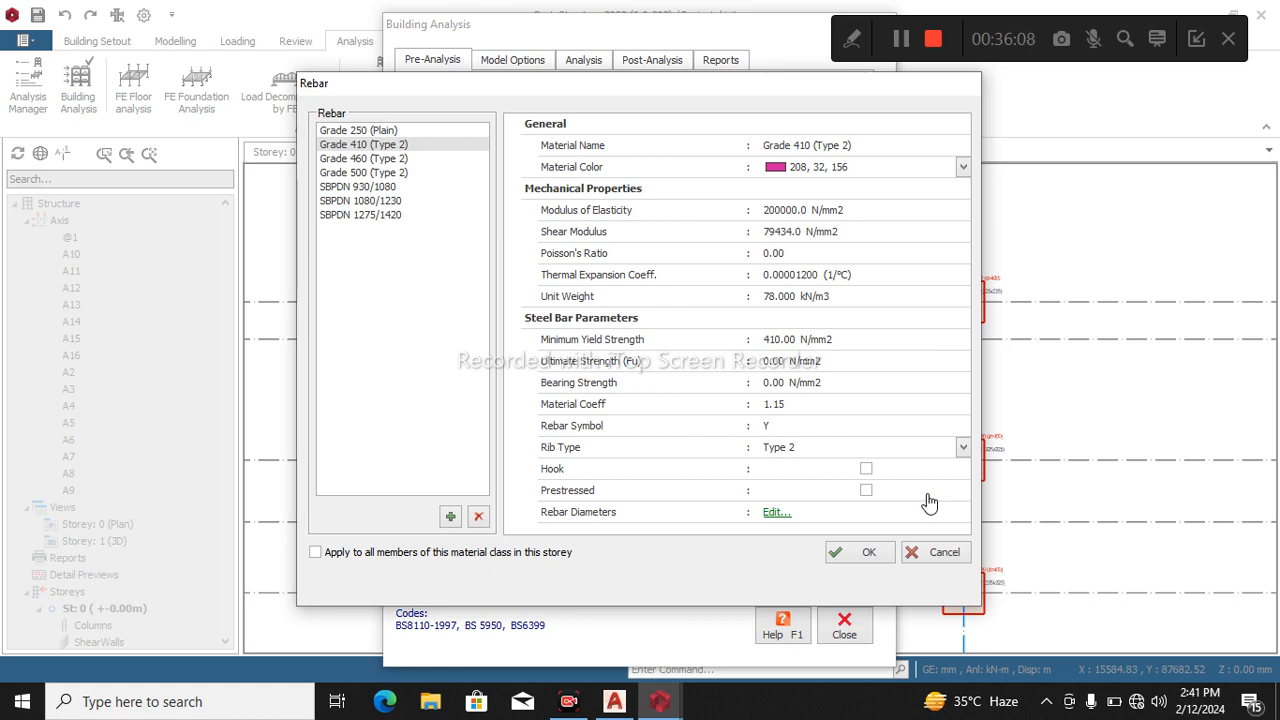
{"action": "left_click", "coordinate": [871, 554]}
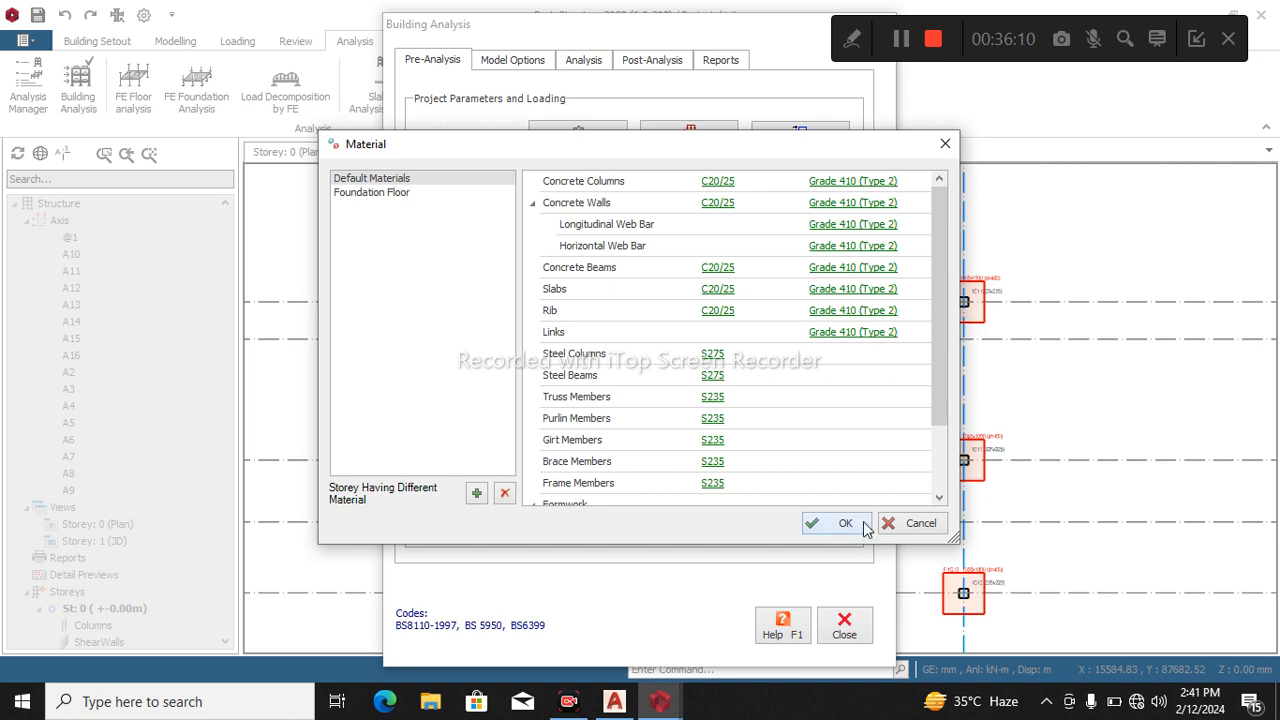
{"action": "left_click", "coordinate": [845, 523]}
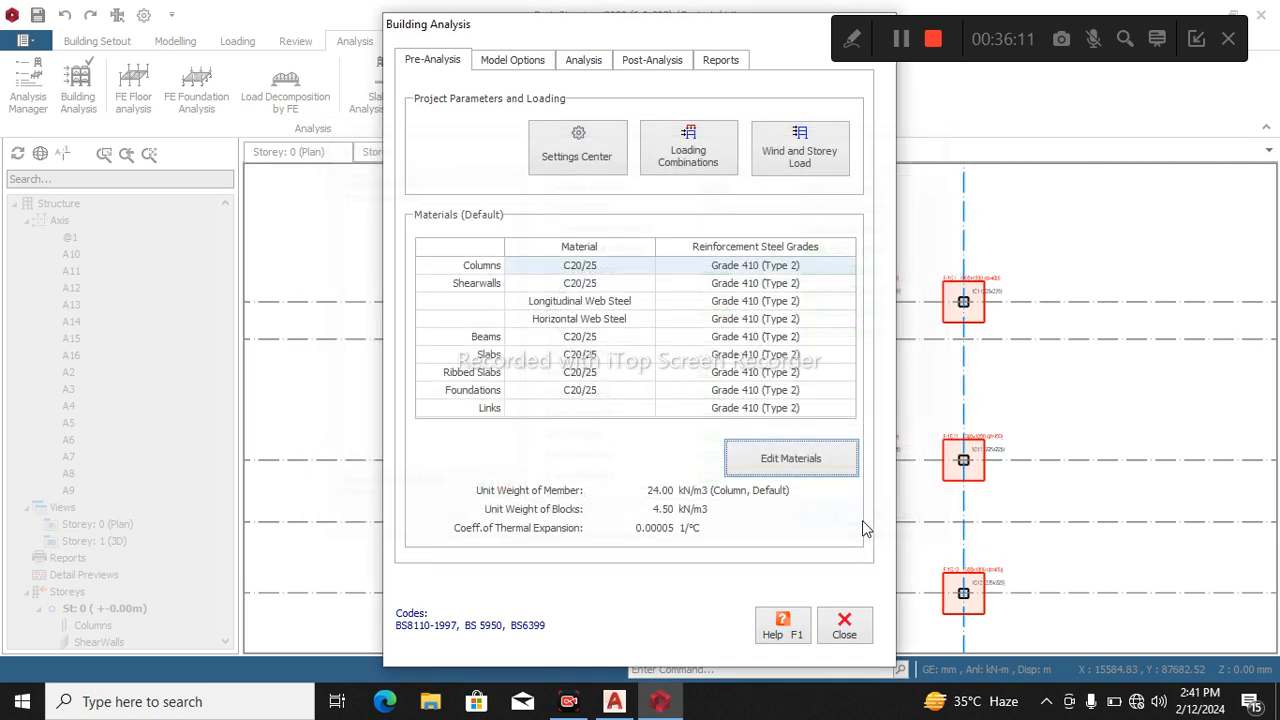
{"action": "left_click", "coordinate": [850, 627]}
Delete all pad footings on the storey 0 plan while keeping the columns.
{"action": "scroll", "coordinate": [686, 280], "scroll_direction": "down", "scroll_amount": 3}
{"action": "left_click_drag", "start_coordinate": [533, 237], "coordinate": [855, 581]}
{"action": "key", "text": "Delete"}
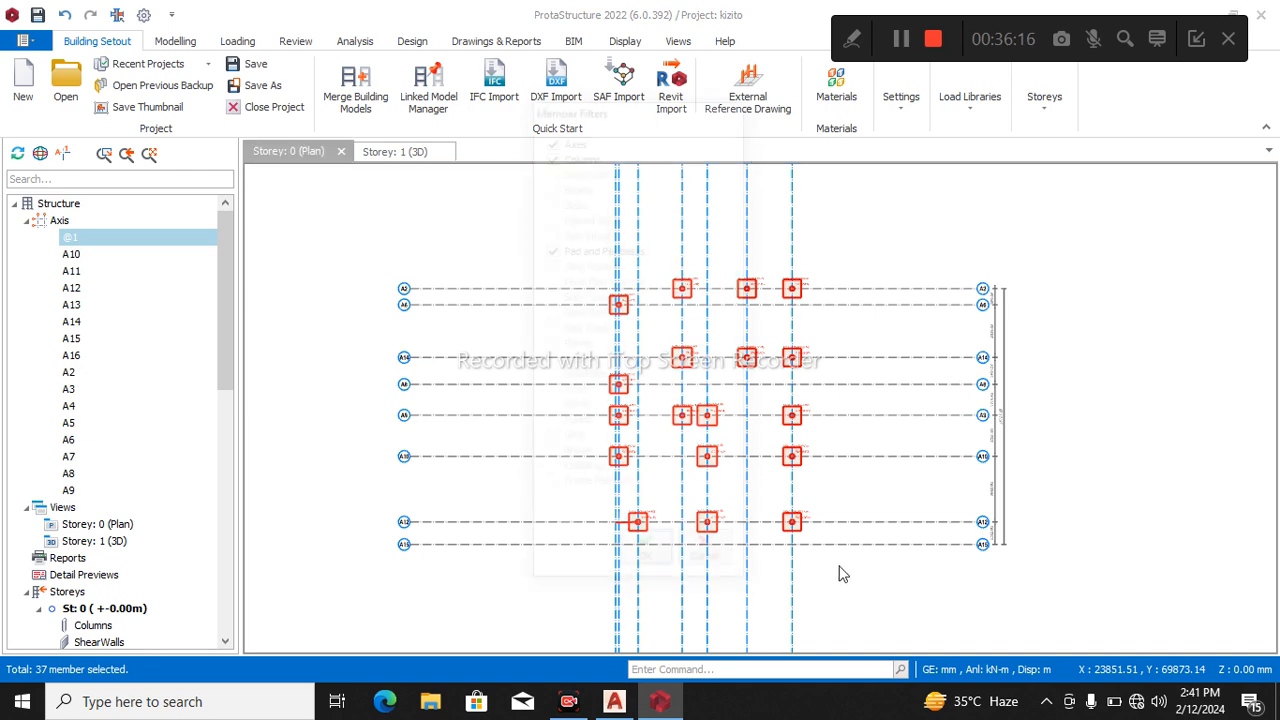
{"action": "left_click", "coordinate": [645, 556]}
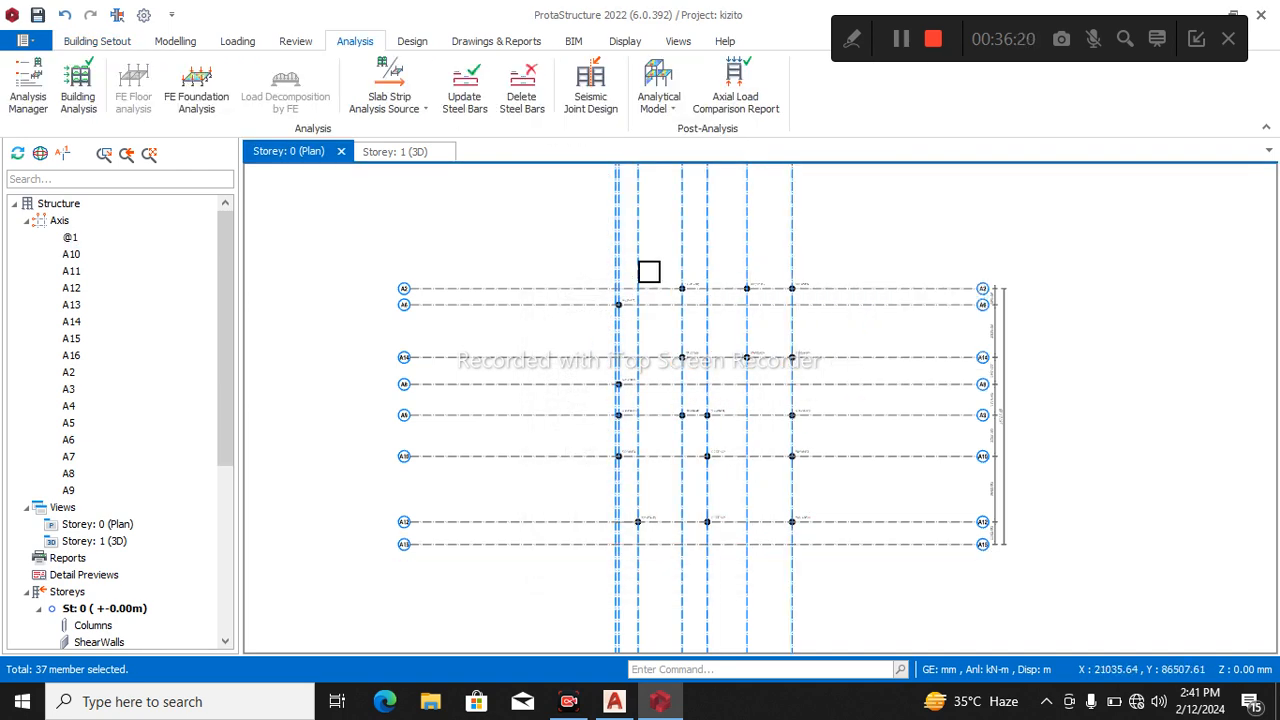
Insert pad footings under all storey 0 columns, run the batch design with Redesign All and accept it.
{"action": "left_click_drag", "start_coordinate": [549, 226], "coordinate": [898, 588]}
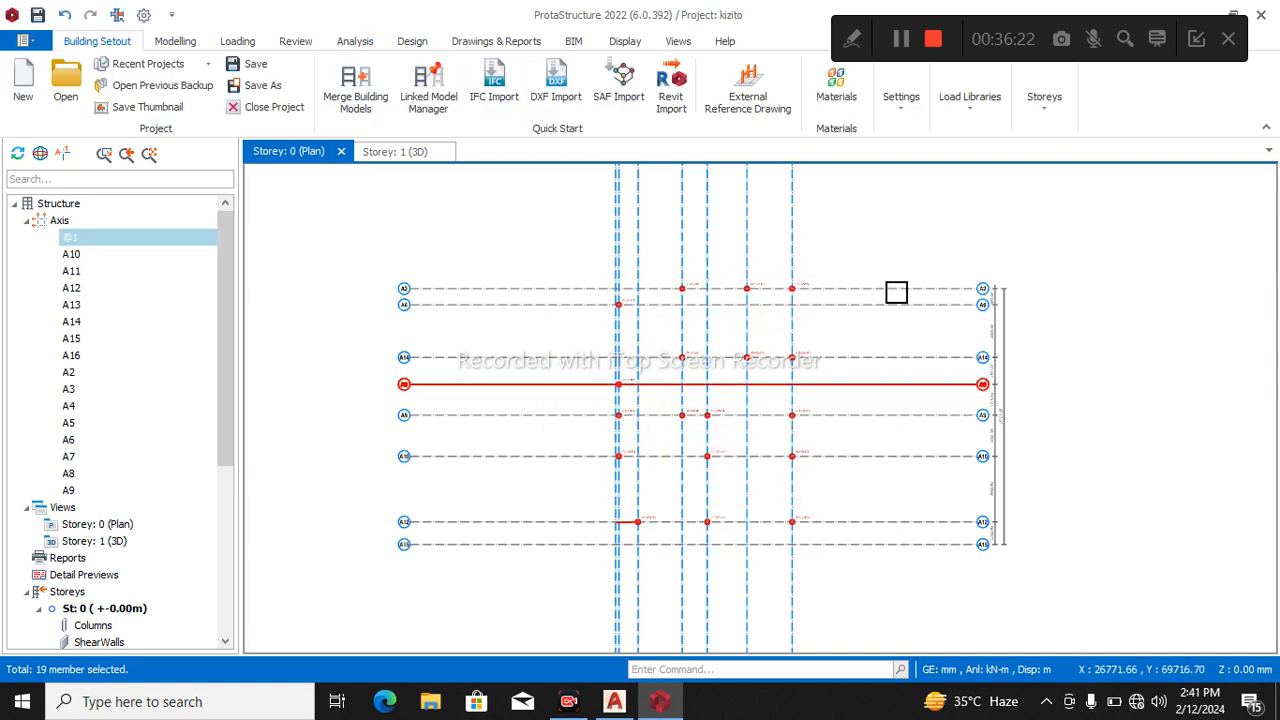
{"action": "right_click", "coordinate": [892, 245]}
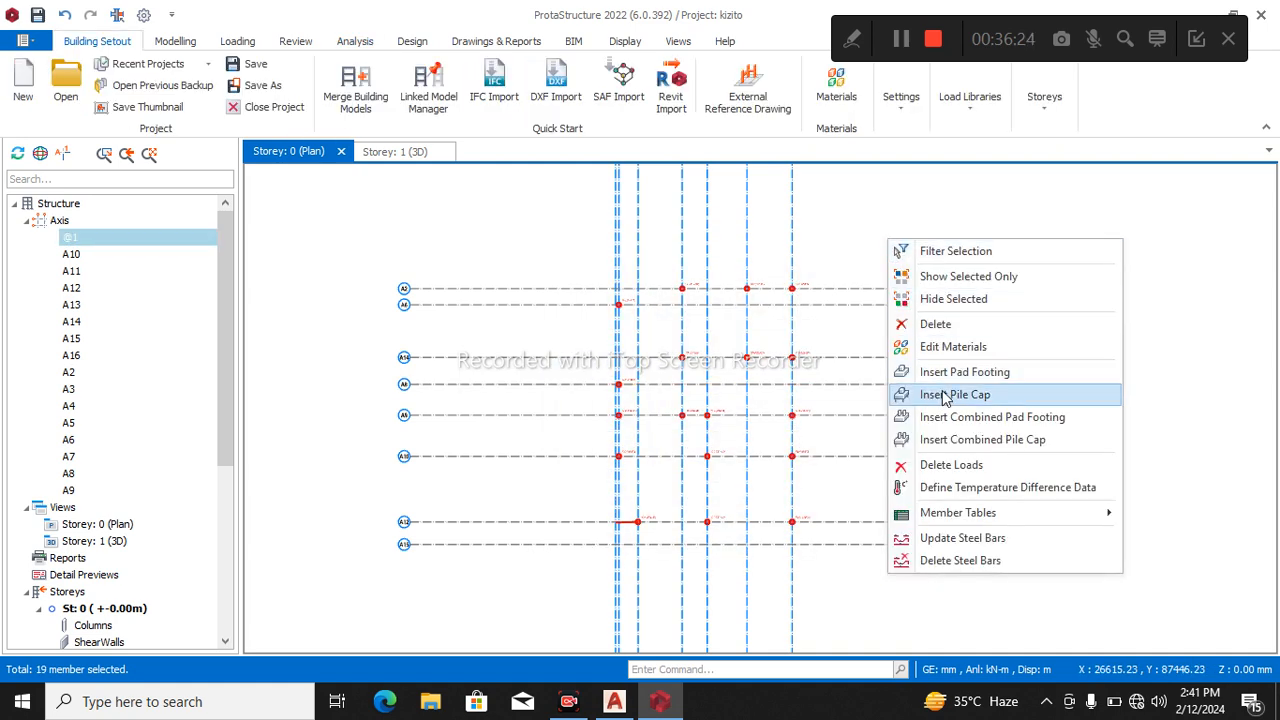
{"action": "left_click", "coordinate": [948, 380]}
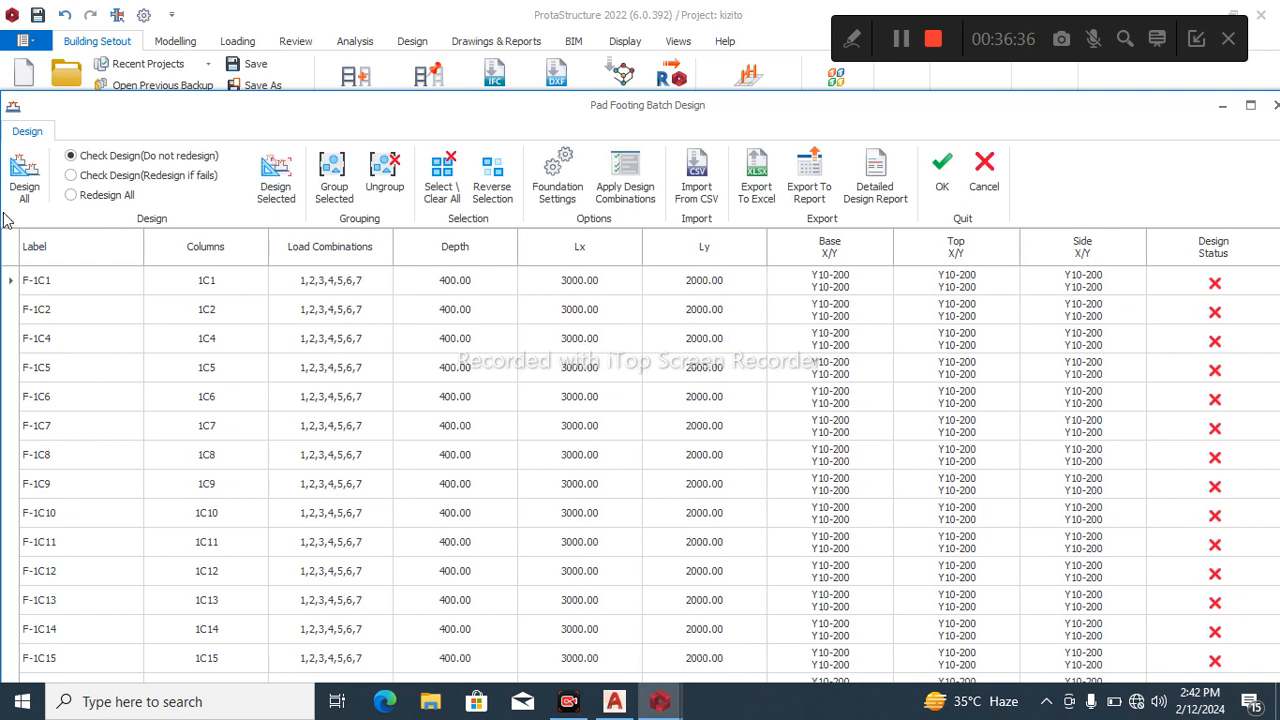
{"action": "left_click", "coordinate": [71, 195]}
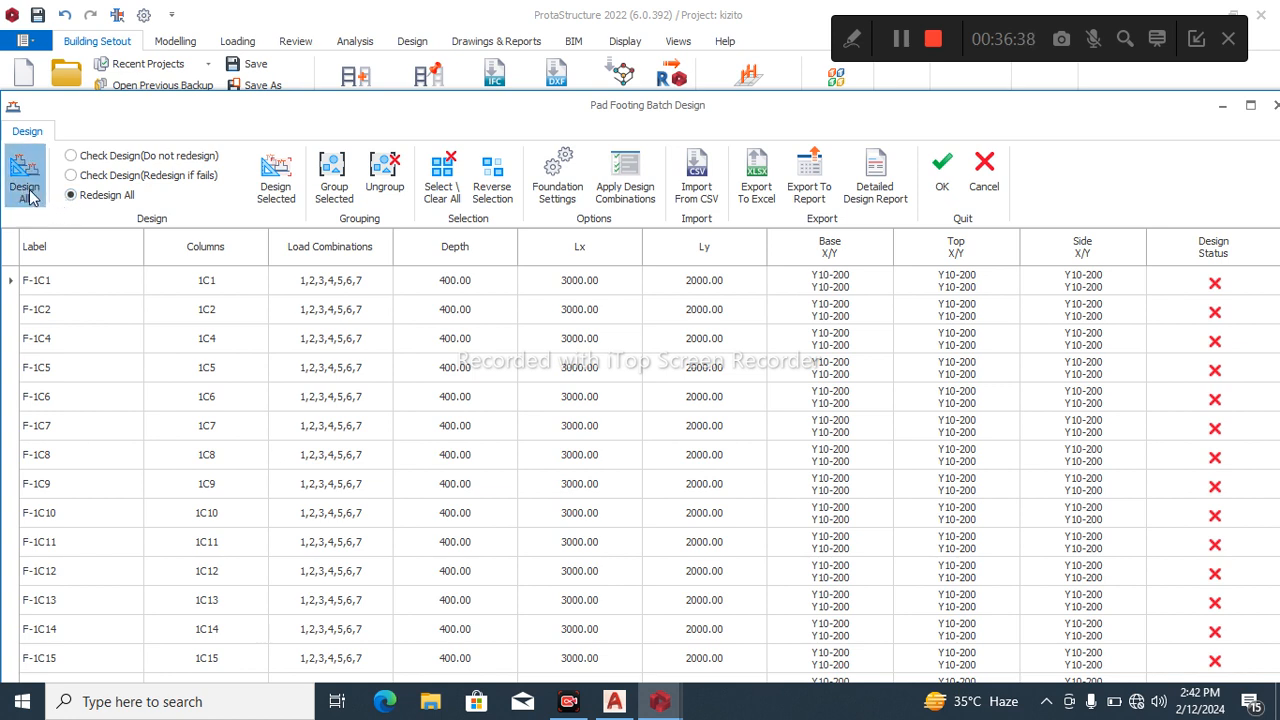
{"action": "left_click", "coordinate": [25, 185]}
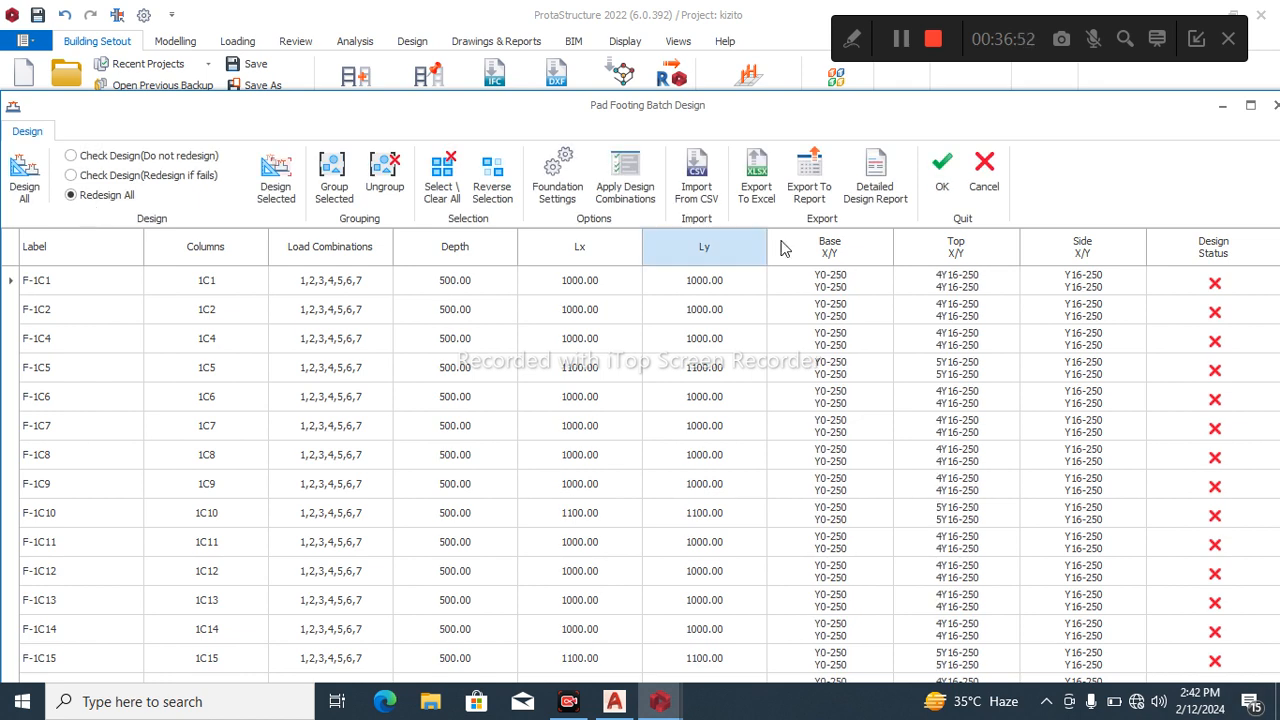
{"action": "left_click", "coordinate": [30, 185]}
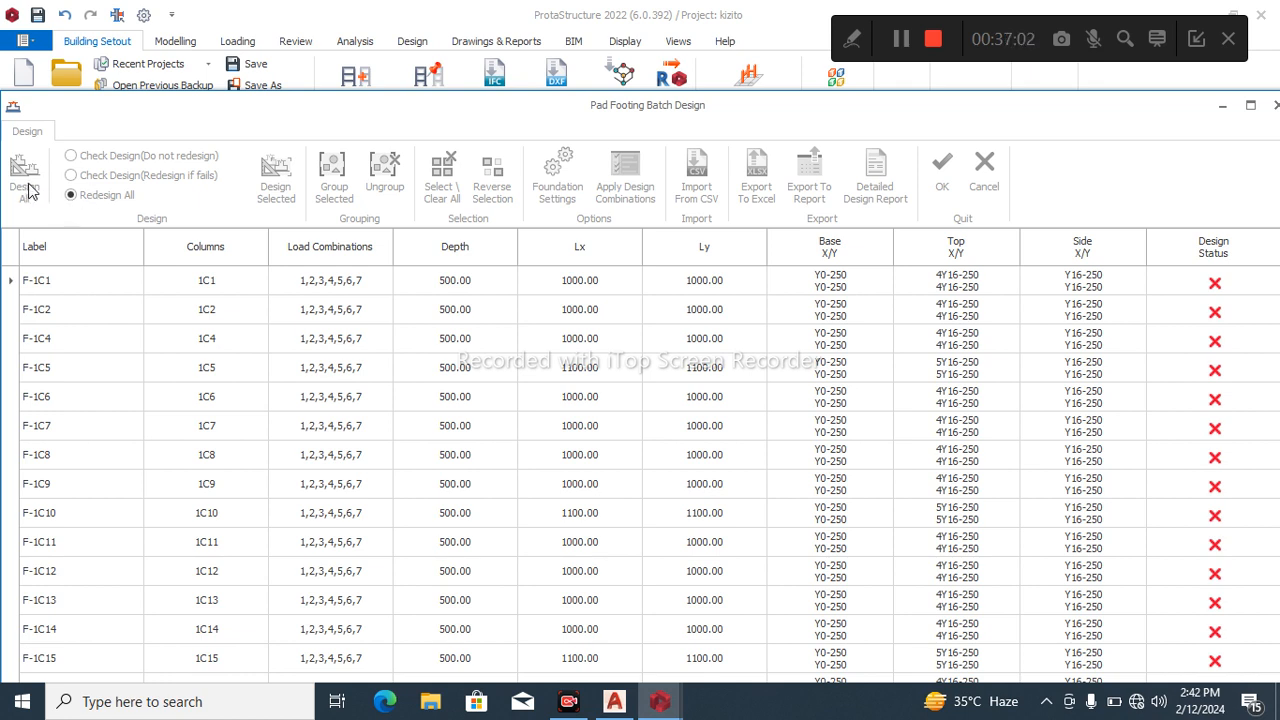
{"action": "scroll", "coordinate": [970, 496], "scroll_direction": "down", "scroll_amount": 2}
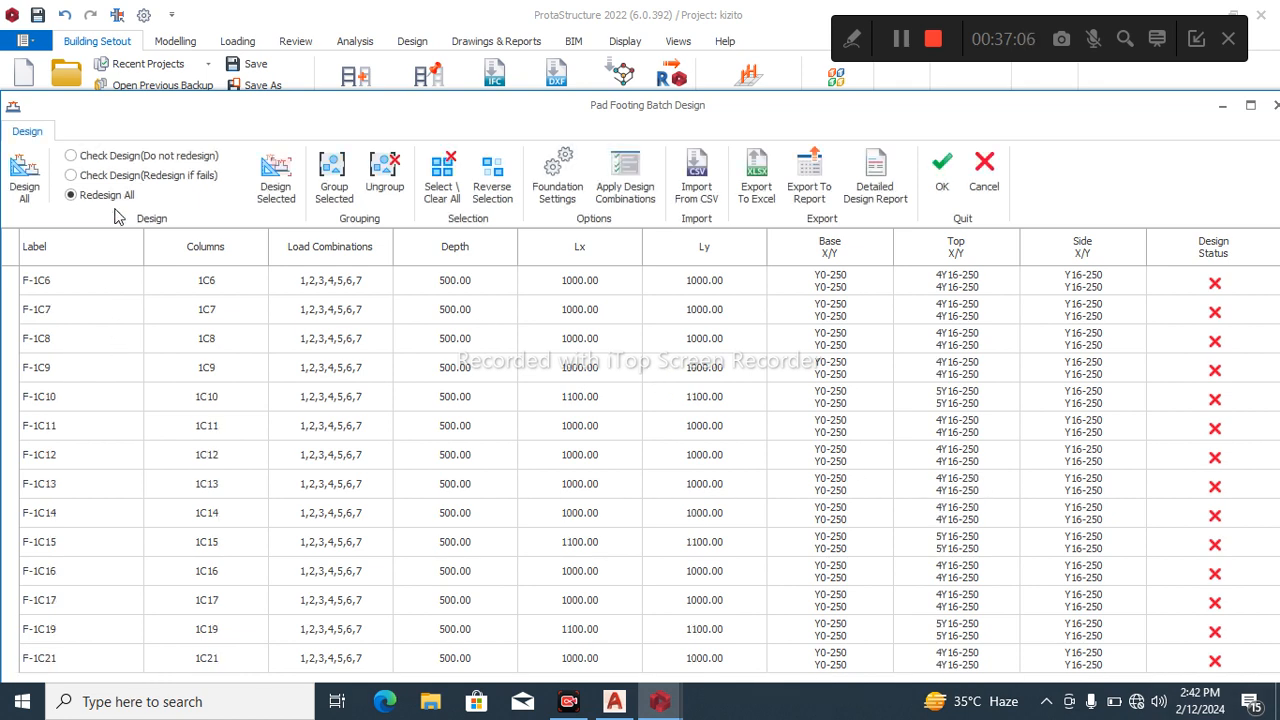
{"action": "left_click", "coordinate": [25, 193]}
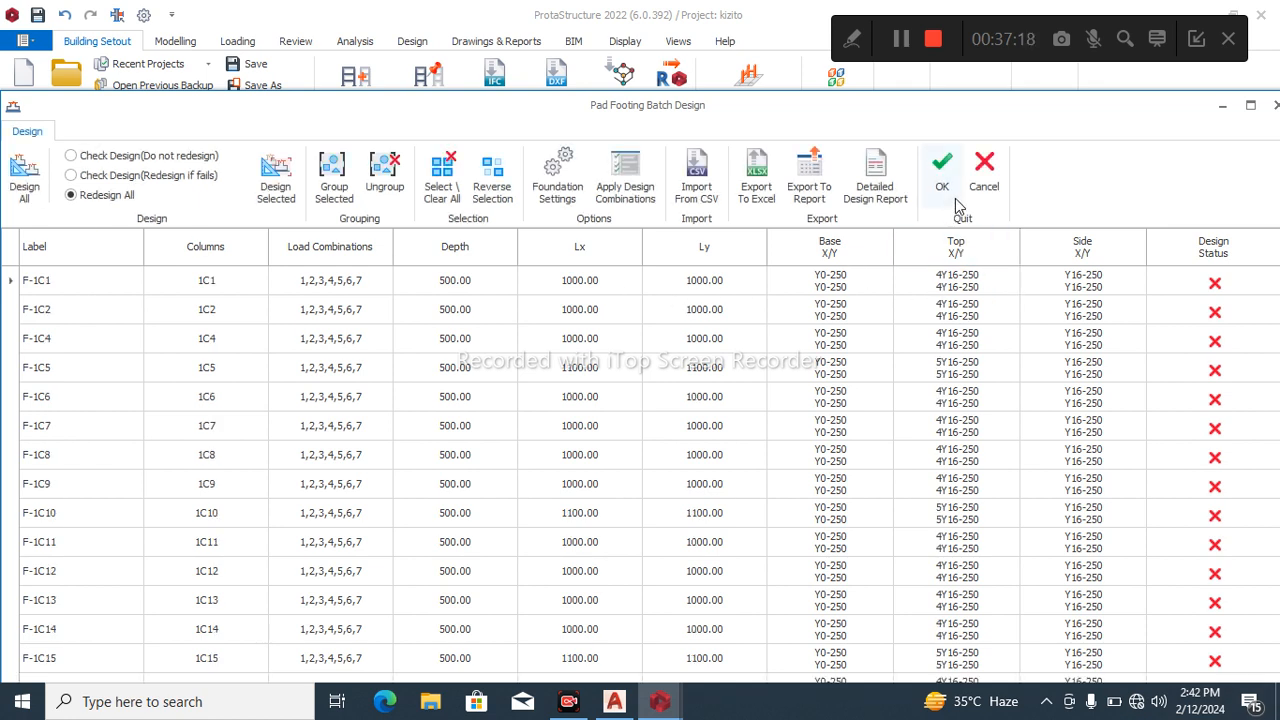
{"action": "left_click", "coordinate": [943, 186]}
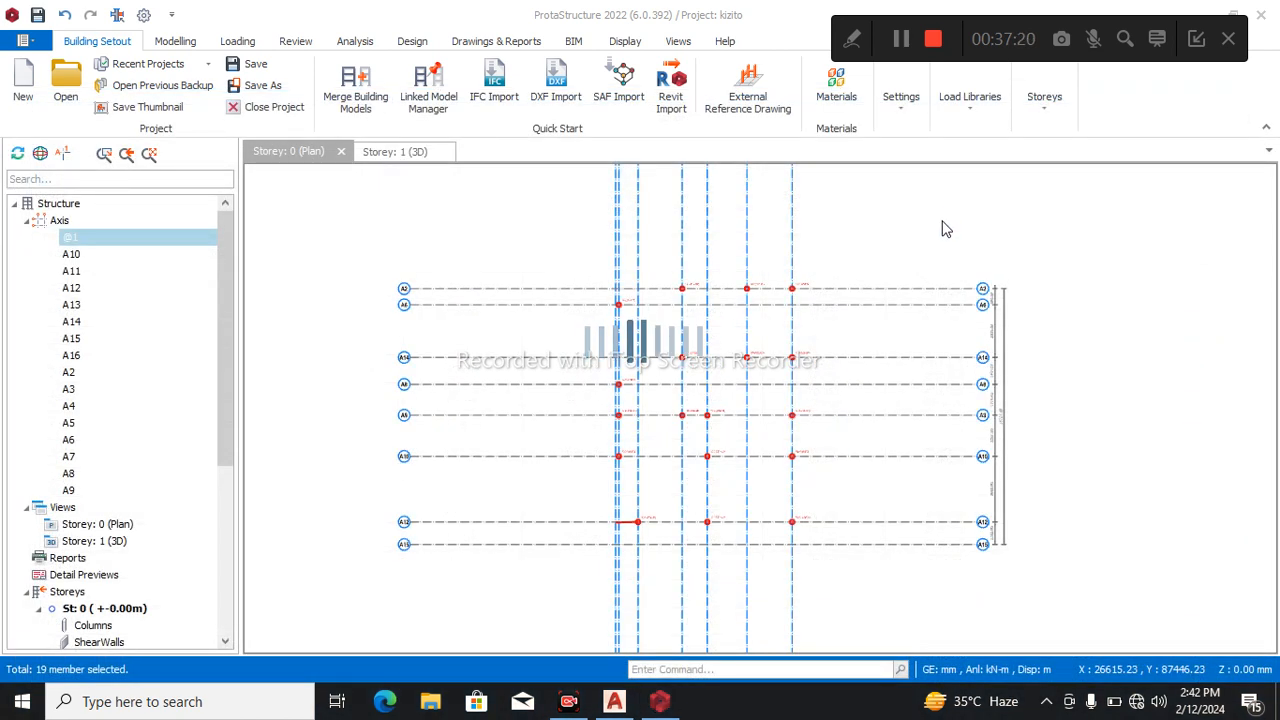
Remove the newly inserted pad footings from the storey 0 plan, leaving the columns in place.
{"action": "left_click_drag", "start_coordinate": [564, 250], "coordinate": [858, 562]}
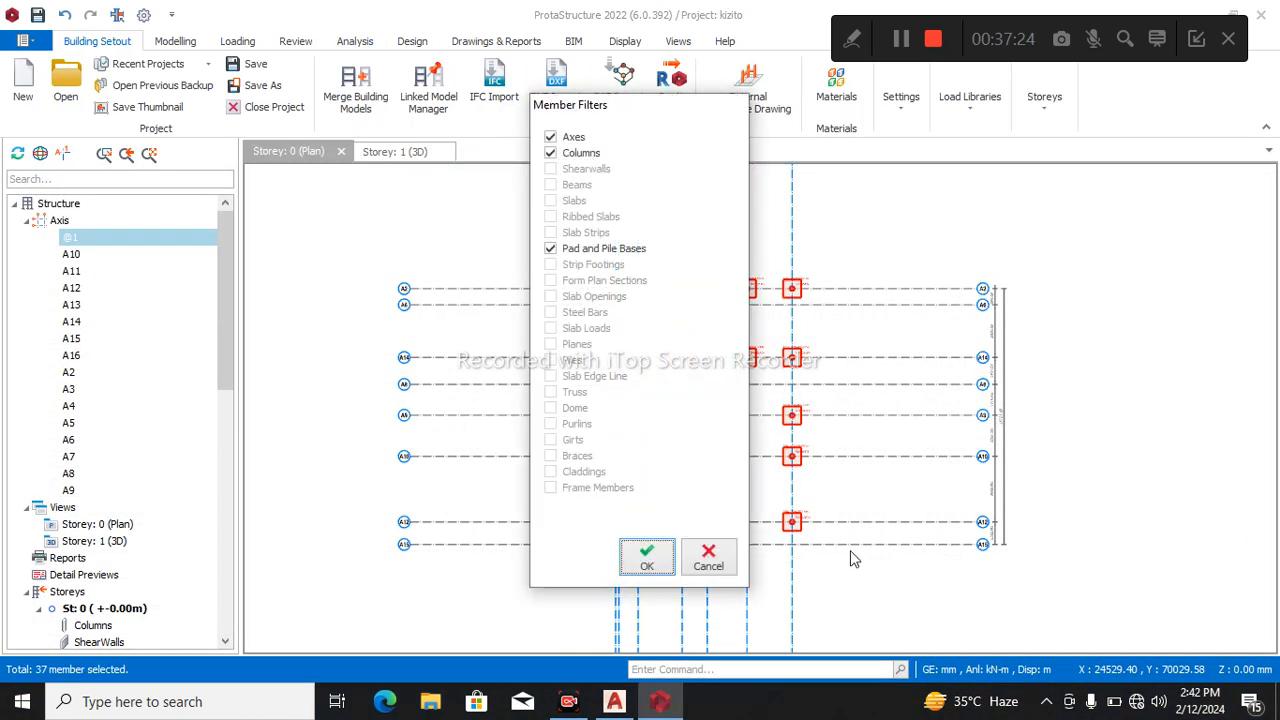
{"action": "left_click", "coordinate": [651, 558]}
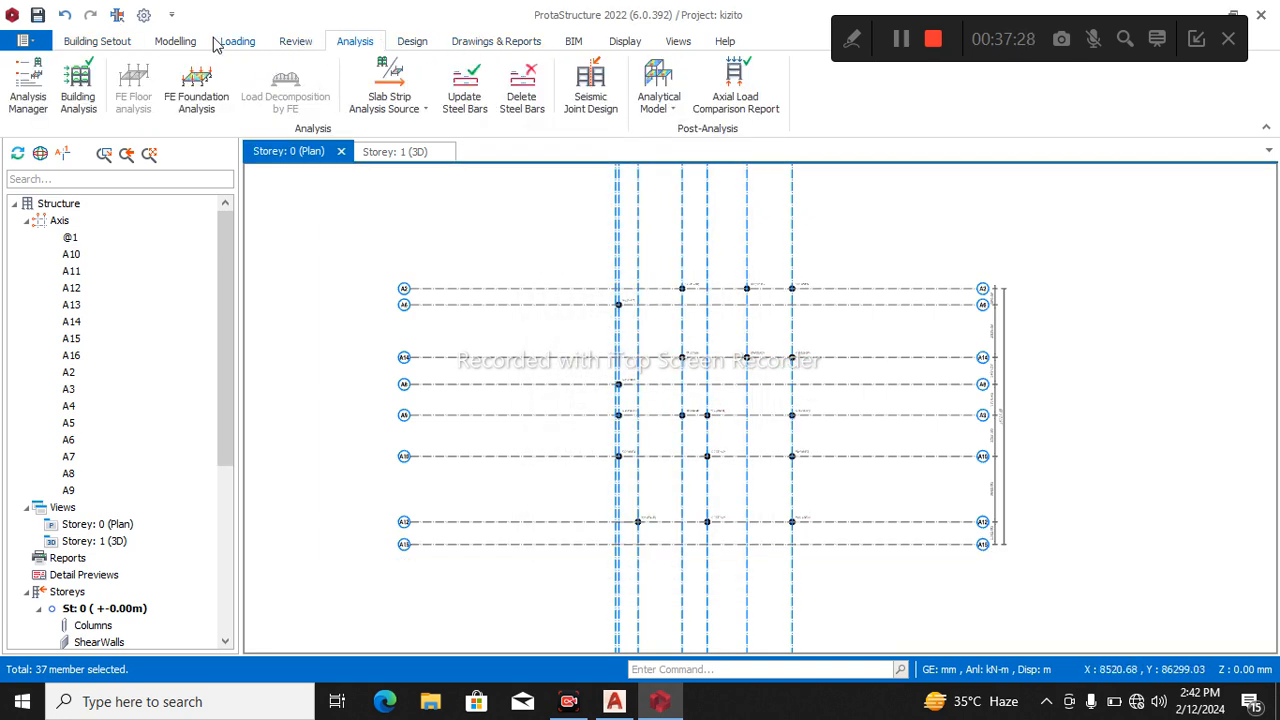
{"action": "left_click", "coordinate": [176, 42]}
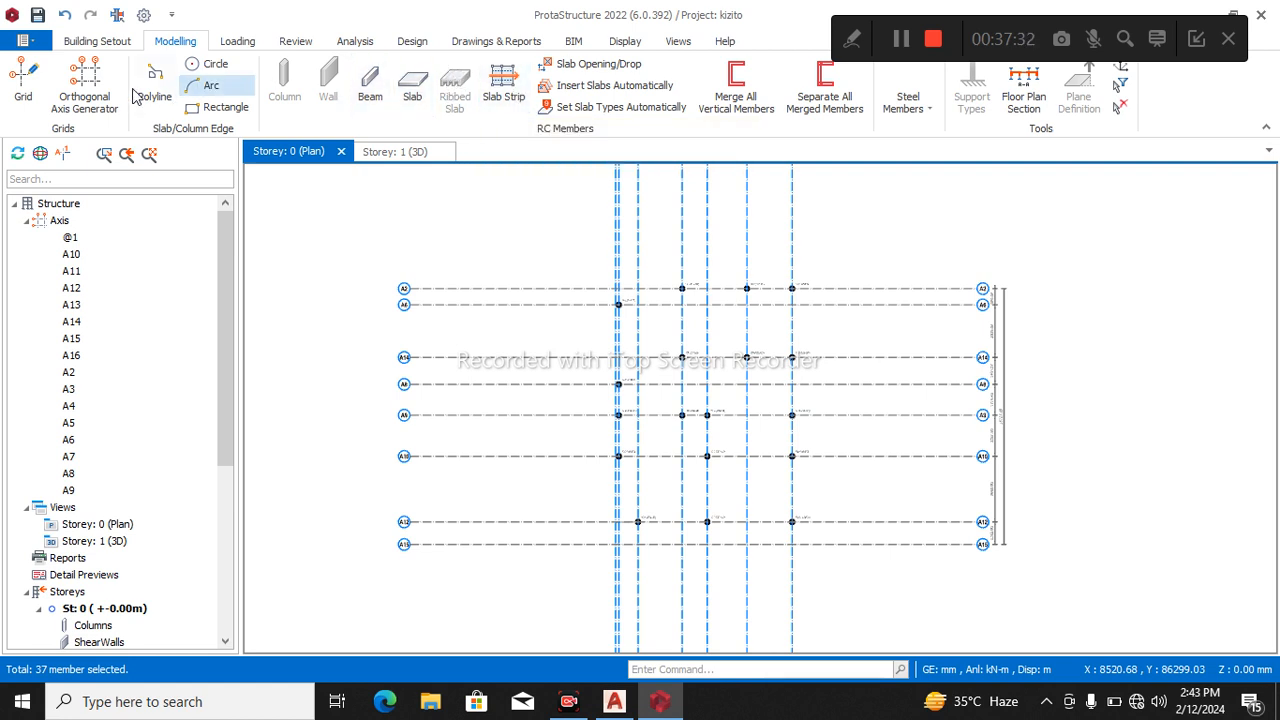
Include the 12 mm and 13 mm diameters in the footing bars of the default Grade 410 (Type 2) steel and accept the material changes.
{"action": "left_click", "coordinate": [358, 44]}
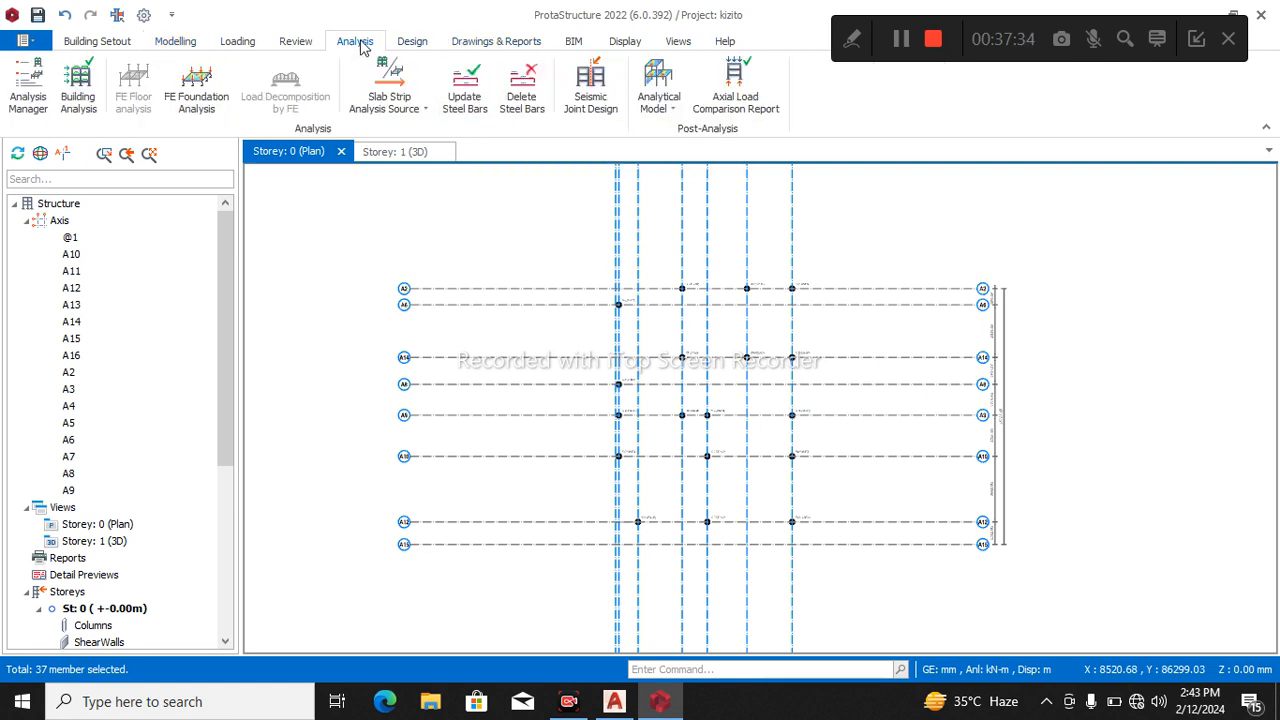
{"action": "left_click", "coordinate": [78, 85]}
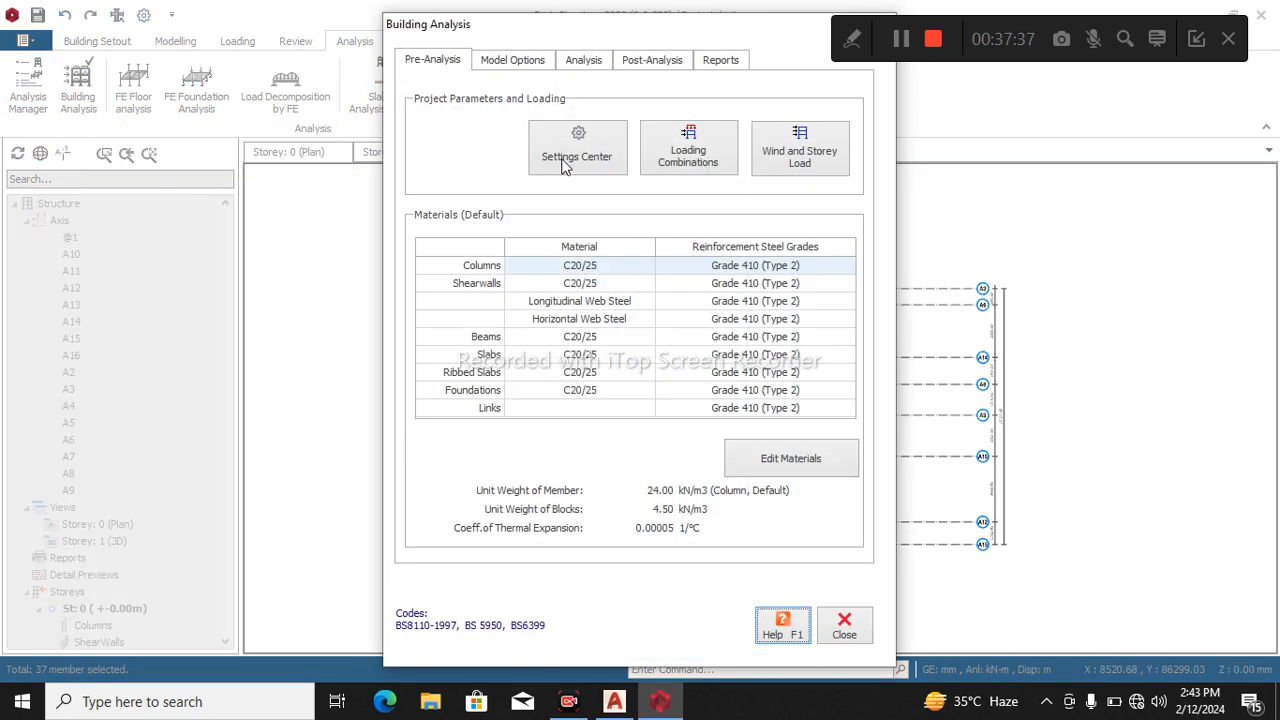
{"action": "left_click", "coordinate": [805, 456]}
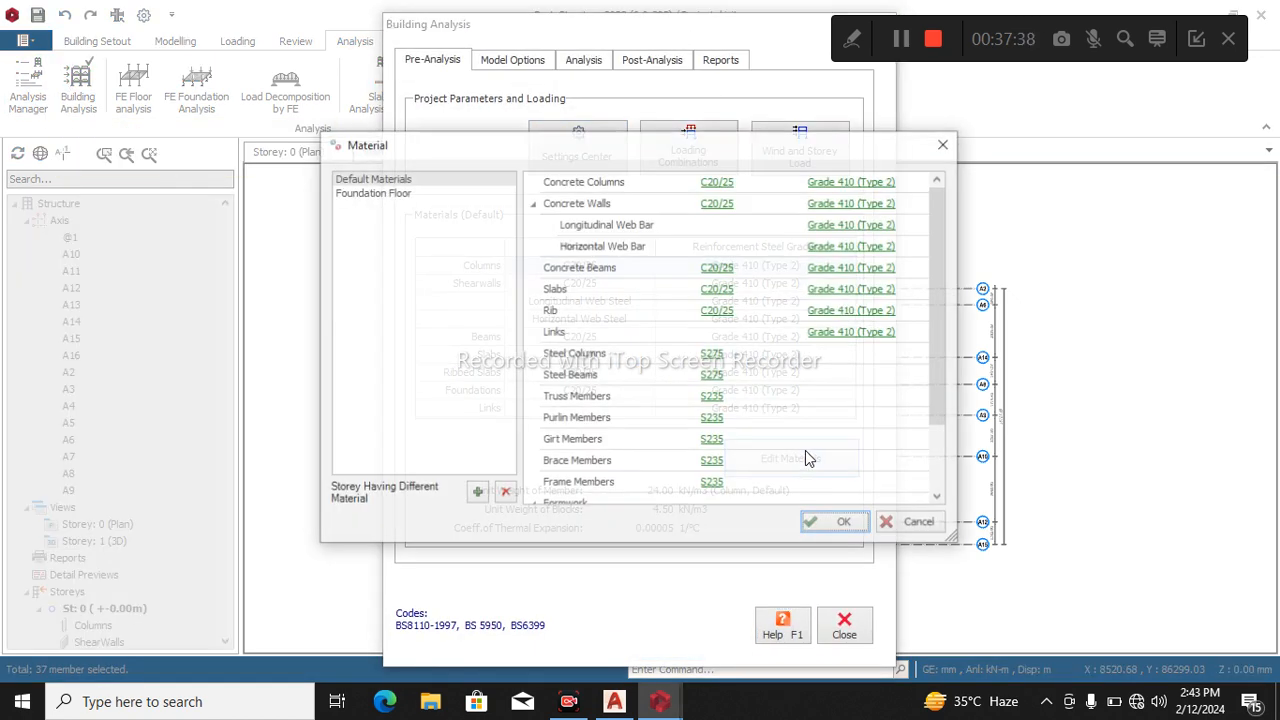
{"action": "left_click", "coordinate": [848, 246]}
{"action": "left_click", "coordinate": [774, 512]}
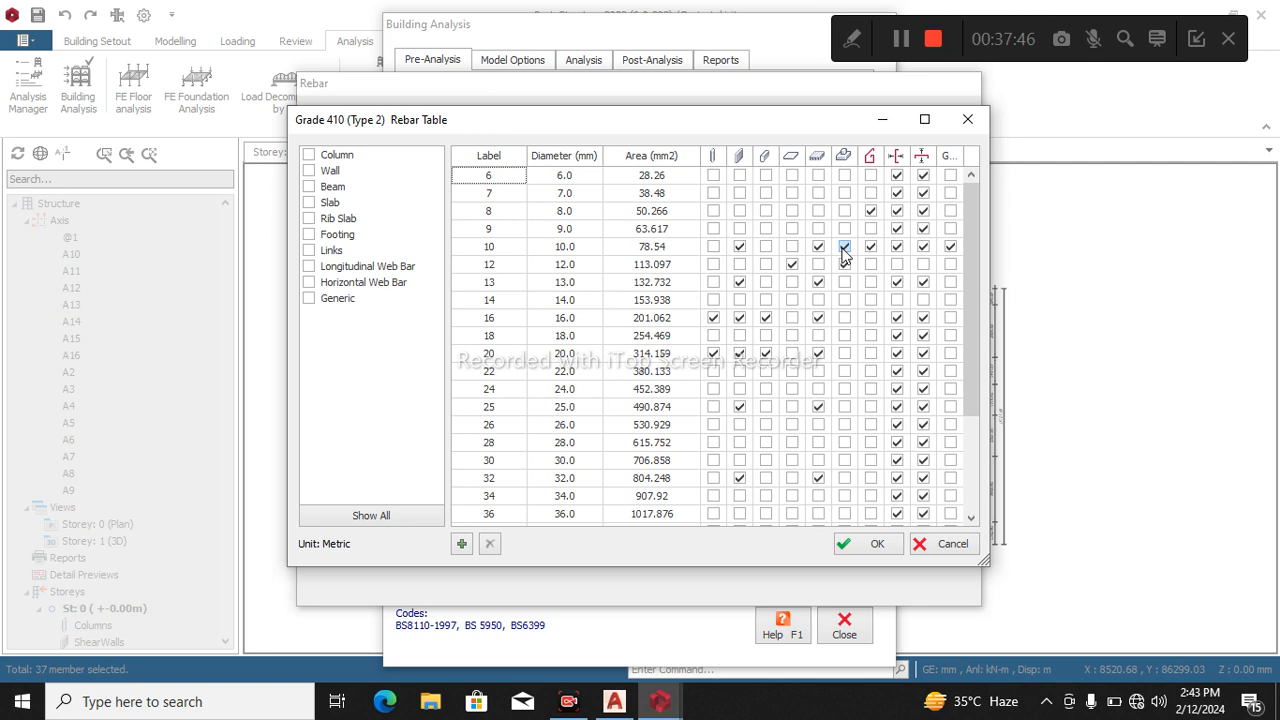
{"action": "left_click", "coordinate": [844, 264]}
{"action": "left_click", "coordinate": [844, 284]}
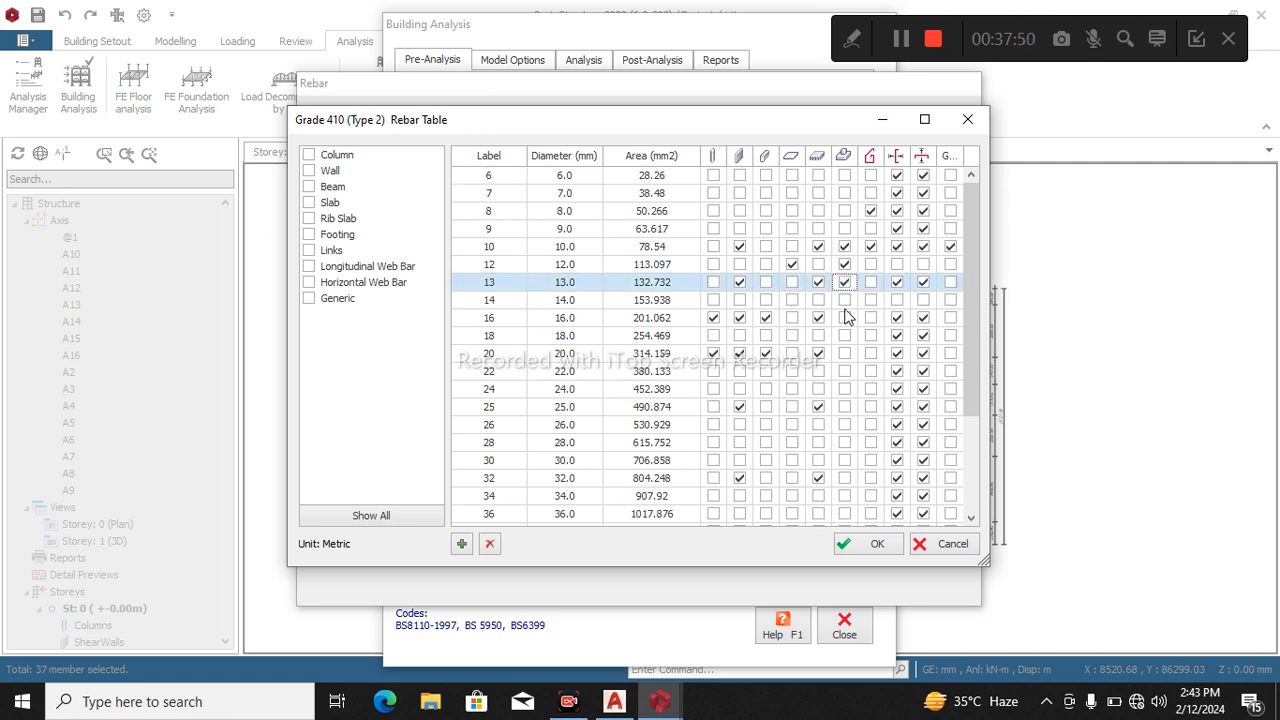
{"action": "left_click", "coordinate": [877, 547]}
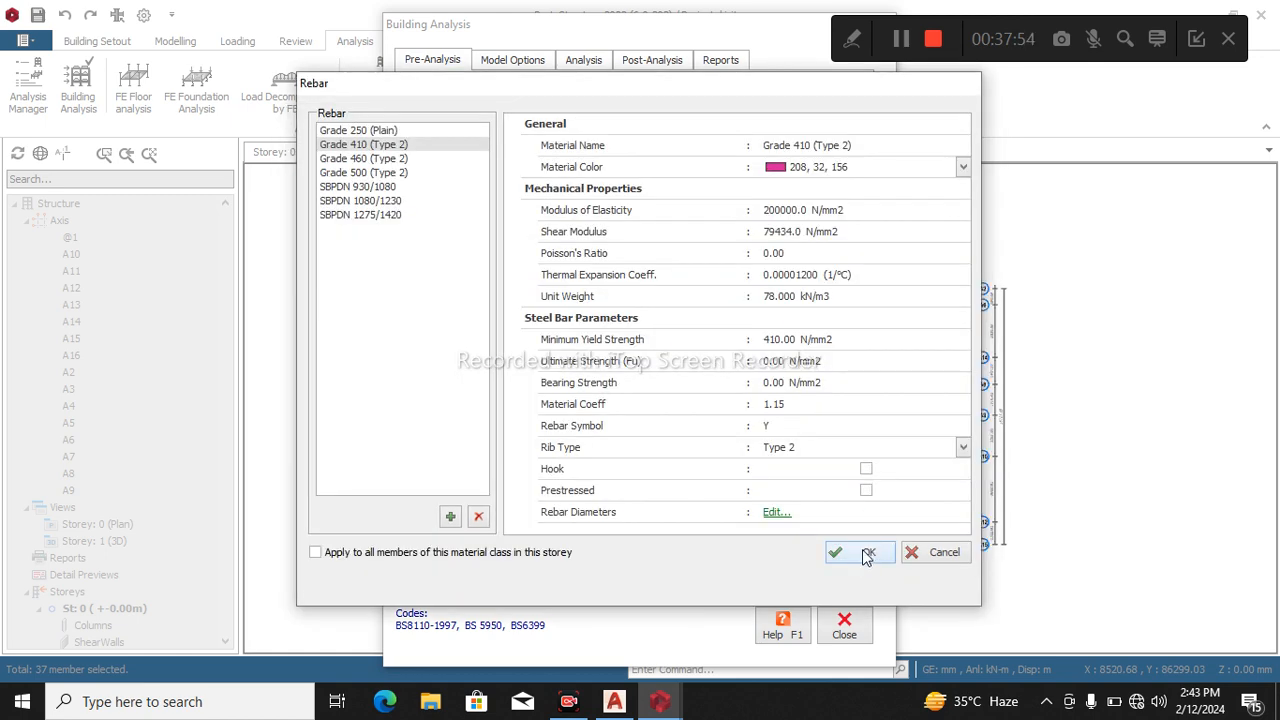
{"action": "left_click", "coordinate": [866, 552]}
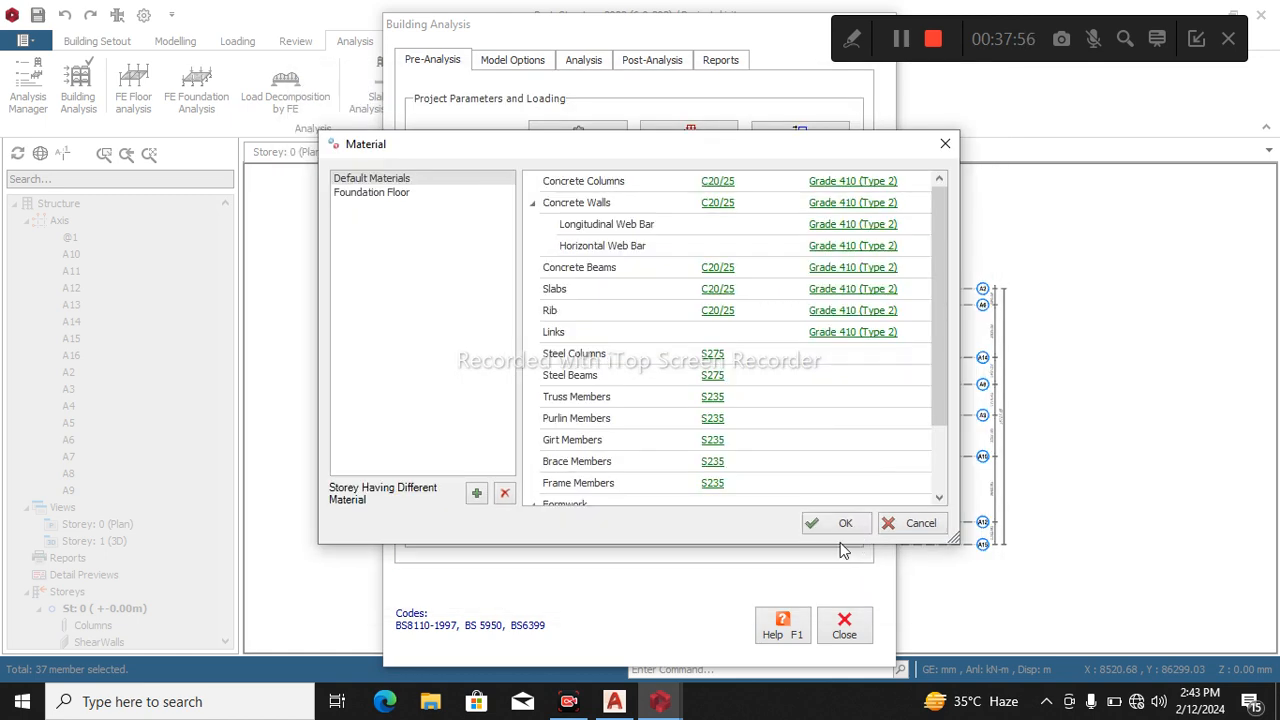
{"action": "left_click", "coordinate": [835, 524]}
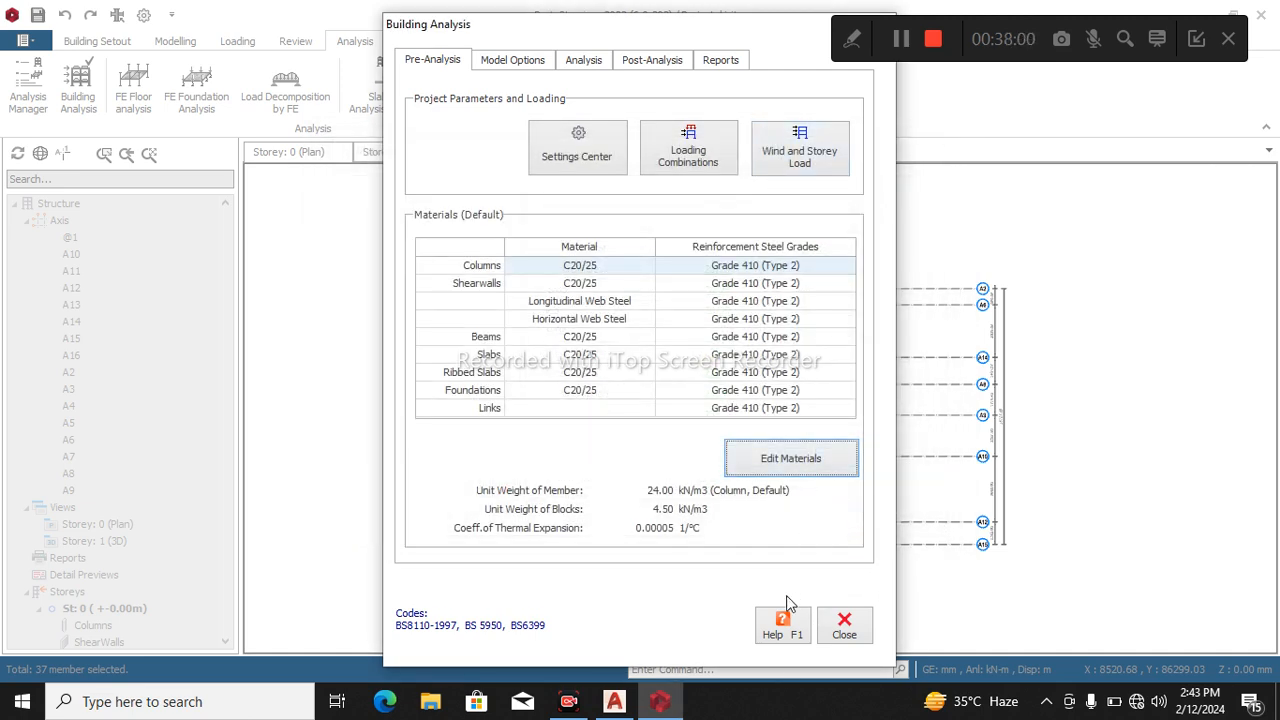
{"action": "left_click", "coordinate": [844, 625]}
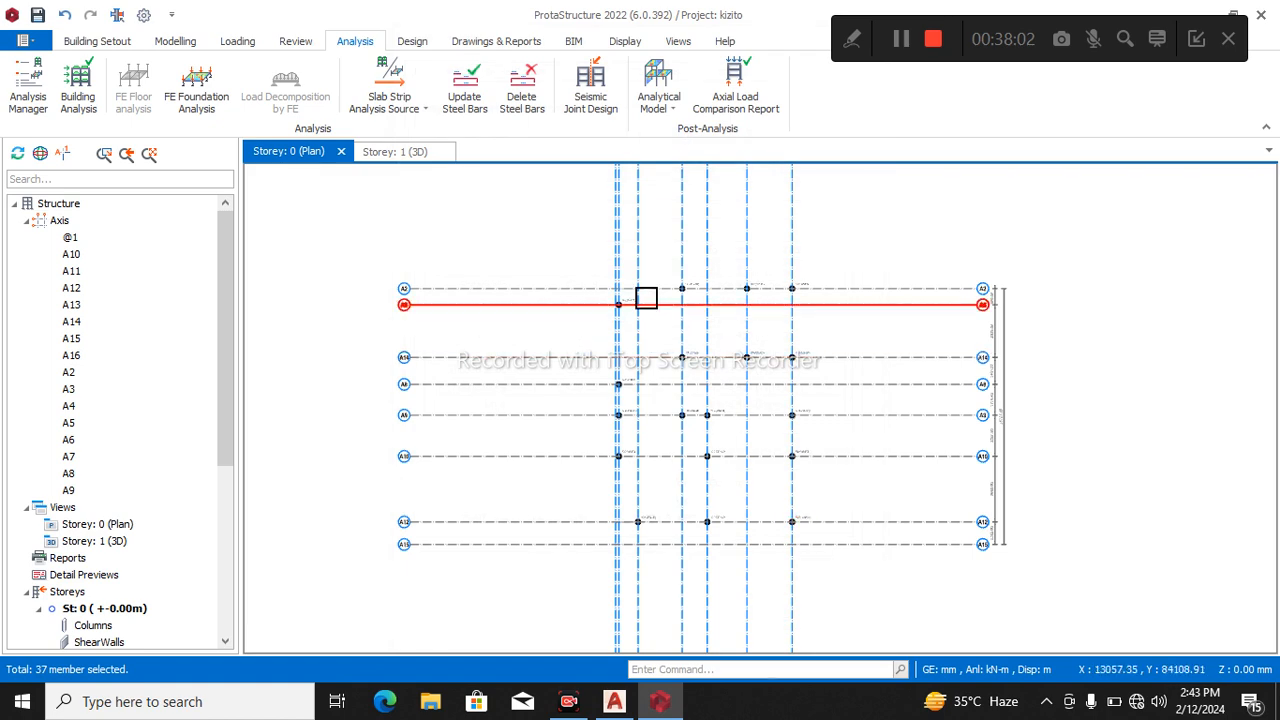
Insert pad footings under all storey 0 columns again and batch-design them with Redesign All.
{"action": "left_click_drag", "start_coordinate": [537, 231], "coordinate": [866, 580]}
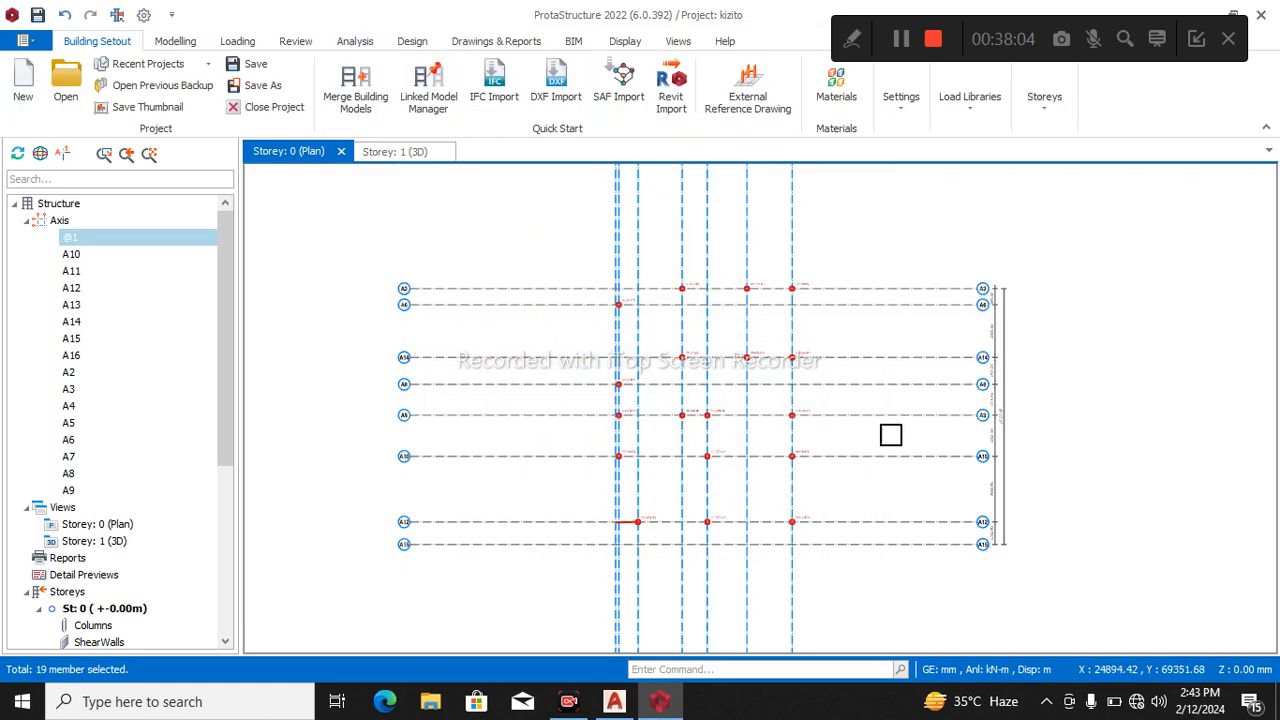
{"action": "right_click", "coordinate": [892, 331]}
{"action": "left_click", "coordinate": [966, 466]}
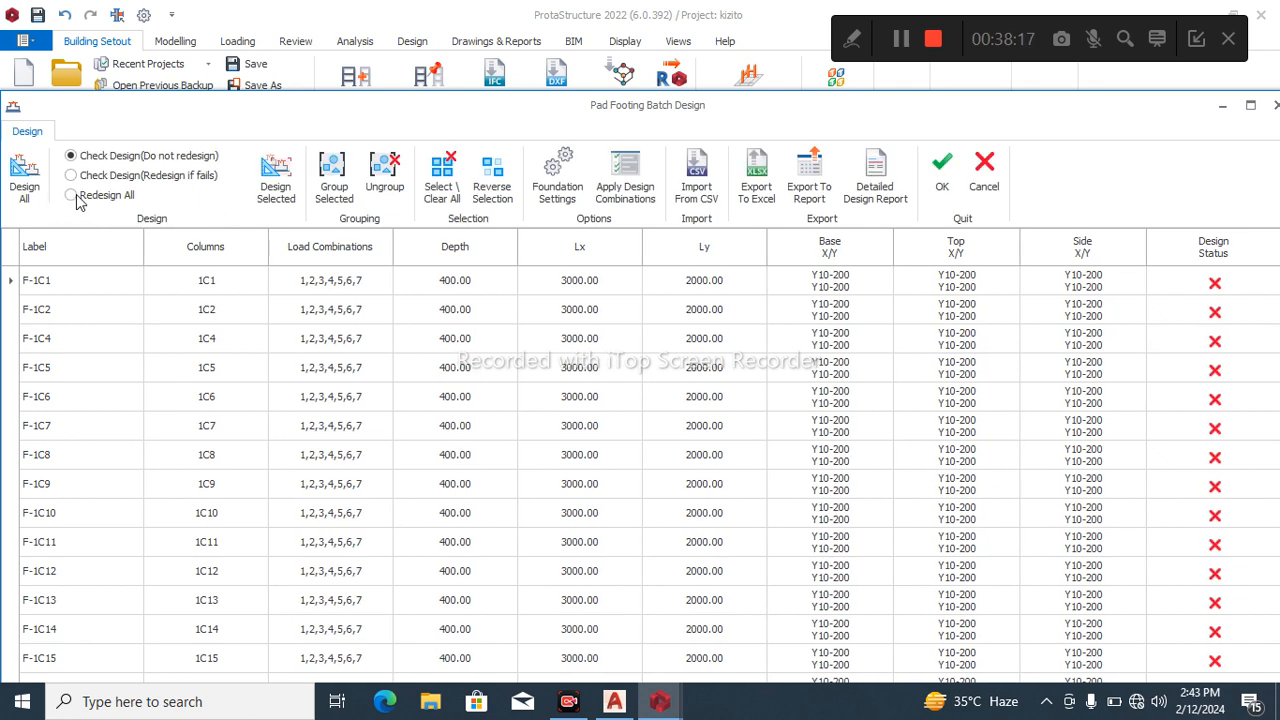
{"action": "left_click", "coordinate": [69, 197]}
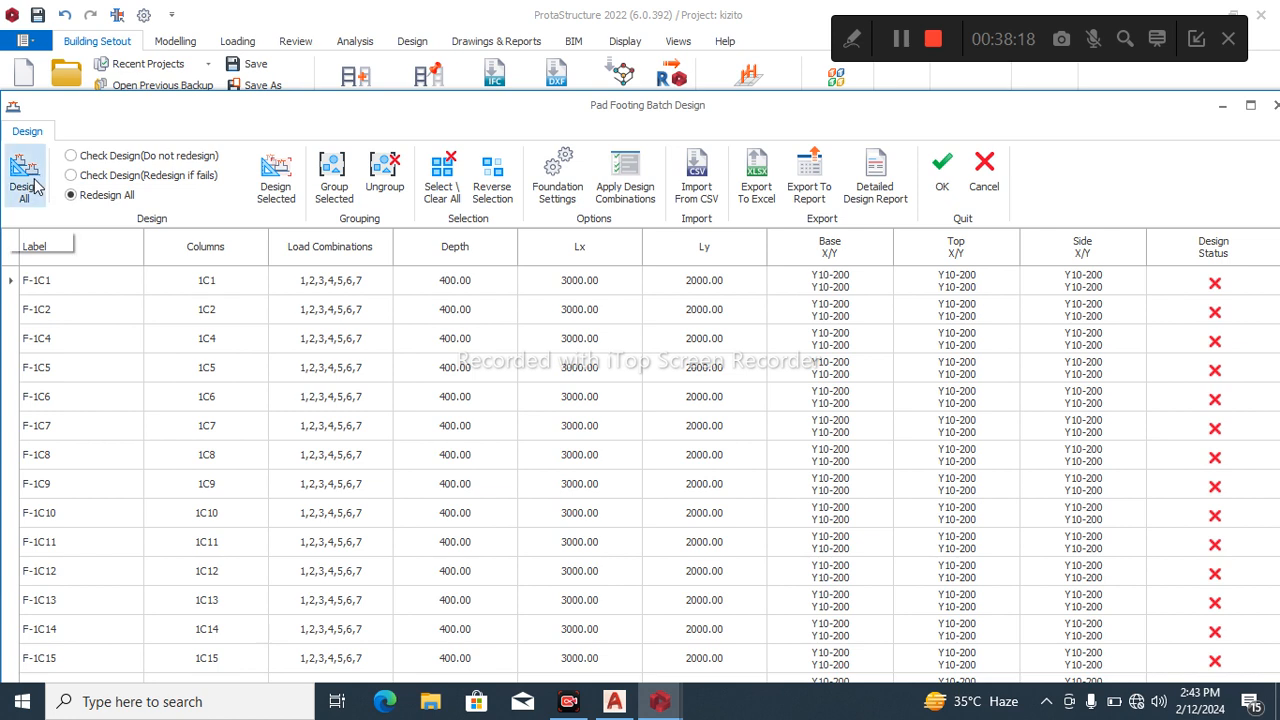
{"action": "left_click", "coordinate": [35, 185]}
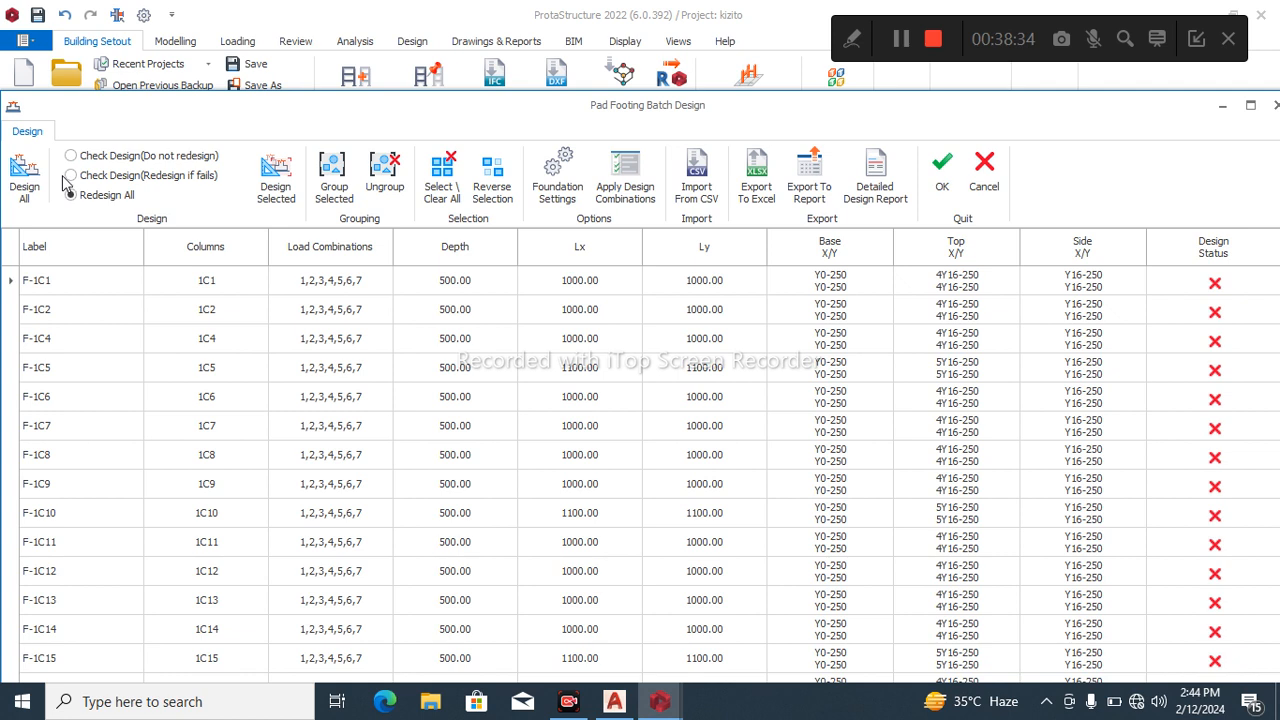
Rerun the footing batch design with Check Design (Redesign if fails) and with Redesign All, and close it without accepting.
{"action": "left_click", "coordinate": [70, 175]}
{"action": "left_click", "coordinate": [24, 178]}
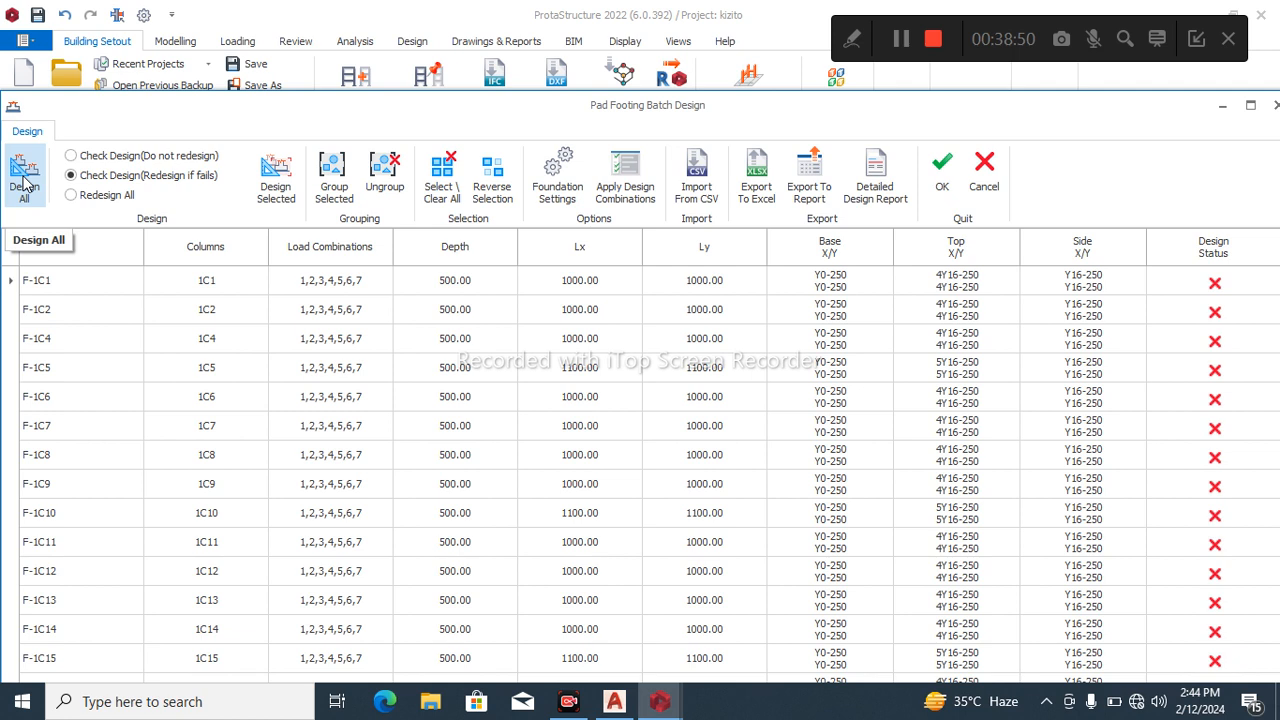
{"action": "left_click", "coordinate": [70, 195]}
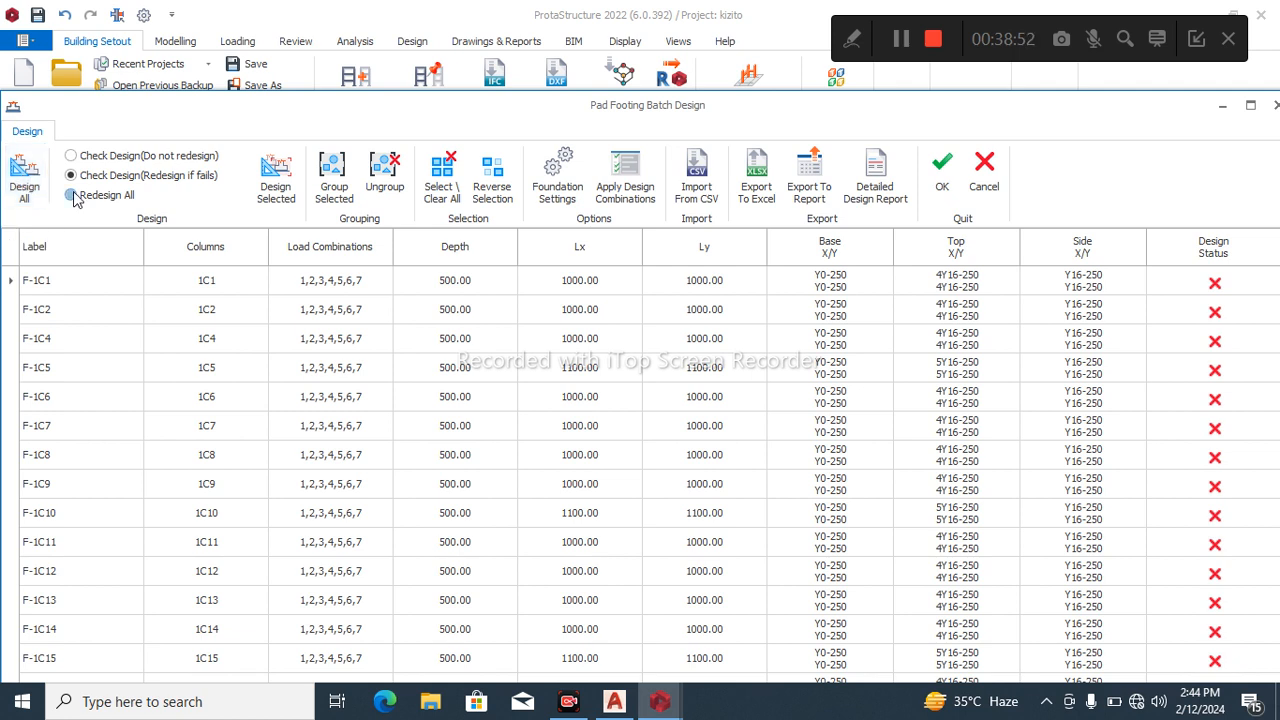
{"action": "left_click", "coordinate": [23, 190]}
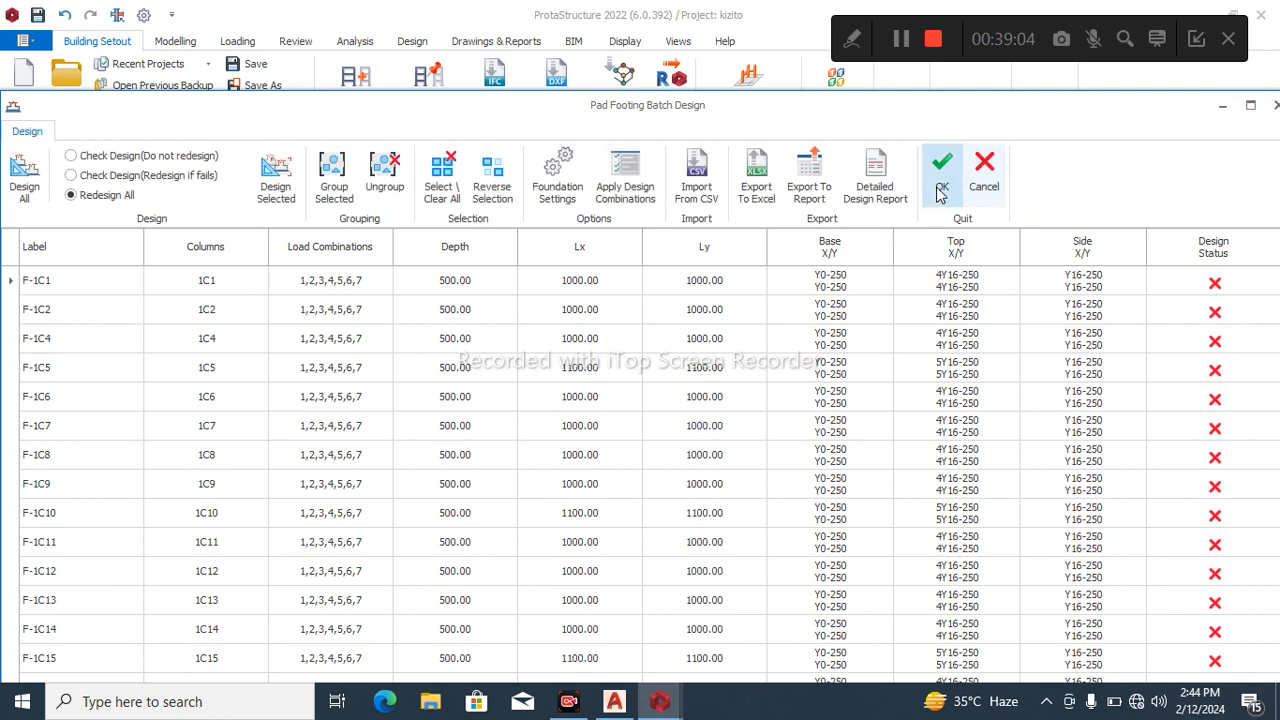
{"action": "left_click", "coordinate": [1272, 102]}
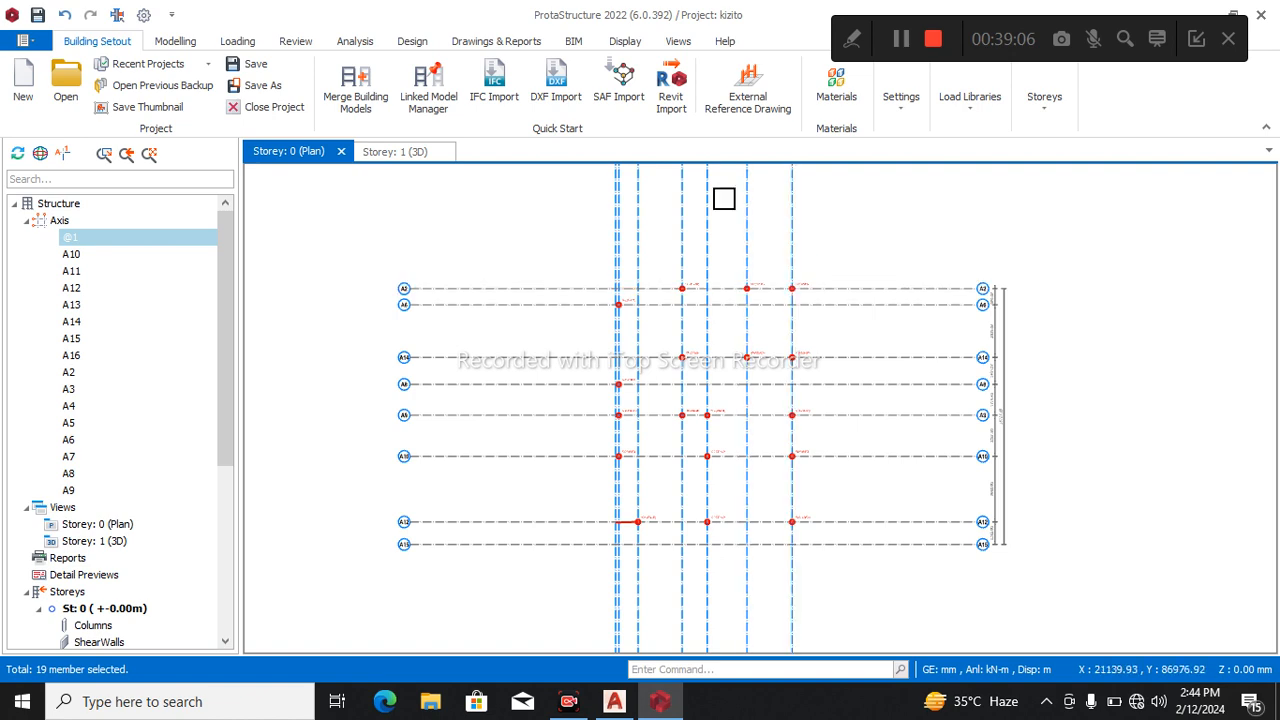
Include the 16 mm diameter in the Grade 410 (Type 2) footing bars, exclude the 12 mm diameter, and accept the material changes.
{"action": "left_click", "coordinate": [355, 41]}
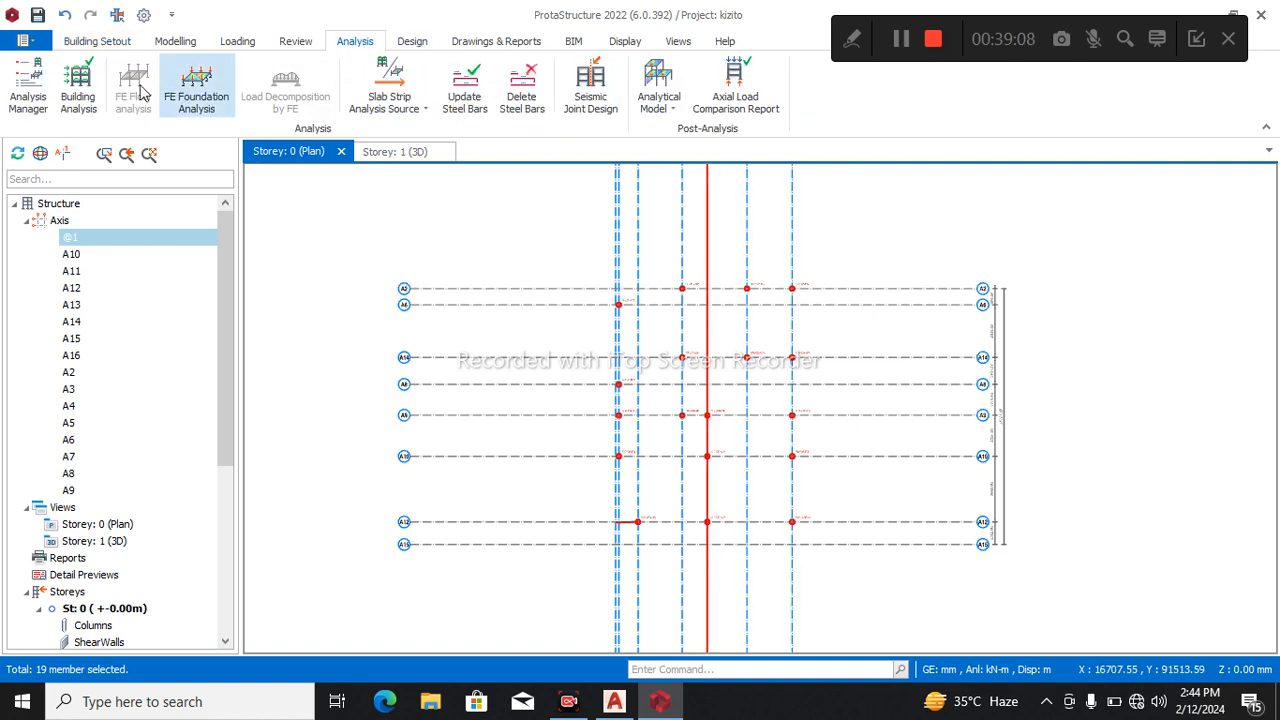
{"action": "left_click", "coordinate": [78, 88]}
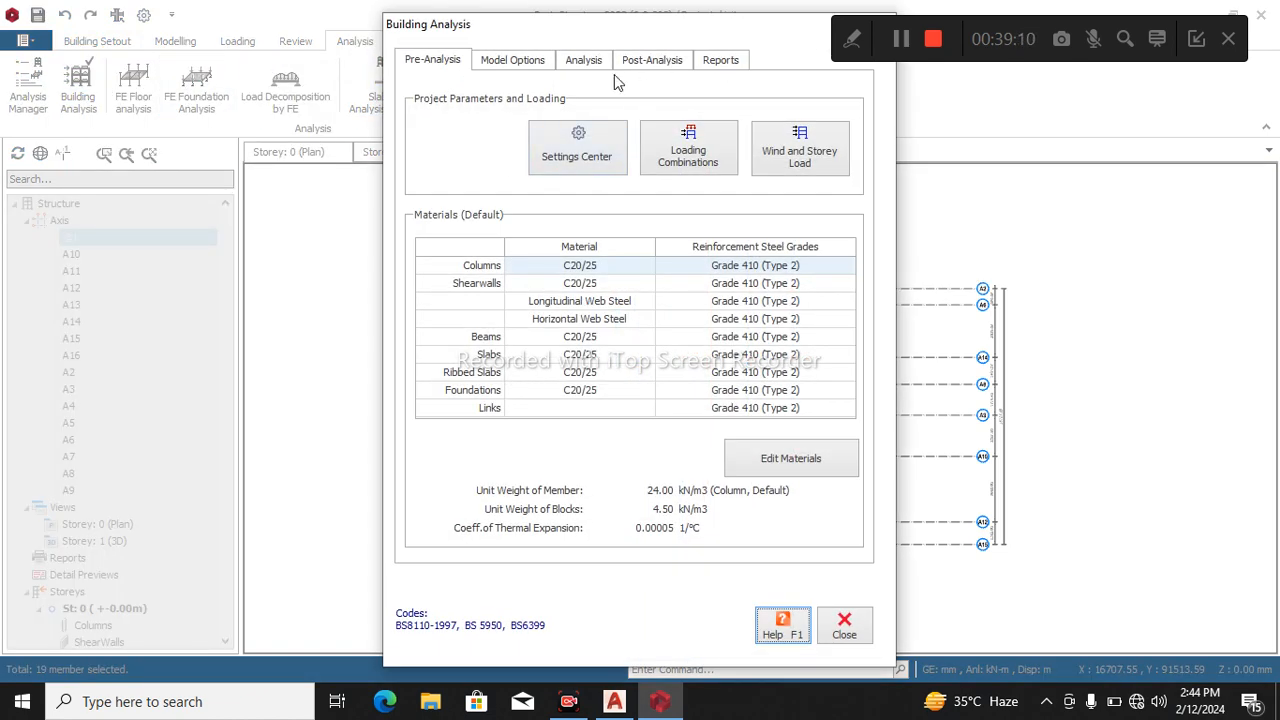
{"action": "left_click", "coordinate": [758, 470]}
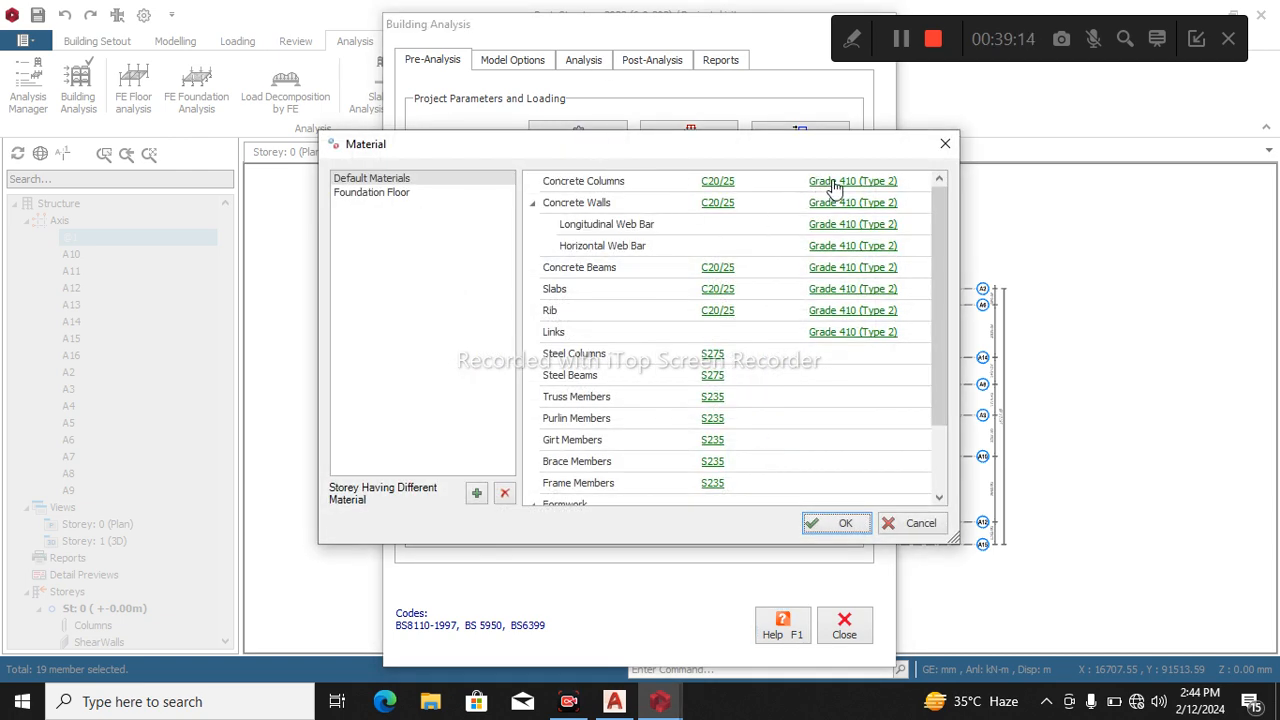
{"action": "left_click", "coordinate": [826, 267]}
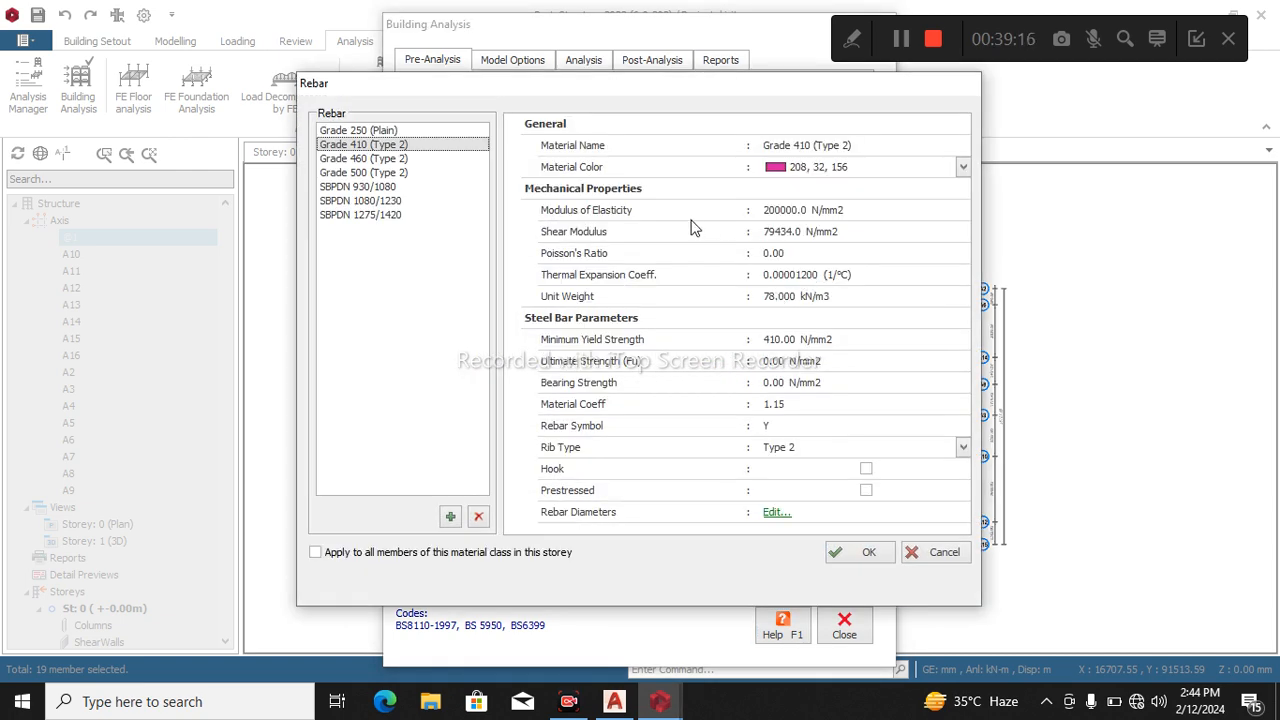
{"action": "left_click", "coordinate": [775, 514]}
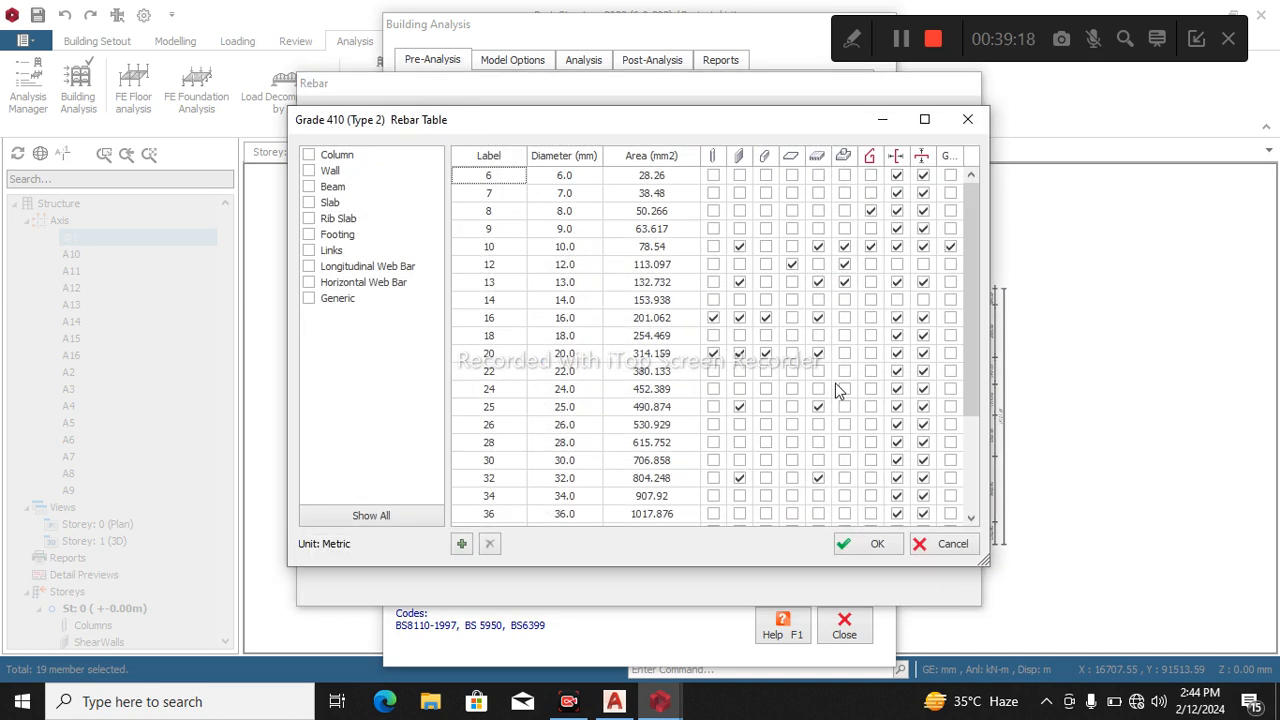
{"action": "left_click", "coordinate": [847, 302]}
{"action": "left_click", "coordinate": [846, 318]}
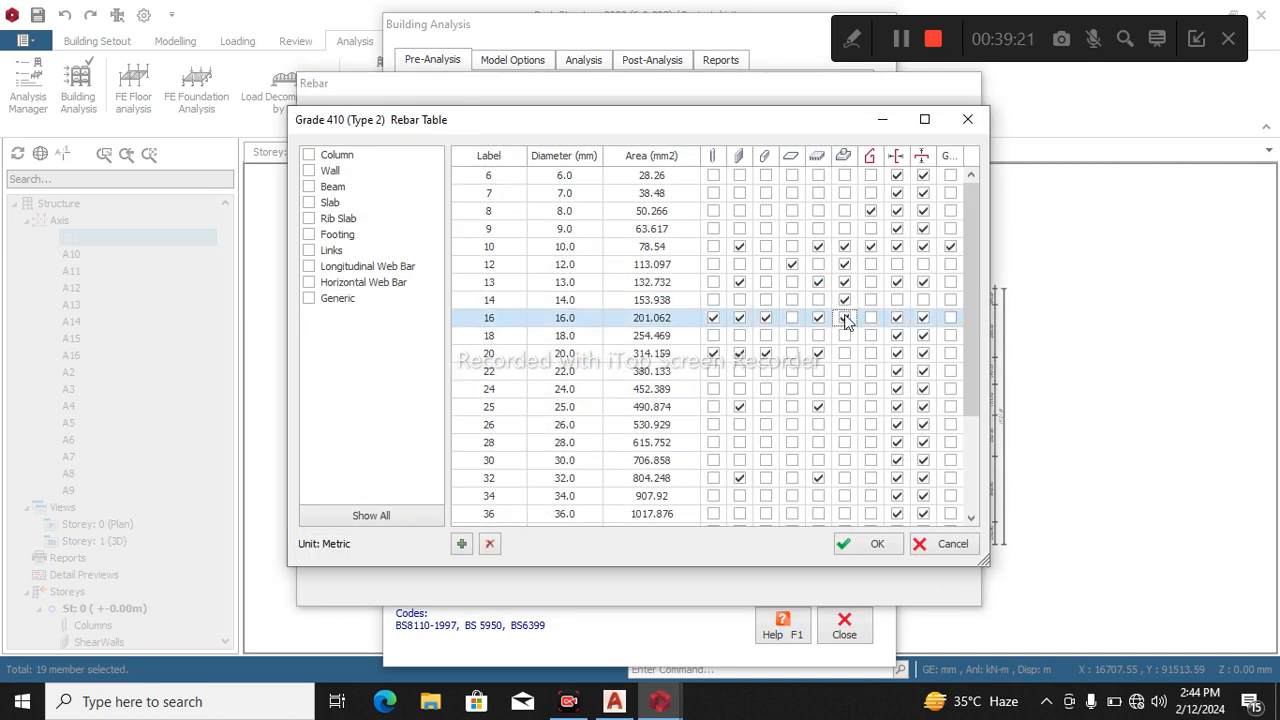
{"action": "left_click", "coordinate": [844, 301]}
{"action": "left_click", "coordinate": [844, 264]}
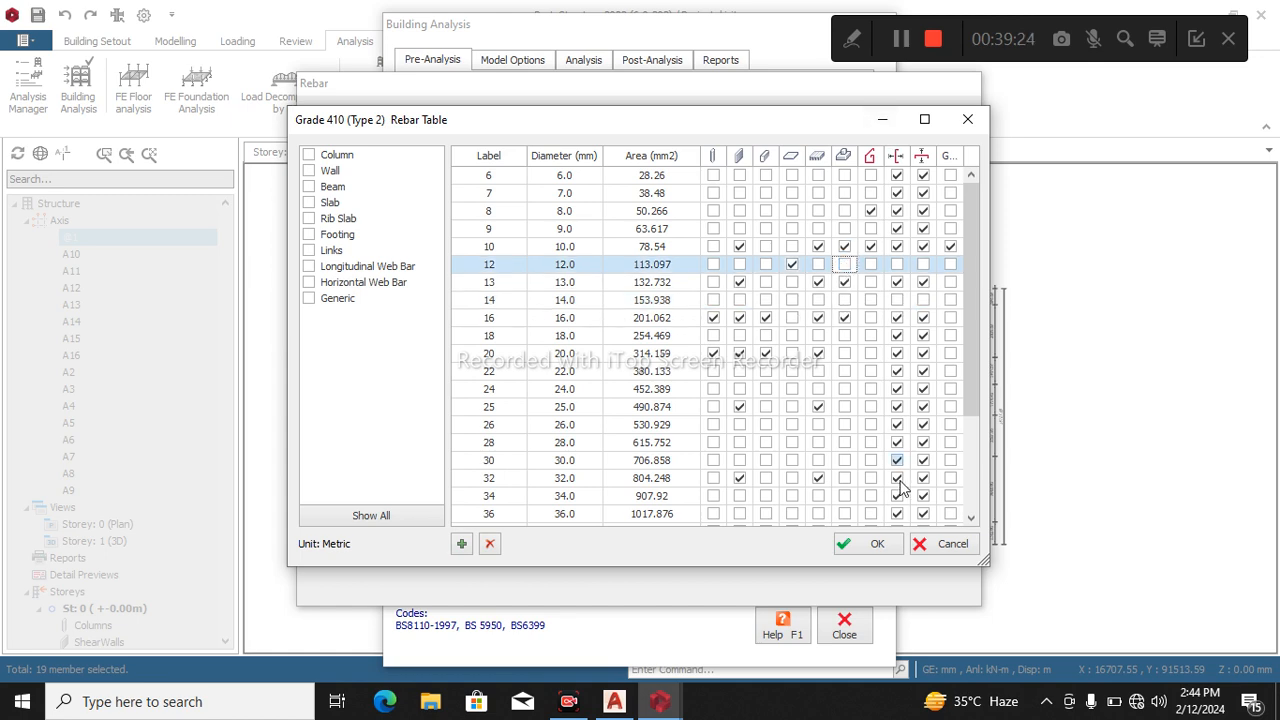
{"action": "left_click", "coordinate": [868, 543]}
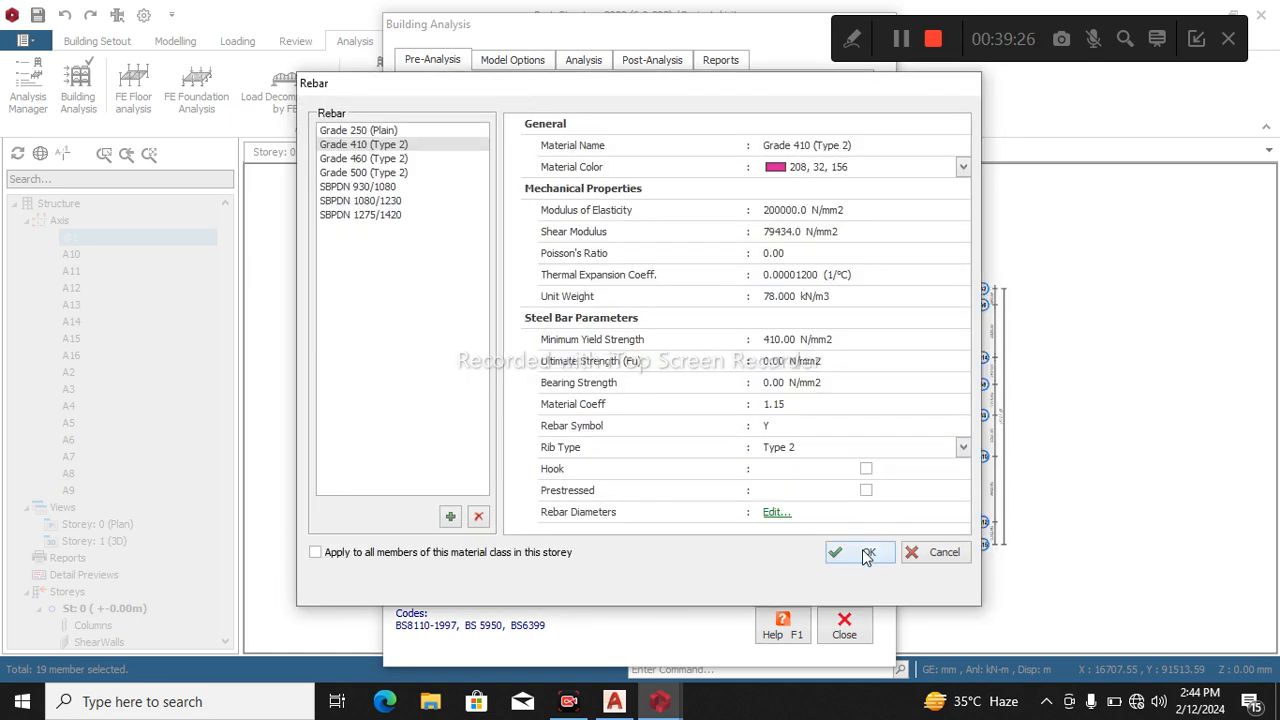
{"action": "left_click", "coordinate": [867, 552]}
{"action": "left_click", "coordinate": [840, 525]}
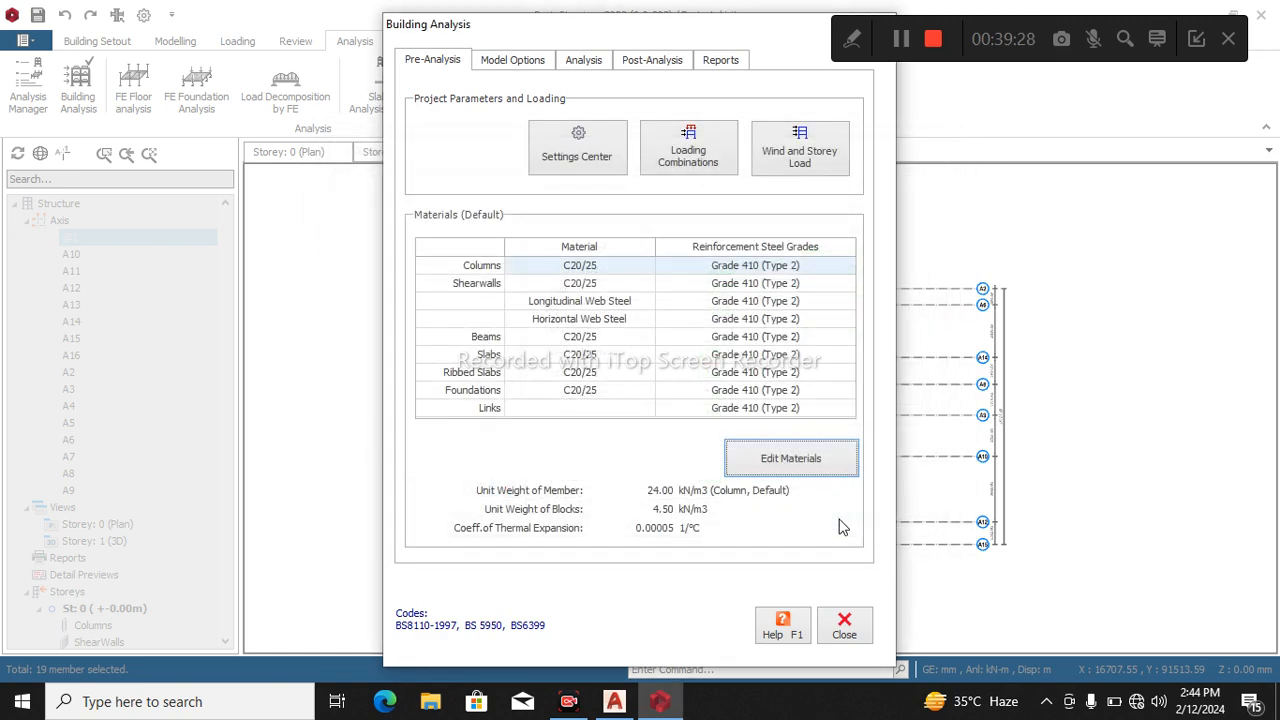
{"action": "left_click", "coordinate": [833, 626]}
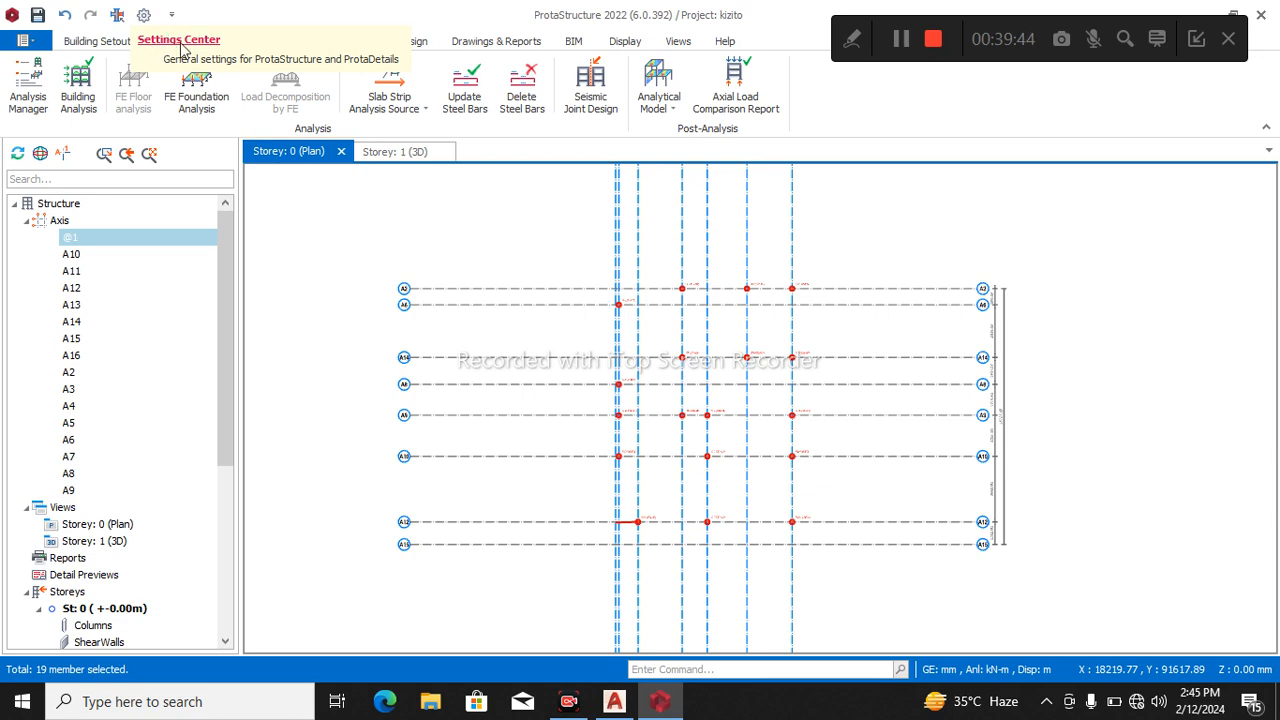
Set the foundation minimum and distribution bar sizes to Y13, disable top bars, and accept the settings.
{"action": "left_click", "coordinate": [144, 15]}
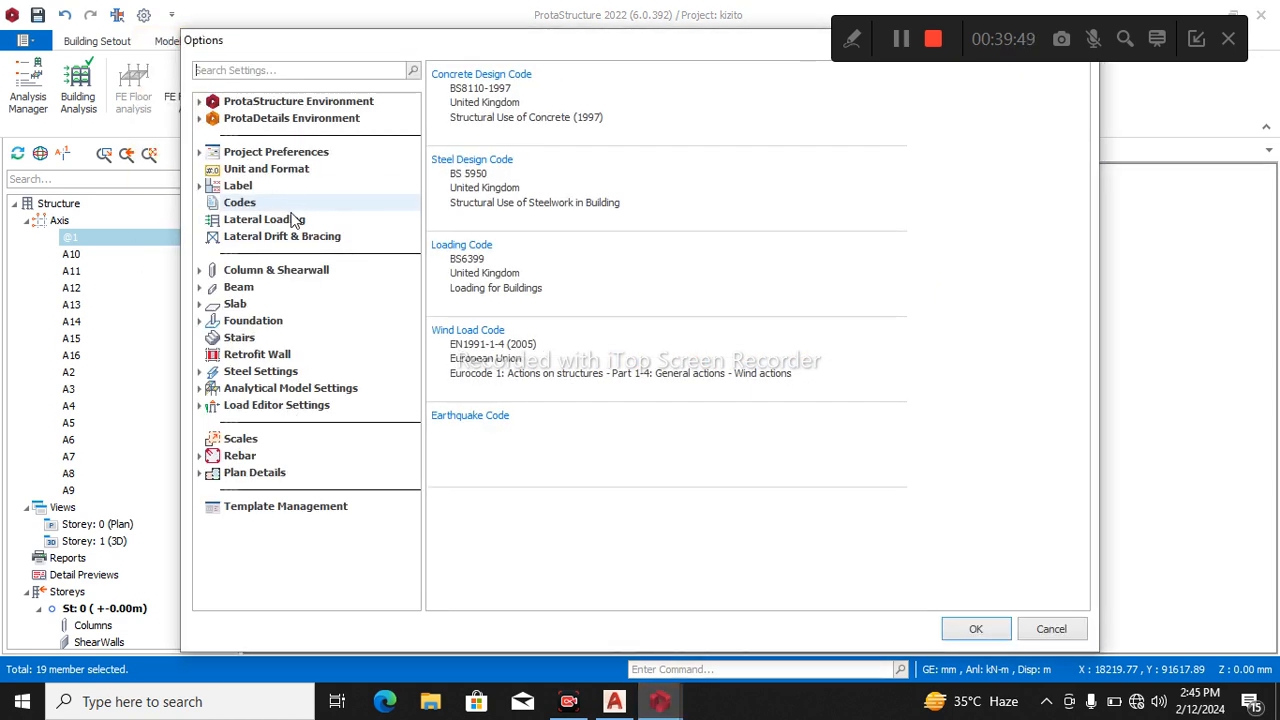
{"action": "left_click", "coordinate": [255, 327]}
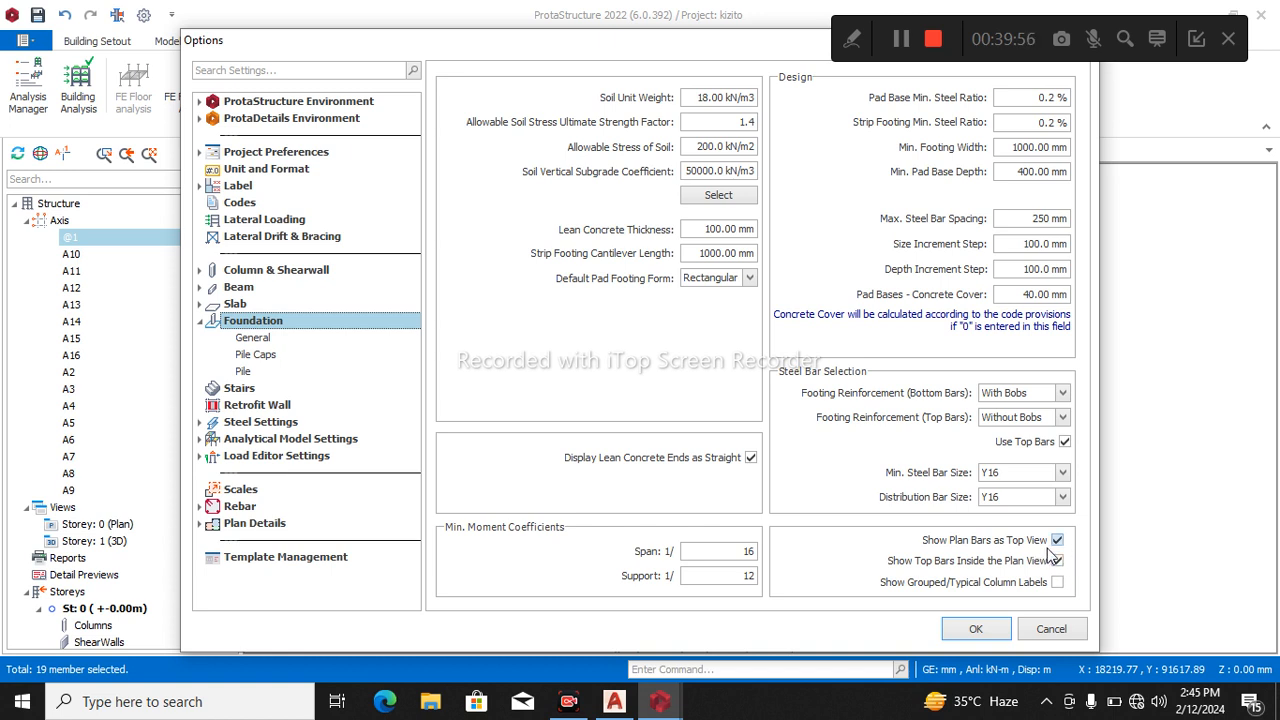
{"action": "left_click", "coordinate": [1063, 473]}
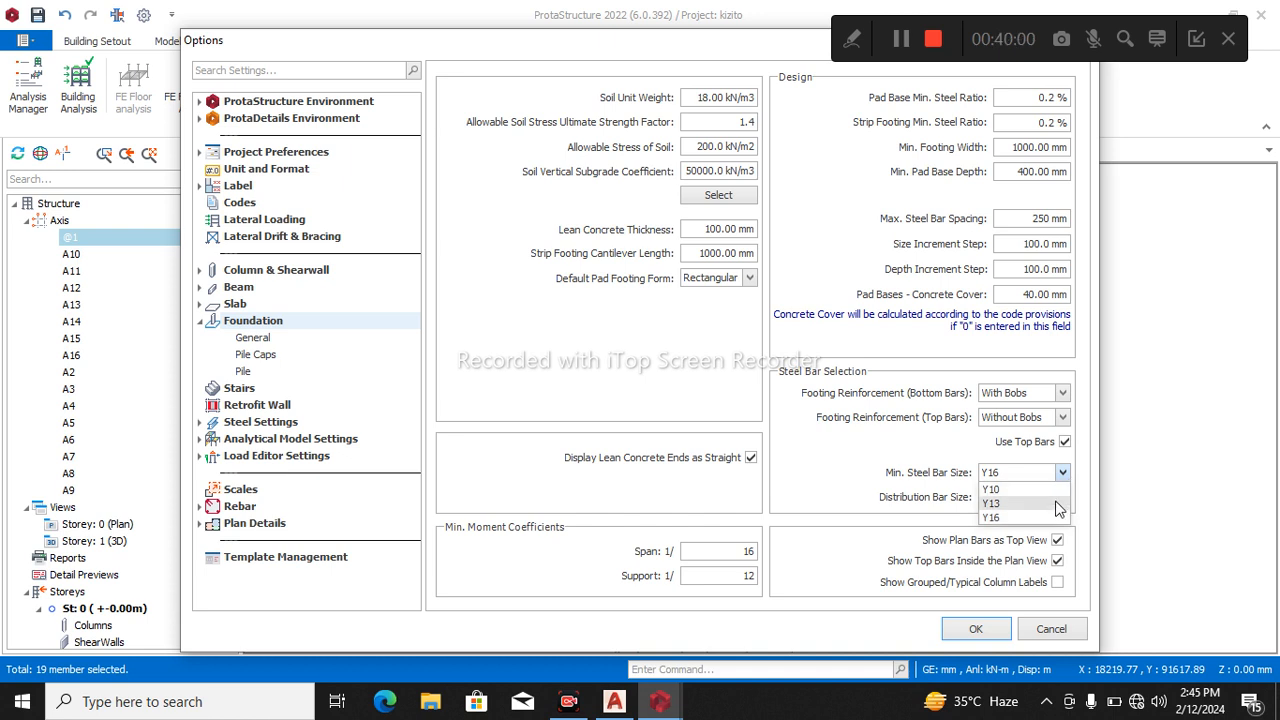
{"action": "left_click", "coordinate": [1058, 504]}
{"action": "left_click", "coordinate": [1062, 498]}
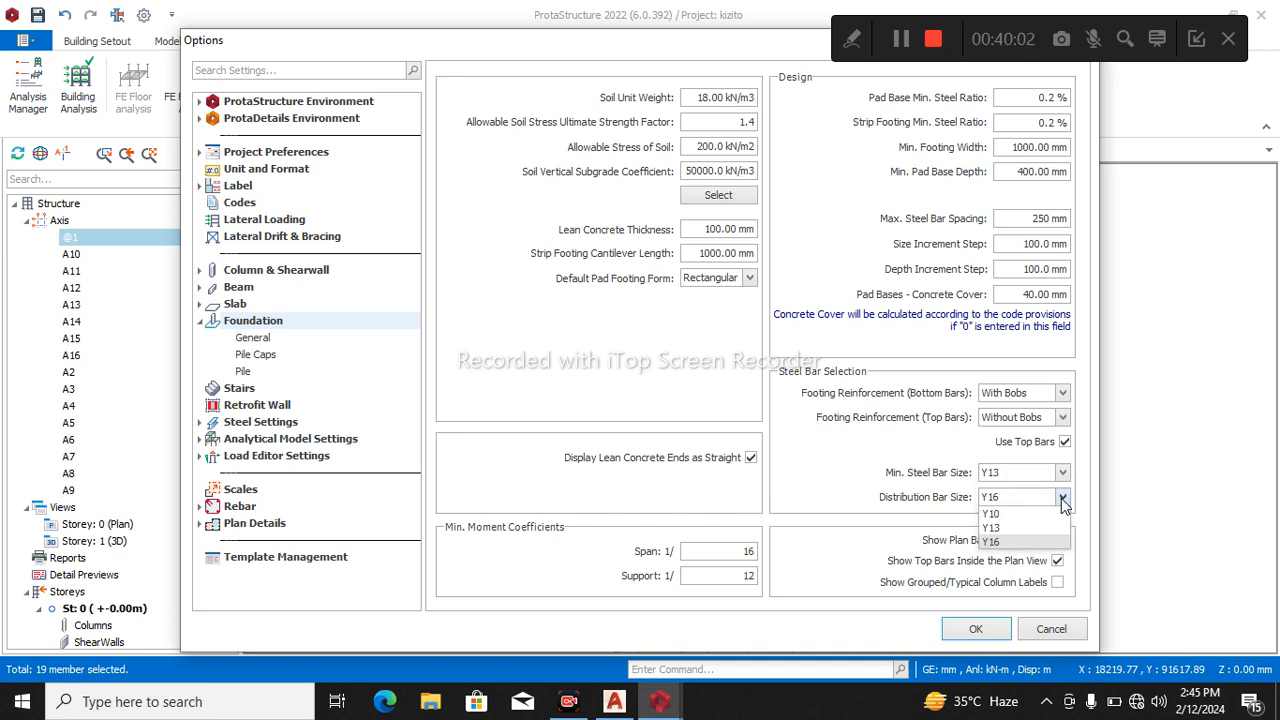
{"action": "left_click", "coordinate": [1036, 528]}
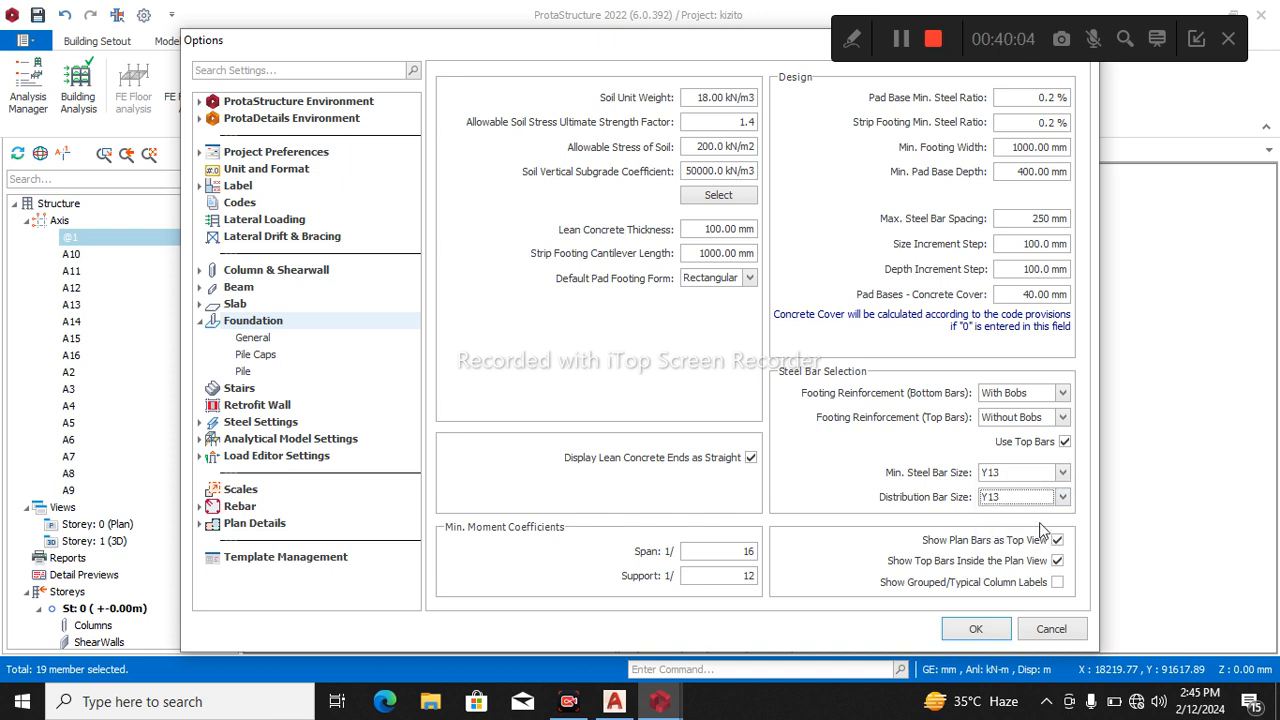
{"action": "left_click", "coordinate": [1066, 442]}
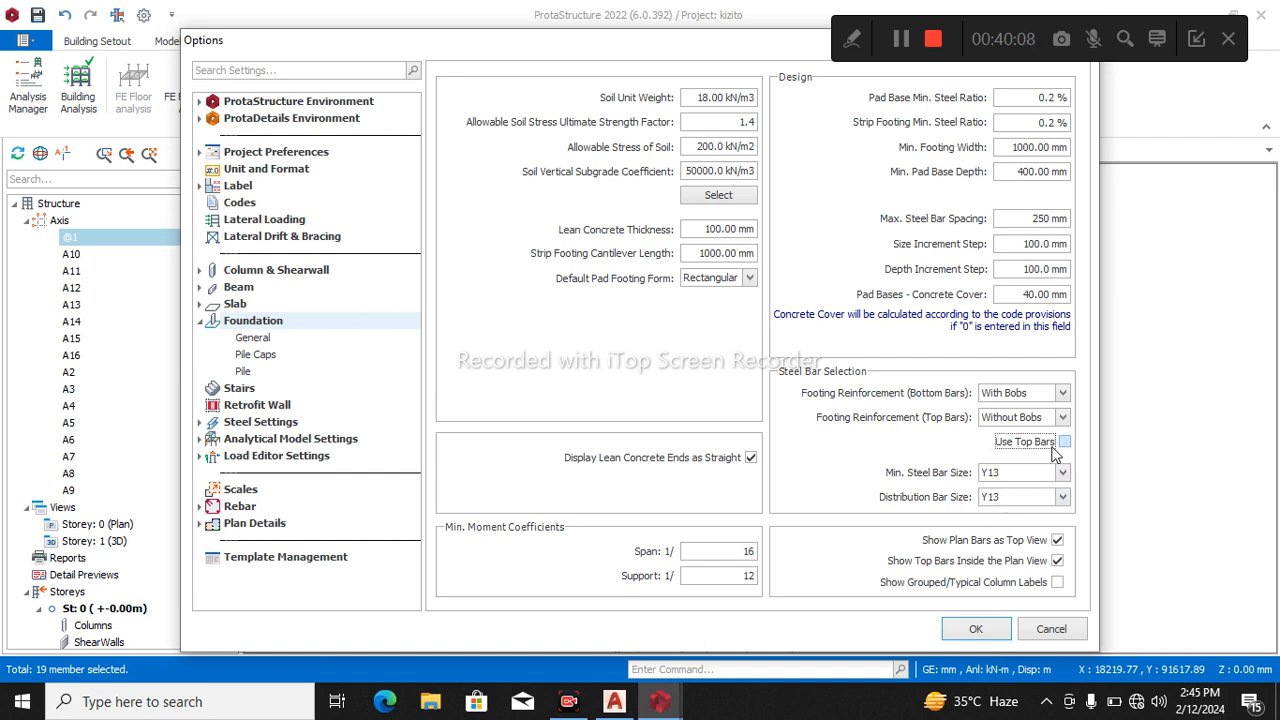
{"action": "left_click", "coordinate": [986, 629]}
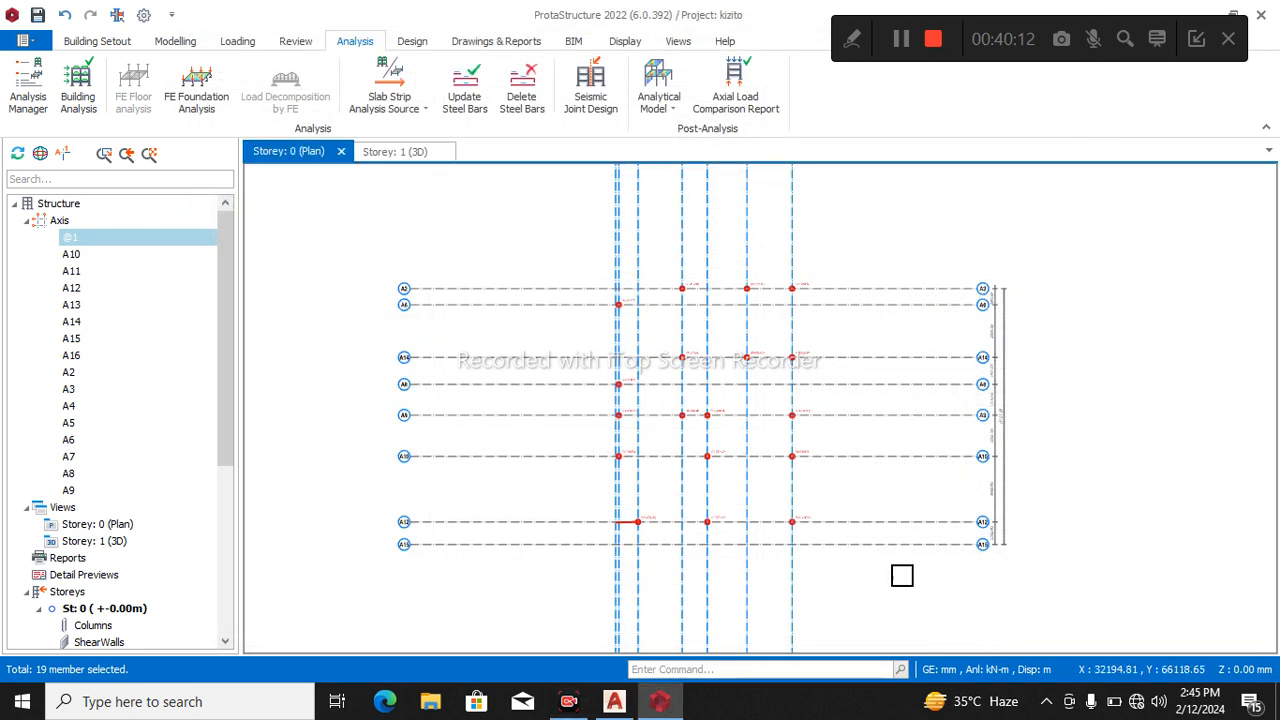
Insert pad footings under all storey 0 columns, batch-design them with Redesign All, and accept the designs.
{"action": "left_click_drag", "start_coordinate": [557, 249], "coordinate": [874, 566]}
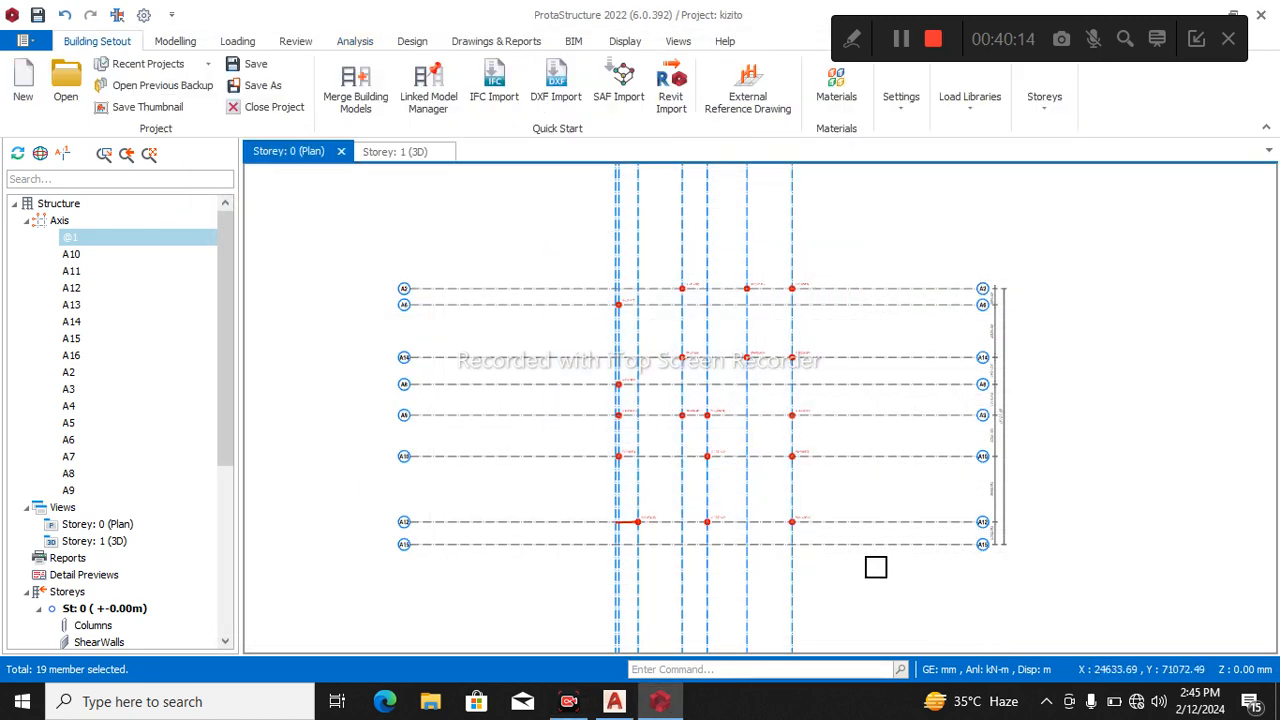
{"action": "right_click", "coordinate": [881, 258]}
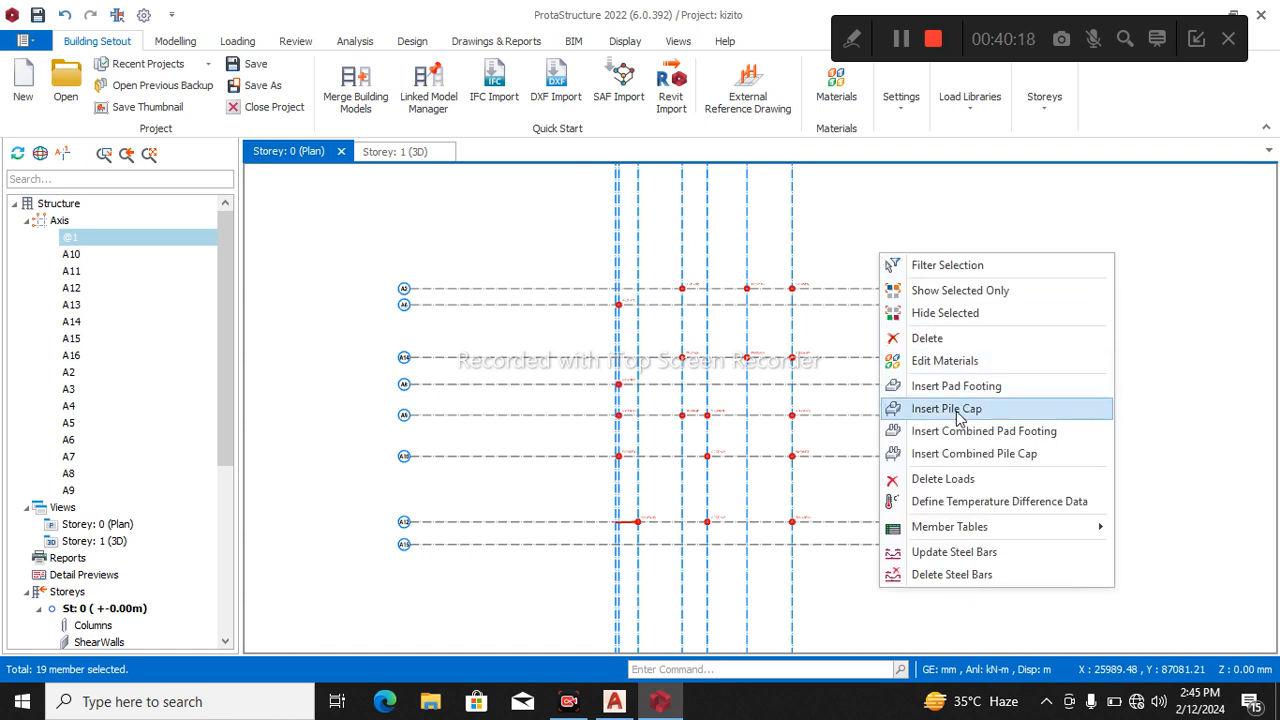
{"action": "left_click", "coordinate": [957, 391]}
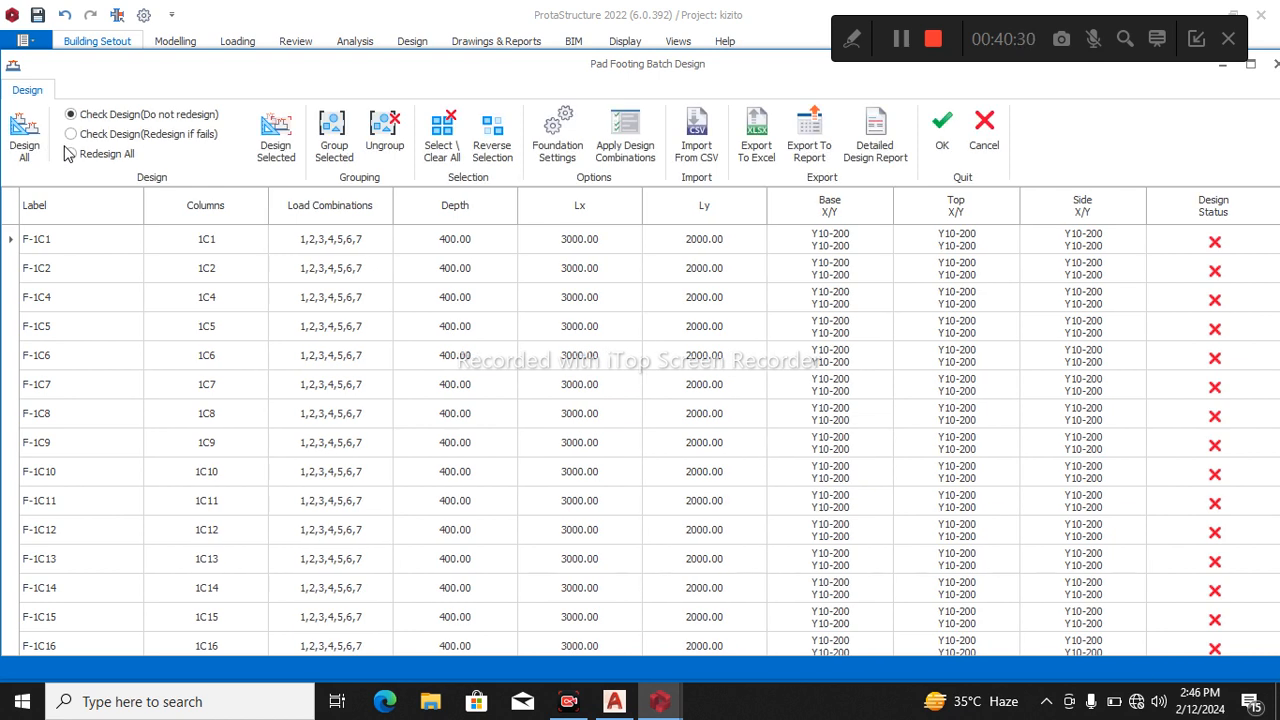
{"action": "left_click", "coordinate": [70, 154]}
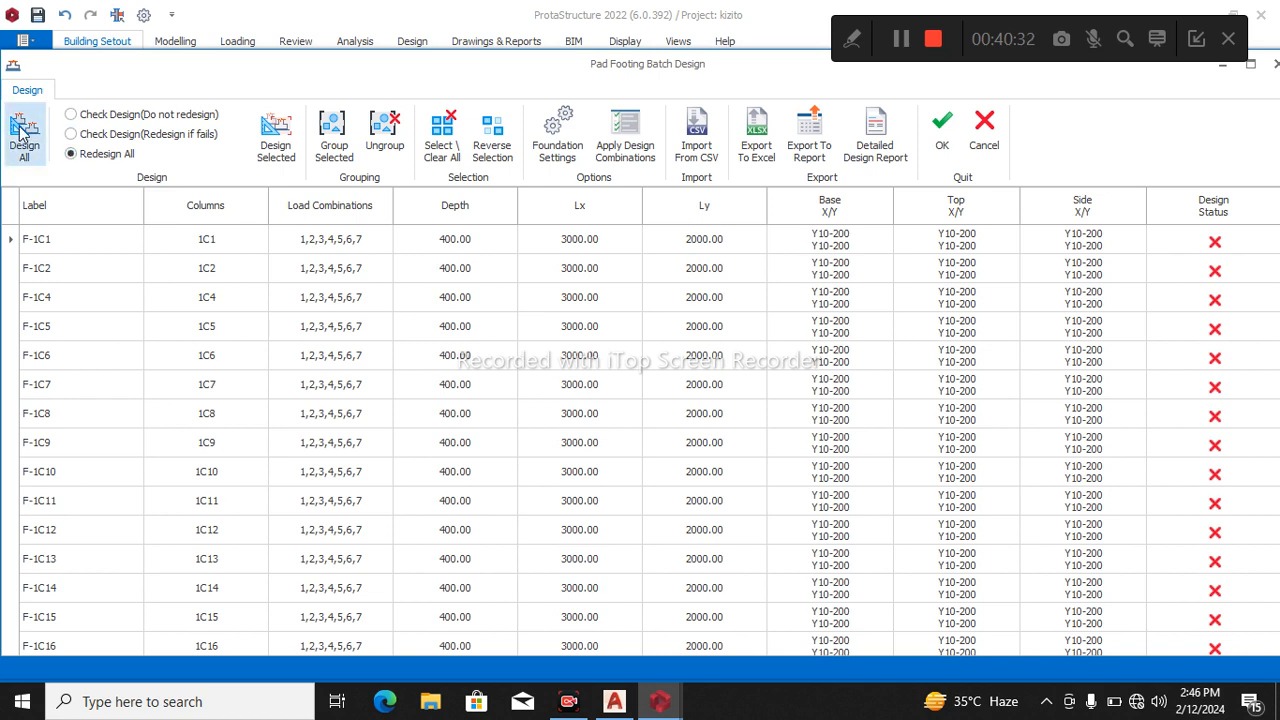
{"action": "left_click", "coordinate": [36, 150]}
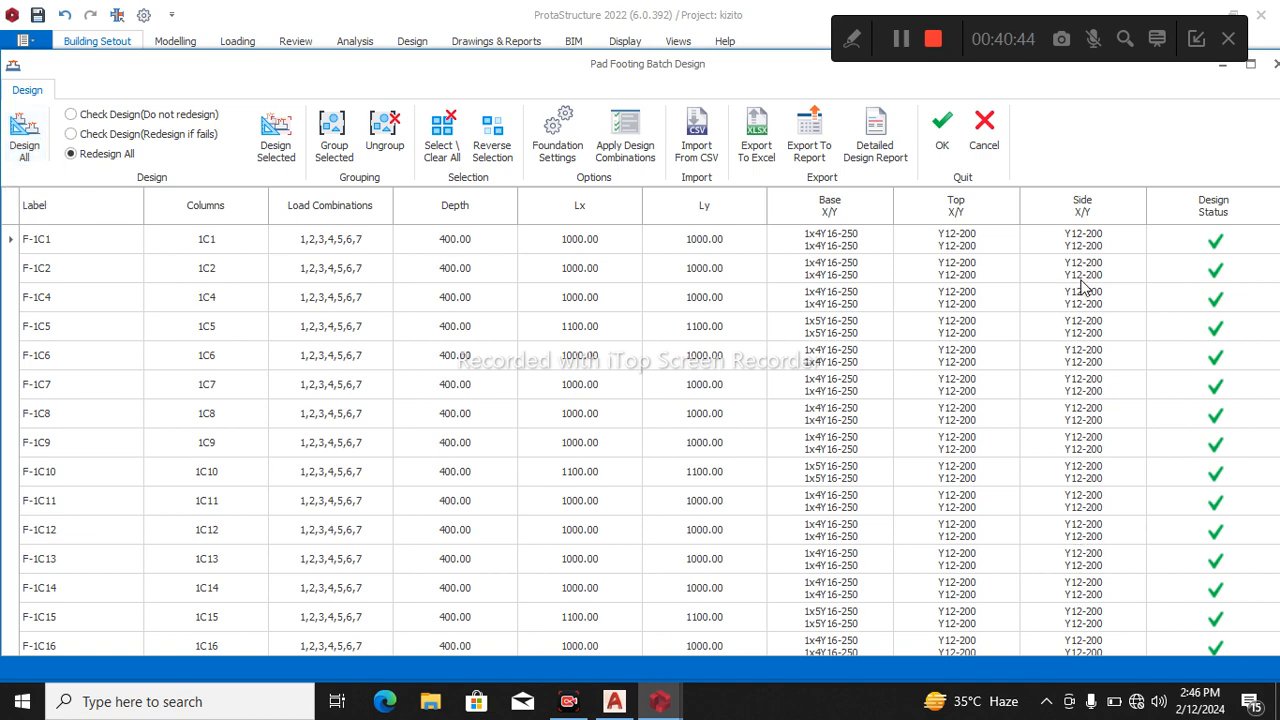
{"action": "left_click", "coordinate": [943, 147]}
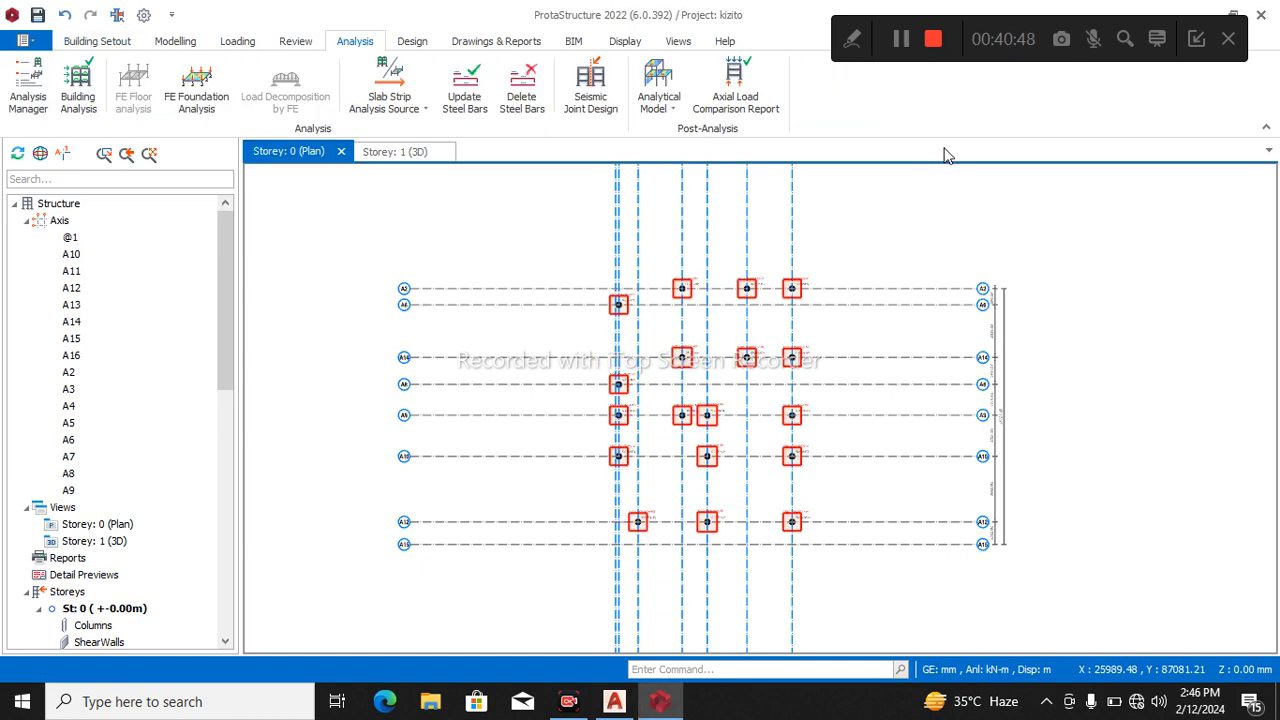
Examine the pad footings' sizes and labels in the storey 0 plan and their placement under the columns in the 3D model.
{"action": "scroll", "coordinate": [731, 451], "scroll_direction": "up", "scroll_amount": 5}
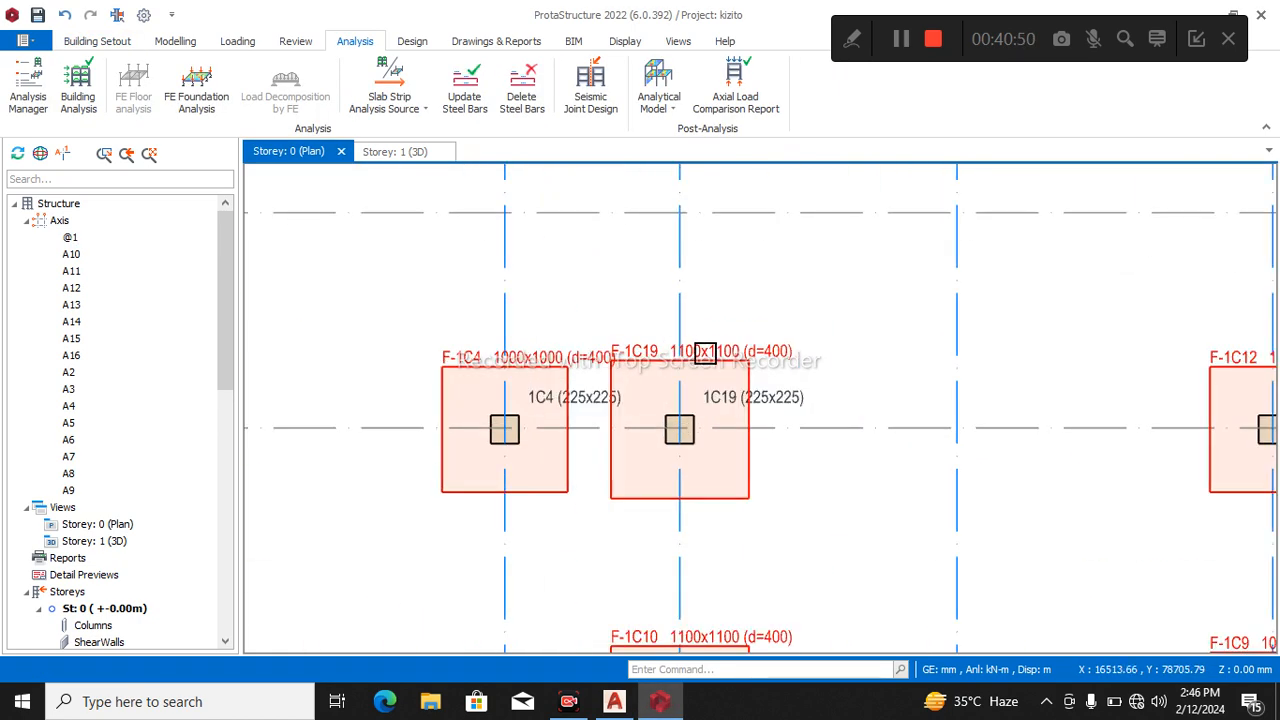
{"action": "scroll", "coordinate": [705, 352], "scroll_direction": "down", "scroll_amount": 5}
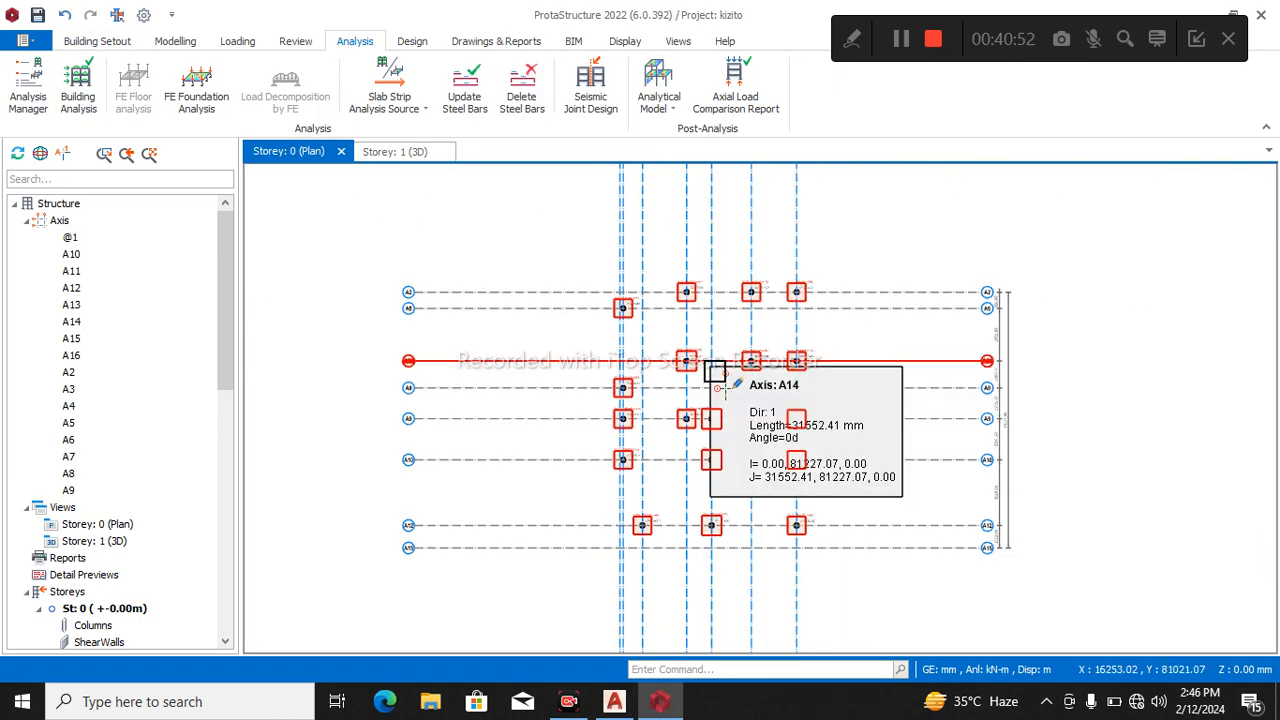
{"action": "left_click", "coordinate": [395, 151]}
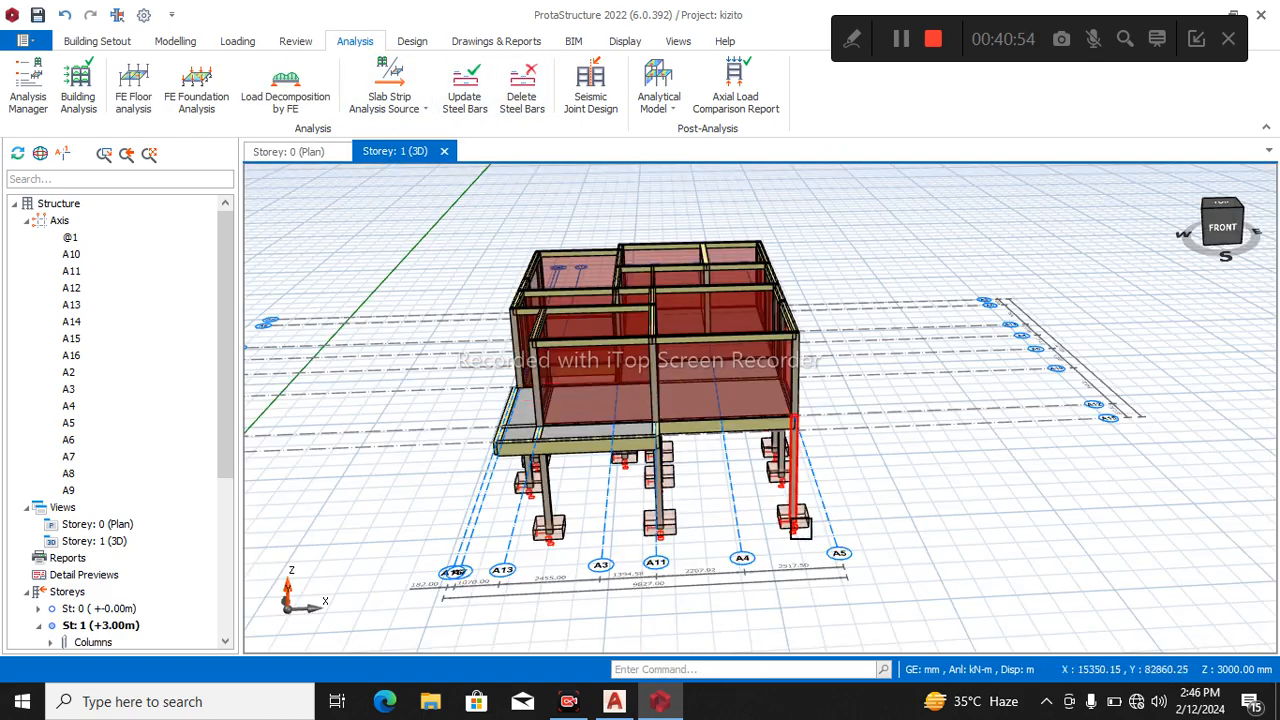
{"action": "scroll", "coordinate": [749, 567], "scroll_direction": "up", "scroll_amount": 2}
{"action": "middle_click_drag", "start_coordinate": [729, 531], "coordinate": [805, 520]}
{"action": "scroll", "coordinate": [734, 451], "scroll_direction": "down", "scroll_amount": 3}
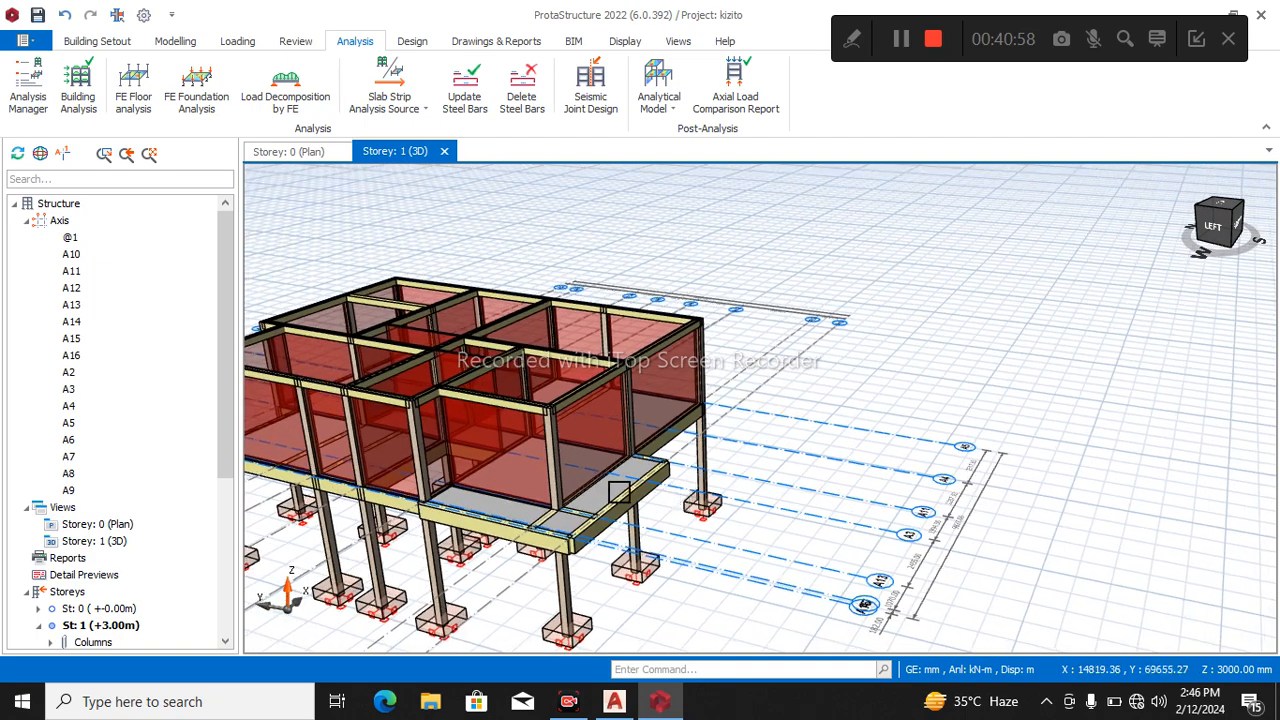
{"action": "middle_click_drag", "start_coordinate": [970, 402], "coordinate": [989, 420]}
{"action": "scroll", "coordinate": [743, 518], "scroll_direction": "down", "scroll_amount": 2}
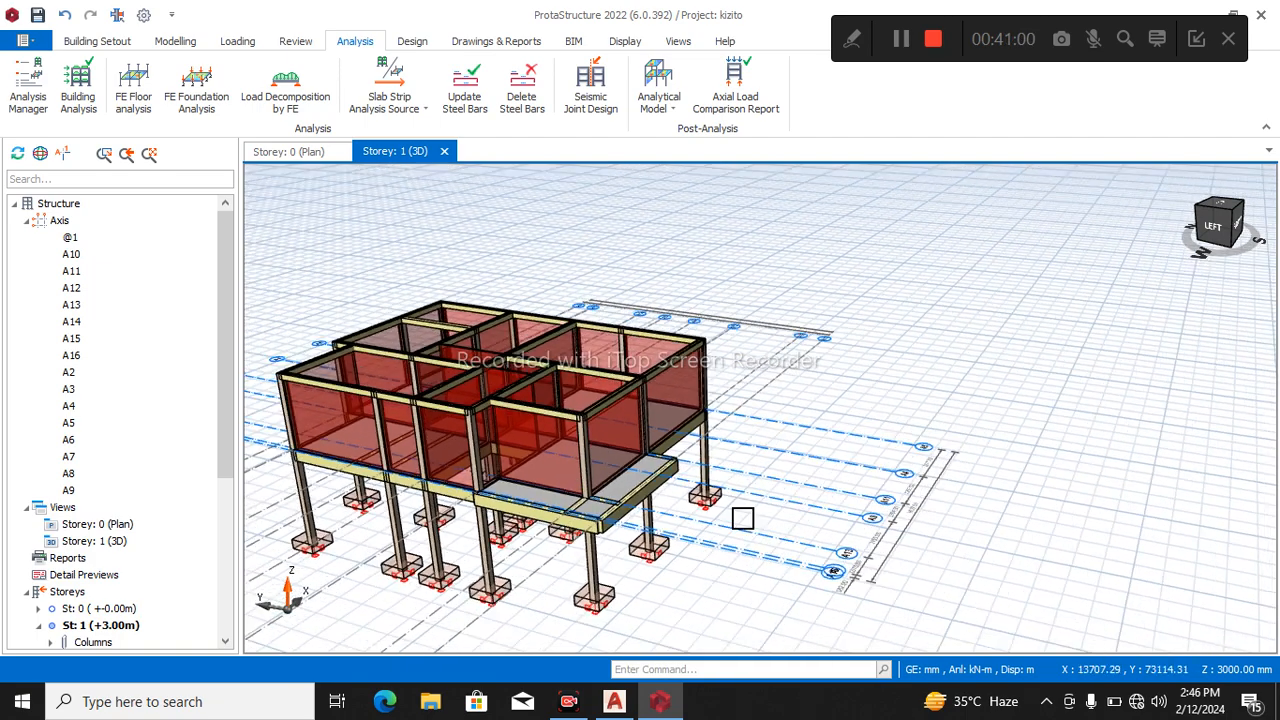
{"action": "scroll", "coordinate": [743, 518], "scroll_direction": "down", "scroll_amount": 1}
{"action": "middle_click_drag", "start_coordinate": [868, 461], "coordinate": [874, 460]}
{"action": "middle_click_drag", "start_coordinate": [918, 415], "coordinate": [932, 412]}
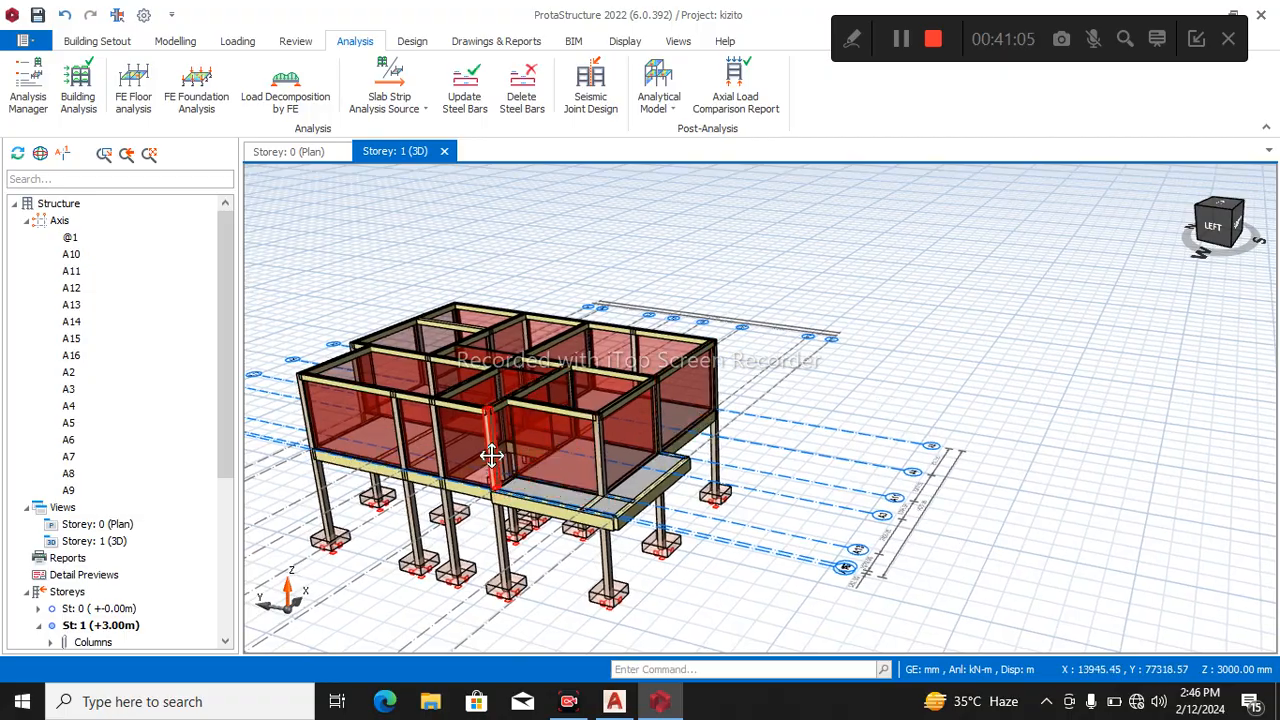
{"action": "scroll", "coordinate": [728, 457], "scroll_direction": "down", "scroll_amount": 2}
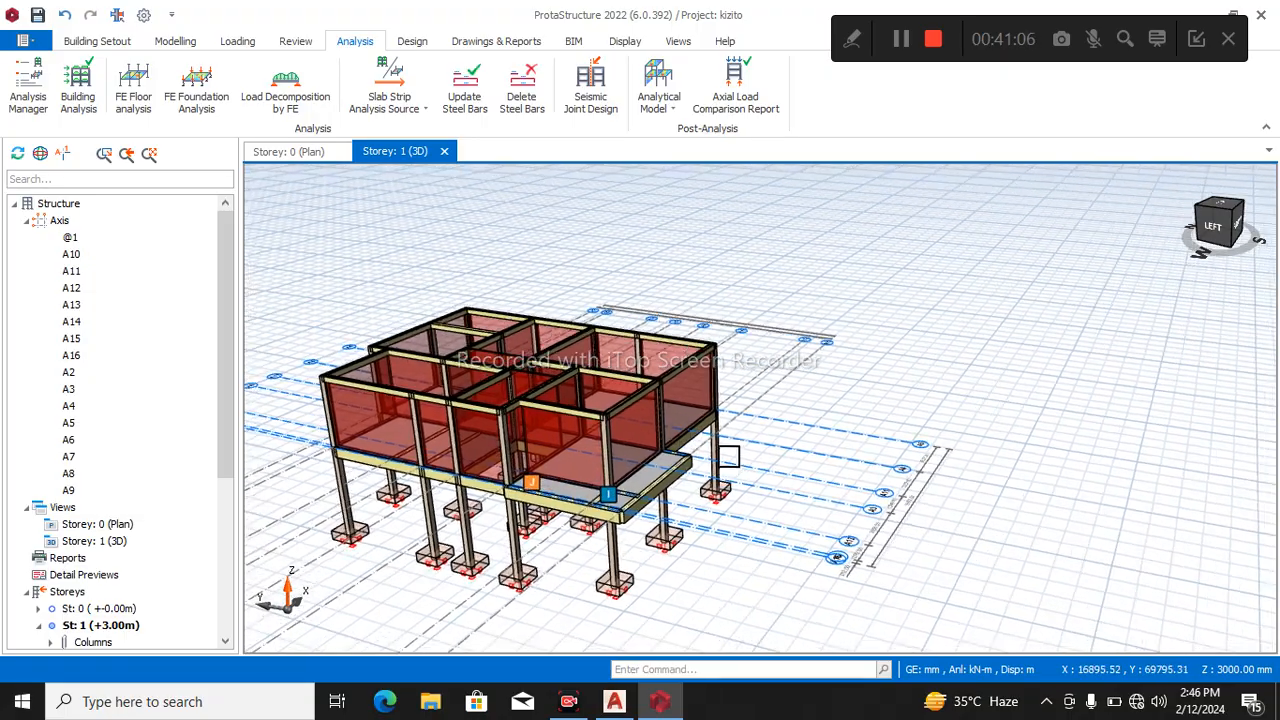
{"action": "scroll", "coordinate": [729, 457], "scroll_direction": "down", "scroll_amount": 1}
{"action": "mouse_move", "coordinate": [729, 463]}
{"action": "middle_mouse_down"}
{"action": "mouse_move", "coordinate": [651, 463]}
{"action": "mouse_move", "coordinate": [943, 408]}
{"action": "mouse_move", "coordinate": [968, 455]}
{"action": "mouse_move", "coordinate": [1171, 454]}
{"action": "mouse_move", "coordinate": [1138, 472]}
{"action": "middle_mouse_up"}
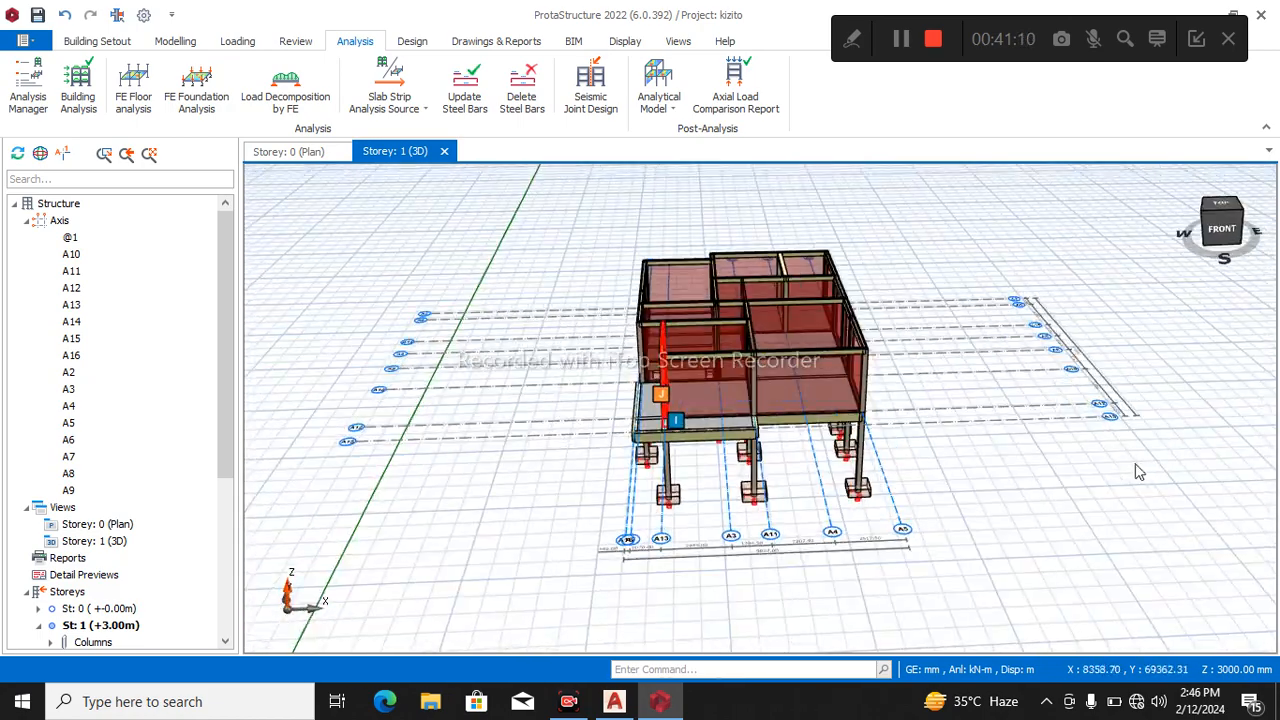
Save the project.
{"action": "key", "text": "ctrl+s"}
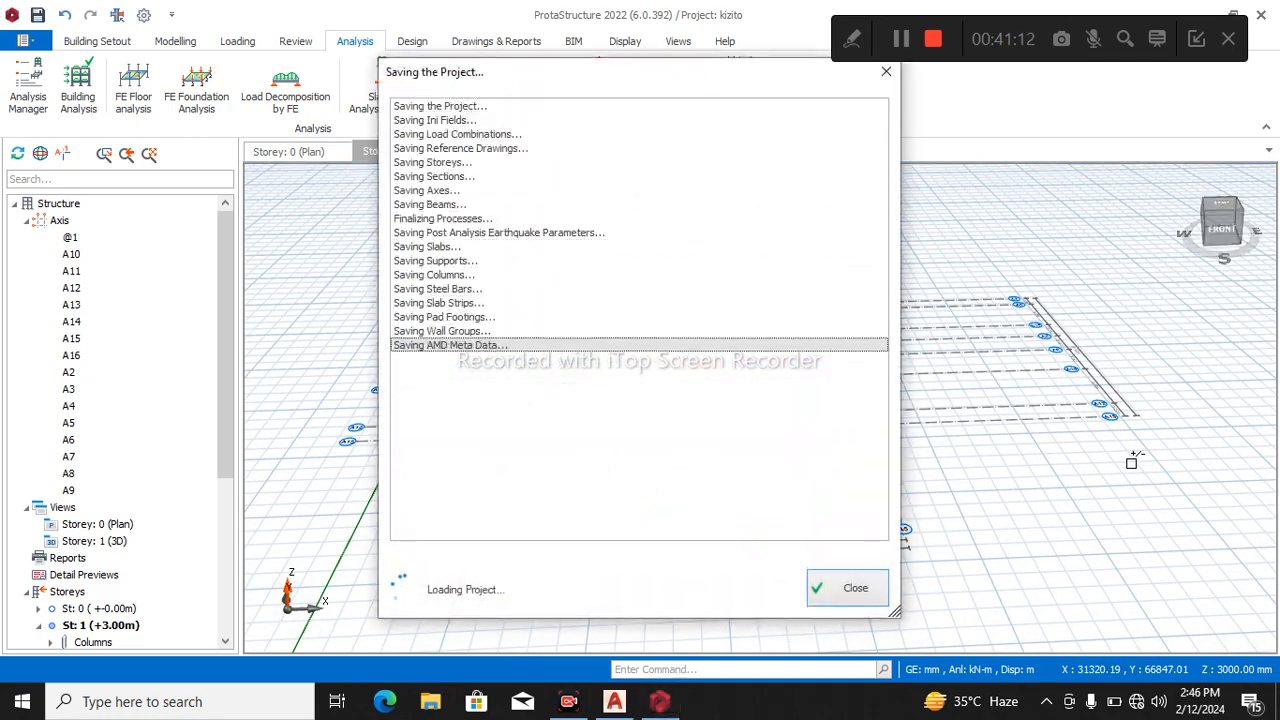